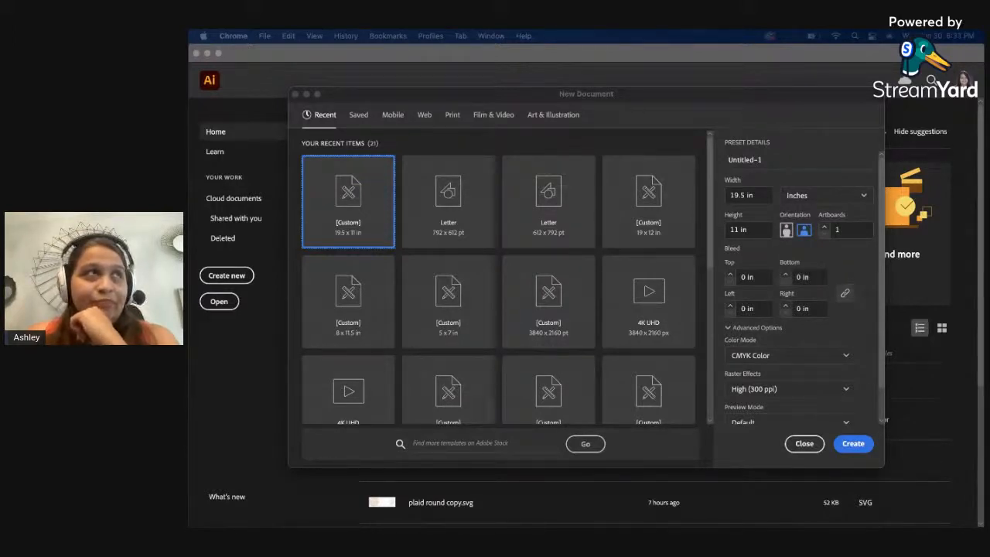
Create a new 19.5 x 11 in landscape document and show its rulers.
{"action": "left_click", "coordinate": [713, 121]}
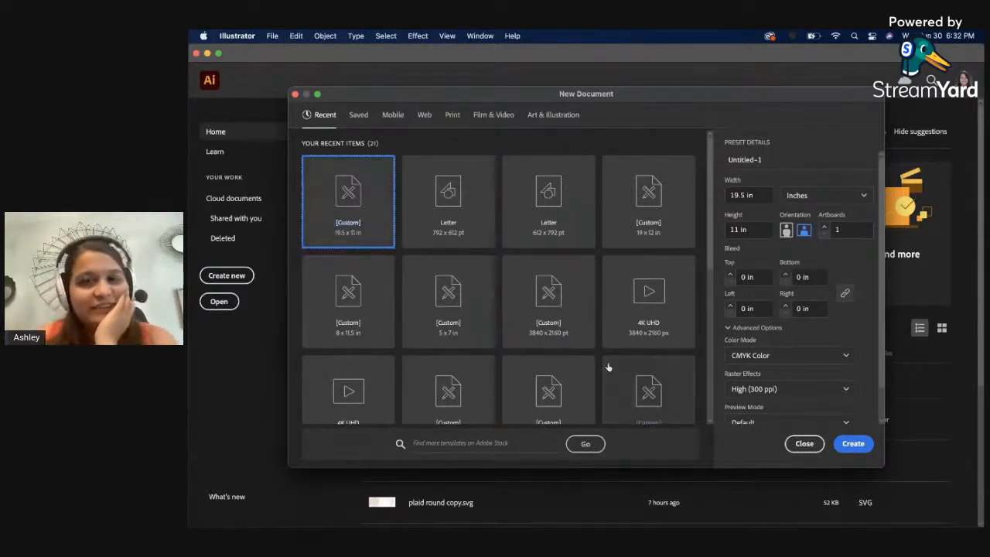
{"action": "left_click", "coordinate": [853, 442]}
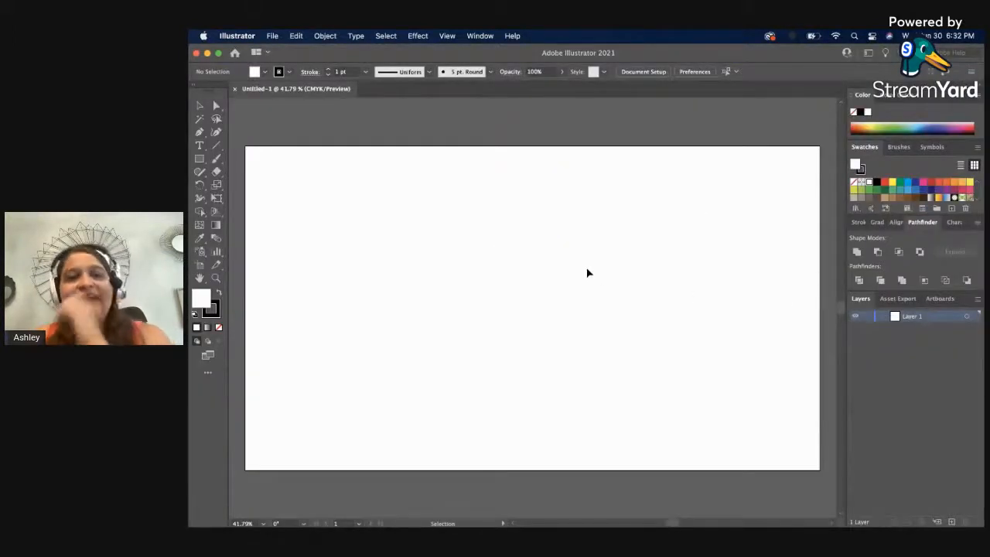
{"action": "key", "text": "super+r"}
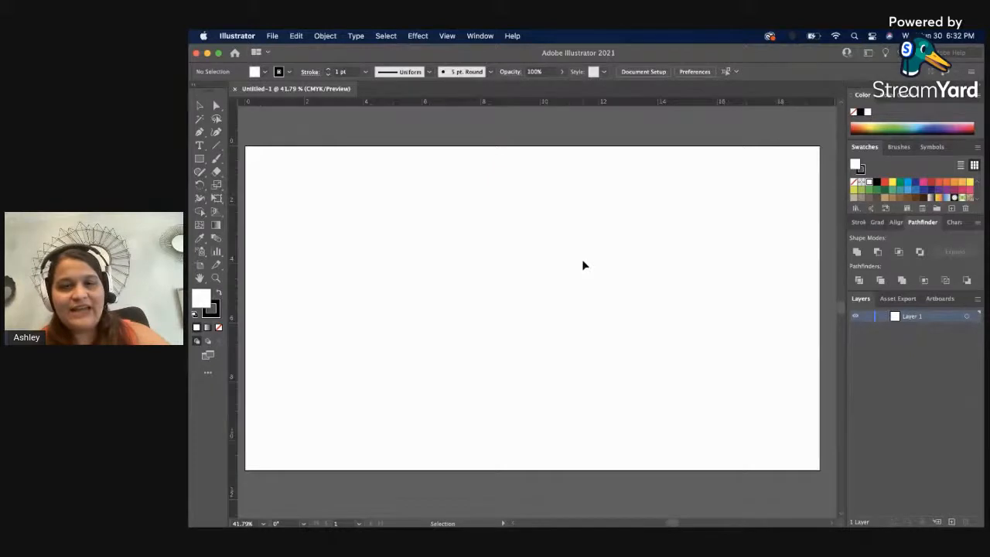
Set the ruler units to points.
{"action": "right_click", "coordinate": [610, 105]}
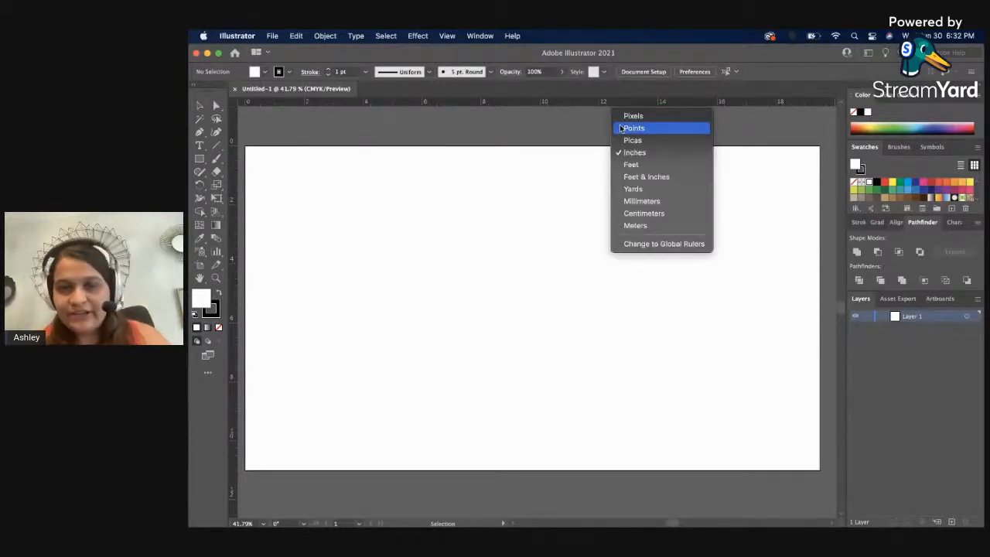
{"action": "left_click", "coordinate": [630, 128]}
{"action": "key", "text": "z"}
{"action": "left_click", "coordinate": [568, 239], "text": "alt"}
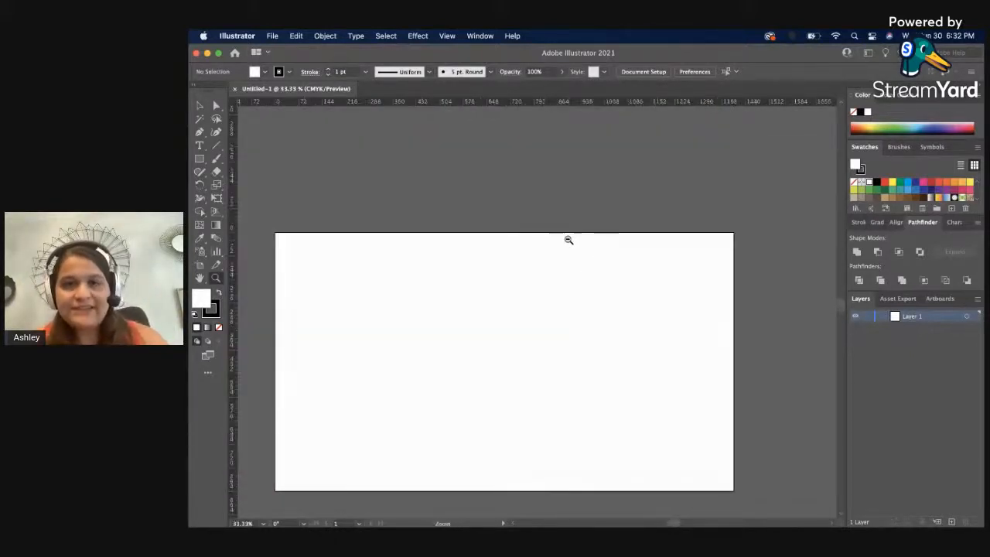
{"action": "scroll", "coordinate": [515, 341], "scroll_direction": "down", "scroll_amount": 3}
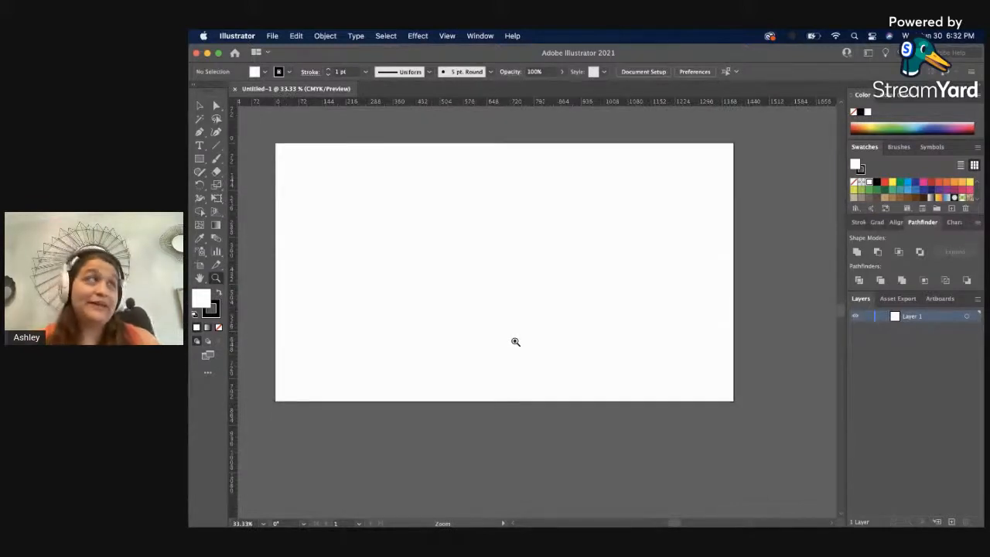
{"action": "key", "text": "v"}
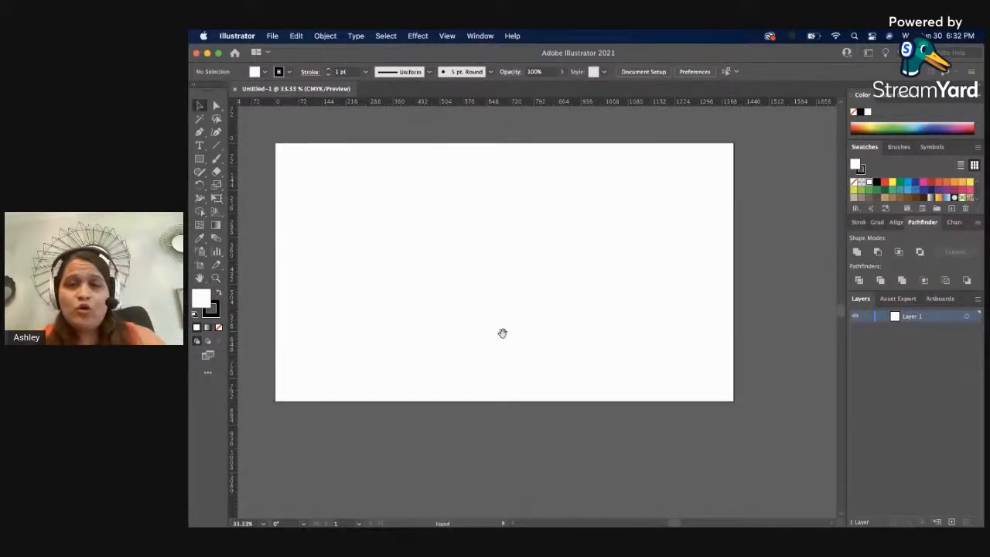
{"action": "left_click_drag", "start_coordinate": [503, 333], "coordinate": [538, 342]}
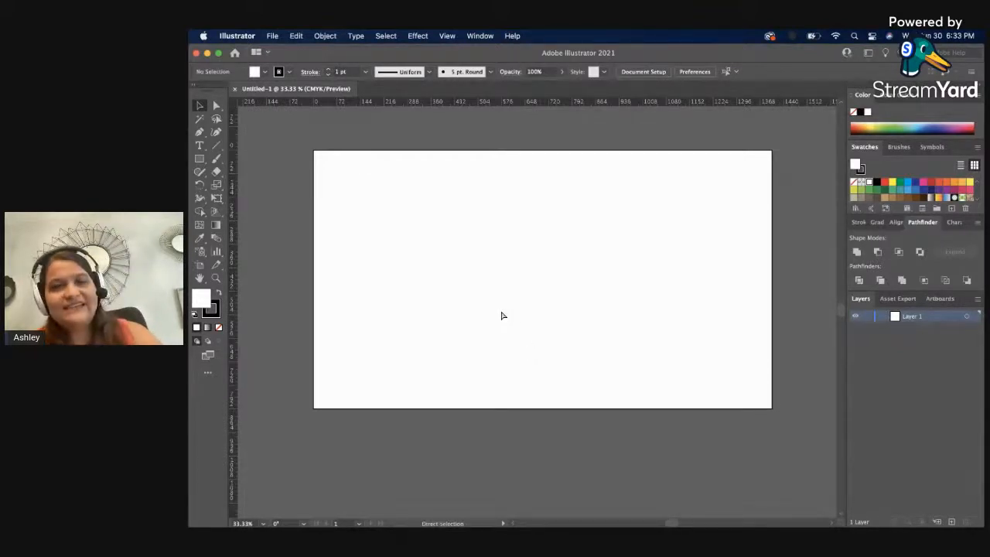
Save the document to the Desktop as "glowforge stream" in Adobe Illustrator format, keeping the offered Illustrator 2020 options.
{"action": "key", "text": "super+shift+s"}
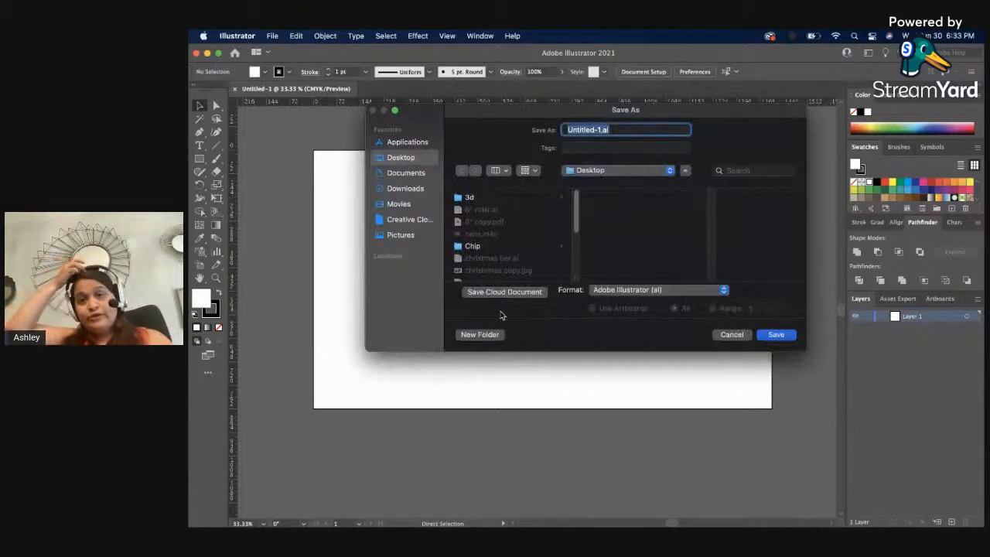
{"action": "type", "text": "glo"}
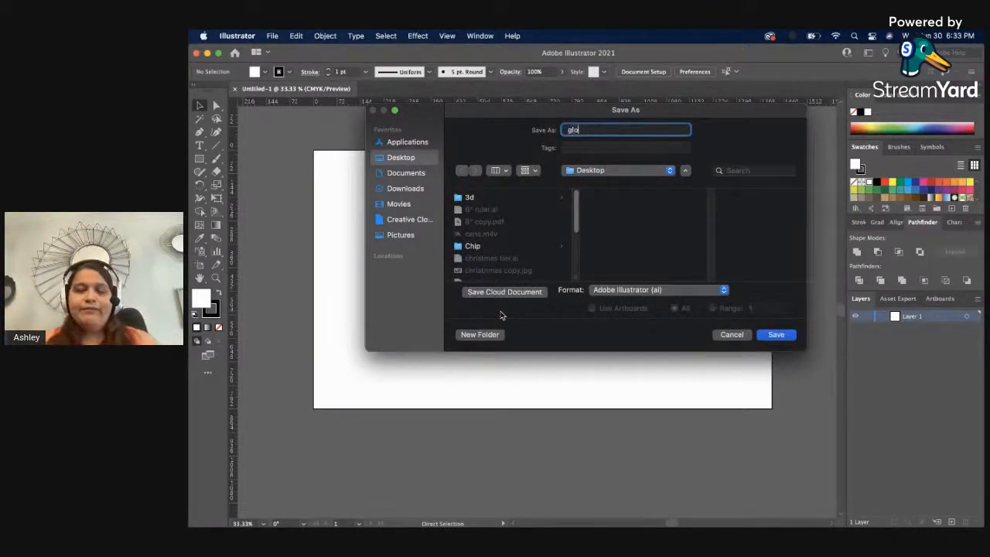
{"action": "type", "text": "wforge "}
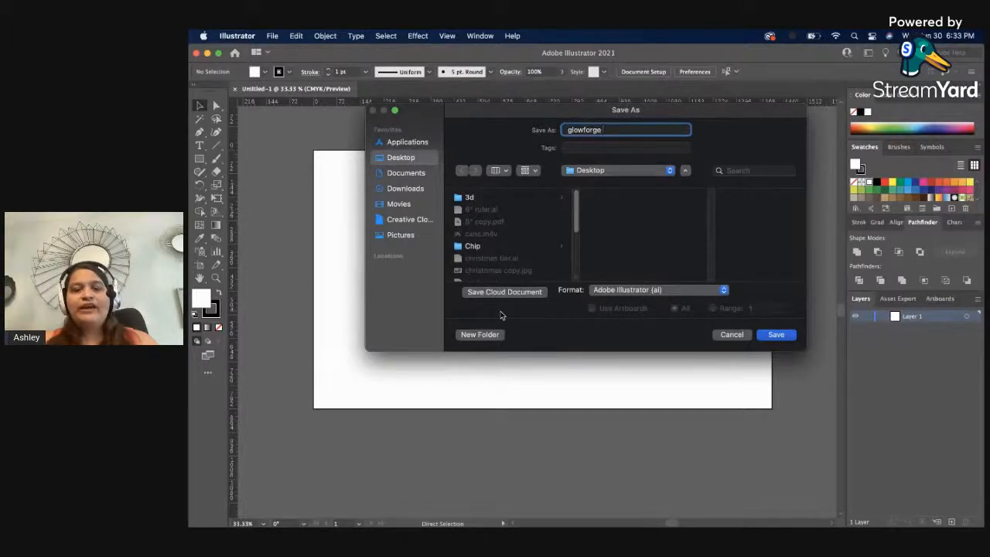
{"action": "type", "text": "s"}
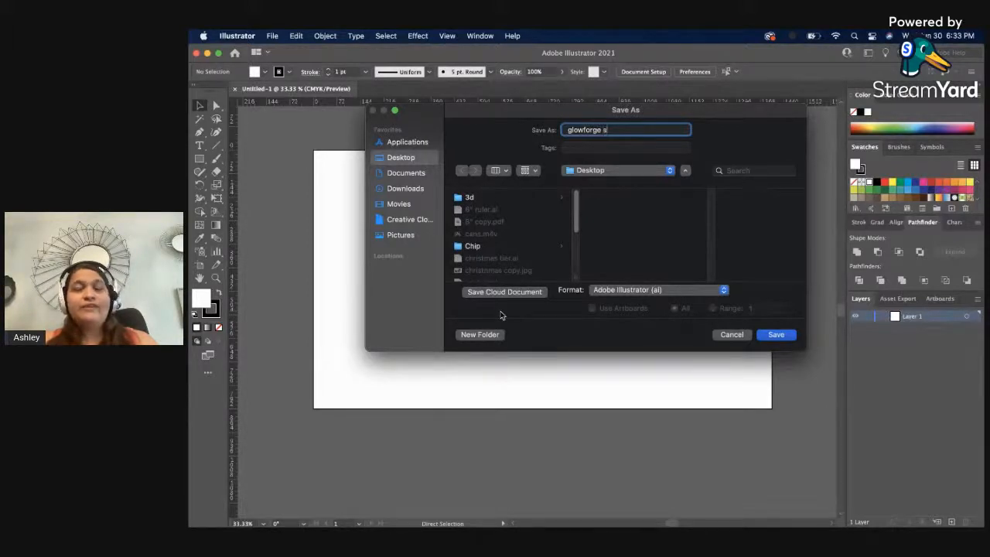
{"action": "type", "text": "treams"}
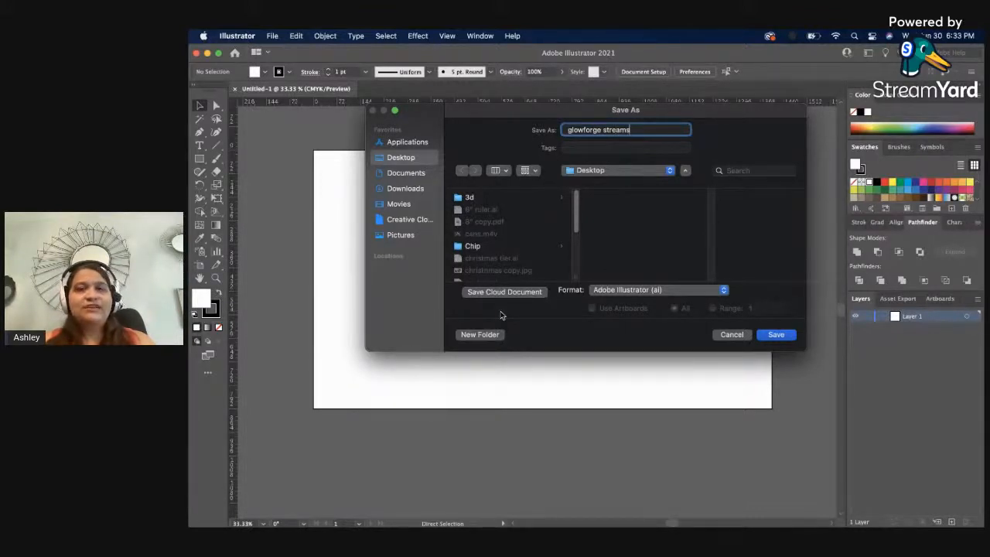
{"action": "key", "text": "BackSpace"}
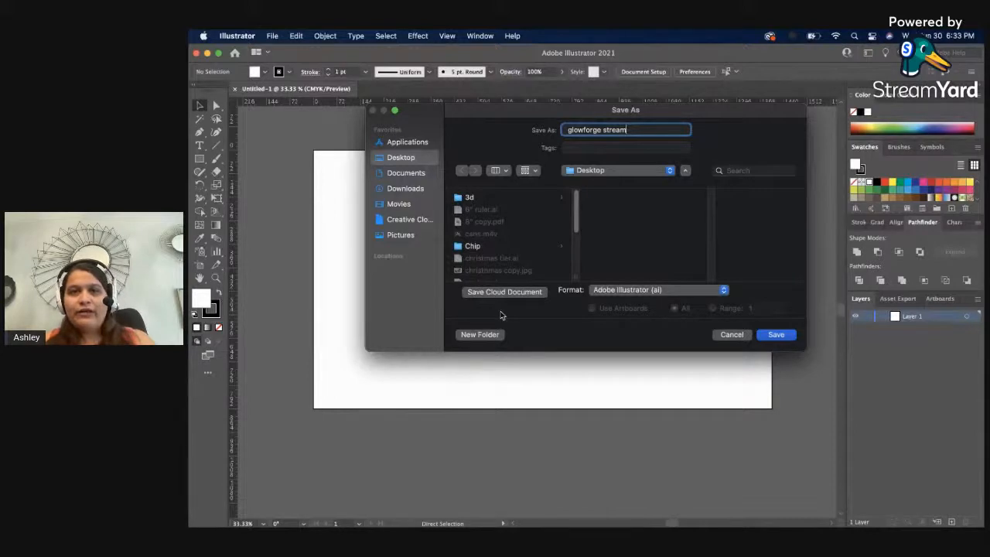
{"action": "key", "text": "Return"}
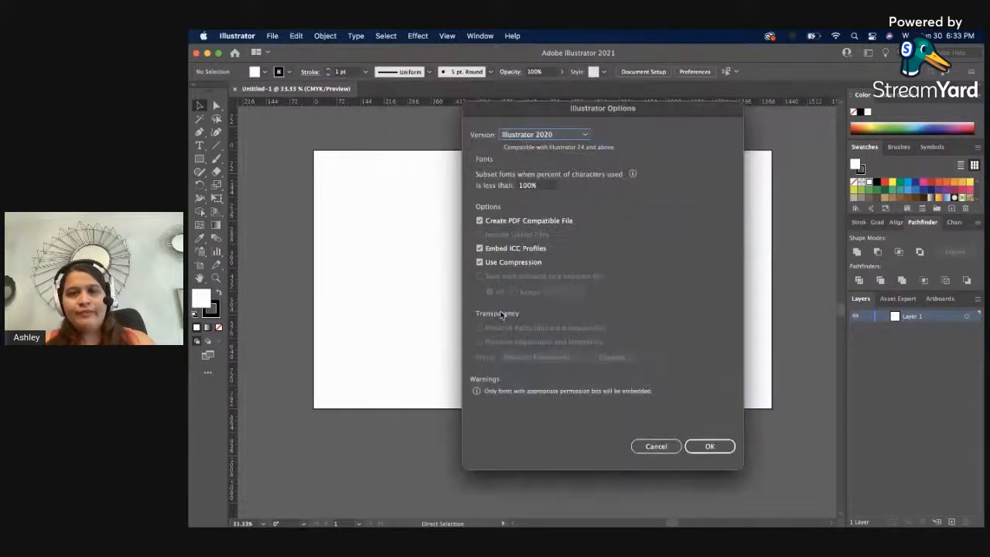
{"action": "key", "text": "Return"}
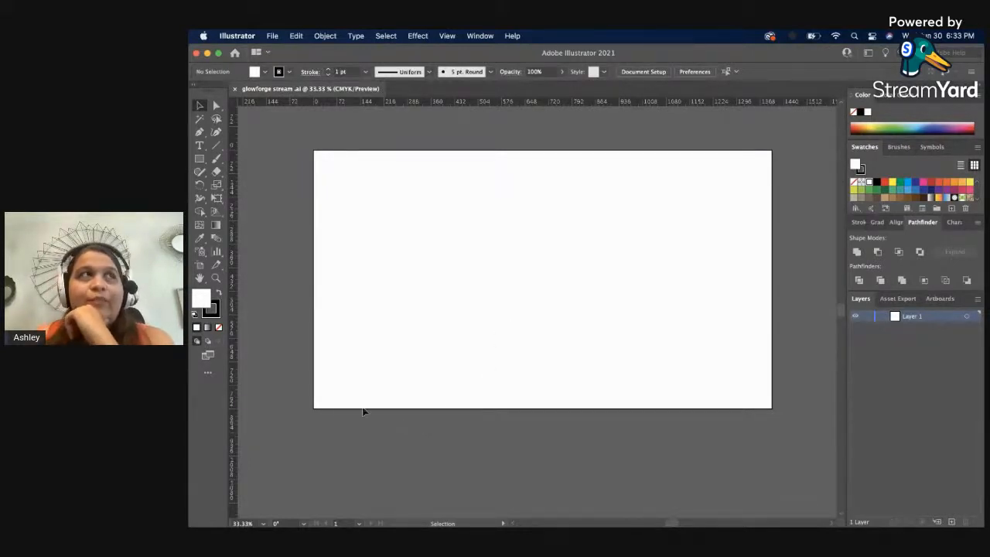
Draw a circle with the Ellipse tool in the artboard's upper-left corner.
{"action": "left_click", "coordinate": [203, 164]}
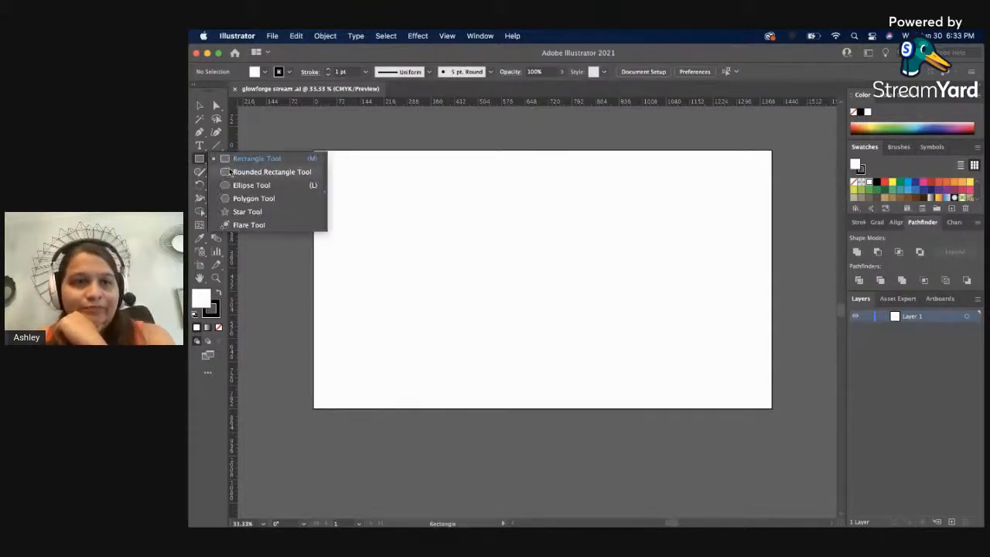
{"action": "left_click", "coordinate": [238, 185]}
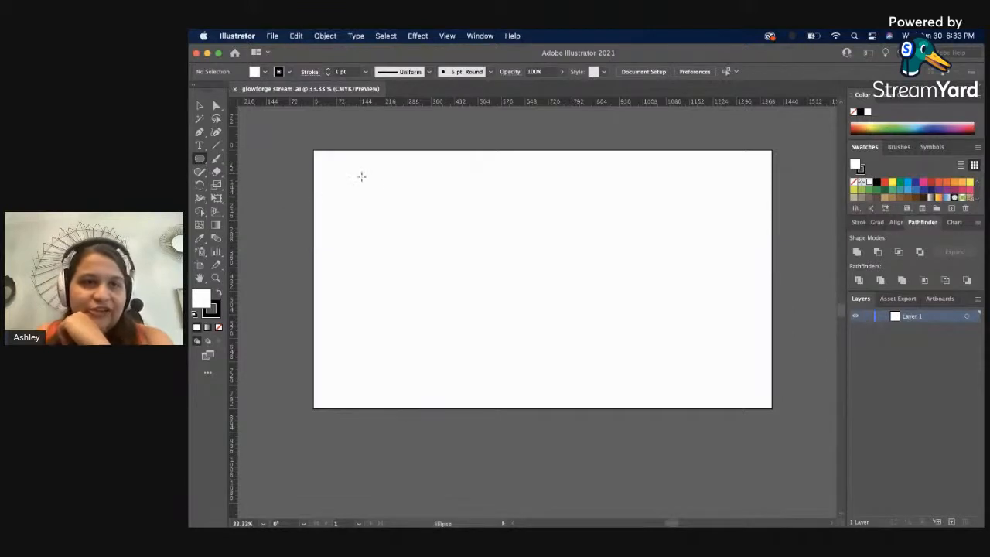
{"action": "left_click_drag", "start_coordinate": [361, 174], "coordinate": [414, 187]}
{"action": "key", "text": "v"}
{"action": "left_click", "coordinate": [473, 221]}
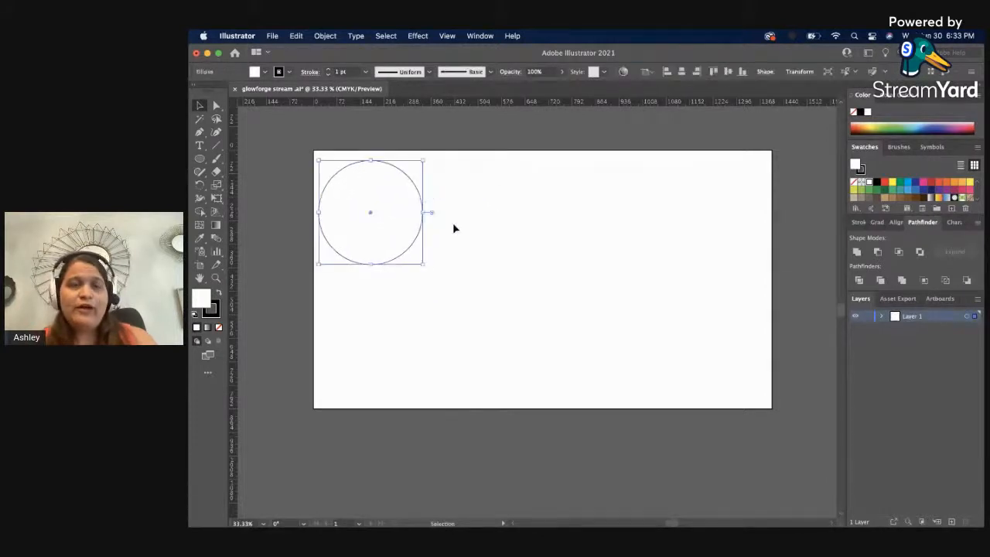
Draw a wide rectangle to the right of the circle and move it up near the artboard's top edge.
{"action": "left_click", "coordinate": [200, 158]}
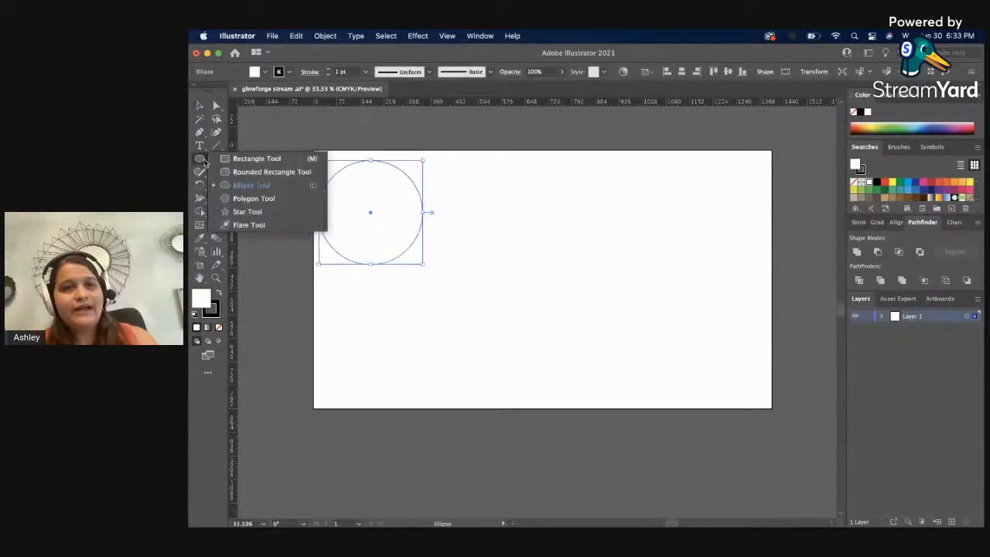
{"action": "left_click", "coordinate": [259, 160]}
{"action": "left_click_drag", "start_coordinate": [464, 188], "coordinate": [605, 265]}
{"action": "key", "text": "v"}
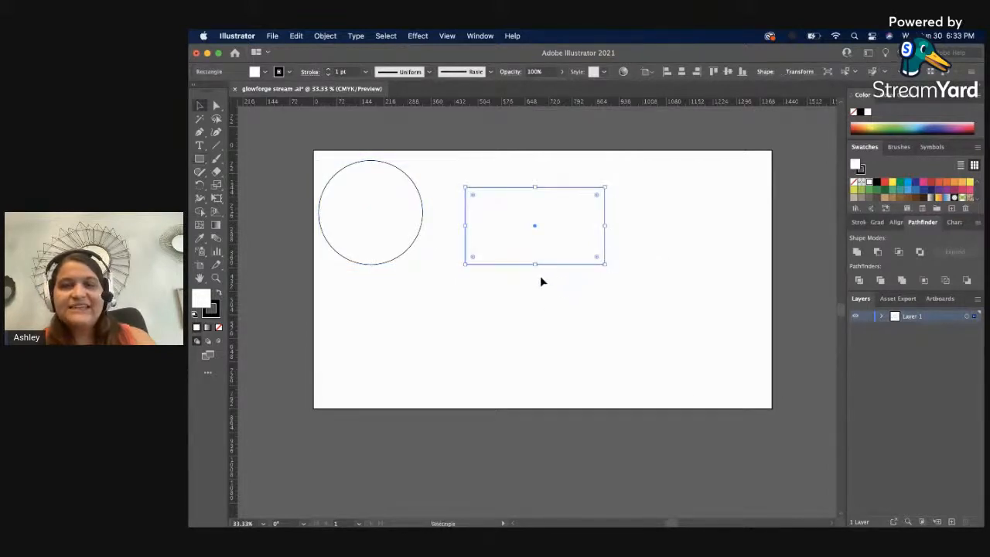
{"action": "left_click_drag", "start_coordinate": [541, 267], "coordinate": [522, 245]}
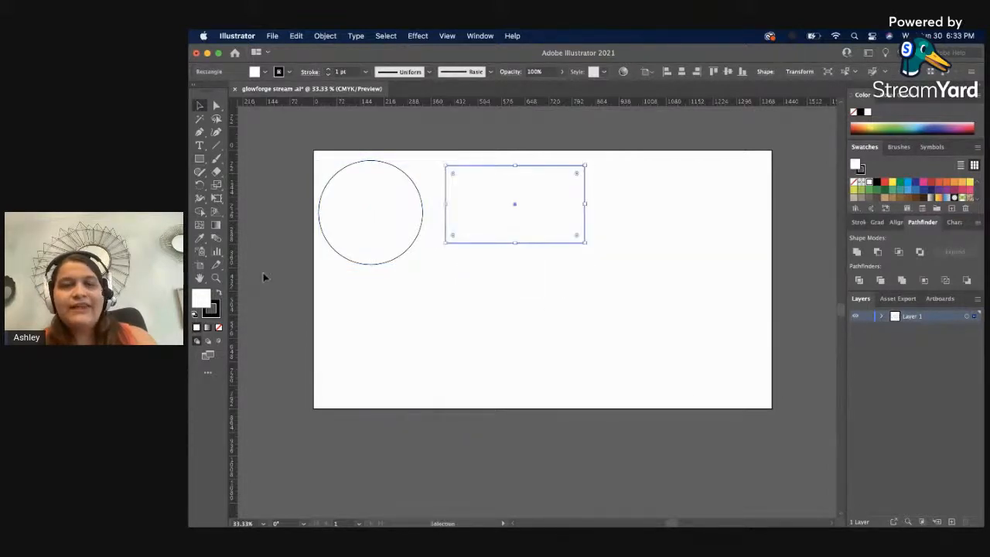
Draw a square with the Rectangle tool below the wide rectangle and deselect it.
{"action": "left_click", "coordinate": [200, 159]}
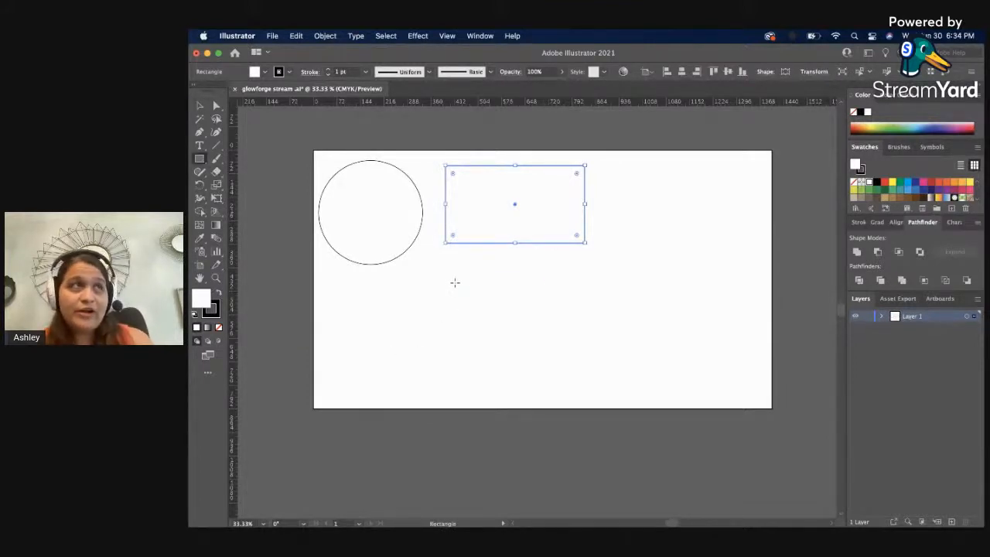
{"action": "left_click_drag", "start_coordinate": [448, 279], "coordinate": [563, 392]}
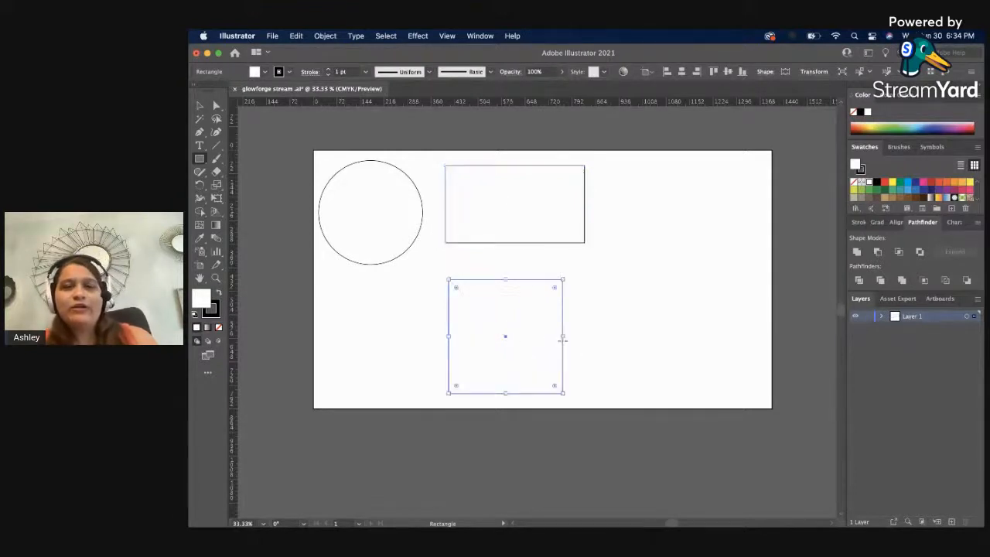
{"action": "key", "text": "v"}
{"action": "left_click", "coordinate": [610, 336]}
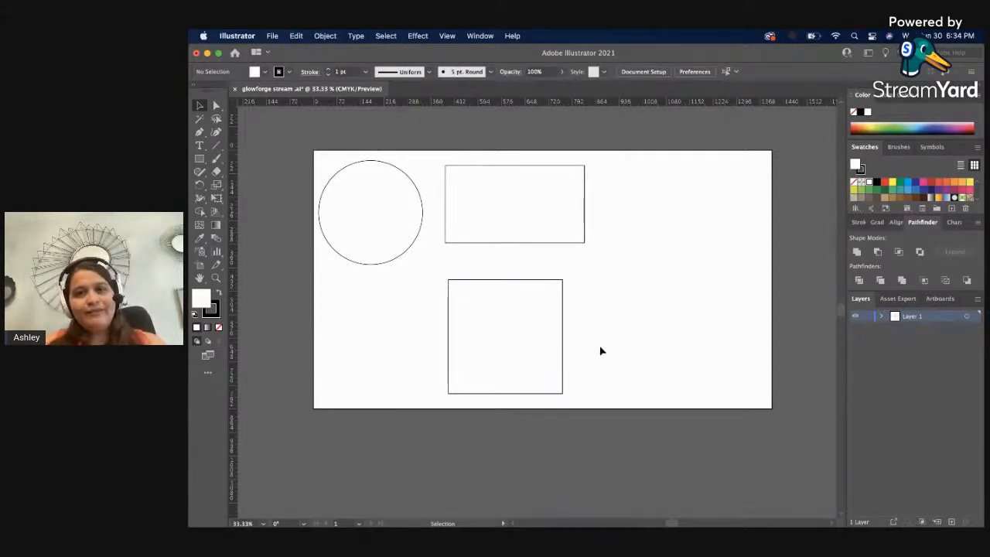
Move the square horizontally to the left so it sits below the circle.
{"action": "left_click", "coordinate": [566, 361]}
{"action": "left_click", "coordinate": [669, 349]}
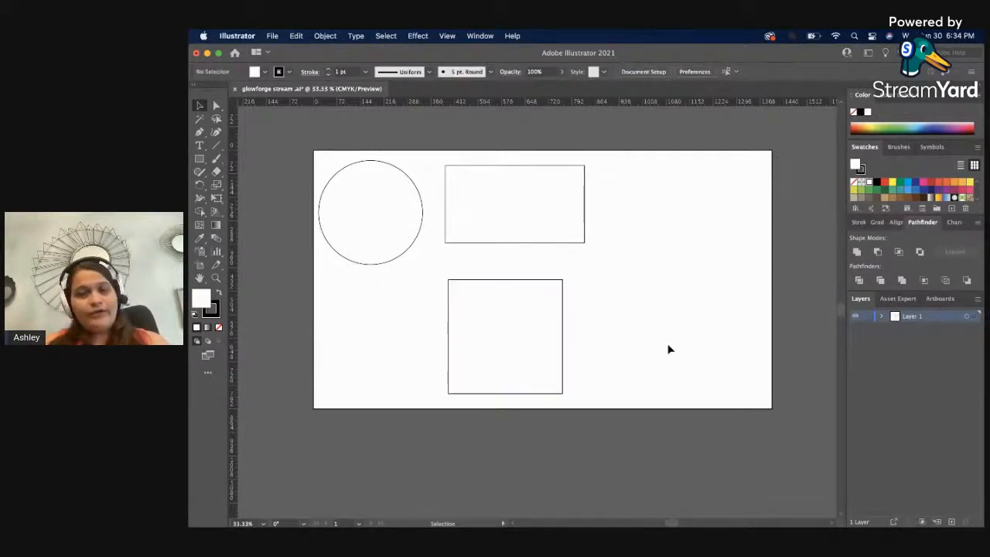
{"action": "left_click", "coordinate": [565, 338]}
{"action": "left_click", "coordinate": [615, 332]}
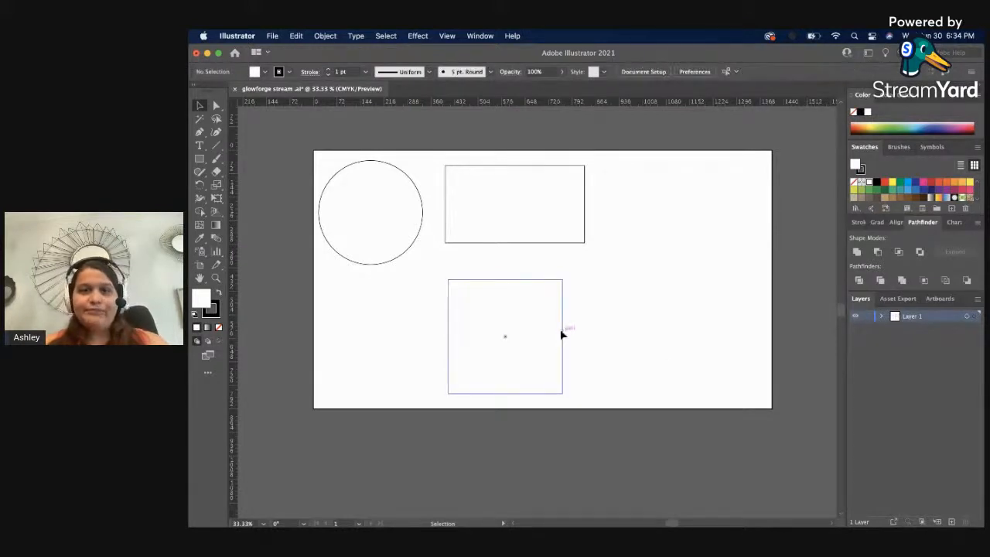
{"action": "left_click_drag", "start_coordinate": [561, 334], "coordinate": [438, 334]}
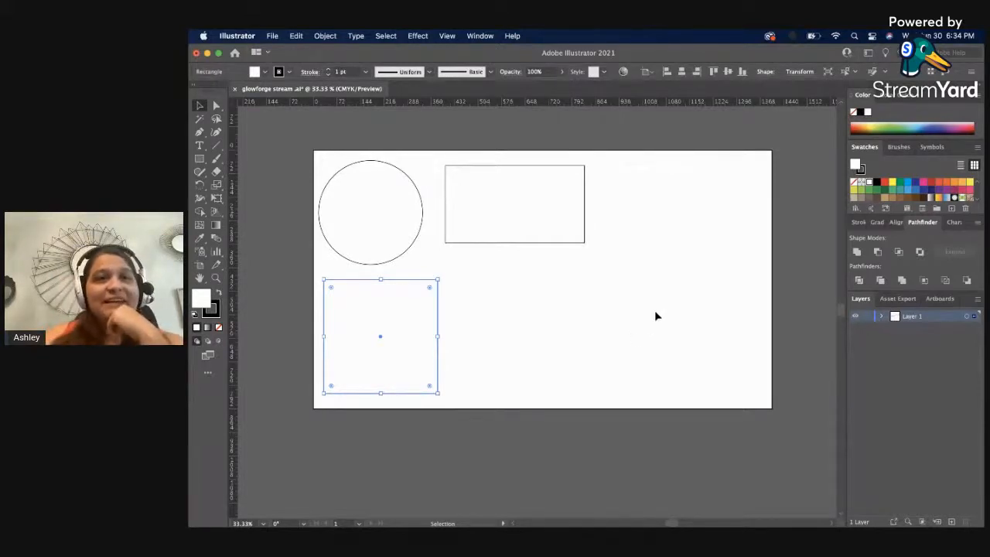
Set the ruler units to inches and deselect the square.
{"action": "right_click", "coordinate": [654, 103]}
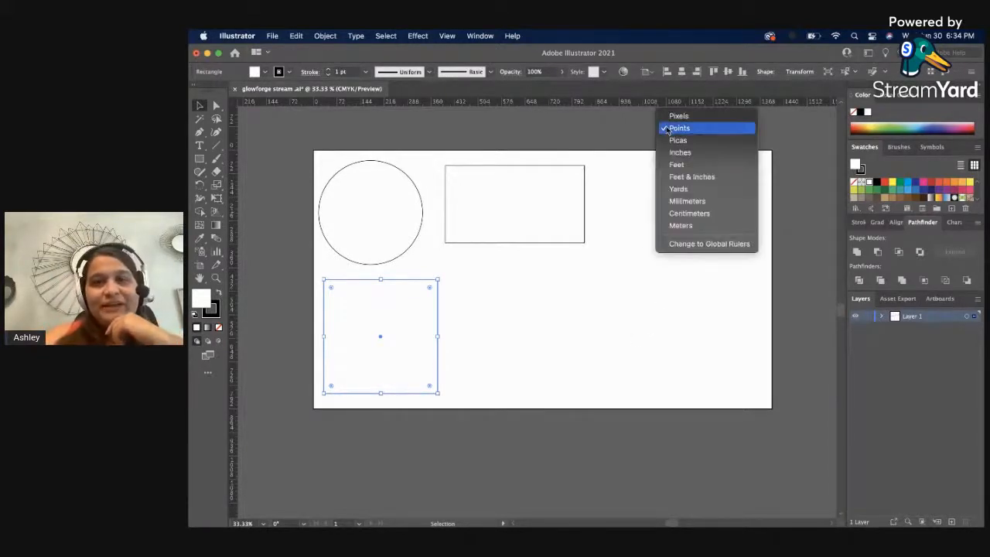
{"action": "left_click", "coordinate": [679, 152]}
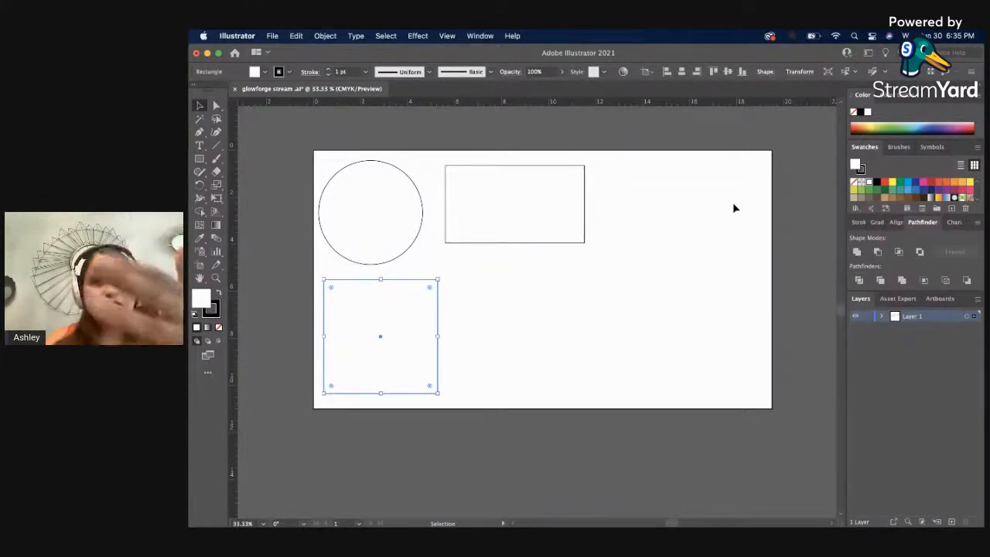
{"action": "left_click", "coordinate": [630, 365]}
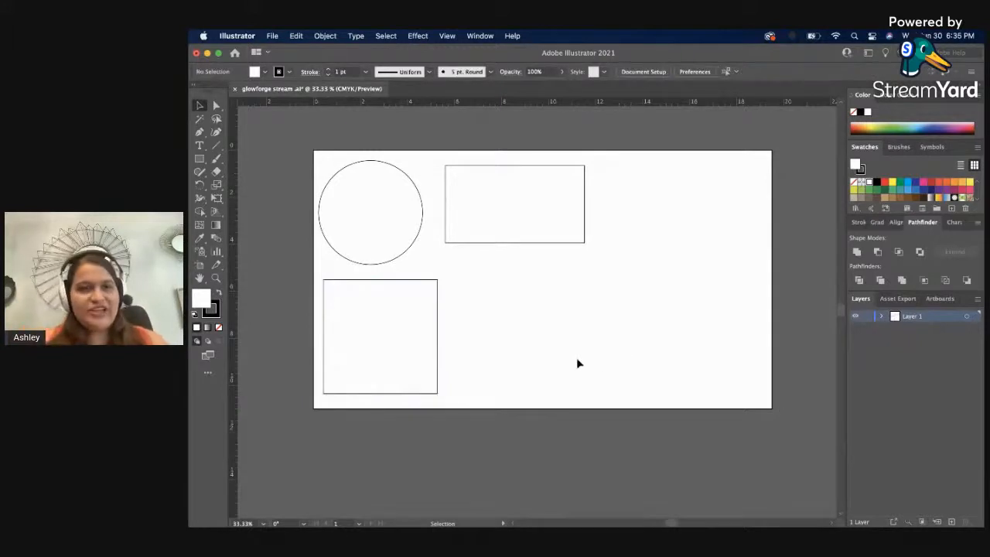
Draw a tall rectangle in the artboard's lower-right area and move it up and right so it lies fully inside the artboard.
{"action": "left_click", "coordinate": [200, 158]}
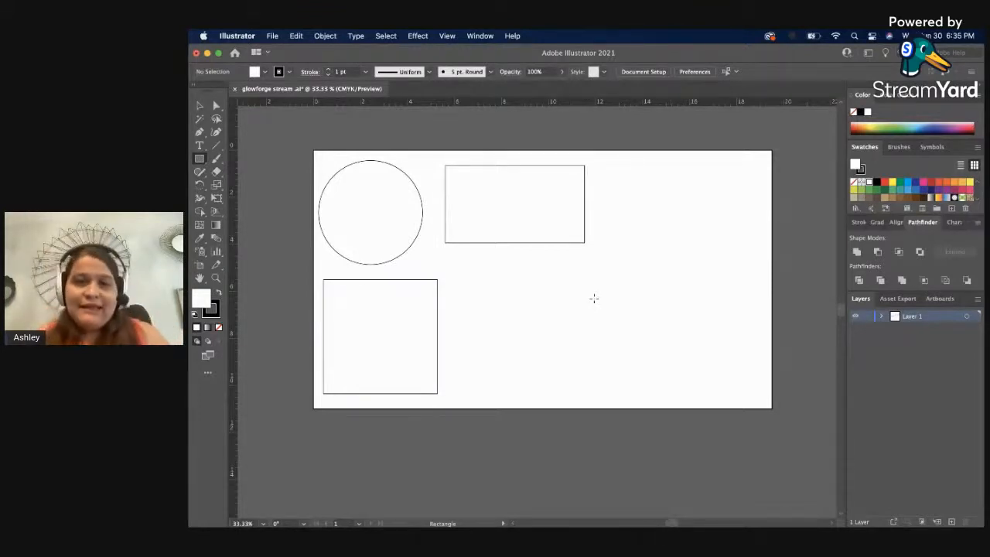
{"action": "left_click_drag", "start_coordinate": [580, 297], "coordinate": [672, 421]}
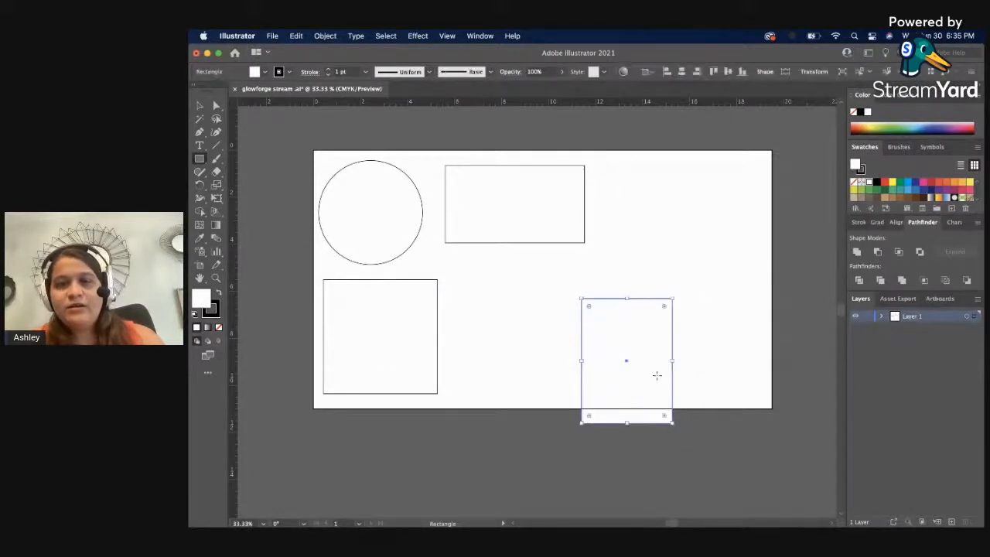
{"action": "key", "text": "v"}
{"action": "left_click_drag", "start_coordinate": [672, 345], "coordinate": [697, 300]}
{"action": "key", "text": "z"}
{"action": "left_click", "coordinate": [653, 309]}
{"action": "left_click", "coordinate": [538, 323]}
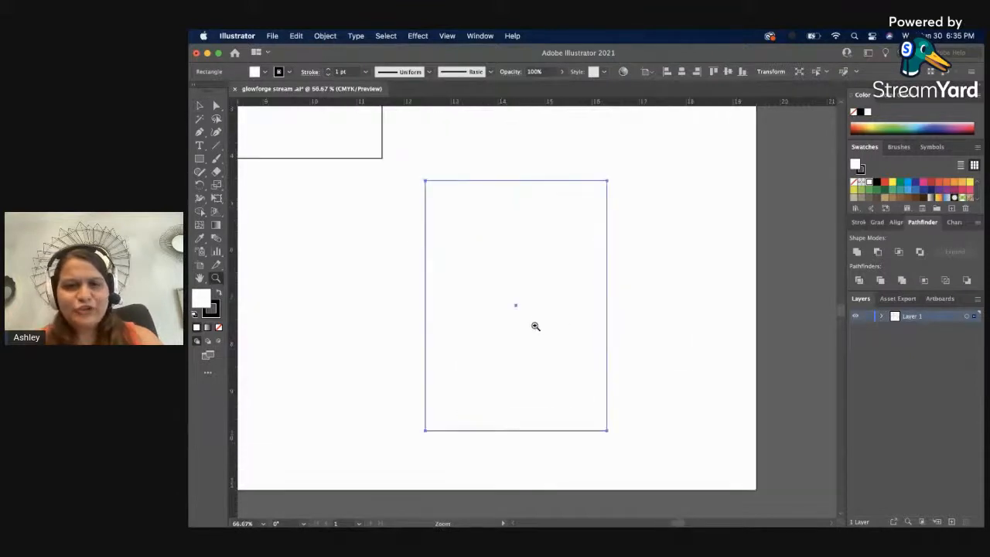
{"action": "key", "text": "v"}
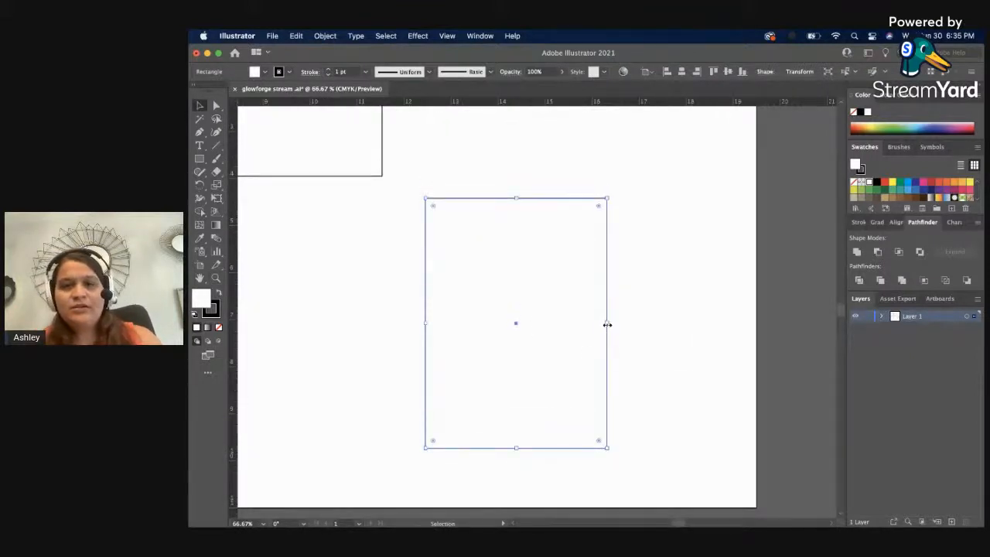
Narrow the tall rectangle slightly by pulling in its right edge, then deselect it.
{"action": "left_click_drag", "start_coordinate": [606, 325], "coordinate": [597, 325]}
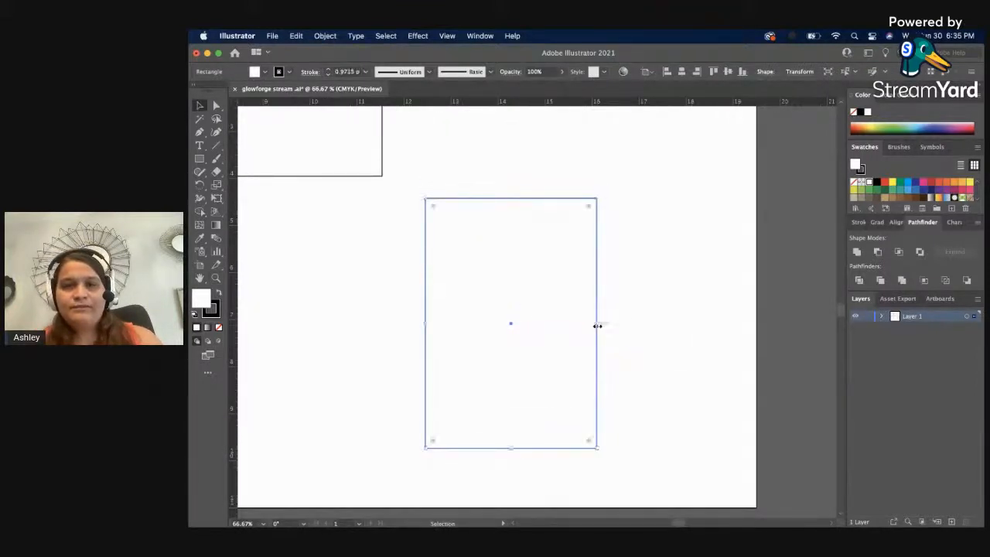
{"action": "left_click", "coordinate": [674, 320]}
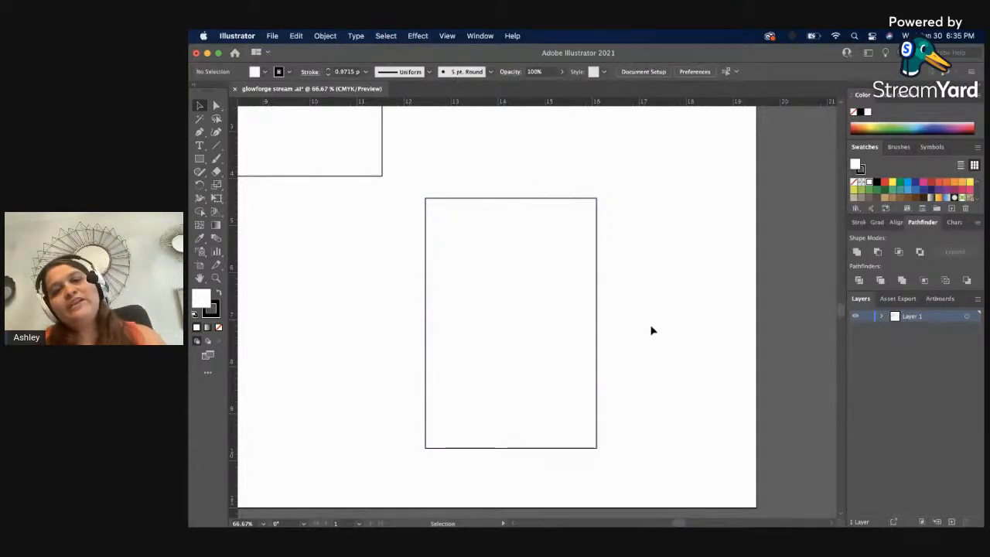
{"action": "left_click", "coordinate": [216, 145]}
{"action": "mouse_move", "coordinate": [320, 233]}
{"action": "left_mouse_down"}
{"action": "mouse_move", "coordinate": [314, 309]}
{"action": "mouse_move", "coordinate": [320, 322]}
{"action": "mouse_move", "coordinate": [382, 323]}
{"action": "mouse_move", "coordinate": [353, 332]}
{"action": "left_mouse_up"}
{"action": "key", "text": "super+z"}
{"action": "key", "text": "super+z"}
{"action": "key", "text": "super+z"}
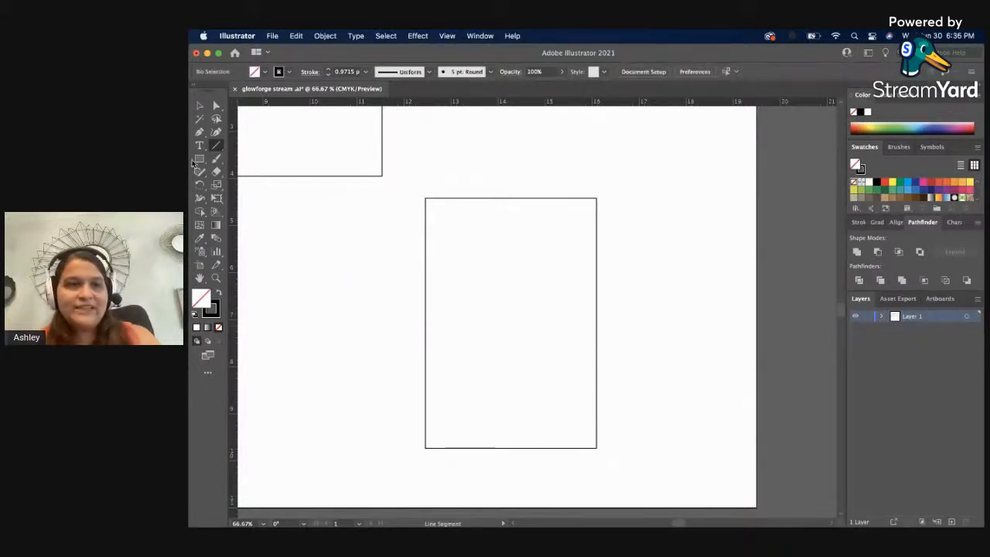
Draw a closed right triangle with the Pen tool to the left of the tall rectangle and deselect it.
{"action": "left_click", "coordinate": [199, 132]}
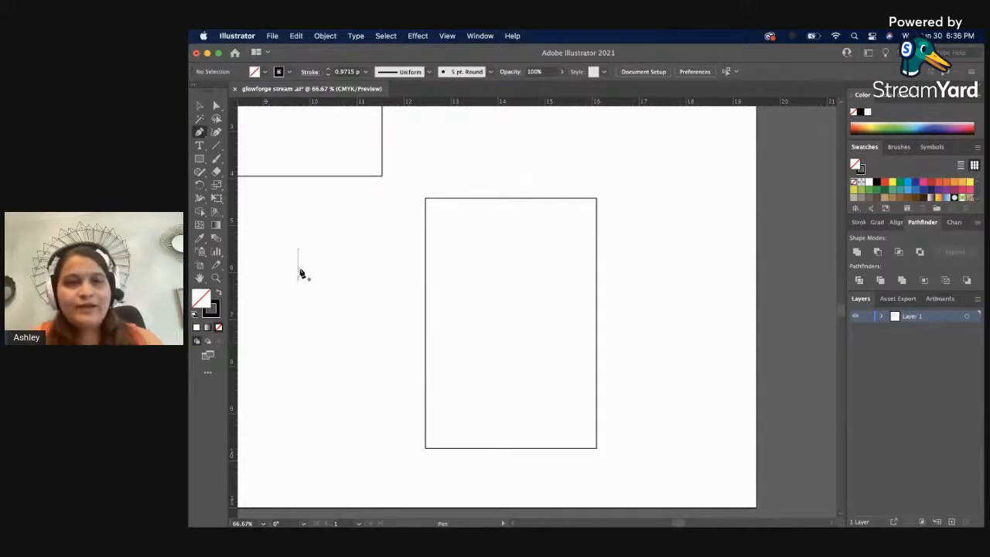
{"action": "left_click", "coordinate": [304, 252]}
{"action": "left_click", "coordinate": [306, 338]}
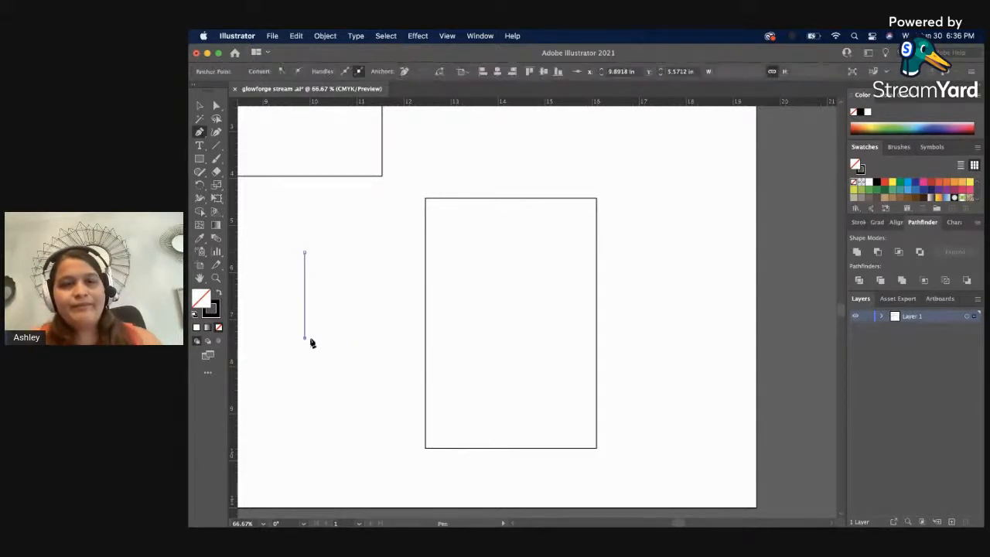
{"action": "left_click", "coordinate": [376, 337]}
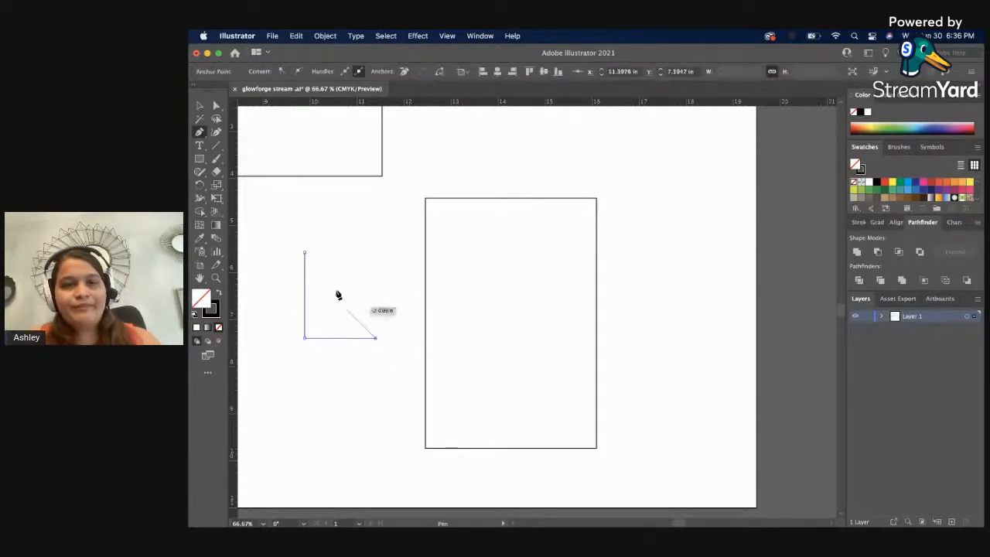
{"action": "left_click", "coordinate": [305, 253]}
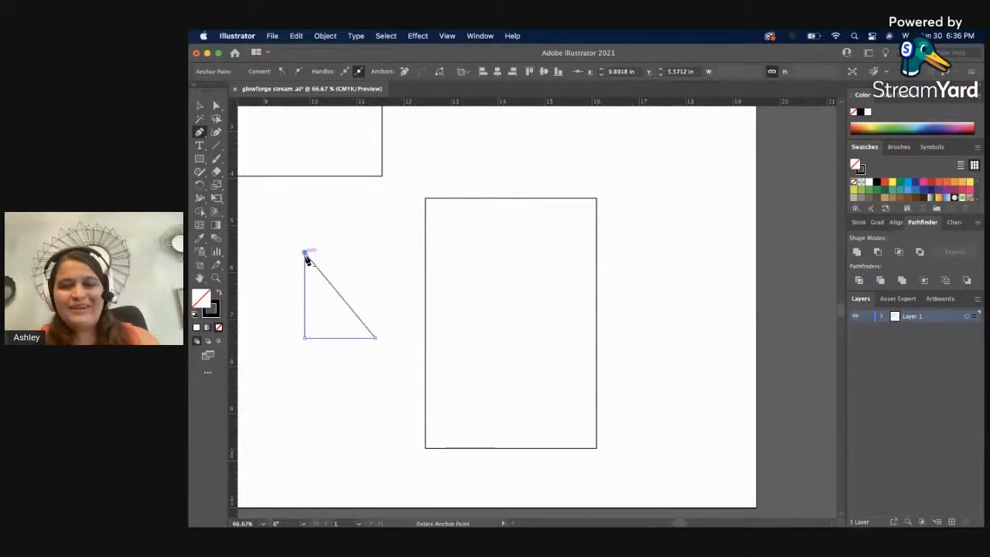
{"action": "key", "text": "v"}
{"action": "left_click", "coordinate": [324, 361]}
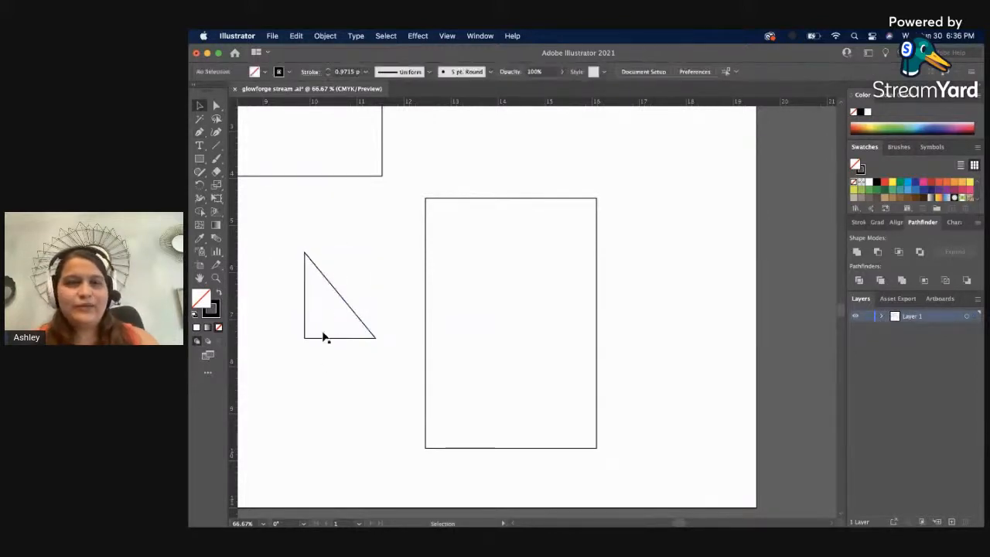
Rotate the triangle 90° clockwise and move it into the tall rectangle's upper-left corner.
{"action": "left_click", "coordinate": [334, 292]}
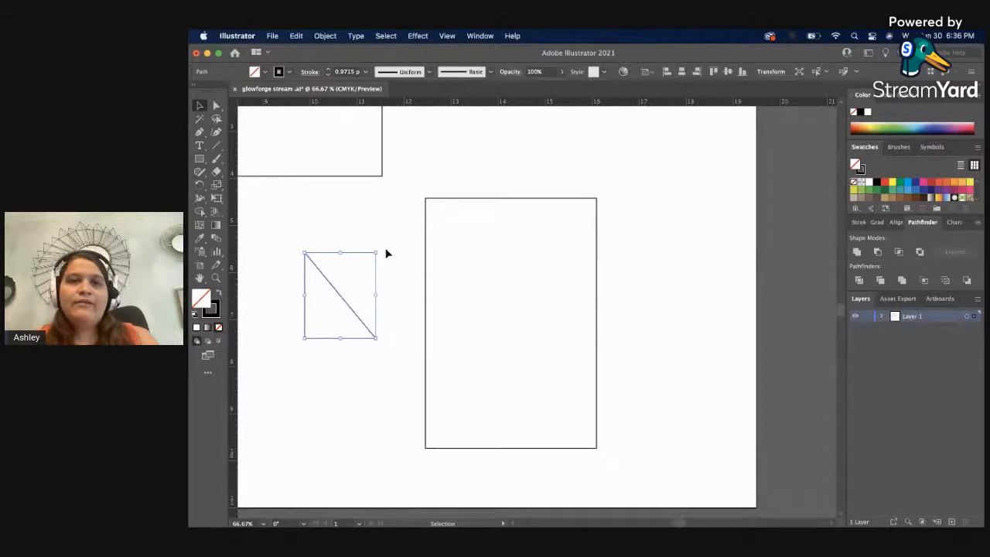
{"action": "left_click_drag", "start_coordinate": [381, 248], "coordinate": [400, 324]}
{"action": "left_click_drag", "start_coordinate": [331, 297], "coordinate": [462, 245]}
{"action": "left_click", "coordinate": [537, 269]}
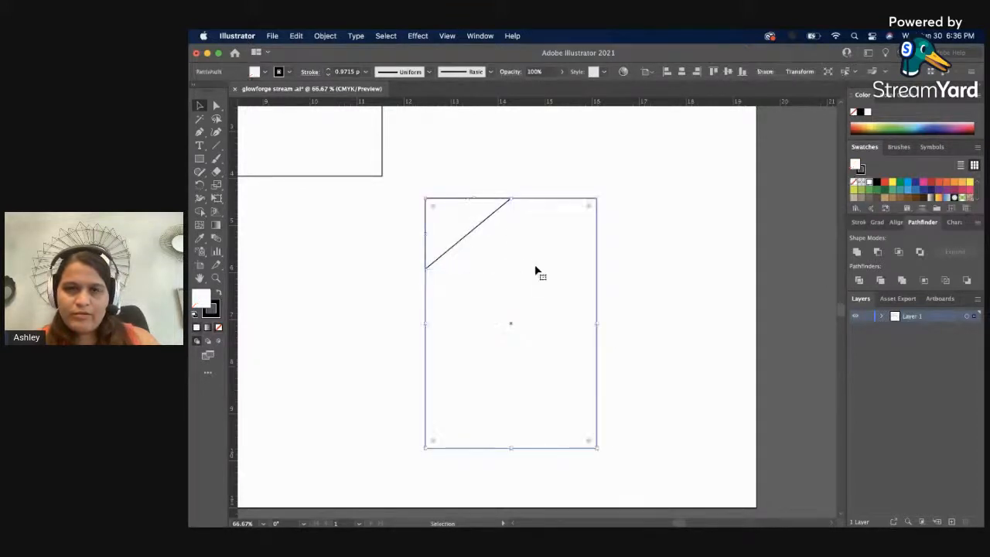
Shrink the corner triangle by moving its right anchor point left along the rectangle's top edge and its lower anchor point up the left edge.
{"action": "key", "text": "a"}
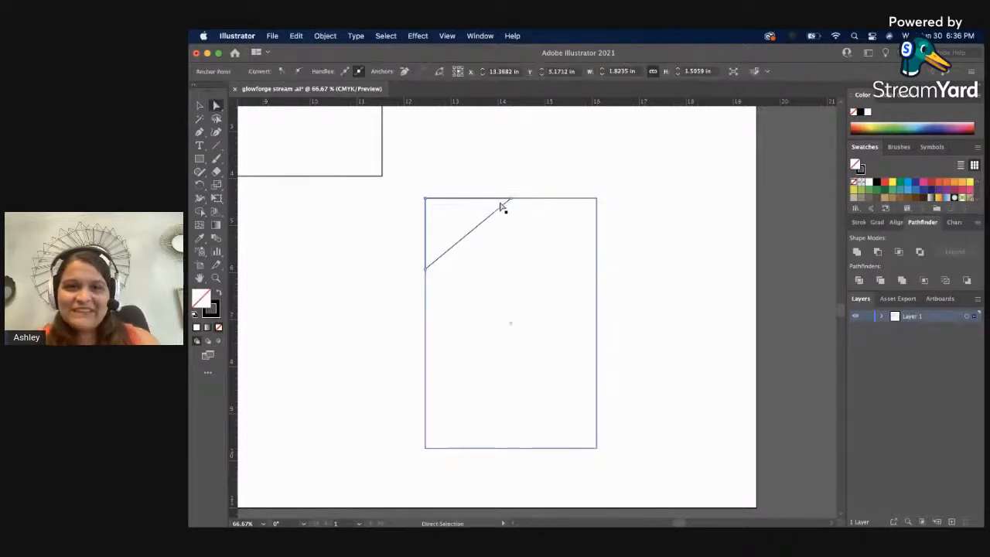
{"action": "left_click", "coordinate": [511, 200]}
{"action": "left_click_drag", "start_coordinate": [511, 200], "coordinate": [473, 203]}
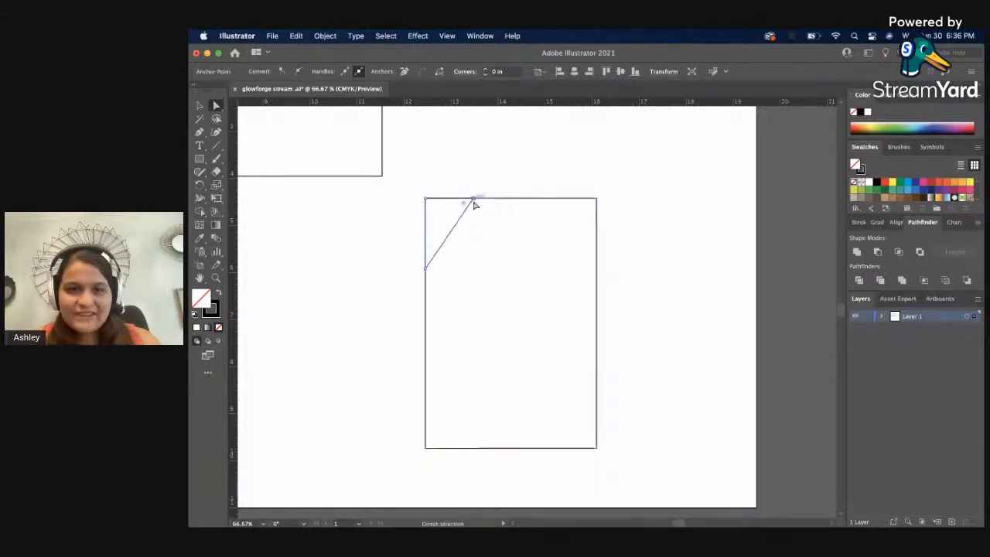
{"action": "left_click_drag", "start_coordinate": [426, 268], "coordinate": [427, 249]}
{"action": "key", "text": "v"}
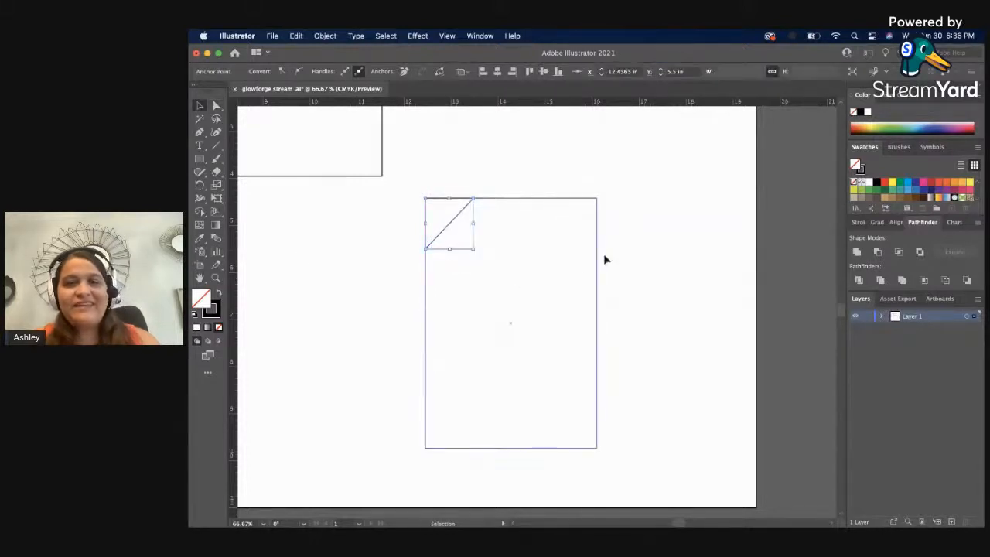
Make the tall rectangle narrower and shorter by pulling in its right and bottom edges, then deselect it.
{"action": "left_click", "coordinate": [593, 270]}
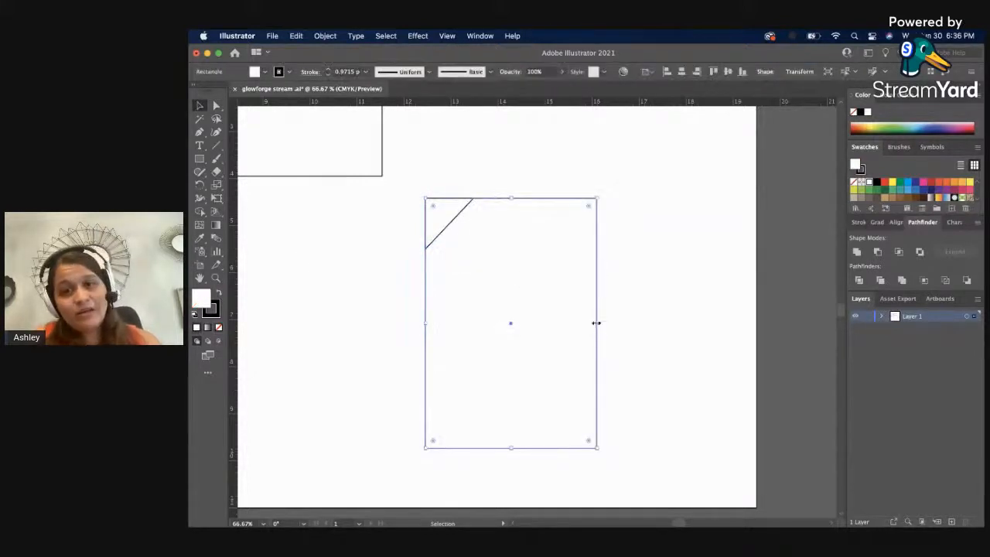
{"action": "left_click_drag", "start_coordinate": [595, 324], "coordinate": [571, 322]}
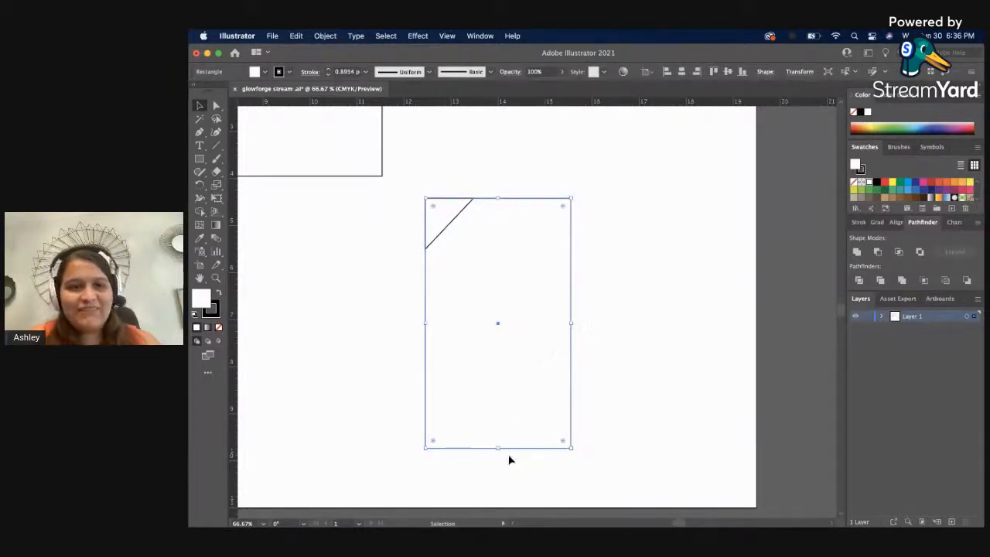
{"action": "left_click_drag", "start_coordinate": [499, 447], "coordinate": [499, 417]}
{"action": "left_click", "coordinate": [648, 226]}
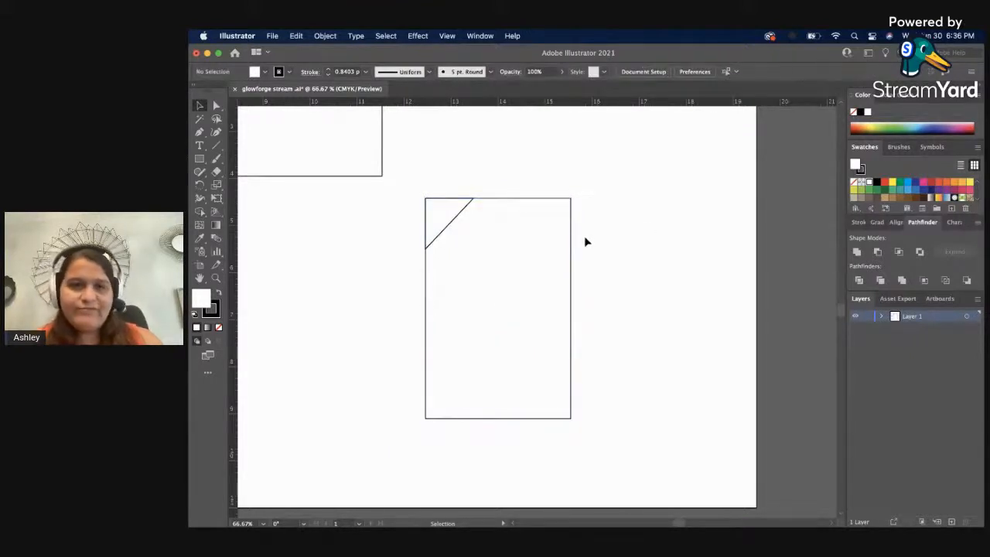
Move the corner triangle's right anchor point further left along the rectangle's top edge with Direct Selection, then deselect the triangle.
{"action": "key", "text": "a"}
{"action": "left_click", "coordinate": [451, 228]}
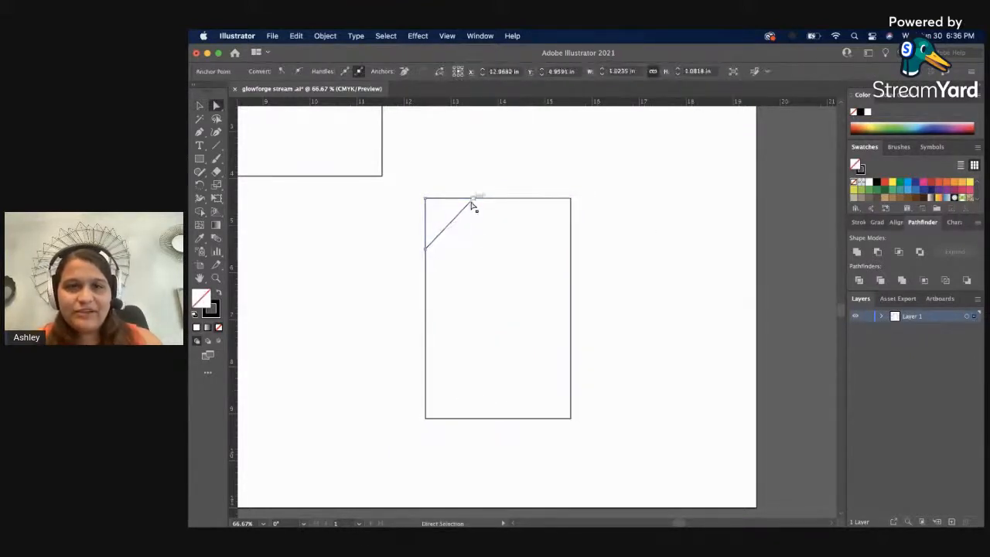
{"action": "left_click_drag", "start_coordinate": [471, 200], "coordinate": [457, 199]}
{"action": "left_click", "coordinate": [487, 185]}
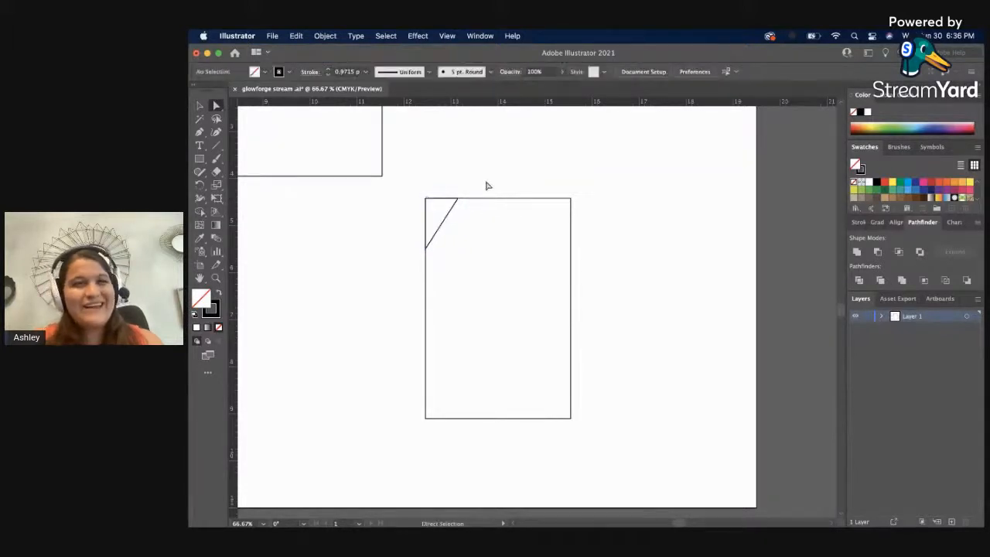
Fine-tune the tall rectangle's width by moving its right edge slightly inward, then deselect it.
{"action": "left_click", "coordinate": [571, 323]}
{"action": "key", "text": "v"}
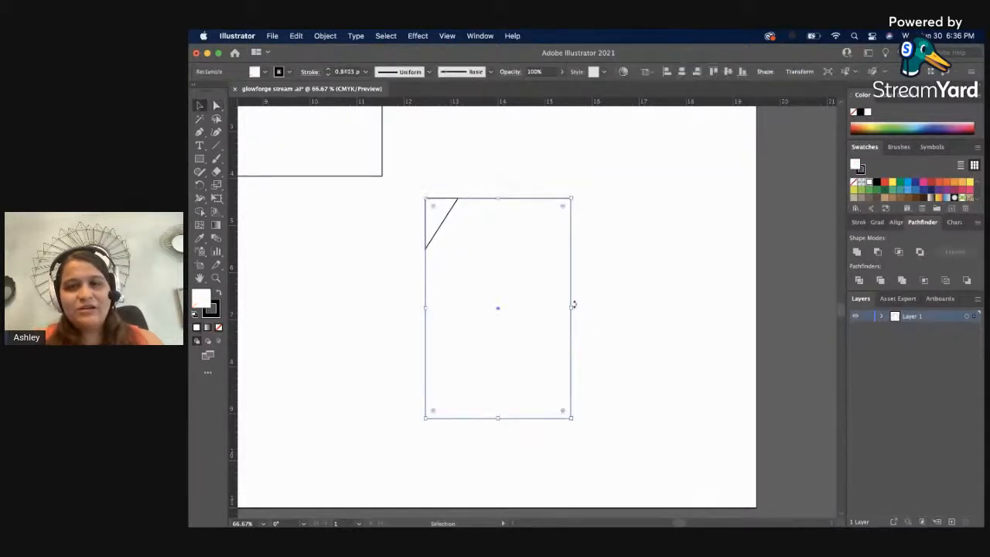
{"action": "left_click_drag", "start_coordinate": [572, 308], "coordinate": [550, 307]}
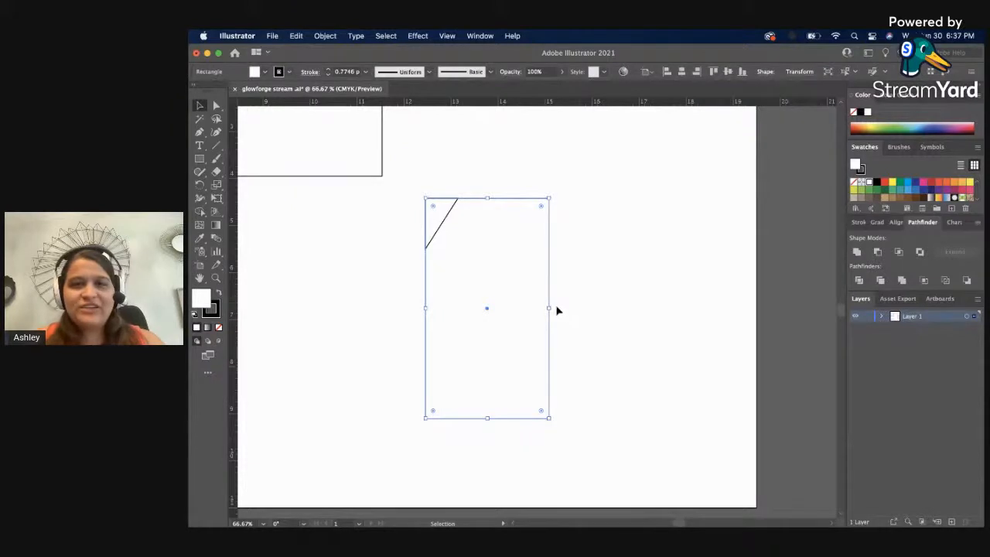
{"action": "left_click_drag", "start_coordinate": [548, 307], "coordinate": [565, 305]}
{"action": "left_click", "coordinate": [619, 294]}
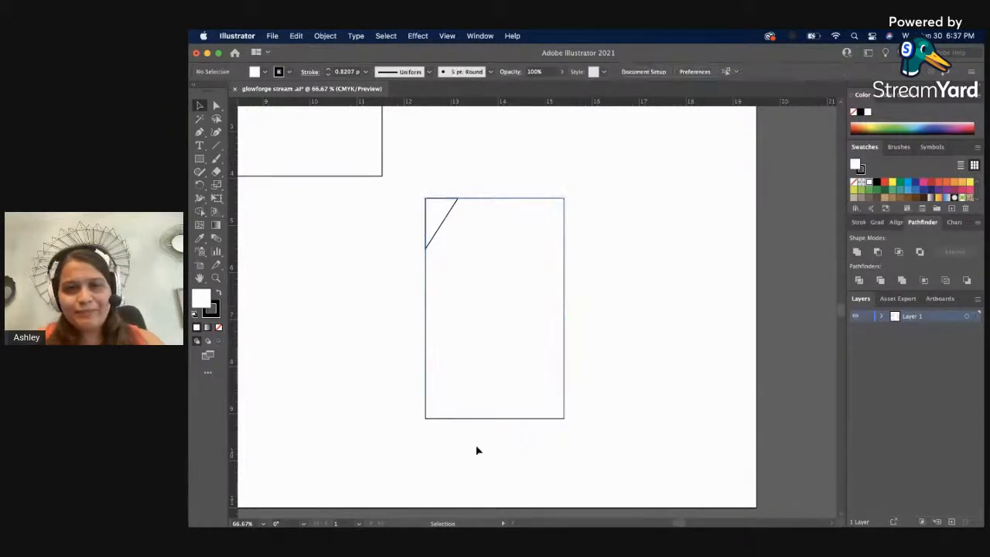
{"action": "left_click", "coordinate": [455, 218]}
{"action": "left_click_drag", "start_coordinate": [450, 215], "coordinate": [513, 225]}
{"action": "right_click", "coordinate": [511, 225]}
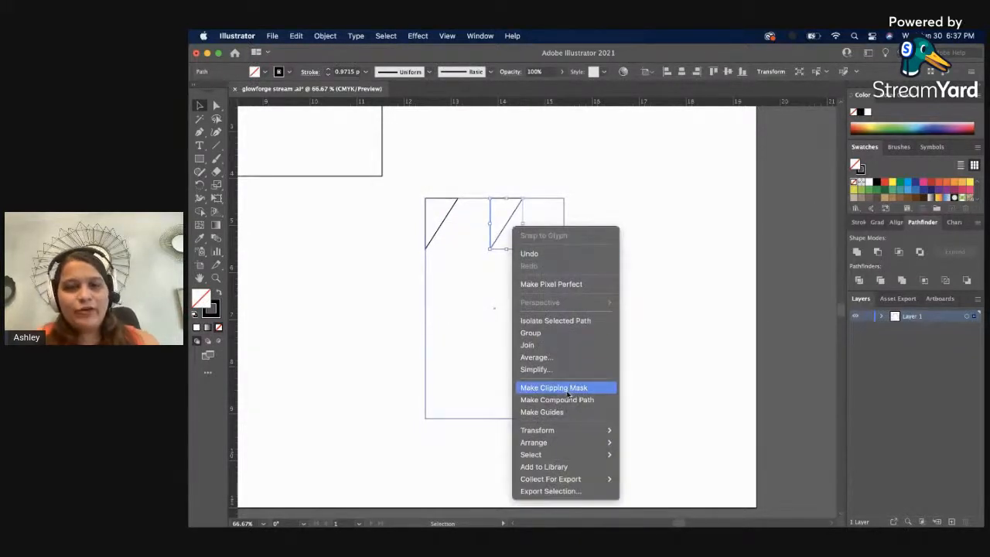
{"action": "mouse_move", "coordinate": [580, 450]}
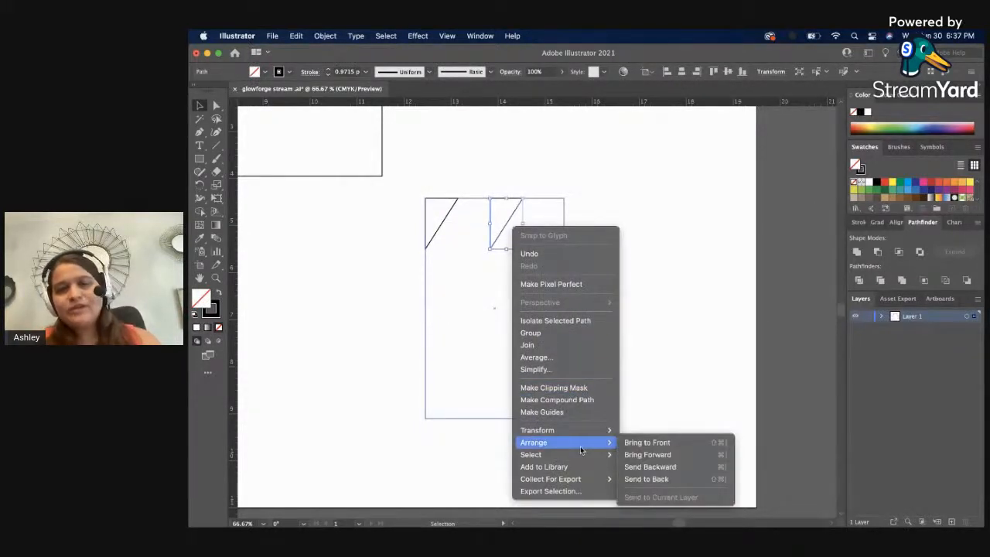
{"action": "left_click", "coordinate": [706, 352]}
{"action": "key", "text": "Delete"}
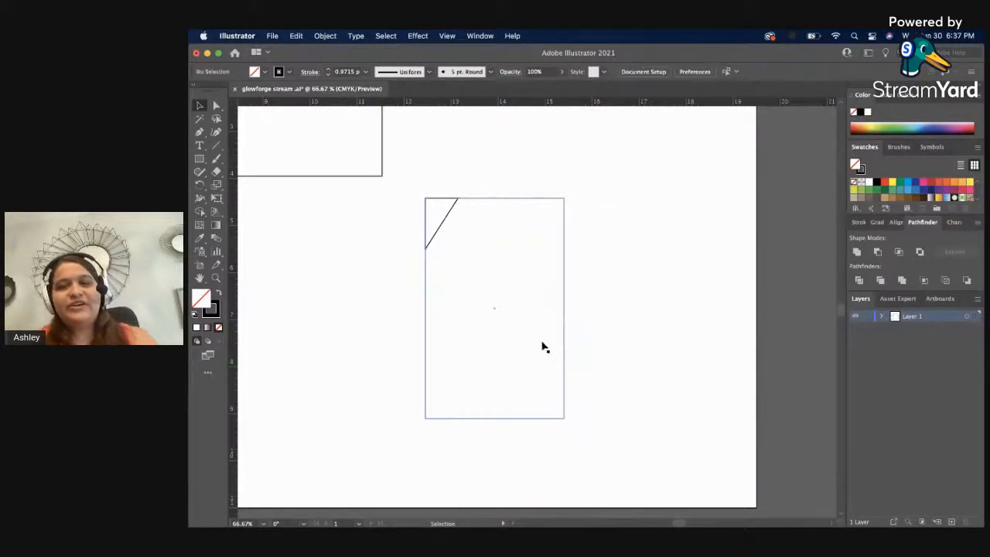
Duplicate the corner triangle horizontally to the right along the tall rectangle's top edge.
{"action": "left_click", "coordinate": [444, 225]}
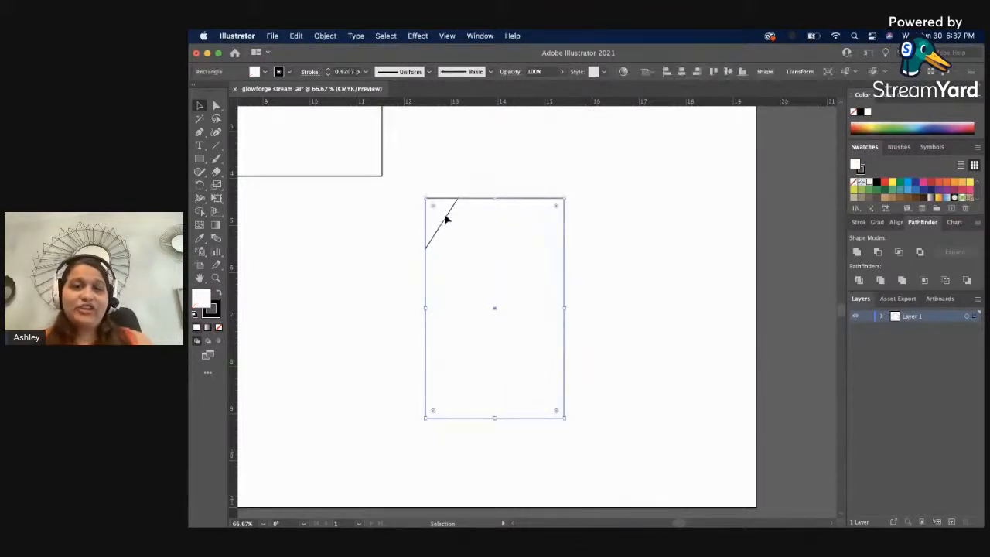
{"action": "left_click", "coordinate": [449, 216]}
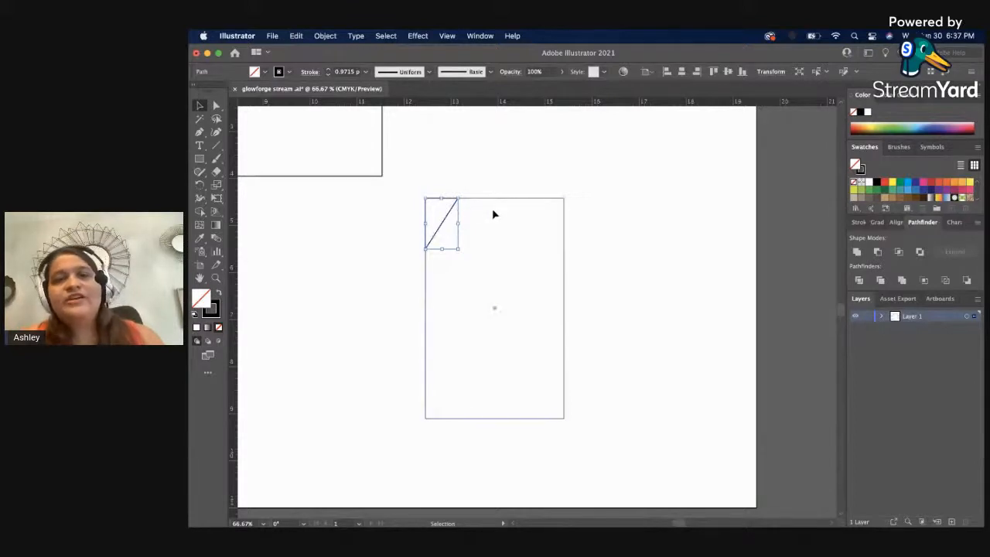
{"action": "left_click", "coordinate": [492, 209]}
{"action": "left_click", "coordinate": [445, 215]}
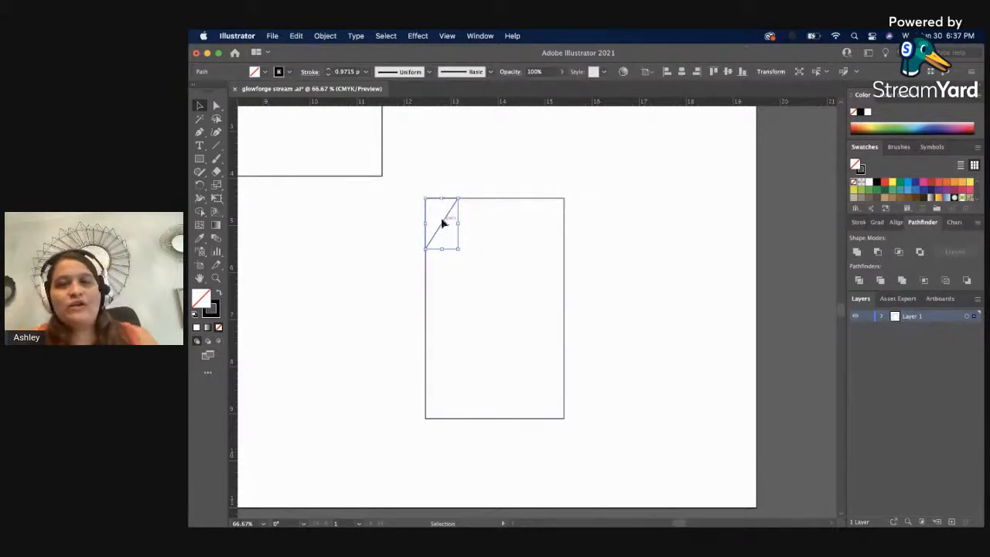
{"action": "left_click_drag", "start_coordinate": [442, 222], "coordinate": [511, 223]}
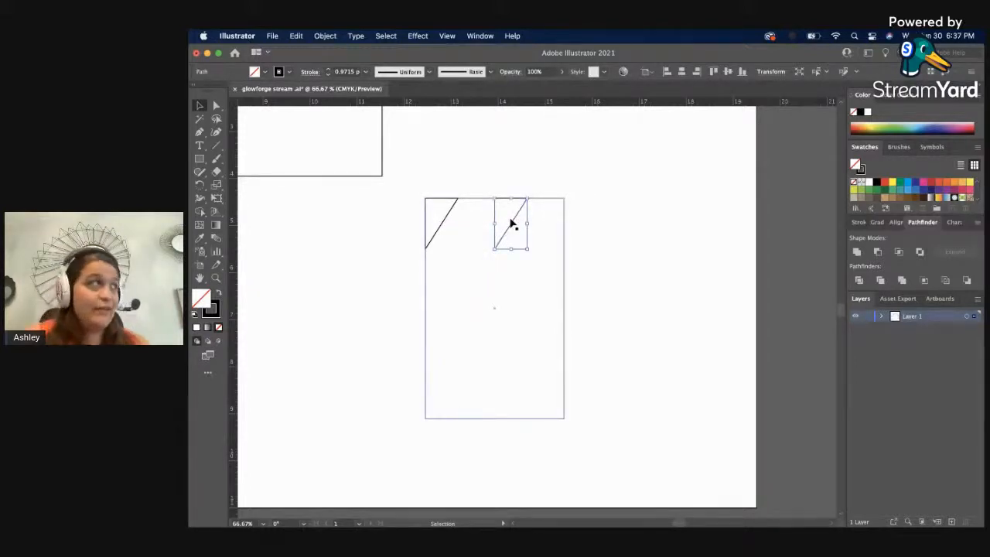
Reflect the duplicate triangle across the vertical axis, move it into the rectangle's upper-right corner, and deselect it.
{"action": "right_click", "coordinate": [510, 222]}
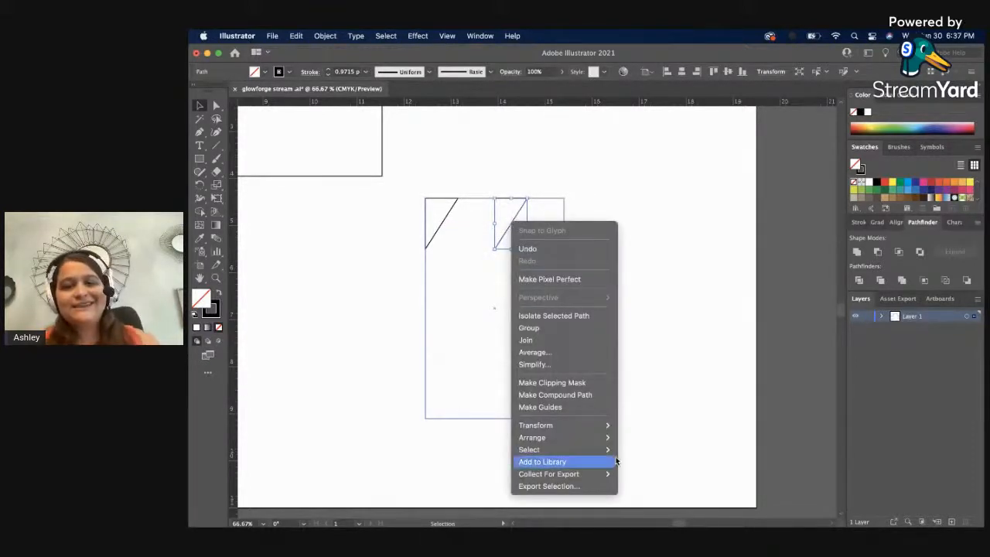
{"action": "mouse_move", "coordinate": [604, 439]}
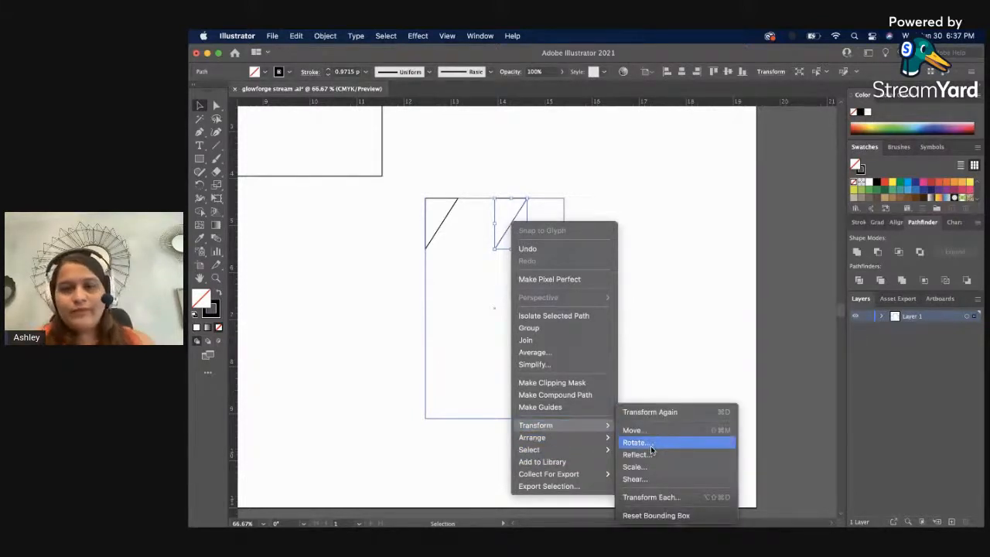
{"action": "left_click", "coordinate": [637, 454]}
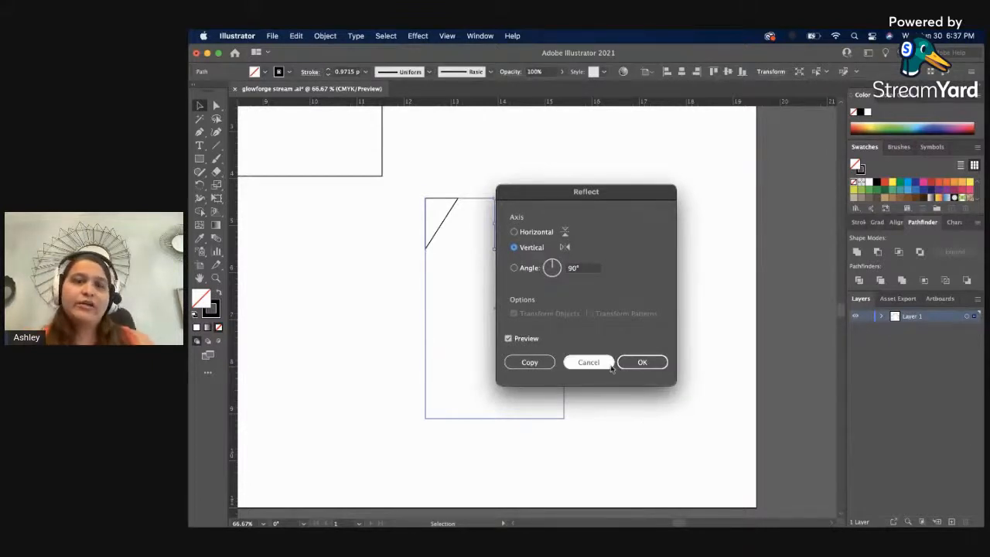
{"action": "left_click", "coordinate": [638, 362]}
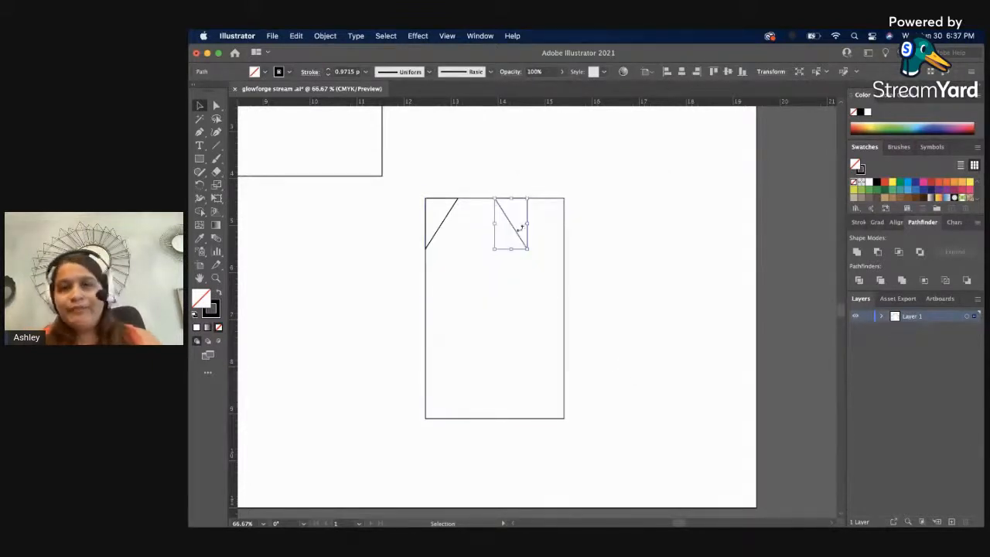
{"action": "left_click_drag", "start_coordinate": [515, 232], "coordinate": [552, 234]}
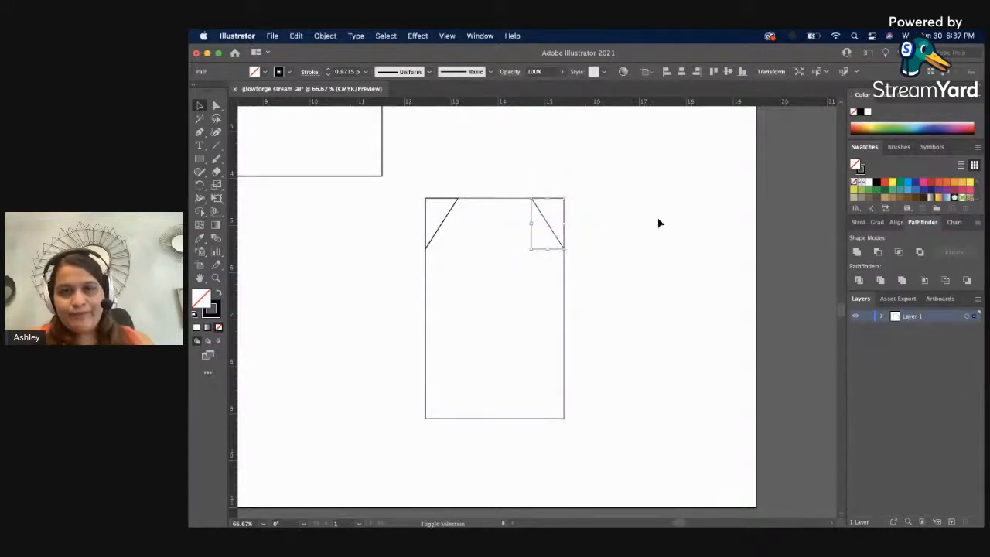
{"action": "left_click", "coordinate": [658, 220]}
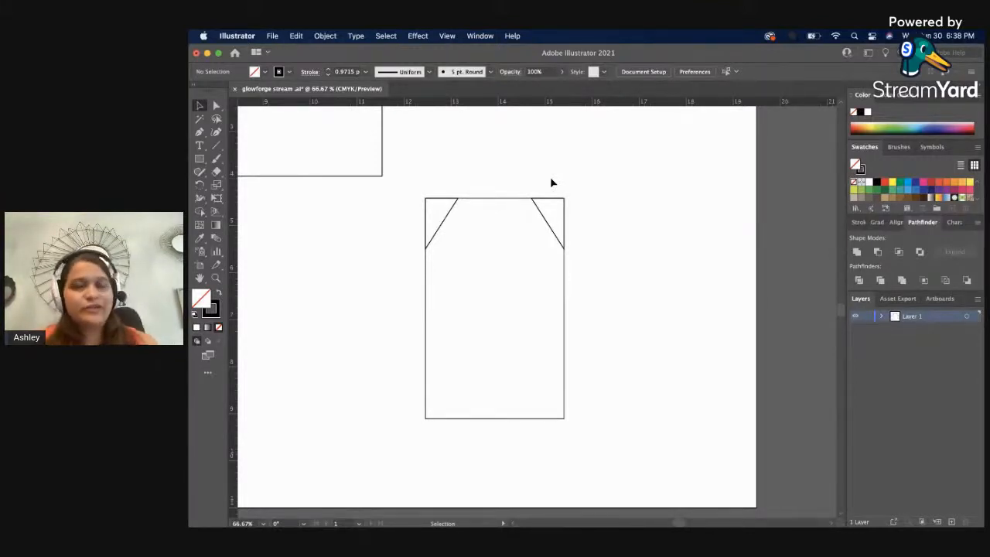
Subtract both corner triangles from the tall rectangle with Minus Front to form the tag outline, and deselect it.
{"action": "left_click", "coordinate": [438, 224]}
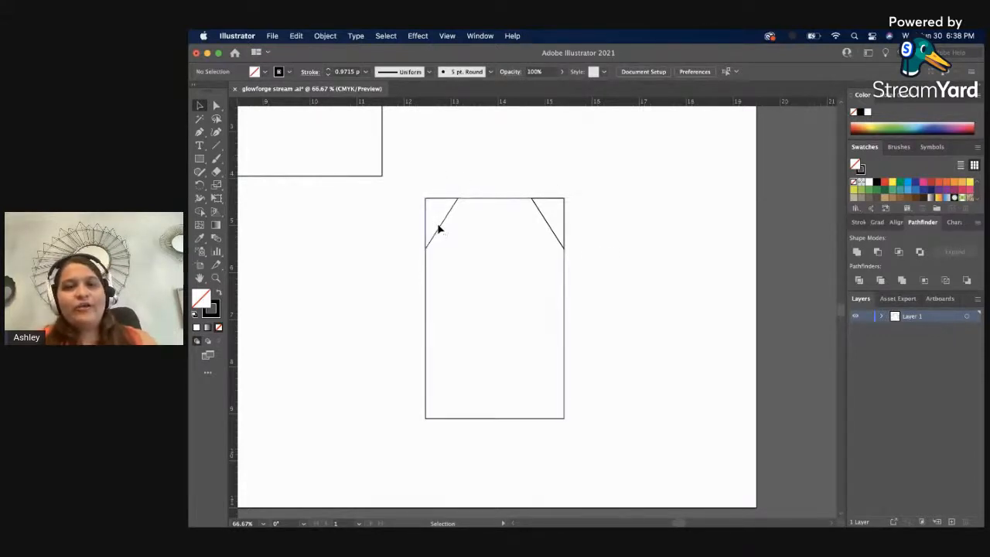
{"action": "left_click", "coordinate": [550, 231], "text": "shift"}
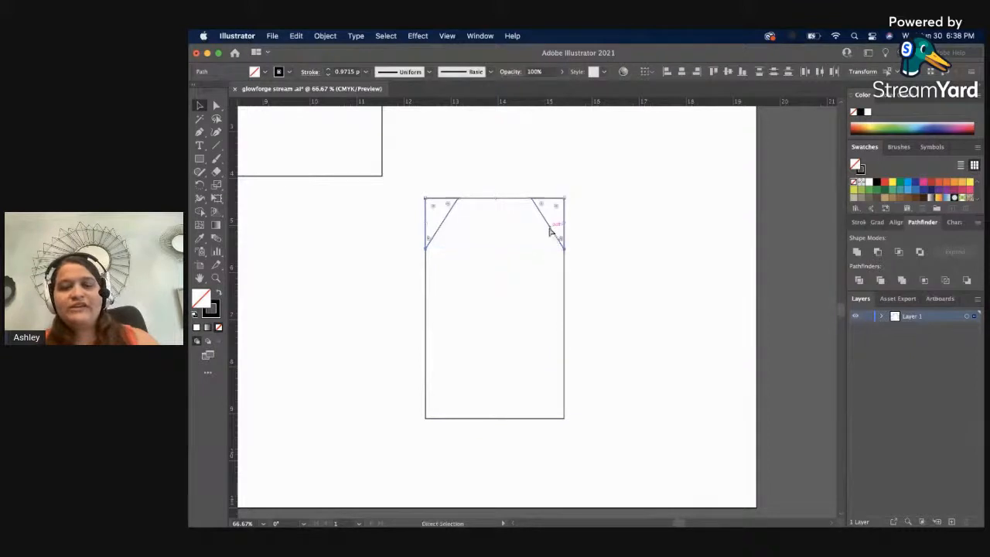
{"action": "left_click", "coordinate": [611, 225]}
{"action": "left_click_drag", "start_coordinate": [535, 225], "coordinate": [548, 236]}
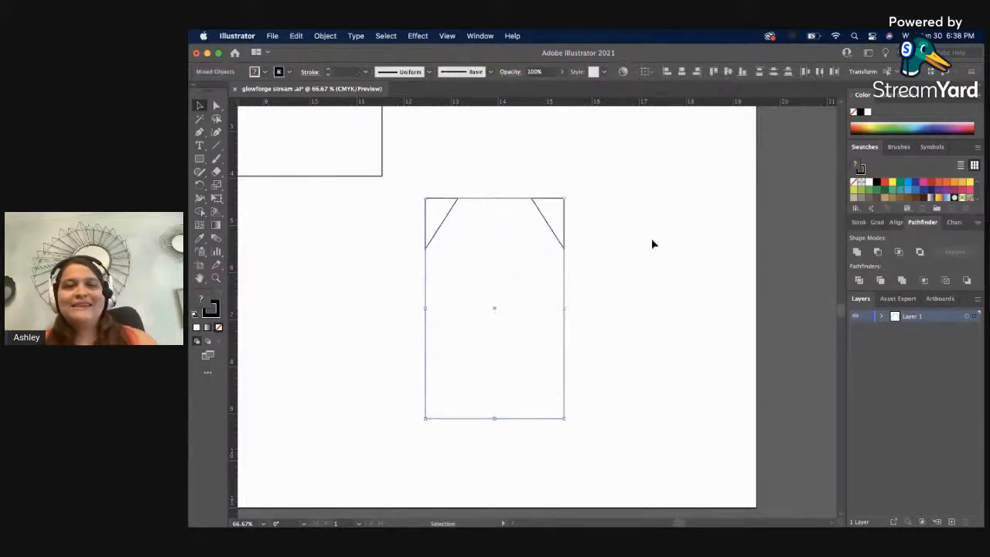
{"action": "left_click", "coordinate": [877, 253]}
{"action": "left_click", "coordinate": [726, 231]}
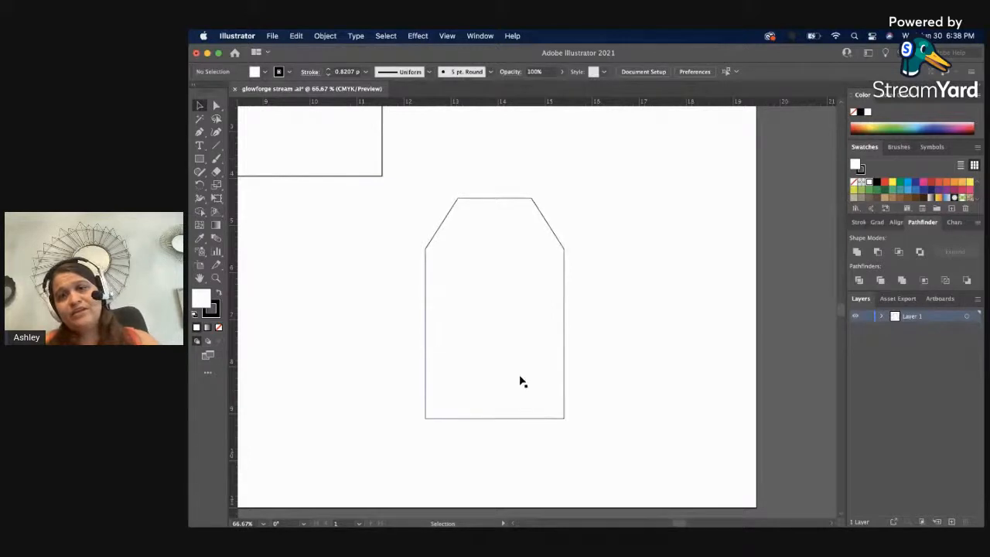
Stretch the tag shape slightly taller by raising its top edge, and deselect it.
{"action": "left_click", "coordinate": [561, 305]}
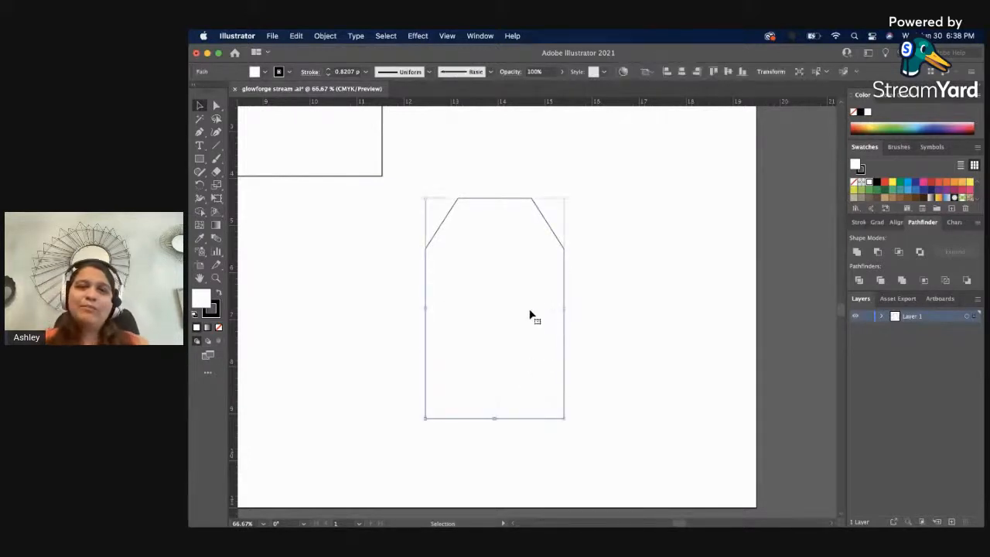
{"action": "left_click_drag", "start_coordinate": [494, 201], "coordinate": [495, 181]}
{"action": "left_click", "coordinate": [616, 211]}
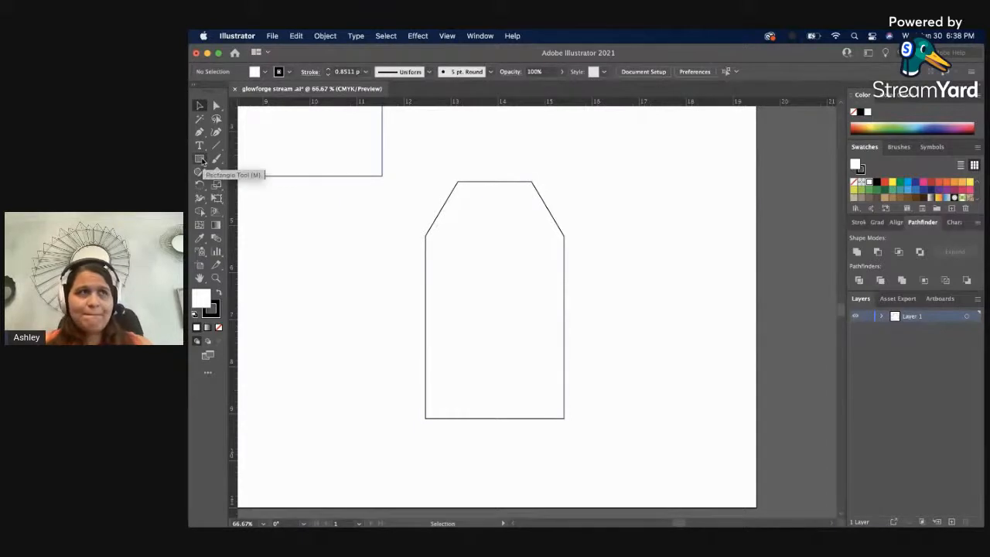
Draw a small circle with the Ellipse tool in the empty area beside the tag.
{"action": "left_click_drag", "start_coordinate": [202, 159], "coordinate": [239, 189]}
{"action": "left_click_drag", "start_coordinate": [316, 232], "coordinate": [344, 267]}
{"action": "key", "text": "v"}
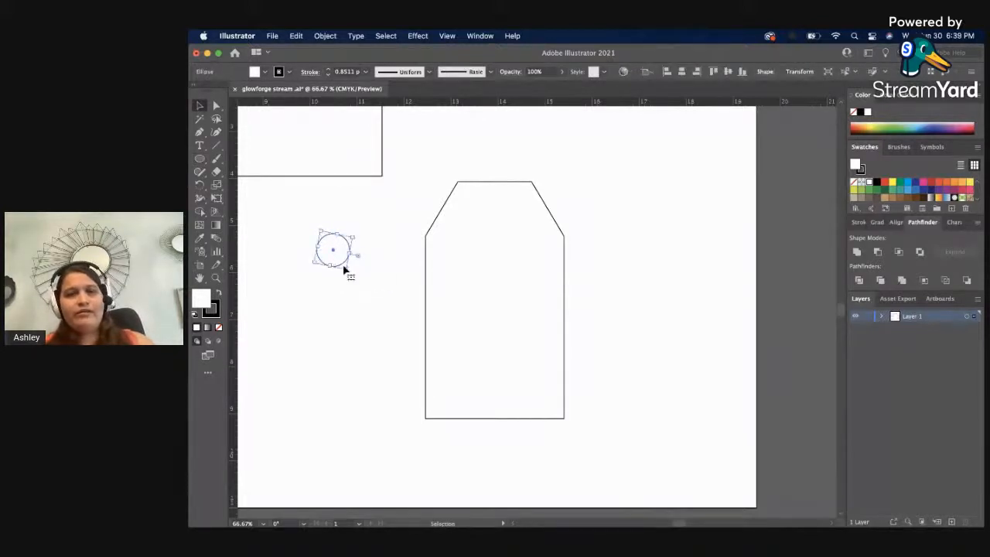
{"action": "left_click", "coordinate": [378, 256]}
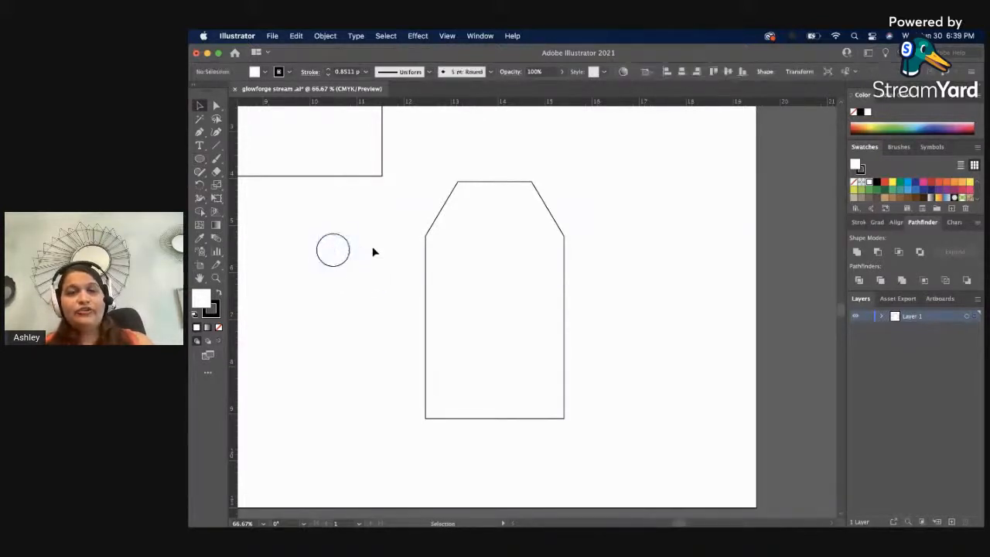
Move the circle to the upper middle of the tag and scale it down to form the hole.
{"action": "left_click_drag", "start_coordinate": [346, 269], "coordinate": [505, 210]}
{"action": "left_click", "coordinate": [525, 214]}
{"action": "left_click", "coordinate": [574, 206]}
{"action": "left_click", "coordinate": [508, 157]}
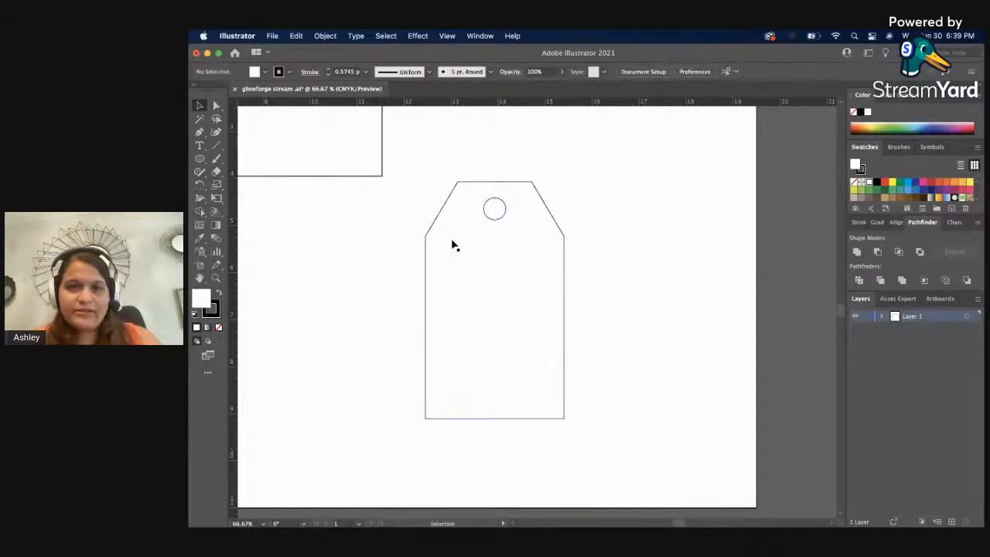
{"action": "left_click_drag", "start_coordinate": [416, 126], "coordinate": [495, 238]}
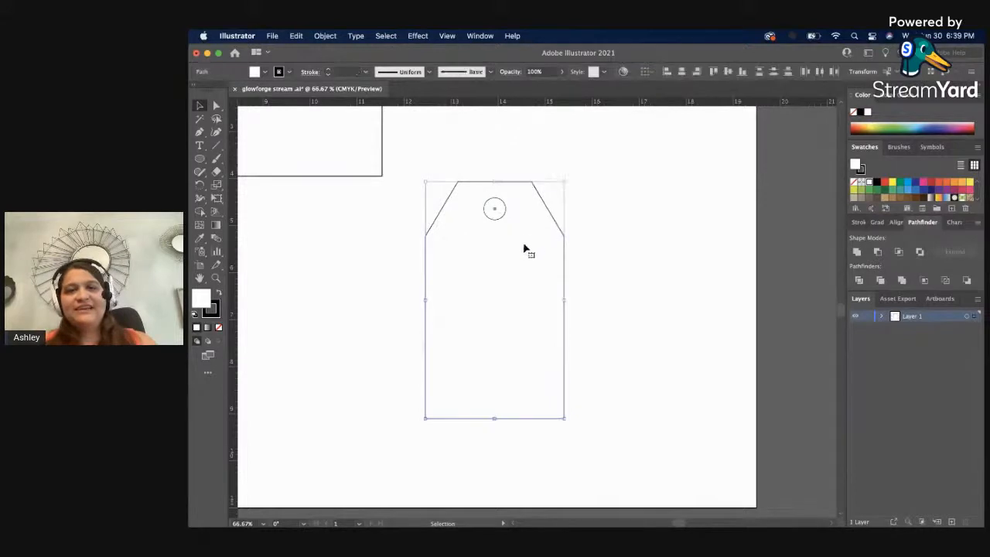
{"action": "left_click", "coordinate": [719, 187]}
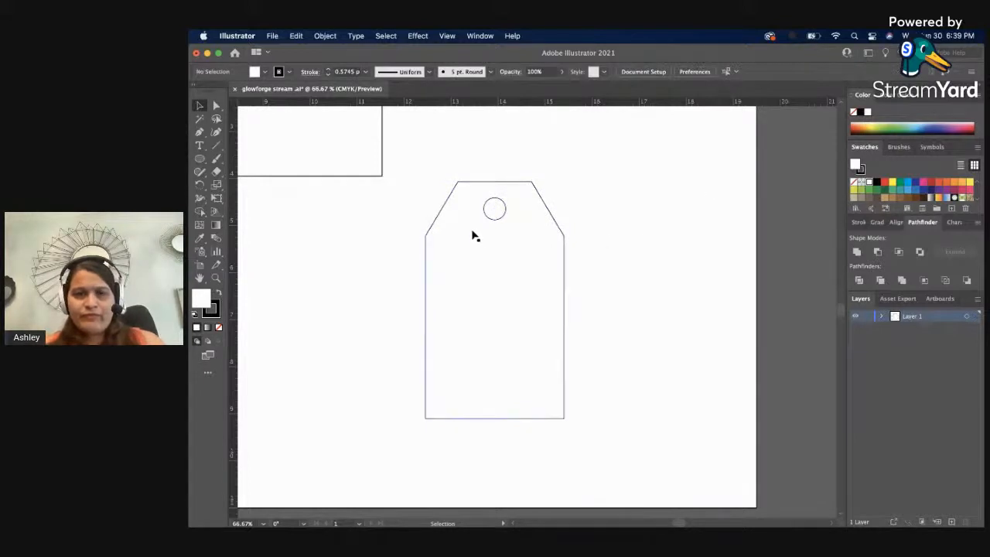
{"action": "left_click", "coordinate": [497, 221]}
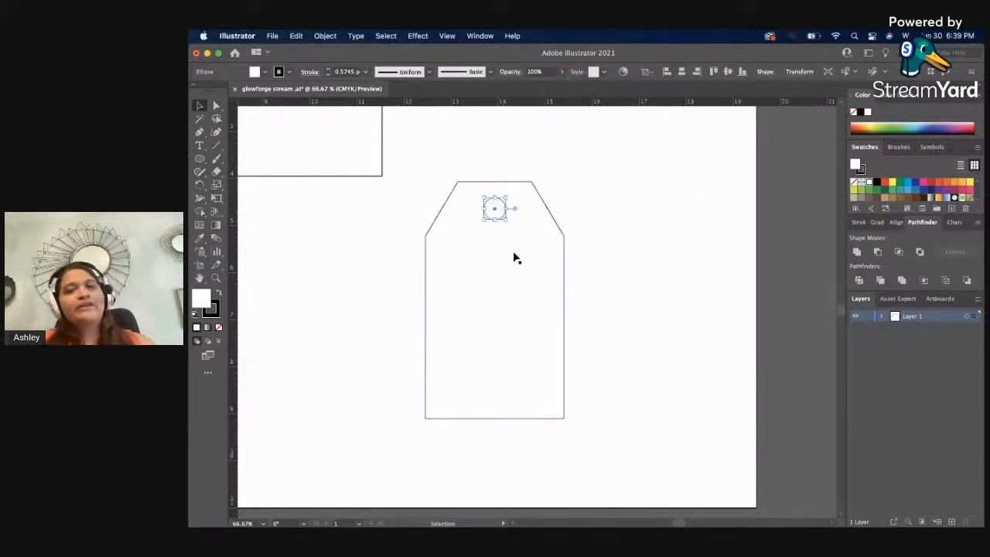
{"action": "left_click", "coordinate": [318, 36]}
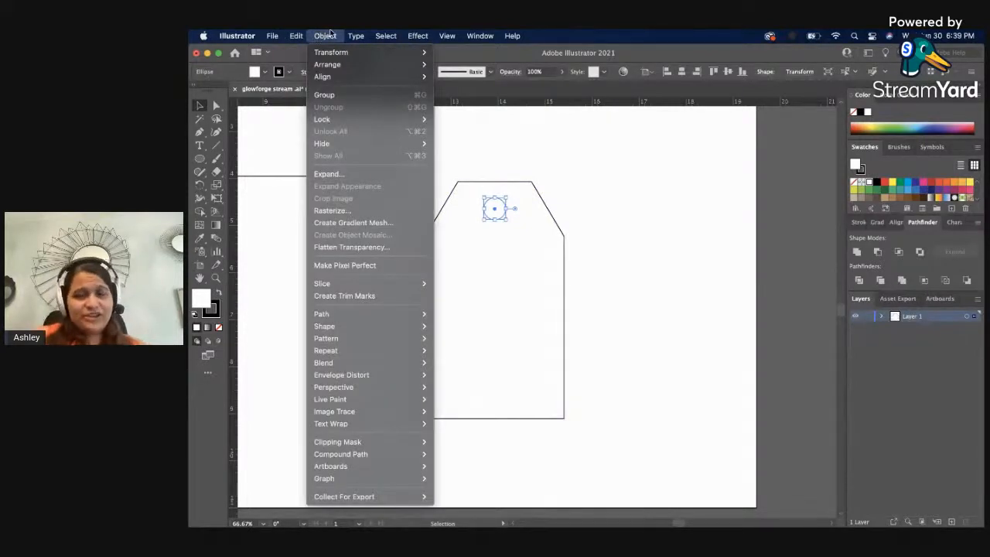
{"action": "mouse_move", "coordinate": [355, 319]}
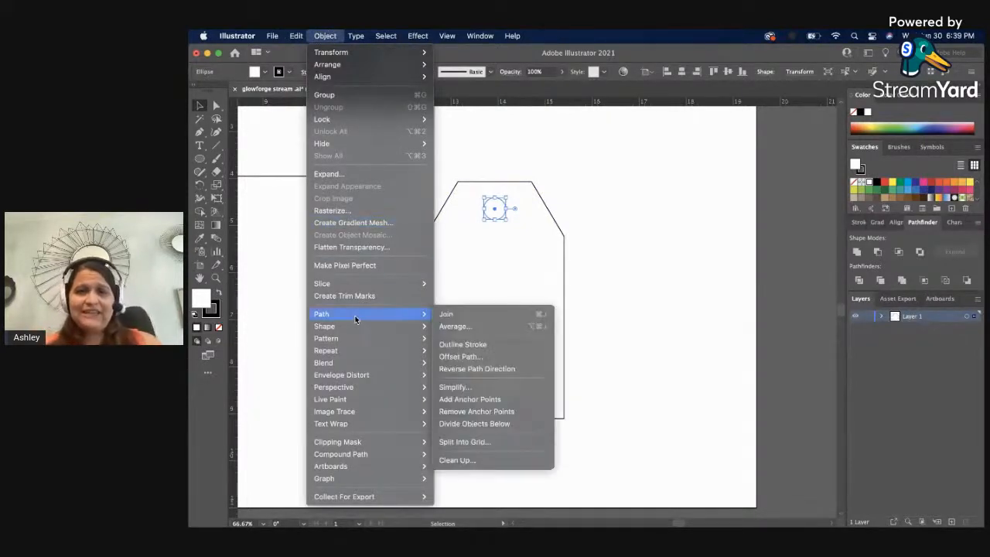
{"action": "left_click", "coordinate": [482, 358]}
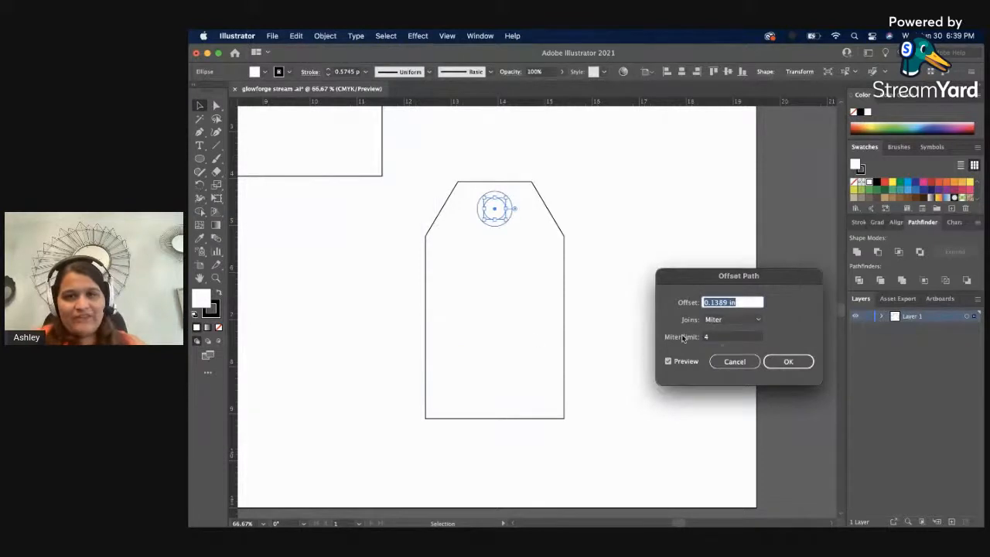
{"action": "left_click", "coordinate": [738, 361]}
{"action": "left_click", "coordinate": [664, 363]}
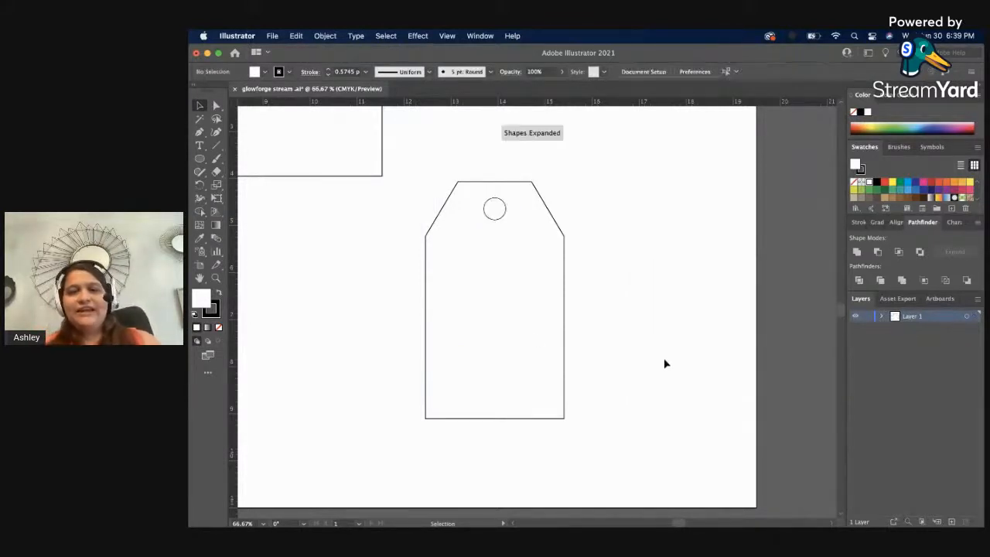
Change the ruler units to points.
{"action": "right_click", "coordinate": [570, 106]}
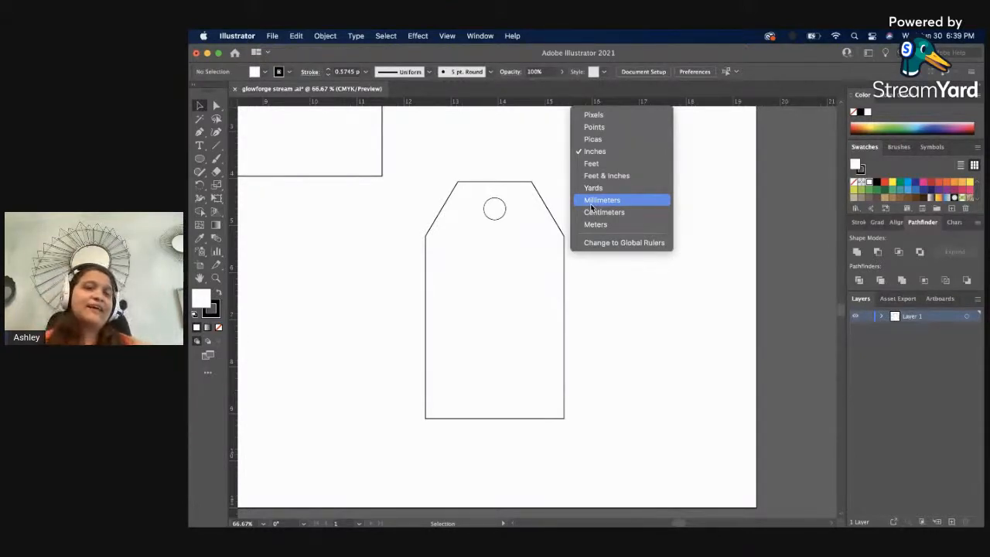
{"action": "left_click", "coordinate": [591, 128]}
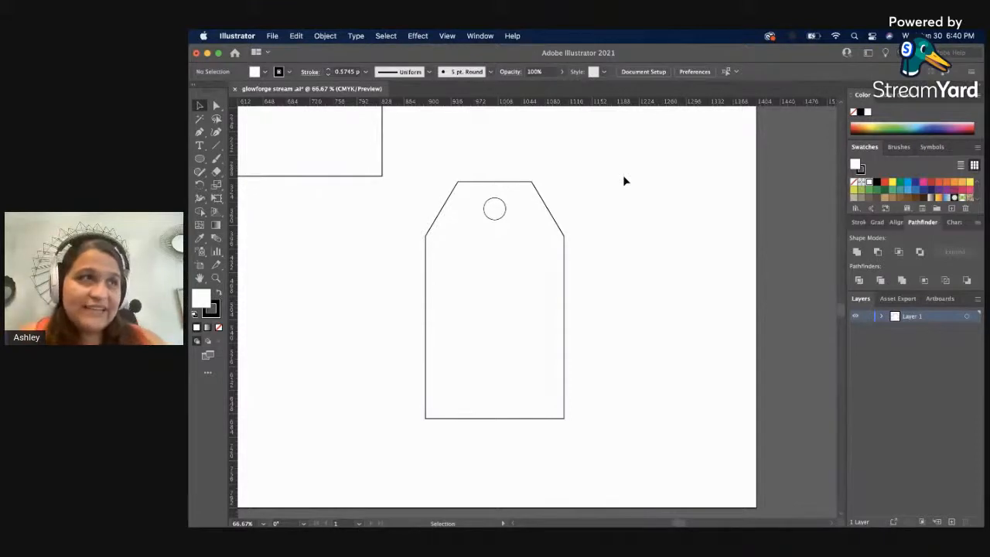
Offset the hole circle's path outward by 8 pt with miter joins, and deselect the ring.
{"action": "left_click", "coordinate": [491, 222]}
{"action": "left_click", "coordinate": [325, 36]}
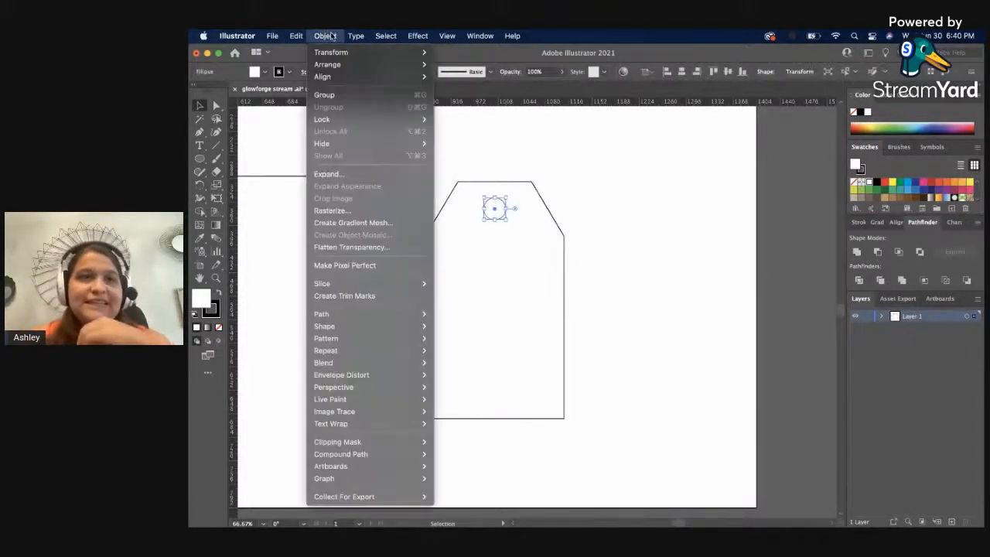
{"action": "mouse_move", "coordinate": [411, 315]}
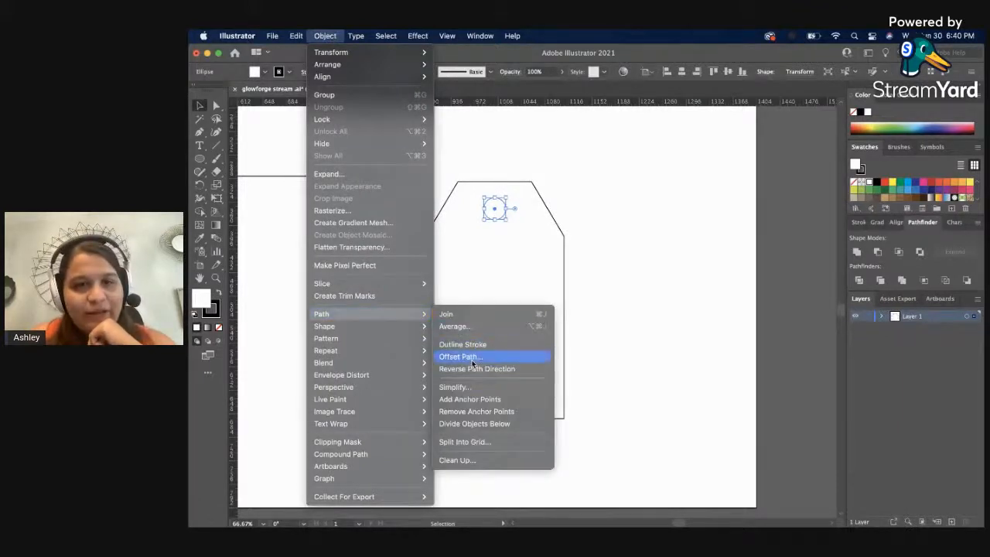
{"action": "left_click", "coordinate": [472, 358]}
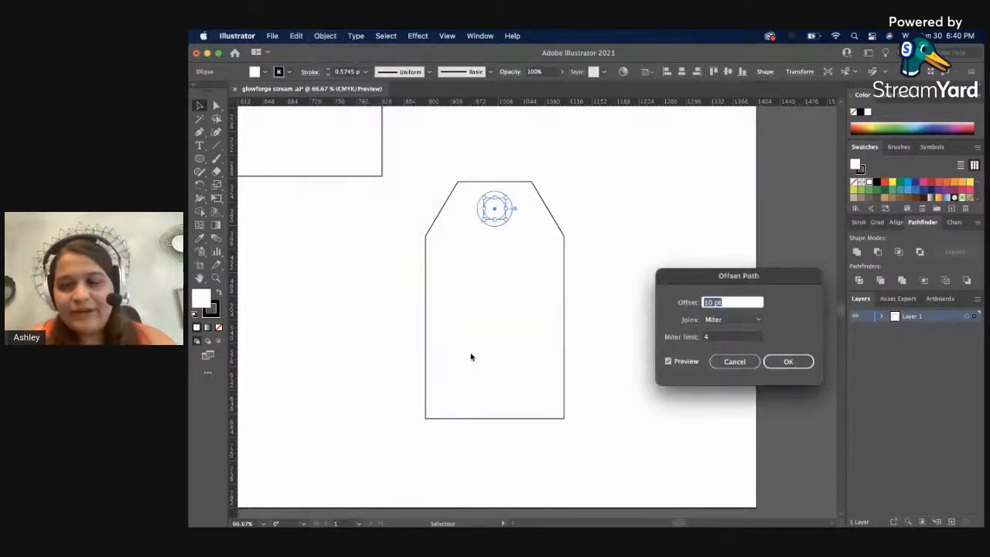
{"action": "key", "text": "Down"}
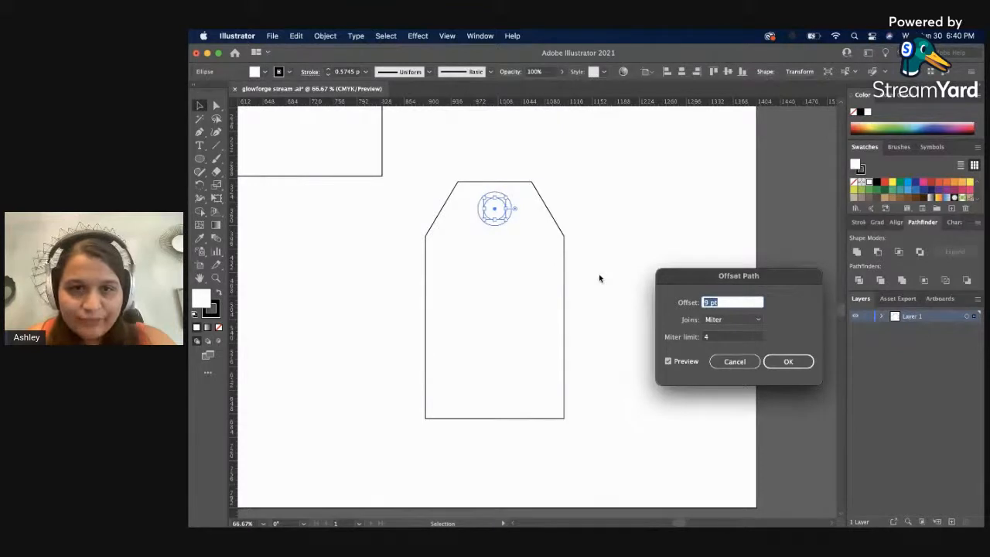
{"action": "key", "text": "Down"}
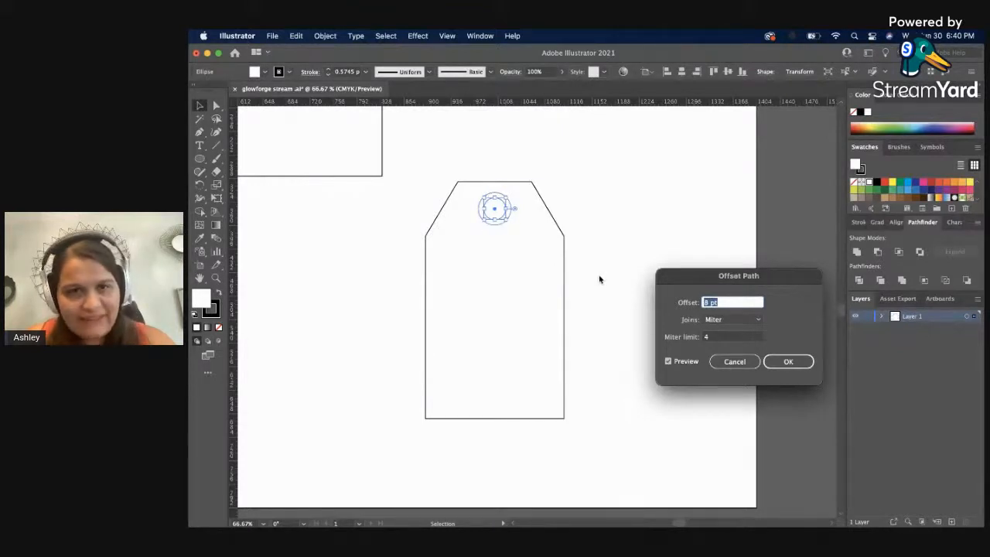
{"action": "left_click", "coordinate": [775, 361]}
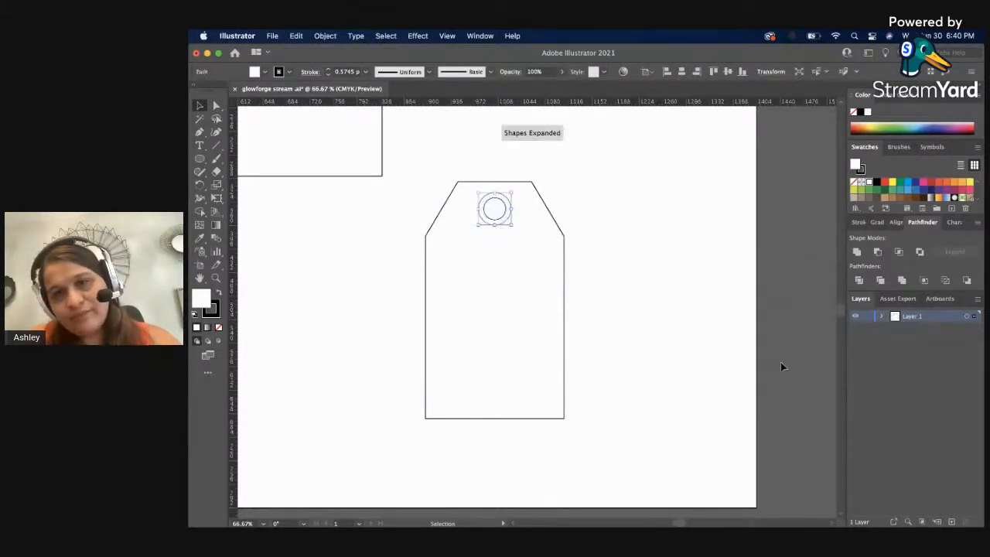
{"action": "left_click", "coordinate": [616, 310]}
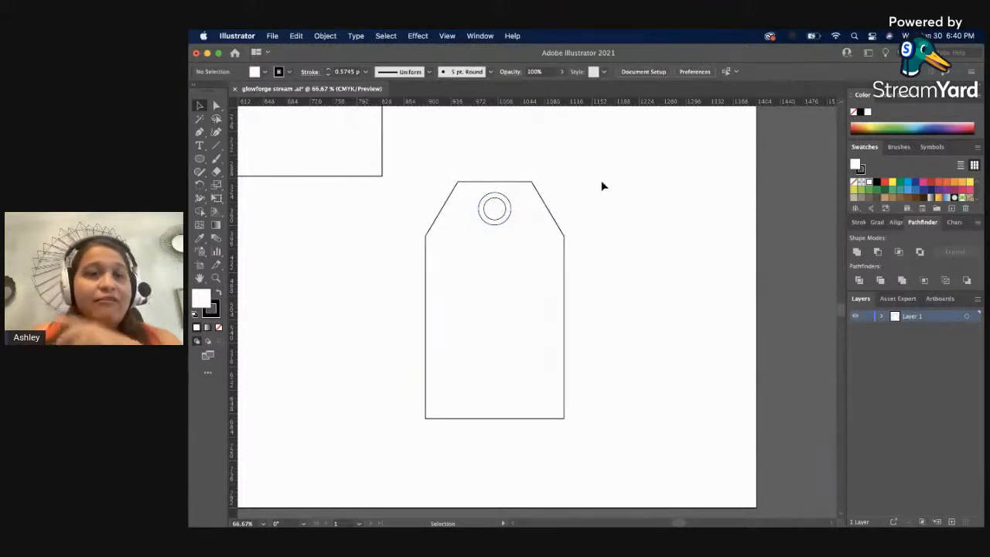
{"action": "scroll", "coordinate": [598, 184], "scroll_direction": "up", "scroll_amount": 1}
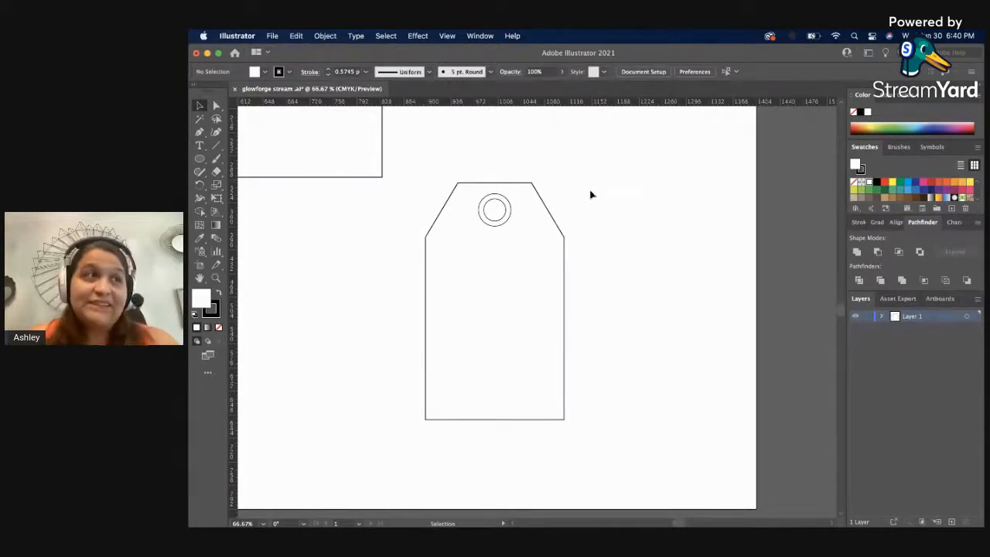
{"action": "left_click_drag", "start_coordinate": [522, 259], "coordinate": [510, 249]}
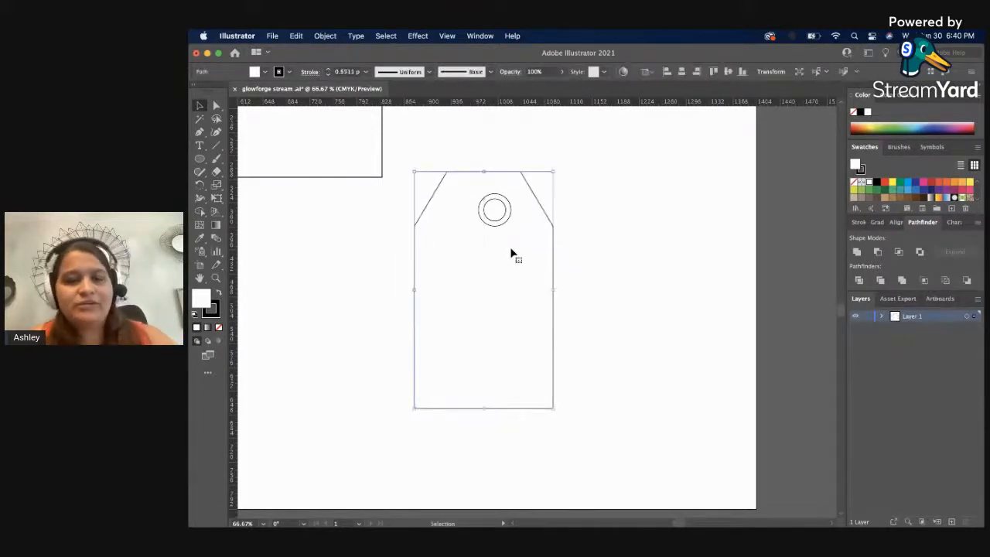
{"action": "key", "text": "super+z"}
{"action": "left_click", "coordinate": [689, 247]}
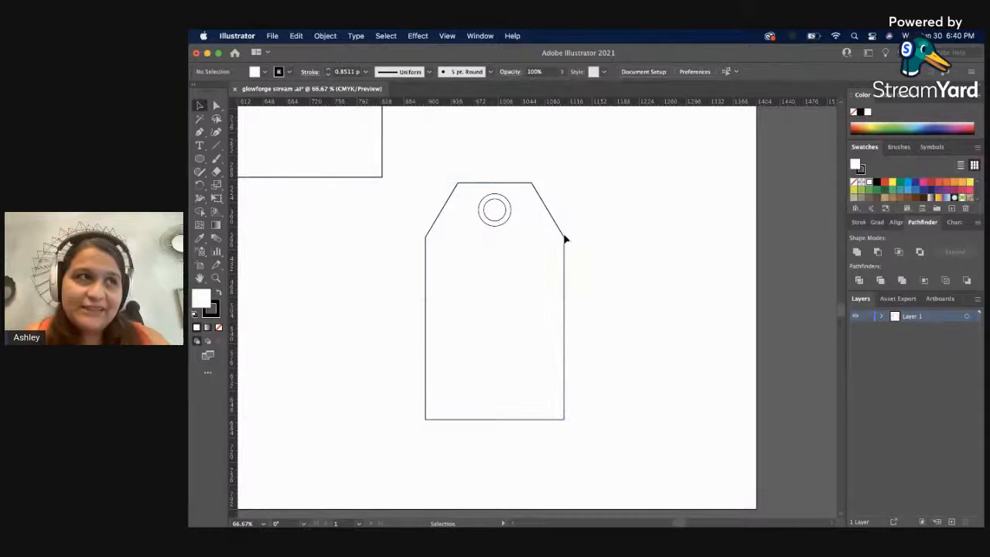
{"action": "left_click", "coordinate": [501, 207]}
{"action": "left_click", "coordinate": [599, 170]}
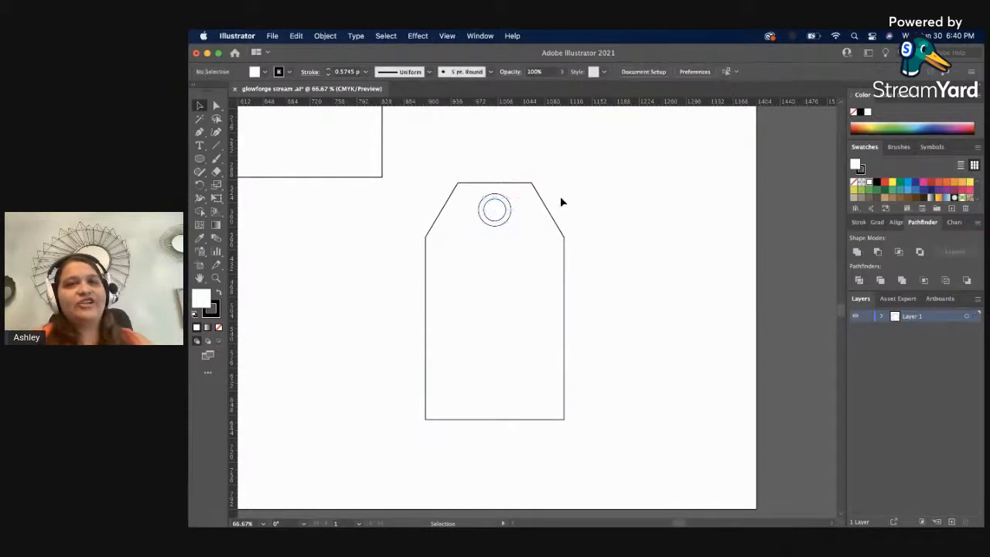
{"action": "left_click", "coordinate": [331, 177]}
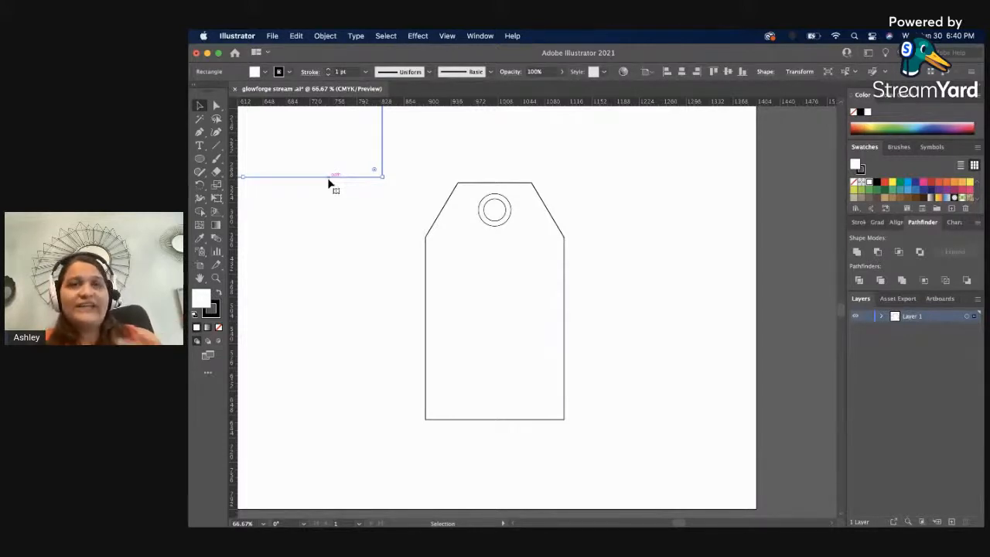
{"action": "left_click", "coordinate": [543, 121]}
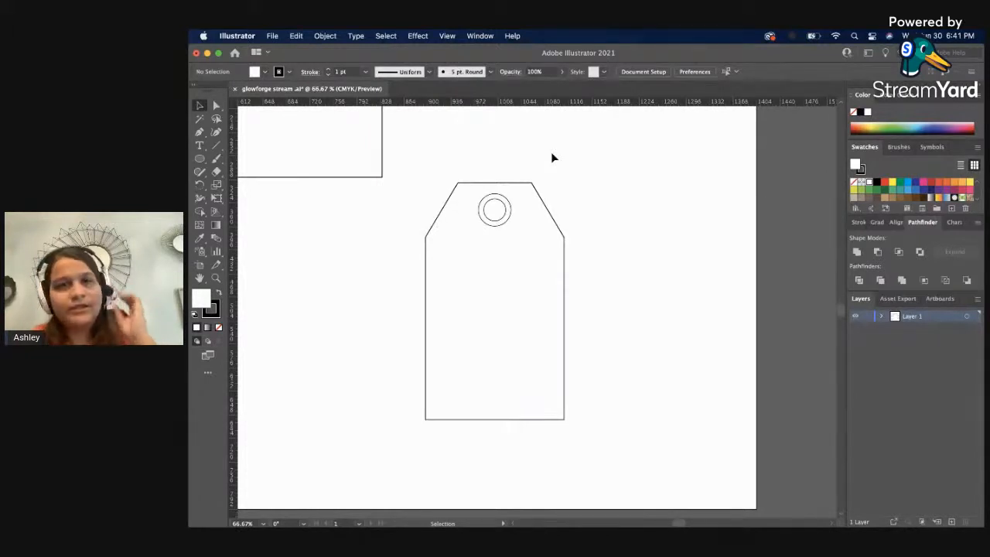
Delete the outer offset ring around the tag's hole circle.
{"action": "left_click", "coordinate": [508, 221]}
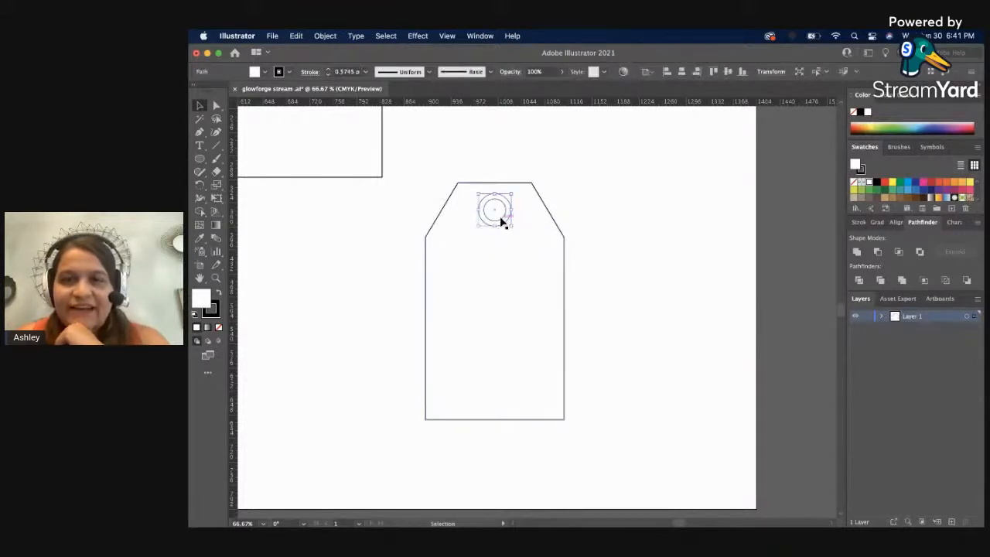
{"action": "left_click", "coordinate": [510, 213]}
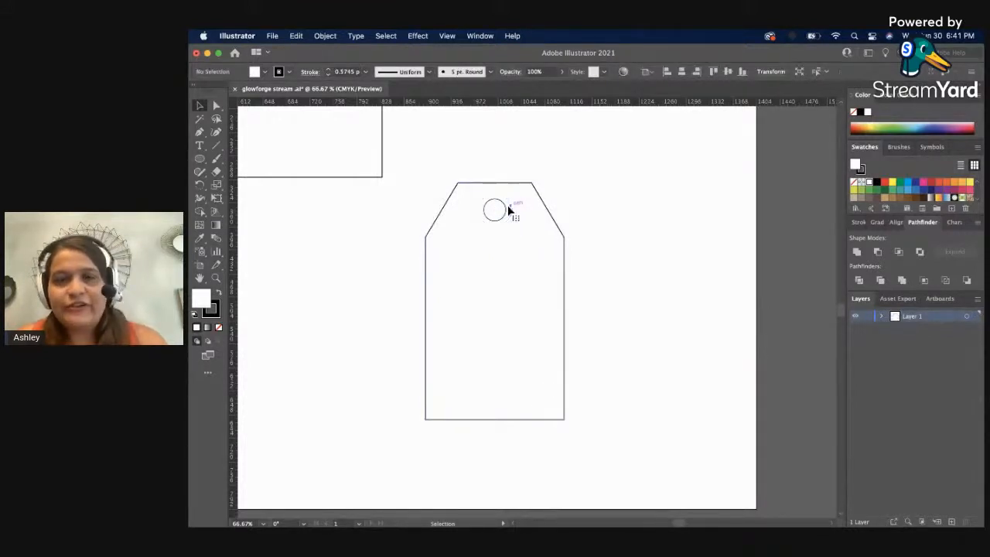
Offset the tag's hole circle outward by 9 pt with miter joins to form a surrounding ring.
{"action": "left_click", "coordinate": [508, 214]}
{"action": "left_click", "coordinate": [325, 35]}
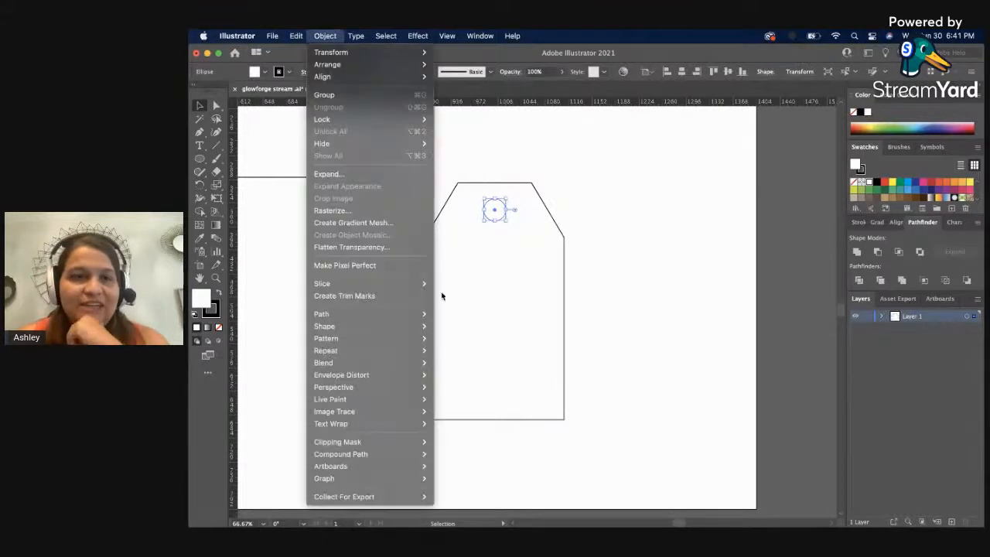
{"action": "mouse_move", "coordinate": [421, 314]}
{"action": "left_click", "coordinate": [492, 357]}
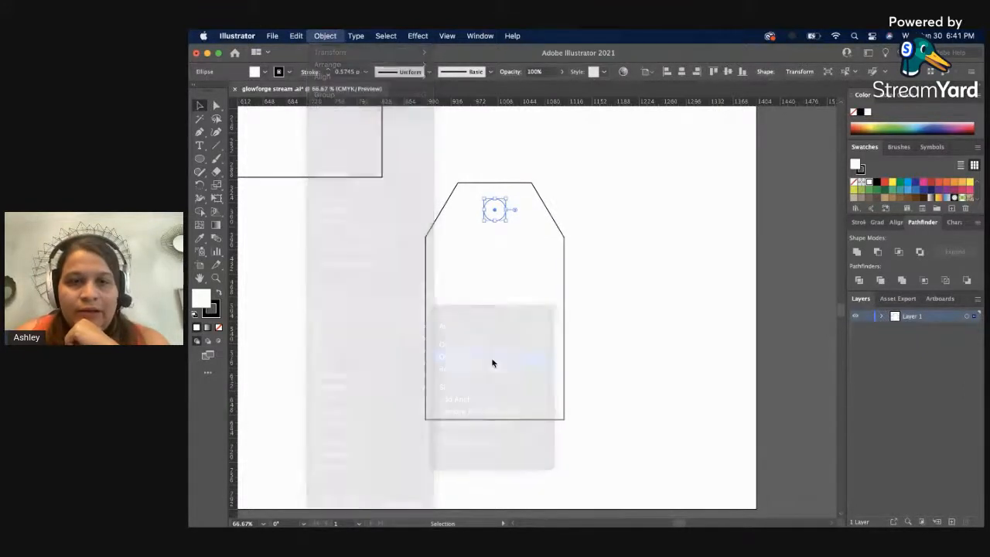
{"action": "key", "text": "Up"}
{"action": "key", "text": "Up"}
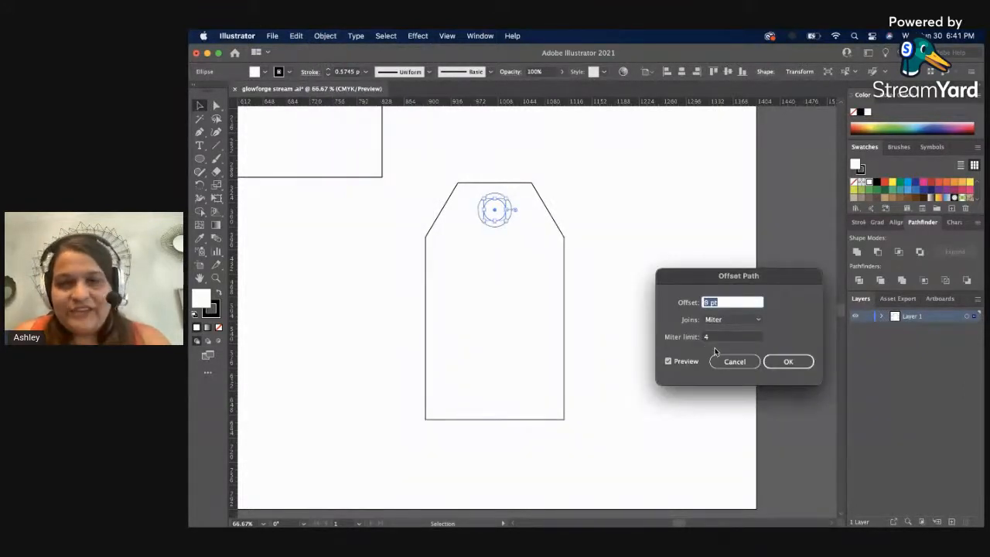
{"action": "left_click", "coordinate": [788, 361]}
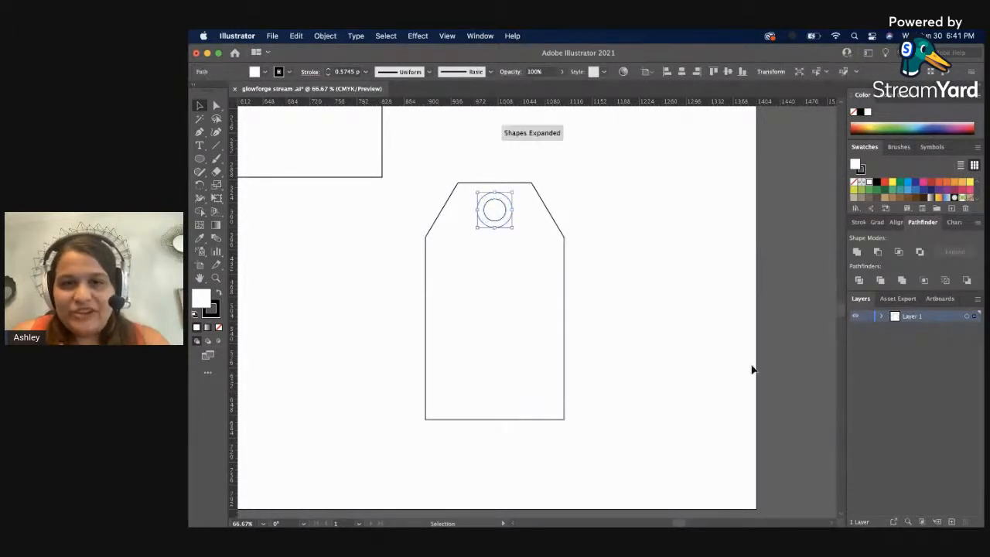
{"action": "left_click", "coordinate": [750, 369]}
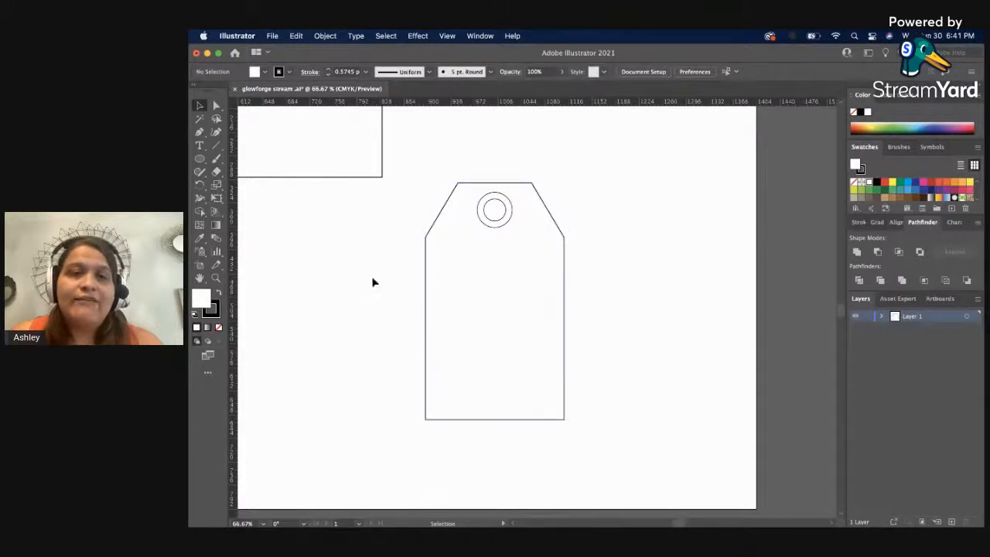
Remove the white fill from the tag outline, its hole circle and the surrounding ring.
{"action": "left_click_drag", "start_coordinate": [430, 192], "coordinate": [453, 354]}
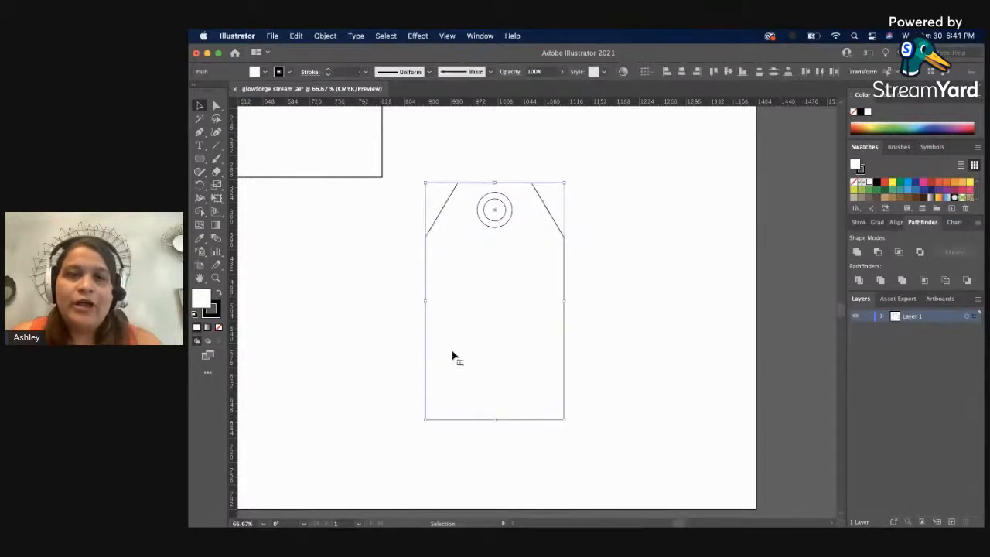
{"action": "left_click", "coordinate": [218, 327]}
{"action": "left_click", "coordinate": [218, 313]}
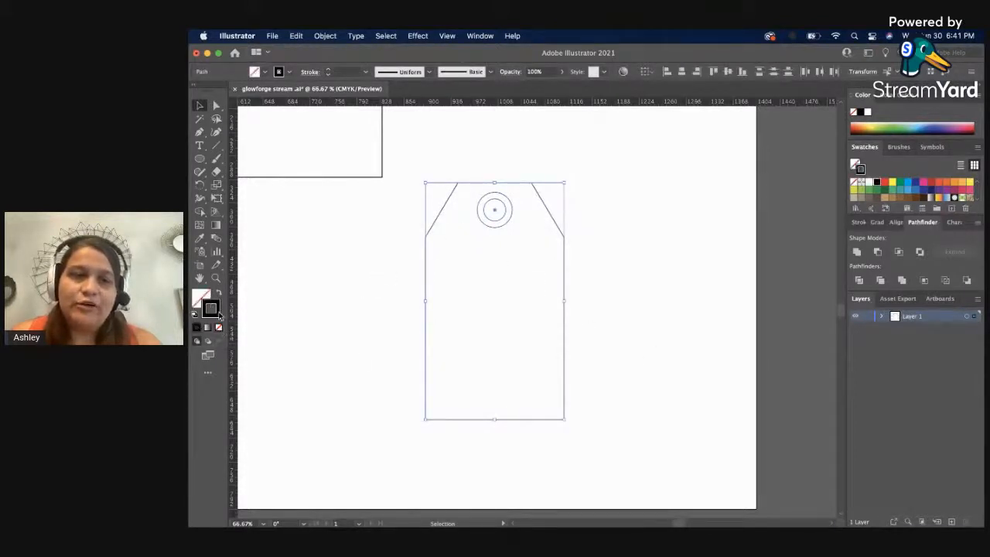
{"action": "left_click", "coordinate": [337, 286]}
Set the stroke of the tag outline and of its hole circle to red.
{"action": "left_click", "coordinate": [425, 289]}
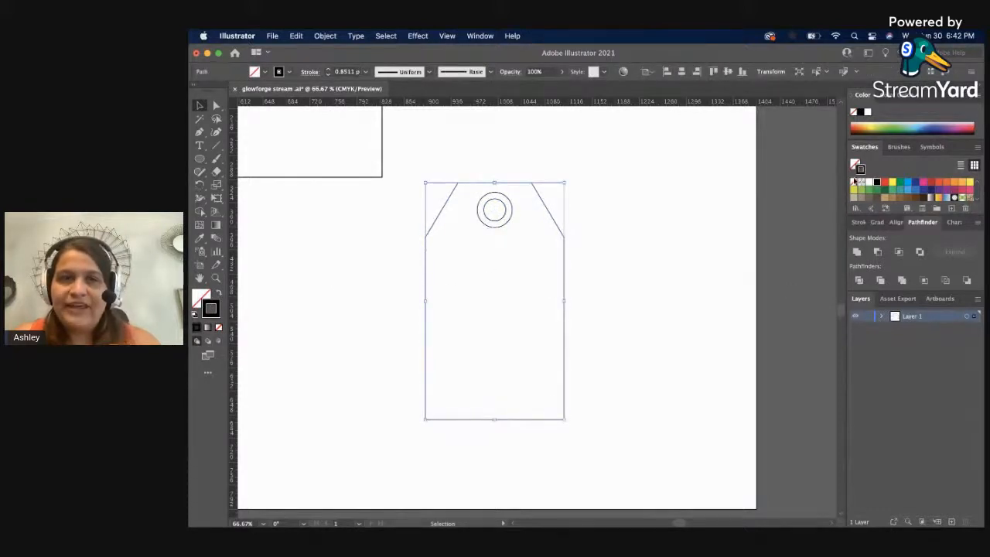
{"action": "left_click", "coordinate": [884, 182]}
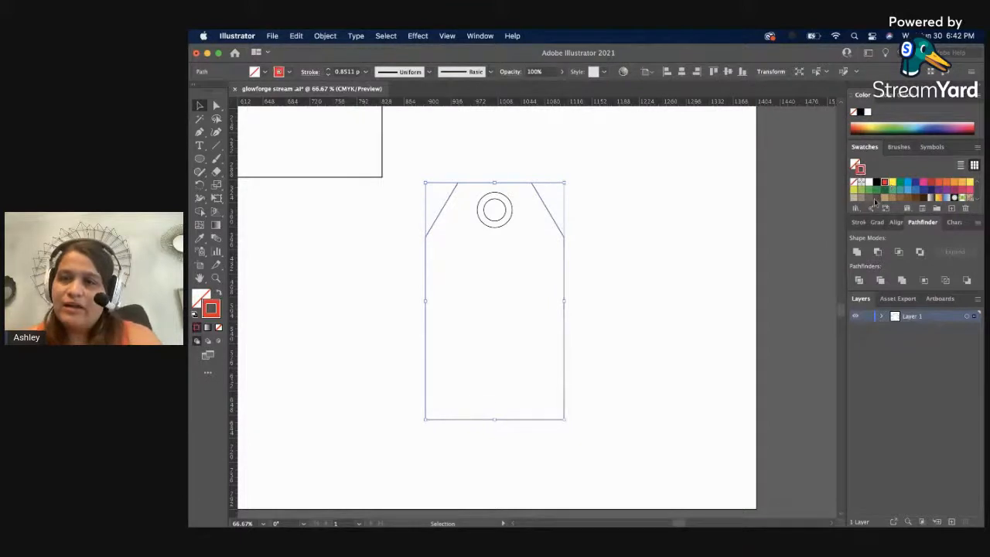
{"action": "left_click", "coordinate": [775, 253]}
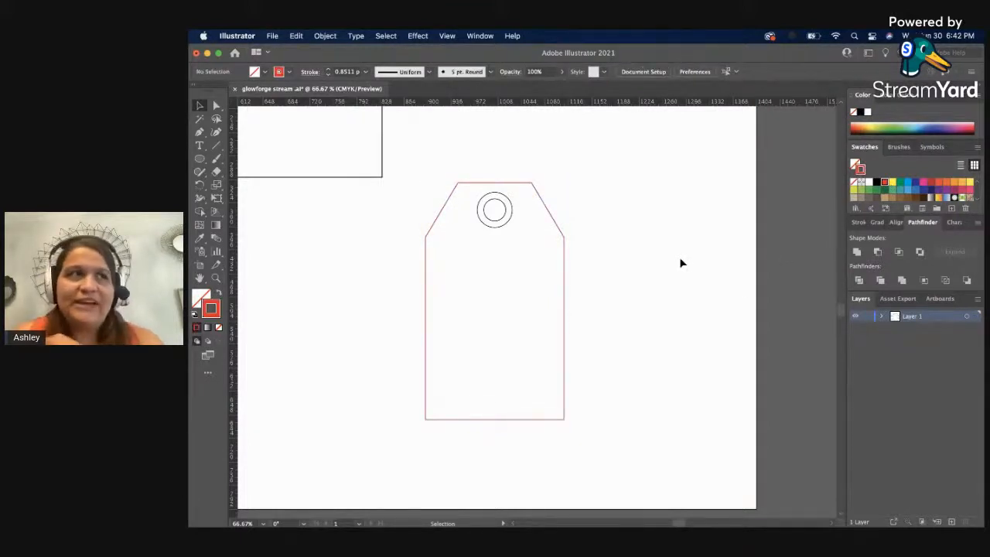
{"action": "left_click", "coordinate": [506, 218]}
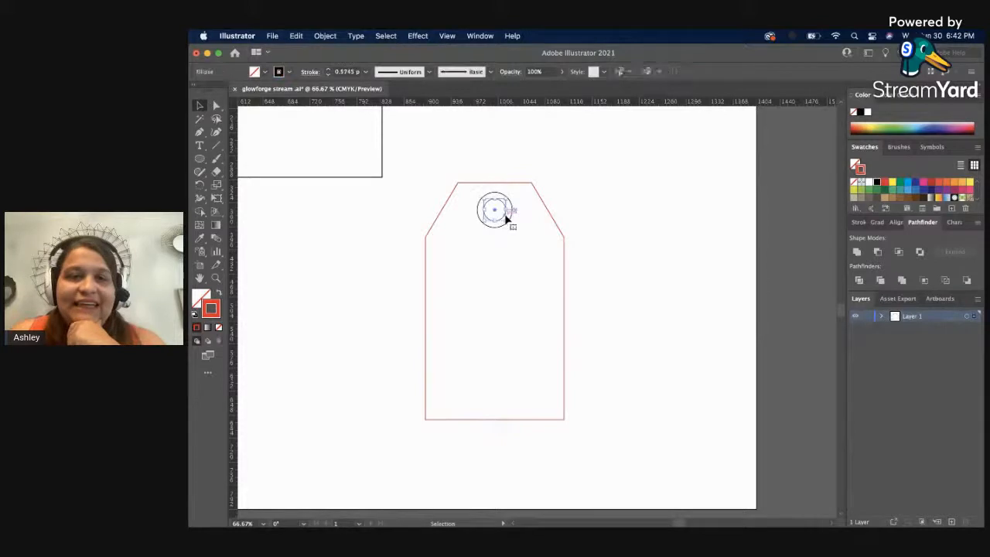
{"action": "left_click", "coordinate": [883, 183]}
{"action": "left_click", "coordinate": [642, 298]}
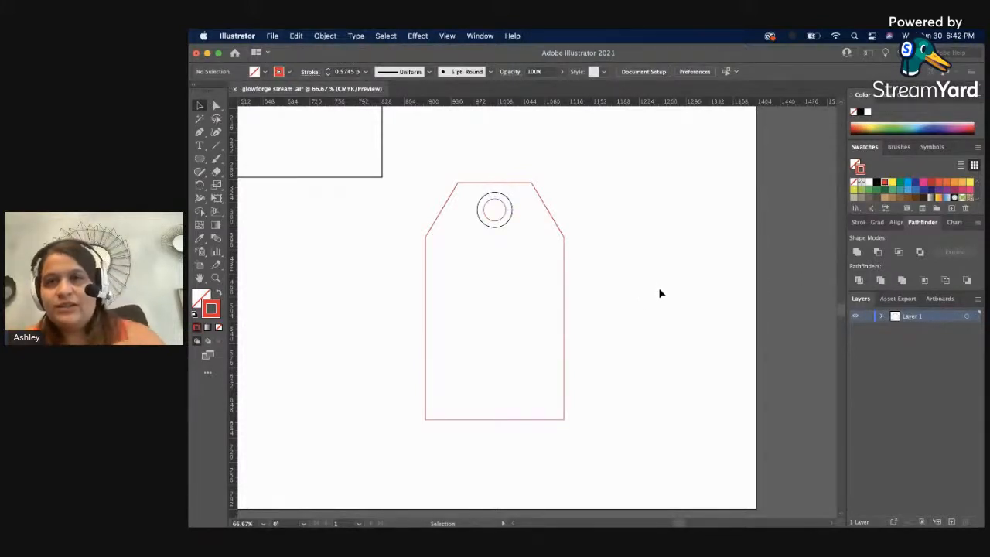
Set the stroke of the offset ring around the hole to light blue.
{"action": "left_click", "coordinate": [511, 204]}
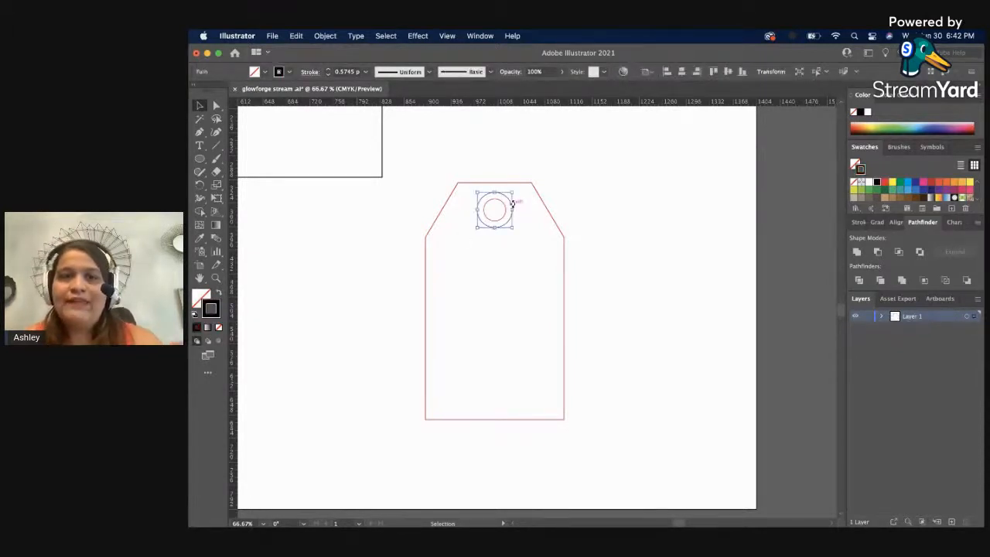
{"action": "left_click", "coordinate": [720, 230]}
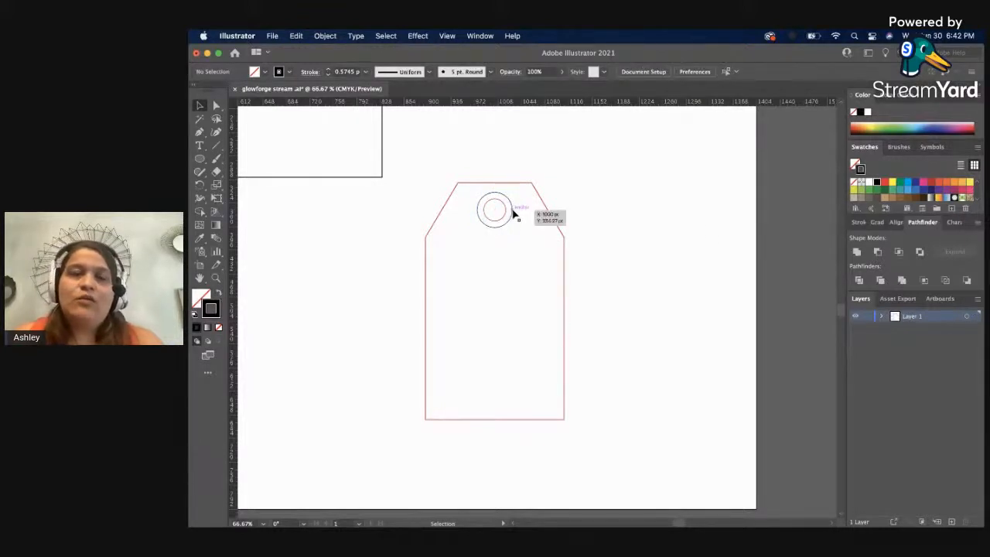
{"action": "left_click", "coordinate": [512, 213]}
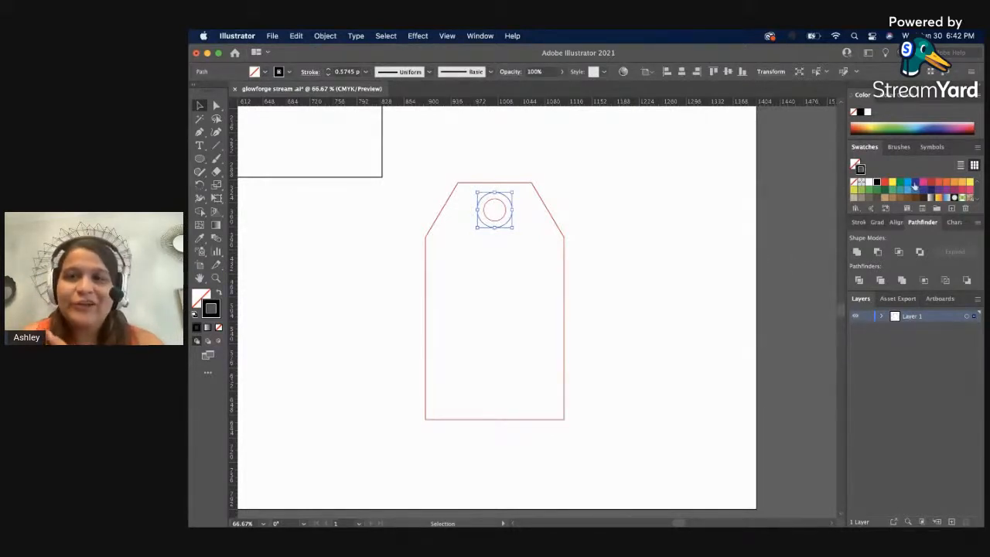
{"action": "left_click", "coordinate": [912, 185]}
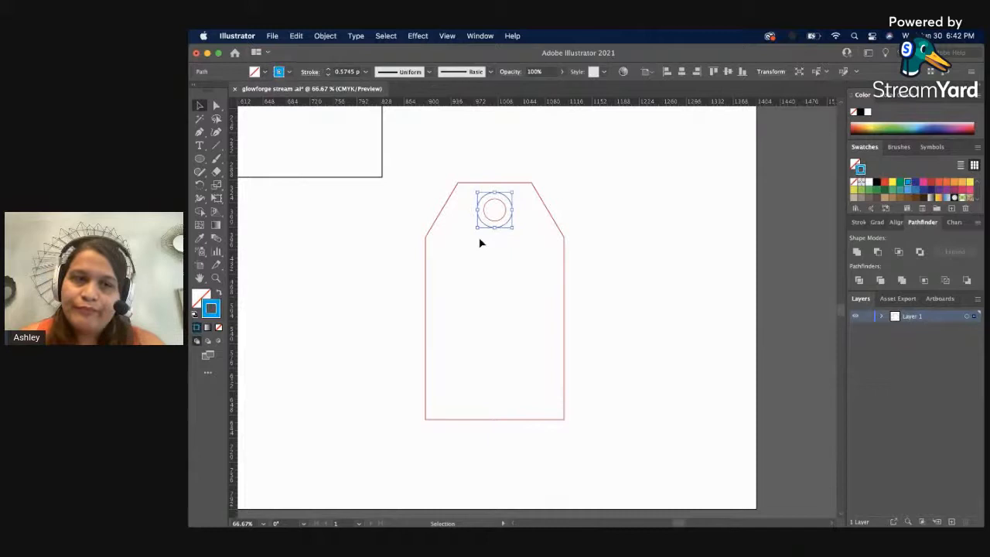
{"action": "left_click", "coordinate": [642, 193]}
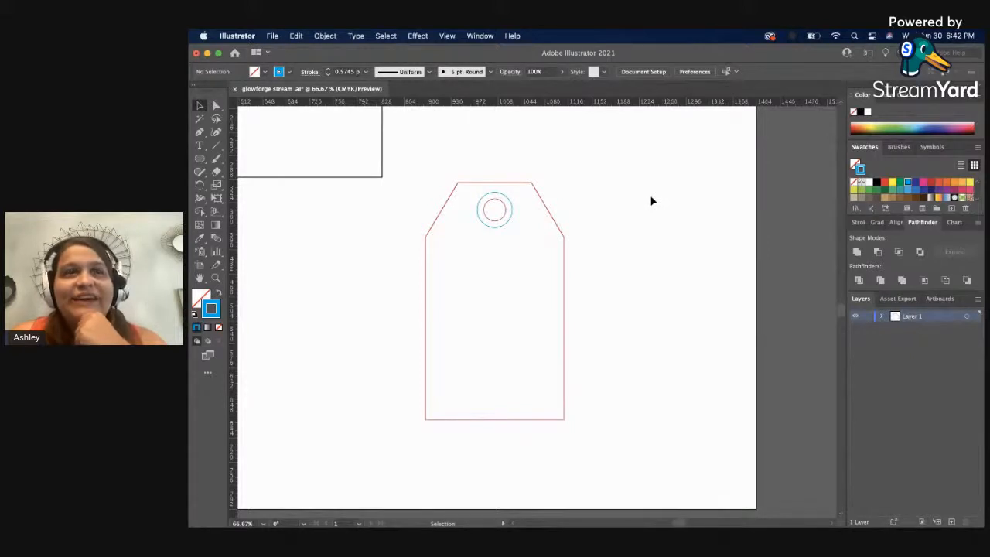
Duplicate the hole circle and its ring together into the empty area beside the tag.
{"action": "scroll", "coordinate": [629, 271], "scroll_direction": "up", "scroll_amount": 1}
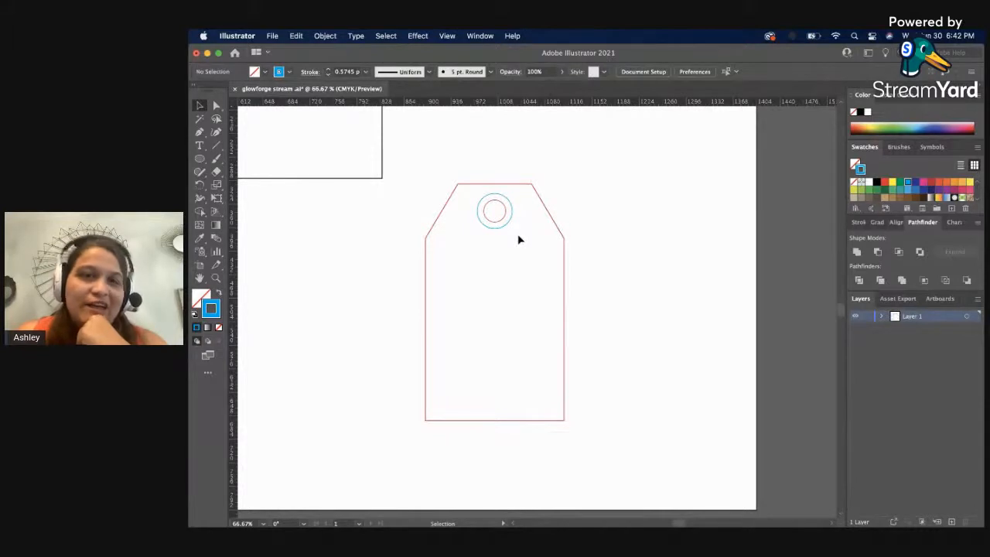
{"action": "left_click", "coordinate": [491, 215]}
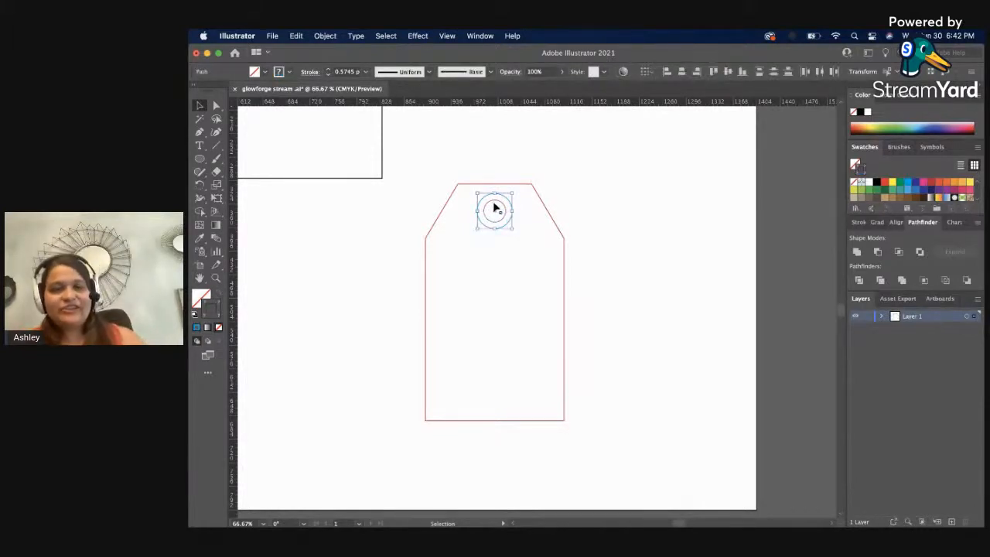
{"action": "left_click_drag", "start_coordinate": [496, 208], "coordinate": [661, 228], "text": "alt"}
{"action": "left_click", "coordinate": [674, 289]}
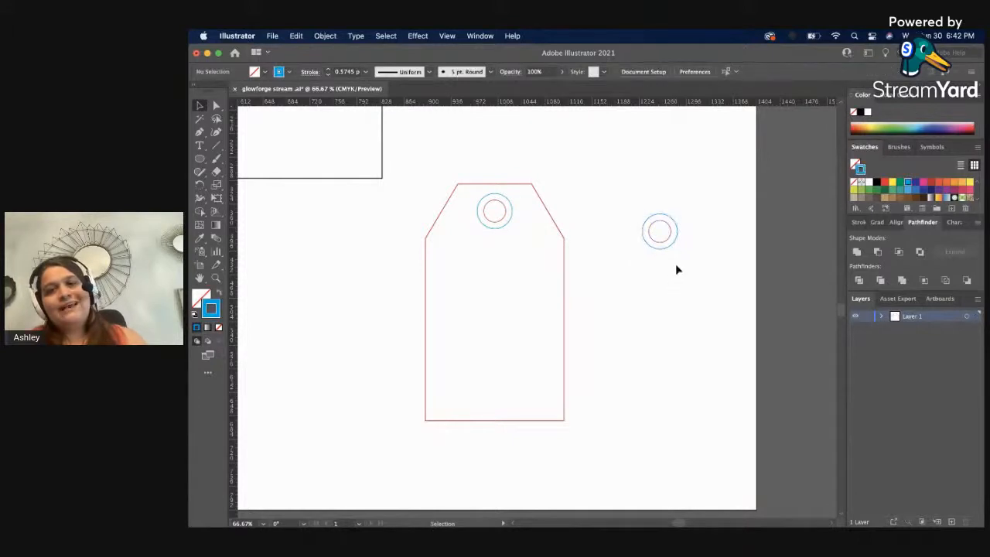
Group the duplicated circles and copy the tag outline's red stroke onto them with the Eyedropper.
{"action": "left_click", "coordinate": [641, 213]}
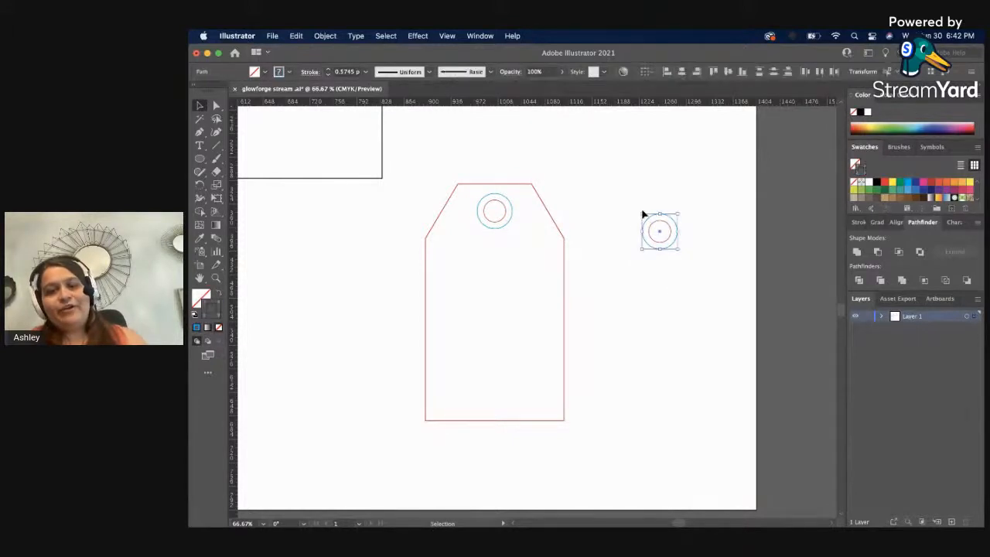
{"action": "key", "text": "i"}
{"action": "left_click", "coordinate": [560, 231]}
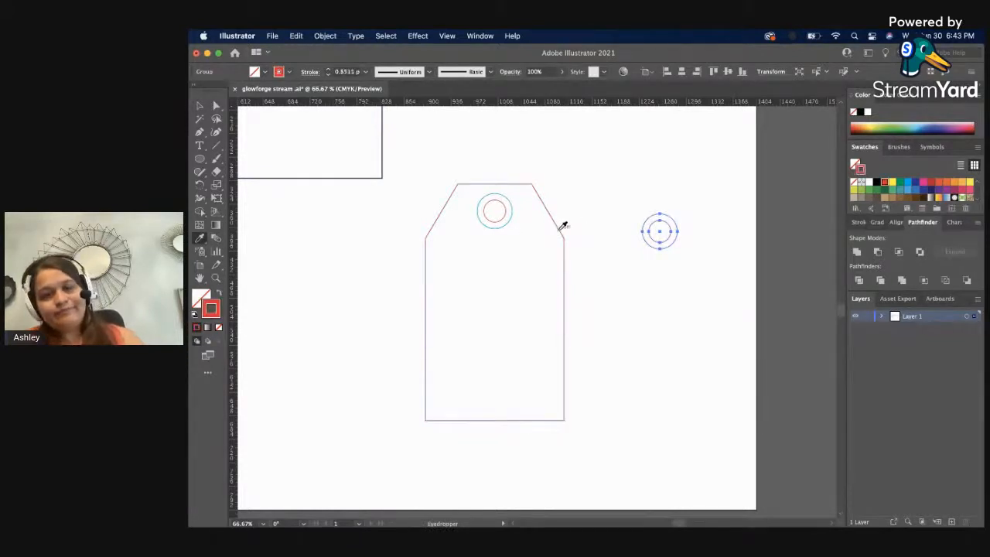
{"action": "key", "text": "v"}
{"action": "left_click", "coordinate": [607, 249]}
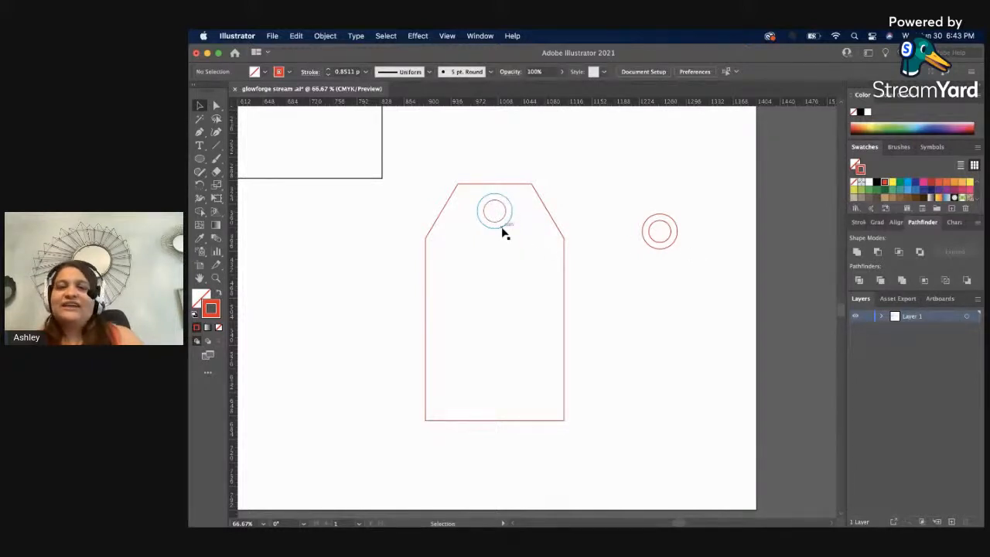
Group the tag outline with its hole circle and blue ring.
{"action": "left_click_drag", "start_coordinate": [484, 175], "coordinate": [530, 249]}
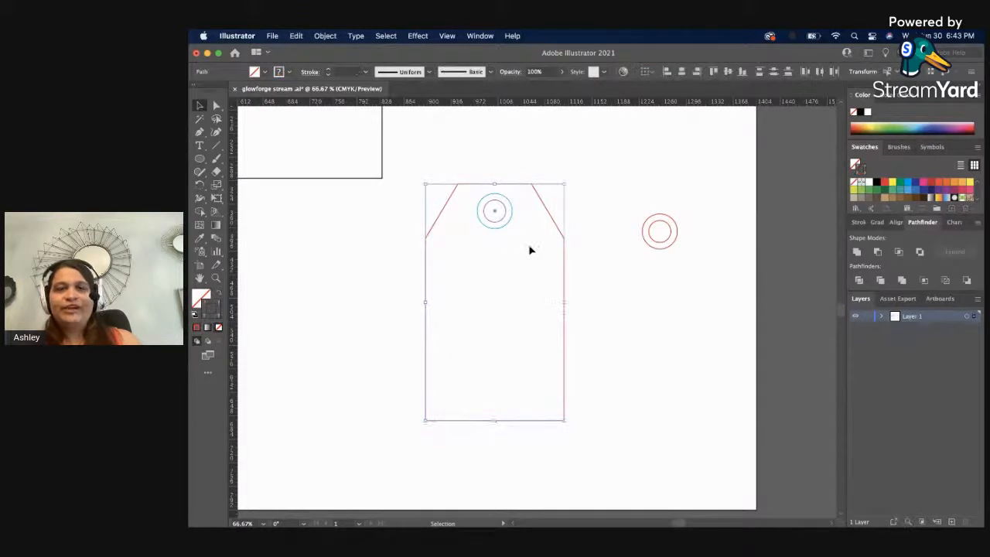
{"action": "left_click", "coordinate": [694, 256]}
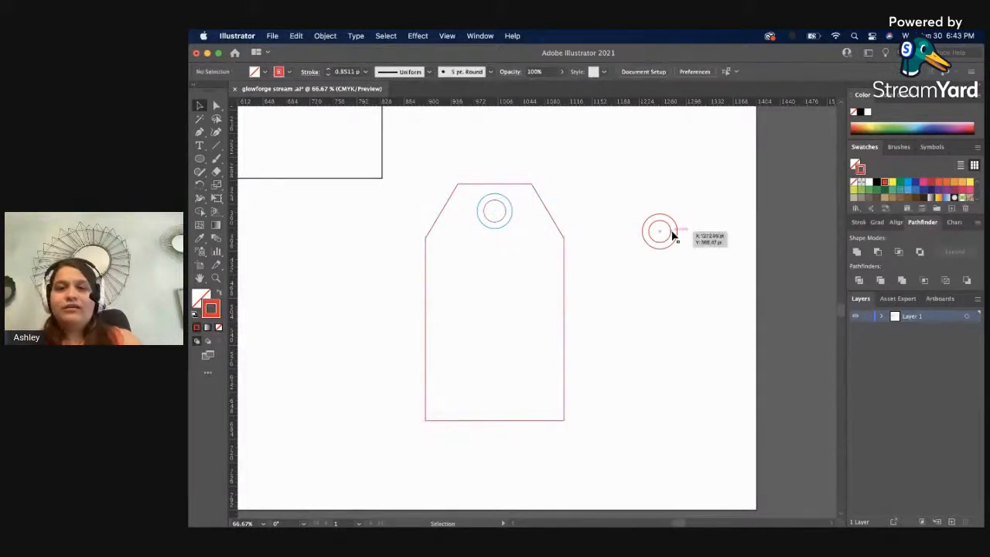
{"action": "left_click", "coordinate": [672, 232]}
{"action": "left_click", "coordinate": [712, 243]}
{"action": "left_click_drag", "start_coordinate": [687, 267], "coordinate": [593, 173]}
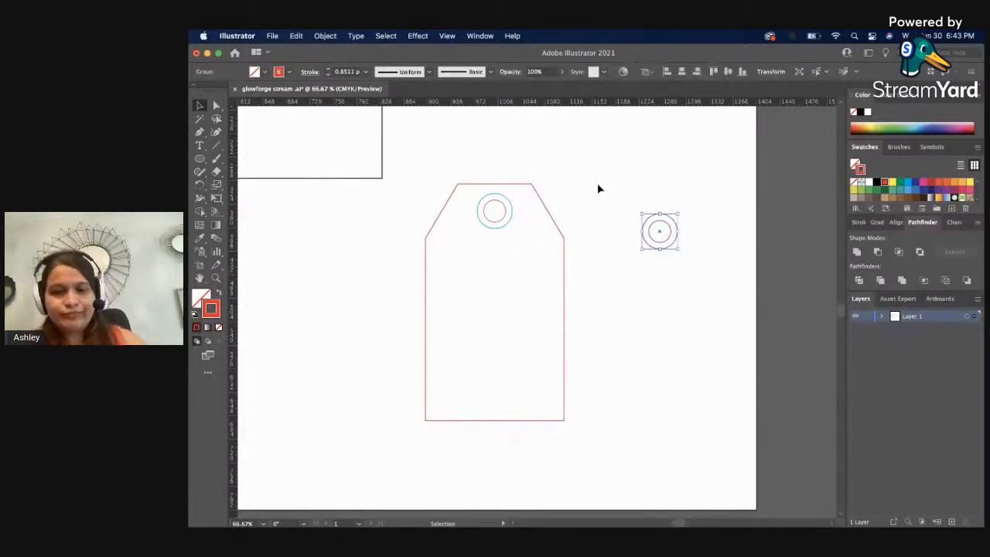
{"action": "left_click", "coordinate": [612, 257]}
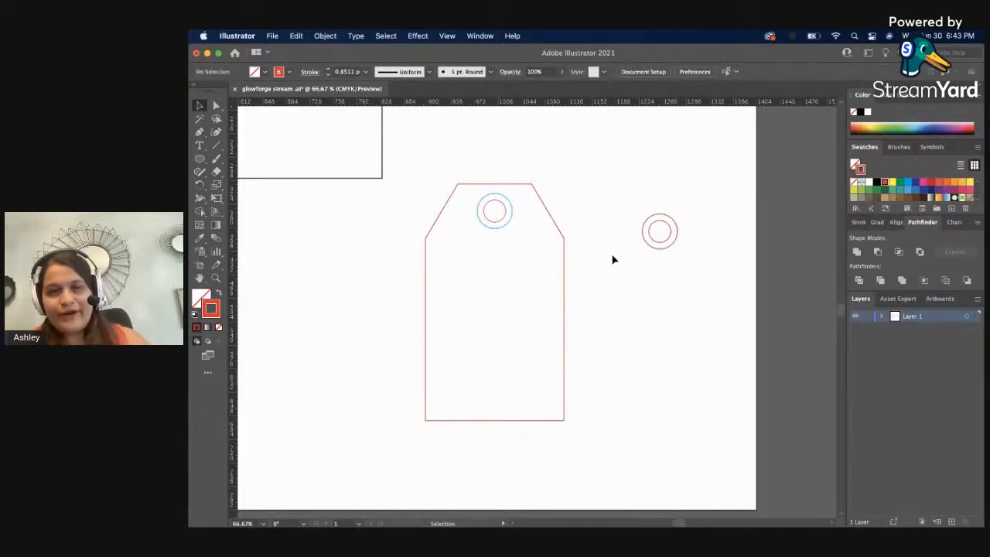
Select the tag group and change the ruler units to inches for its transform values.
{"action": "key", "text": "z"}
{"action": "left_click", "coordinate": [599, 264], "text": "alt"}
{"action": "left_click", "coordinate": [448, 271], "text": "alt"}
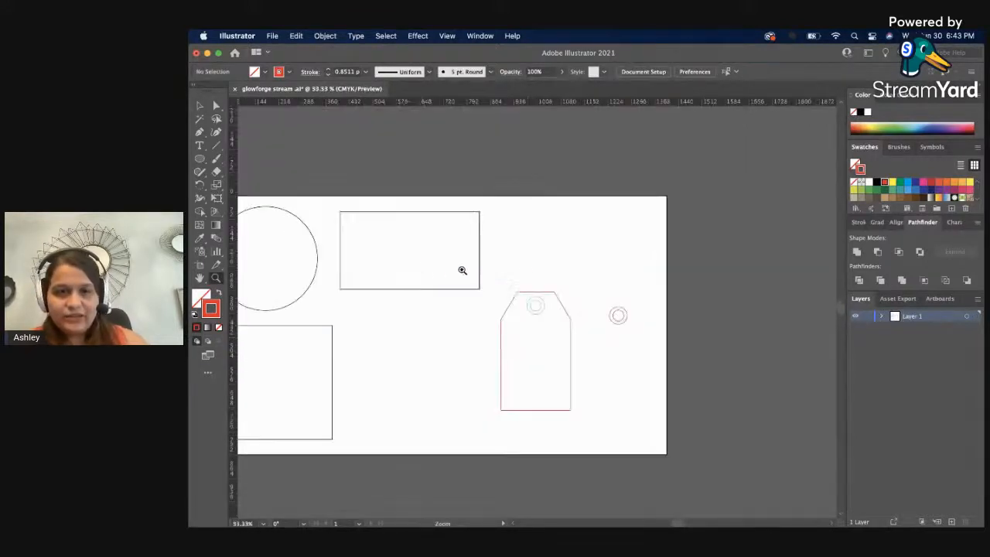
{"action": "key", "text": "v"}
{"action": "left_click", "coordinate": [535, 292]}
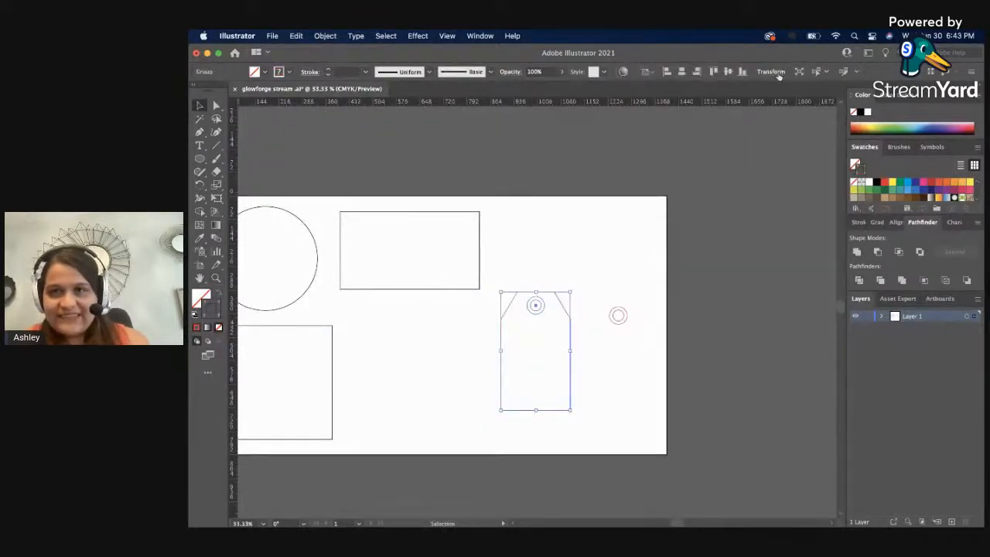
{"action": "left_click", "coordinate": [777, 74]}
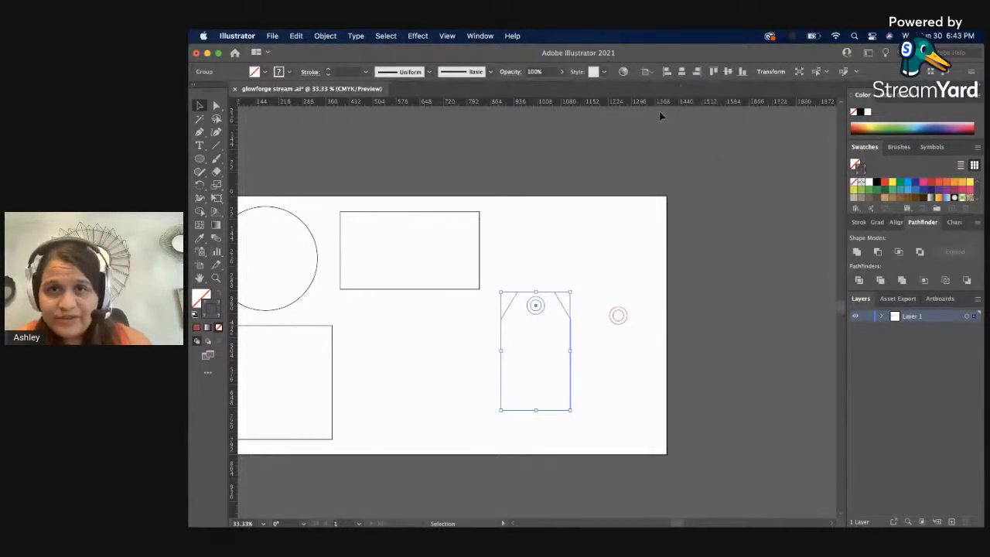
{"action": "right_click", "coordinate": [657, 104]}
{"action": "left_click", "coordinate": [678, 153]}
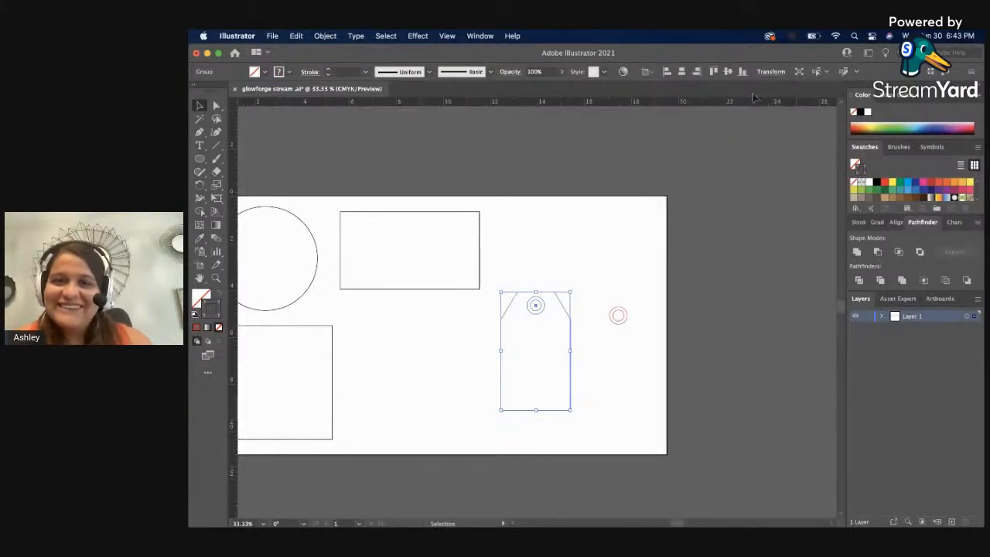
{"action": "left_click", "coordinate": [766, 72]}
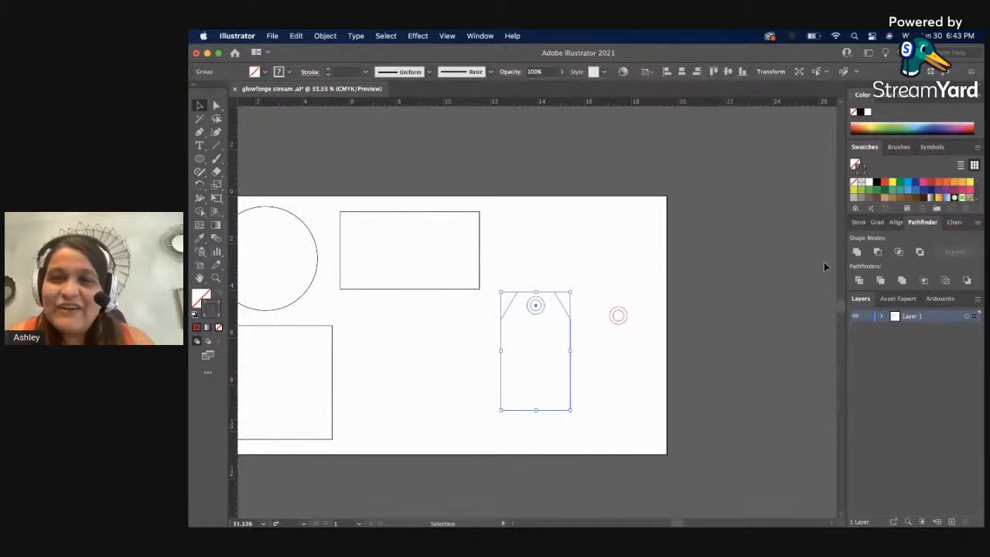
Move the red duplicated ring group onto the tag, centered over its hole.
{"action": "left_click", "coordinate": [603, 300]}
{"action": "left_click", "coordinate": [618, 321]}
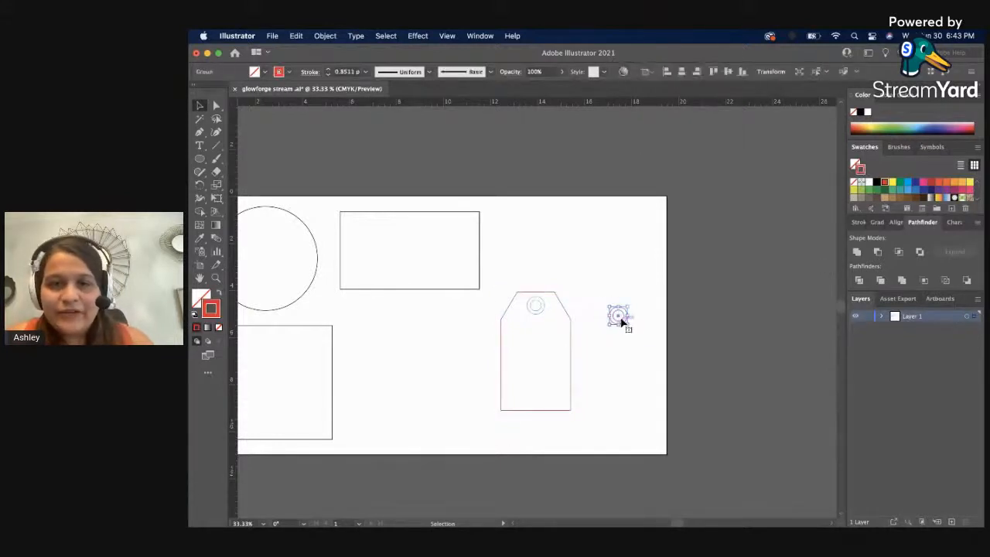
{"action": "left_click_drag", "start_coordinate": [622, 317], "coordinate": [537, 306]}
{"action": "left_click", "coordinate": [563, 321], "text": "shift"}
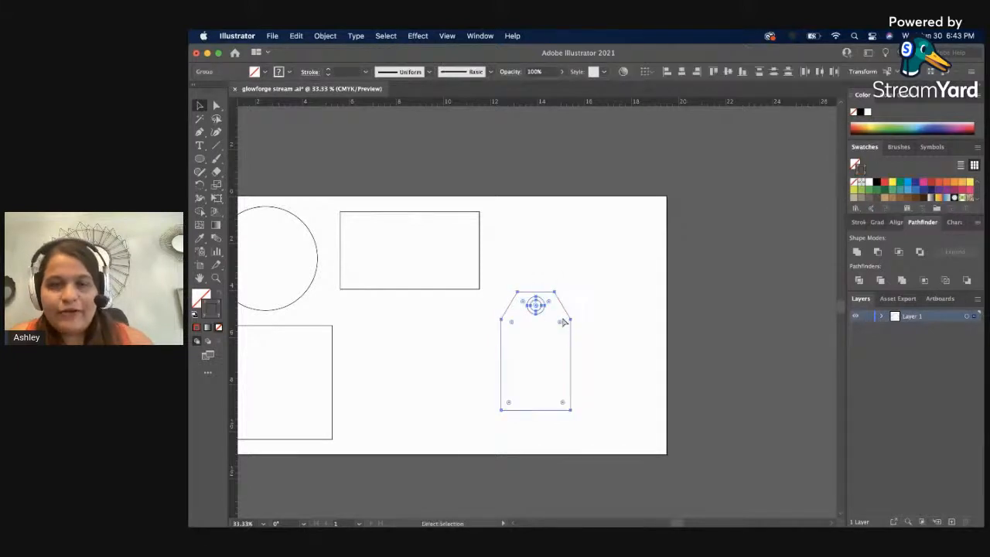
Set the height of the grouped tag to 5 in and deselect it.
{"action": "key", "text": "v"}
{"action": "left_click", "coordinate": [765, 72]}
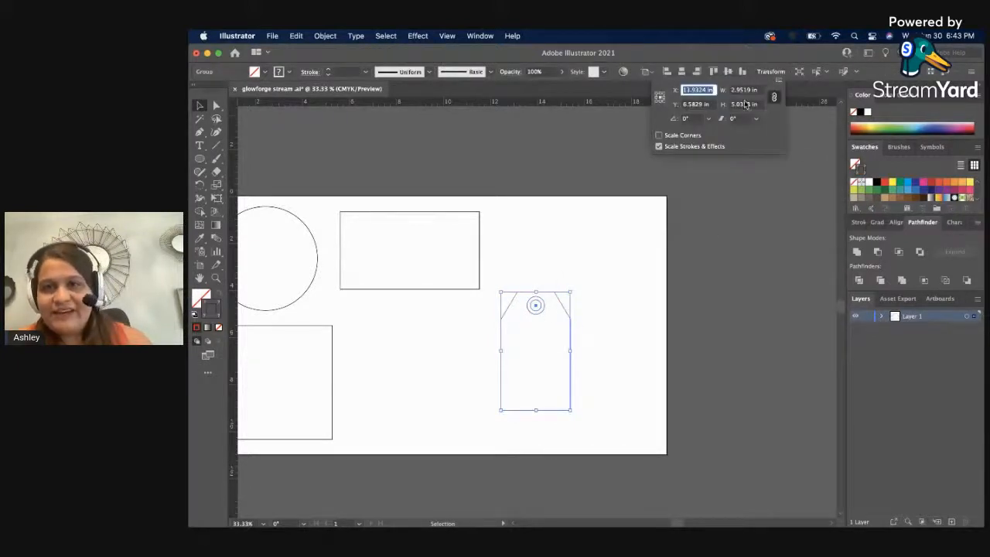
{"action": "left_click", "coordinate": [744, 104]}
{"action": "type", "text": "5"}
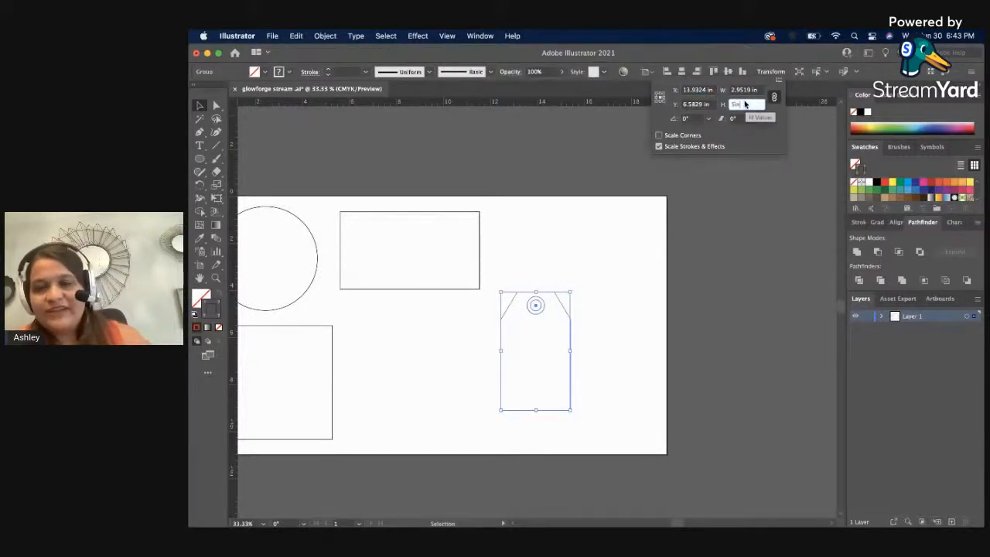
{"action": "key", "text": "Return"}
{"action": "left_click", "coordinate": [696, 277]}
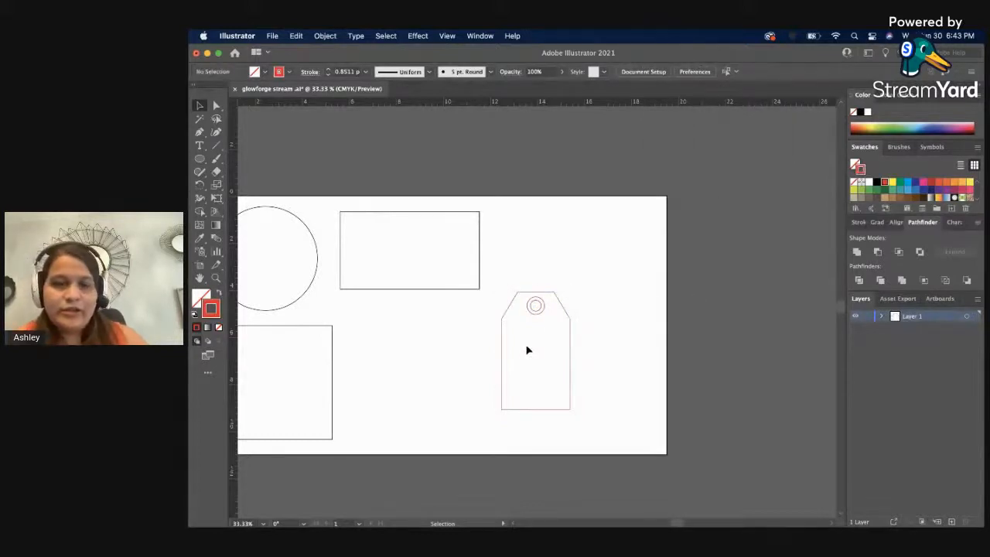
Move the red ring group off the tag's hole to a spot just outside the tag's upper right corner.
{"action": "left_click", "coordinate": [540, 317]}
{"action": "right_click", "coordinate": [539, 316]}
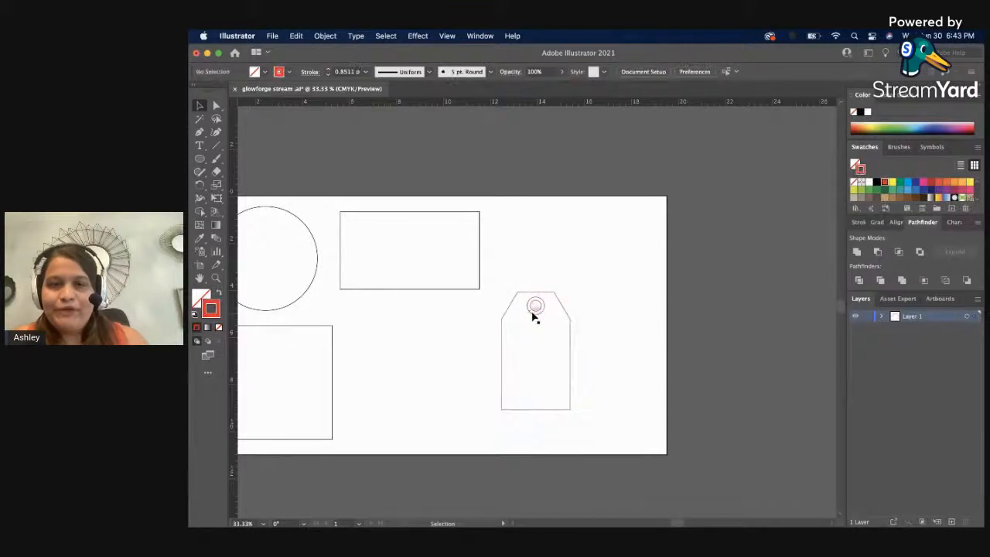
{"action": "left_click_drag", "start_coordinate": [539, 325], "coordinate": [583, 312]}
{"action": "left_click", "coordinate": [586, 317]}
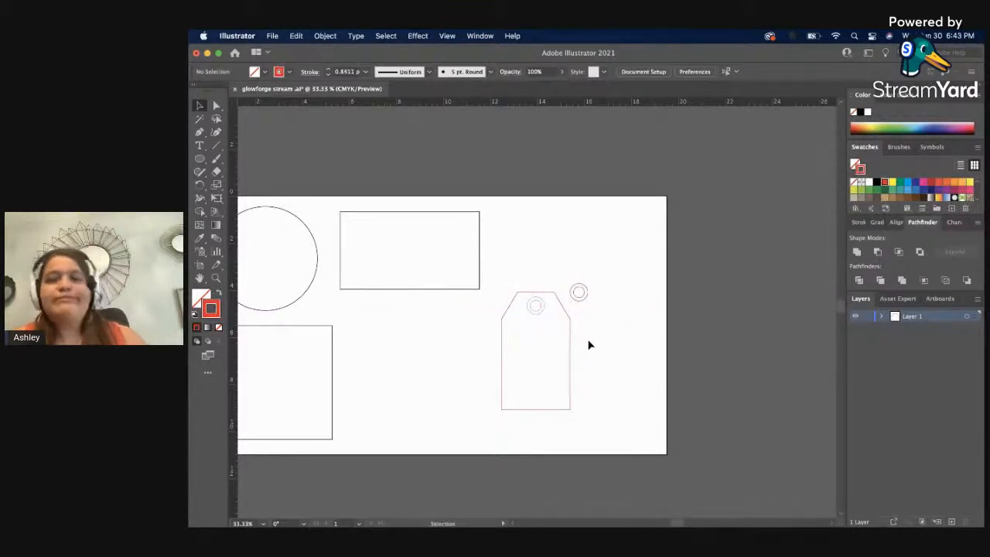
Ungroup the tag so its outline, hole circle and blue ring are separate objects.
{"action": "left_click_drag", "start_coordinate": [488, 356], "coordinate": [611, 360]}
{"action": "key", "text": "z"}
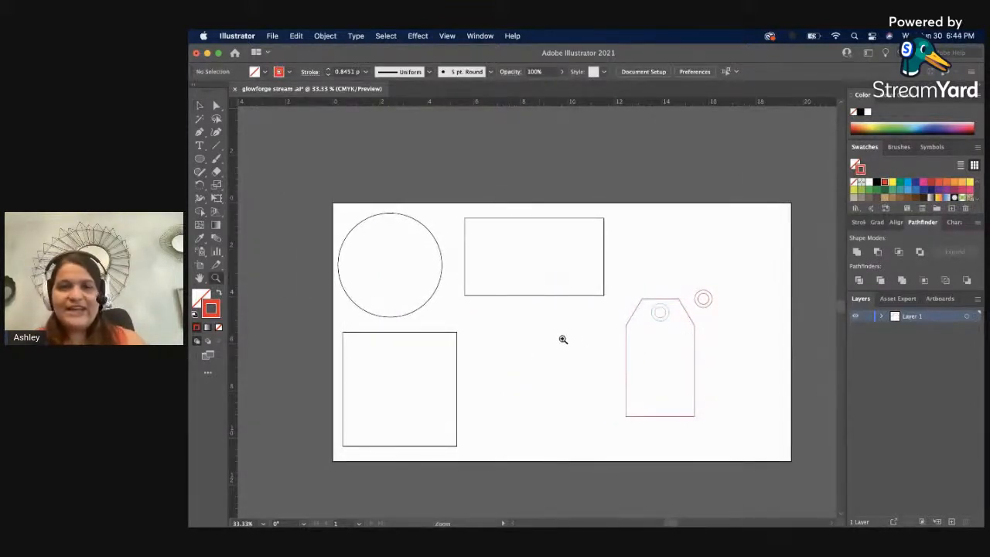
{"action": "left_click", "coordinate": [556, 296]}
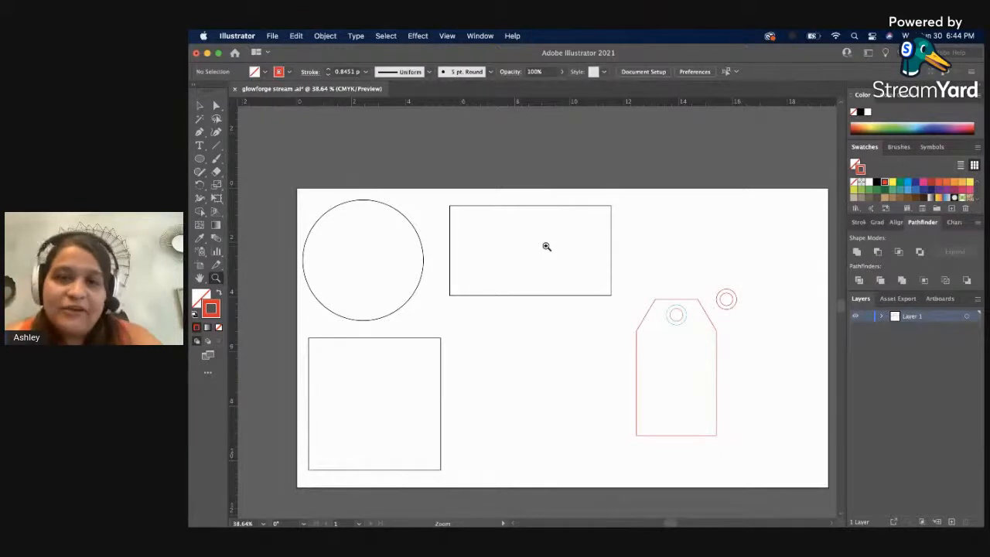
{"action": "left_click", "coordinate": [669, 295]}
{"action": "left_click", "coordinate": [531, 305]}
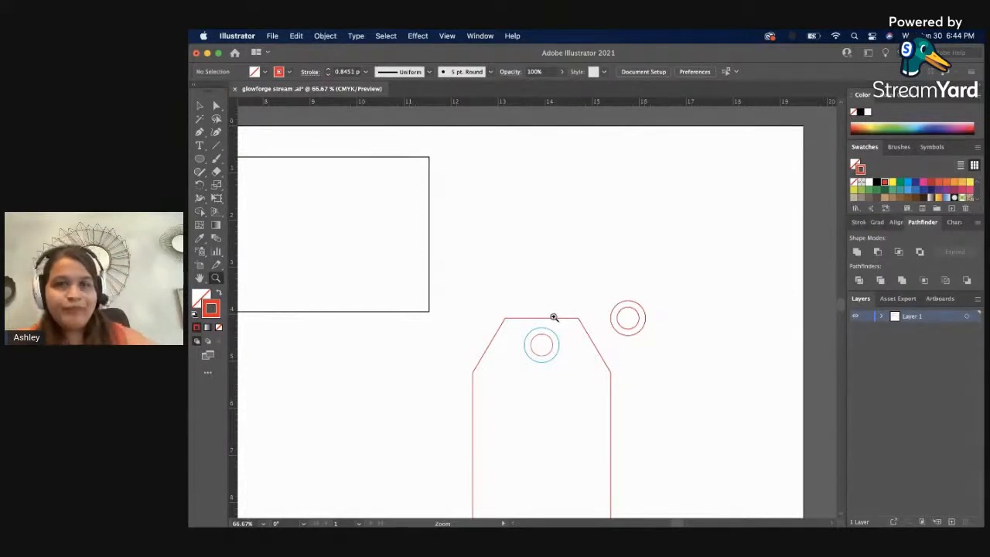
{"action": "key", "text": "v"}
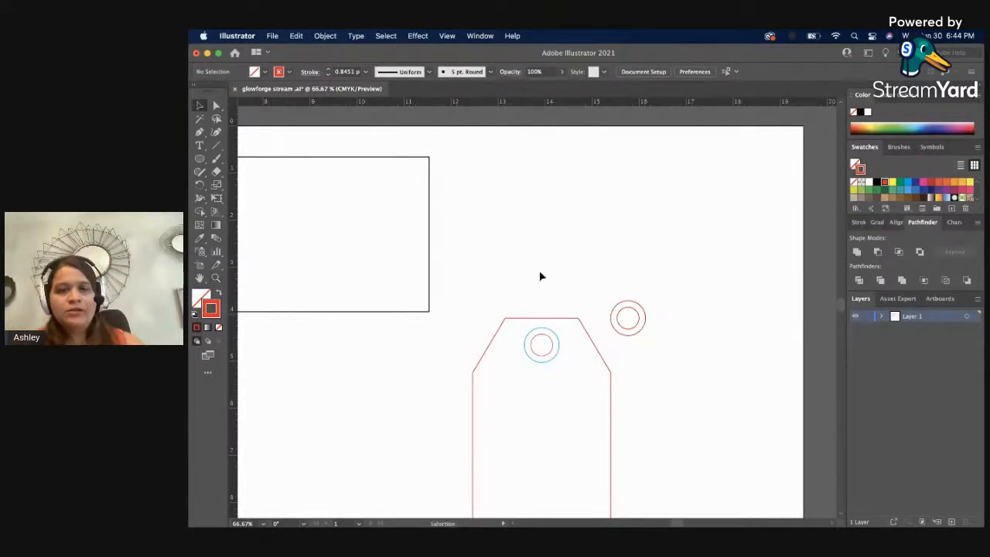
{"action": "left_click", "coordinate": [556, 338]}
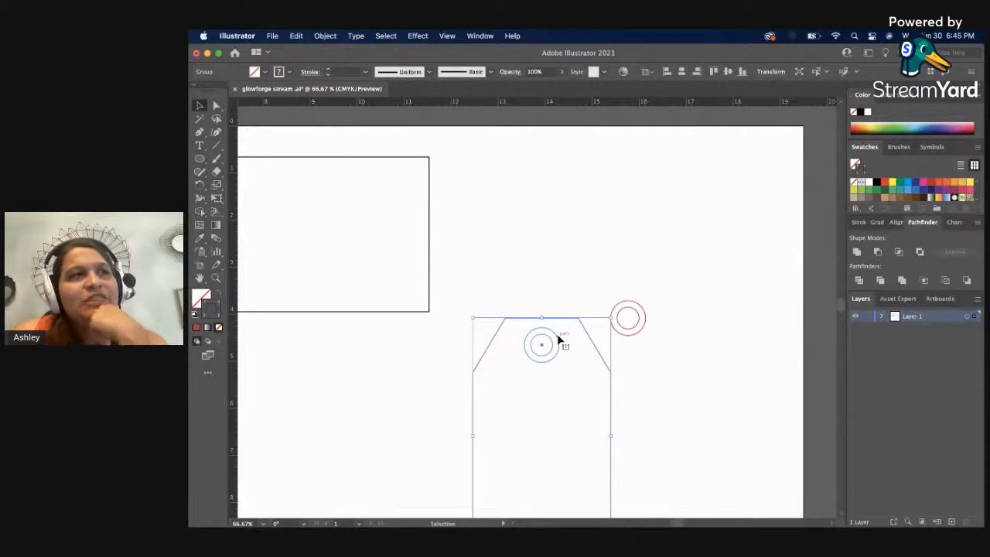
{"action": "right_click", "coordinate": [559, 339]}
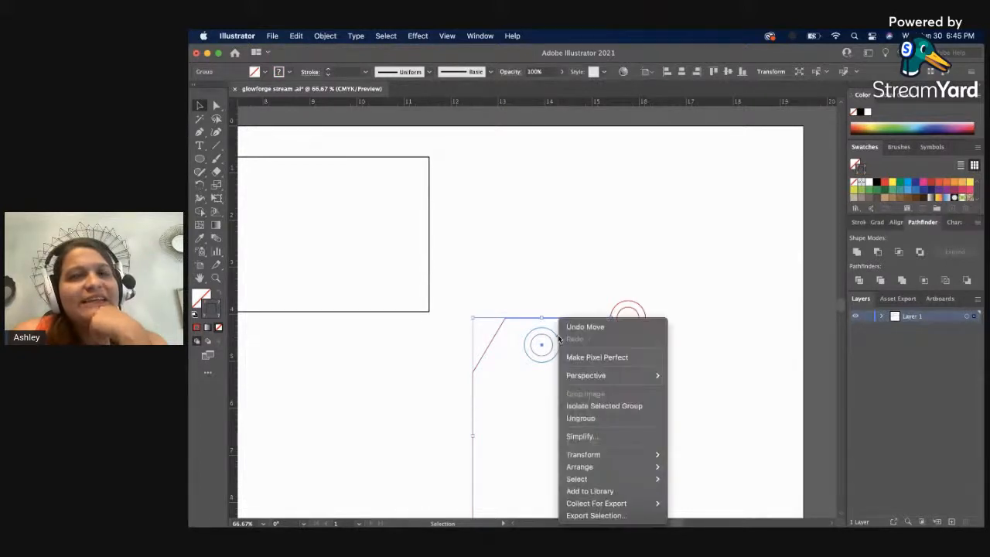
{"action": "left_click", "coordinate": [604, 418]}
{"action": "left_click", "coordinate": [669, 378]}
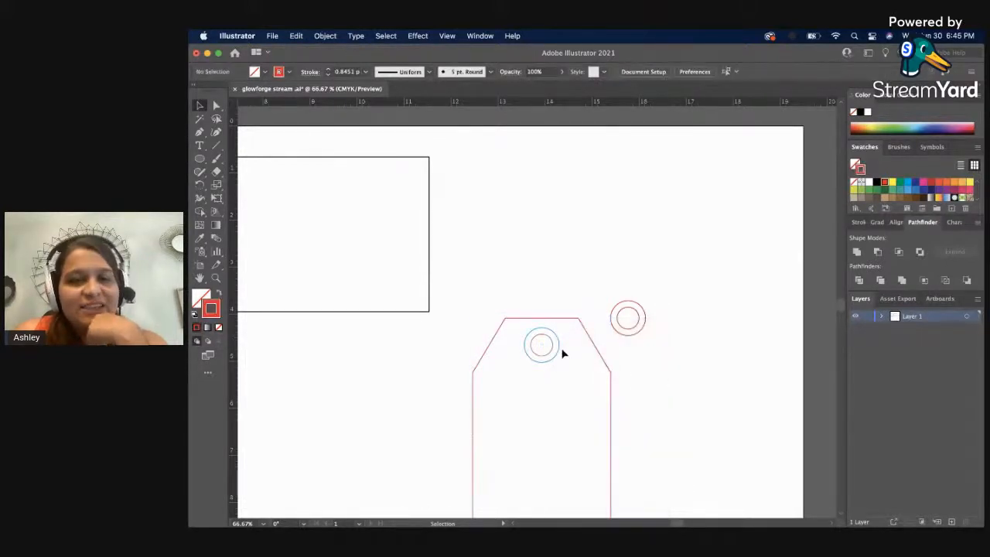
Examine the stroke settings, including stroke alignment, of the blue ring on the tag and the red ring group beside it.
{"action": "left_click", "coordinate": [555, 348]}
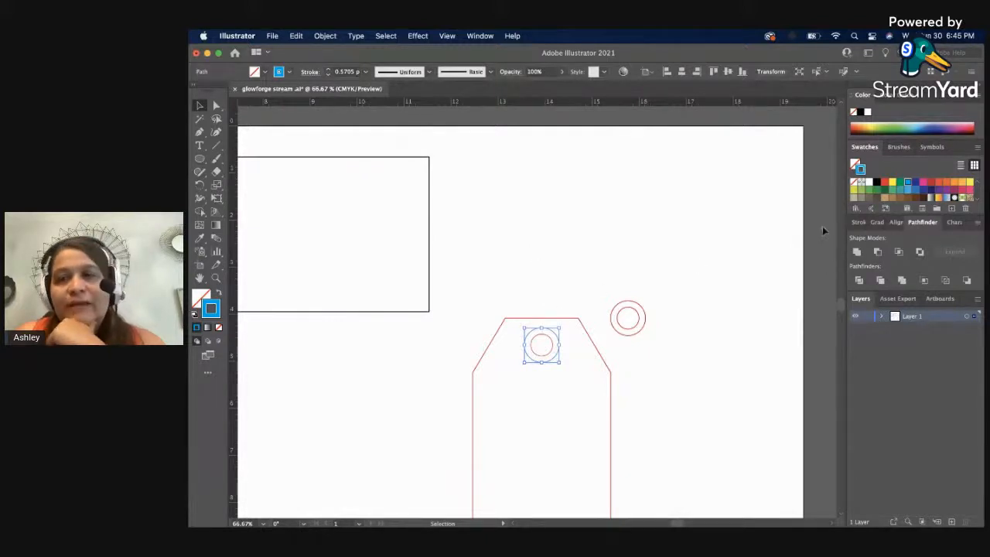
{"action": "left_click", "coordinate": [858, 223]}
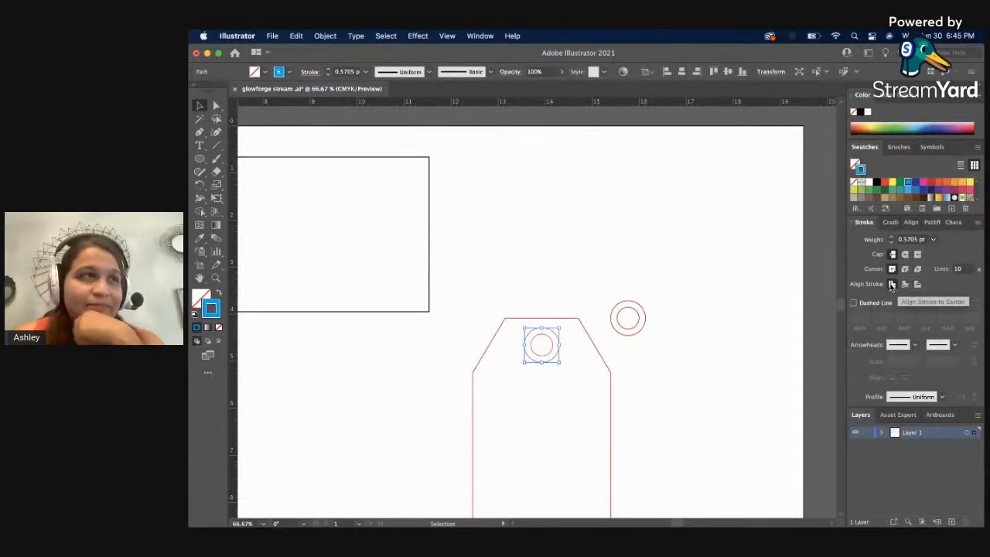
{"action": "left_click", "coordinate": [756, 290]}
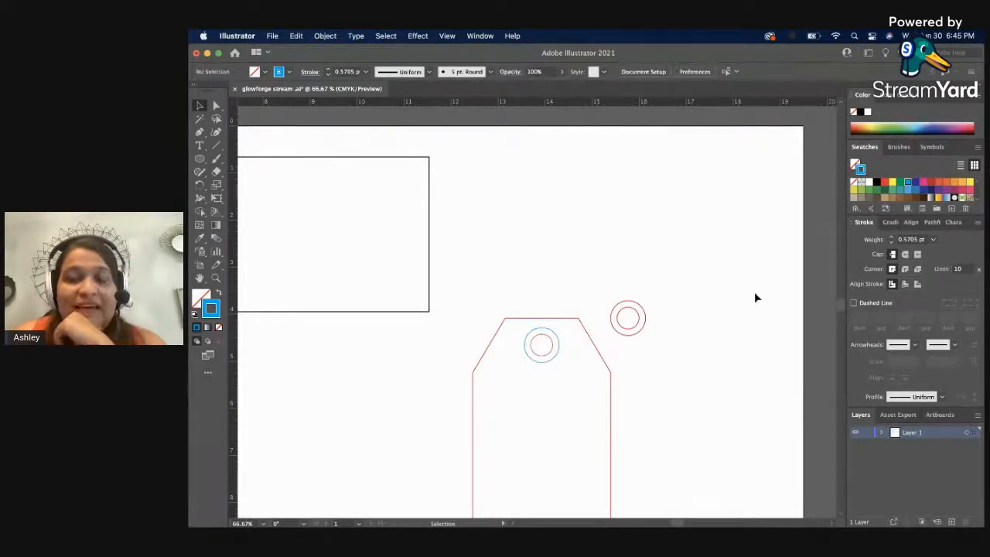
{"action": "left_click", "coordinate": [554, 358]}
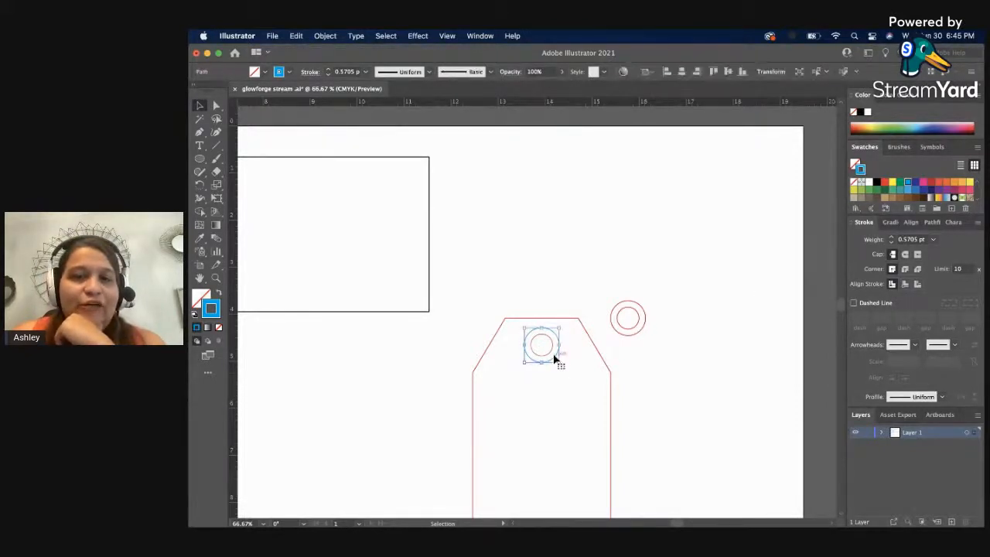
{"action": "left_click", "coordinate": [623, 301]}
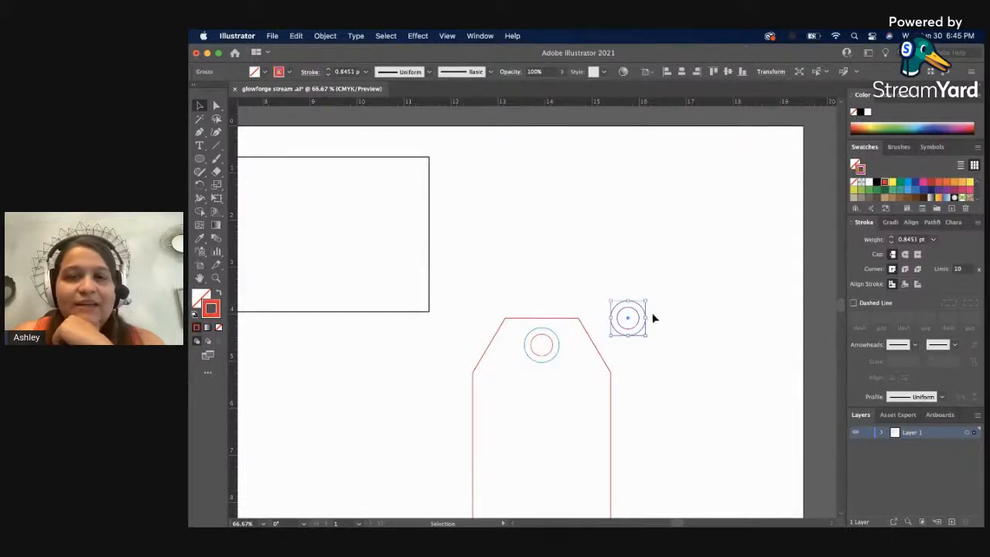
{"action": "left_click", "coordinate": [541, 363]}
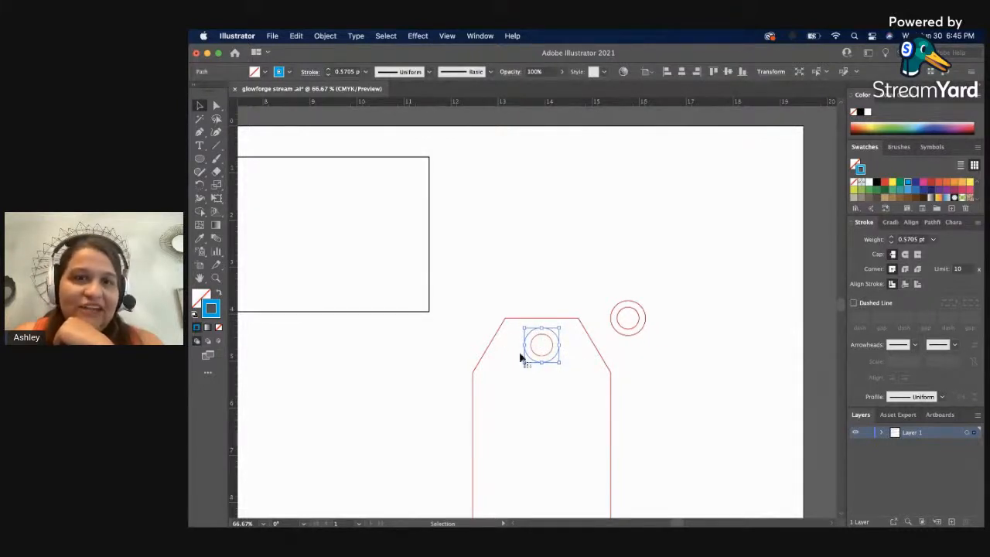
{"action": "left_click", "coordinate": [709, 385]}
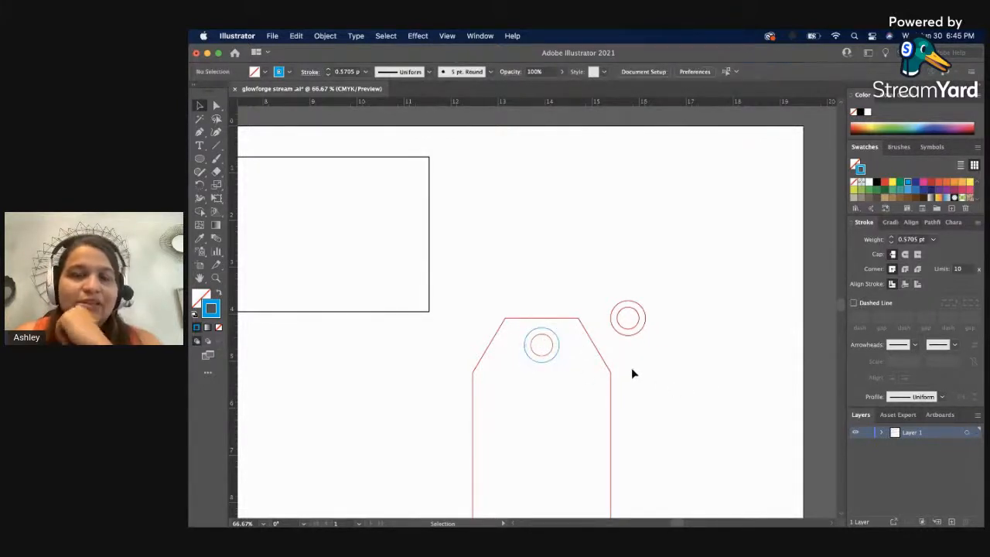
Save the document and shift the large circle slightly right, in line with the left edge of the square below.
{"action": "key", "text": "super+s"}
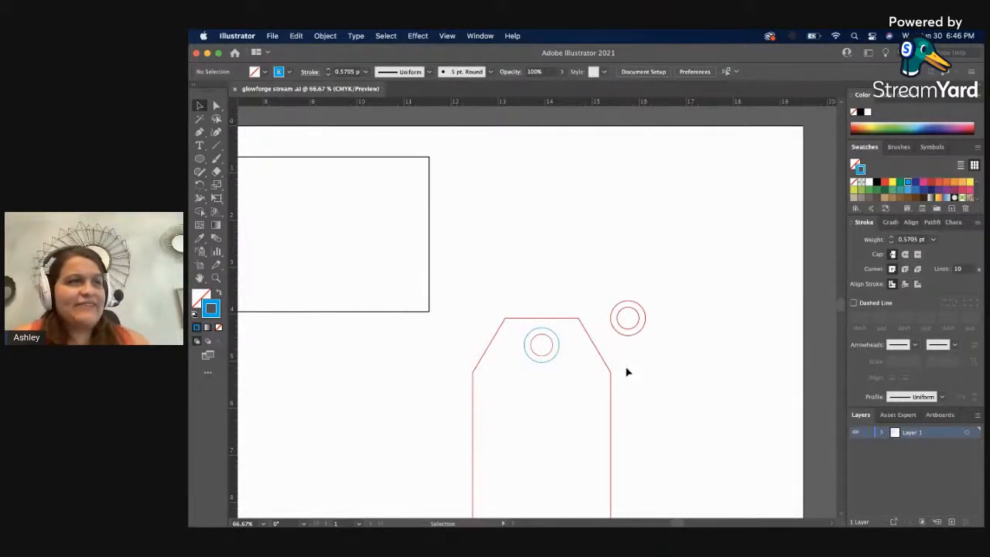
{"action": "left_click_drag", "start_coordinate": [526, 364], "coordinate": [789, 342]}
{"action": "left_click_drag", "start_coordinate": [512, 363], "coordinate": [645, 389]}
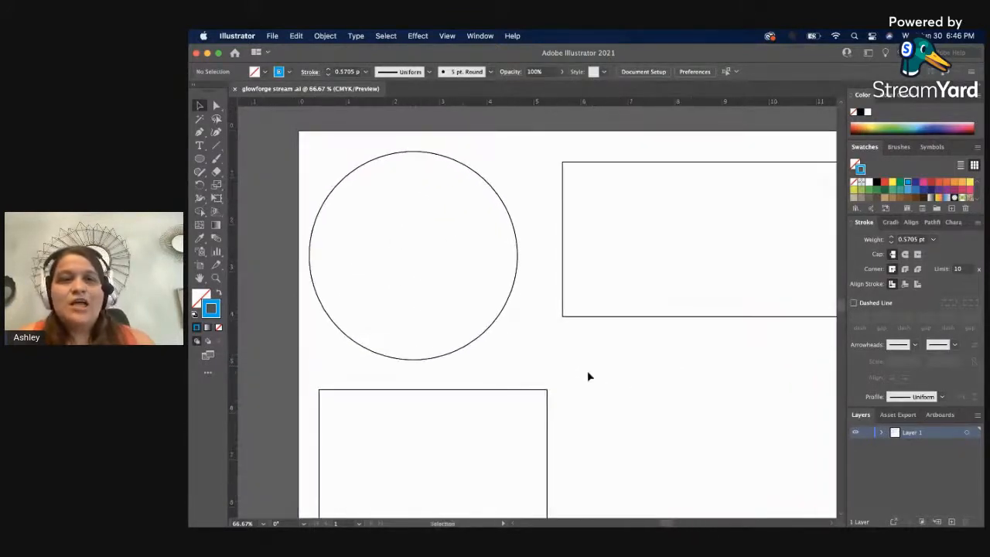
{"action": "left_click_drag", "start_coordinate": [499, 318], "coordinate": [509, 318]}
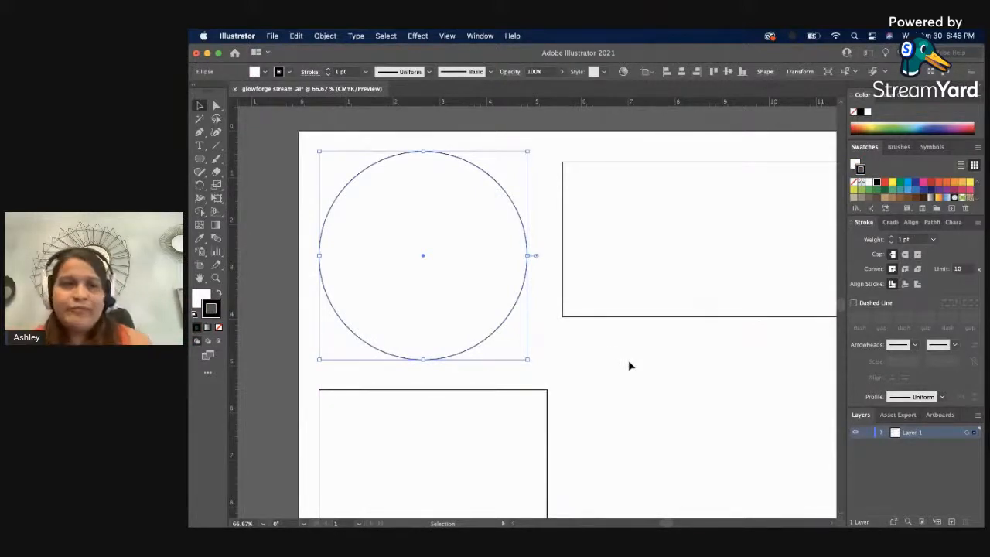
{"action": "left_click", "coordinate": [547, 367]}
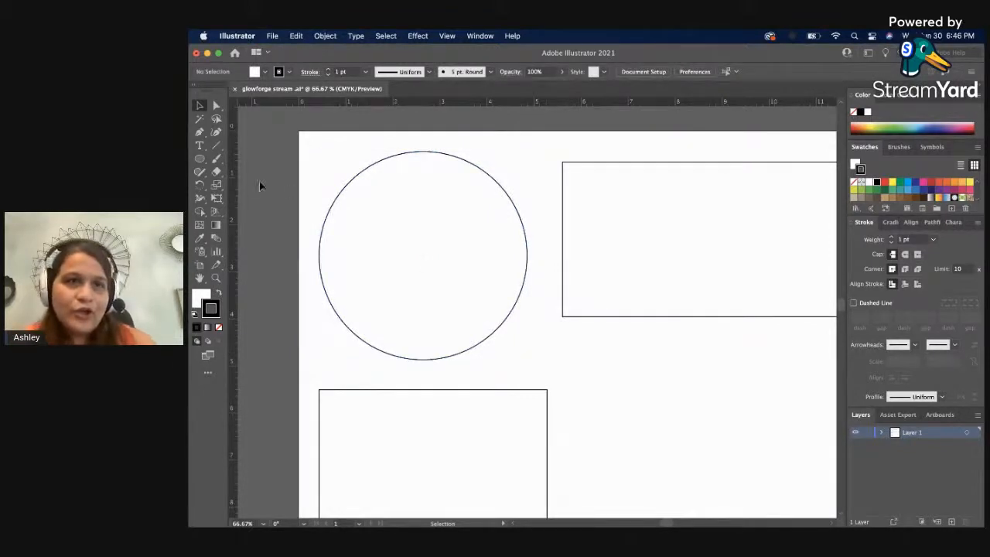
Draw a thin horizontal rectangle crossing the upper left edge of the large circle.
{"action": "left_click", "coordinate": [199, 158]}
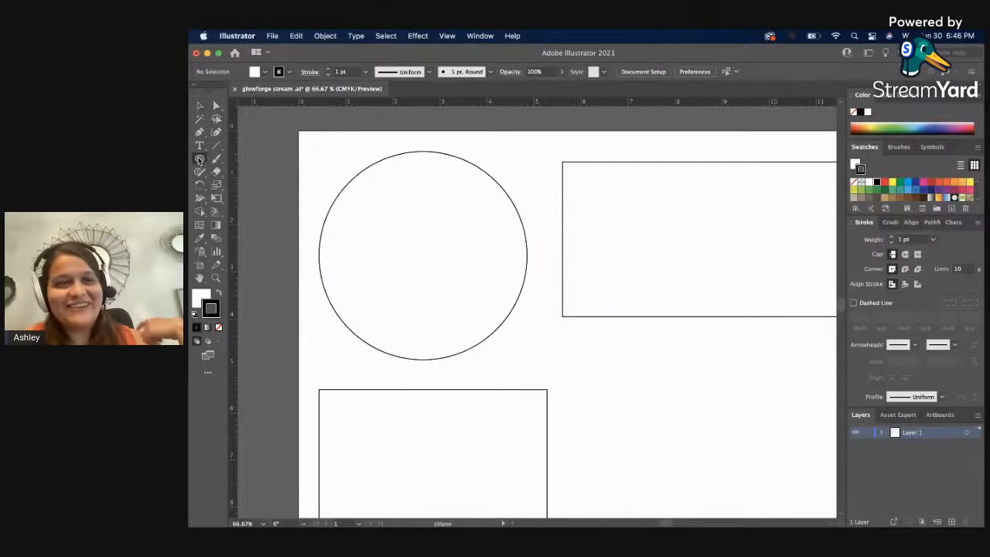
{"action": "left_click", "coordinate": [225, 160]}
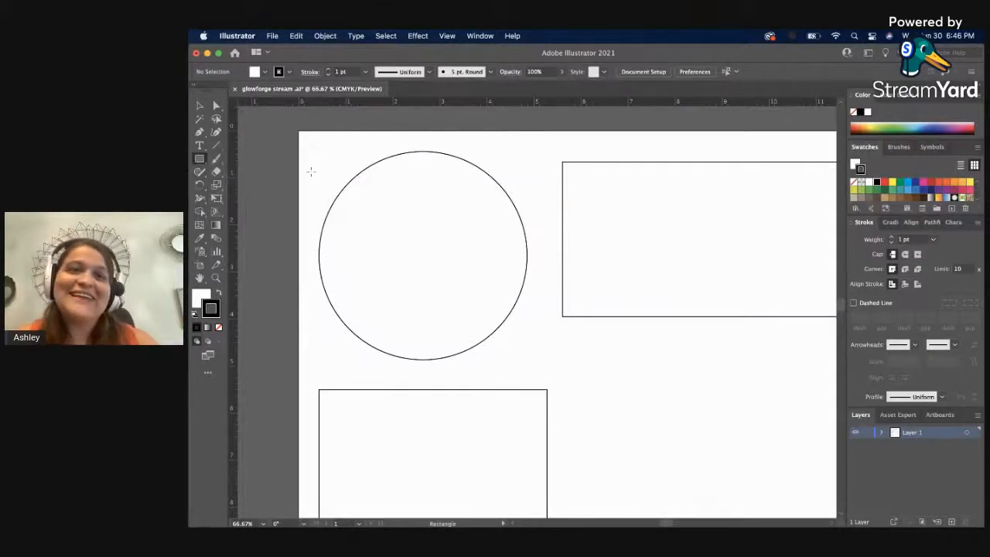
{"action": "left_click_drag", "start_coordinate": [311, 172], "coordinate": [419, 177]}
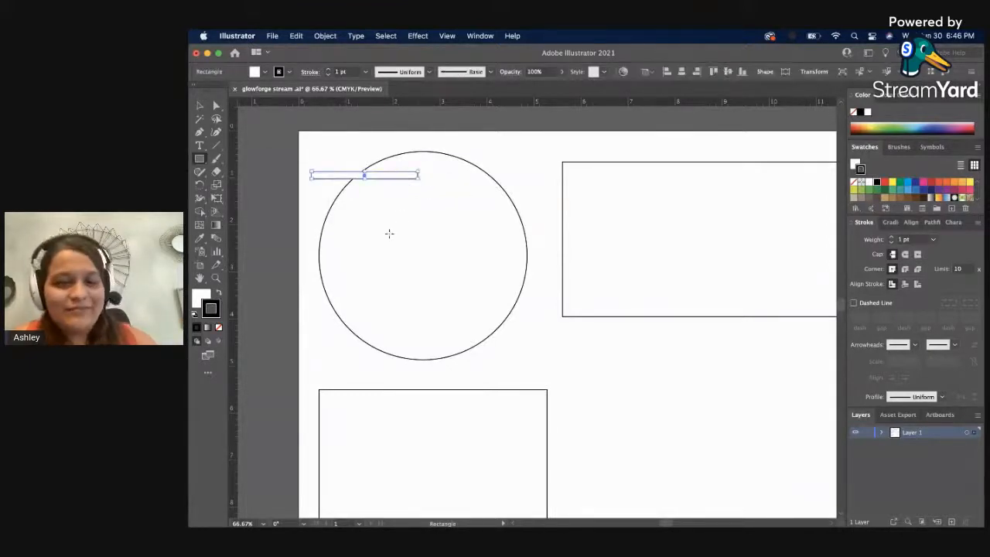
Remove the thin rectangle's white fill and swap fill and stroke, making it solid black with no stroke.
{"action": "left_click", "coordinate": [201, 301]}
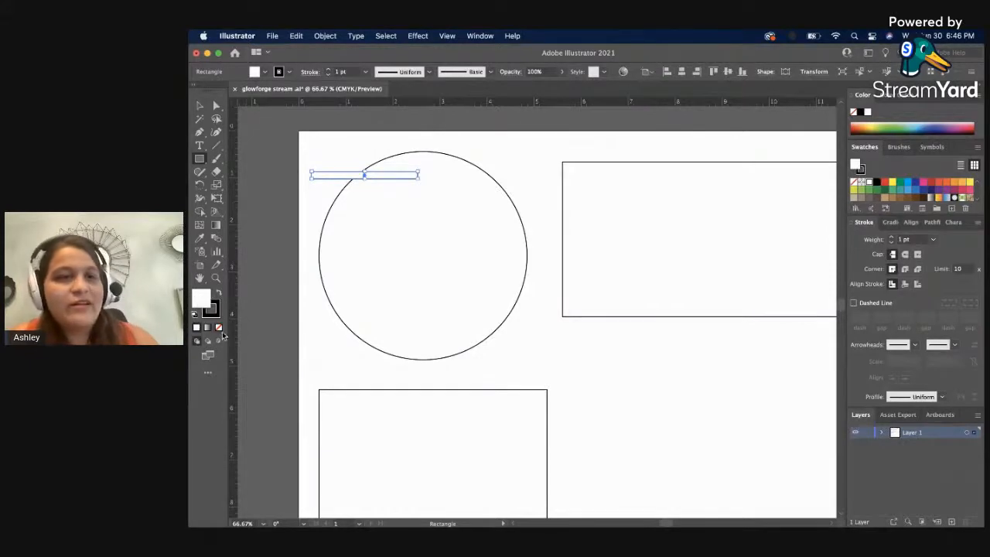
{"action": "left_click", "coordinate": [219, 328]}
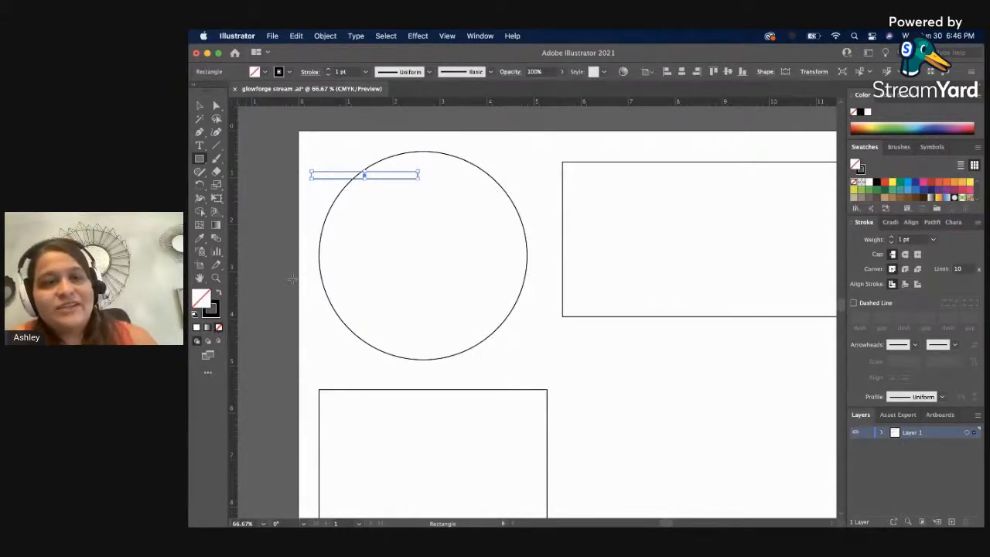
{"action": "left_click", "coordinate": [220, 294]}
{"action": "key", "text": "v"}
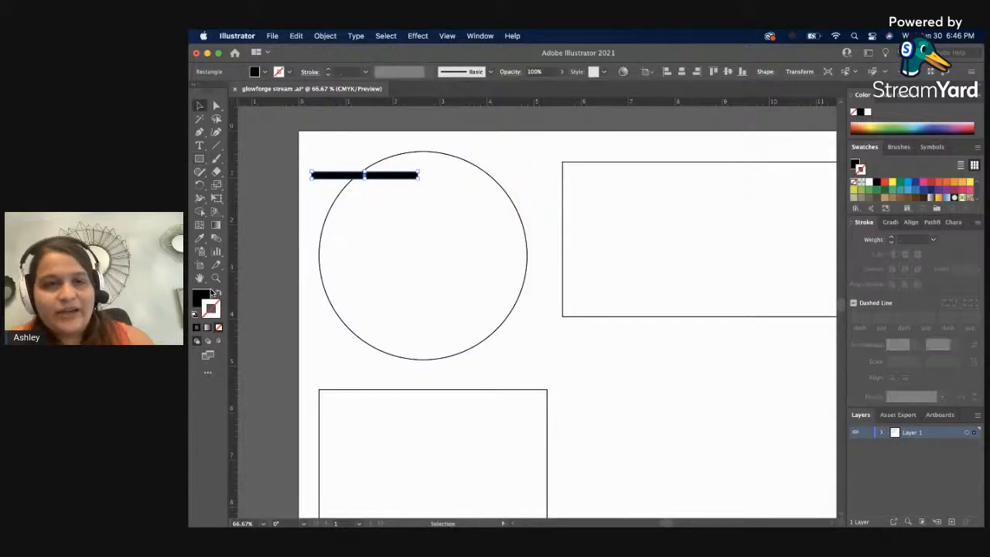
{"action": "left_click", "coordinate": [284, 245]}
Reduce the black bar's height to a thin line about as thick as the circle's outline.
{"action": "key", "text": "z"}
{"action": "left_click", "coordinate": [374, 177]}
{"action": "key", "text": "space"}
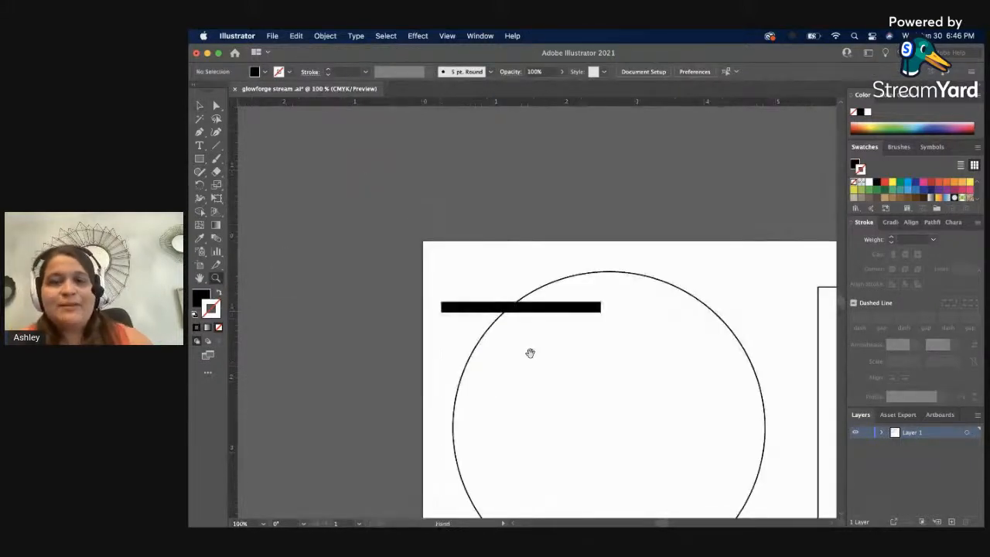
{"action": "left_click_drag", "start_coordinate": [530, 353], "coordinate": [468, 239]}
{"action": "key", "text": "v"}
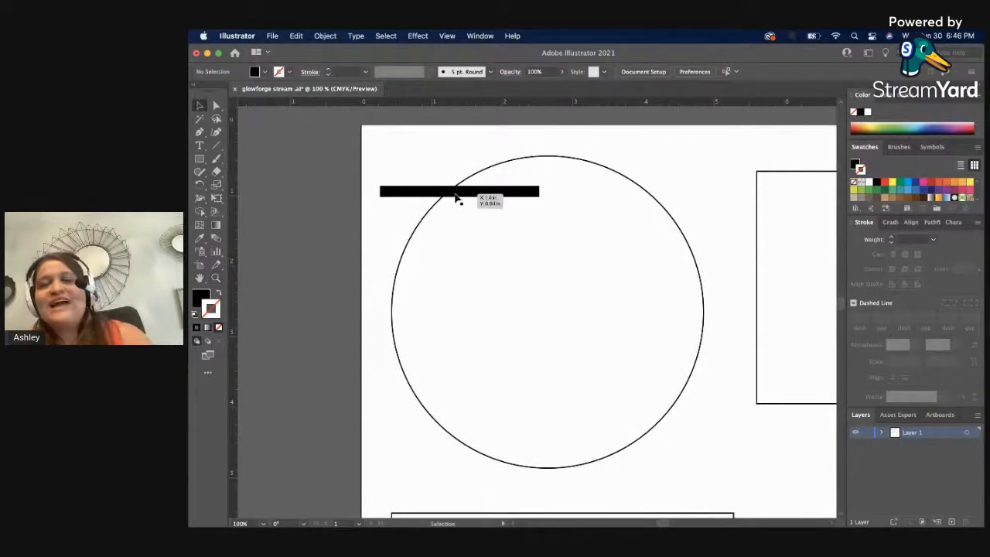
{"action": "left_click", "coordinate": [456, 193]}
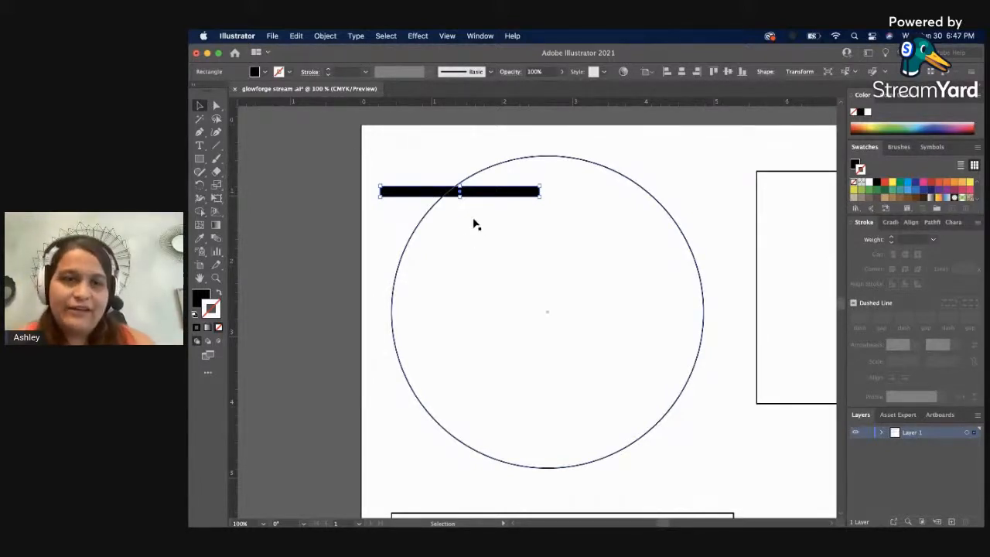
{"action": "left_click_drag", "start_coordinate": [461, 195], "coordinate": [462, 189]}
Compare the thin filled bar with the large circle's stroked outline up close.
{"action": "key", "text": "z"}
{"action": "left_click", "coordinate": [536, 194]}
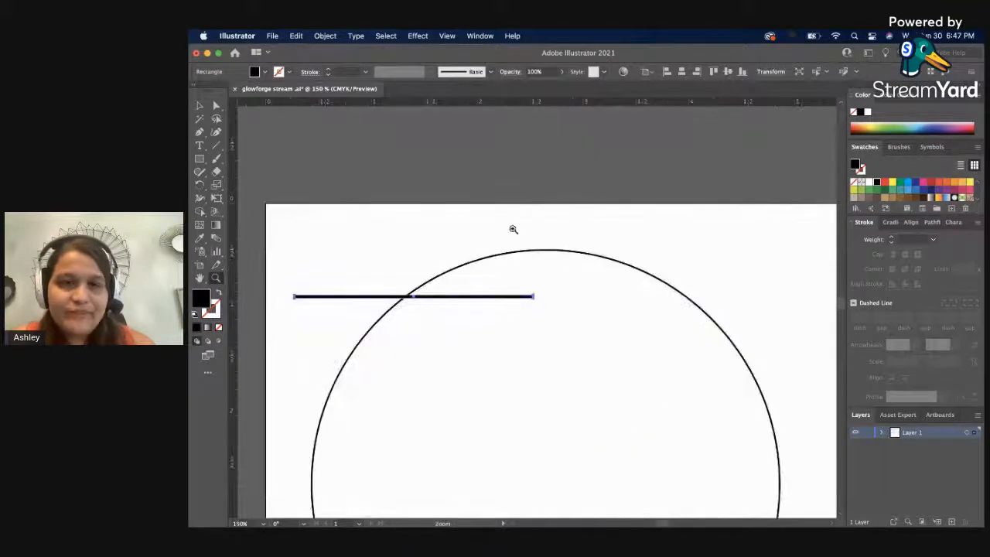
{"action": "left_click", "coordinate": [499, 315]}
{"action": "left_click", "coordinate": [581, 271]}
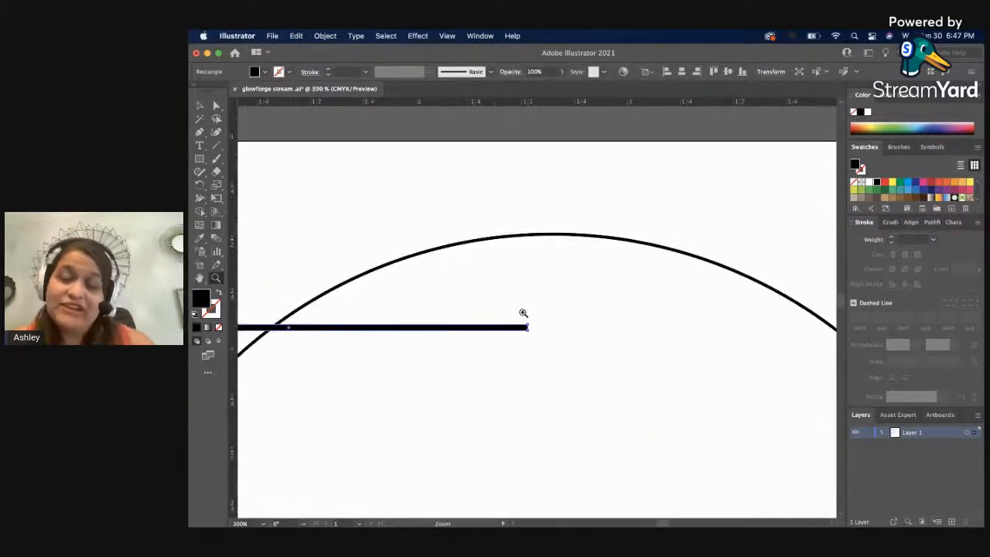
{"action": "key", "text": "v"}
{"action": "left_click", "coordinate": [359, 299]}
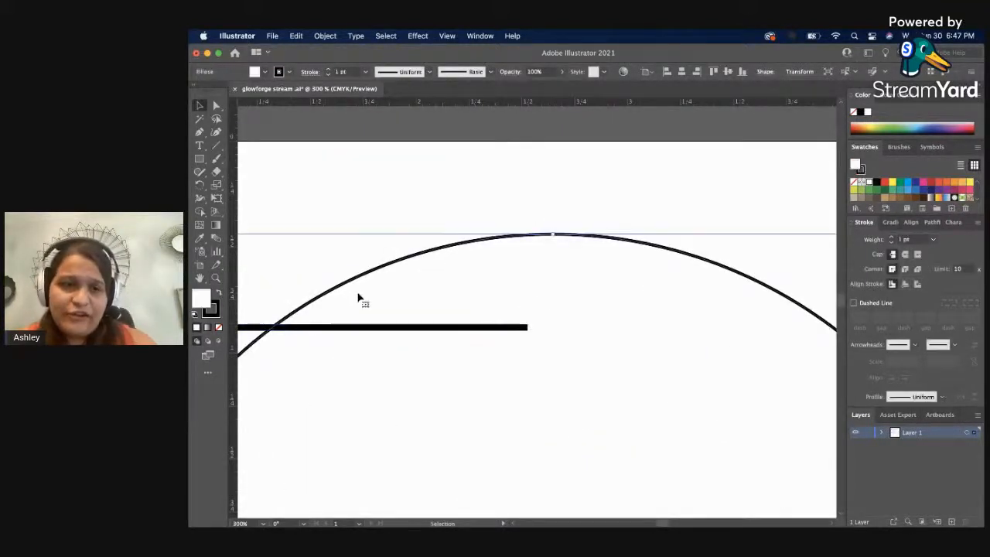
Reduce the black bar's height further until it is as thin as the large circle's outline.
{"action": "left_click", "coordinate": [361, 227]}
{"action": "key", "text": "z"}
{"action": "left_click", "coordinate": [331, 313]}
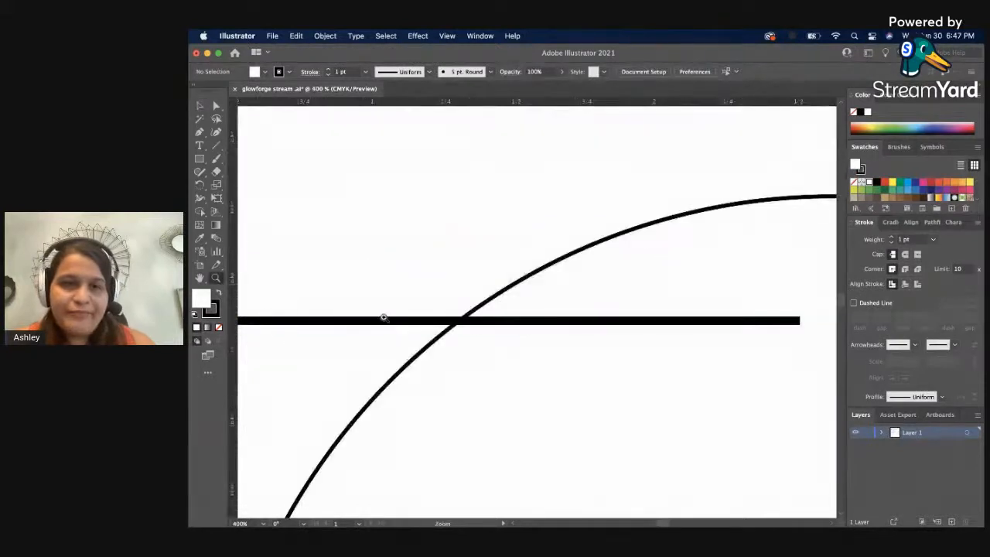
{"action": "left_click", "coordinate": [515, 325]}
{"action": "key", "text": "v"}
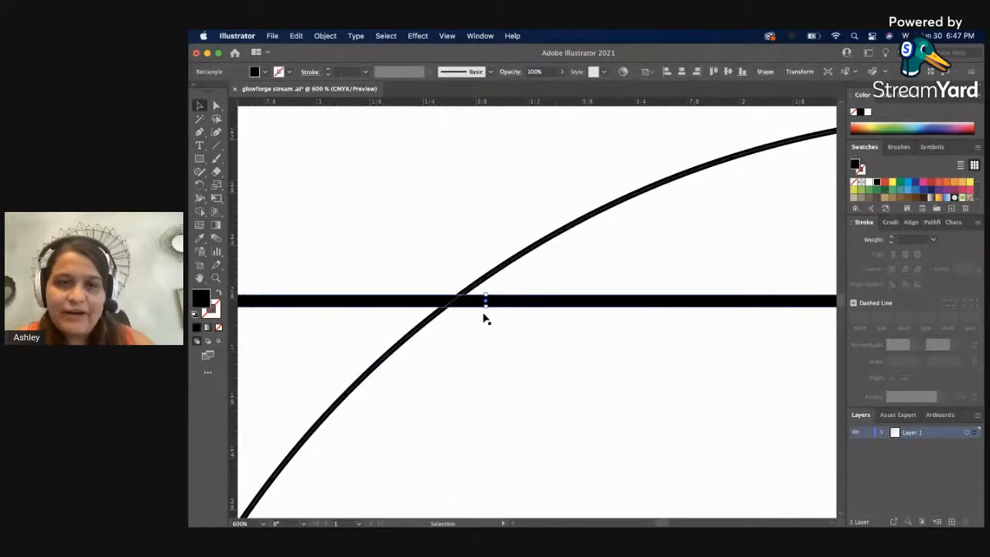
{"action": "left_click_drag", "start_coordinate": [487, 306], "coordinate": [487, 303]}
{"action": "left_click", "coordinate": [539, 347]}
Remove the large circle's white fill and set its stroke color to red.
{"action": "key", "text": "z"}
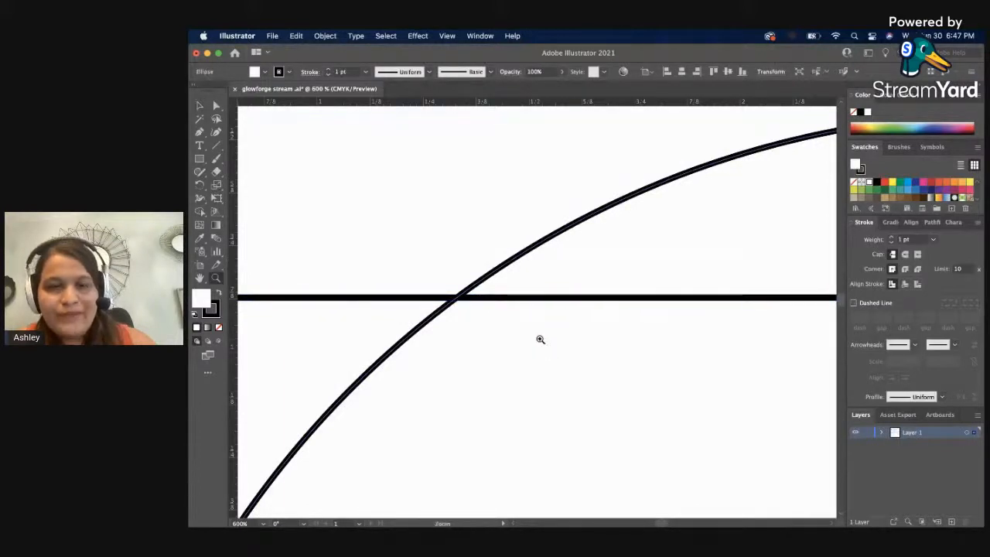
{"action": "left_click", "coordinate": [539, 338], "text": "alt"}
{"action": "left_click", "coordinate": [464, 350], "text": "alt"}
{"action": "left_click", "coordinate": [505, 344], "text": "alt"}
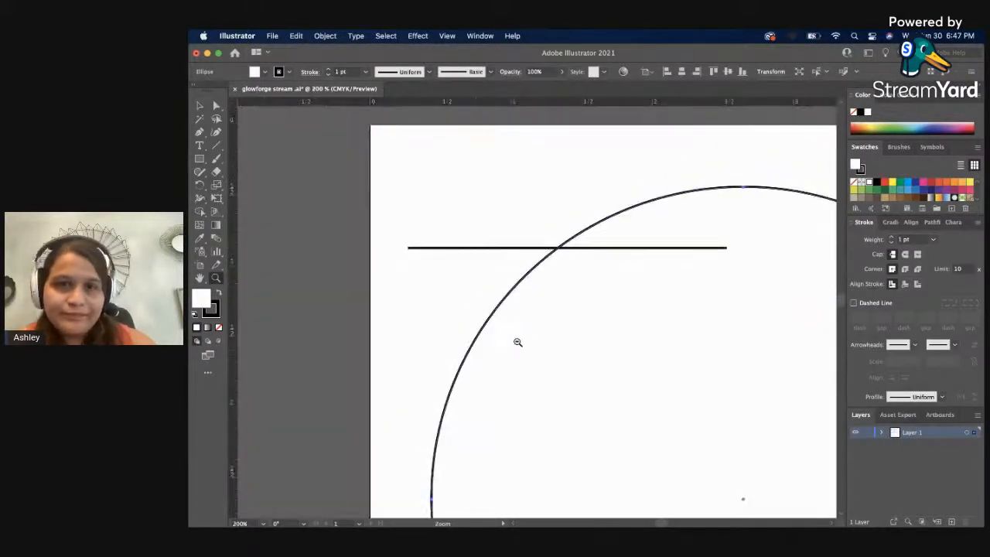
{"action": "left_click", "coordinate": [518, 340], "text": "alt"}
{"action": "key", "text": "v"}
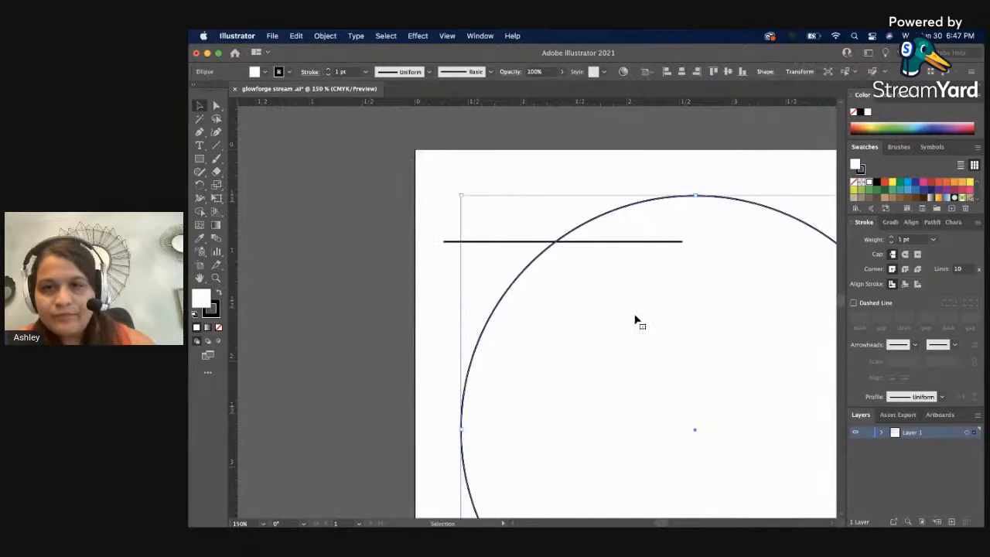
{"action": "left_click", "coordinate": [631, 241]}
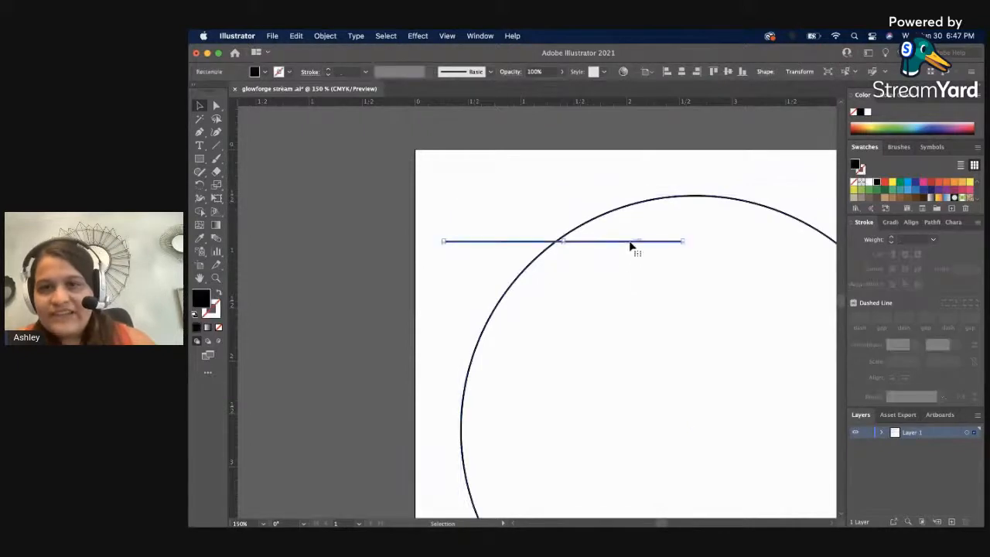
{"action": "left_click", "coordinate": [701, 155]}
{"action": "left_click", "coordinate": [672, 198]}
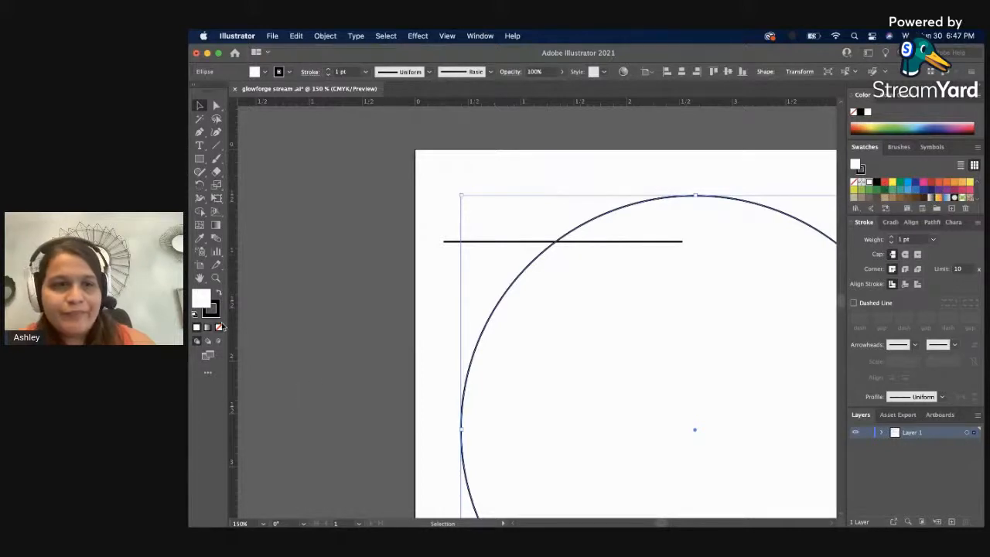
{"action": "left_click", "coordinate": [219, 327]}
{"action": "left_click", "coordinate": [220, 312]}
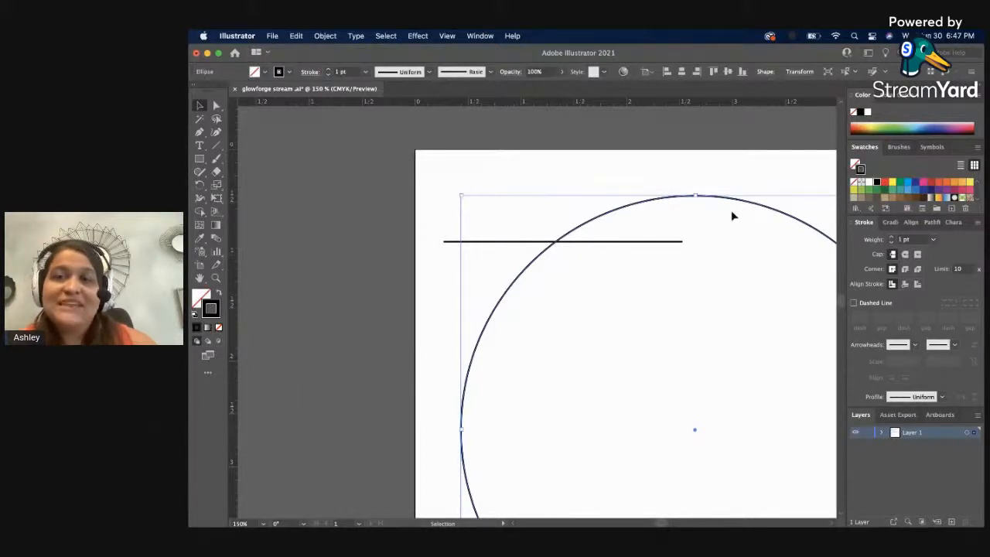
{"action": "left_click", "coordinate": [883, 182]}
{"action": "left_click", "coordinate": [778, 174]}
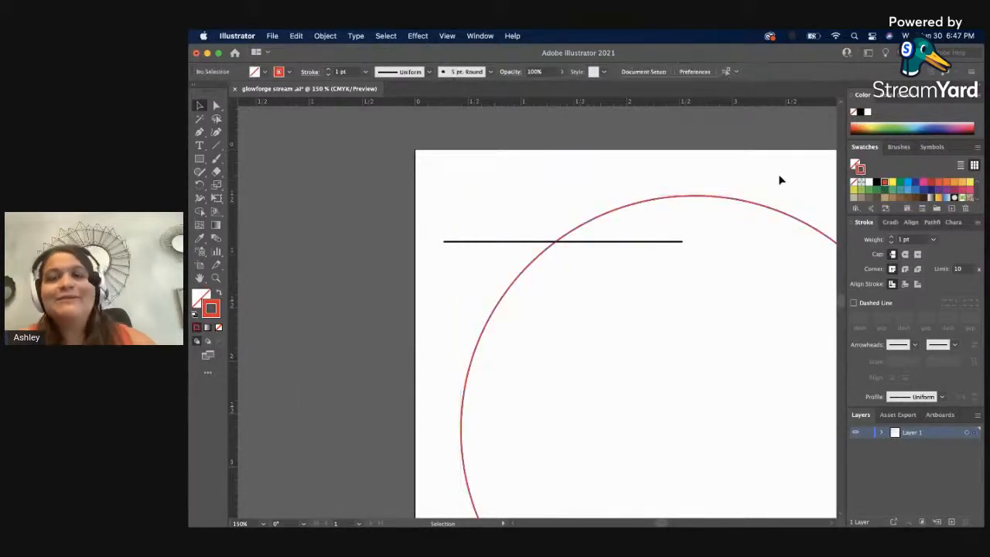
Reposition and lengthen the thin black bar so both ends meet the red circle's edge near its top.
{"action": "left_click_drag", "start_coordinate": [739, 167], "coordinate": [552, 150]}
{"action": "key", "text": "a"}
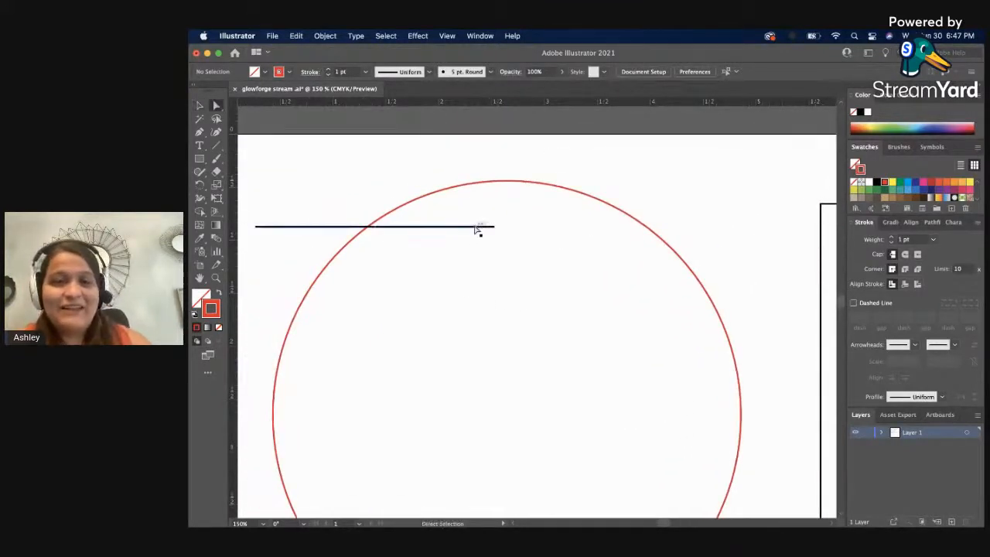
{"action": "key", "text": "v"}
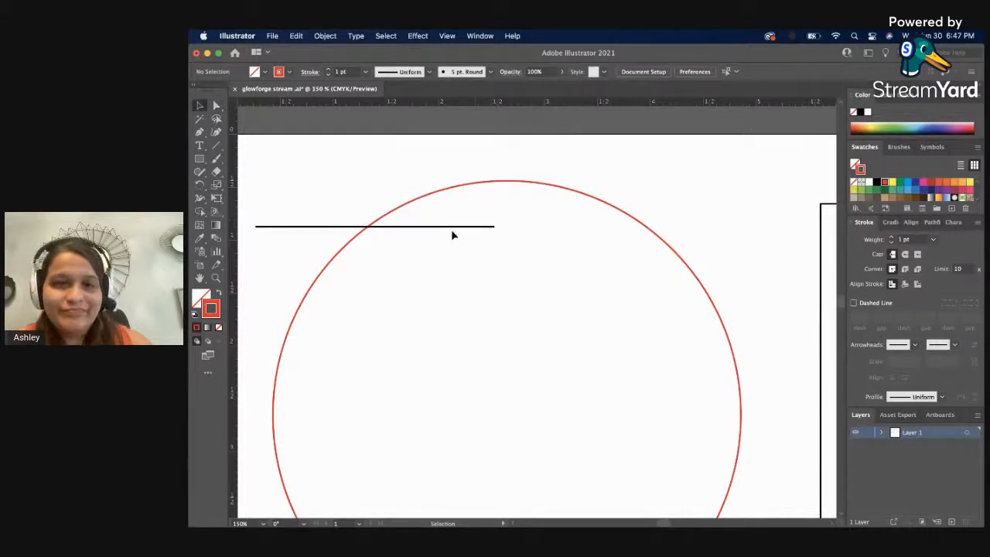
{"action": "left_click_drag", "start_coordinate": [455, 234], "coordinate": [655, 233]}
{"action": "key", "text": "a"}
{"action": "left_click", "coordinate": [585, 225]}
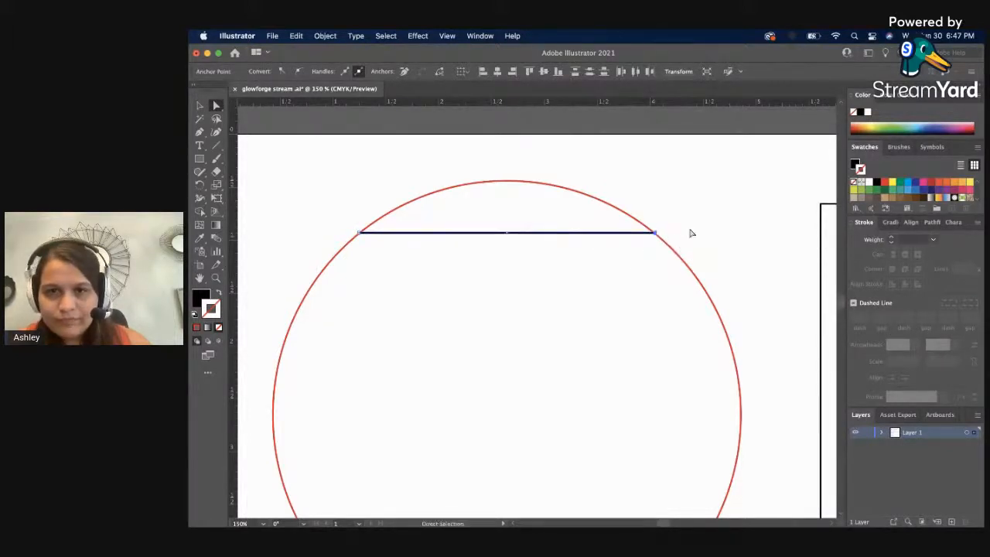
{"action": "left_click", "coordinate": [693, 231]}
Duplicate the thin black bar three times down the red circle, making four horizontal lines.
{"action": "key", "text": "v"}
{"action": "key", "text": "z"}
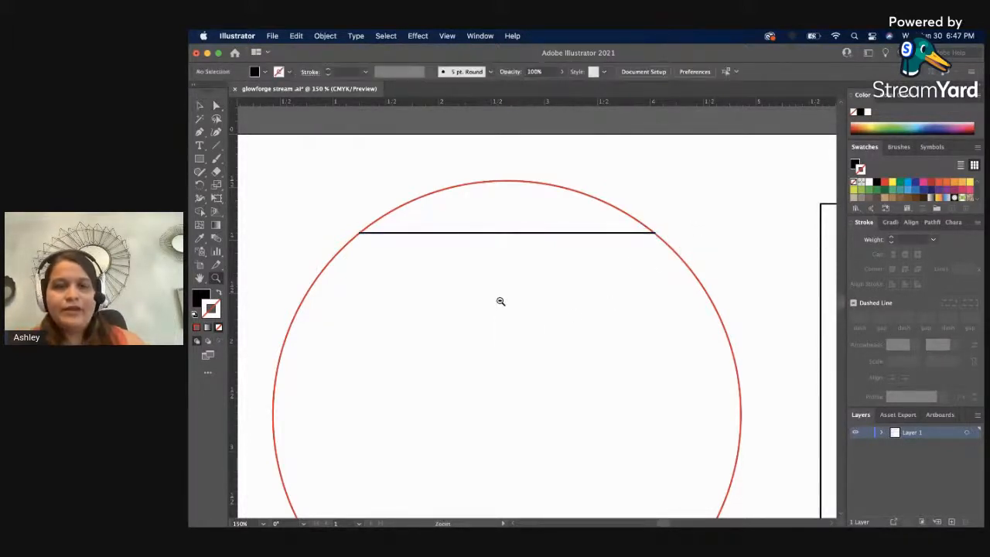
{"action": "left_click", "coordinate": [499, 301], "text": "alt"}
{"action": "left_click", "coordinate": [483, 374], "text": "alt"}
{"action": "key", "text": "v"}
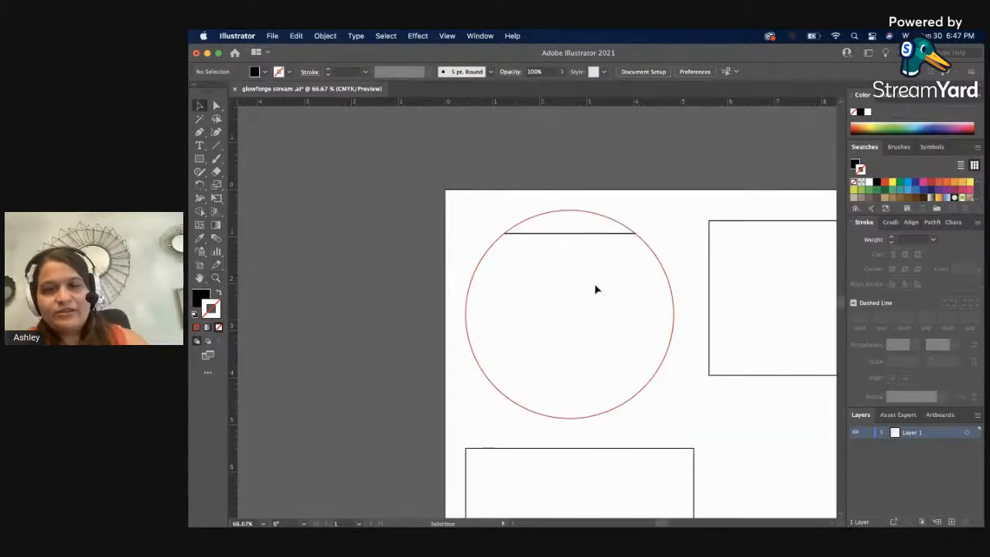
{"action": "left_click", "coordinate": [576, 233]}
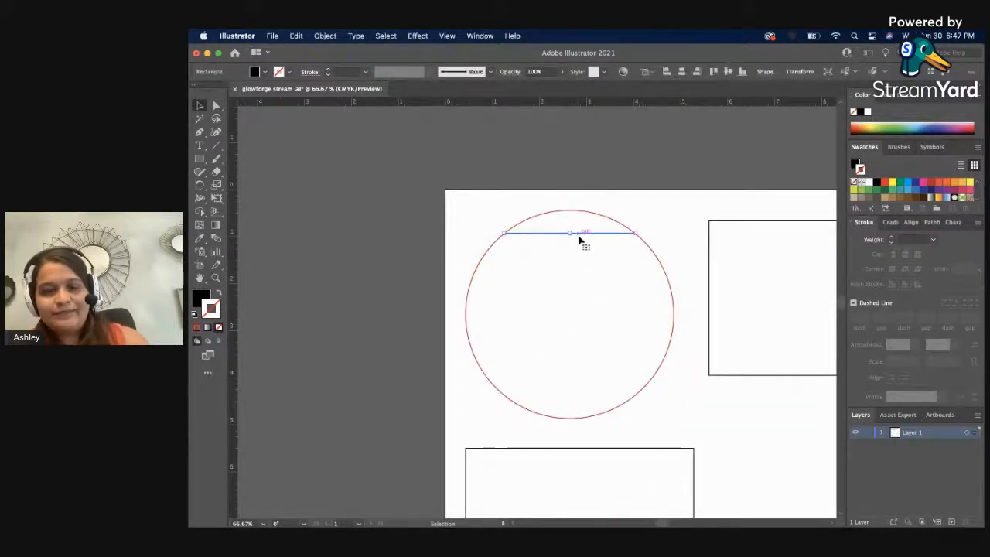
{"action": "left_click_drag", "start_coordinate": [578, 241], "coordinate": [593, 388]}
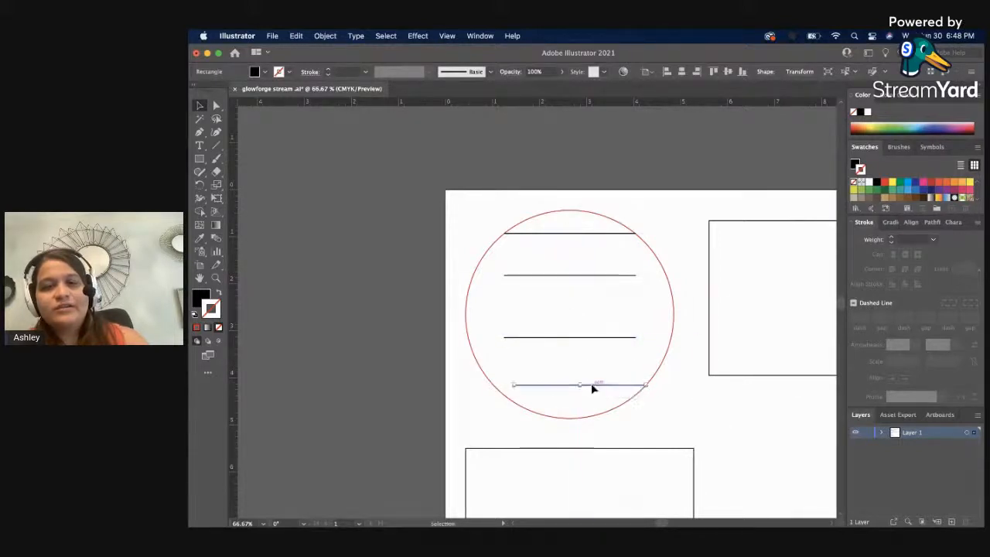
{"action": "left_click", "coordinate": [578, 403]}
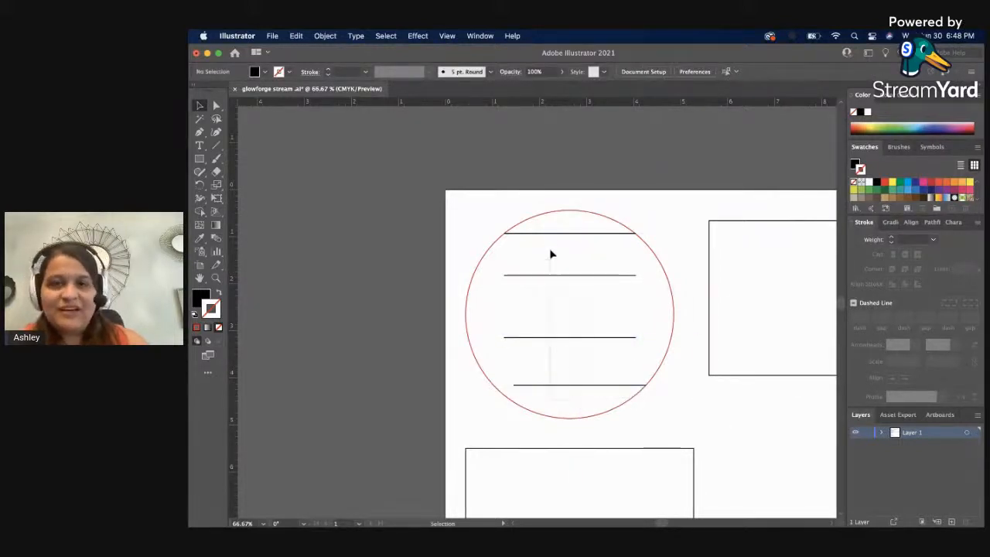
Select the red circle with its four lines and align them all on their horizontal centers.
{"action": "left_click_drag", "start_coordinate": [551, 253], "coordinate": [553, 204]}
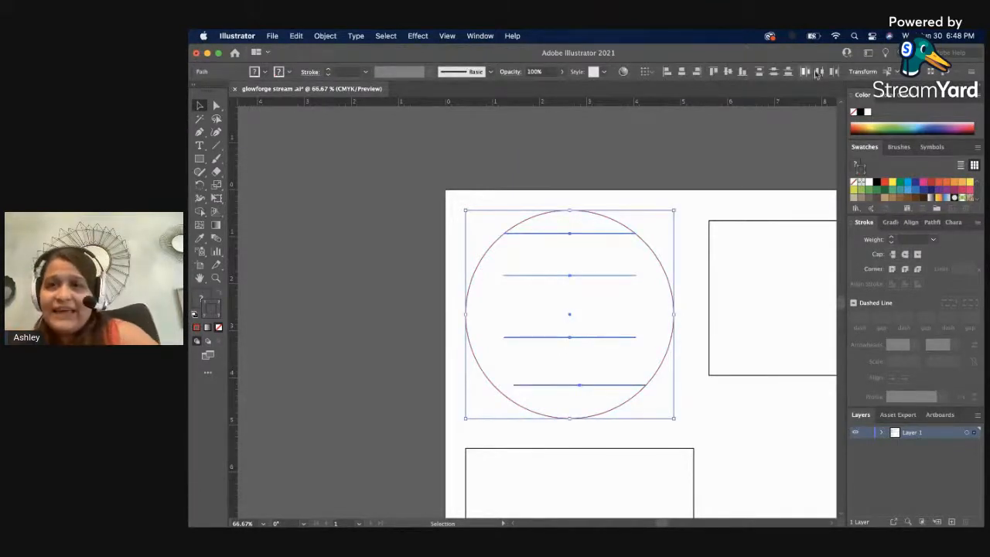
{"action": "left_click", "coordinate": [773, 73]}
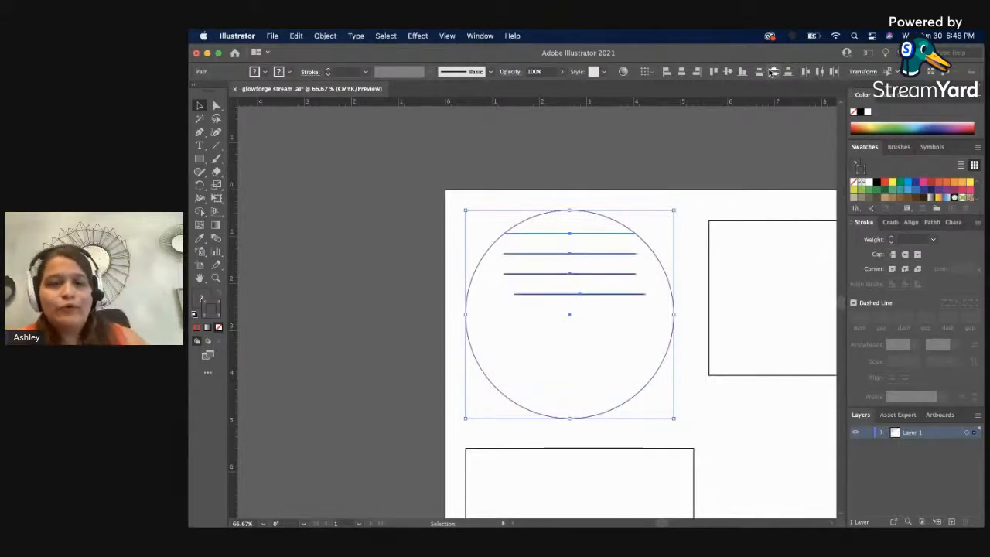
{"action": "left_click", "coordinate": [773, 73]}
{"action": "left_click", "coordinate": [682, 73]}
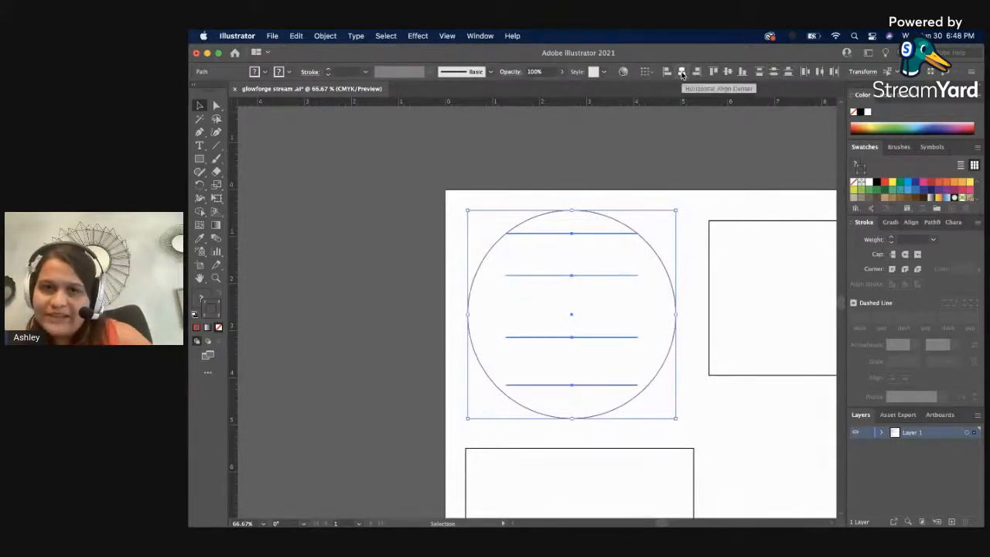
Exclude the circle from the selection and distribute the four lines evenly by their vertical centers.
{"action": "left_click", "coordinate": [590, 215], "text": "shift"}
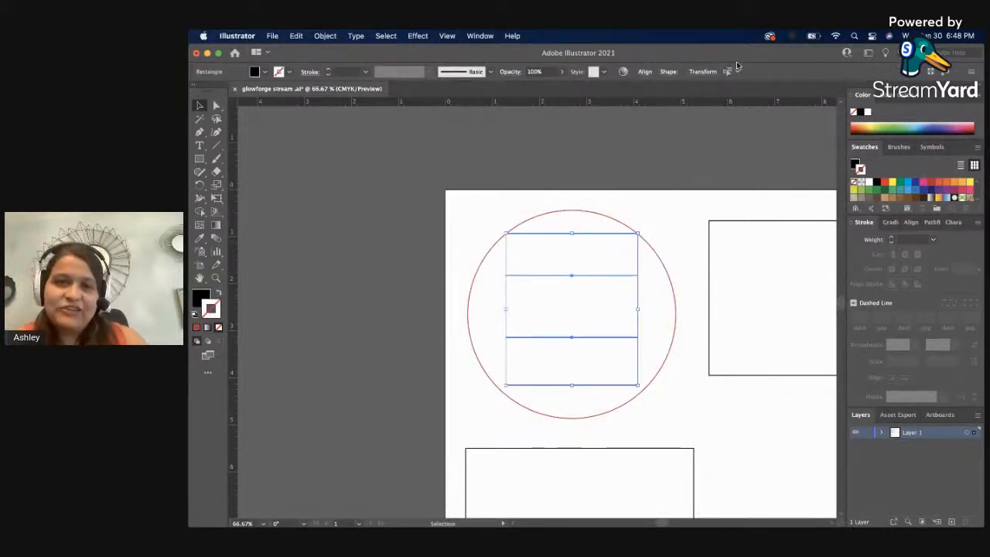
{"action": "left_click", "coordinate": [646, 72]}
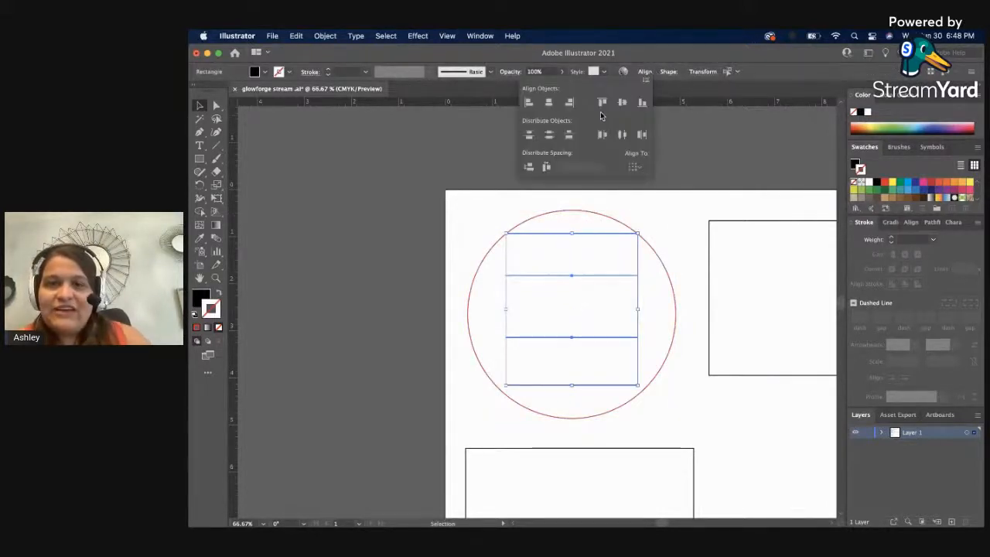
{"action": "left_click", "coordinate": [548, 134]}
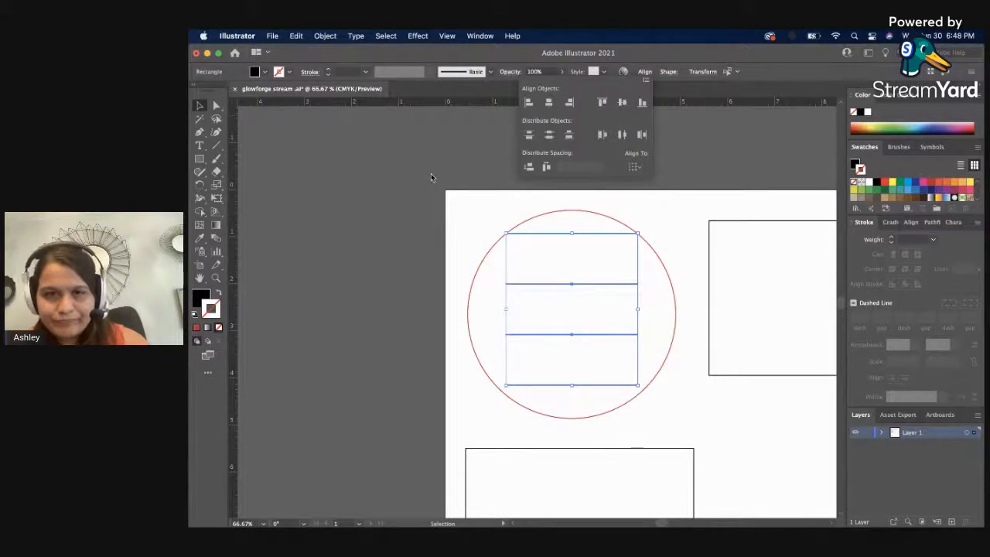
{"action": "left_click", "coordinate": [425, 205]}
{"action": "left_click", "coordinate": [479, 223]}
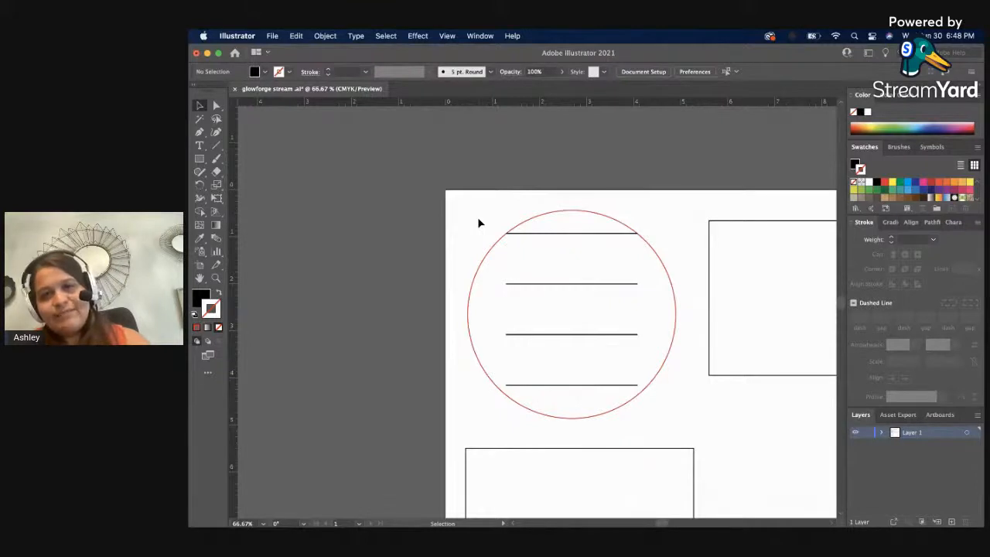
Move the top line down and the bottom line slightly up, and redistribute all four lines by vertical centers.
{"action": "left_click", "coordinate": [570, 235]}
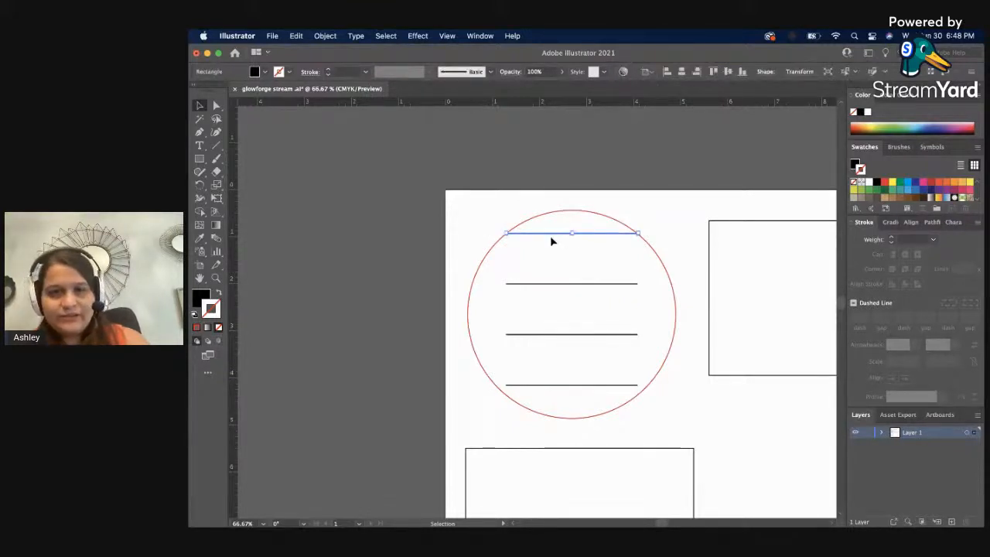
{"action": "left_click_drag", "start_coordinate": [551, 238], "coordinate": [552, 253]}
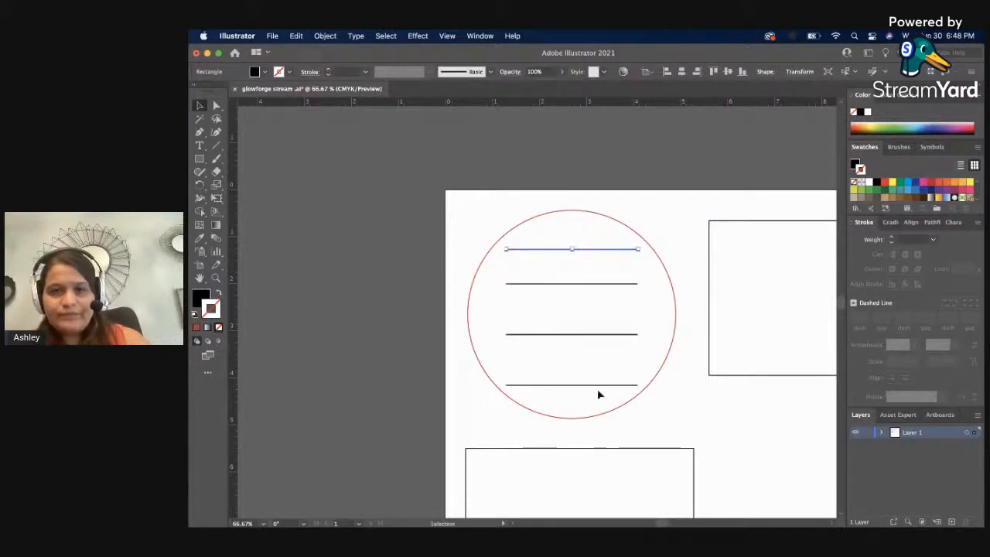
{"action": "left_click_drag", "start_coordinate": [587, 385], "coordinate": [599, 211]}
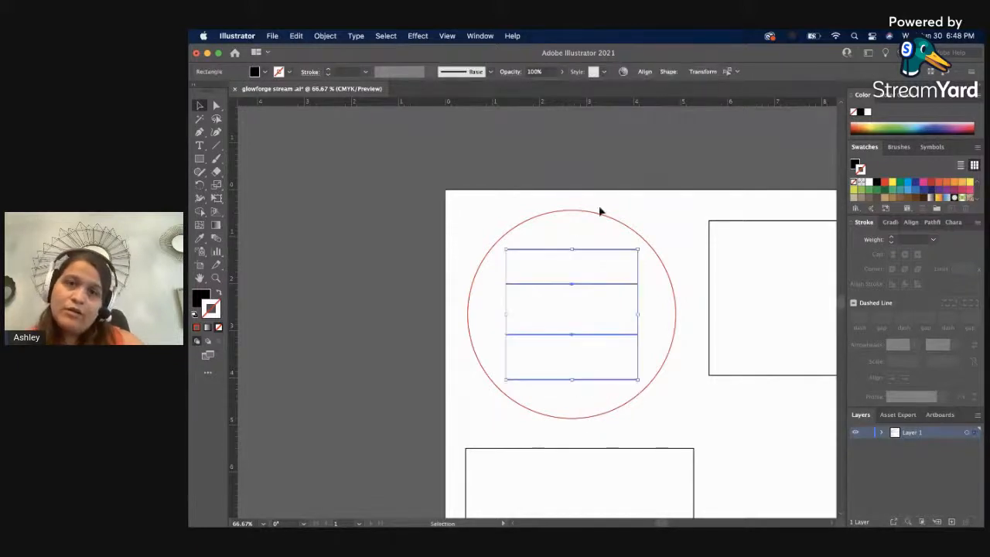
{"action": "left_click", "coordinate": [645, 72]}
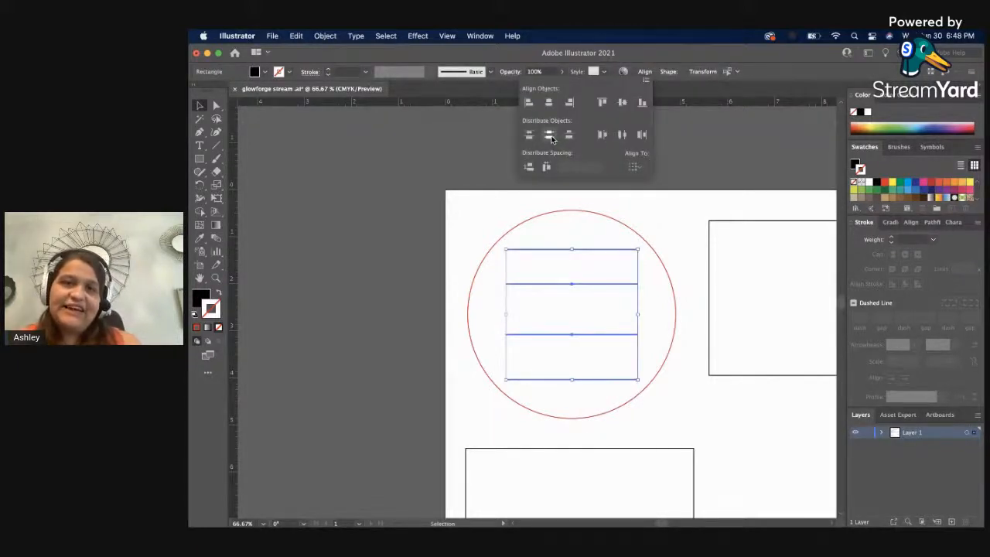
{"action": "left_click", "coordinate": [554, 137]}
{"action": "left_click", "coordinate": [476, 176]}
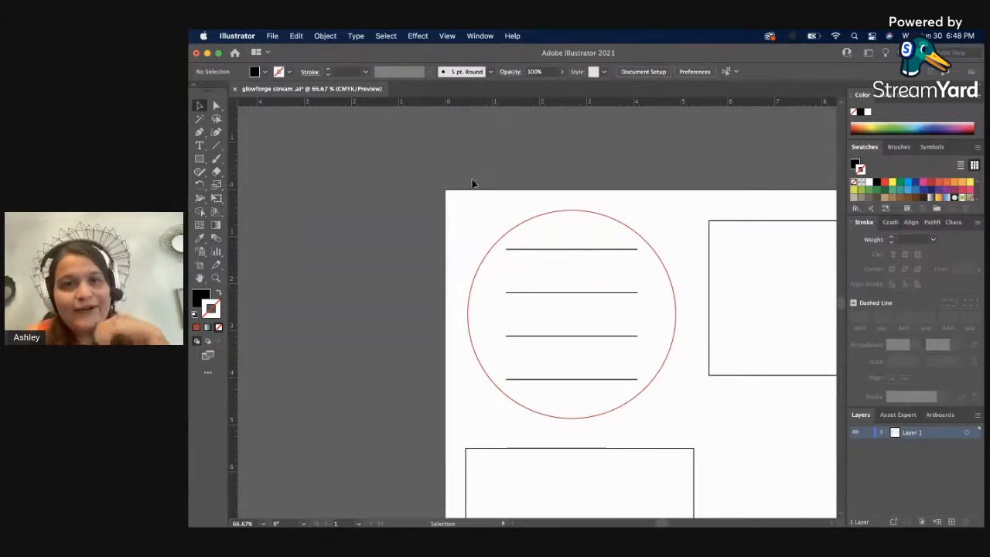
Extend both ends of the top line outward to meet the red circle's edge.
{"action": "key", "text": "z"}
{"action": "left_click", "coordinate": [572, 267]}
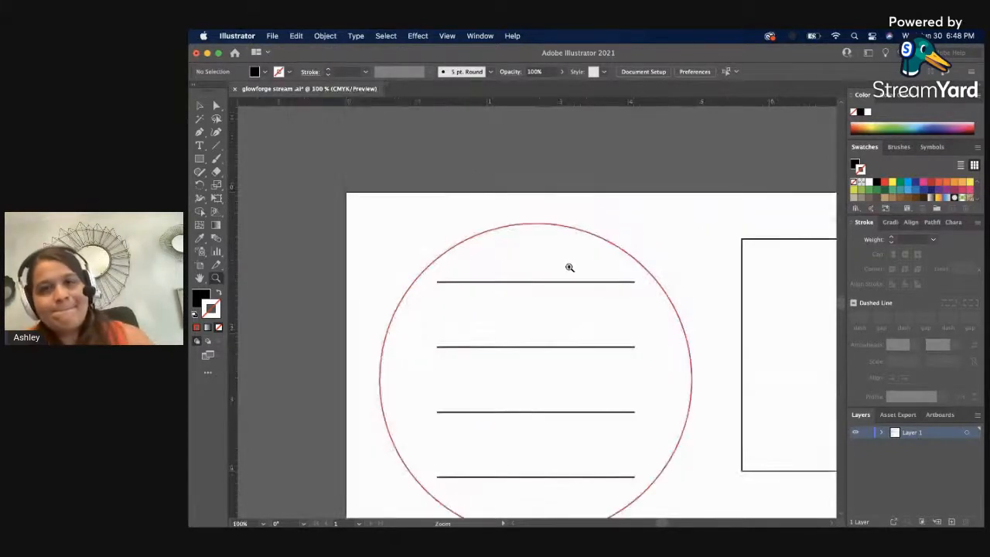
{"action": "left_click", "coordinate": [473, 303]}
{"action": "left_click_drag", "start_coordinate": [645, 316], "coordinate": [614, 280]}
{"action": "key", "text": "a"}
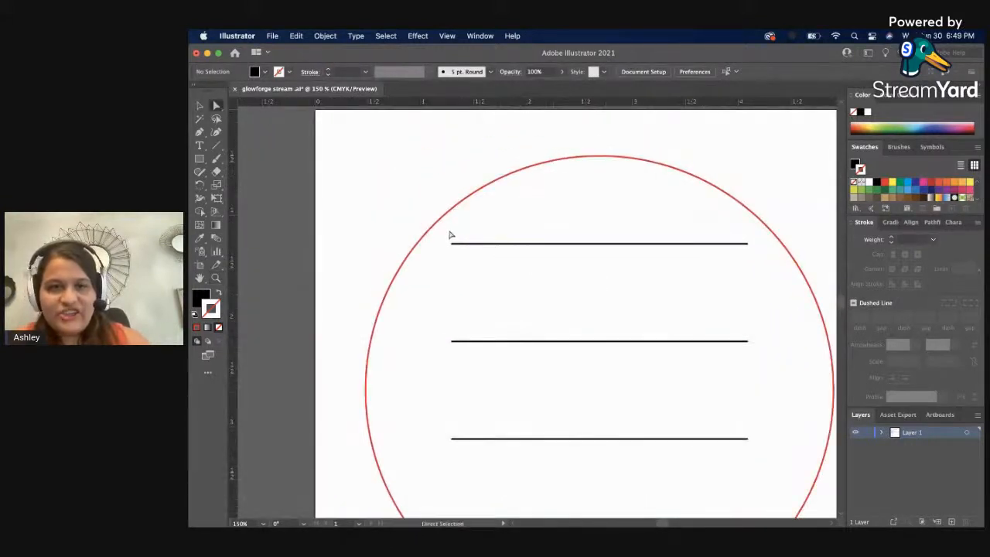
{"action": "left_click_drag", "start_coordinate": [451, 243], "coordinate": [416, 242]}
{"action": "left_click", "coordinate": [373, 239]}
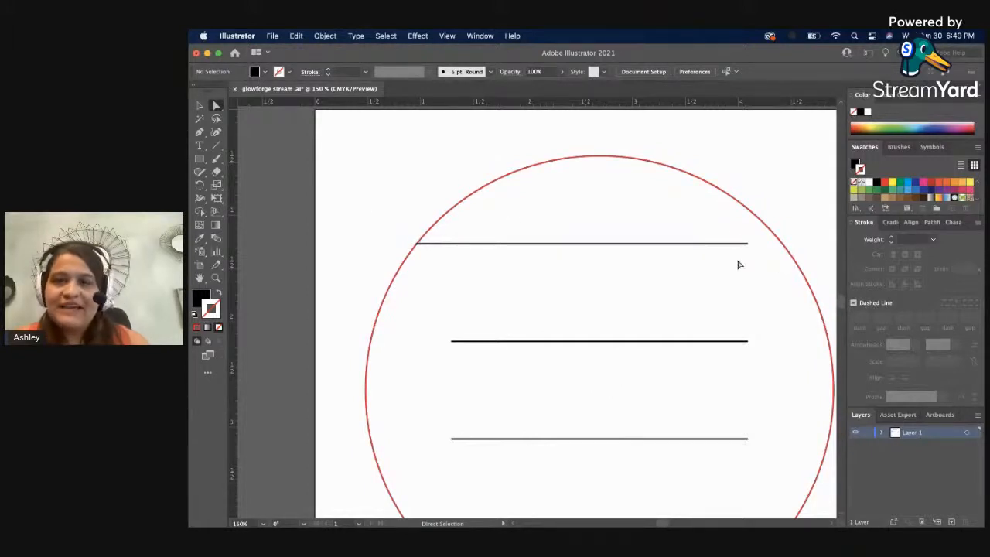
{"action": "left_click_drag", "start_coordinate": [742, 262], "coordinate": [693, 228]}
Extend both ends of the second line outward to meet the red circle's edge.
{"action": "left_click_drag", "start_coordinate": [655, 306], "coordinate": [770, 242]}
{"action": "left_click", "coordinate": [690, 249]}
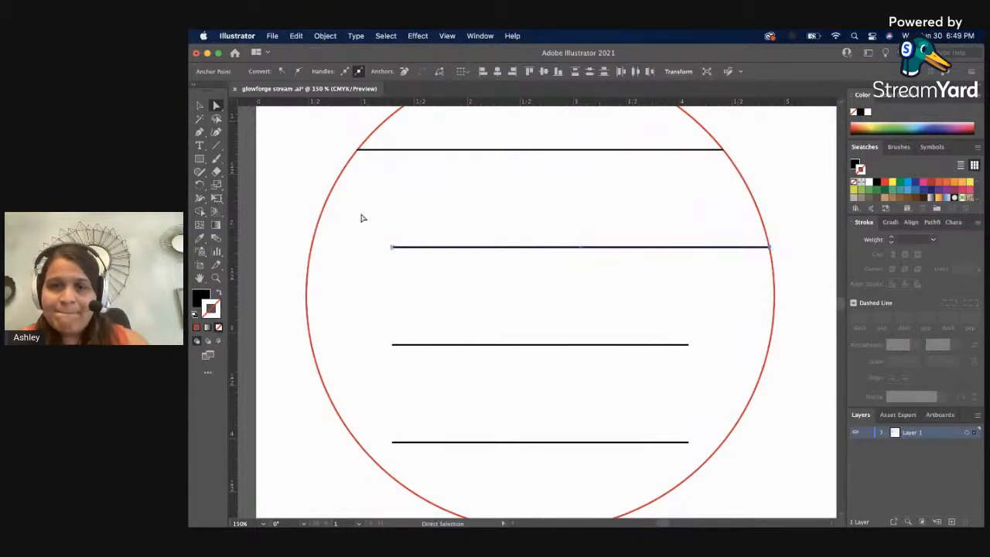
{"action": "left_click_drag", "start_coordinate": [382, 218], "coordinate": [311, 249]}
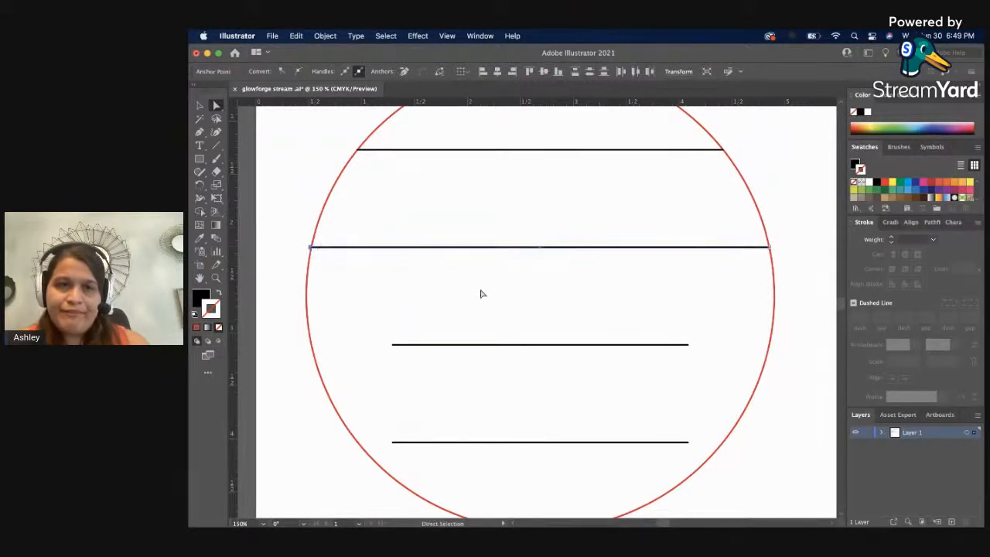
{"action": "scroll", "coordinate": [477, 286], "scroll_direction": "down", "scroll_amount": 3}
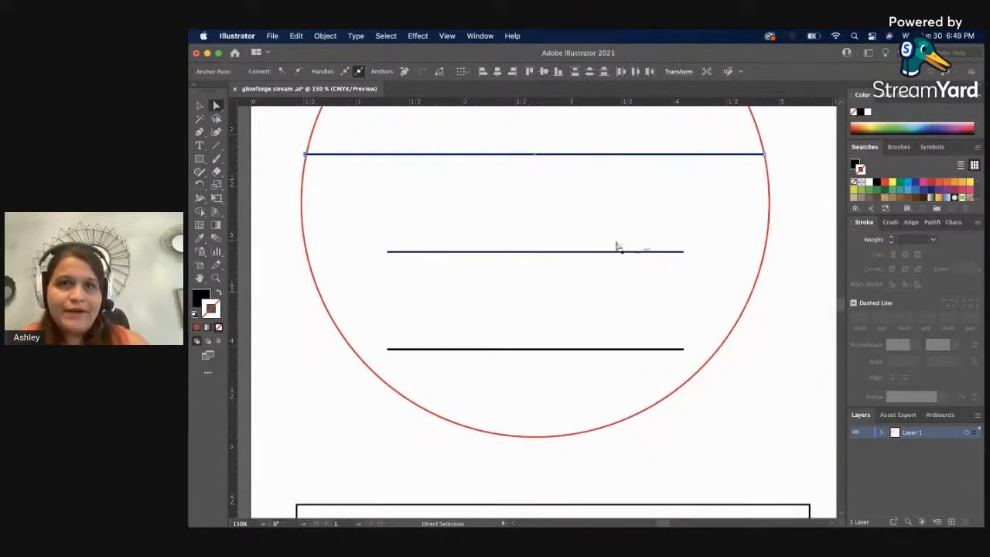
Extend both ends of the third line outward to meet the red circle's edge.
{"action": "left_click_drag", "start_coordinate": [684, 251], "coordinate": [763, 264]}
{"action": "left_click", "coordinate": [733, 278]}
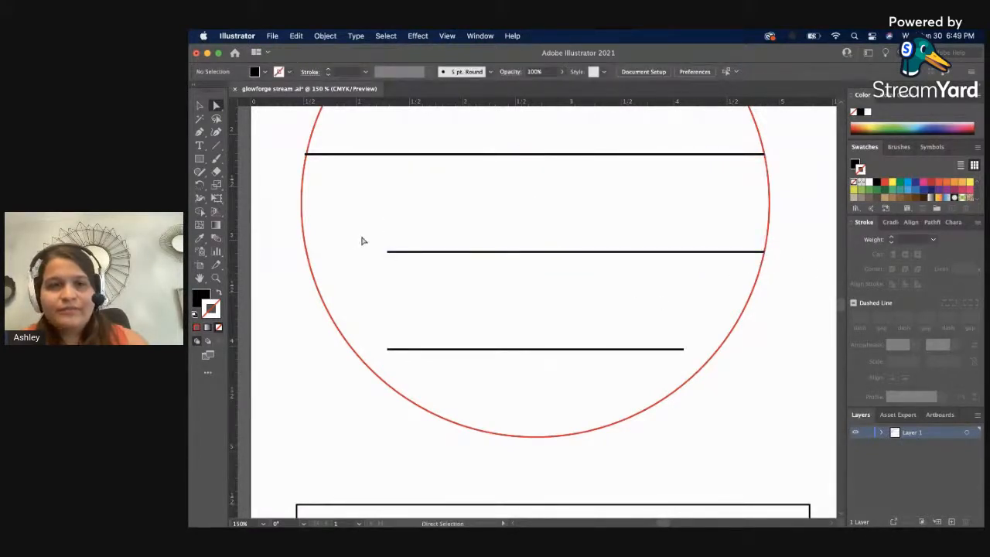
{"action": "left_click_drag", "start_coordinate": [361, 238], "coordinate": [305, 265]}
{"action": "left_click", "coordinate": [477, 293]}
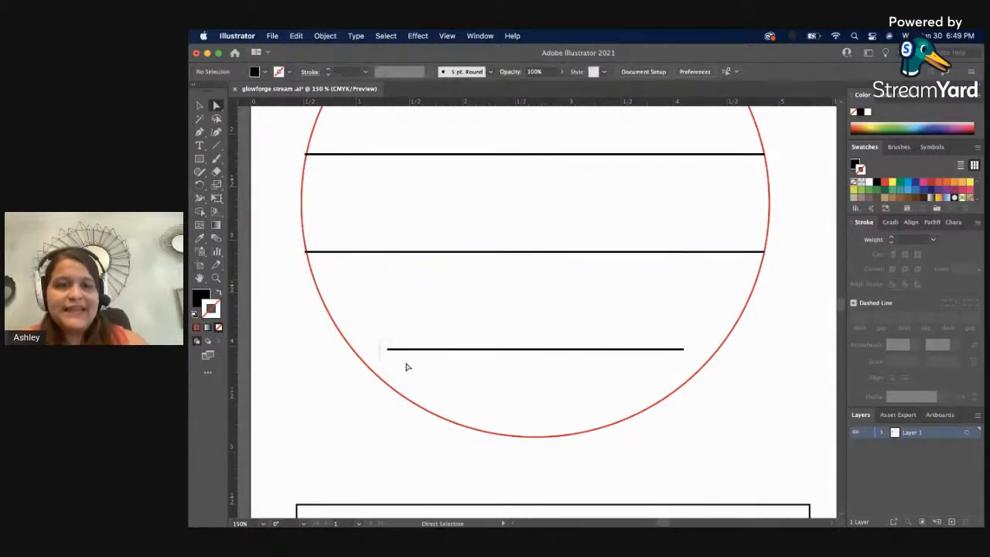
Extend both ends of the bottom line outward to meet the red circle's edge.
{"action": "left_click", "coordinate": [386, 349]}
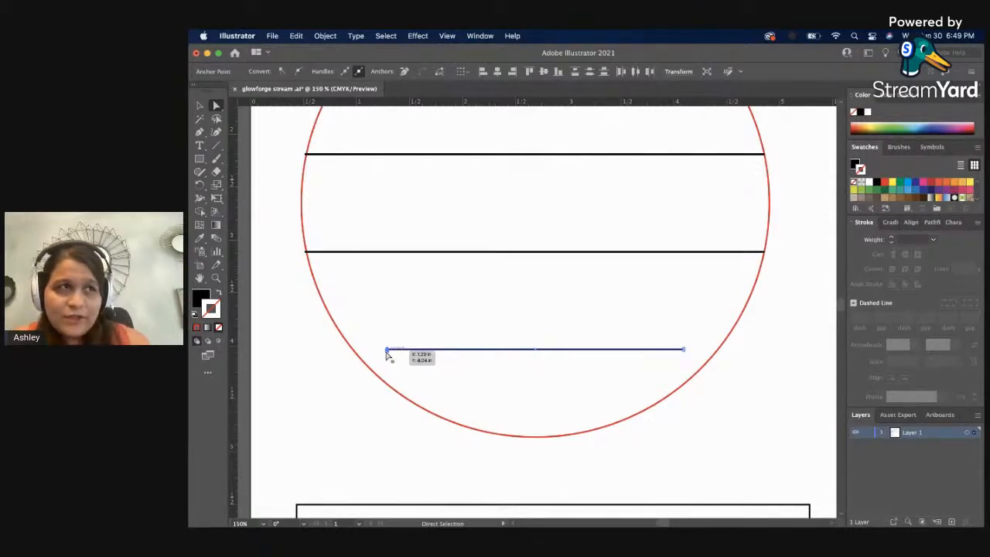
{"action": "left_click_drag", "start_coordinate": [386, 350], "coordinate": [349, 349]}
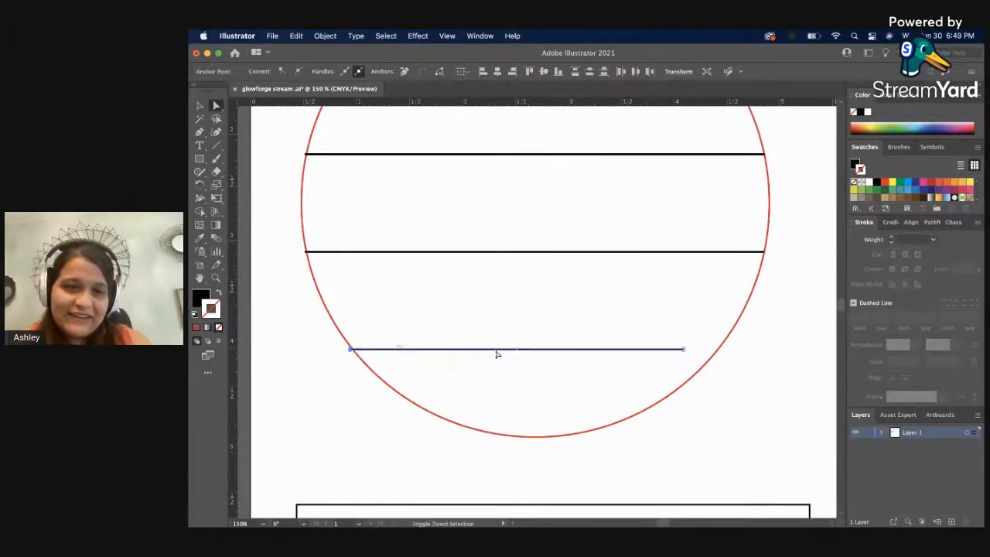
{"action": "left_click", "coordinate": [659, 331]}
{"action": "left_click_drag", "start_coordinate": [684, 358], "coordinate": [685, 356]}
{"action": "left_click_drag", "start_coordinate": [684, 350], "coordinate": [719, 358]}
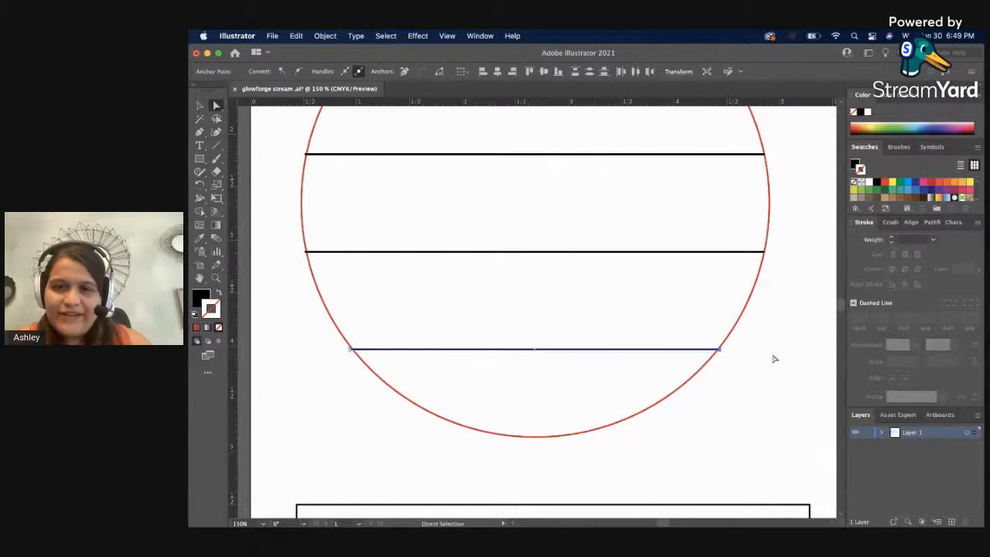
{"action": "left_click", "coordinate": [774, 358]}
{"action": "scroll", "coordinate": [766, 358], "scroll_direction": "up", "scroll_amount": 1}
{"action": "key", "text": "z"}
{"action": "left_click", "coordinate": [499, 333], "text": "alt"}
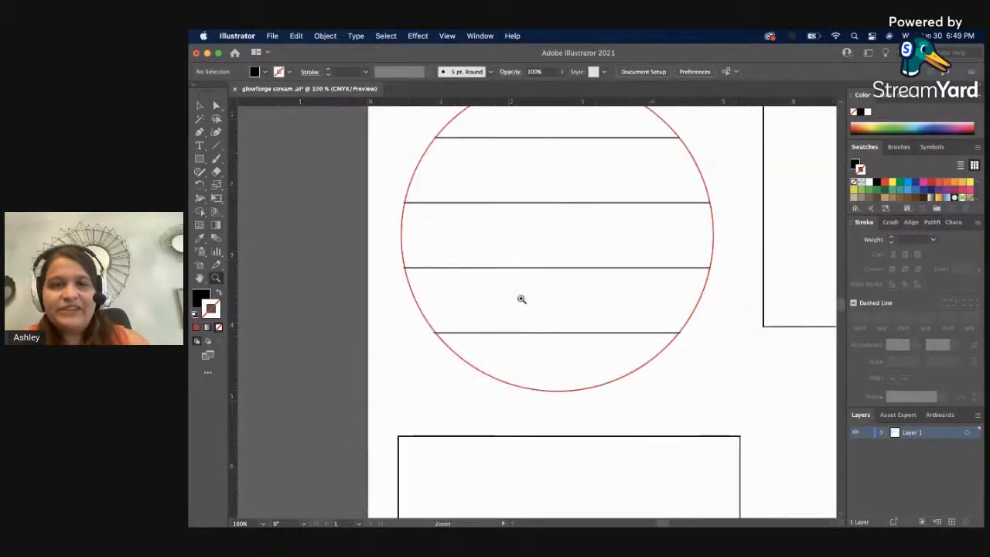
{"action": "key", "text": "v"}
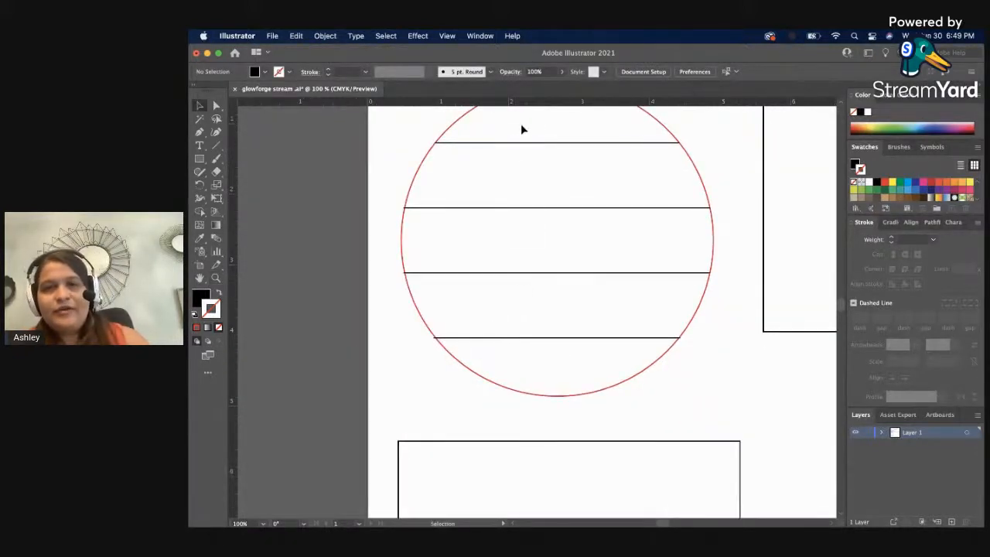
{"action": "left_click_drag", "start_coordinate": [521, 126], "coordinate": [578, 344]}
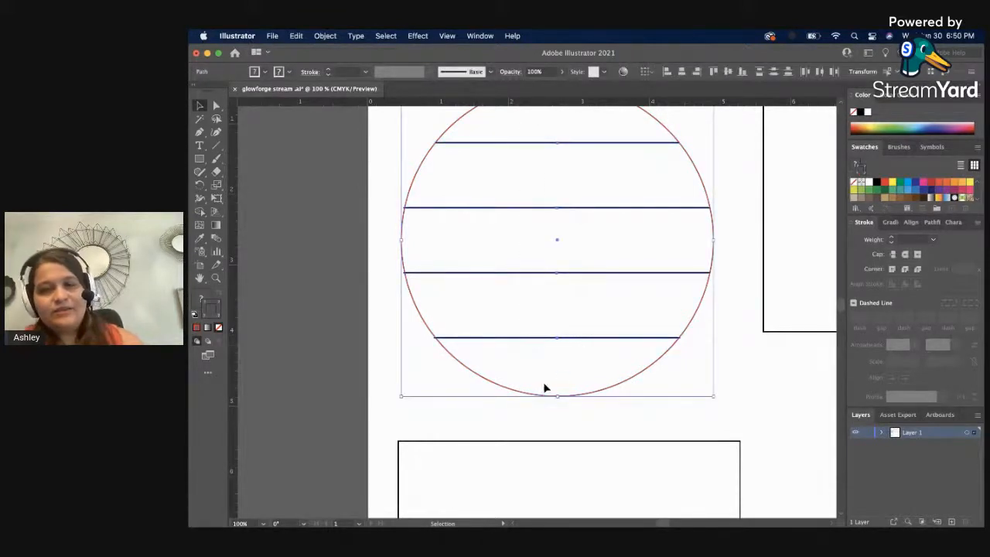
{"action": "left_click", "coordinate": [486, 379]}
{"action": "key", "text": "a"}
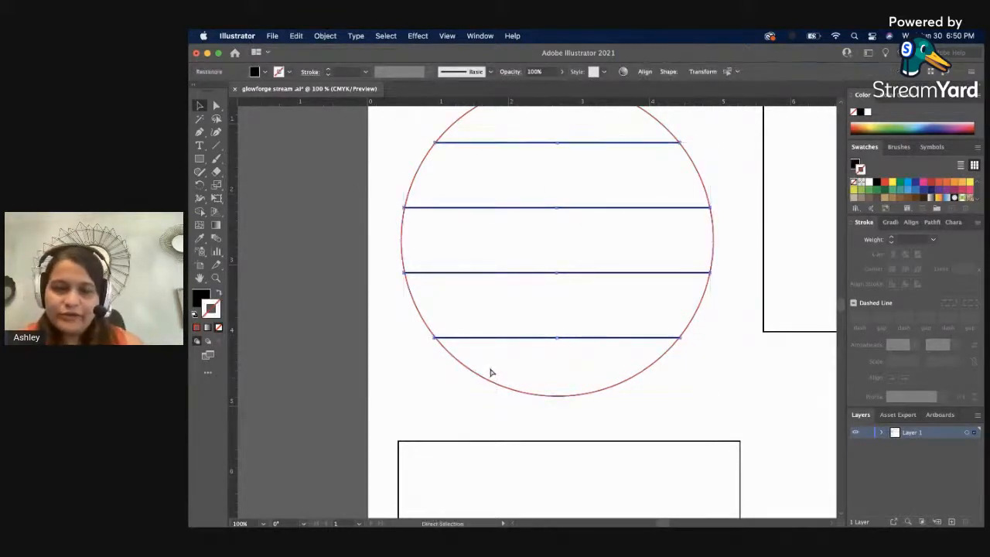
{"action": "key", "text": "v"}
{"action": "left_click", "coordinate": [379, 361]}
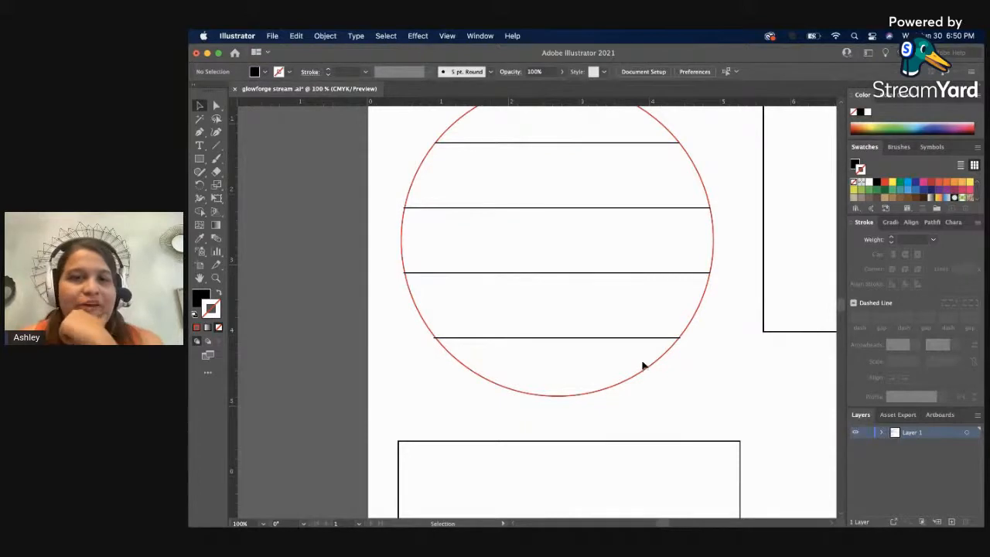
Try the bottom line as an unfilled black stroke of 0.25 pt, and swap it back to a black fill without stroke.
{"action": "key", "text": "z"}
{"action": "left_click", "coordinate": [526, 322]}
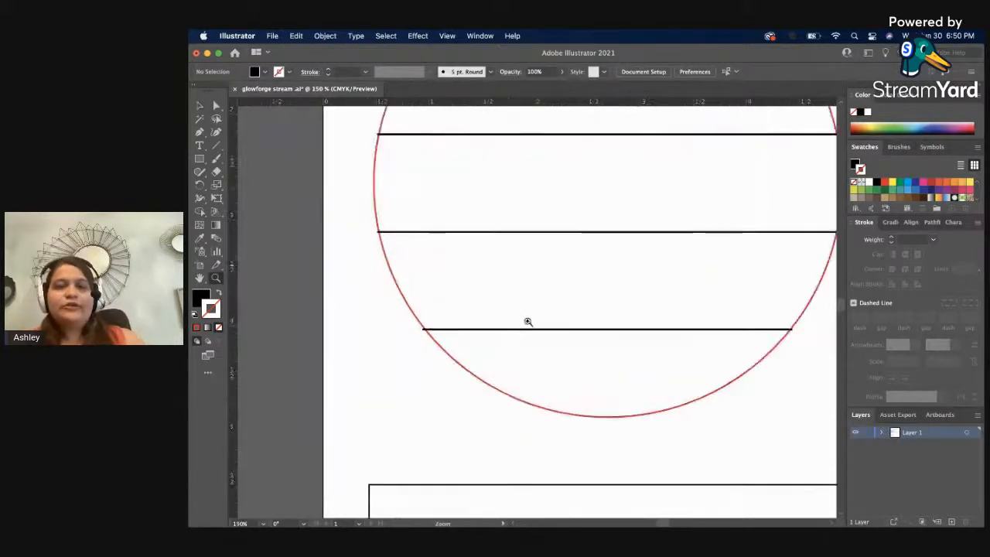
{"action": "left_click", "coordinate": [568, 343]}
{"action": "left_click", "coordinate": [568, 331]}
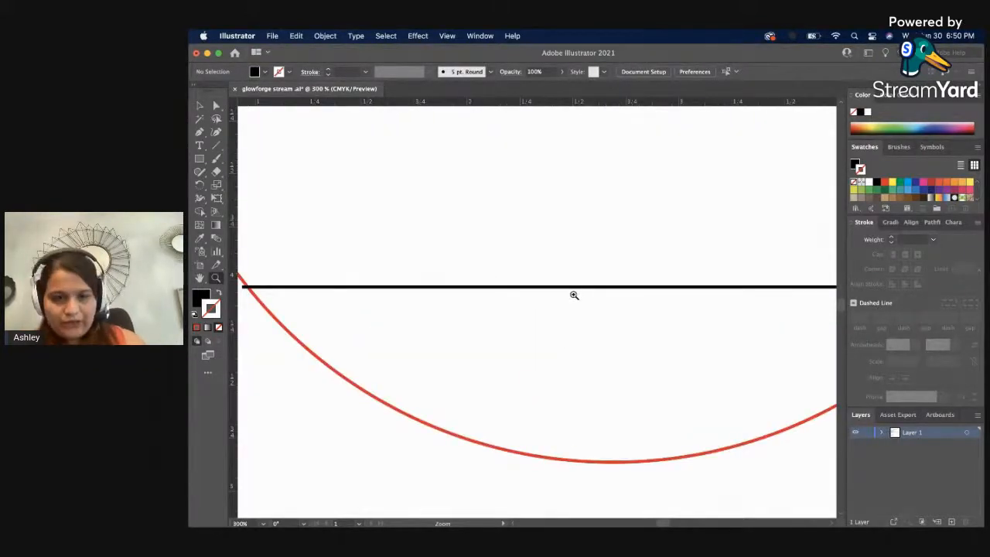
{"action": "key", "text": "v"}
{"action": "left_click", "coordinate": [550, 289]}
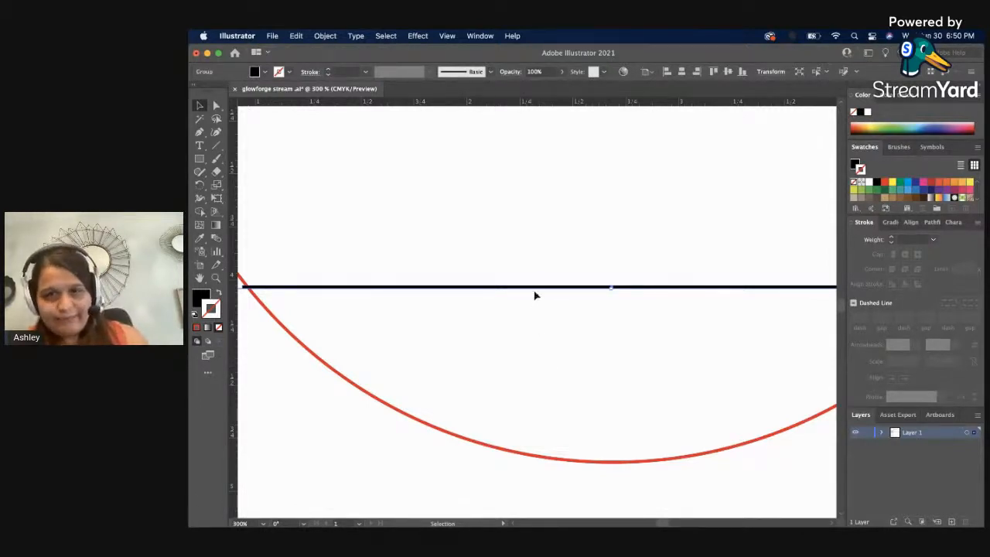
{"action": "left_click", "coordinate": [218, 293]}
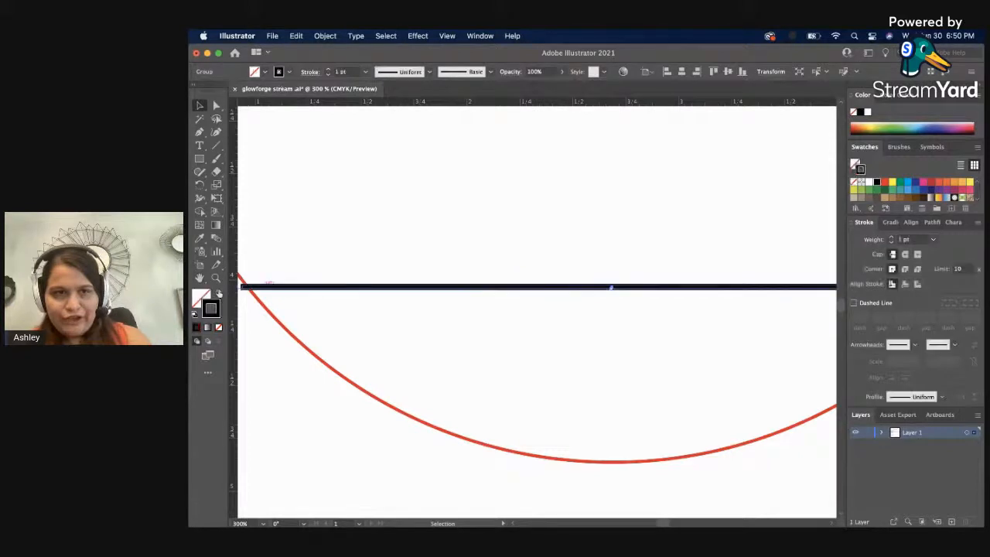
{"action": "left_click", "coordinate": [365, 71]}
{"action": "left_click", "coordinate": [375, 84]}
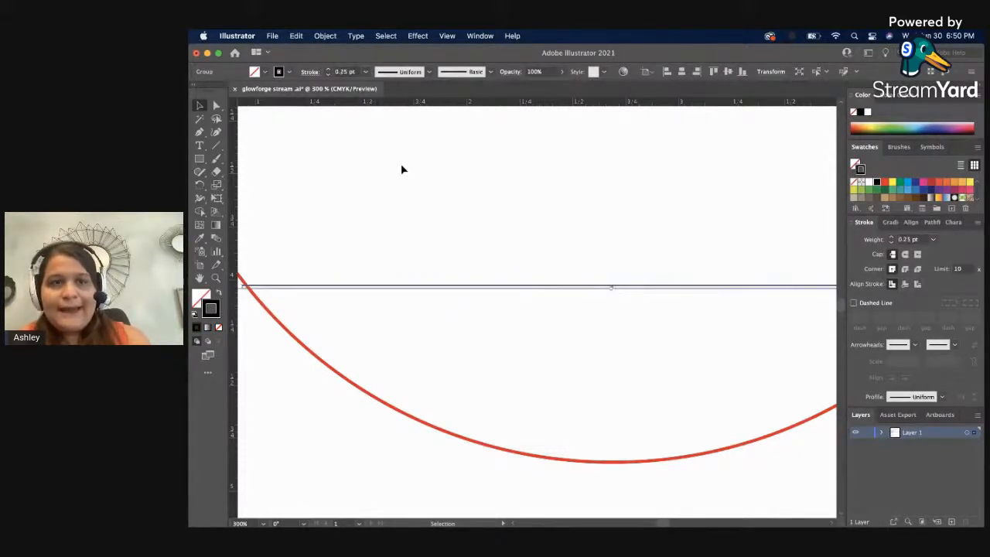
{"action": "left_click", "coordinate": [404, 180]}
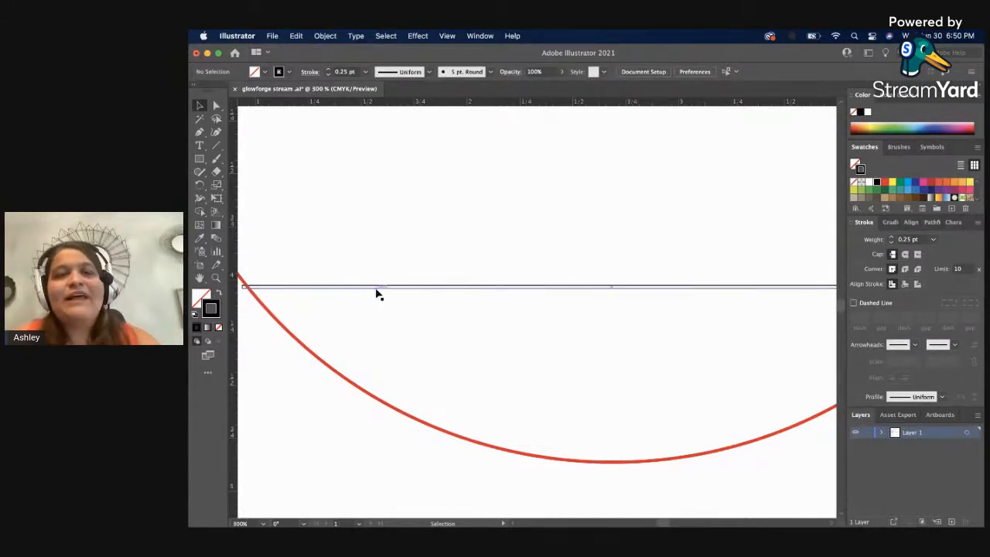
{"action": "left_click", "coordinate": [218, 293]}
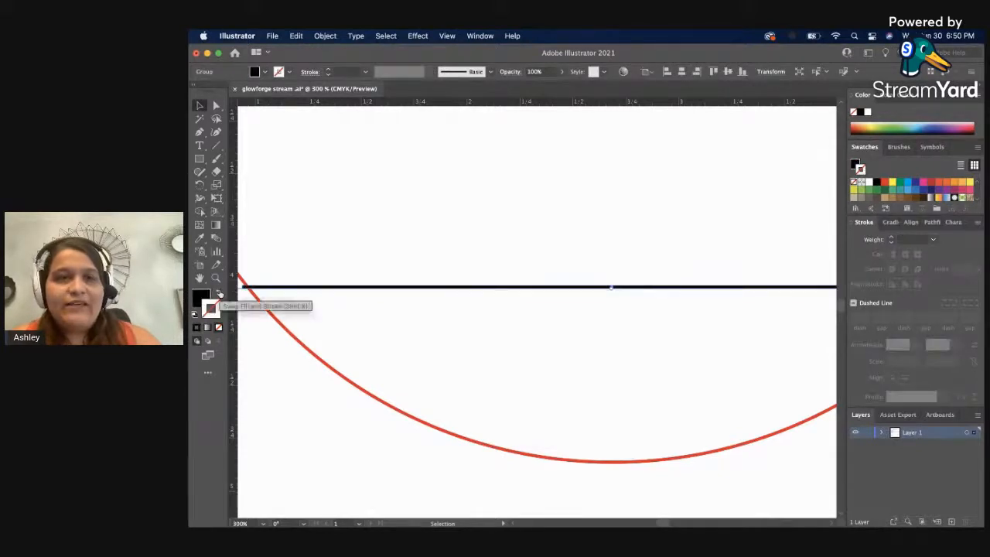
{"action": "left_click", "coordinate": [429, 263]}
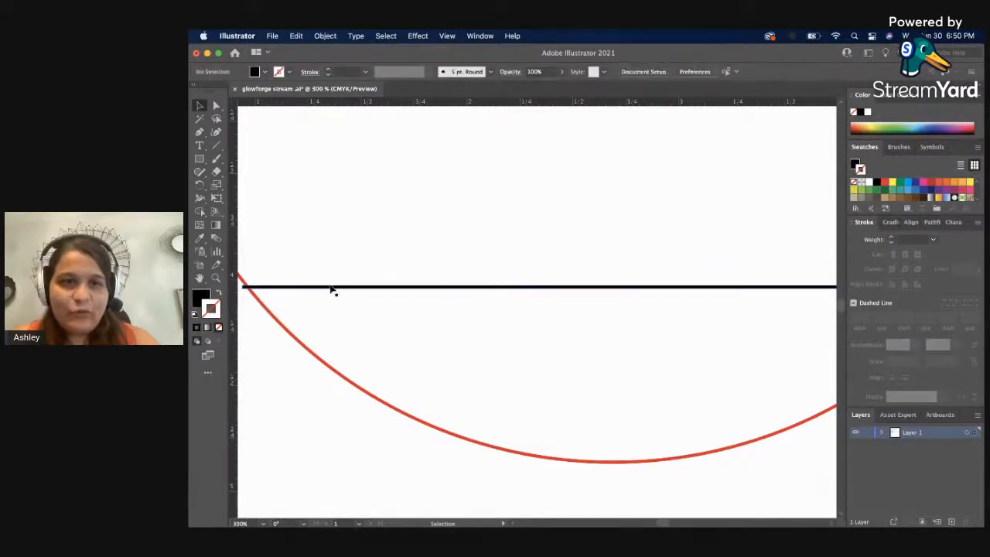
Draw a horizontal line about 1 in long above the circle's bottom line and give it a 1 pt stroke.
{"action": "left_click", "coordinate": [217, 145]}
{"action": "mouse_move", "coordinate": [295, 185]}
{"action": "left_mouse_down"}
{"action": "mouse_move", "coordinate": [466, 205]}
{"action": "mouse_move", "coordinate": [519, 186]}
{"action": "left_mouse_up"}
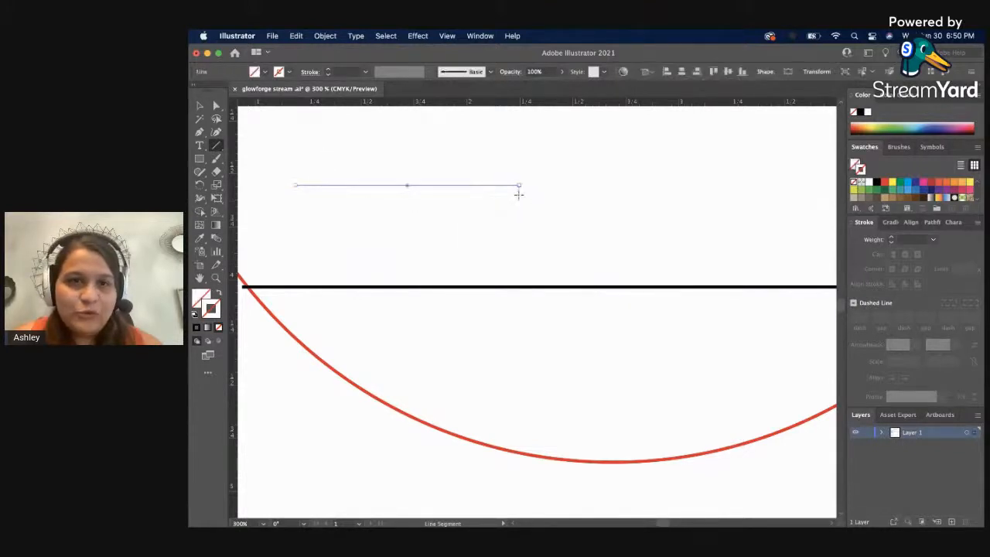
{"action": "left_click", "coordinate": [364, 72]}
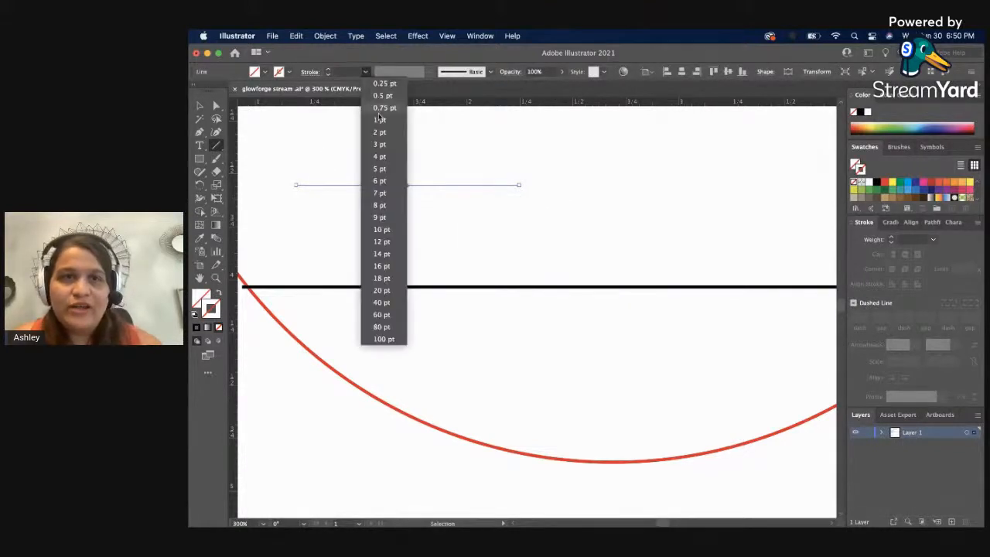
{"action": "left_click", "coordinate": [379, 120]}
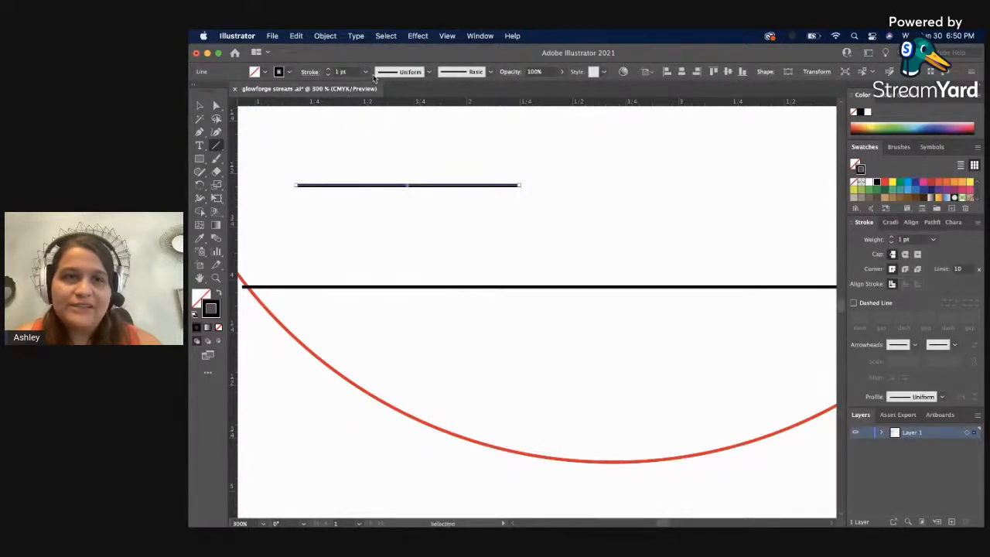
{"action": "key", "text": "v"}
{"action": "left_click", "coordinate": [382, 158]}
Duplicate the short 1 pt line twice directly below itself, leaving narrow gaps between the three lines.
{"action": "key", "text": "z"}
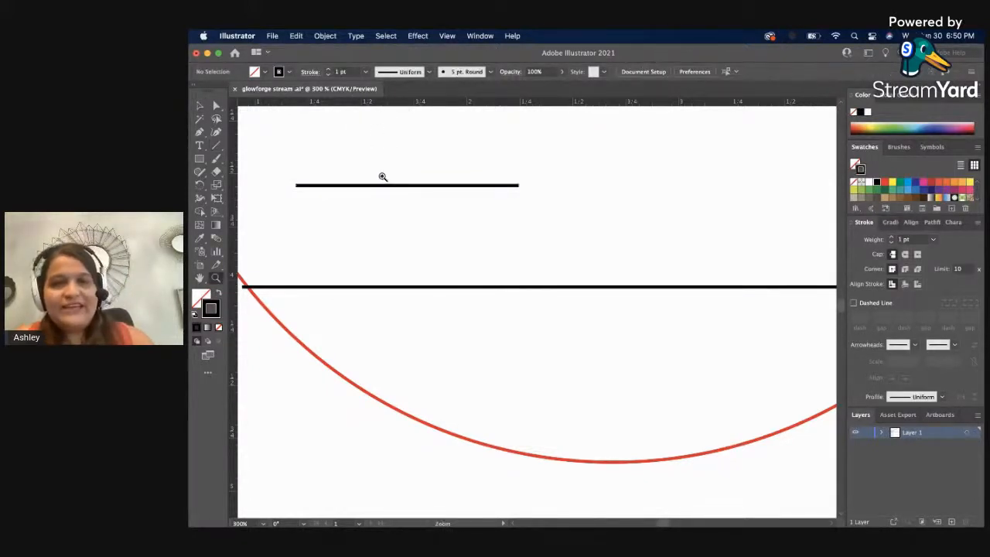
{"action": "left_click", "coordinate": [382, 177]}
{"action": "left_click", "coordinate": [533, 336]}
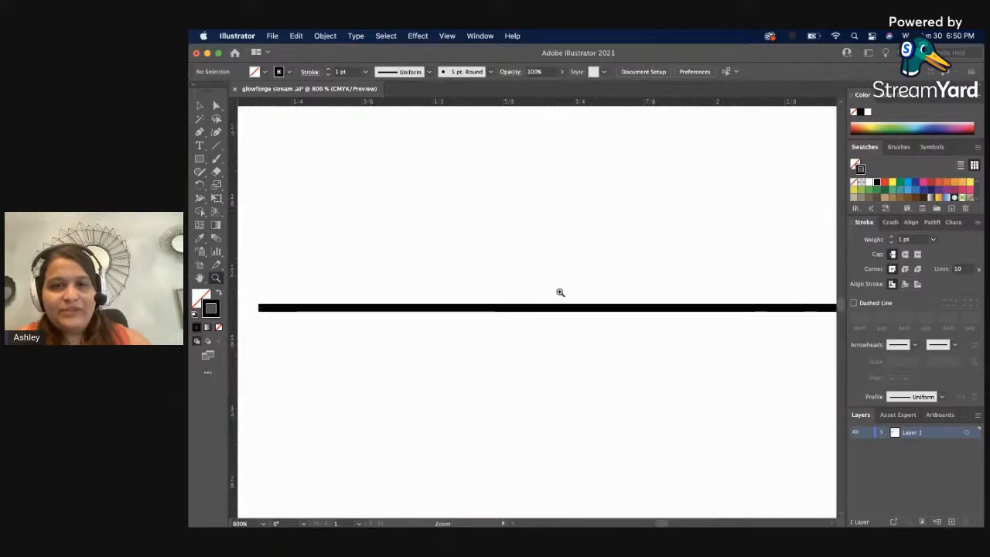
{"action": "left_click_drag", "start_coordinate": [378, 347], "coordinate": [427, 301]}
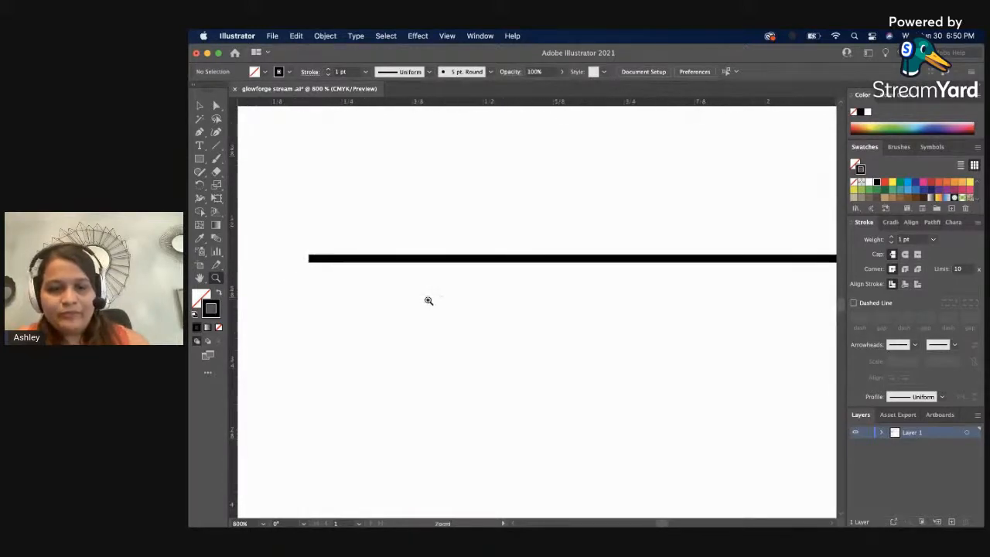
{"action": "key", "text": "v"}
{"action": "left_click_drag", "start_coordinate": [407, 264], "coordinate": [403, 280]}
{"action": "left_click", "coordinate": [418, 216]}
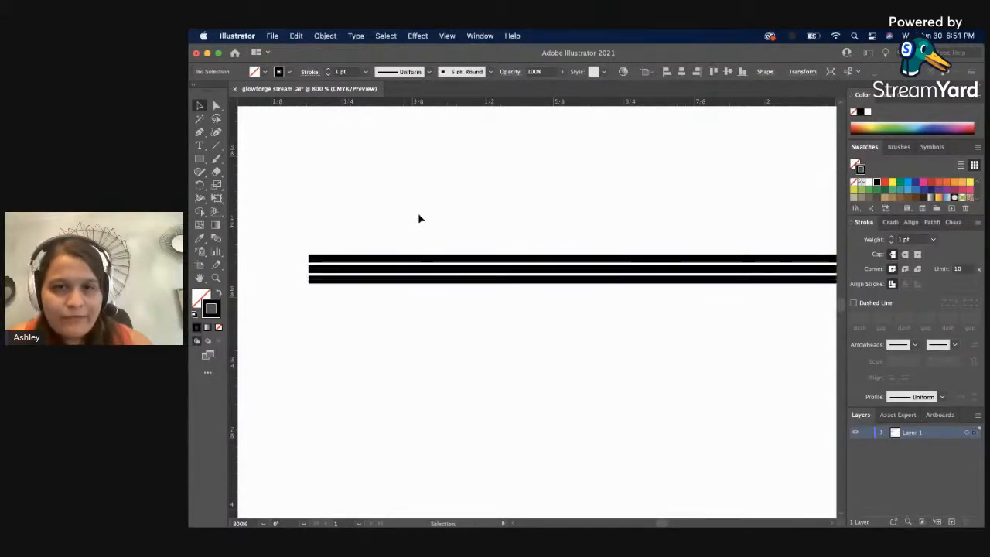
Move the middle and lower short lines up to close the gaps, so the three strokes form one thick bar.
{"action": "key", "text": "z"}
{"action": "left_click", "coordinate": [412, 335], "text": "alt"}
{"action": "left_click", "coordinate": [413, 334], "text": "alt"}
{"action": "left_click", "coordinate": [654, 266], "text": "alt"}
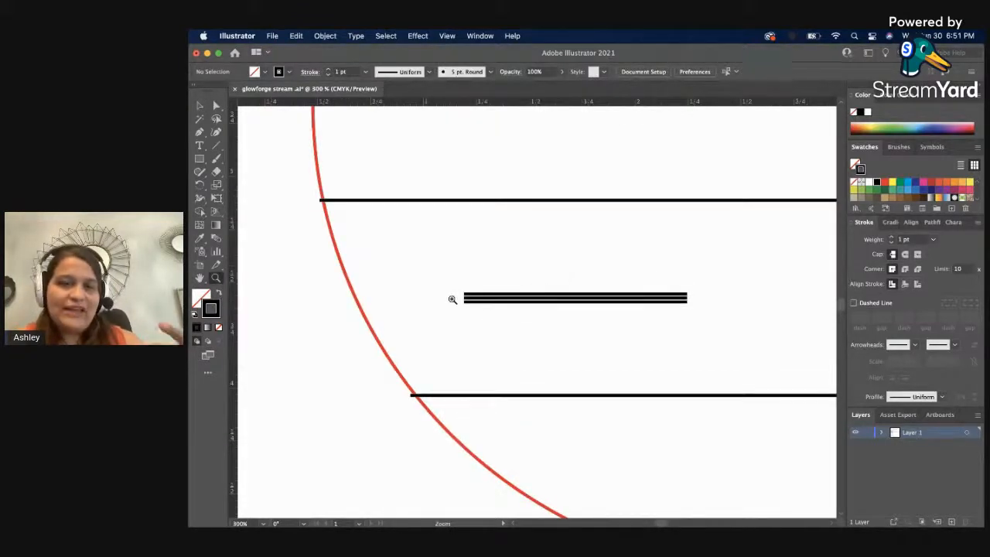
{"action": "left_click", "coordinate": [467, 300]}
{"action": "left_click_drag", "start_coordinate": [517, 305], "coordinate": [517, 305]}
{"action": "key", "text": "v"}
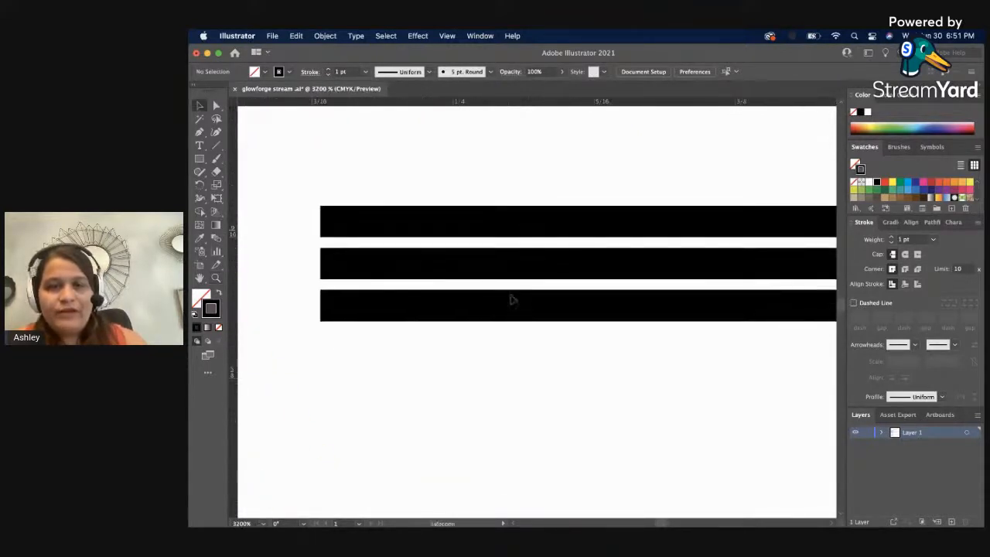
{"action": "double_click", "coordinate": [507, 265]}
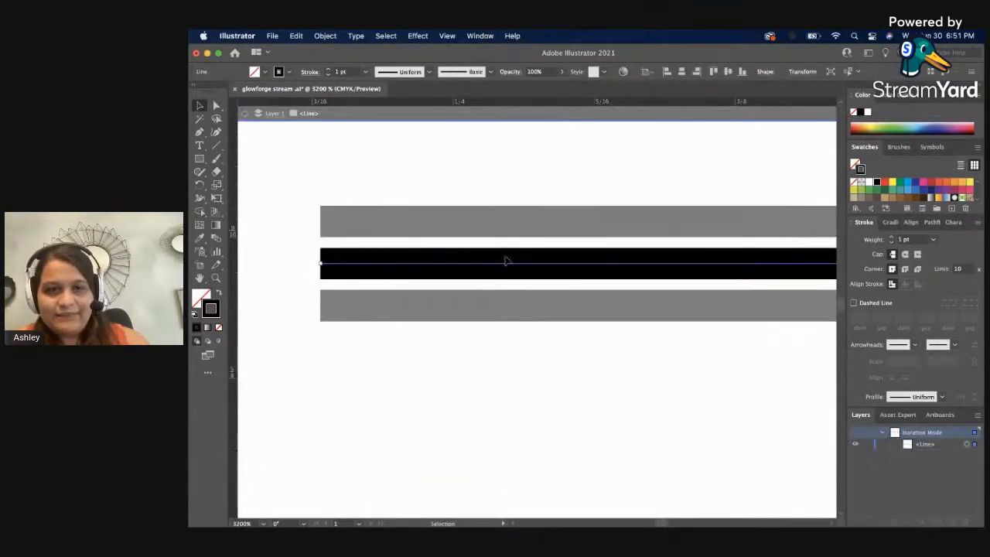
{"action": "double_click", "coordinate": [513, 185]}
{"action": "left_click_drag", "start_coordinate": [497, 257], "coordinate": [497, 248]}
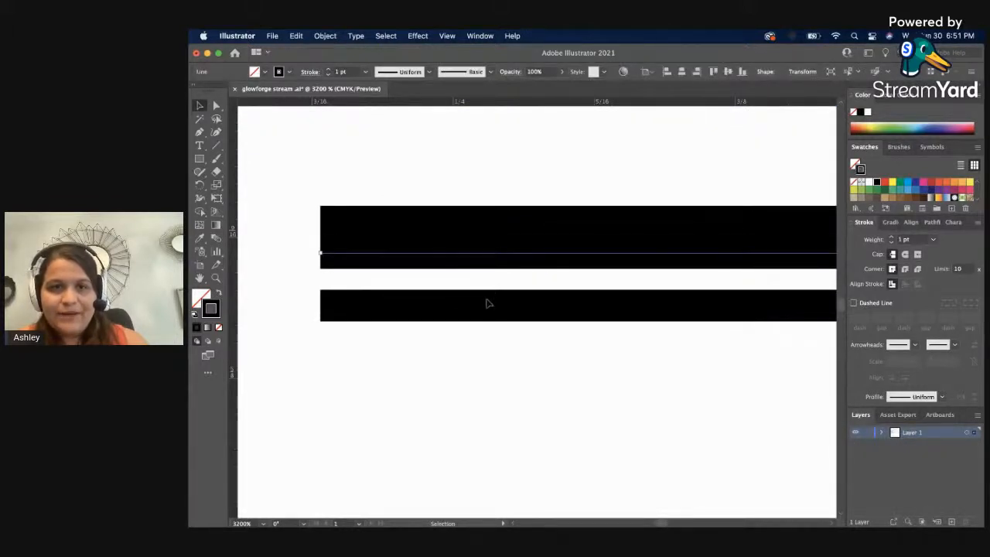
{"action": "left_click_drag", "start_coordinate": [487, 306], "coordinate": [485, 286]}
{"action": "left_click", "coordinate": [474, 345]}
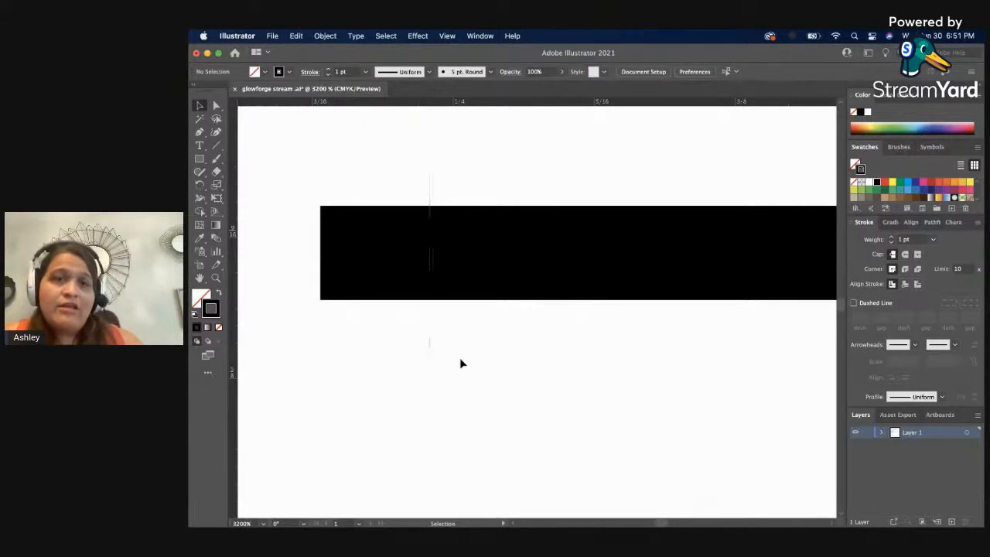
Delete the three stacked short lines.
{"action": "key", "text": "super+a"}
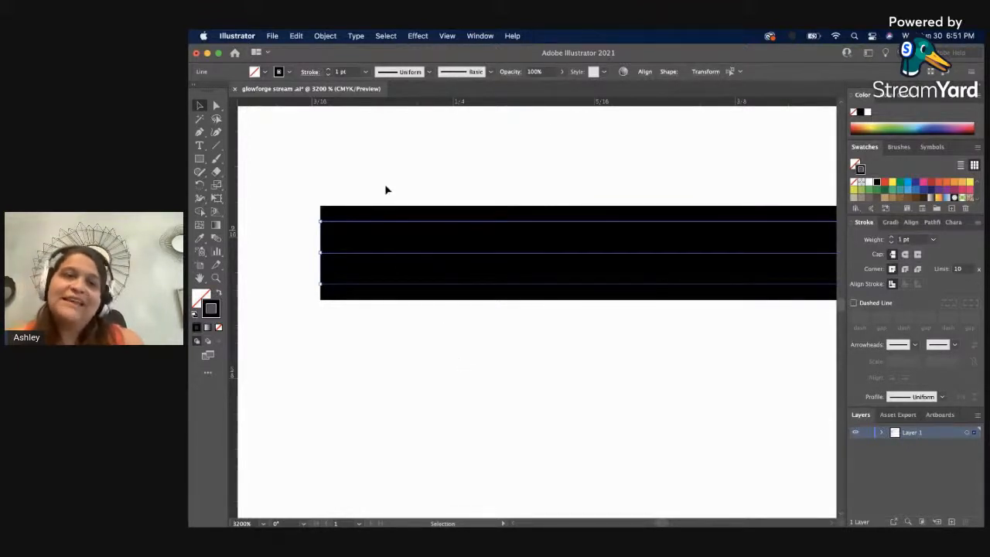
{"action": "left_click_drag", "start_coordinate": [386, 189], "coordinate": [418, 312]}
{"action": "key", "text": "Delete"}
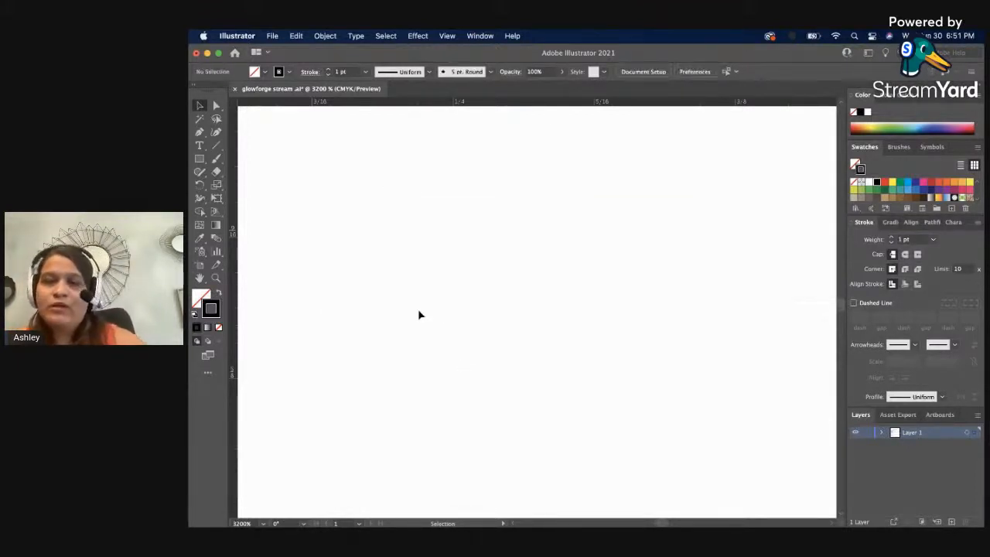
View the whole lined circle together with the neighbouring rectangles on the artboard.
{"action": "key", "text": "z"}
{"action": "left_click", "coordinate": [408, 303], "text": "alt"}
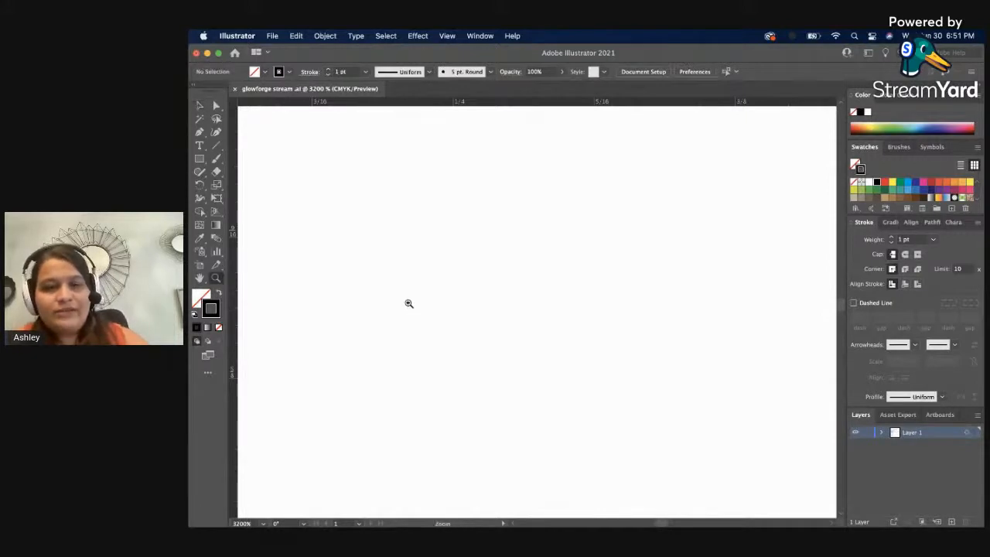
{"action": "left_click", "coordinate": [444, 319], "text": "alt"}
{"action": "left_click", "coordinate": [578, 299], "text": "alt"}
{"action": "left_click", "coordinate": [578, 299], "text": "alt"}
{"action": "left_click", "coordinate": [578, 300], "text": "alt"}
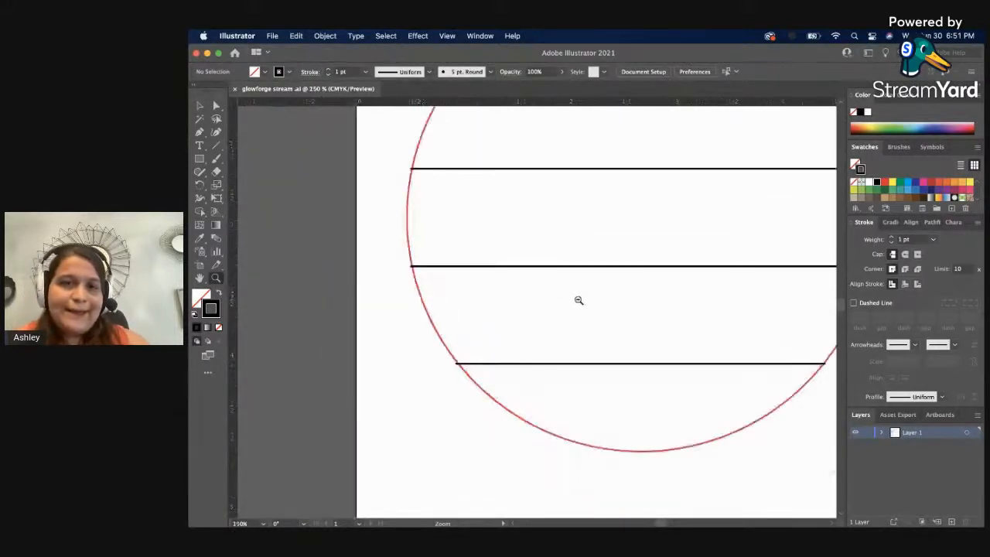
{"action": "left_click", "coordinate": [568, 278], "text": "alt"}
{"action": "left_click", "coordinate": [559, 230], "text": "alt"}
{"action": "key", "text": "v"}
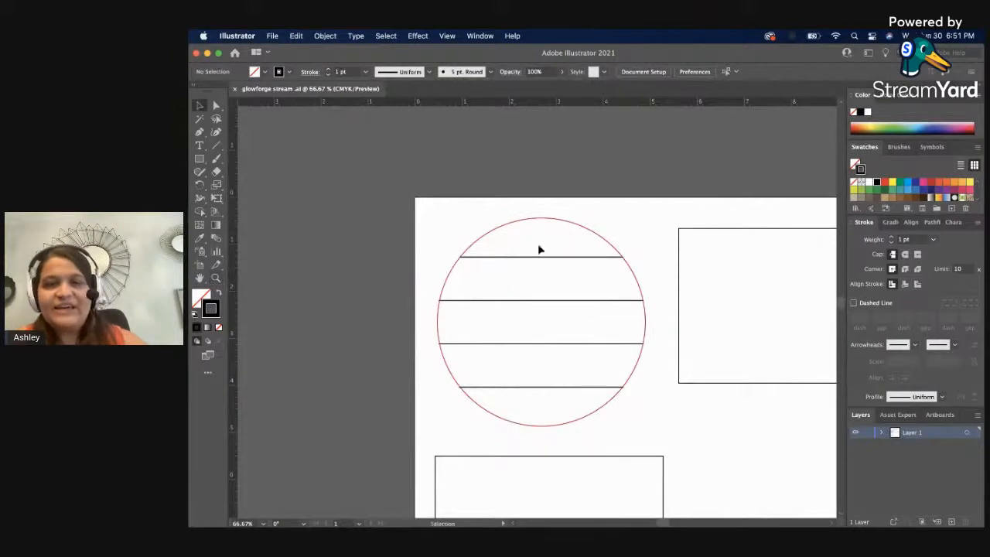
Group the red circle with its four lines and scale the group proportionally to a width of 4 in.
{"action": "left_click_drag", "start_coordinate": [461, 247], "coordinate": [528, 356]}
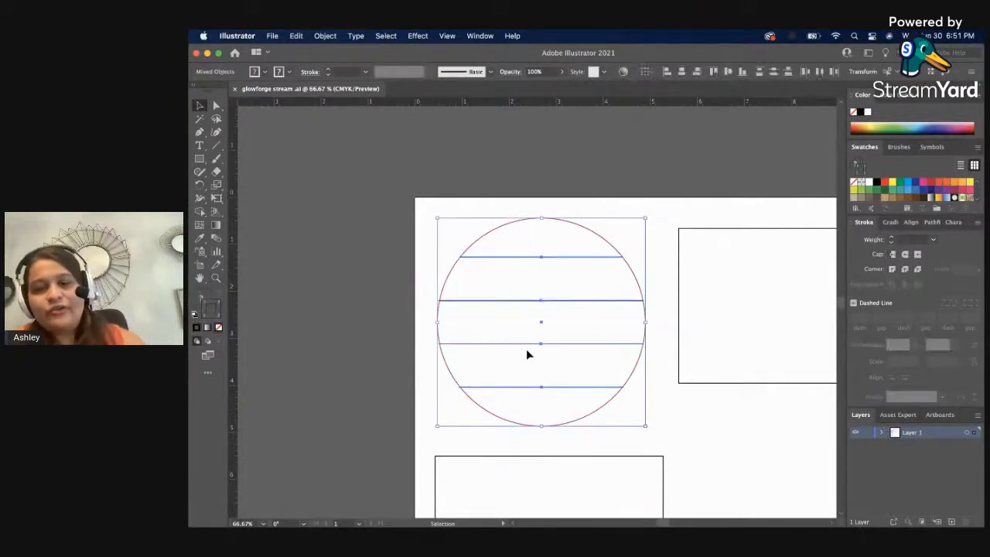
{"action": "left_click", "coordinate": [368, 325]}
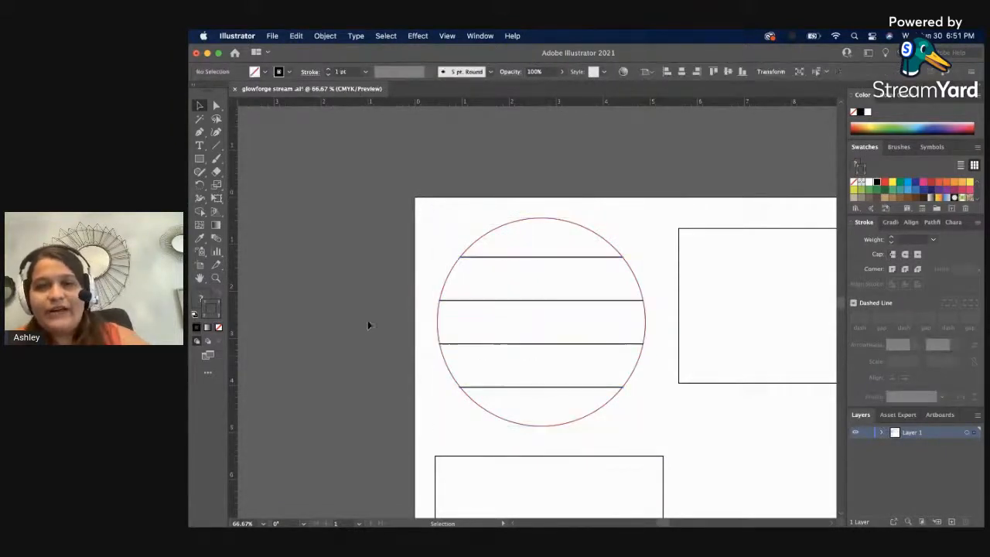
{"action": "left_click", "coordinate": [480, 237]}
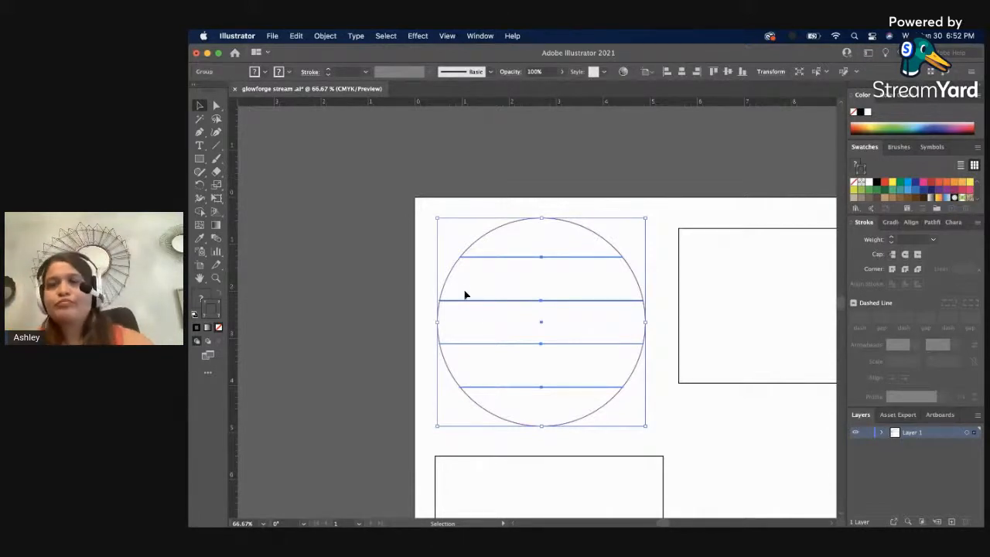
{"action": "left_click", "coordinate": [769, 73]}
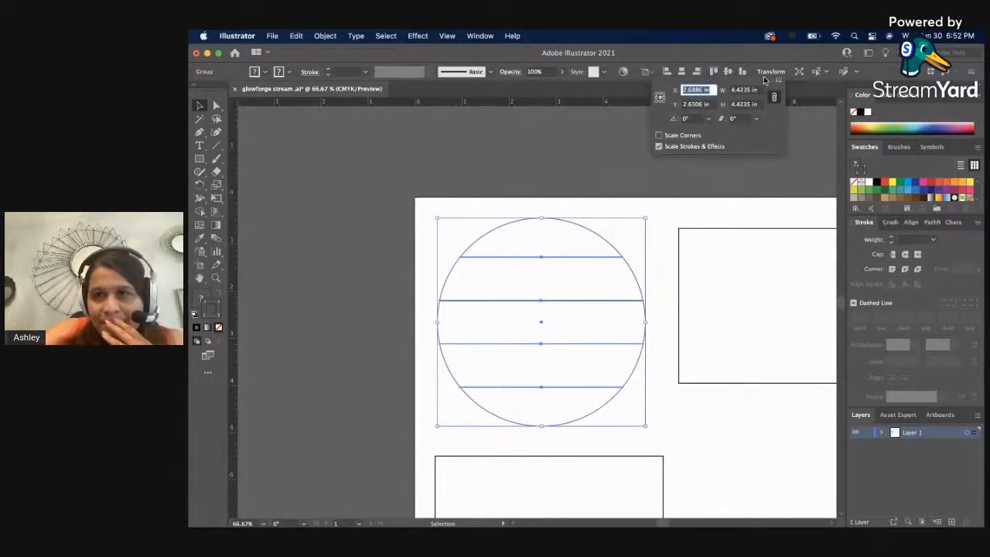
{"action": "left_click", "coordinate": [748, 91]}
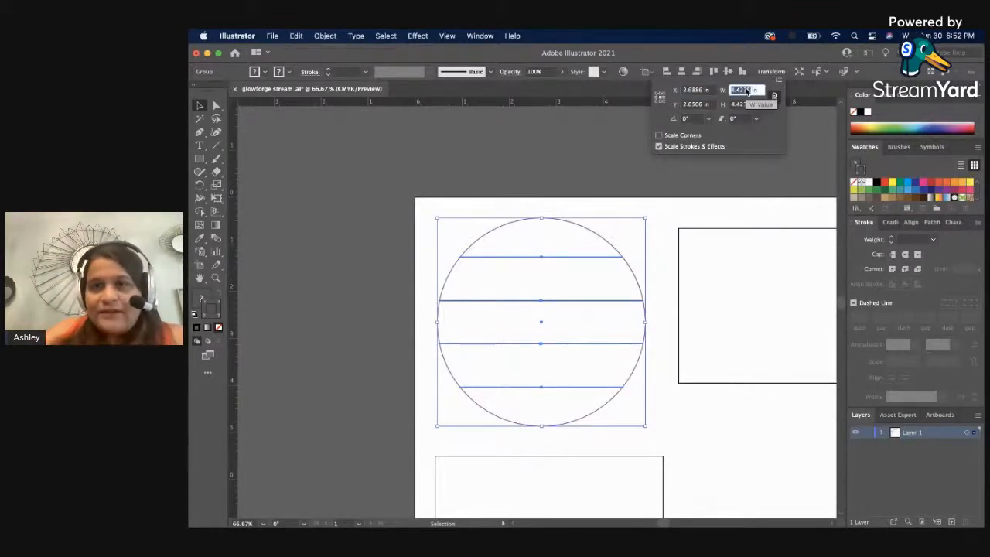
{"action": "type", "text": "4 in"}
{"action": "key", "text": "Return"}
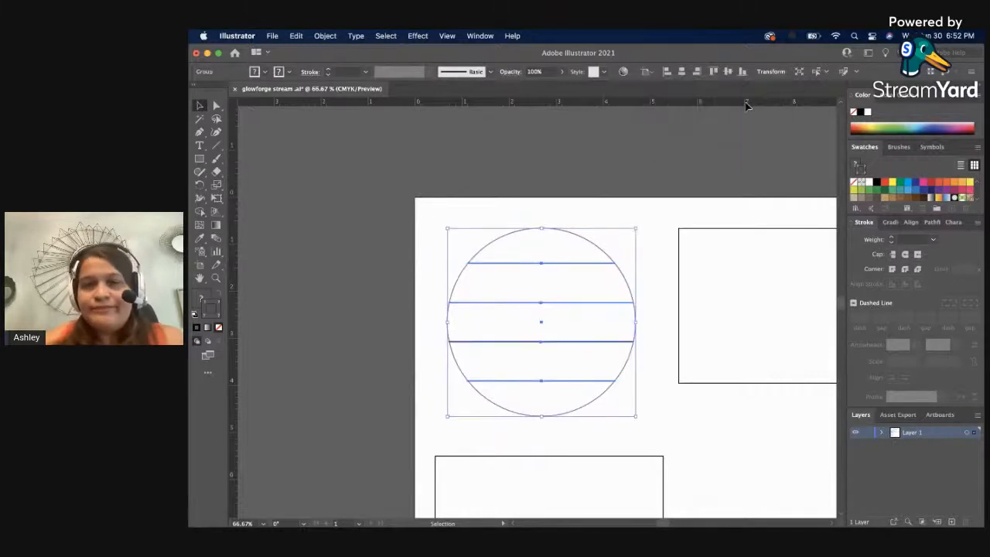
{"action": "left_click", "coordinate": [662, 188]}
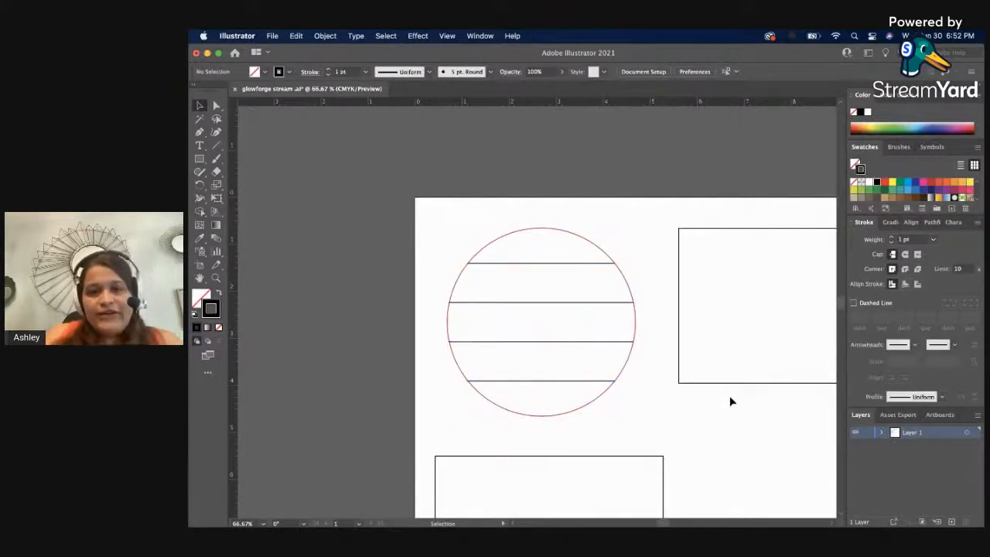
Scale the black rectangle beside the circle proportionally to a width of 5 in.
{"action": "key", "text": "space"}
{"action": "left_click_drag", "start_coordinate": [731, 395], "coordinate": [564, 316]}
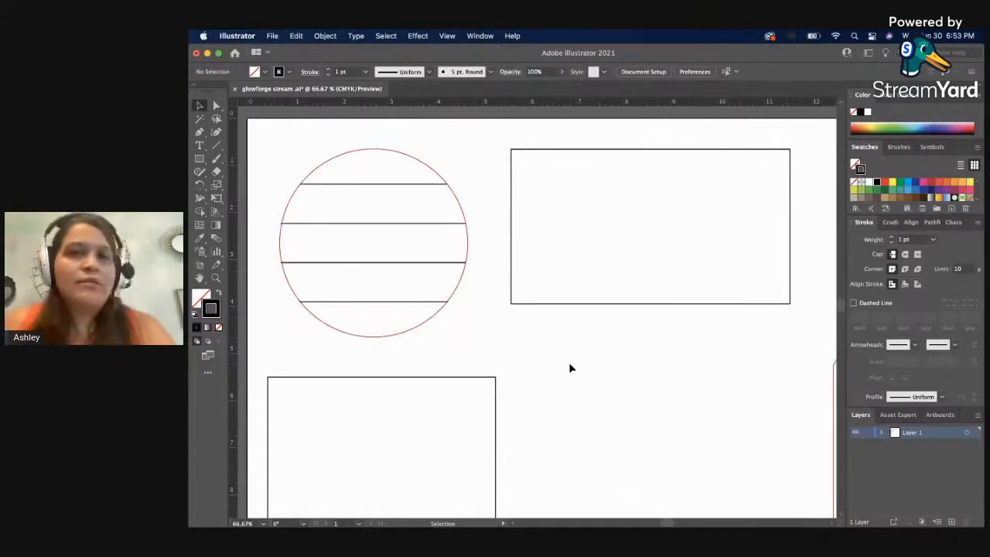
{"action": "left_click", "coordinate": [629, 304]}
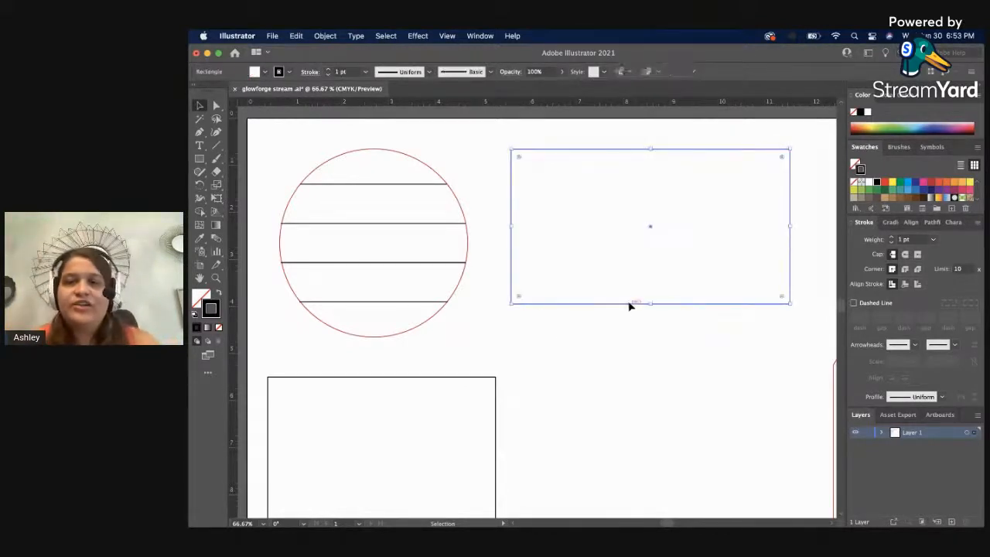
{"action": "left_click", "coordinate": [799, 71]}
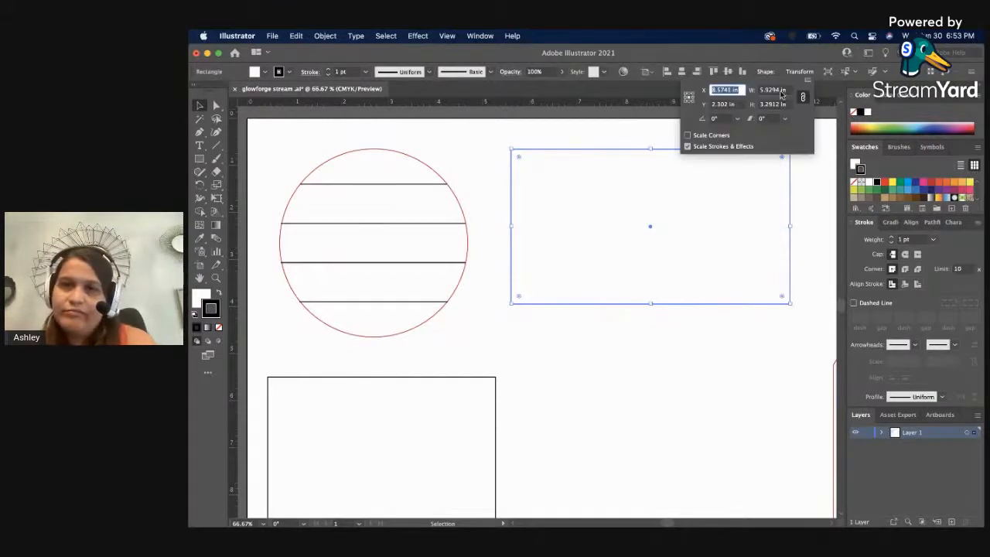
{"action": "left_click", "coordinate": [773, 90]}
{"action": "type", "text": "5"}
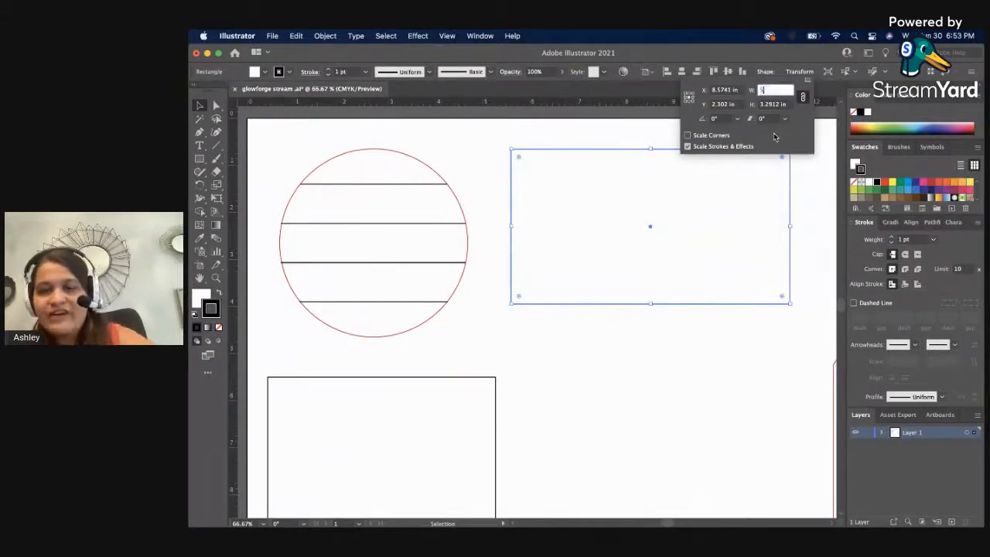
{"action": "key", "text": "Return"}
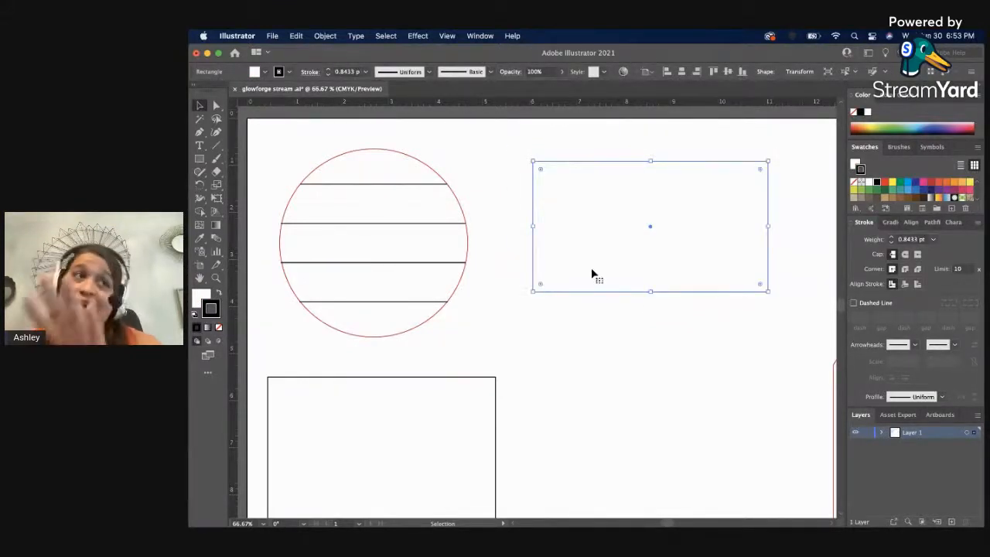
{"action": "left_click", "coordinate": [687, 331]}
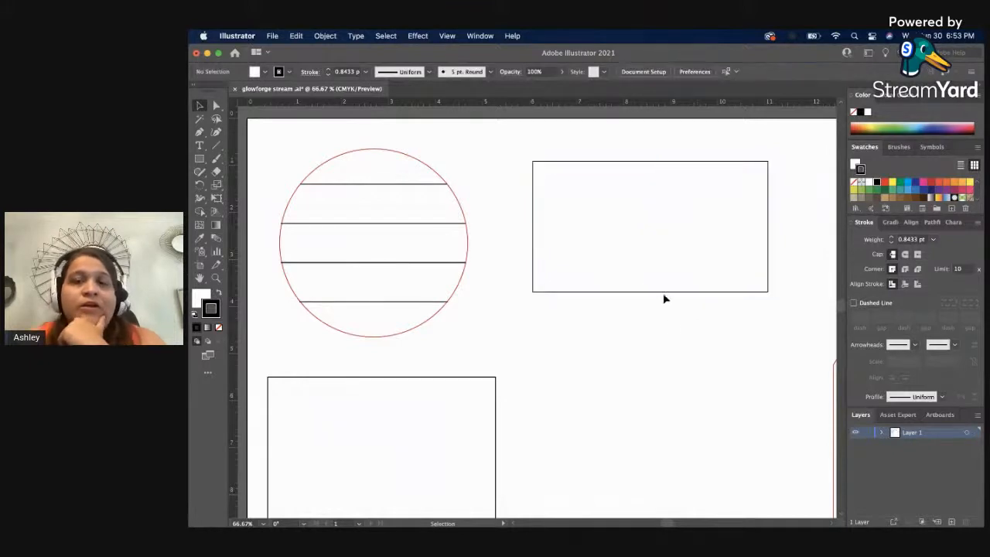
{"action": "left_click", "coordinate": [665, 294]}
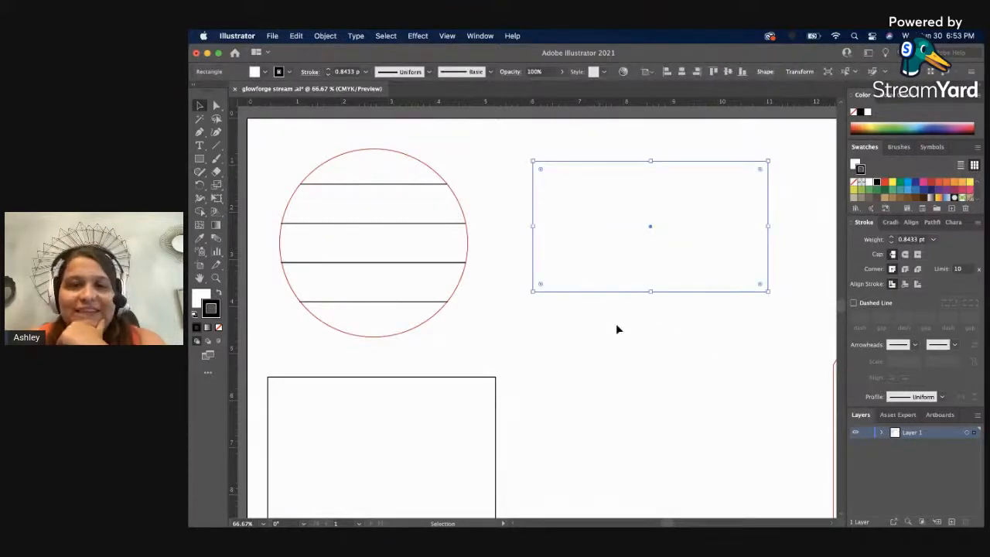
{"action": "left_click", "coordinate": [354, 36]}
{"action": "mouse_move", "coordinate": [337, 36]}
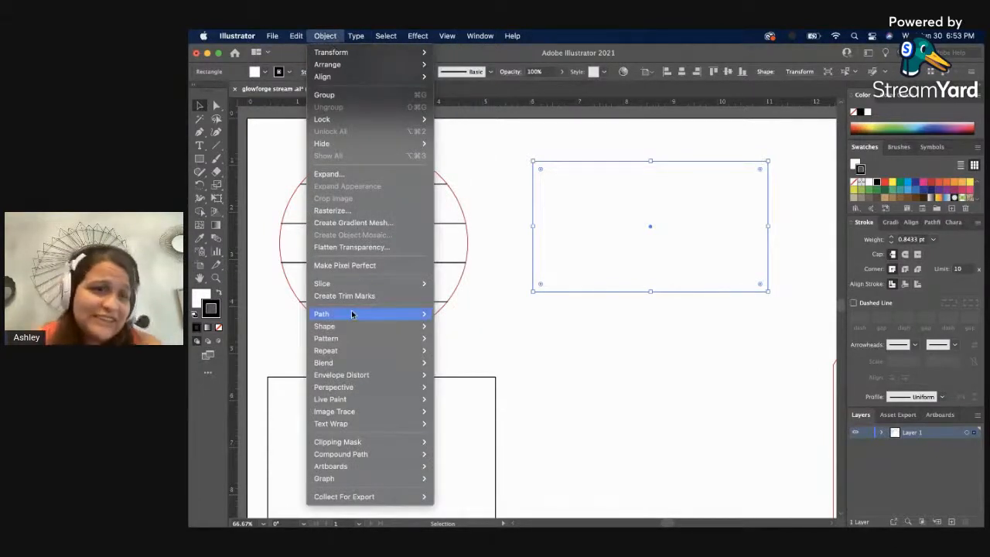
{"action": "mouse_move", "coordinate": [354, 314]}
{"action": "left_click", "coordinate": [495, 356]}
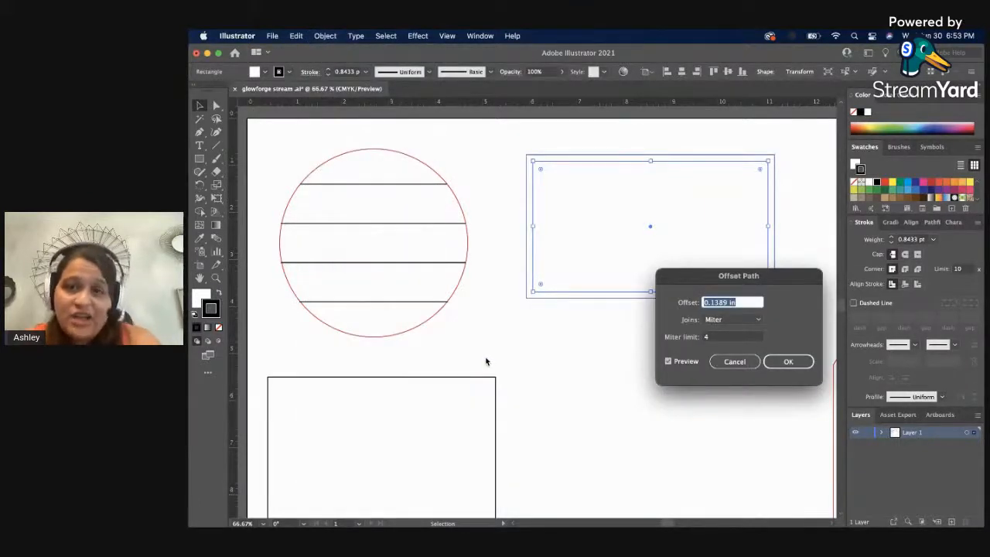
{"action": "left_click", "coordinate": [731, 361]}
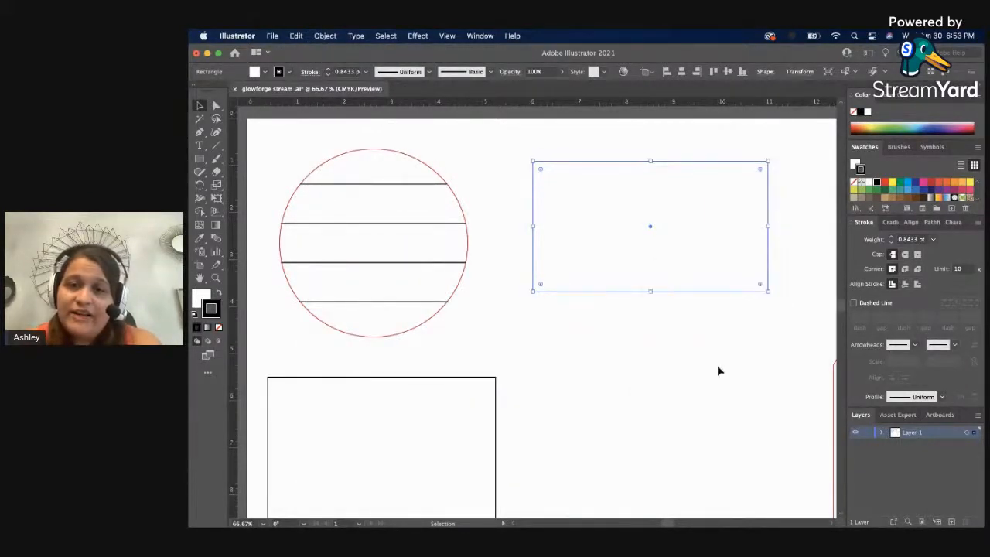
Change the ruler units to points.
{"action": "right_click", "coordinate": [691, 110]}
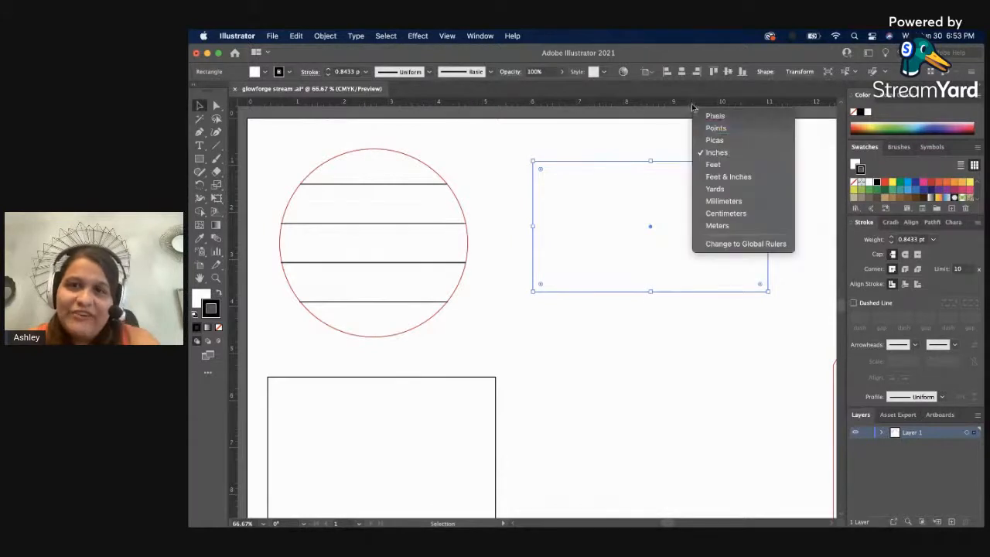
{"action": "left_click", "coordinate": [747, 126]}
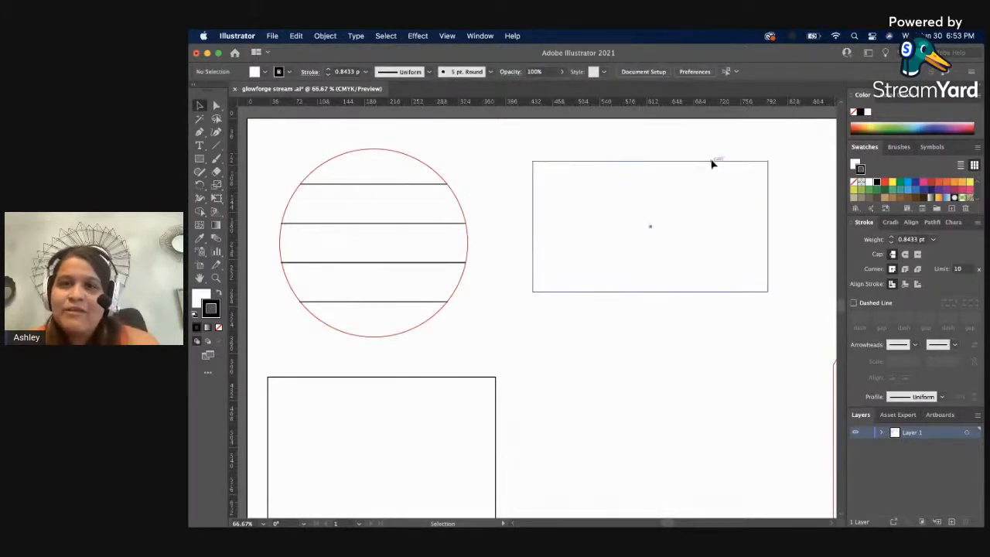
Remove the fill from the rectangle beside the circle and give it a red stroke.
{"action": "left_click", "coordinate": [710, 162]}
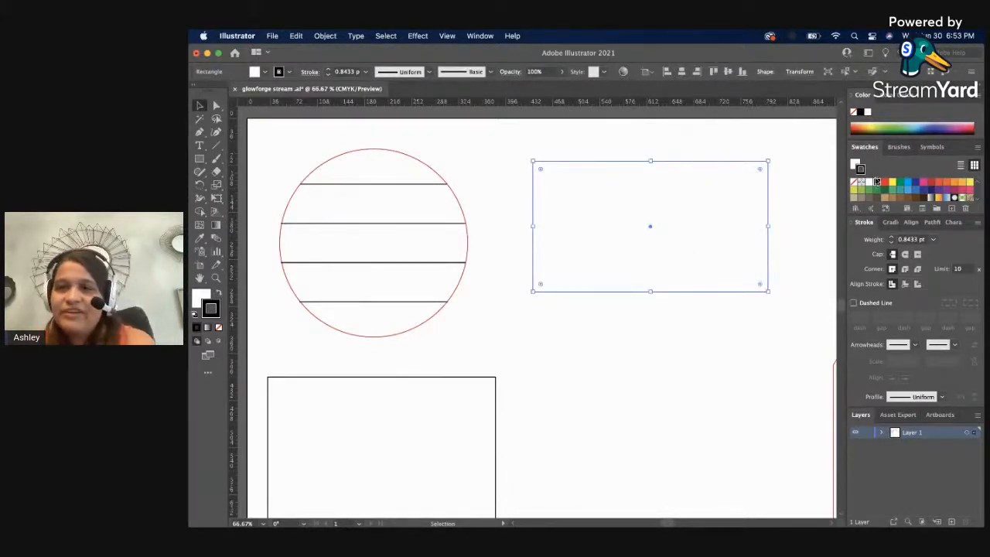
{"action": "left_click", "coordinate": [218, 327]}
{"action": "left_click", "coordinate": [216, 312]}
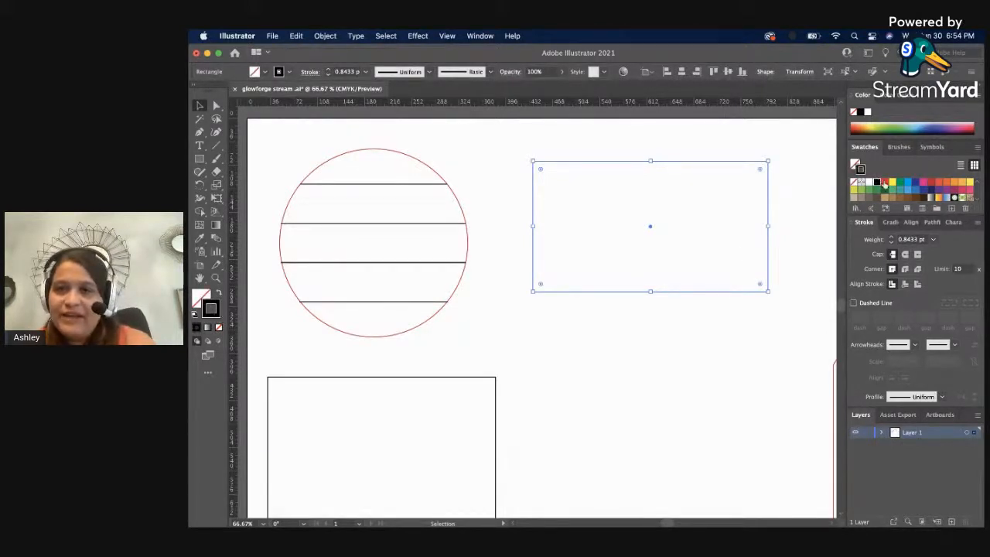
{"action": "left_click", "coordinate": [884, 183]}
{"action": "left_click", "coordinate": [794, 209]}
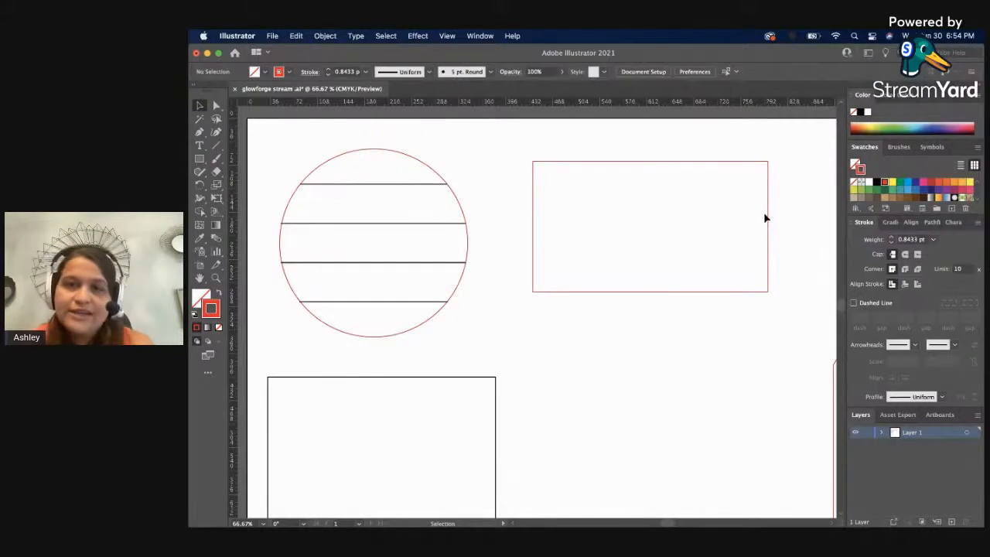
Create an inner outline of the red rectangle with Offset Path at -8 pt, using miter joins and a miter limit of 4.
{"action": "left_click", "coordinate": [768, 211]}
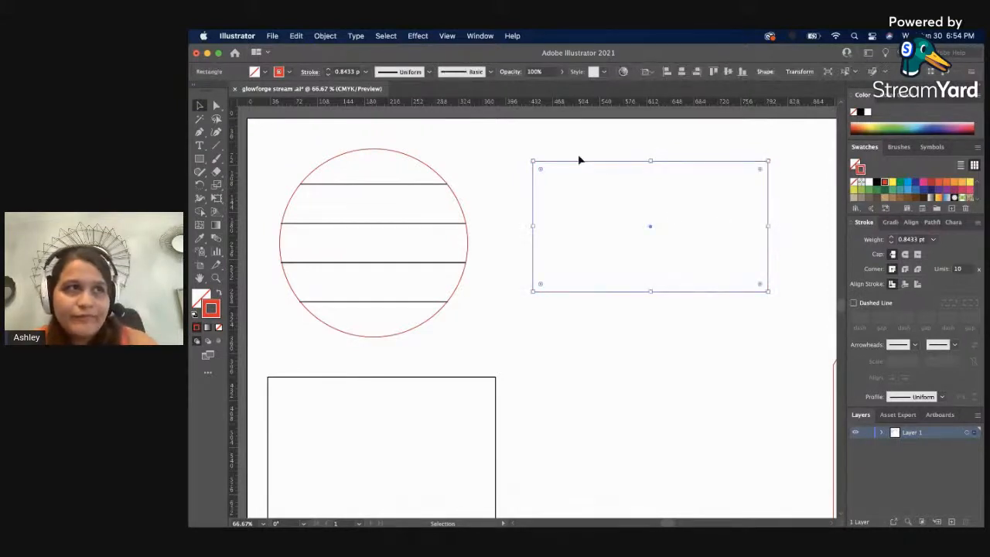
{"action": "left_click", "coordinate": [324, 35]}
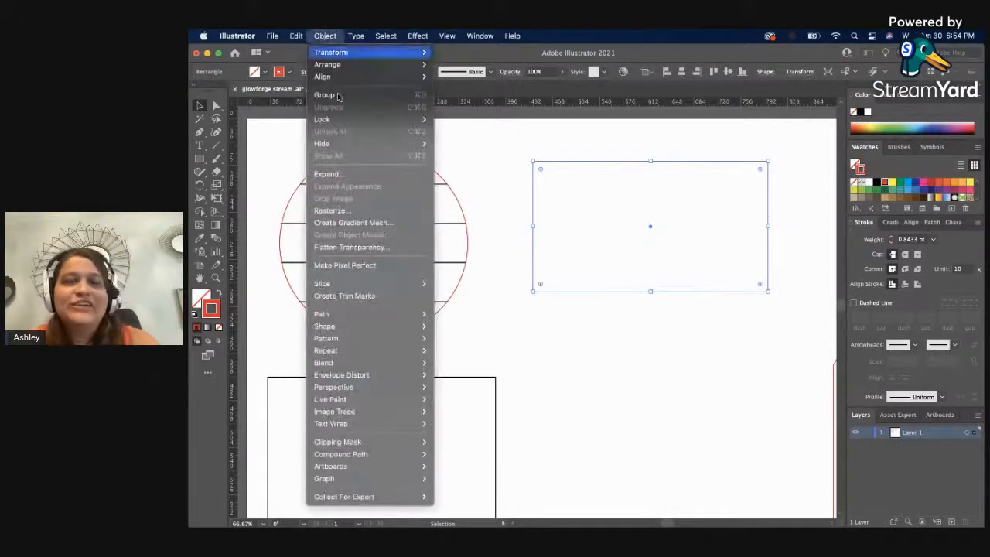
{"action": "mouse_move", "coordinate": [387, 314]}
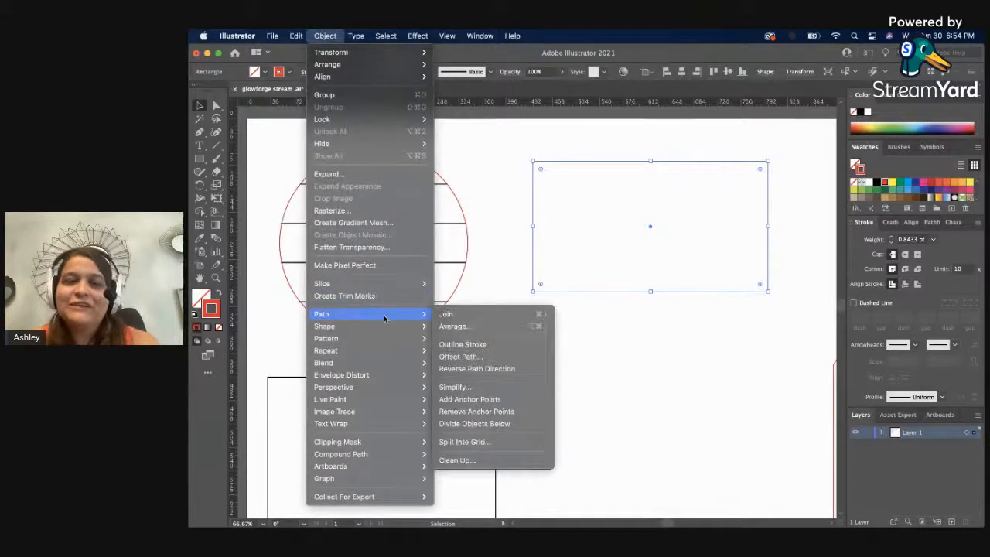
{"action": "left_click", "coordinate": [498, 356]}
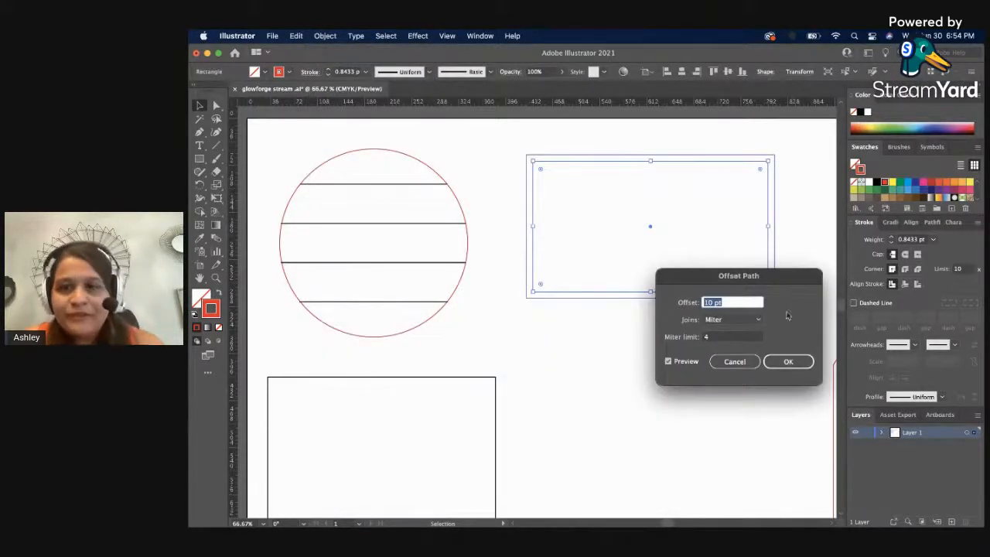
{"action": "left_click_drag", "start_coordinate": [797, 281], "coordinate": [736, 330]}
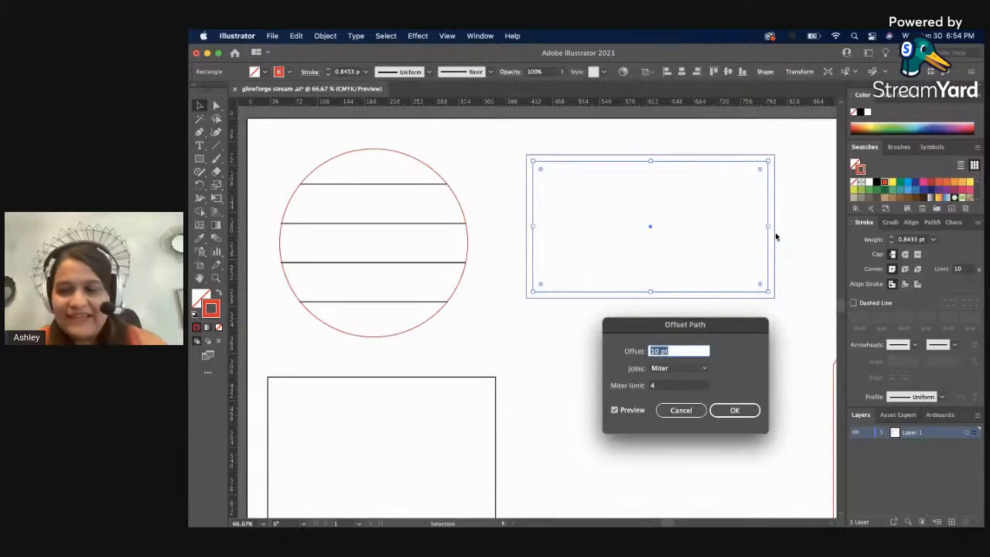
{"action": "type", "text": "-1"}
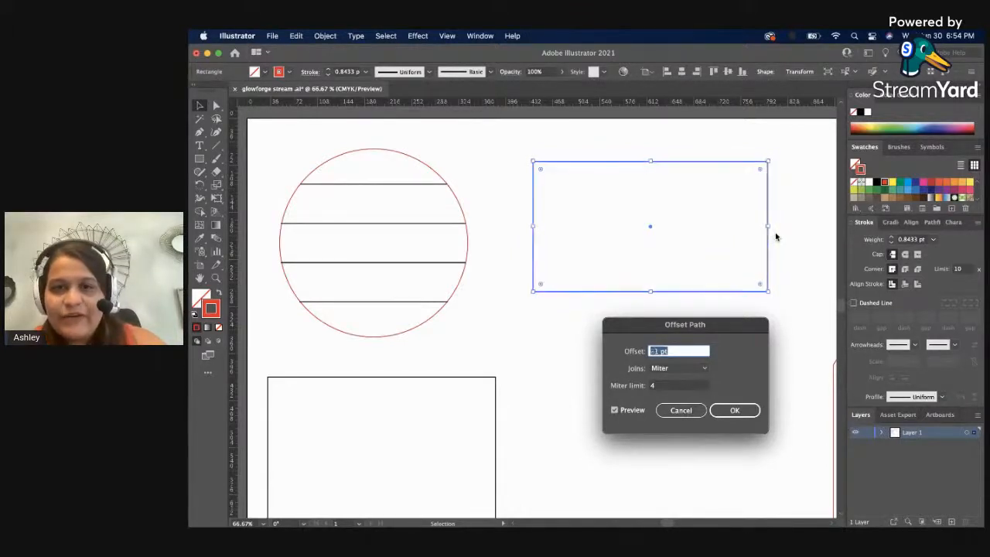
{"action": "key", "text": "Down"}
{"action": "key", "text": "Down"}
{"action": "key", "text": "Down"}
{"action": "key", "text": "Down"}
{"action": "key", "text": "Down"}
{"action": "key", "text": "Down"}
{"action": "key", "text": "Down"}
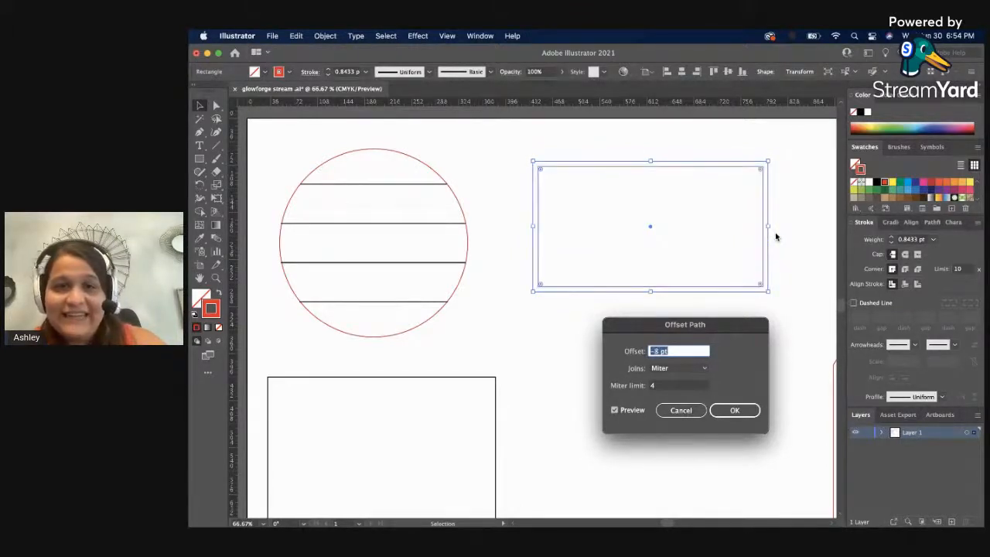
{"action": "key", "text": "Down"}
{"action": "key", "text": "Down"}
{"action": "key", "text": "Down"}
{"action": "key", "text": "Down"}
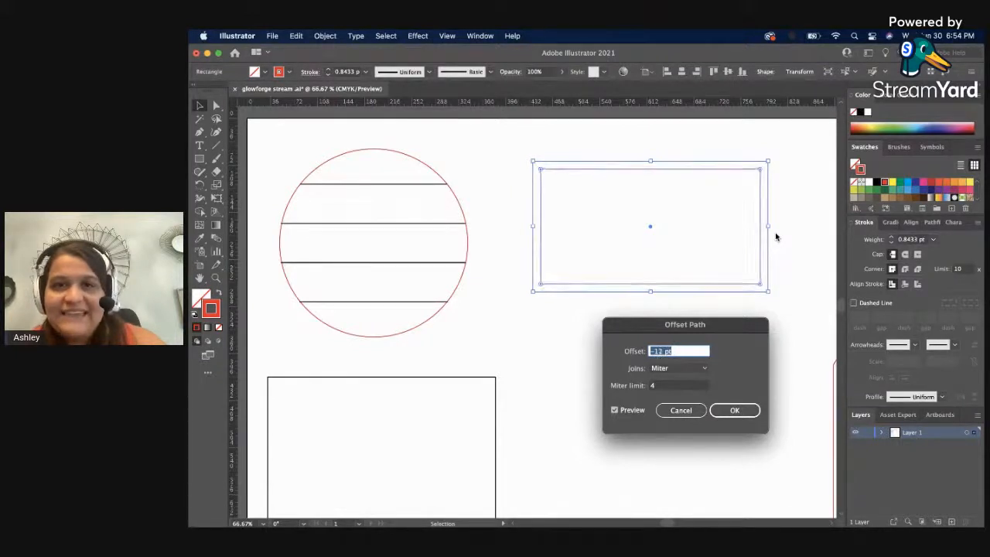
{"action": "key", "text": "Down"}
{"action": "key", "text": "Down"}
{"action": "key", "text": "Down"}
{"action": "key", "text": "Down"}
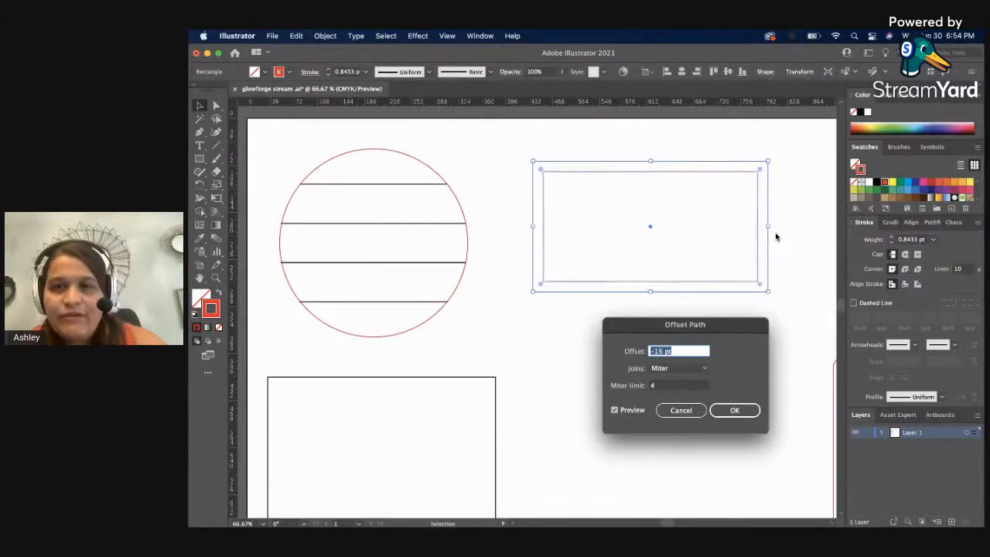
{"action": "key", "text": "Up"}
{"action": "key", "text": "Up"}
{"action": "key", "text": "Up"}
{"action": "key", "text": "Up"}
{"action": "key", "text": "Up"}
{"action": "key", "text": "Up"}
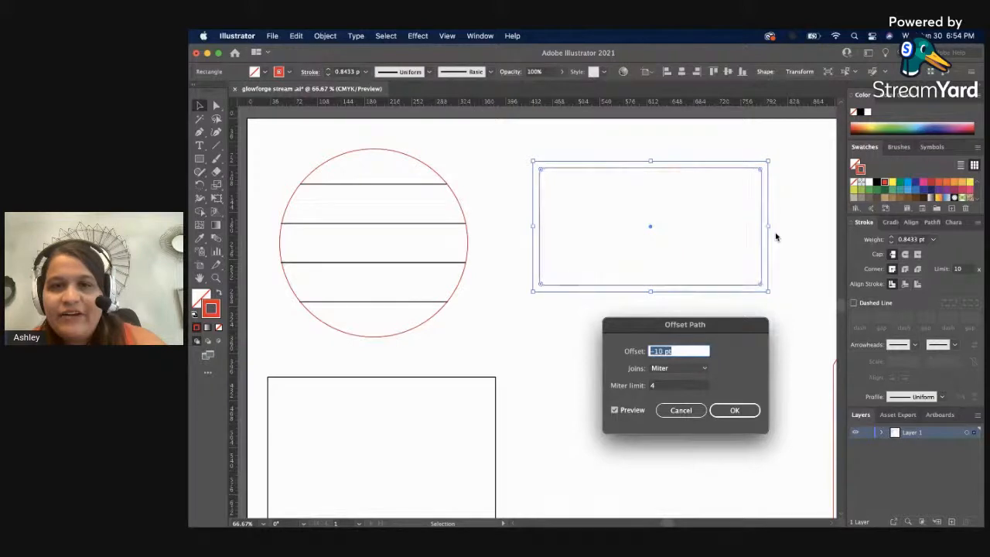
{"action": "key", "text": "Up"}
{"action": "key", "text": "Up"}
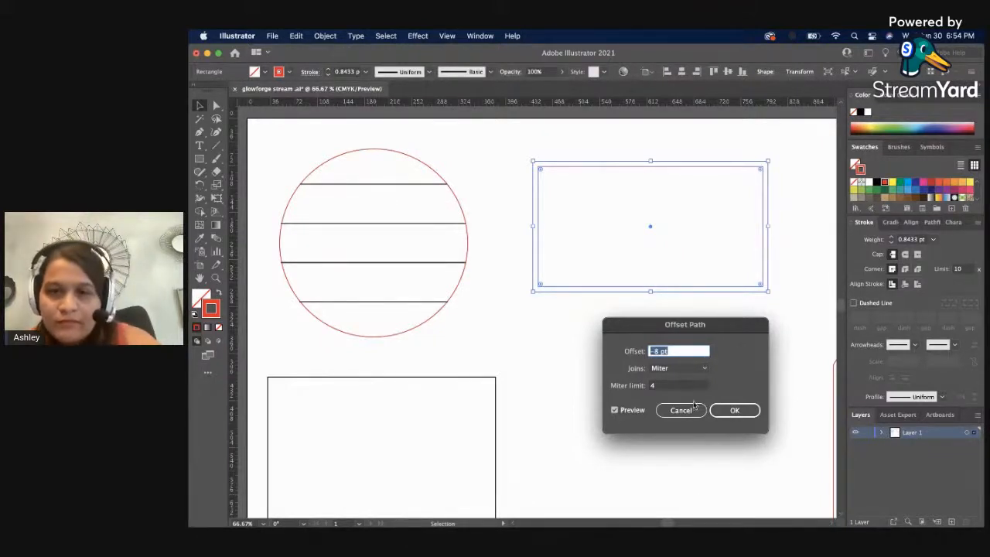
{"action": "left_click", "coordinate": [733, 409]}
{"action": "left_click", "coordinate": [728, 396]}
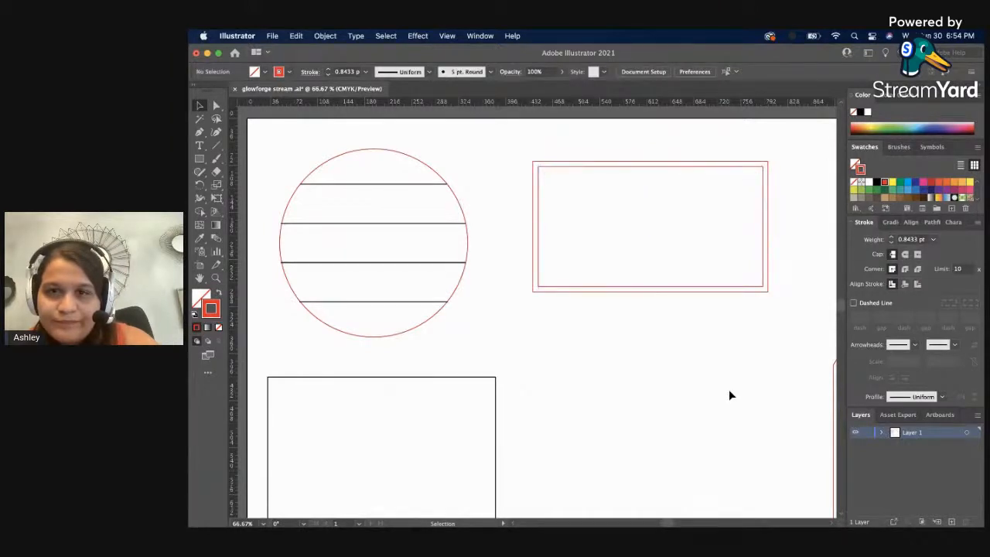
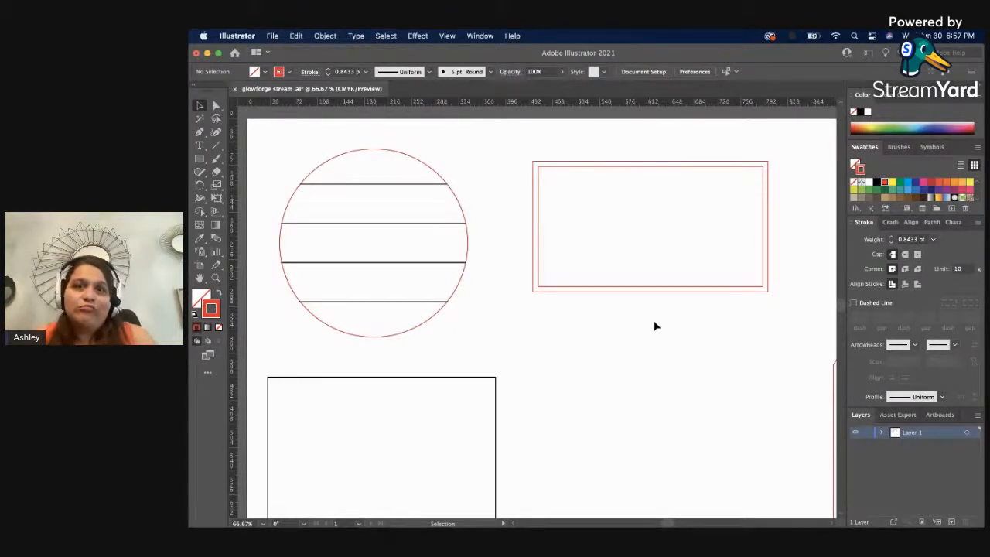
Duplicate the outer red rectangle and place the copy directly below the original, keeping their sides aligned.
{"action": "key", "text": "z"}
{"action": "left_click", "coordinate": [705, 288]}
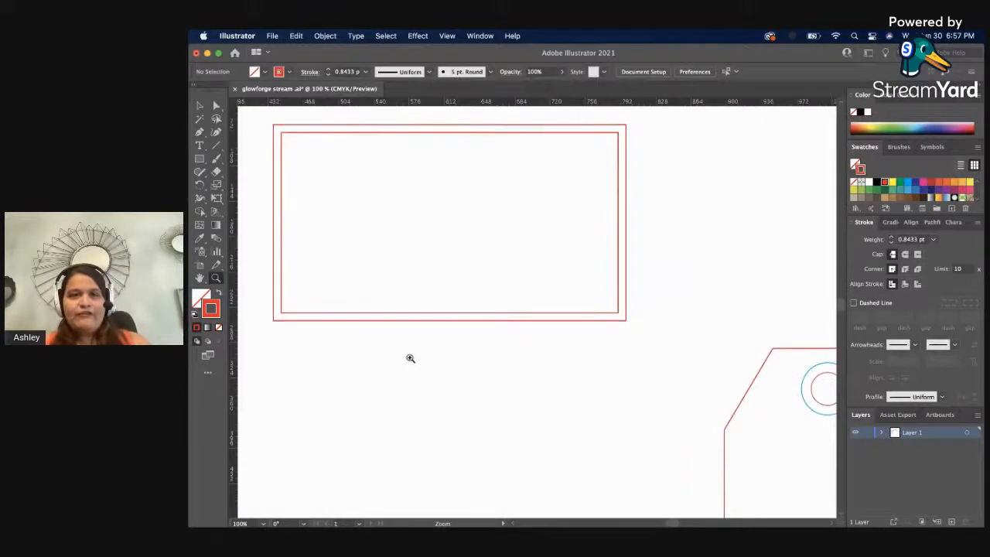
{"action": "scroll", "coordinate": [425, 294], "scroll_direction": "left", "scroll_amount": 4}
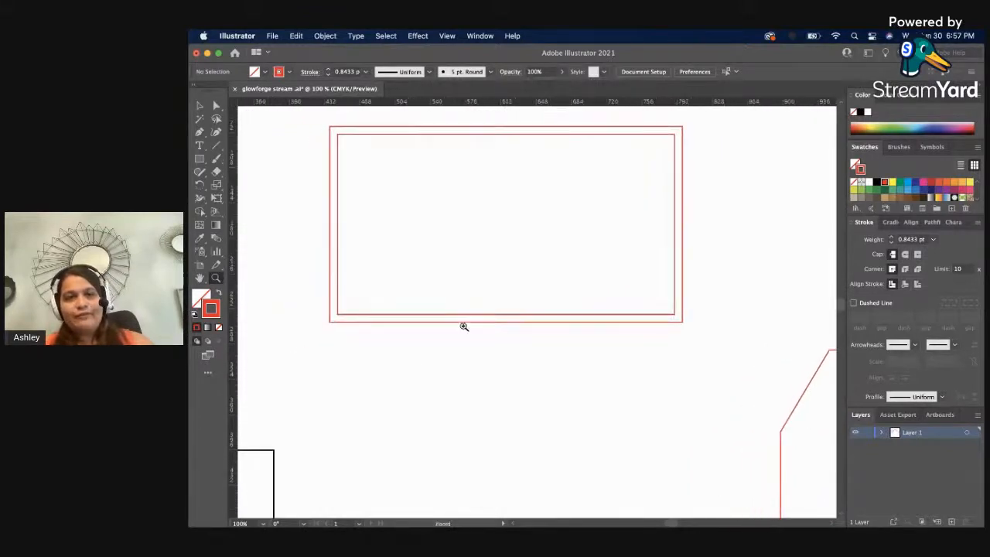
{"action": "key", "text": "v"}
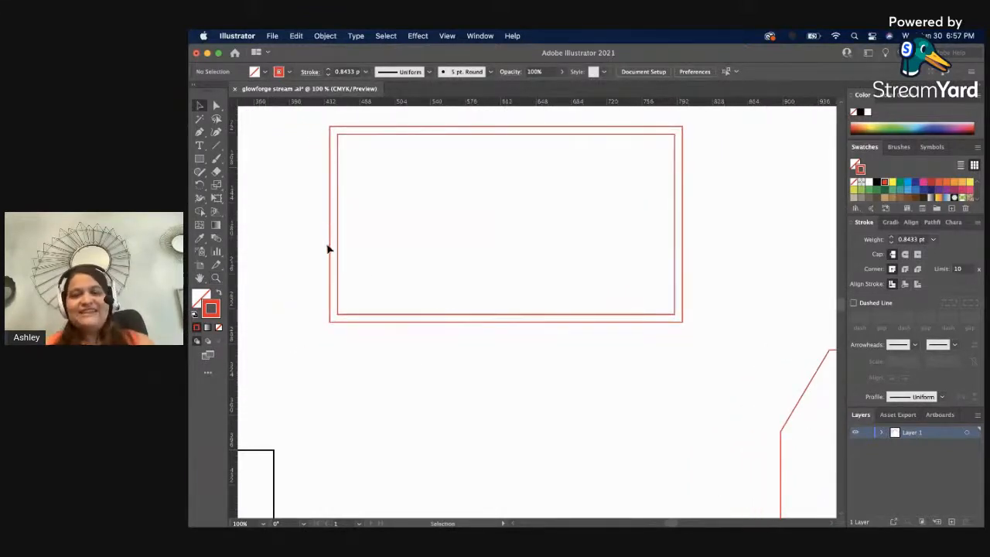
{"action": "left_click", "coordinate": [683, 181]}
{"action": "left_click_drag", "start_coordinate": [682, 181], "coordinate": [684, 392]}
{"action": "left_click", "coordinate": [717, 407]}
{"action": "scroll", "coordinate": [717, 407], "scroll_direction": "down", "scroll_amount": 3}
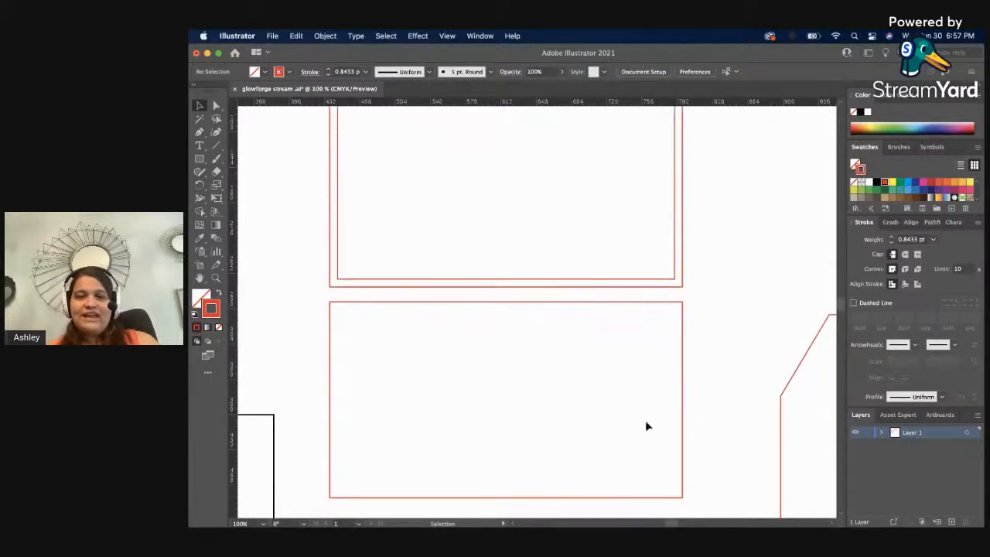
{"action": "key", "text": "z"}
{"action": "left_click", "coordinate": [606, 403], "text": "alt"}
{"action": "scroll", "coordinate": [439, 438], "scroll_direction": "up", "scroll_amount": 4}
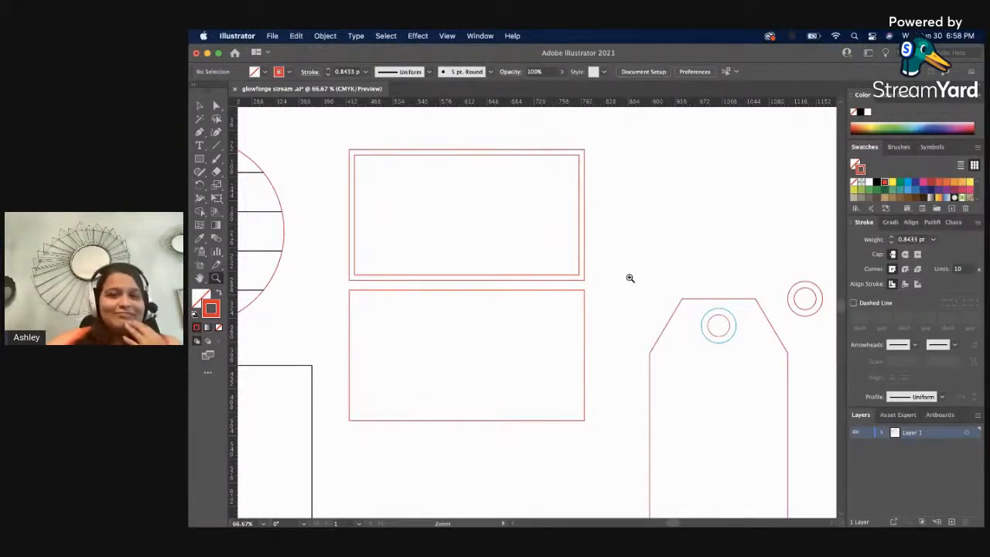
{"action": "key", "text": "v"}
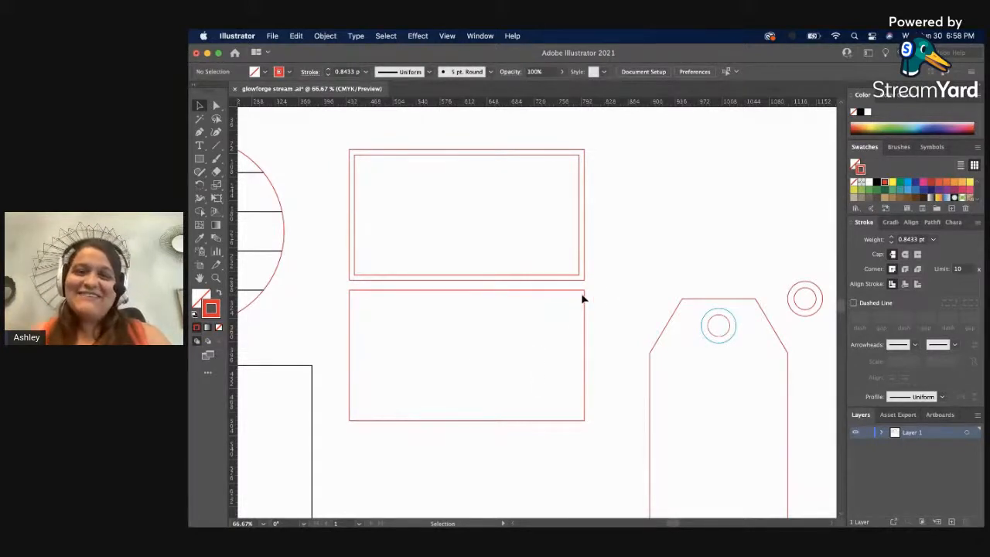
{"action": "left_click", "coordinate": [584, 299]}
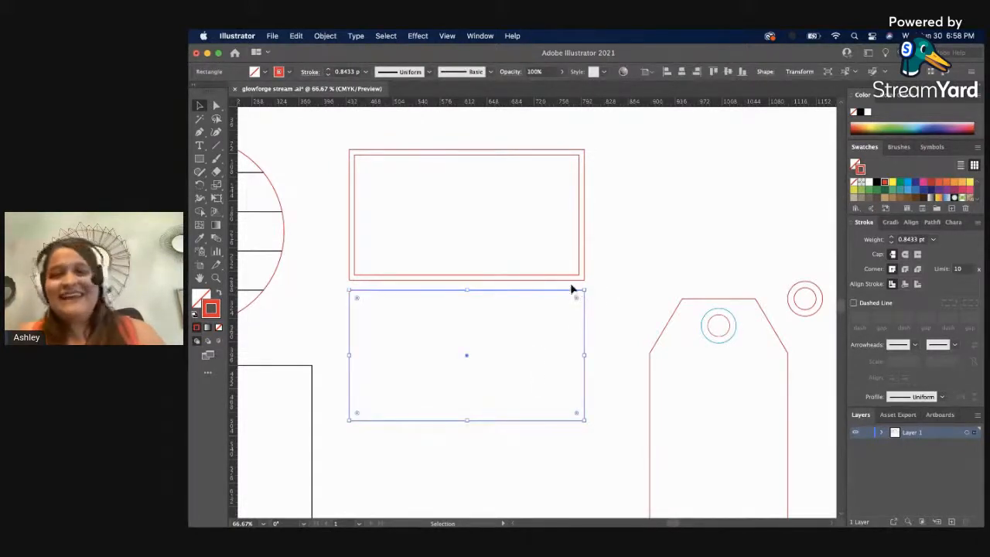
{"action": "left_click", "coordinate": [572, 280]}
{"action": "left_click", "coordinate": [639, 256]}
Draw a blue diagonal line joining the inner and outer rectangles at the lower-right corner of the upper red frame.
{"action": "key", "text": "z"}
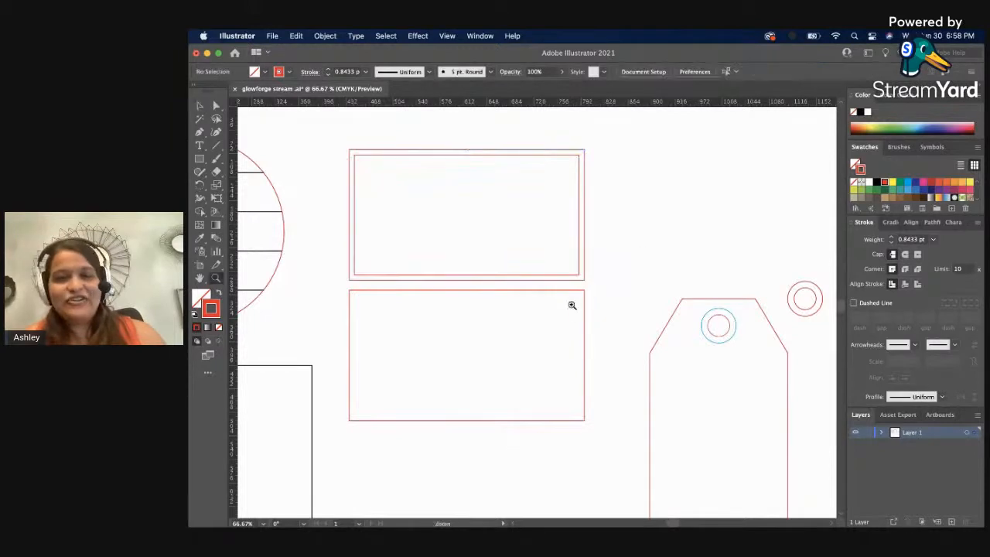
{"action": "left_click", "coordinate": [571, 297]}
{"action": "left_click", "coordinate": [565, 314]}
{"action": "left_click", "coordinate": [583, 307]}
{"action": "left_click", "coordinate": [542, 316]}
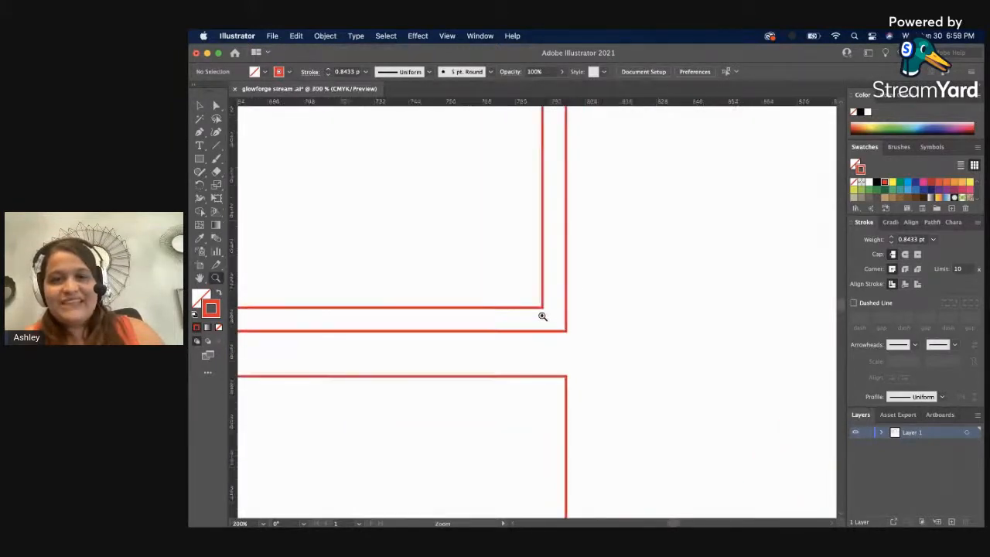
{"action": "left_click", "coordinate": [490, 297]}
{"action": "left_click", "coordinate": [494, 299]}
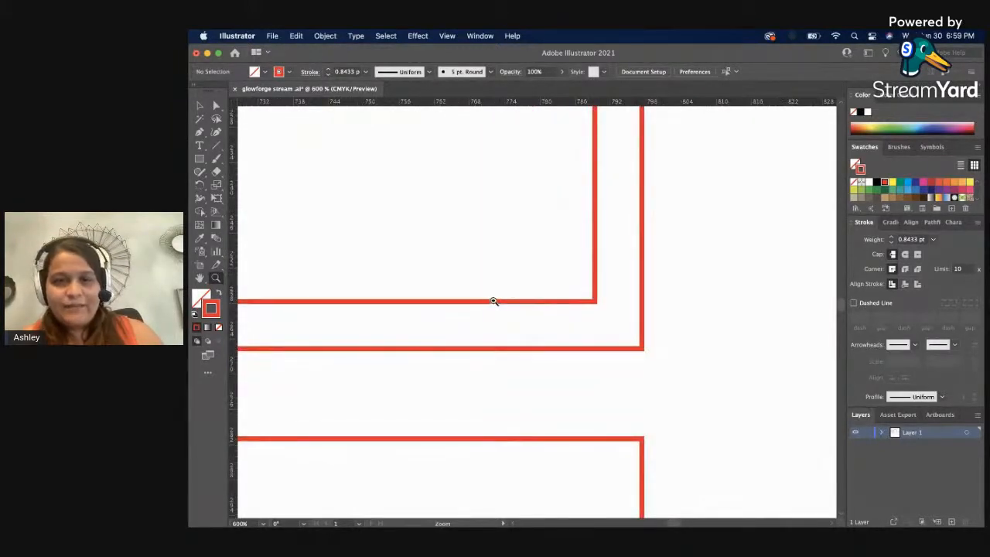
{"action": "key", "text": "v"}
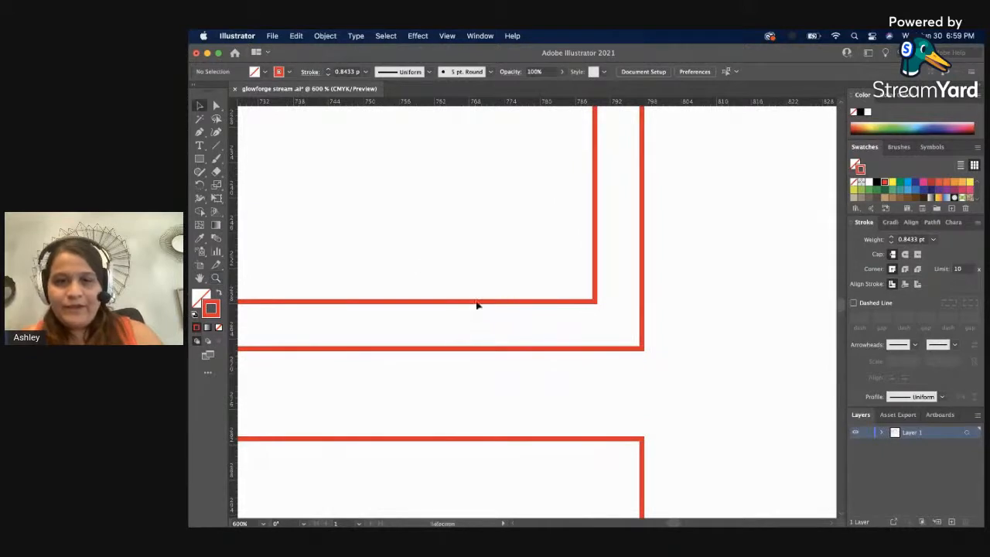
{"action": "left_click", "coordinate": [217, 145]}
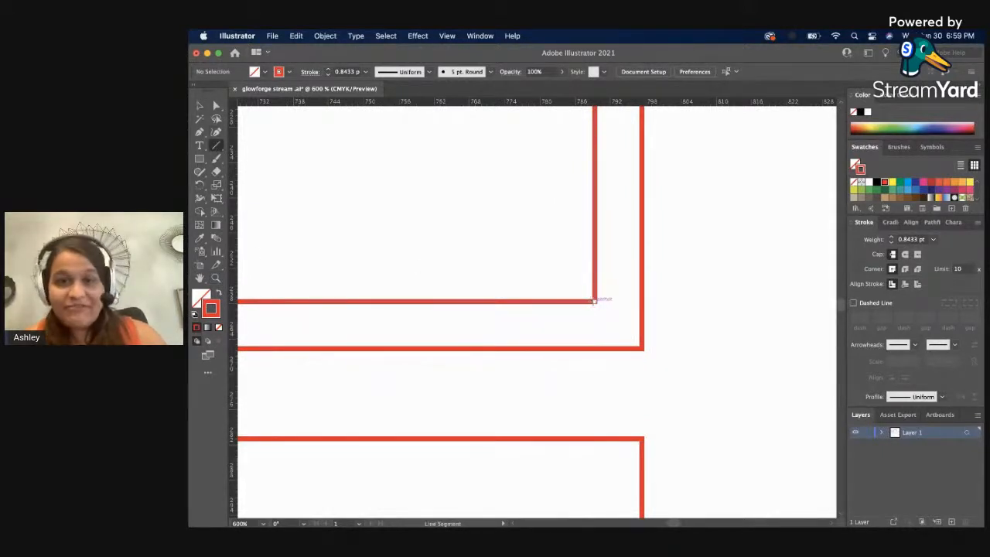
{"action": "left_click", "coordinate": [594, 300]}
{"action": "left_click", "coordinate": [557, 324]}
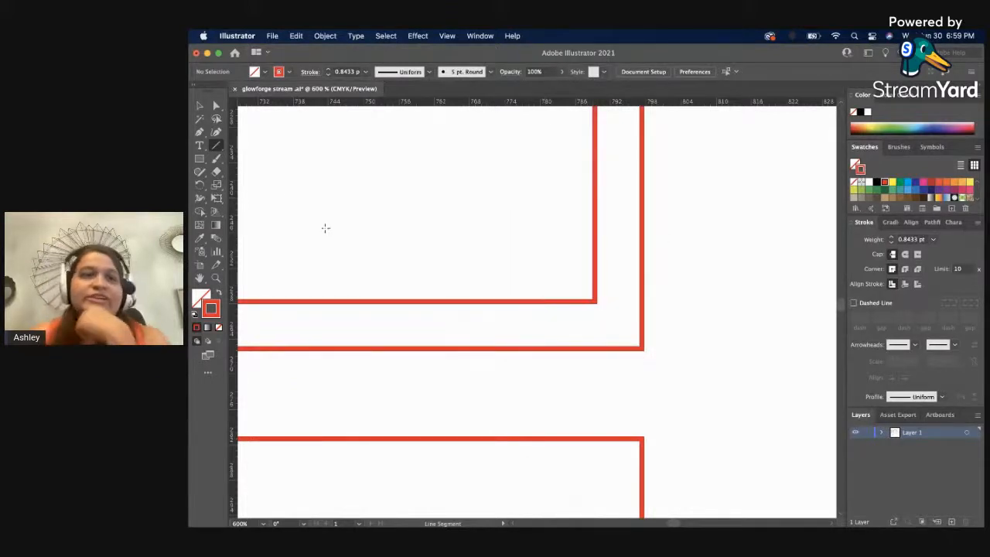
{"action": "left_click", "coordinate": [217, 146]}
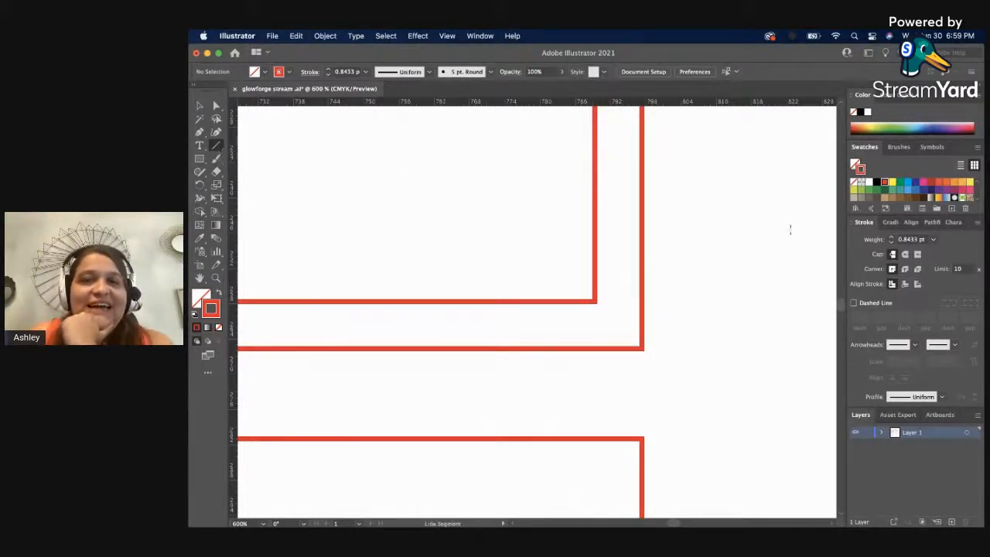
{"action": "left_click", "coordinate": [907, 182]}
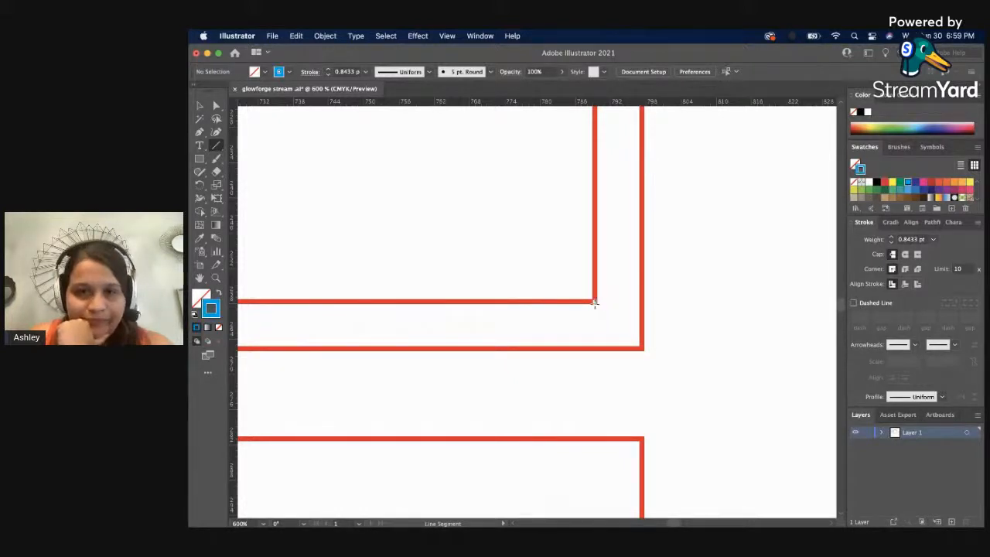
{"action": "left_click_drag", "start_coordinate": [594, 301], "coordinate": [641, 347]}
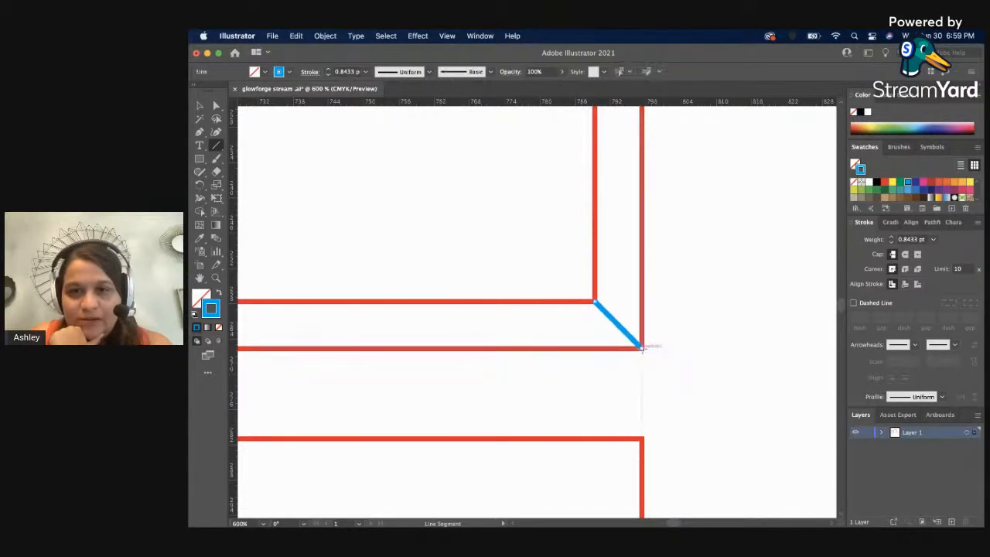
{"action": "key", "text": "v"}
{"action": "left_click", "coordinate": [739, 289]}
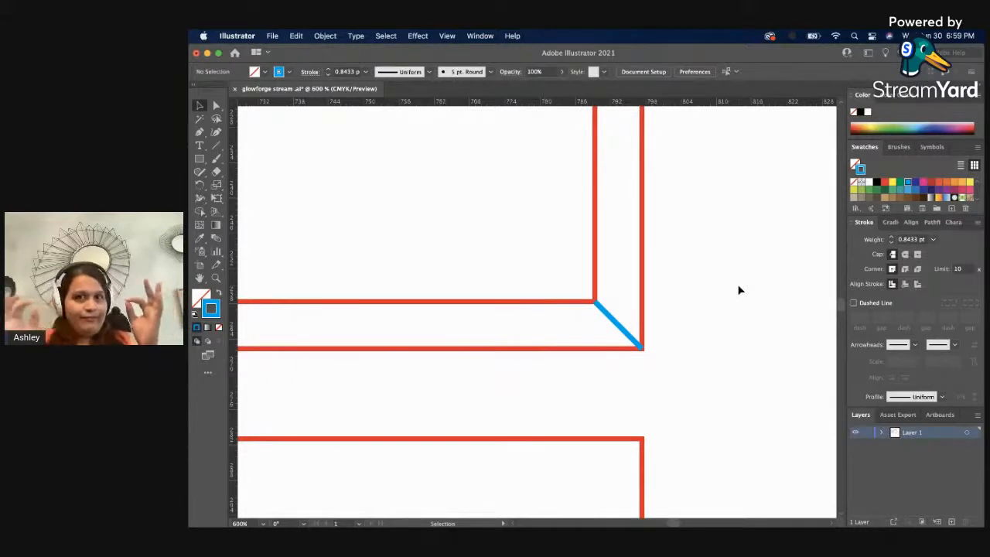
Draw a blue diagonal line joining the inner and outer rectangles at the frame's upper-right corner.
{"action": "scroll", "coordinate": [740, 287], "scroll_direction": "up", "scroll_amount": 5}
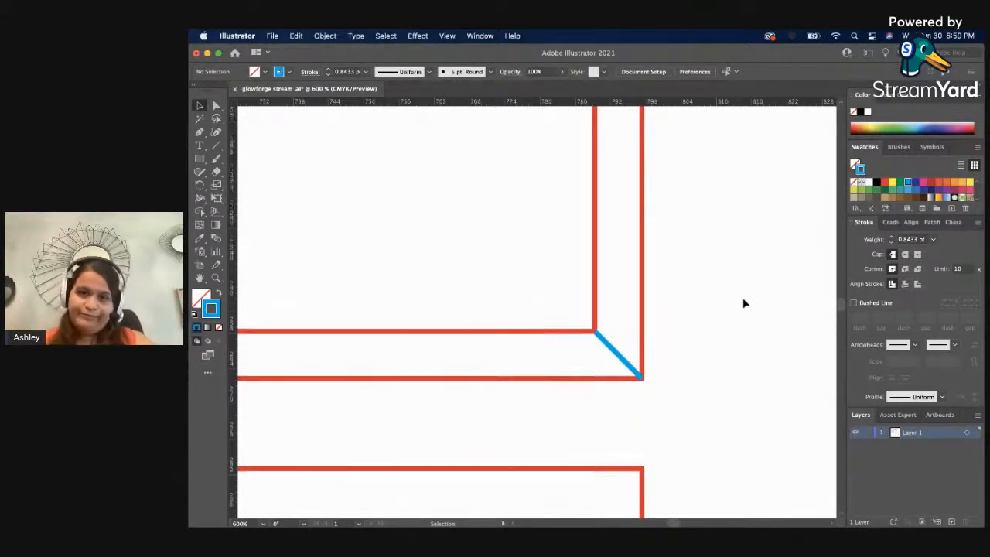
{"action": "scroll", "coordinate": [705, 349], "scroll_direction": "up", "scroll_amount": 3}
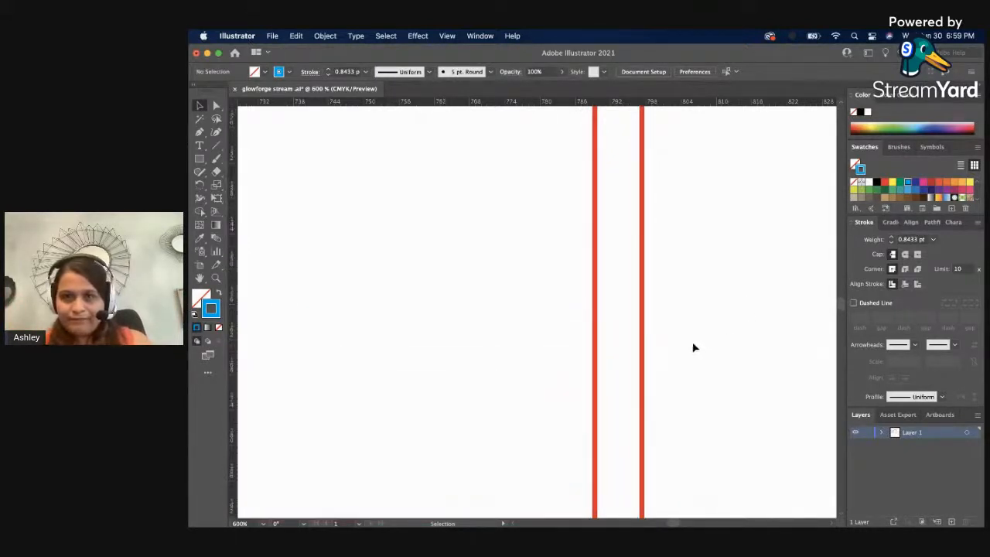
{"action": "scroll", "coordinate": [693, 347], "scroll_direction": "up", "scroll_amount": 4}
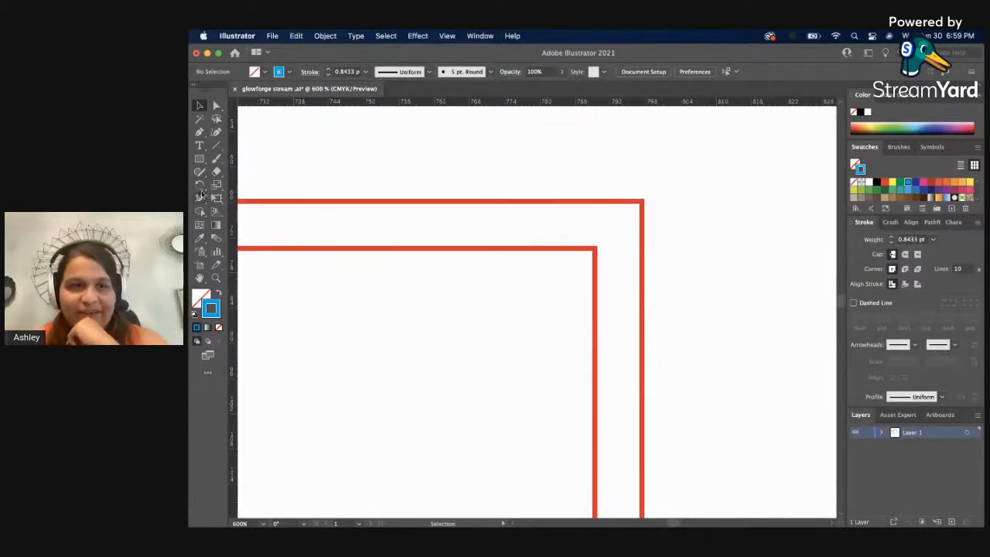
{"action": "left_click", "coordinate": [216, 145]}
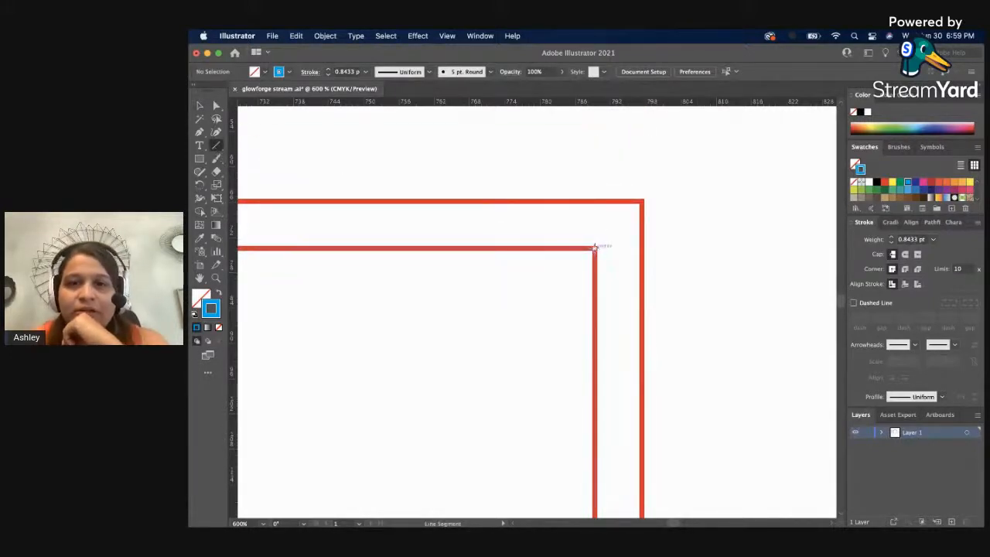
{"action": "left_click_drag", "start_coordinate": [594, 248], "coordinate": [642, 202]}
{"action": "key", "text": "v"}
{"action": "left_click", "coordinate": [720, 206]}
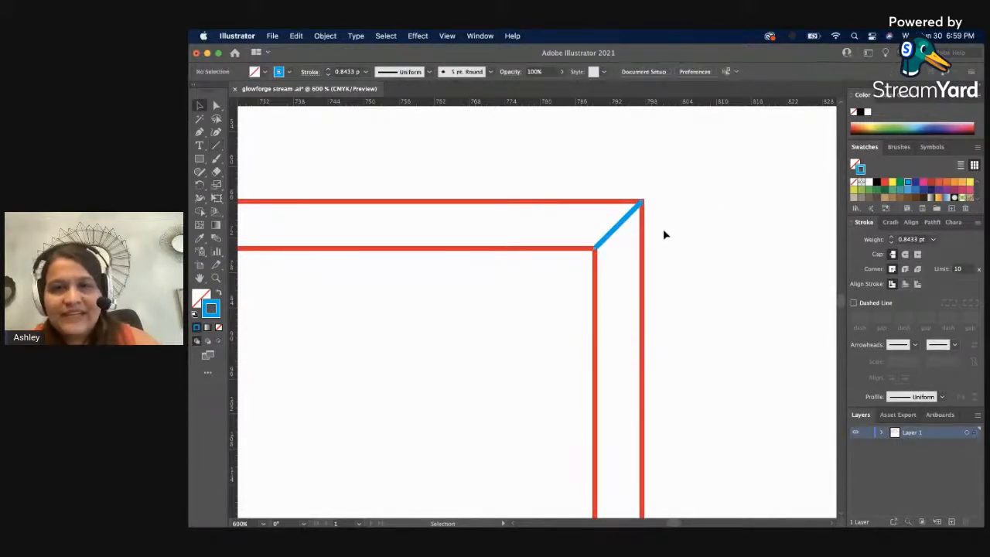
Draw a blue diagonal line from the outer to the inner rectangle at the frame's upper-left corner.
{"action": "key", "text": "space"}
{"action": "left_click_drag", "start_coordinate": [322, 268], "coordinate": [765, 278]}
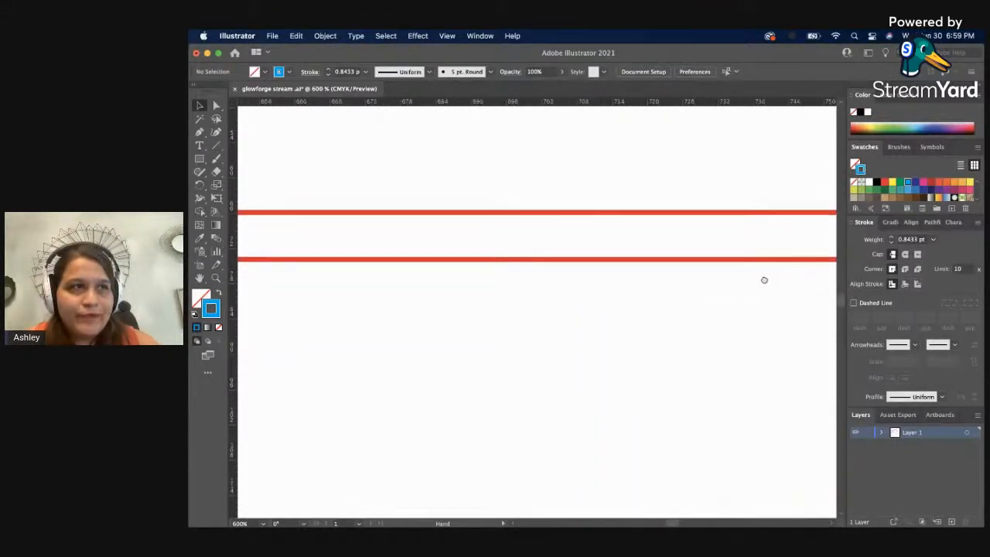
{"action": "left_click_drag", "start_coordinate": [449, 277], "coordinate": [787, 290]}
{"action": "left_click_drag", "start_coordinate": [392, 294], "coordinate": [714, 292]}
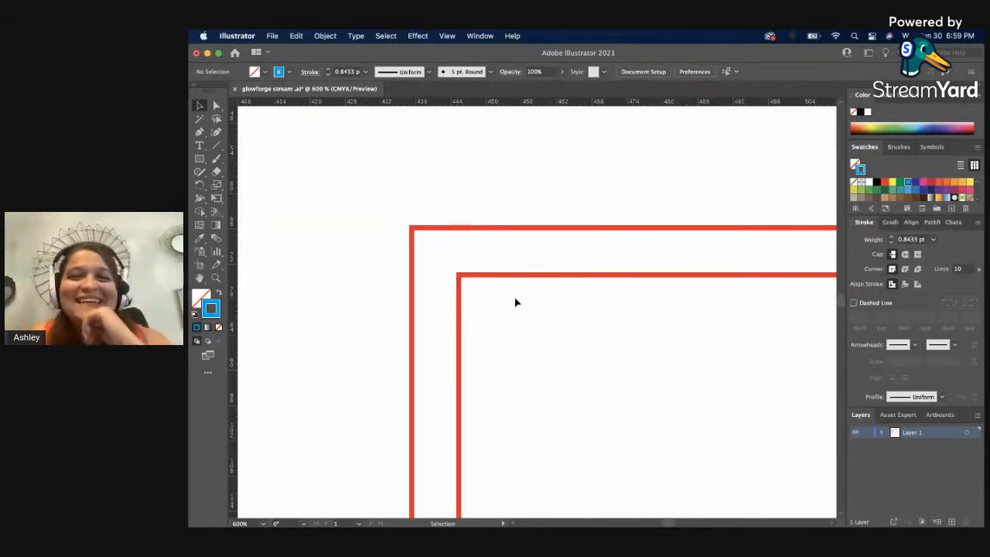
{"action": "left_click", "coordinate": [216, 144]}
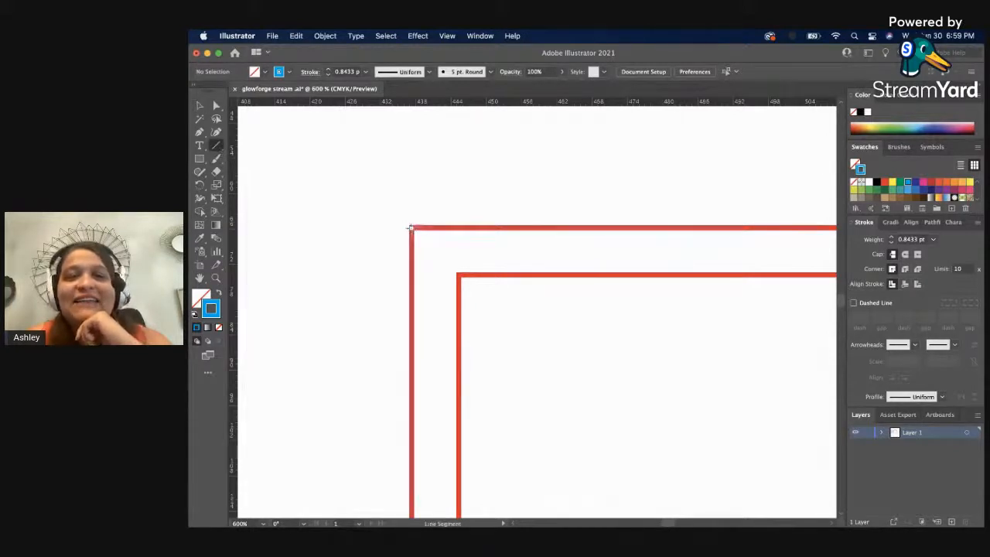
{"action": "left_click_drag", "start_coordinate": [411, 229], "coordinate": [457, 274]}
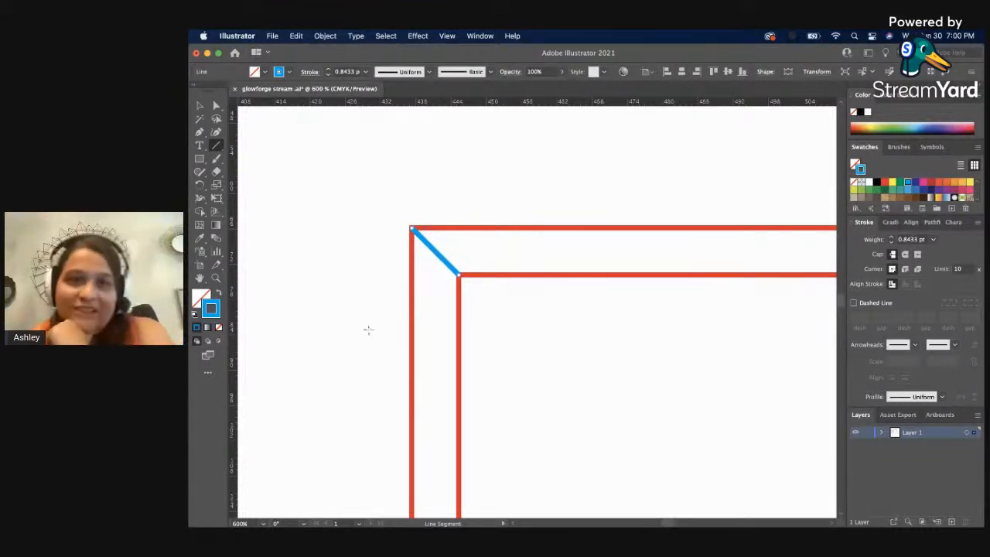
{"action": "scroll", "coordinate": [372, 264], "scroll_direction": "down", "scroll_amount": 1}
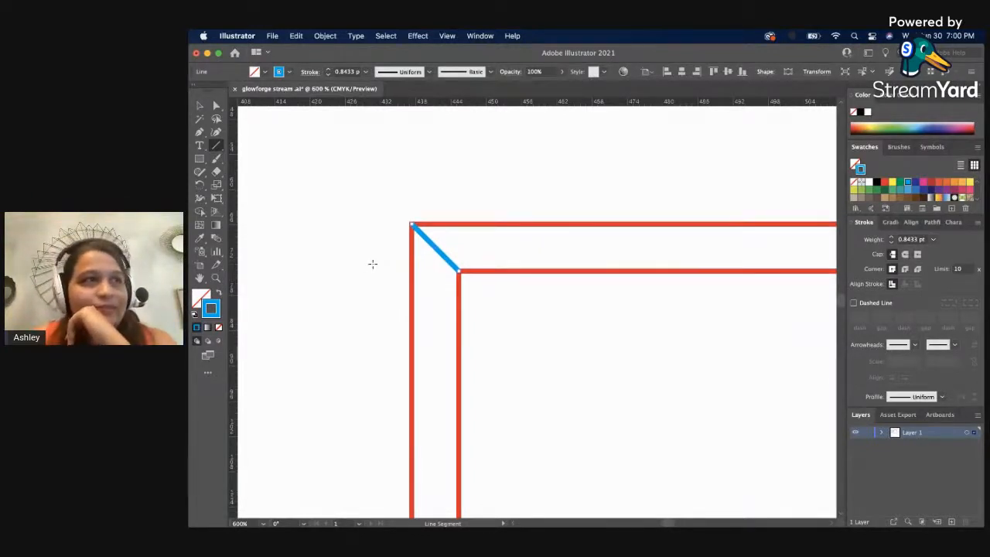
{"action": "scroll", "coordinate": [372, 263], "scroll_direction": "down", "scroll_amount": 1}
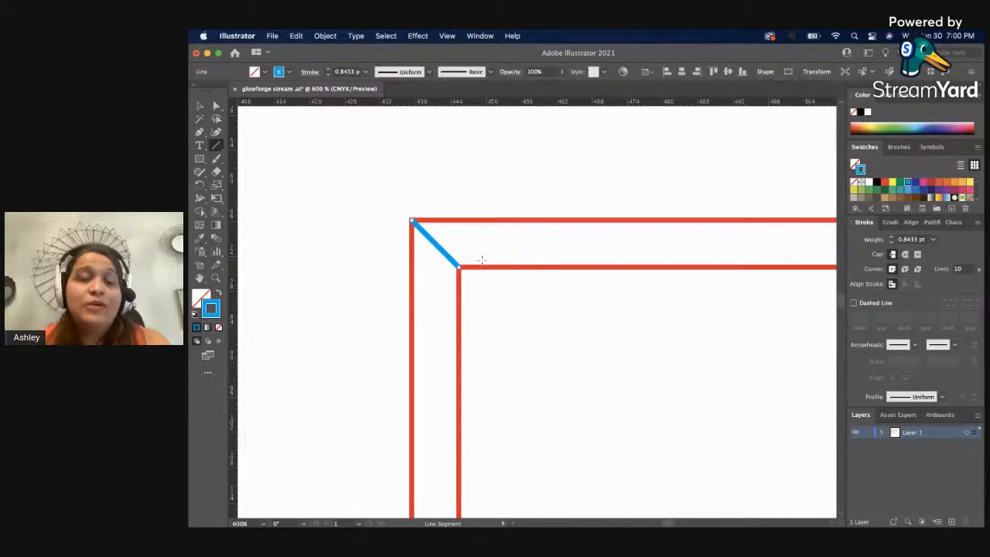
{"action": "key", "text": "v"}
{"action": "left_click", "coordinate": [482, 293]}
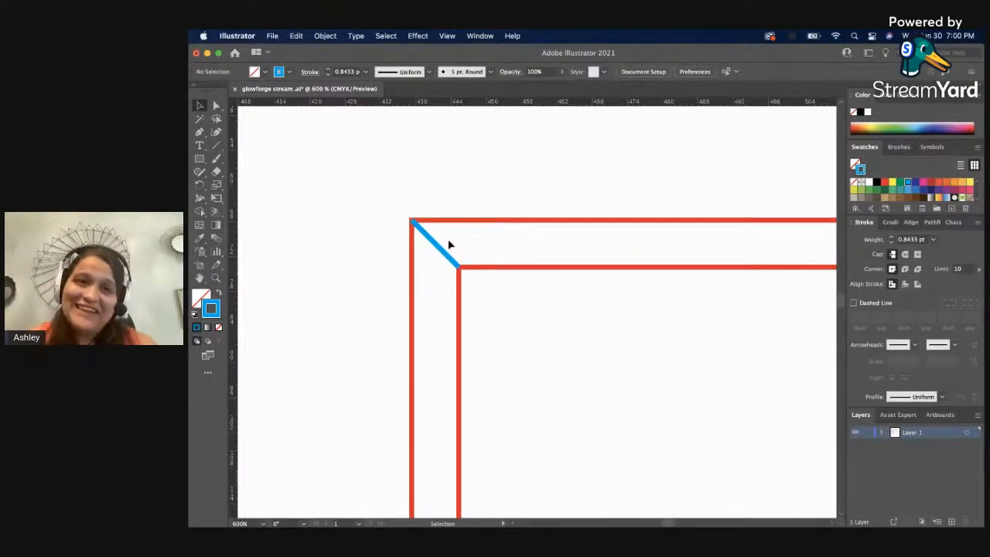
{"action": "key", "text": "space"}
{"action": "left_click_drag", "start_coordinate": [521, 429], "coordinate": [464, 46]}
{"action": "mouse_move", "coordinate": [436, 457]}
{"action": "left_mouse_down"}
{"action": "mouse_move", "coordinate": [438, 323]}
{"action": "mouse_move", "coordinate": [464, 178]}
{"action": "mouse_move", "coordinate": [462, 234]}
{"action": "mouse_move", "coordinate": [476, 241]}
{"action": "left_mouse_up"}
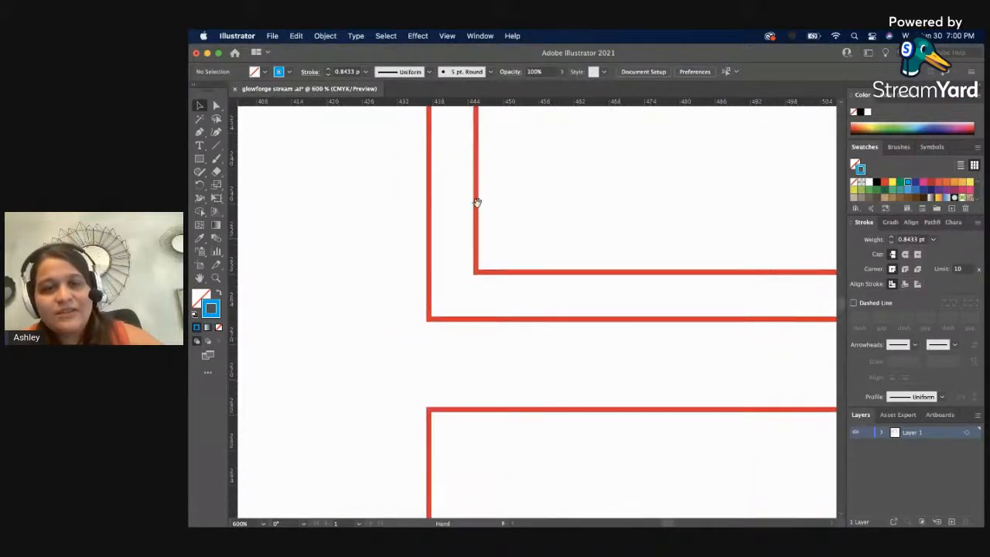
{"action": "key", "text": "l"}
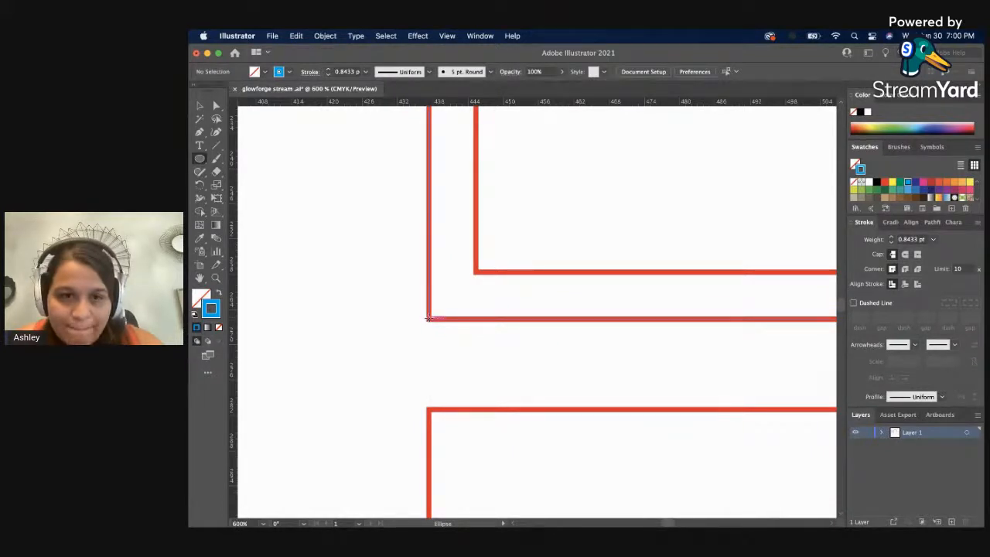
{"action": "left_click_drag", "start_coordinate": [429, 319], "coordinate": [442, 293]}
{"action": "key", "text": "super+z"}
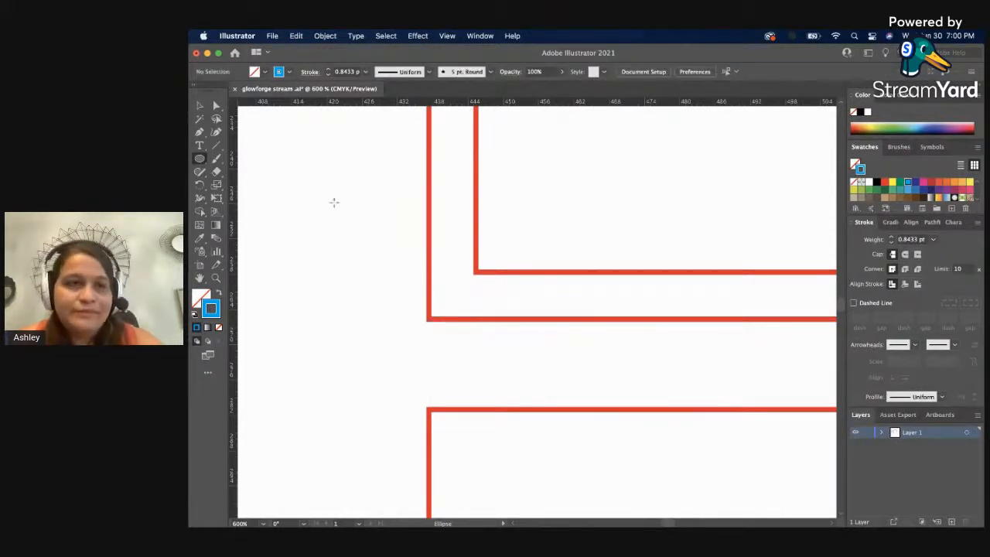
Draw a blue diagonal line from the outer to the inner rectangle at the frame's lower-left corner.
{"action": "key", "text": "backslash"}
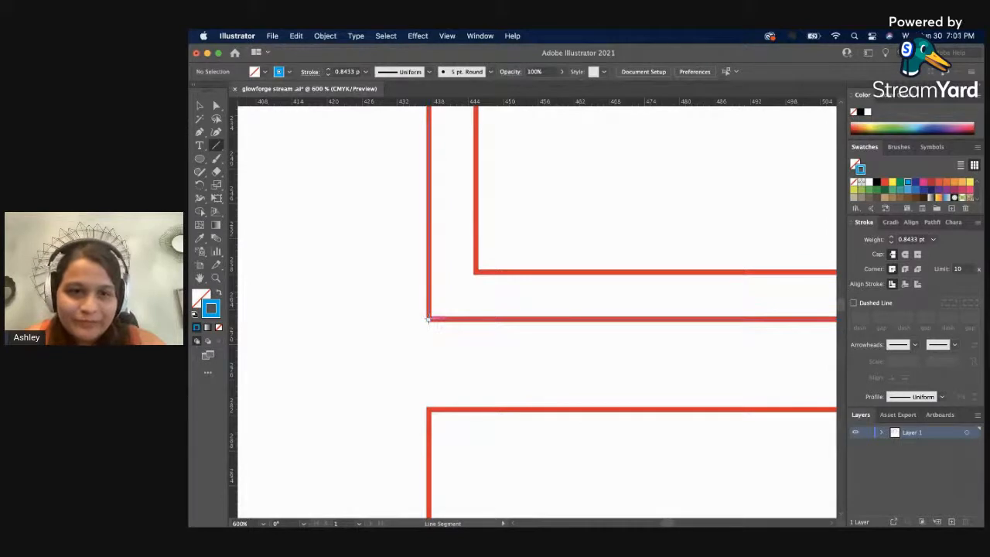
{"action": "left_click_drag", "start_coordinate": [429, 318], "coordinate": [477, 273]}
{"action": "key", "text": "v"}
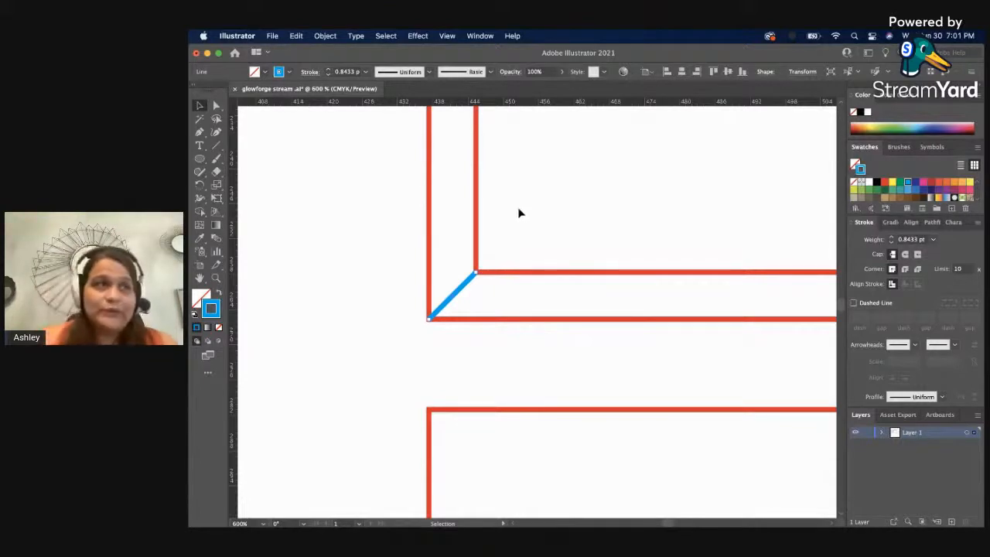
{"action": "left_click", "coordinate": [527, 210]}
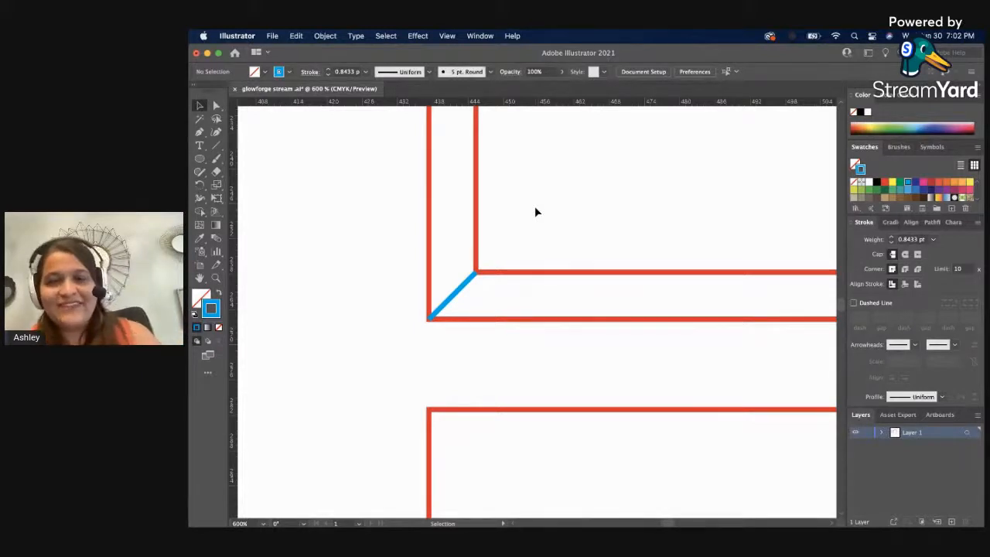
Inspect the blue corner lines of the upper frame by selecting them one at a time.
{"action": "key", "text": "z"}
{"action": "left_click", "coordinate": [531, 229], "text": "alt"}
{"action": "left_click", "coordinate": [585, 245], "text": "alt"}
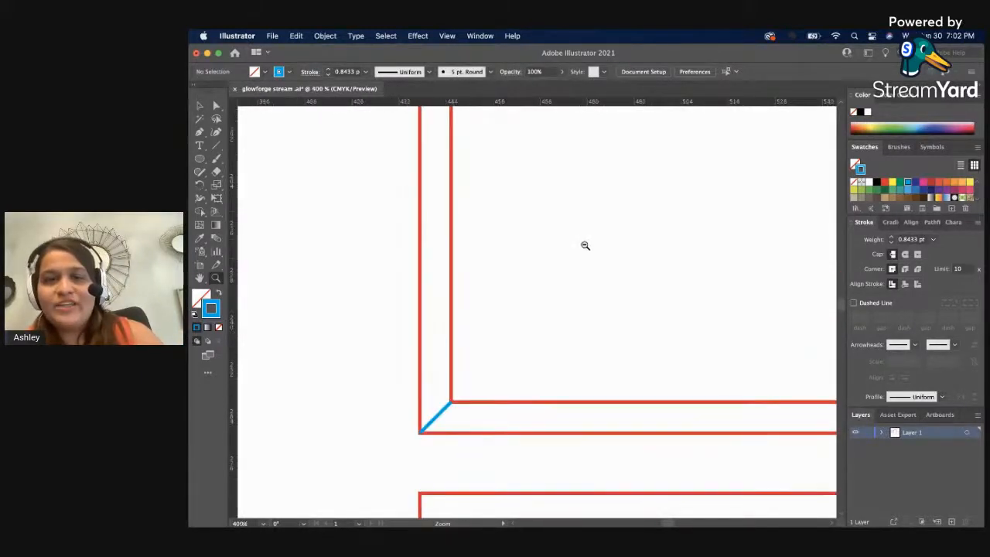
{"action": "left_click", "coordinate": [584, 245], "text": "alt"}
{"action": "left_click", "coordinate": [584, 245], "text": "alt"}
{"action": "left_click", "coordinate": [584, 245], "text": "alt"}
{"action": "left_click", "coordinate": [585, 245], "text": "alt"}
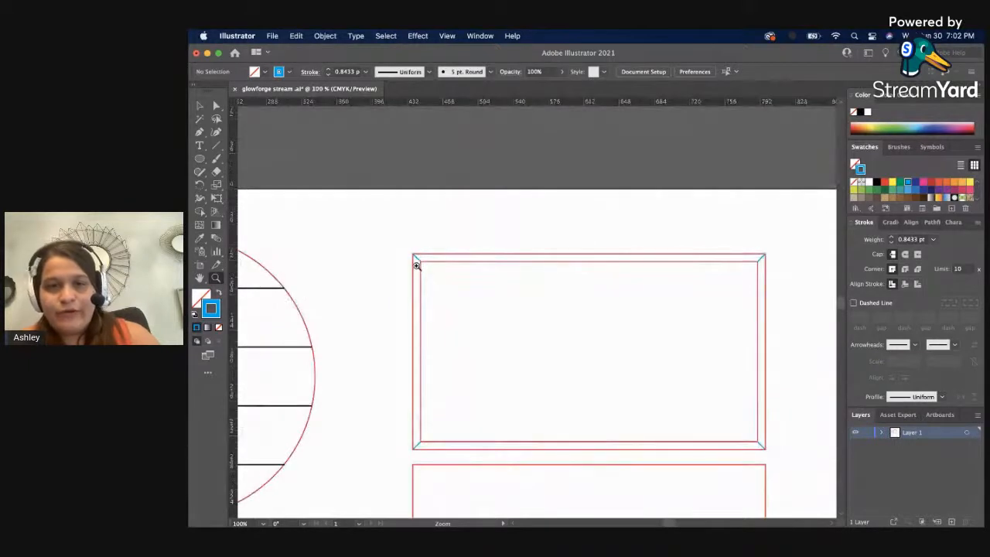
{"action": "key", "text": "v"}
{"action": "left_click", "coordinate": [416, 258]}
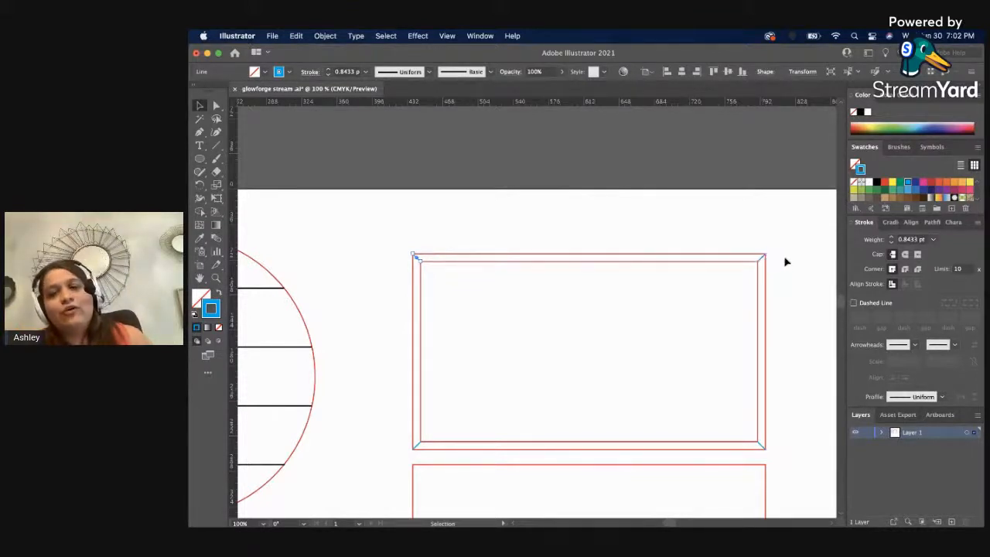
{"action": "left_click", "coordinate": [761, 257]}
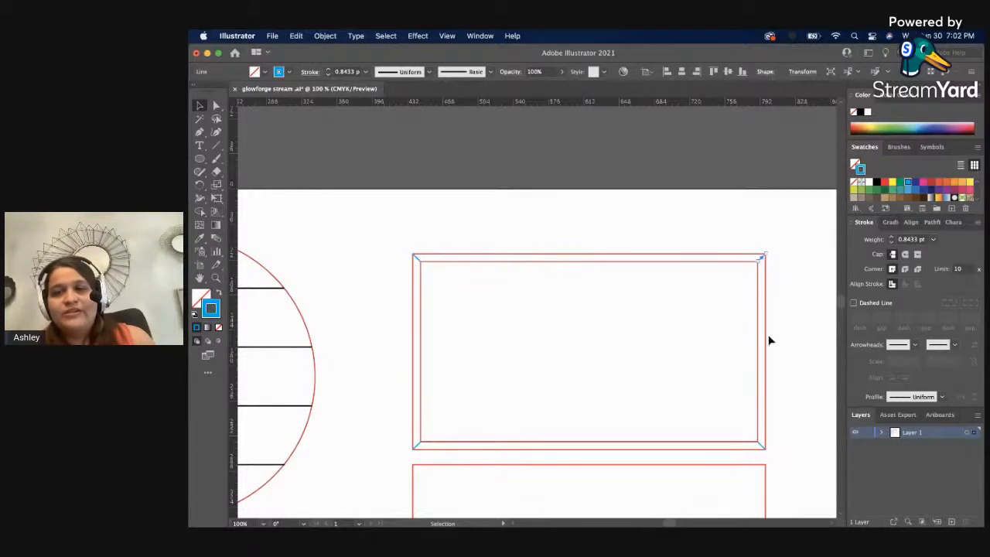
{"action": "left_click", "coordinate": [763, 444]}
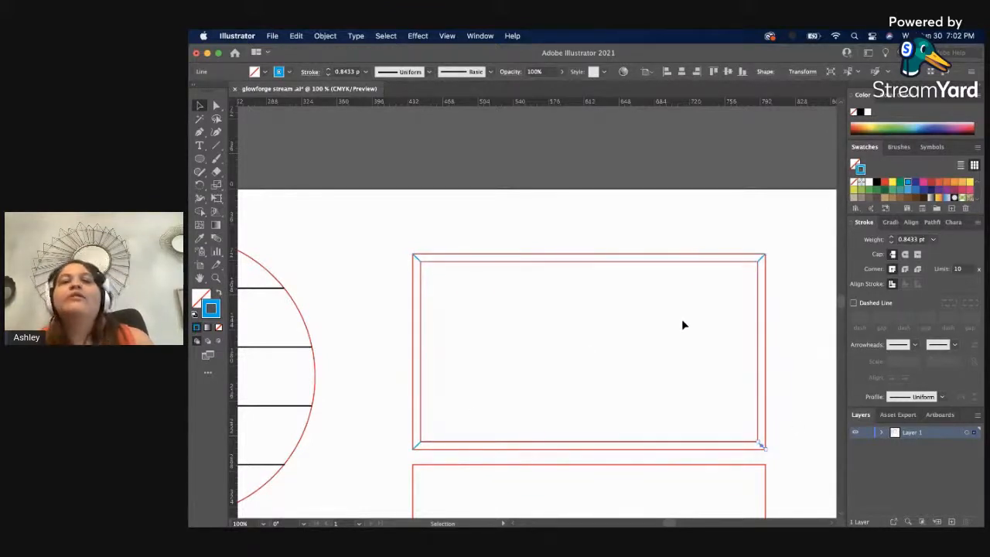
{"action": "left_click", "coordinate": [481, 224]}
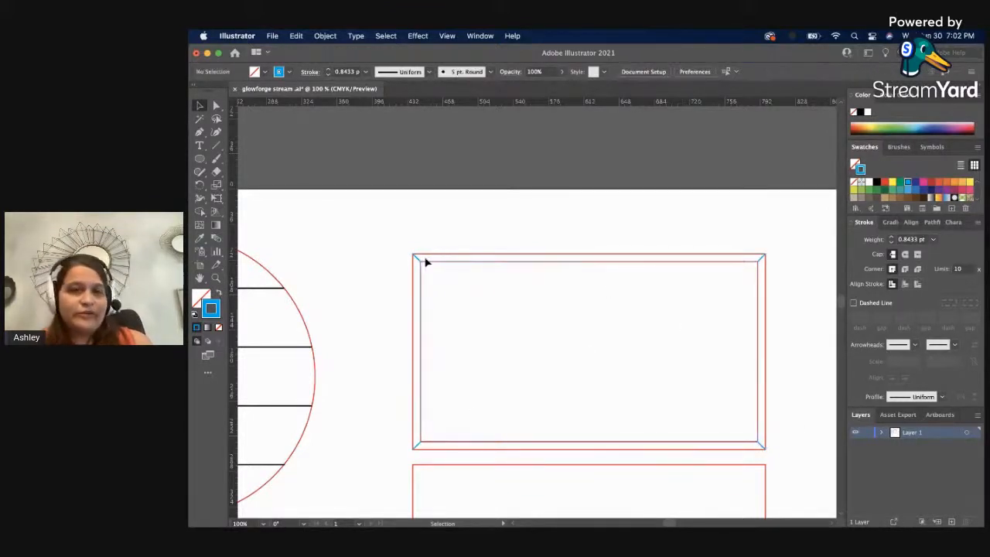
{"action": "left_click", "coordinate": [416, 260]}
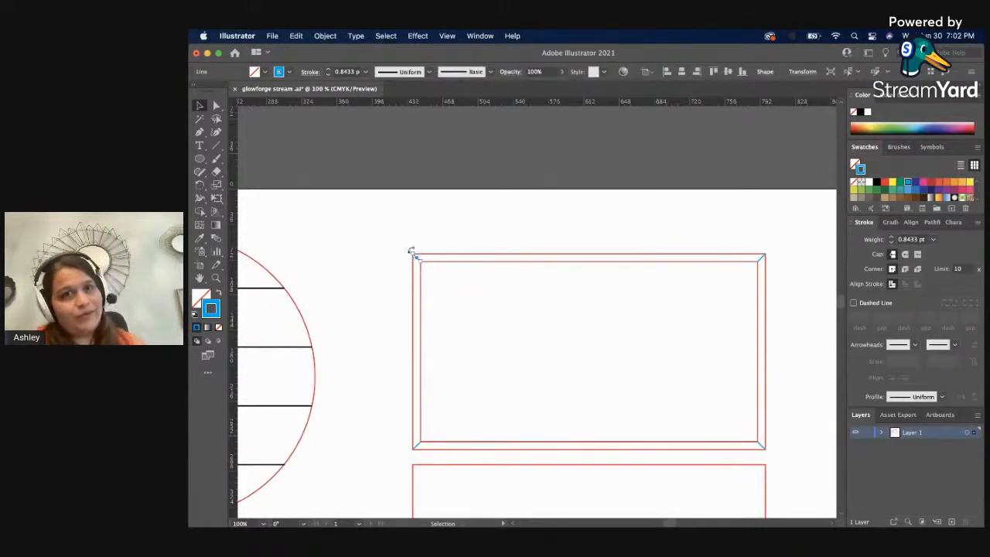
{"action": "left_click", "coordinate": [414, 243]}
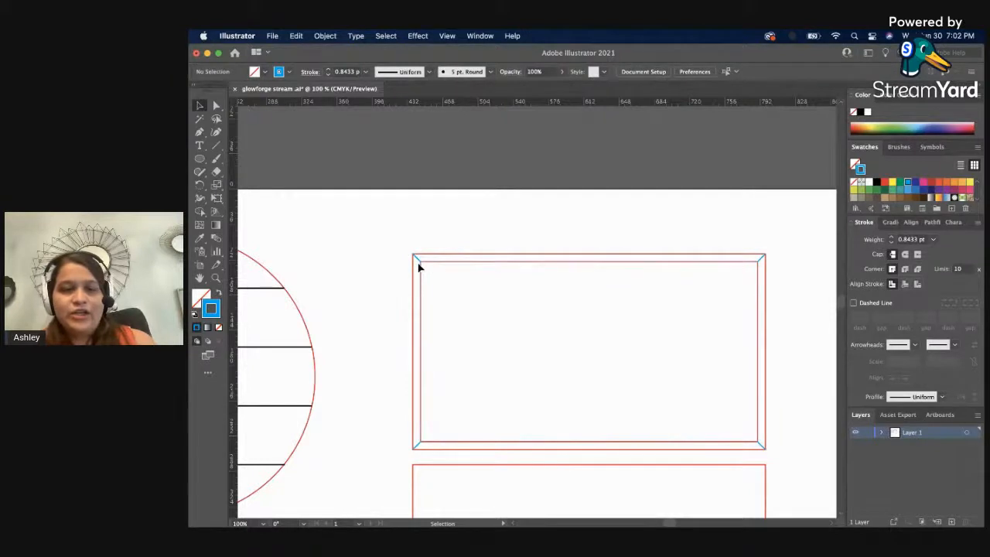
Select all objects that share the blue stroke color of the frame's upper-left corner line.
{"action": "key", "text": "z"}
{"action": "left_click", "coordinate": [445, 294], "text": "alt"}
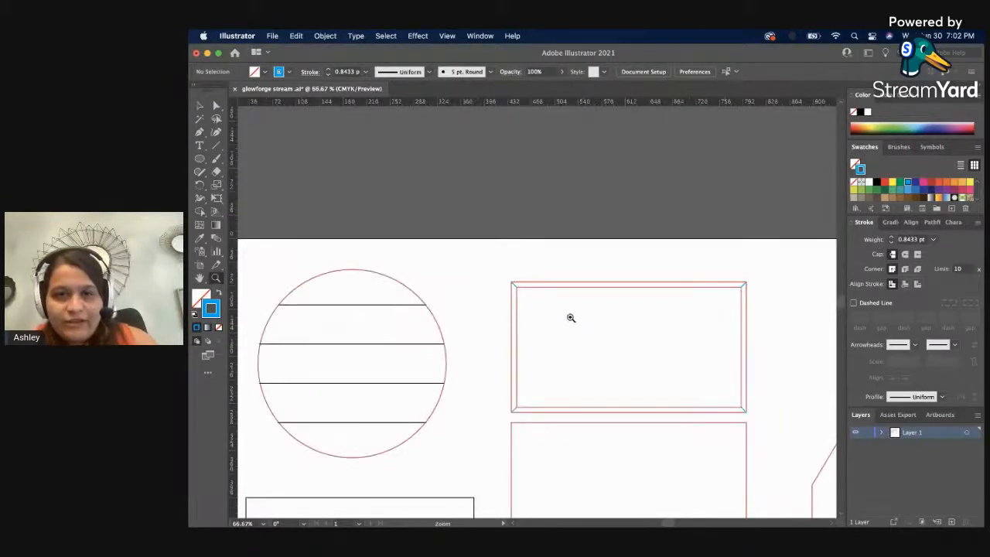
{"action": "key", "text": "v"}
{"action": "left_click", "coordinate": [512, 283]}
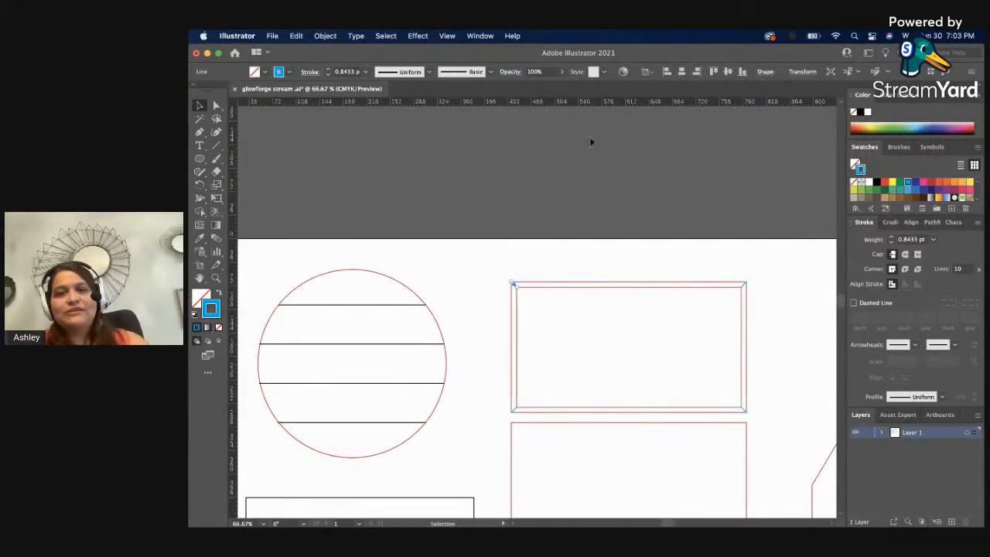
{"action": "left_click", "coordinate": [386, 35]}
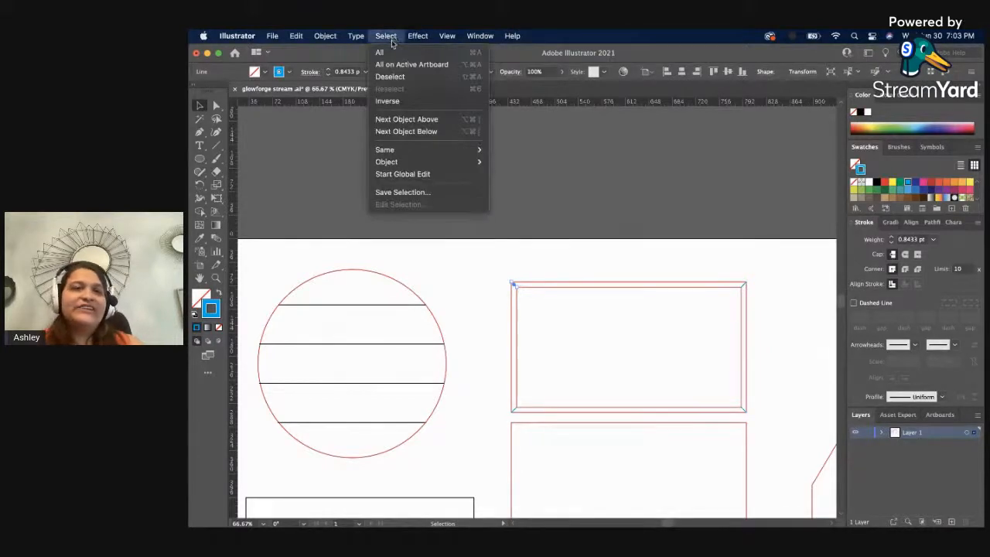
{"action": "mouse_move", "coordinate": [421, 150]}
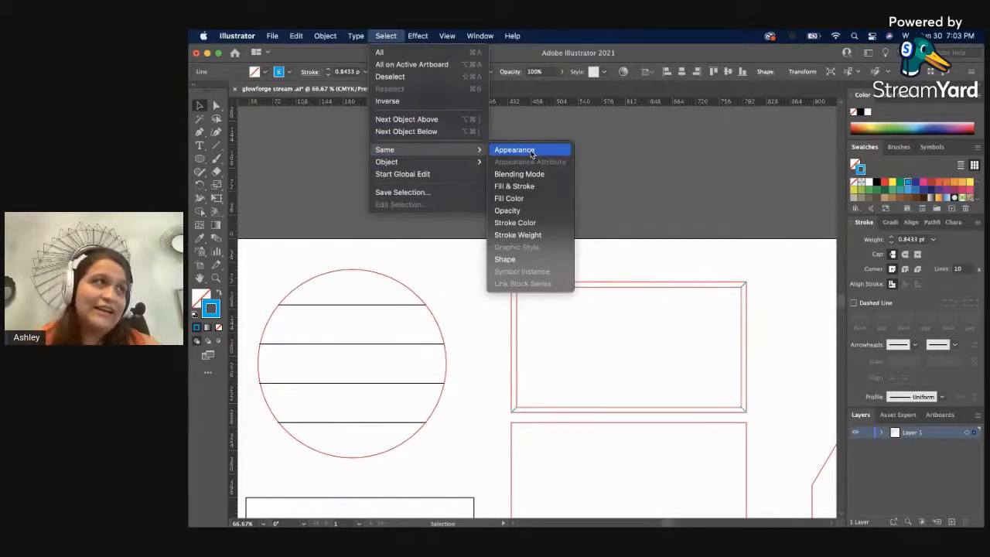
{"action": "left_click", "coordinate": [536, 223]}
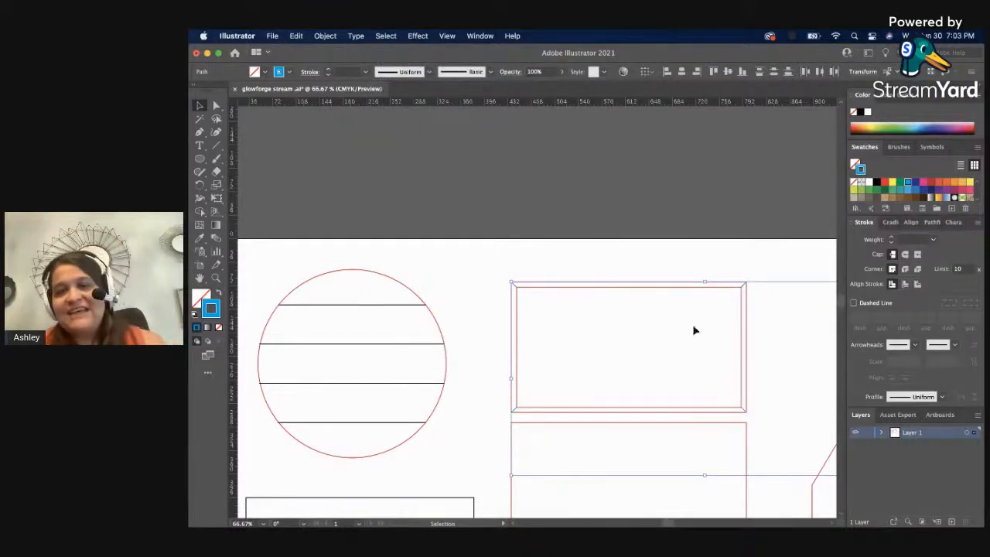
Remove the tag's blue circle from the selection and group the frame's four blue corner lines.
{"action": "scroll", "coordinate": [606, 355], "scroll_direction": "down", "scroll_amount": 5}
{"action": "scroll", "coordinate": [606, 356], "scroll_direction": "right", "scroll_amount": 8}
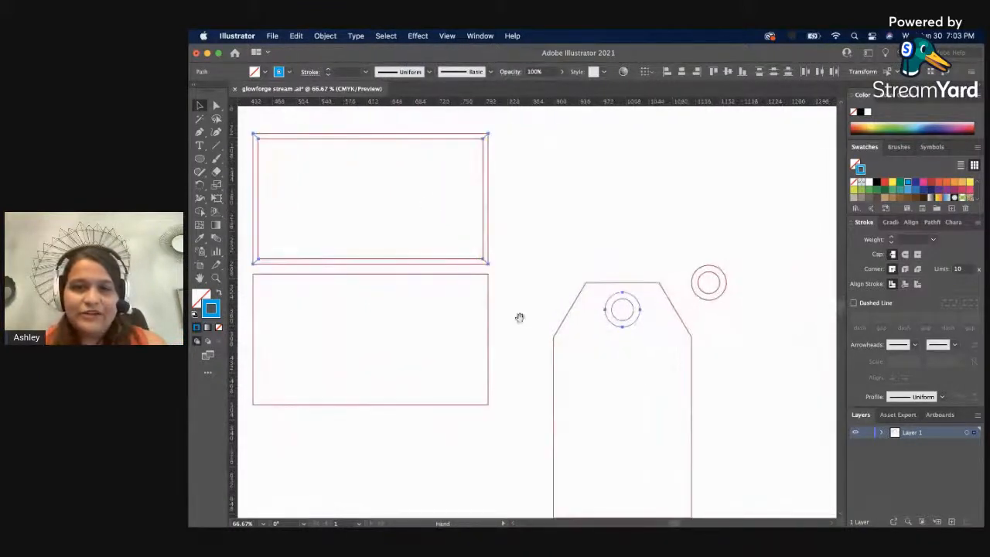
{"action": "left_click", "coordinate": [609, 324], "text": "shift"}
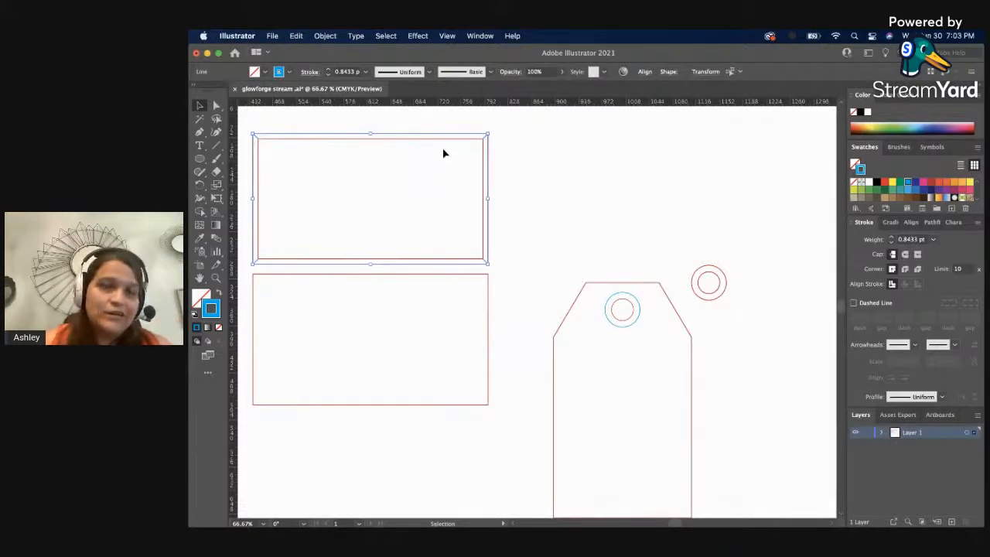
{"action": "key", "text": "super+g"}
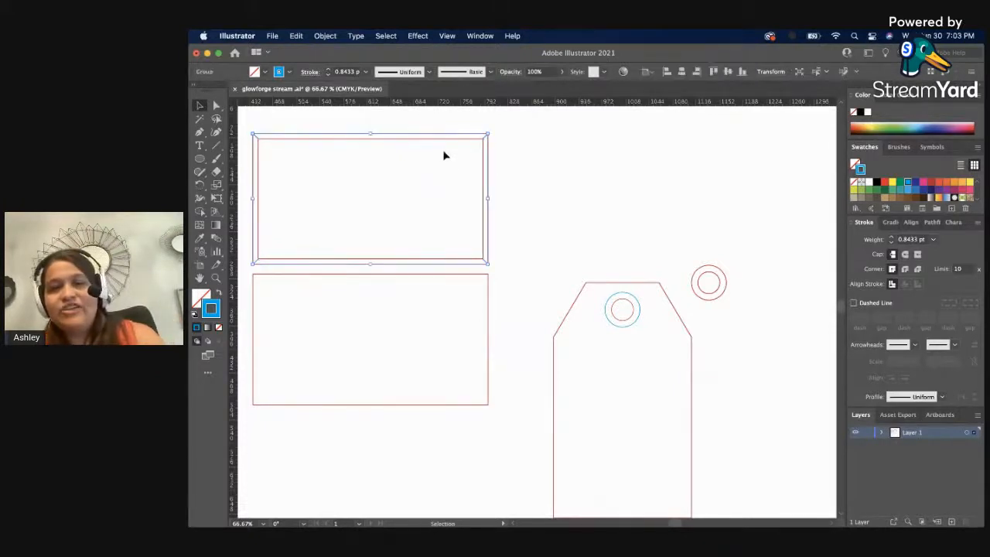
Try moving the grouped blue corner lines sideways off the frame as one unit, and undo the move.
{"action": "left_click", "coordinate": [599, 150]}
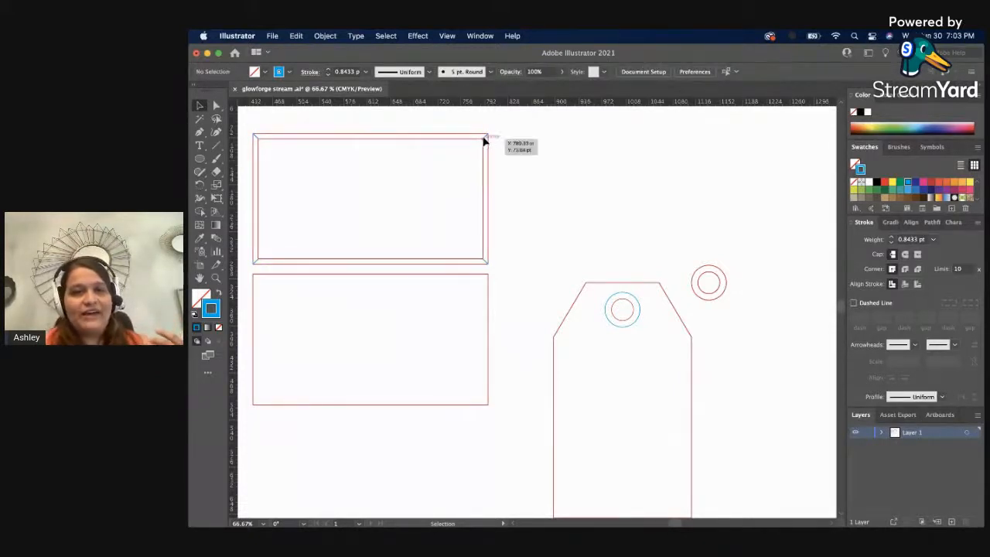
{"action": "left_click_drag", "start_coordinate": [484, 139], "coordinate": [644, 146]}
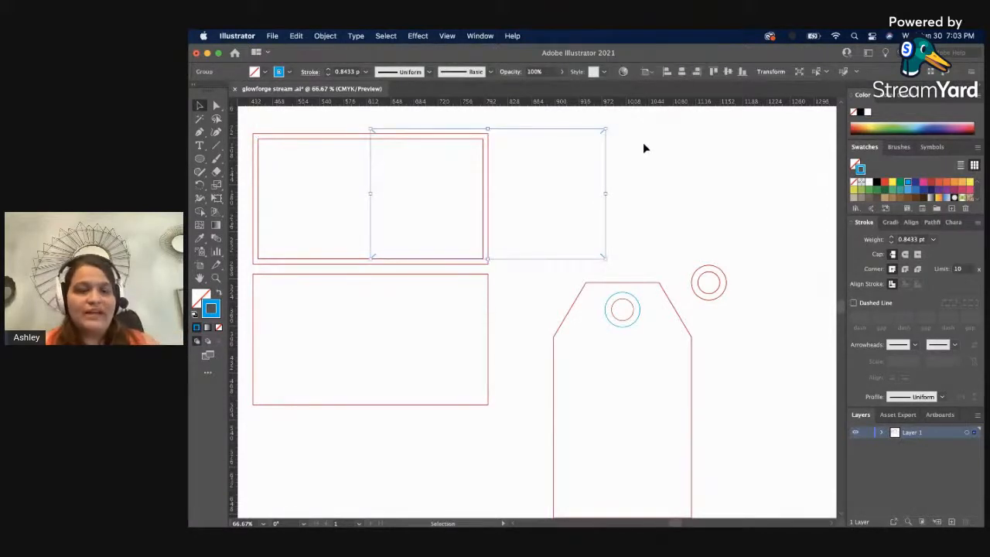
{"action": "key", "text": "super+z"}
{"action": "left_click", "coordinate": [644, 147]}
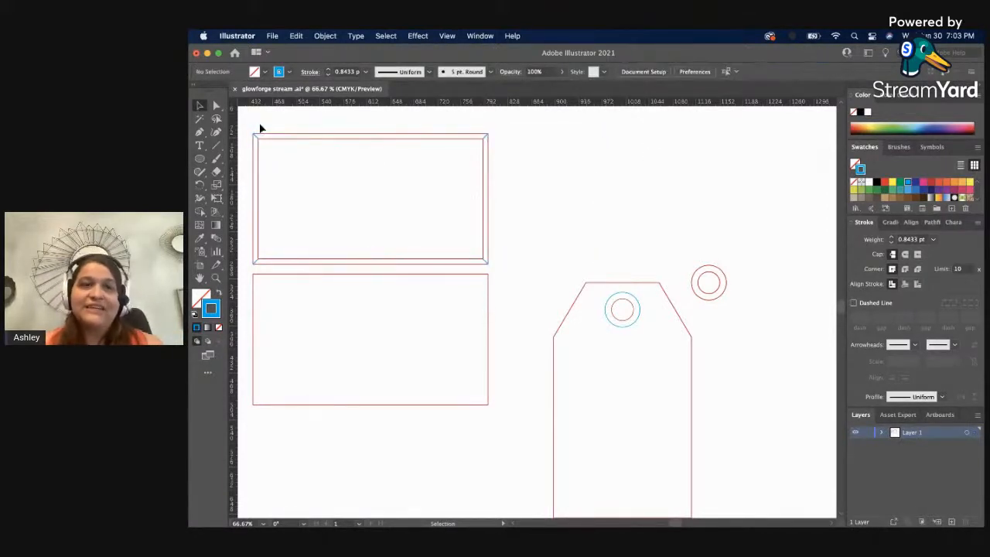
Group the upper frame's red rectangles together with the blue corner lines.
{"action": "left_click", "coordinate": [282, 170]}
{"action": "key", "text": "a"}
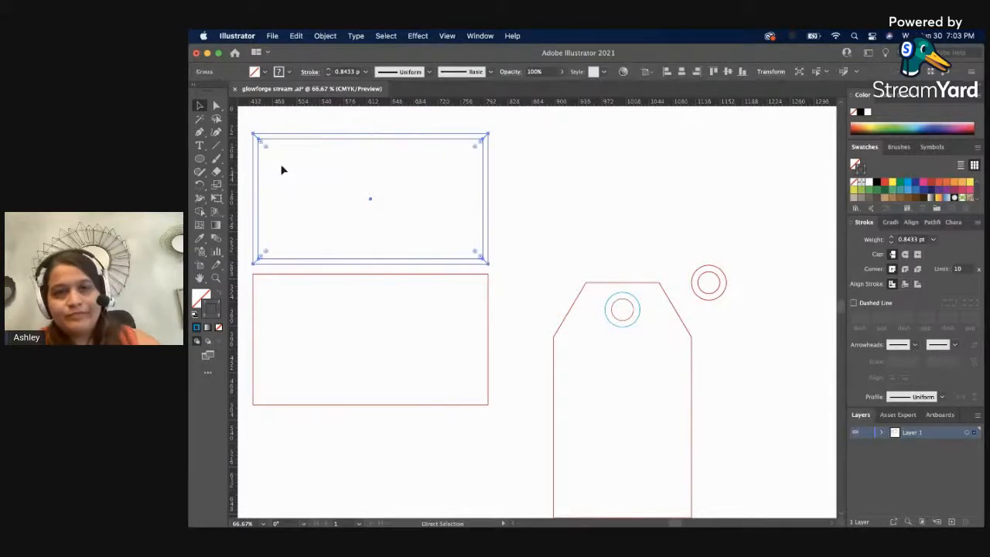
{"action": "key", "text": "v"}
{"action": "left_click", "coordinate": [530, 147]}
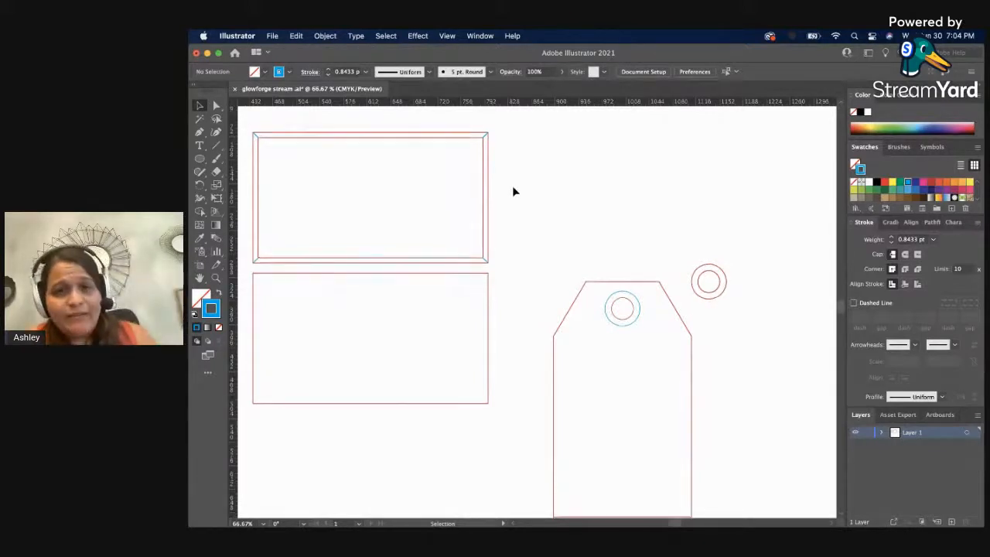
Duplicate the lined circle group onto the lower red backing rectangle.
{"action": "left_click_drag", "start_coordinate": [497, 262], "coordinate": [642, 246]}
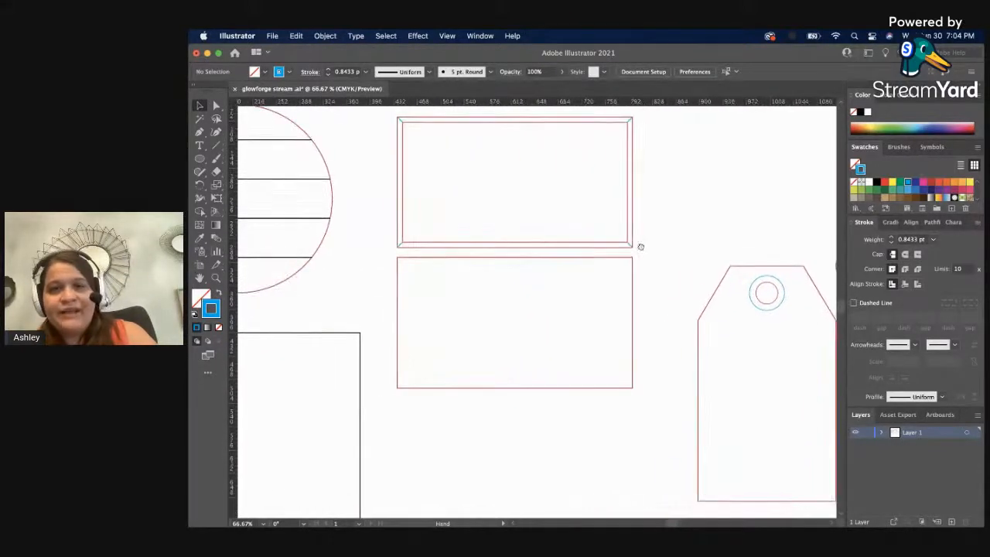
{"action": "key", "text": "z"}
{"action": "left_click", "coordinate": [561, 280], "text": "alt"}
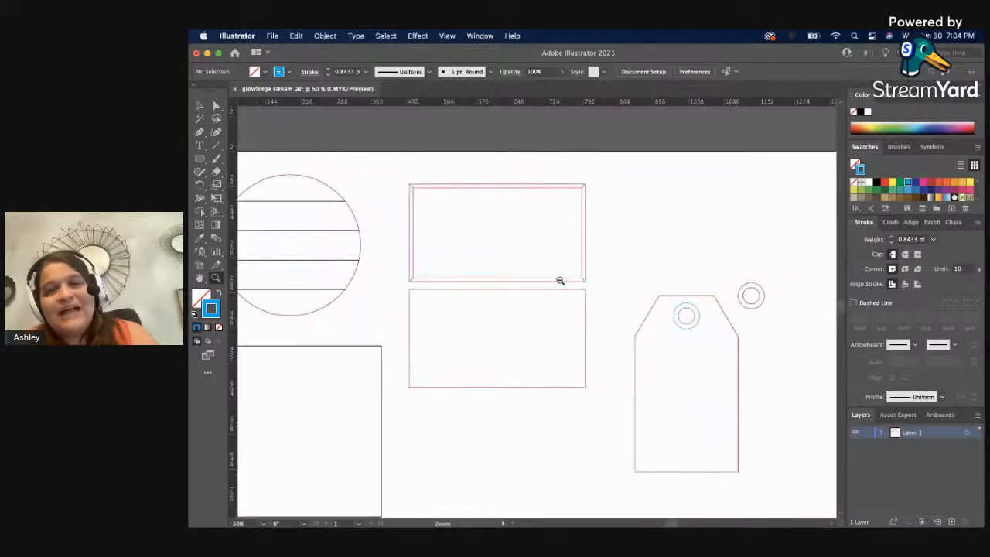
{"action": "key", "text": "v"}
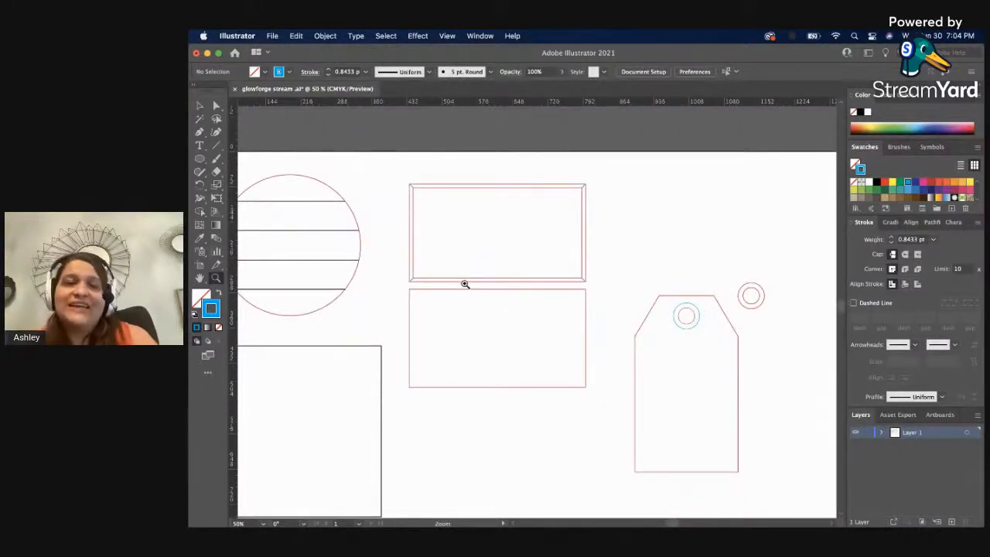
{"action": "left_click", "coordinate": [293, 263]}
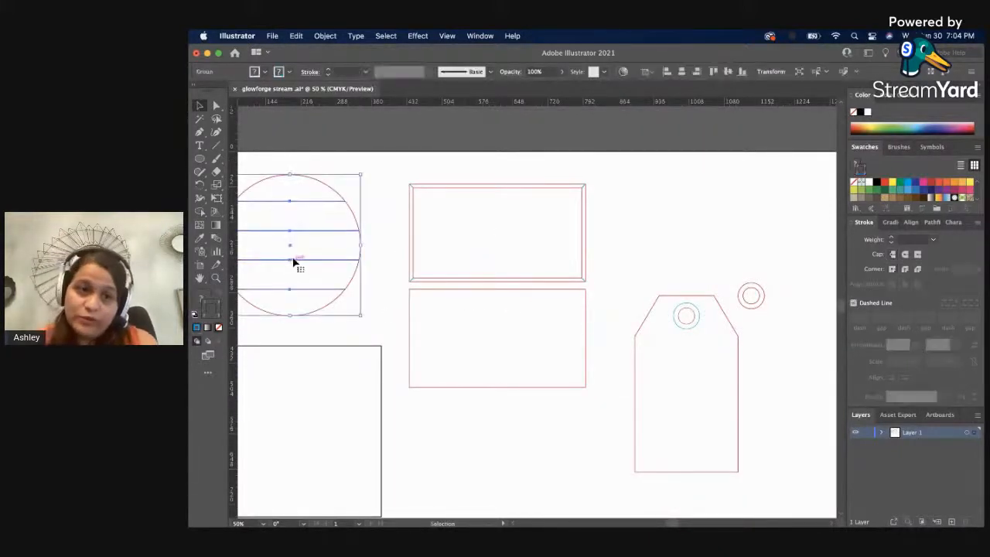
{"action": "left_click_drag", "start_coordinate": [296, 262], "coordinate": [495, 347]}
Ungroup the duplicated lined circle and delete its red circle outline, keeping the horizontal lines.
{"action": "right_click", "coordinate": [506, 326]}
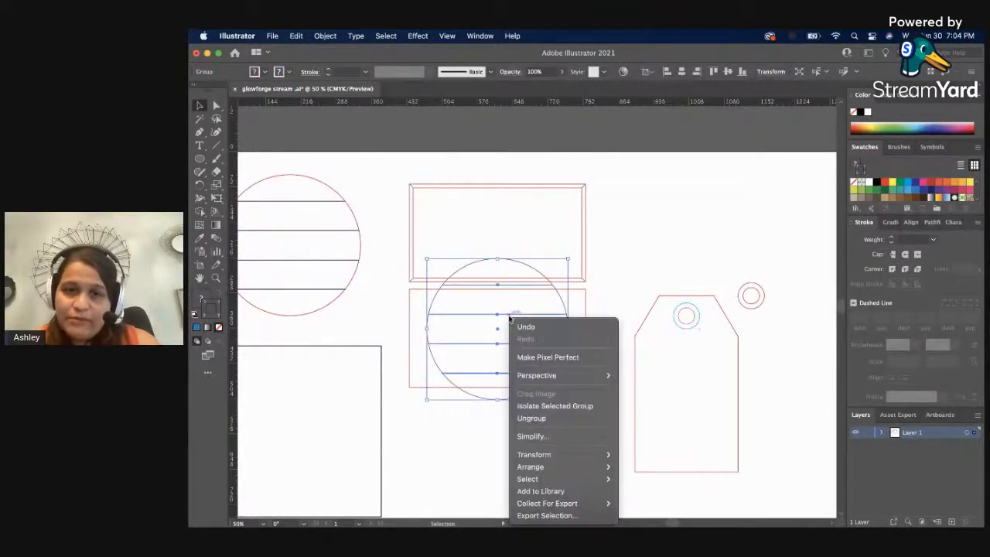
{"action": "left_click", "coordinate": [551, 415]}
{"action": "left_click", "coordinate": [603, 424]}
{"action": "left_click", "coordinate": [566, 311]}
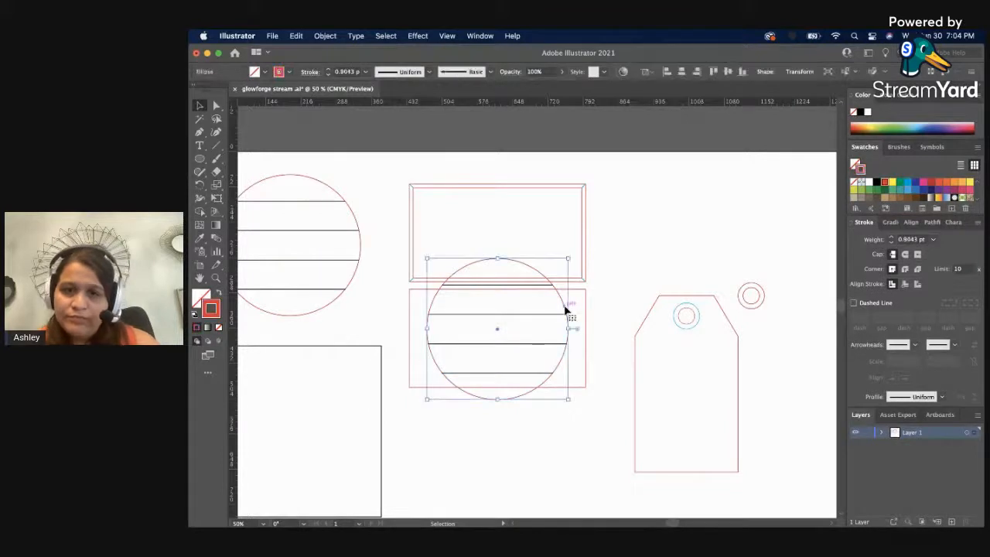
{"action": "key", "text": "Delete"}
Move the copied horizontal lines down inside the backing rectangle, and delete them.
{"action": "left_click", "coordinate": [510, 320]}
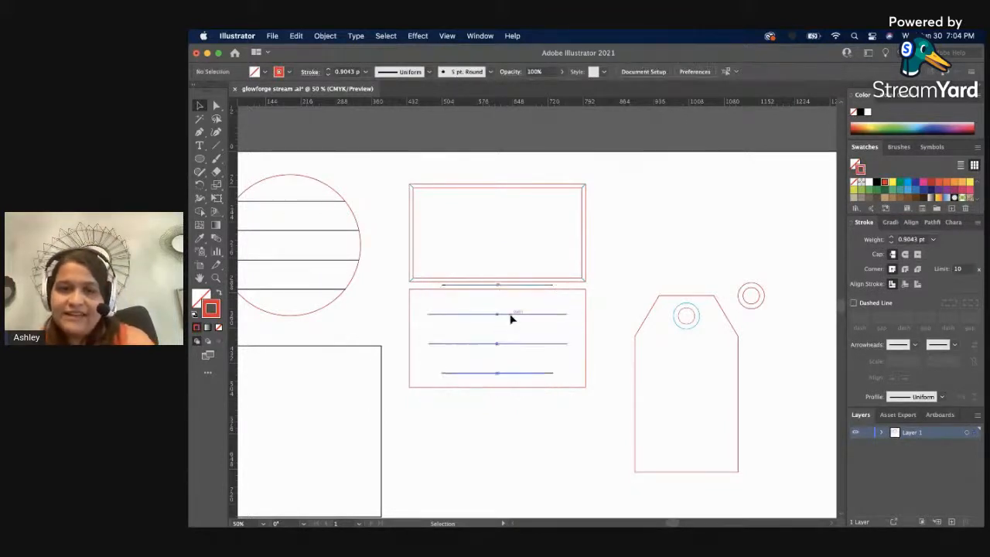
{"action": "left_click_drag", "start_coordinate": [512, 320], "coordinate": [510, 332]}
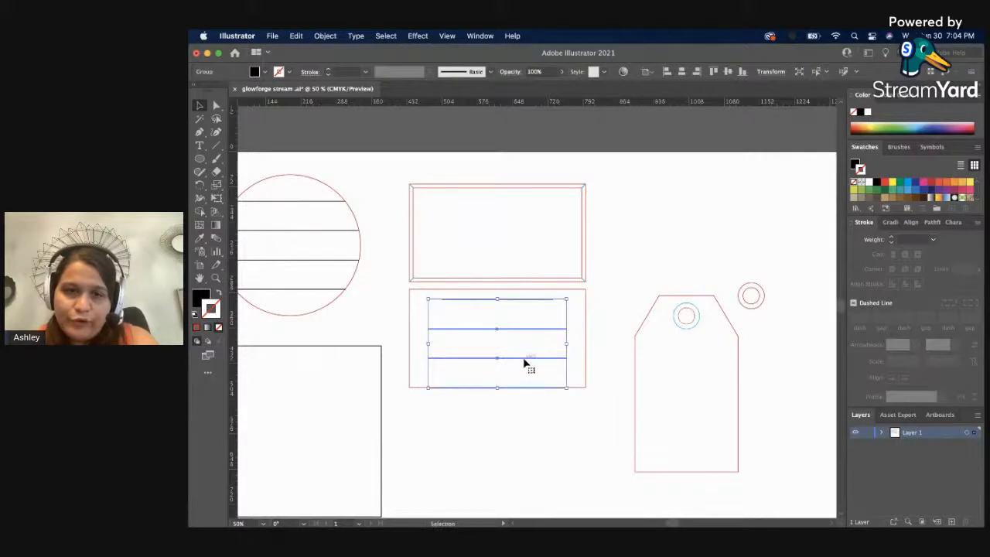
{"action": "right_click", "coordinate": [526, 363]}
{"action": "left_click", "coordinate": [466, 411]}
{"action": "key", "text": "Delete"}
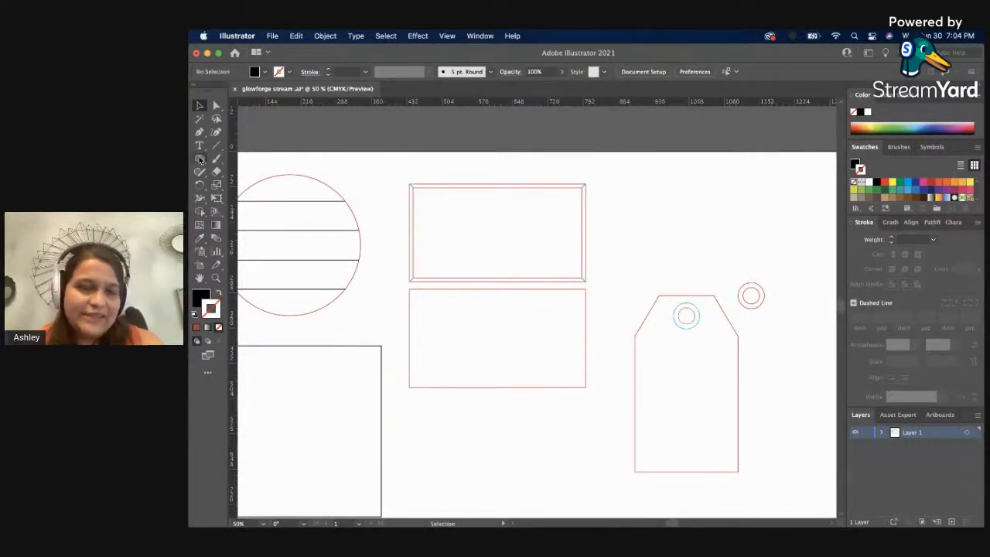
Ungroup the original lined circle from its horizontal lines and ungroup the lines into separate rectangles.
{"action": "left_click", "coordinate": [291, 206]}
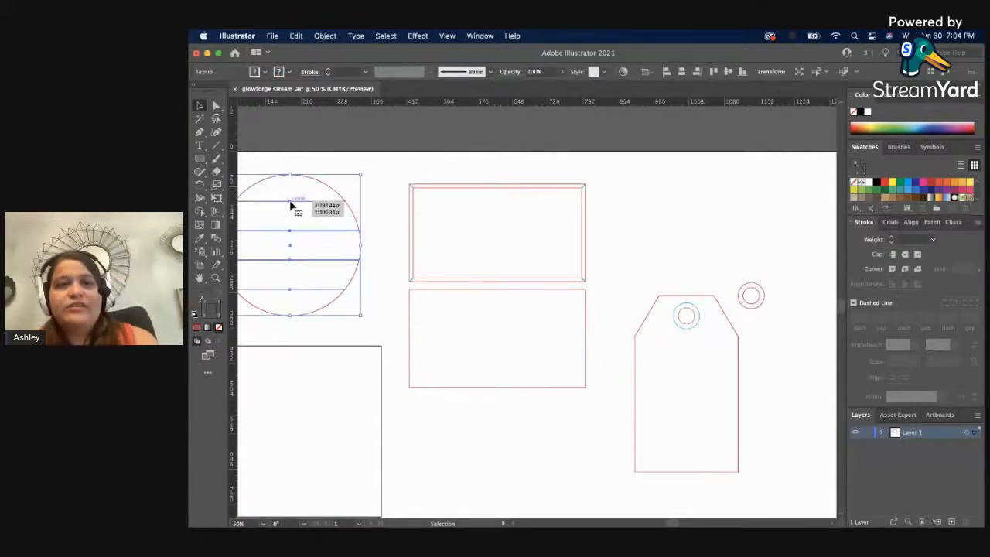
{"action": "right_click", "coordinate": [291, 205]}
{"action": "left_click", "coordinate": [332, 303]}
{"action": "left_click", "coordinate": [375, 201]}
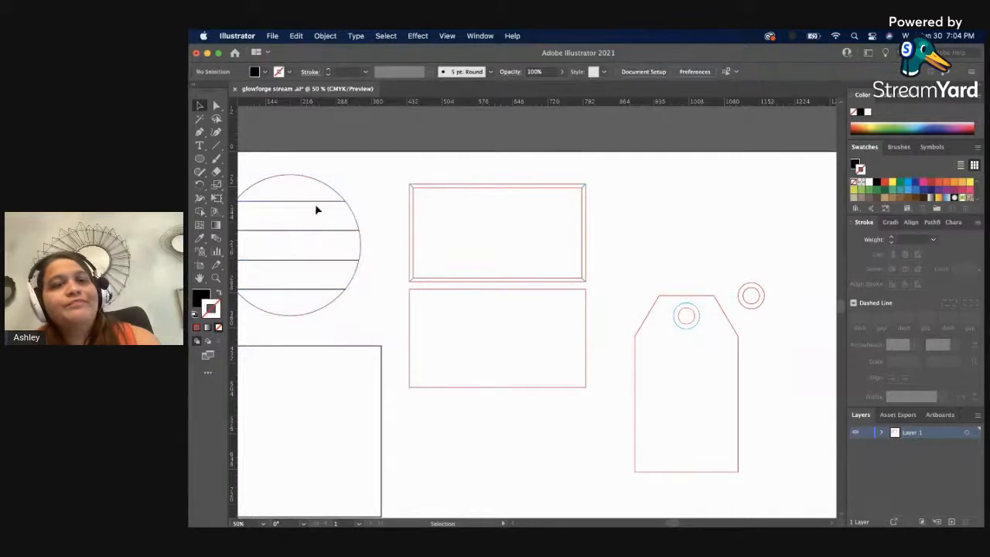
{"action": "left_click", "coordinate": [315, 208]}
{"action": "right_click", "coordinate": [315, 204]}
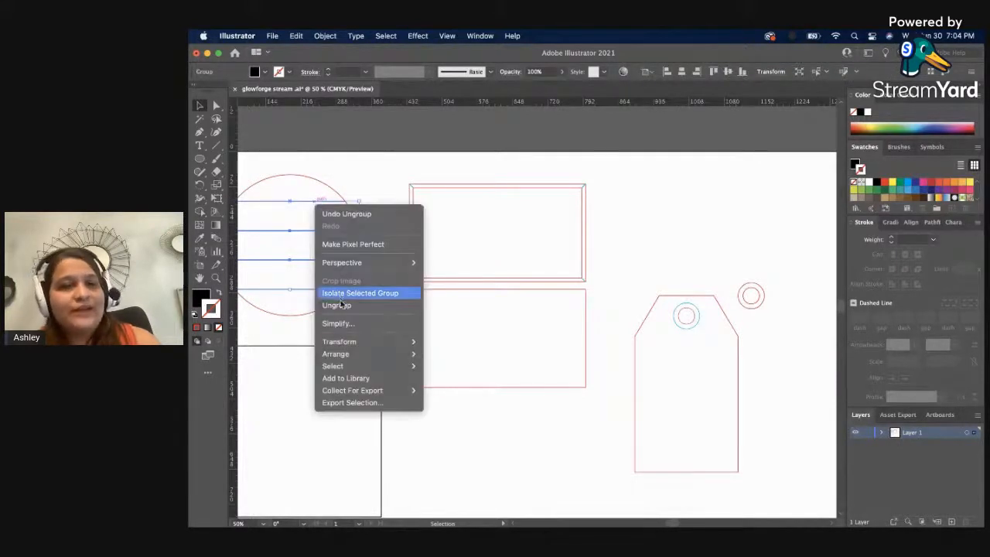
{"action": "left_click", "coordinate": [337, 304]}
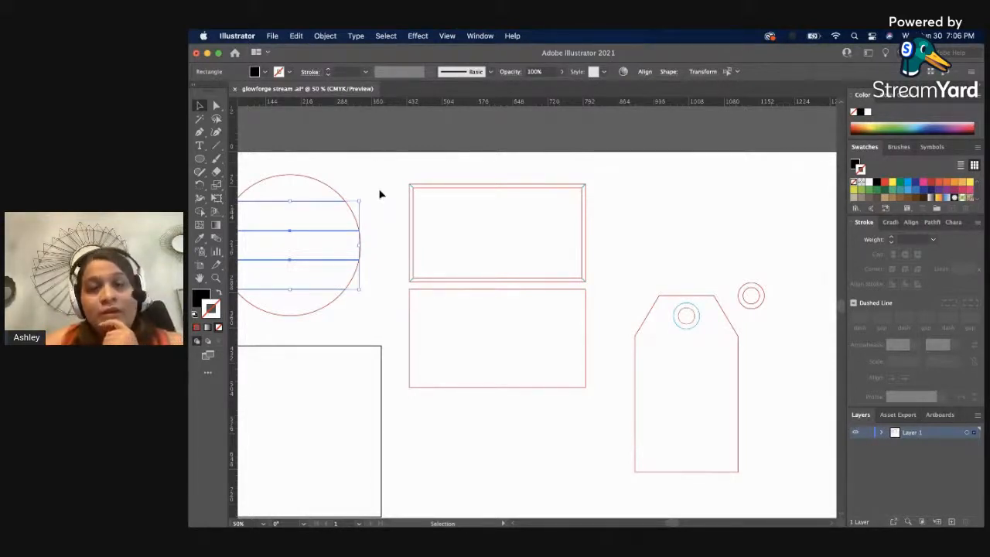
{"action": "left_click", "coordinate": [382, 192]}
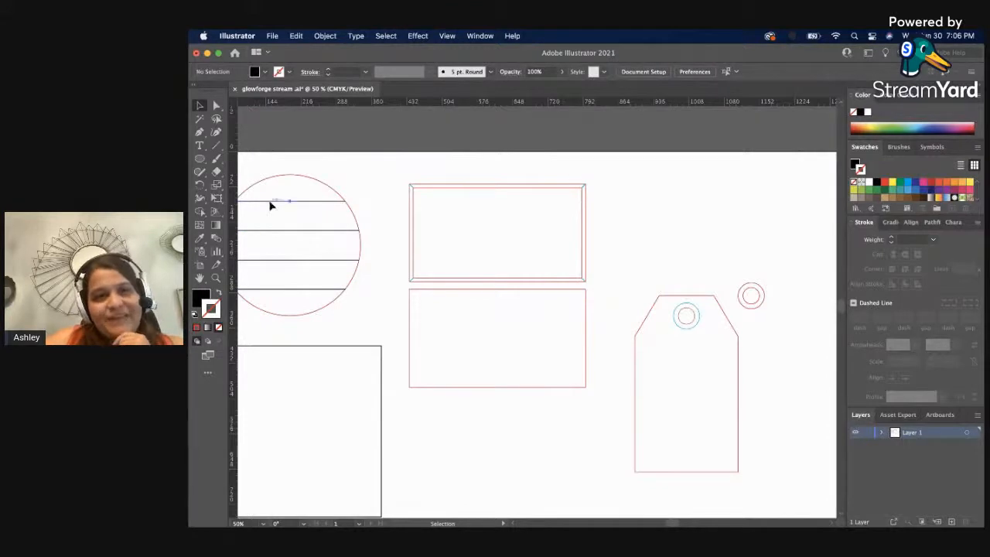
Duplicate the lined circle's top horizontal line into the lower red backing rectangle.
{"action": "left_click", "coordinate": [270, 202]}
{"action": "left_click_drag", "start_coordinate": [276, 202], "coordinate": [470, 324]}
{"action": "left_click", "coordinate": [468, 322]}
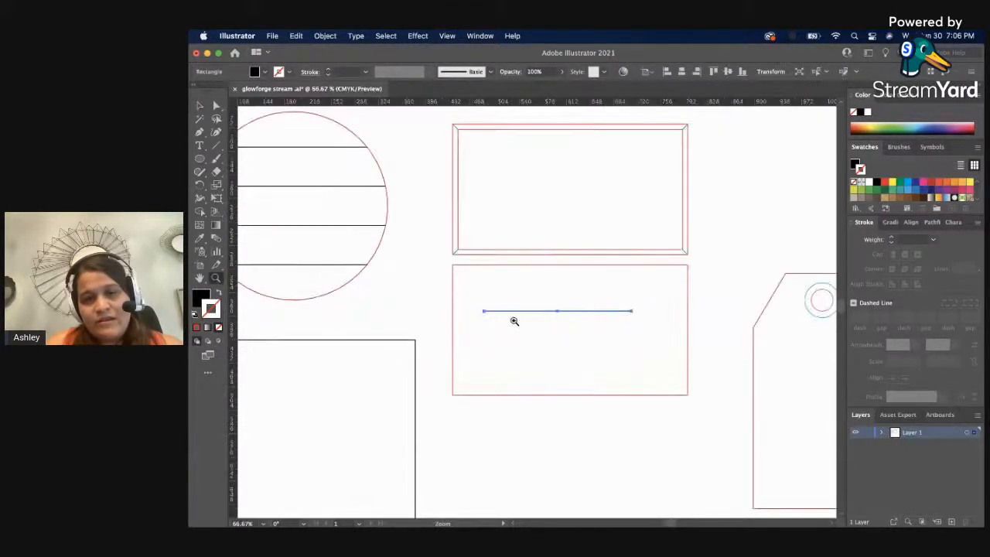
Move the copied line up and left so its left end meets the backing rectangle's left edge.
{"action": "left_click", "coordinate": [598, 305]}
{"action": "left_click", "coordinate": [600, 305]}
{"action": "left_click", "coordinate": [504, 315]}
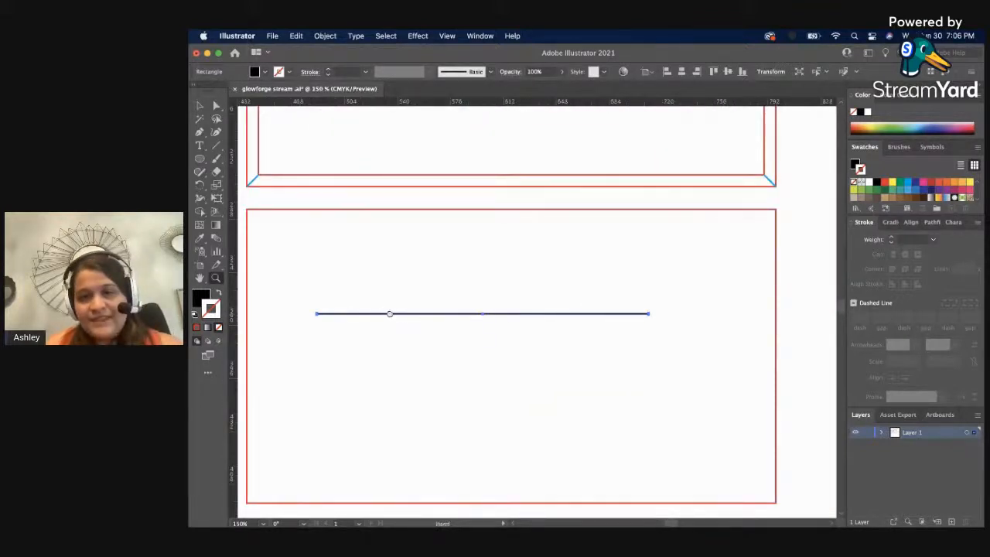
{"action": "left_click_drag", "start_coordinate": [390, 314], "coordinate": [417, 289]}
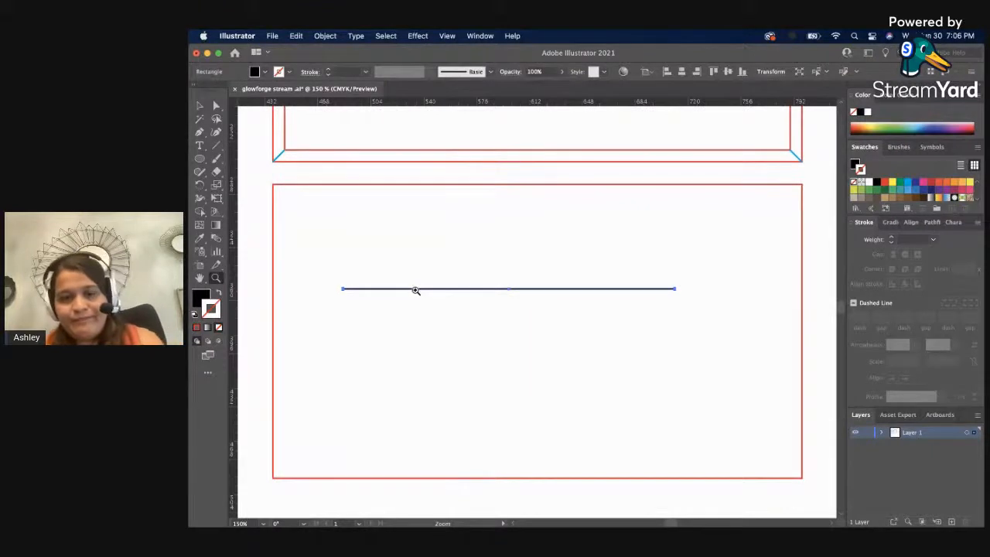
{"action": "key", "text": "v"}
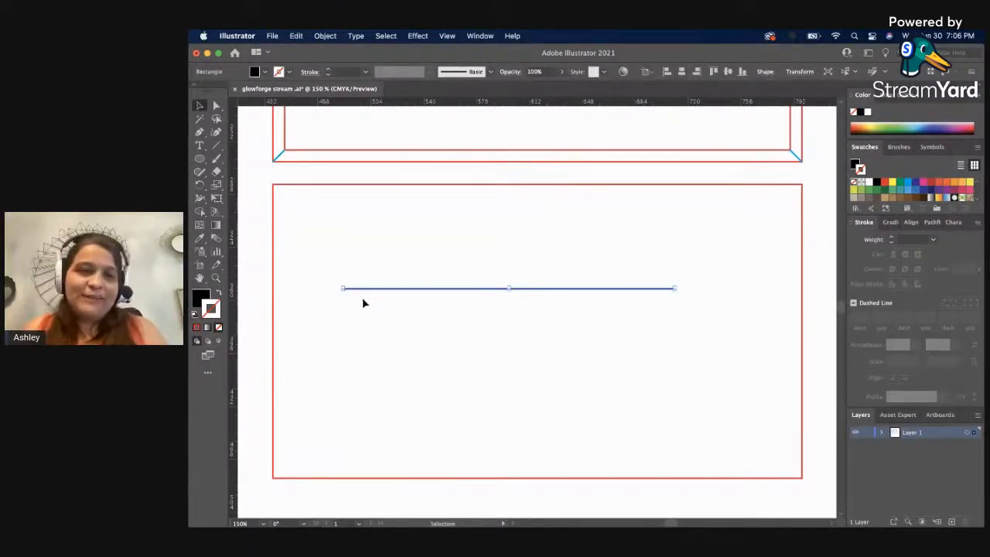
{"action": "left_click_drag", "start_coordinate": [373, 287], "coordinate": [304, 239]}
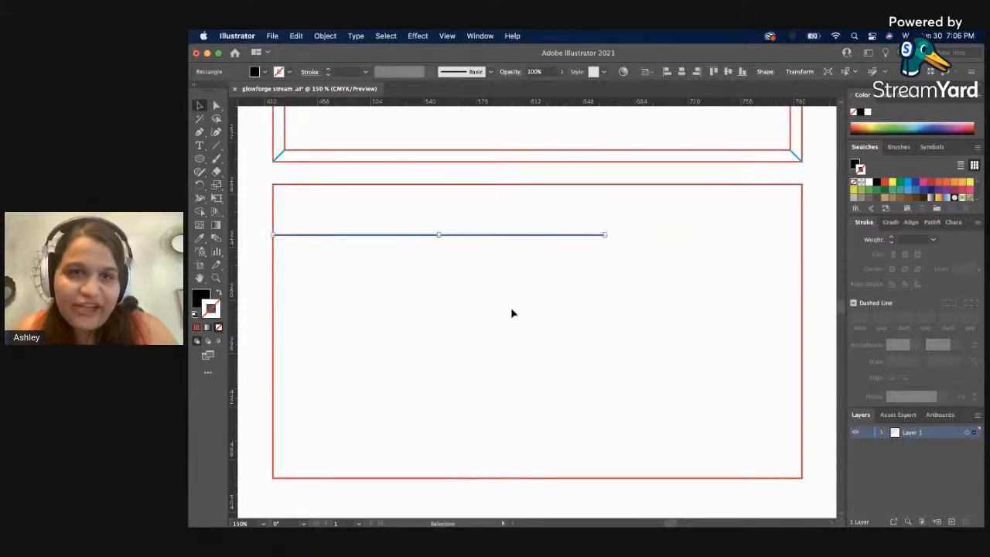
Extend the copied line's right end to the backing rectangle's right edge.
{"action": "left_click", "coordinate": [524, 305]}
{"action": "left_click_drag", "start_coordinate": [635, 290], "coordinate": [582, 310]}
{"action": "key", "text": "a"}
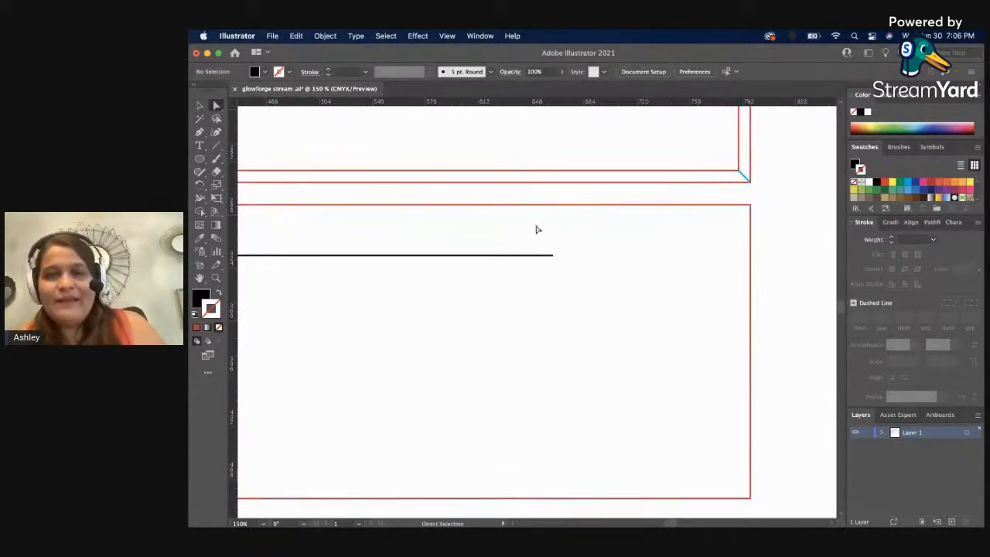
{"action": "left_click", "coordinate": [552, 256]}
{"action": "left_click_drag", "start_coordinate": [553, 261], "coordinate": [748, 265]}
{"action": "left_click", "coordinate": [708, 308]}
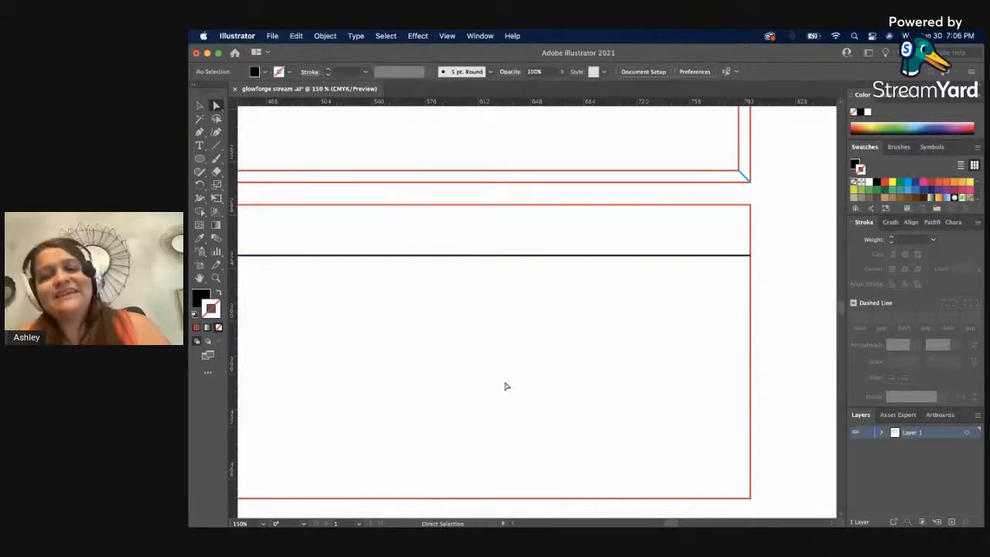
Shift the full-width horizontal line slightly lower inside the backing rectangle.
{"action": "key", "text": "z"}
{"action": "left_click", "coordinate": [503, 387], "text": "alt"}
{"action": "scroll", "coordinate": [455, 338], "scroll_direction": "up", "scroll_amount": 1}
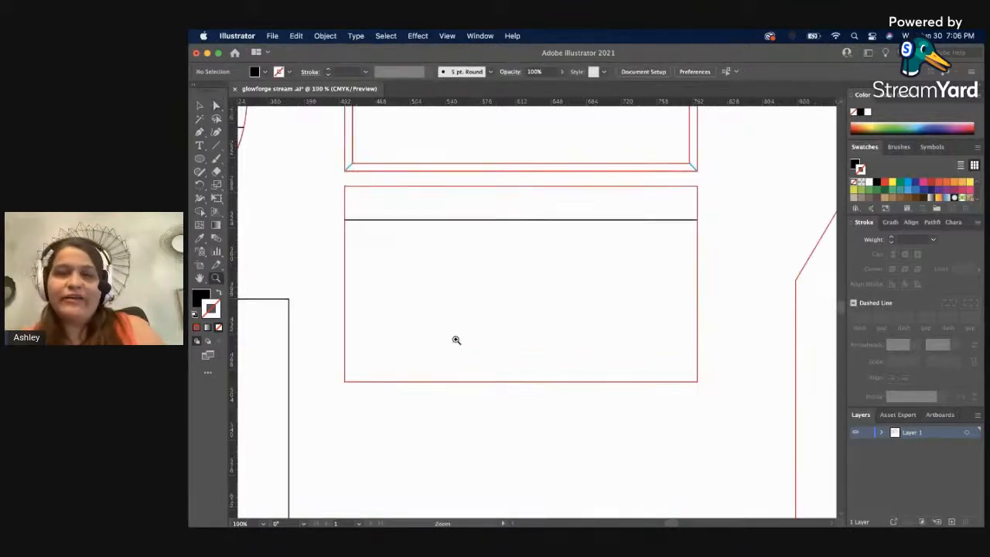
{"action": "key", "text": "v"}
{"action": "left_click", "coordinate": [501, 224]}
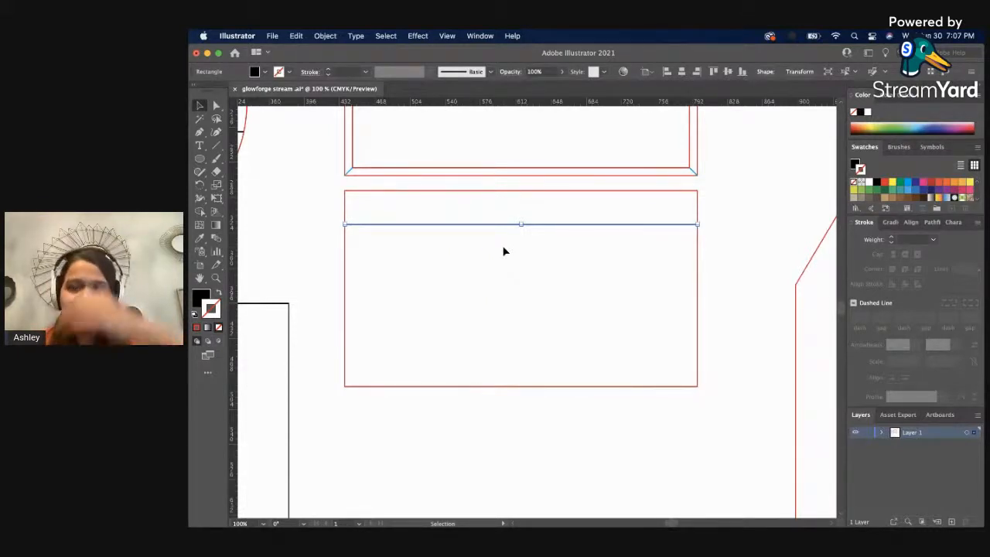
{"action": "left_click", "coordinate": [502, 252]}
{"action": "left_click", "coordinate": [503, 225]}
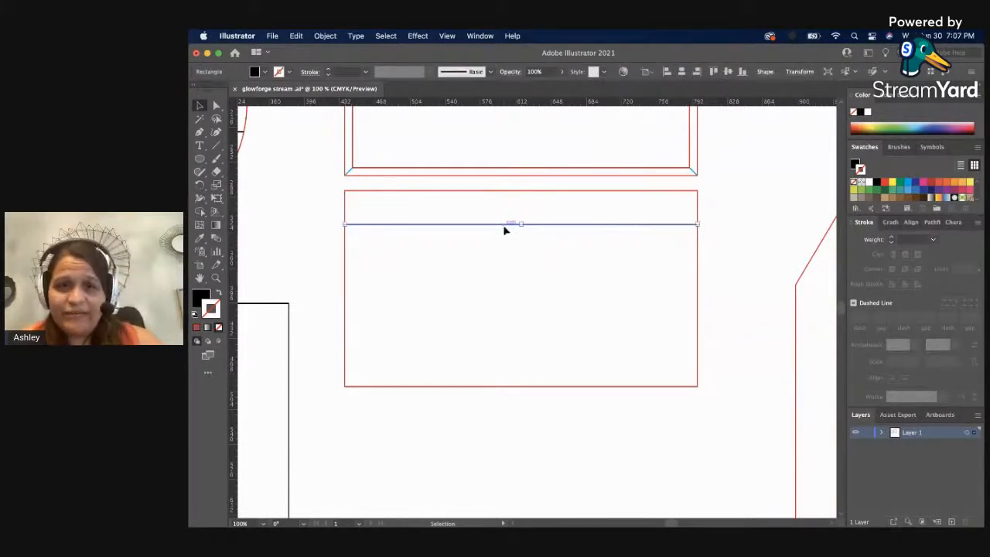
{"action": "left_click_drag", "start_coordinate": [503, 228], "coordinate": [503, 229]}
Move the mitered frame down so it sits exactly over the backing rectangle.
{"action": "left_click", "coordinate": [705, 178]}
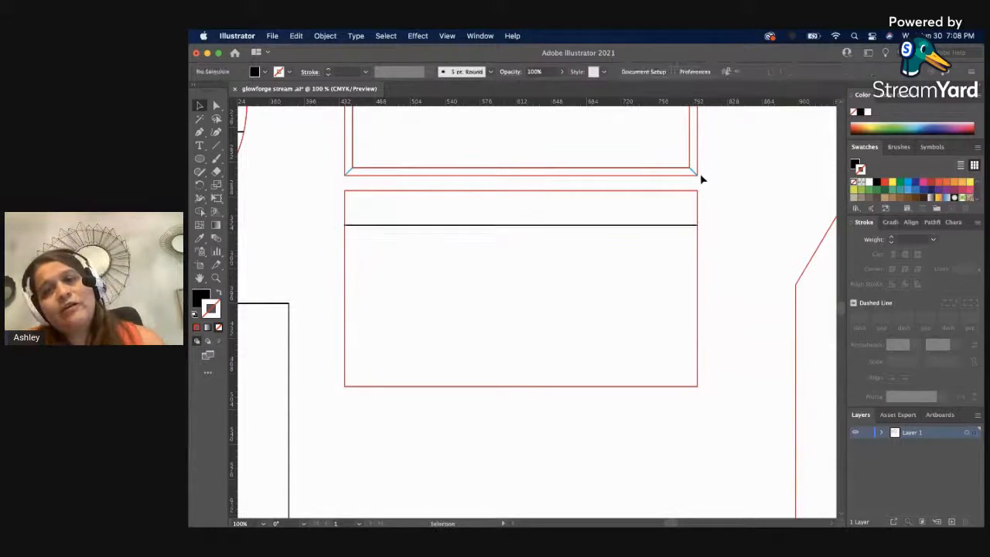
{"action": "left_click_drag", "start_coordinate": [667, 177], "coordinate": [646, 389]}
{"action": "left_click", "coordinate": [778, 291]}
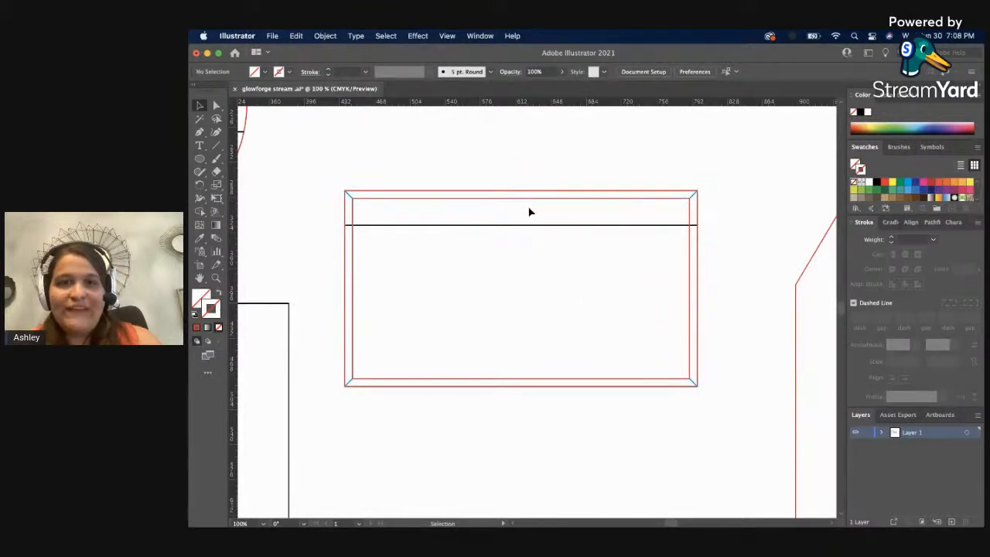
Duplicate the horizontal line to make three across the backing, and distribute them evenly by vertical centers.
{"action": "left_click_drag", "start_coordinate": [498, 226], "coordinate": [514, 348]}
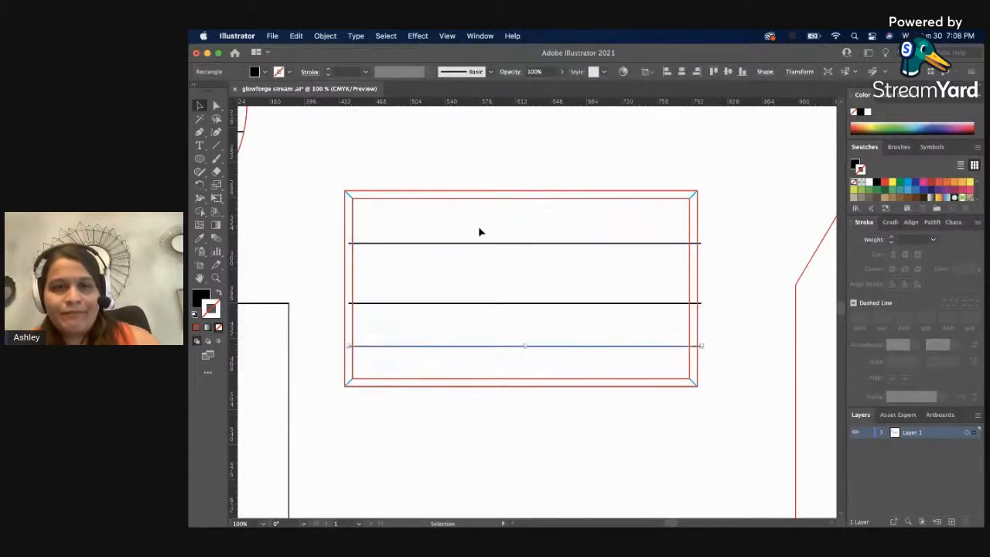
{"action": "left_click_drag", "start_coordinate": [479, 226], "coordinate": [513, 360]}
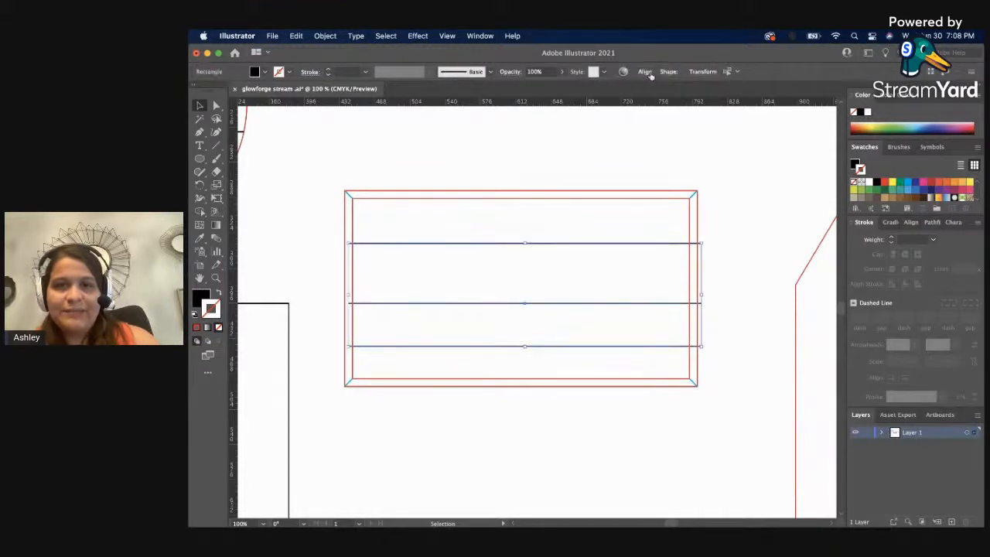
{"action": "left_click", "coordinate": [647, 72]}
{"action": "left_click", "coordinate": [549, 137]}
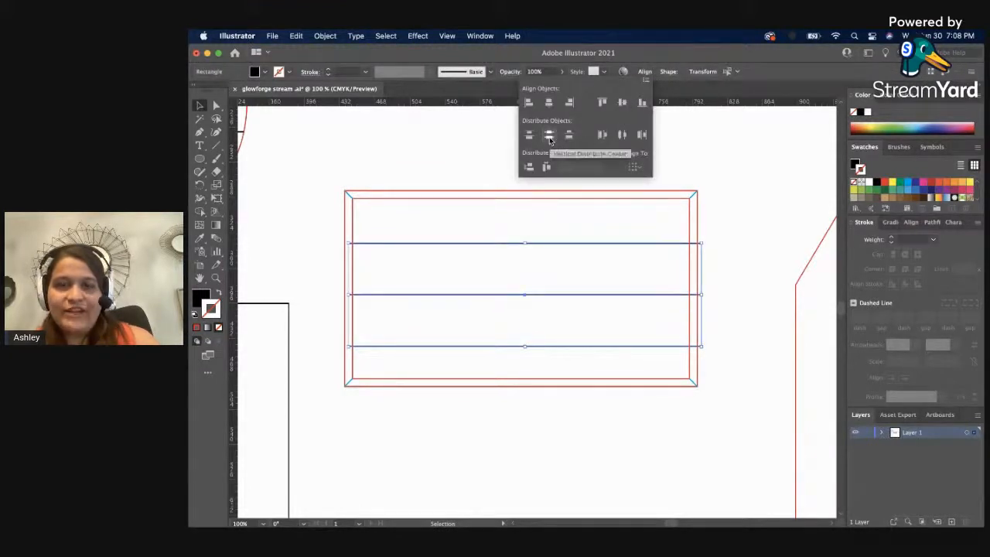
{"action": "left_click", "coordinate": [471, 156]}
Try to vertically center-align the frame, backing rectangle and upper horizontal line.
{"action": "left_click_drag", "start_coordinate": [415, 160], "coordinate": [444, 268]}
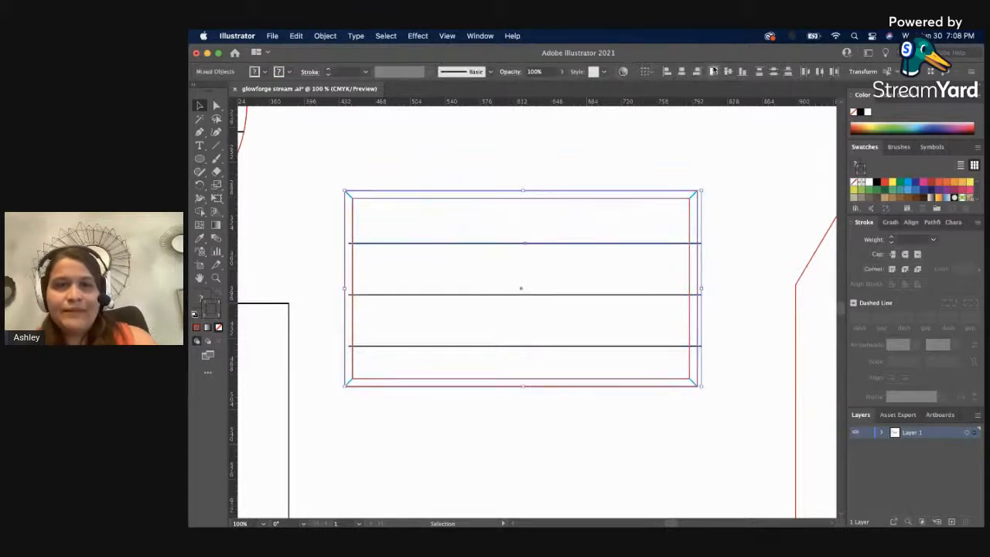
{"action": "left_click", "coordinate": [728, 72]}
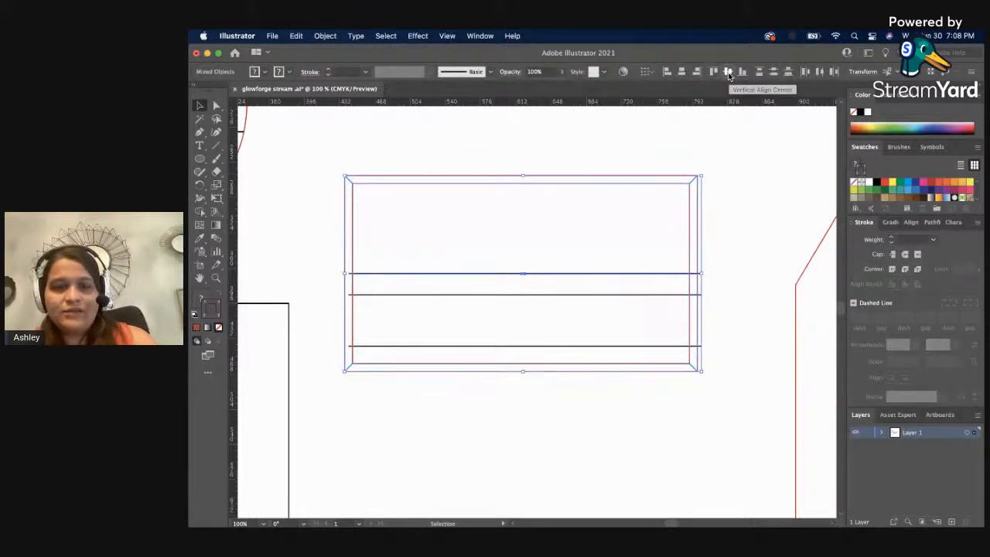
{"action": "key", "text": "super+z"}
{"action": "left_click", "coordinate": [642, 156]}
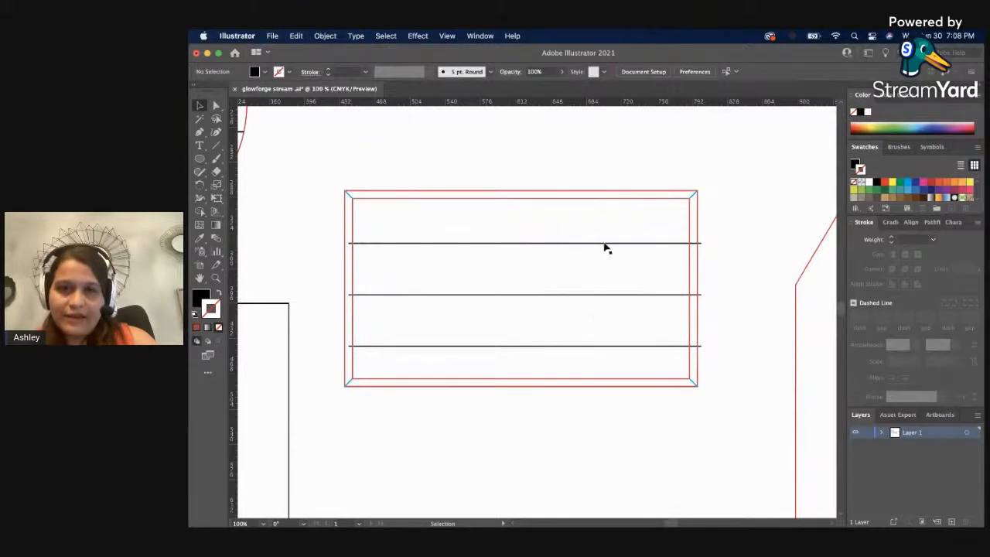
Move the mitered frame back above the backing rectangle, clear of the horizontal lines.
{"action": "left_click_drag", "start_coordinate": [650, 196], "coordinate": [654, 141]}
{"action": "scroll", "coordinate": [652, 152], "scroll_direction": "up", "scroll_amount": 2}
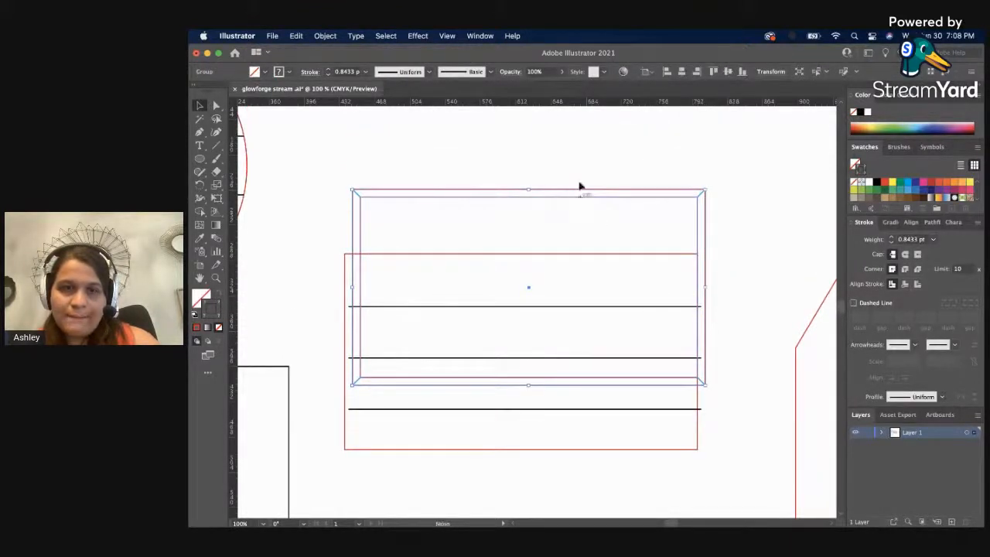
{"action": "left_click_drag", "start_coordinate": [580, 189], "coordinate": [590, 84]}
{"action": "key", "text": "super+z"}
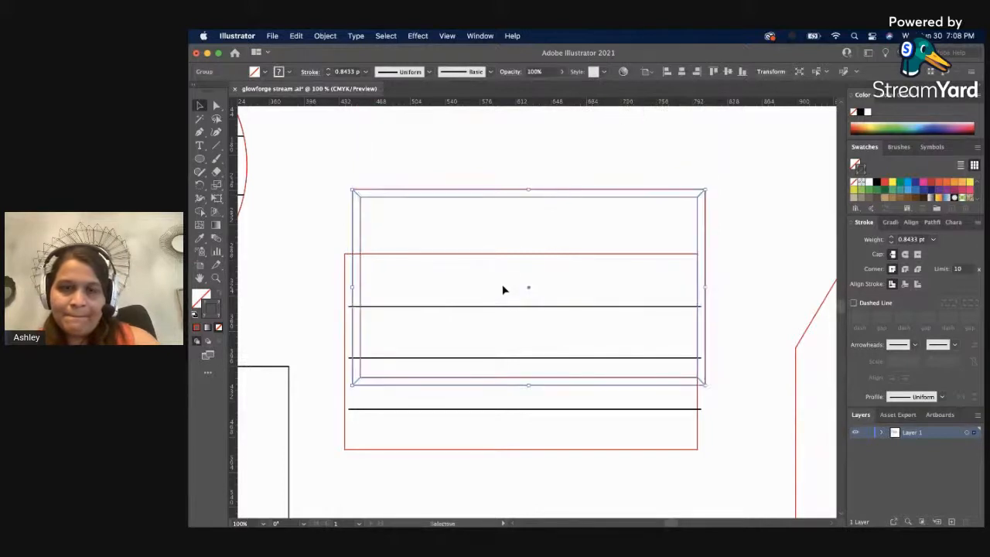
{"action": "key", "text": "super+minus"}
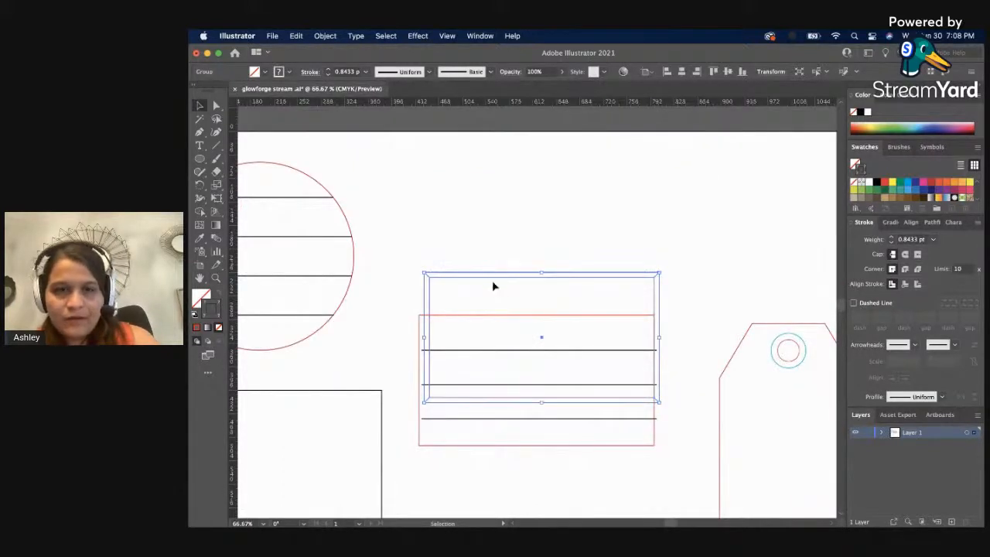
{"action": "left_click_drag", "start_coordinate": [497, 281], "coordinate": [492, 160]}
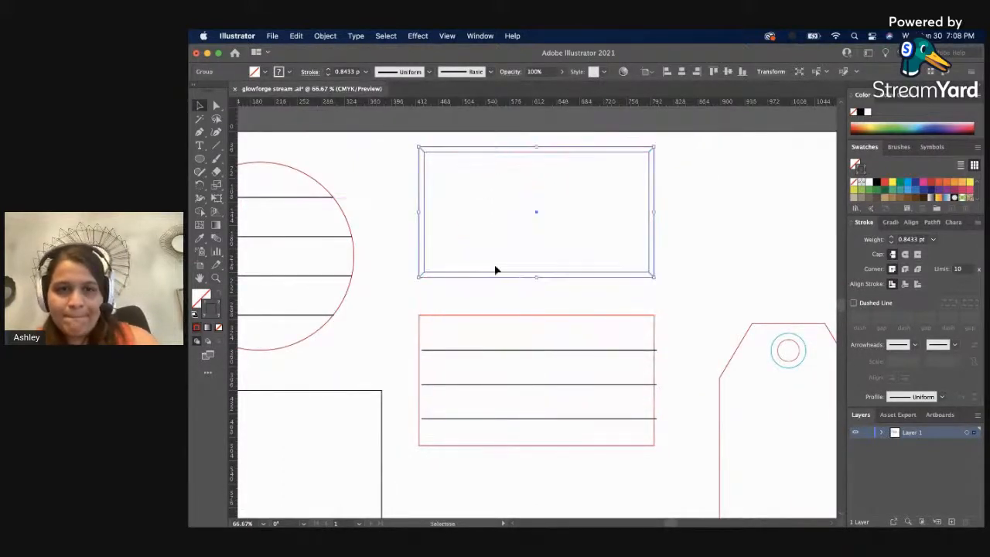
Try to vertically center-align the backing rectangle with only its upper horizontal line.
{"action": "left_click", "coordinate": [471, 299]}
{"action": "left_click", "coordinate": [485, 356]}
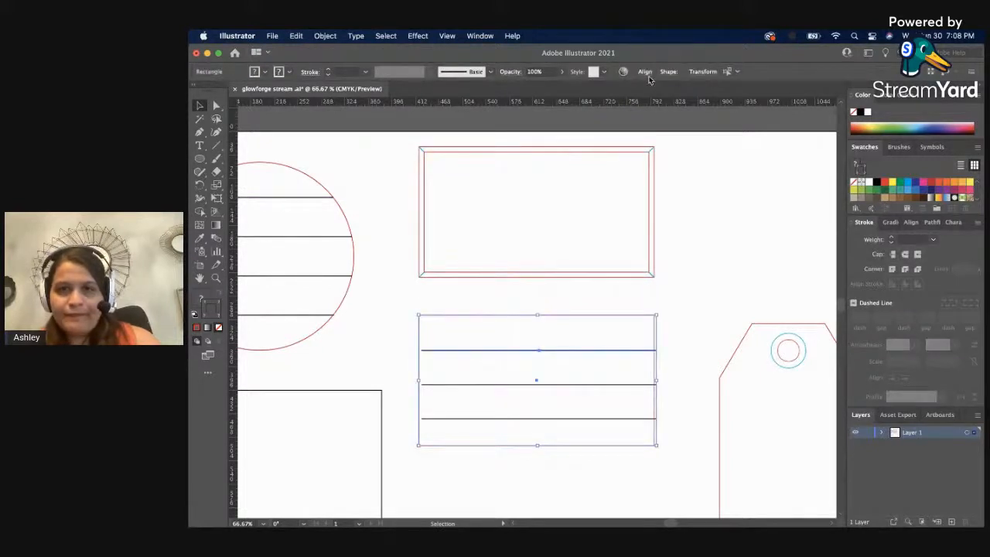
{"action": "left_click", "coordinate": [645, 73]}
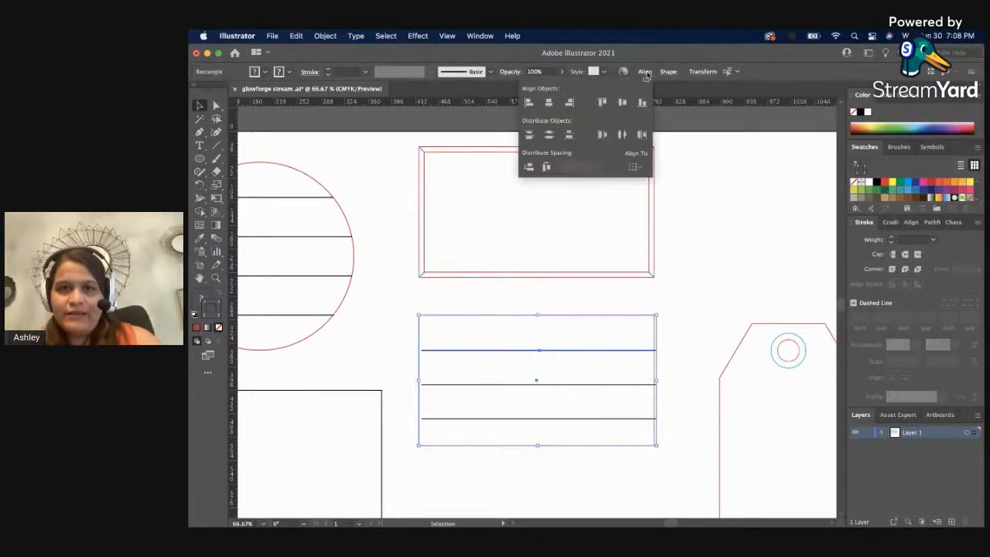
{"action": "left_click", "coordinate": [622, 103]}
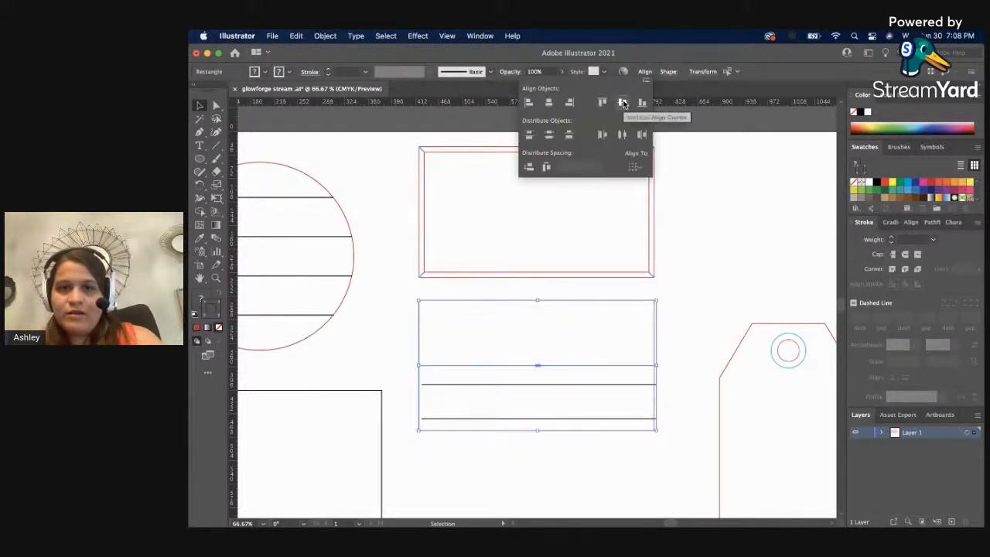
{"action": "left_click", "coordinate": [663, 479]}
{"action": "key", "text": "super+z"}
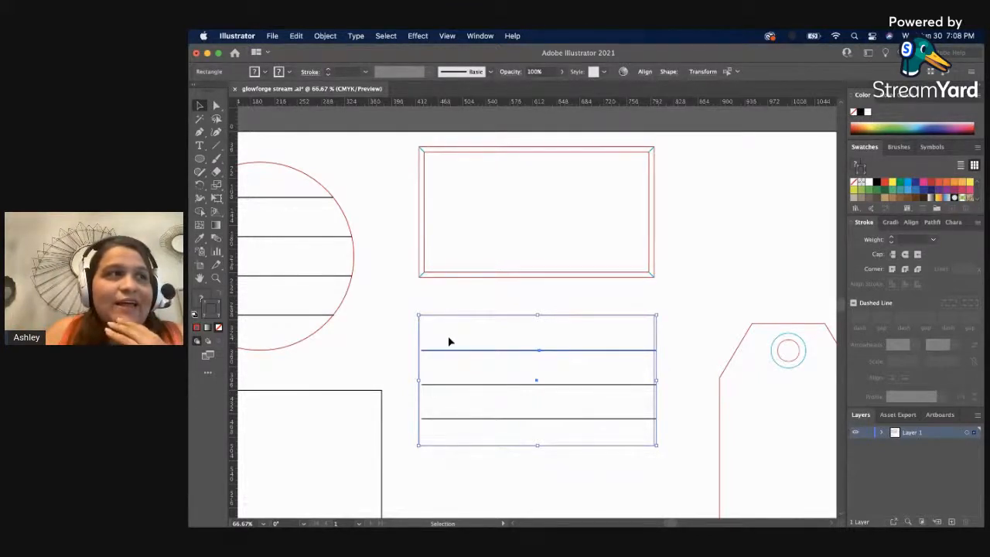
{"action": "left_click", "coordinate": [500, 301]}
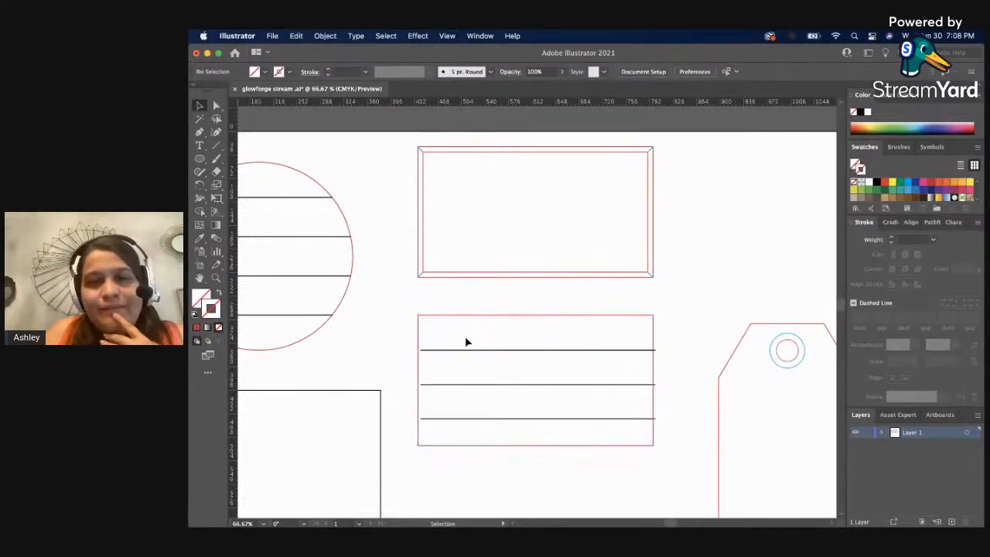
Group the three horizontal lines and vertically center-align the group with the backing rectangle.
{"action": "left_click", "coordinate": [512, 421]}
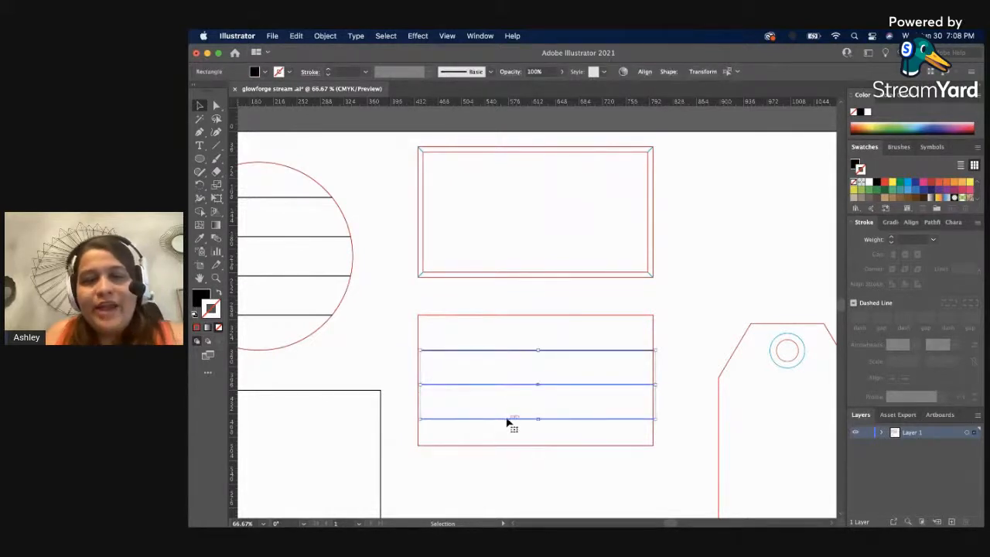
{"action": "left_click", "coordinate": [542, 292]}
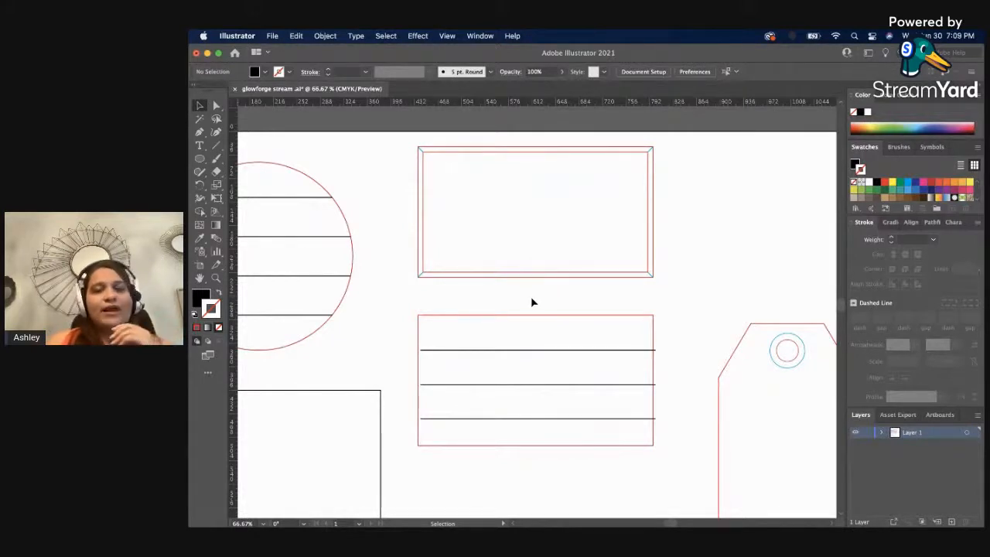
{"action": "left_click_drag", "start_coordinate": [531, 299], "coordinate": [586, 412]}
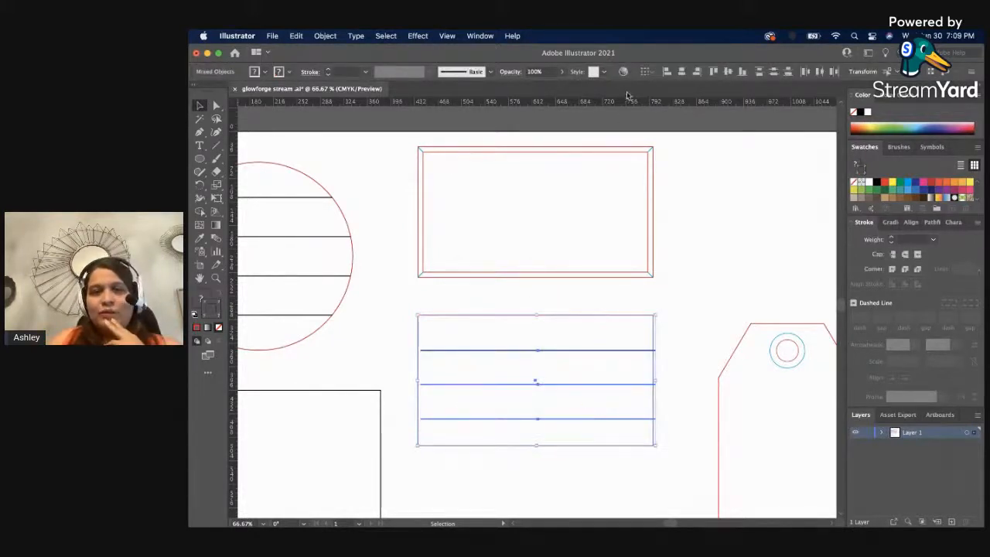
{"action": "left_click", "coordinate": [726, 71]}
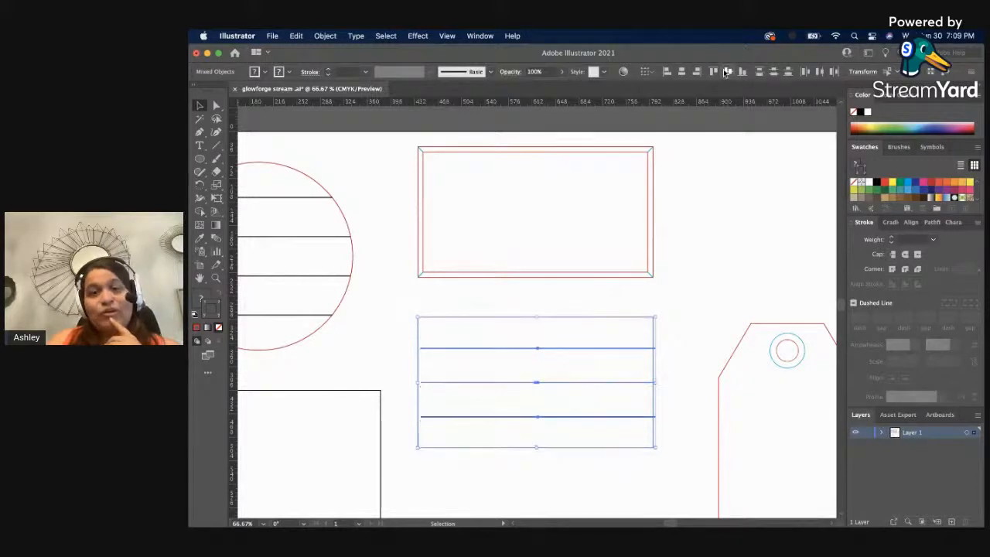
{"action": "left_click", "coordinate": [738, 277]}
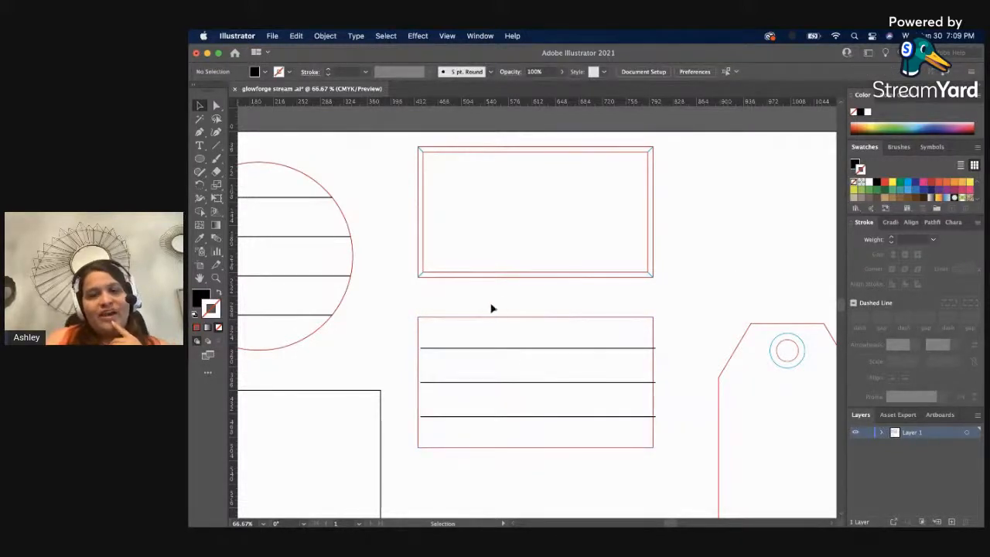
Horizontally center-align the horizontal lines with the backing rectangle so their ends meet its sides, and select the lined backing.
{"action": "left_click_drag", "start_coordinate": [492, 308], "coordinate": [523, 363]}
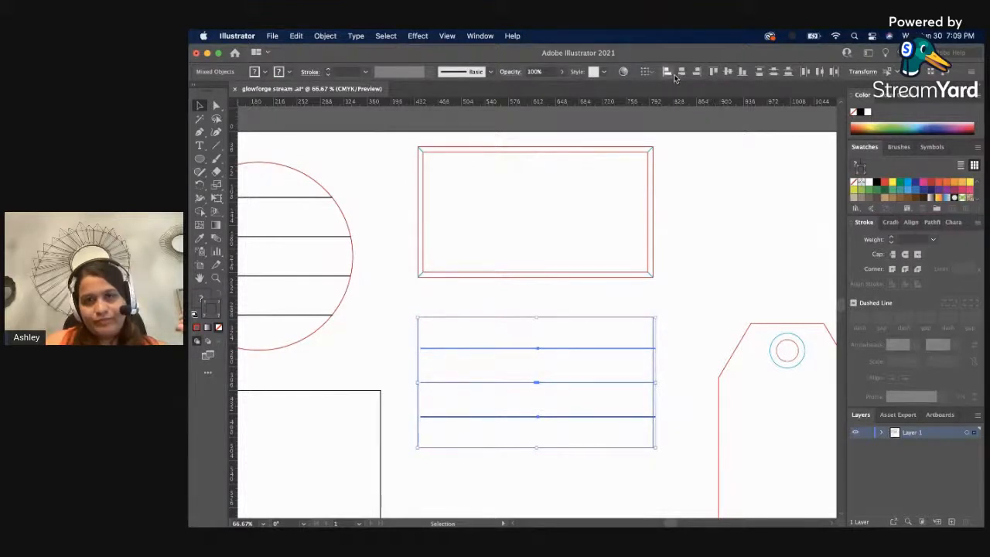
{"action": "left_click", "coordinate": [696, 340]}
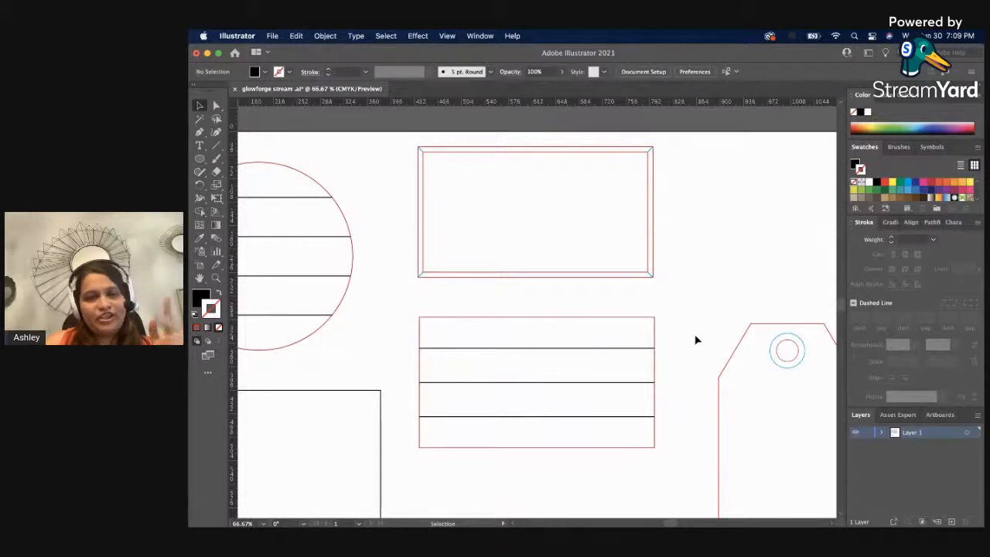
{"action": "left_click", "coordinate": [583, 382]}
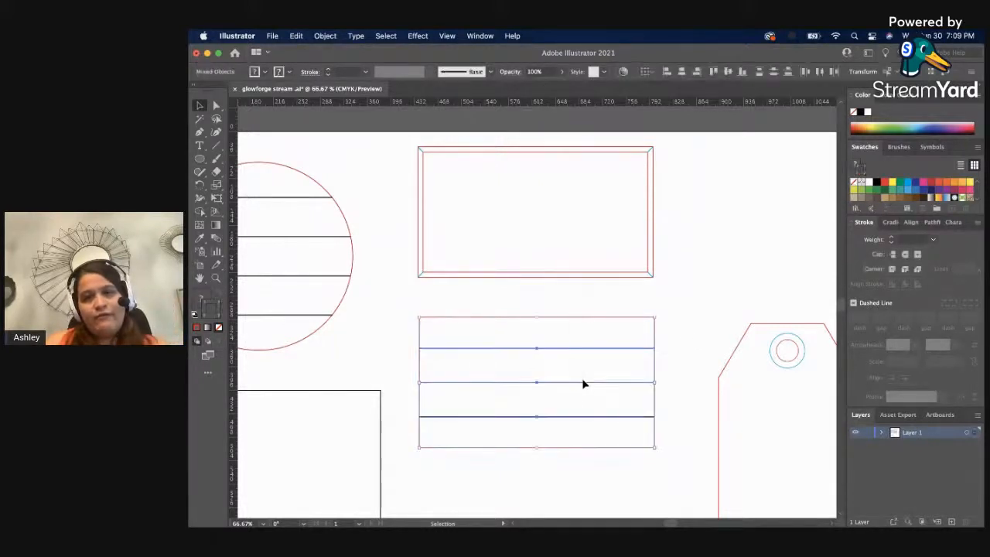
Center-align the mitered frame and the lined backing with each other horizontally and vertically so they overlap.
{"action": "left_click", "coordinate": [675, 316]}
{"action": "left_click_drag", "start_coordinate": [669, 336], "coordinate": [651, 106]}
{"action": "left_click", "coordinate": [680, 71]}
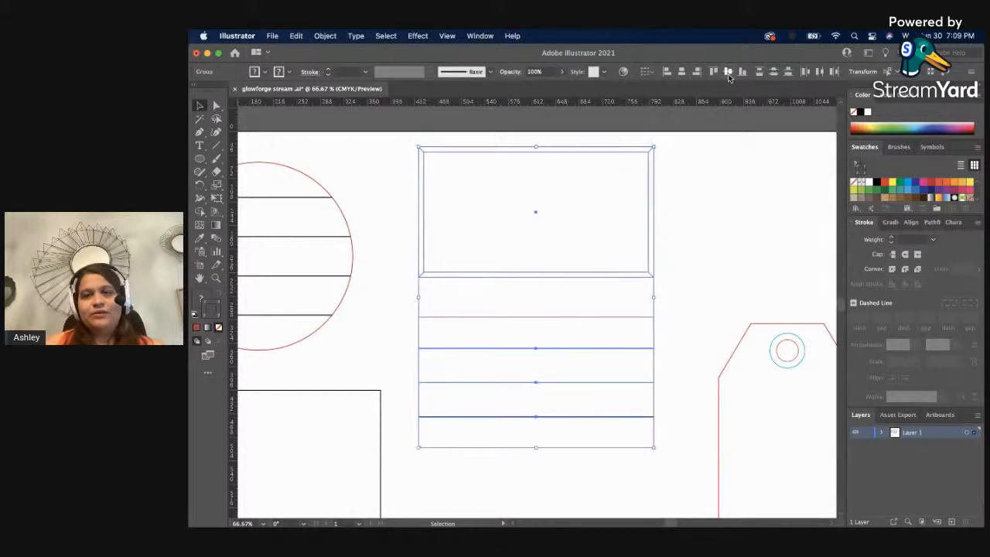
{"action": "left_click", "coordinate": [727, 73]}
{"action": "left_click", "coordinate": [705, 168]}
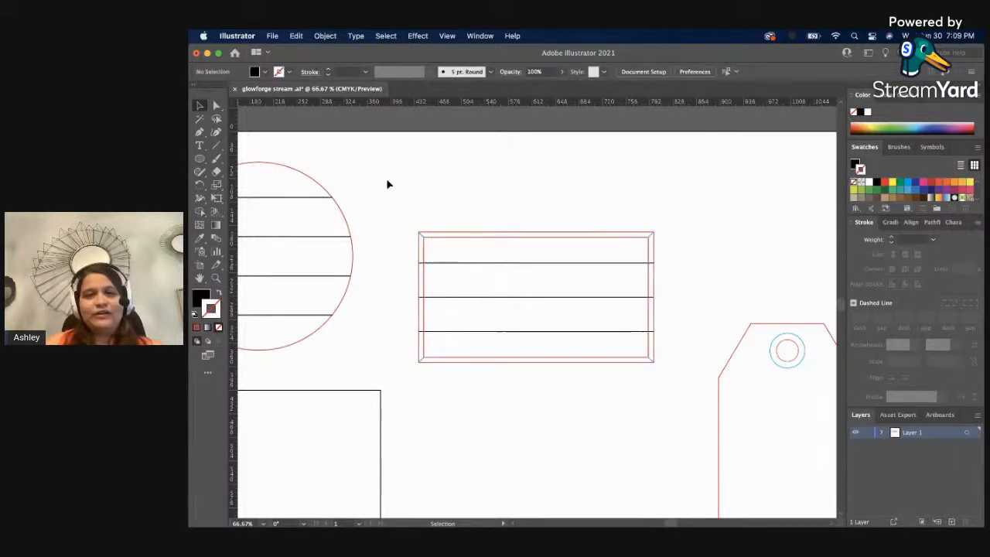
Separate the overlapping pieces by moving the lined backing down and the mitered frame directly above it.
{"action": "left_click_drag", "start_coordinate": [531, 339], "coordinate": [528, 410]}
{"action": "left_click_drag", "start_coordinate": [540, 242], "coordinate": [533, 176]}
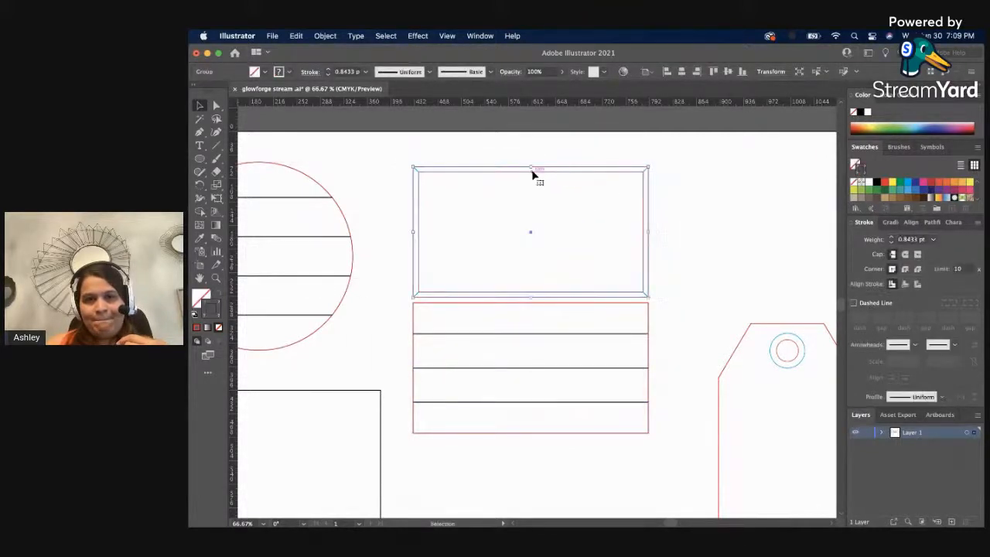
{"action": "left_click", "coordinate": [692, 199]}
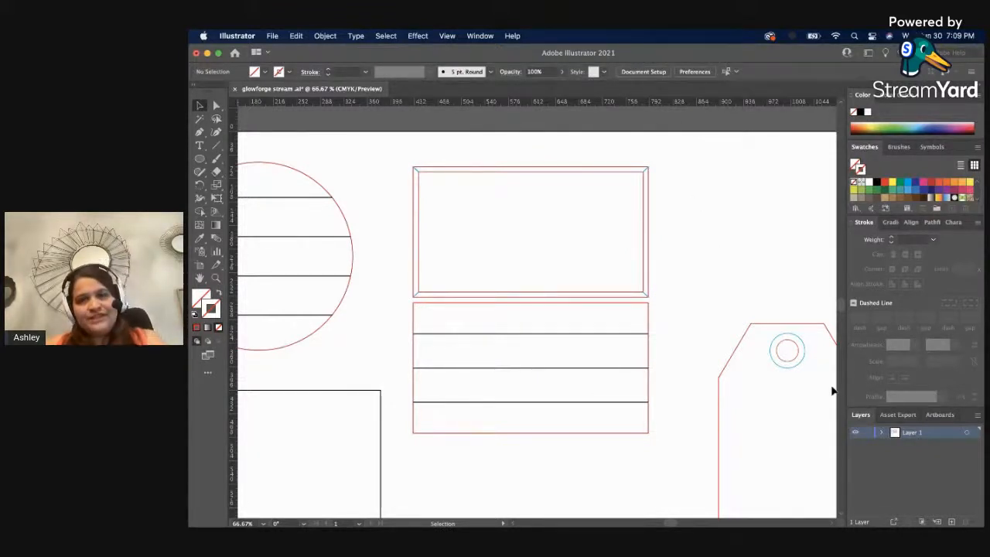
Move the mitered frame and lined backing together toward the artboard's upper edge, slightly closer to the lined circle.
{"action": "key", "text": "z"}
{"action": "key", "text": "v"}
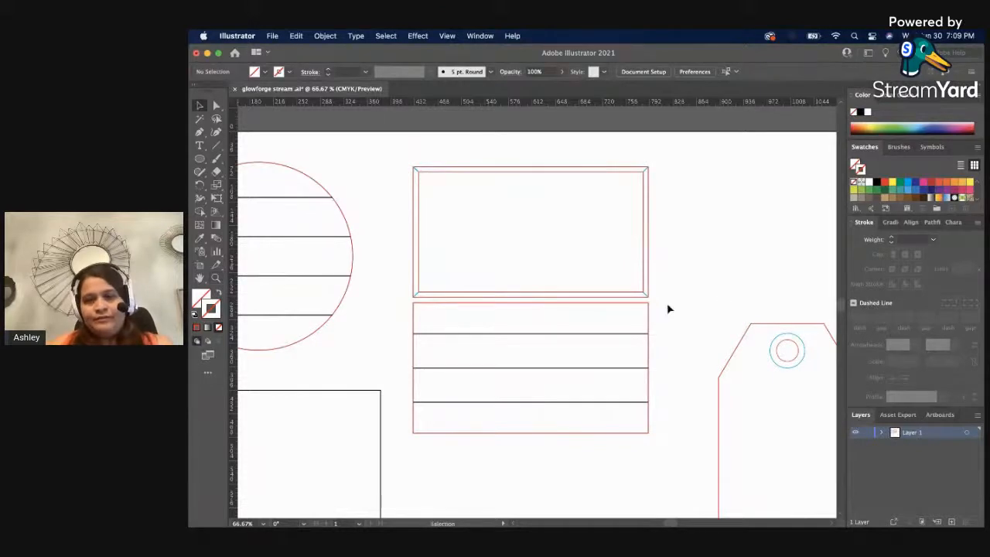
{"action": "key", "text": "space"}
{"action": "left_click_drag", "start_coordinate": [640, 347], "coordinate": [773, 316]}
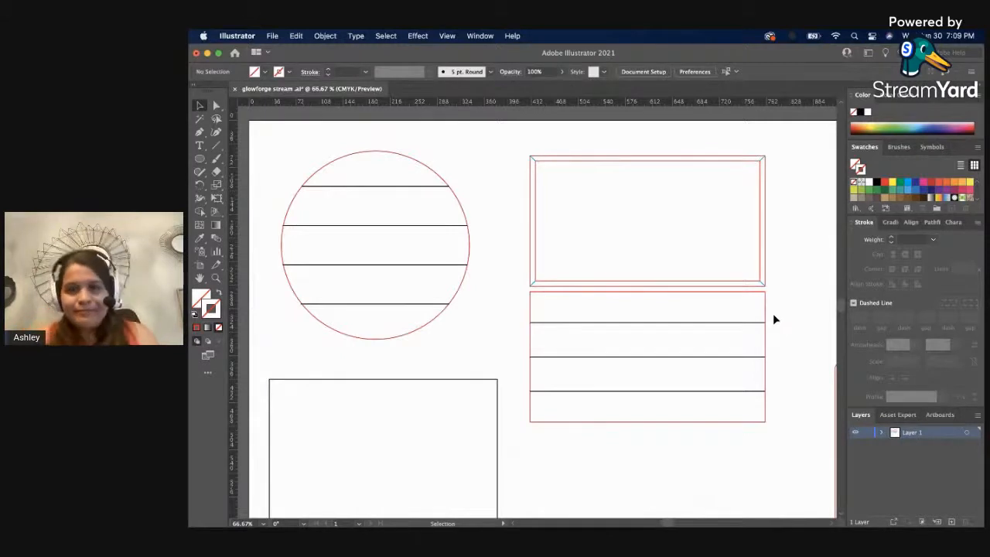
{"action": "key", "text": "z"}
{"action": "left_click", "coordinate": [650, 336], "text": "alt"}
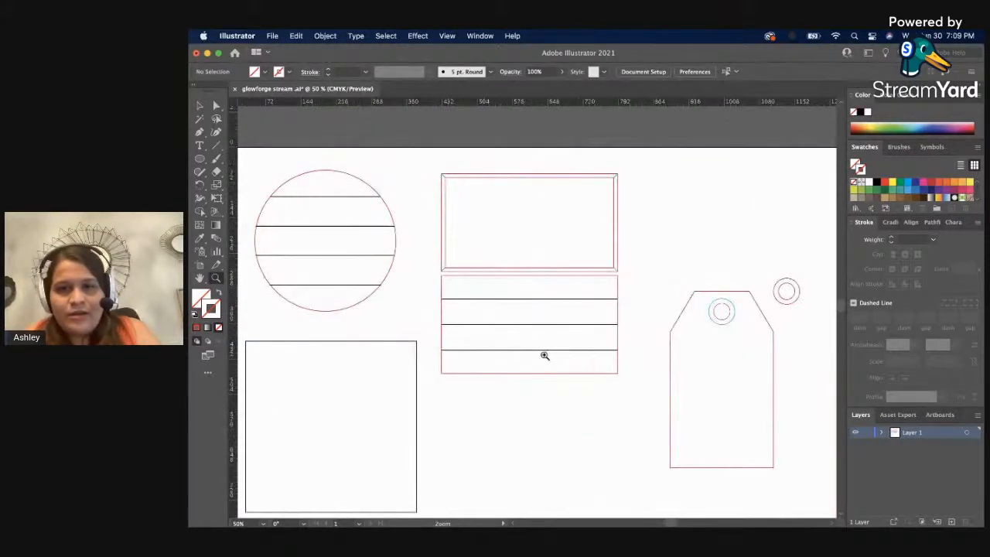
{"action": "key", "text": "v"}
{"action": "left_click_drag", "start_coordinate": [433, 267], "coordinate": [498, 286]}
{"action": "left_click", "coordinate": [648, 236]}
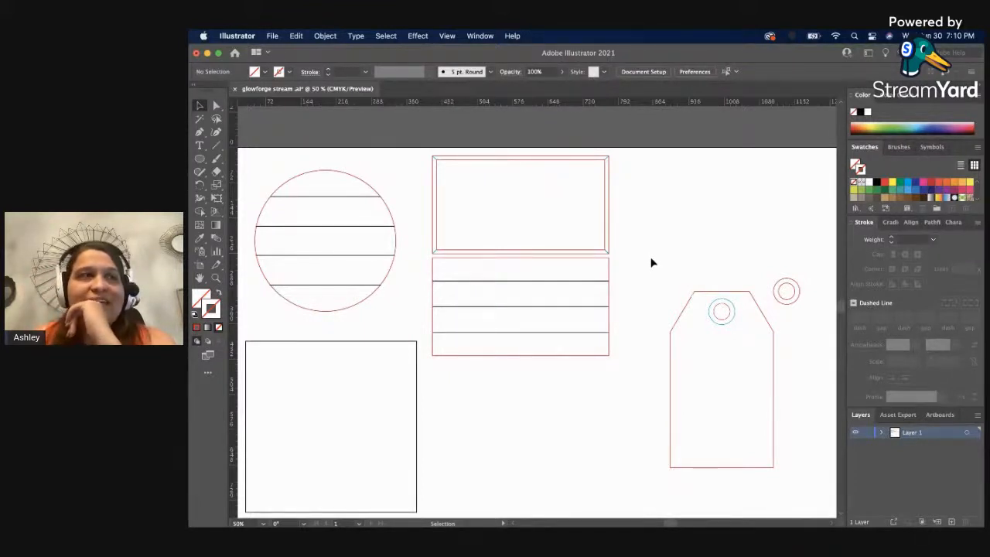
{"action": "left_click", "coordinate": [576, 248]}
{"action": "left_click", "coordinate": [645, 214]}
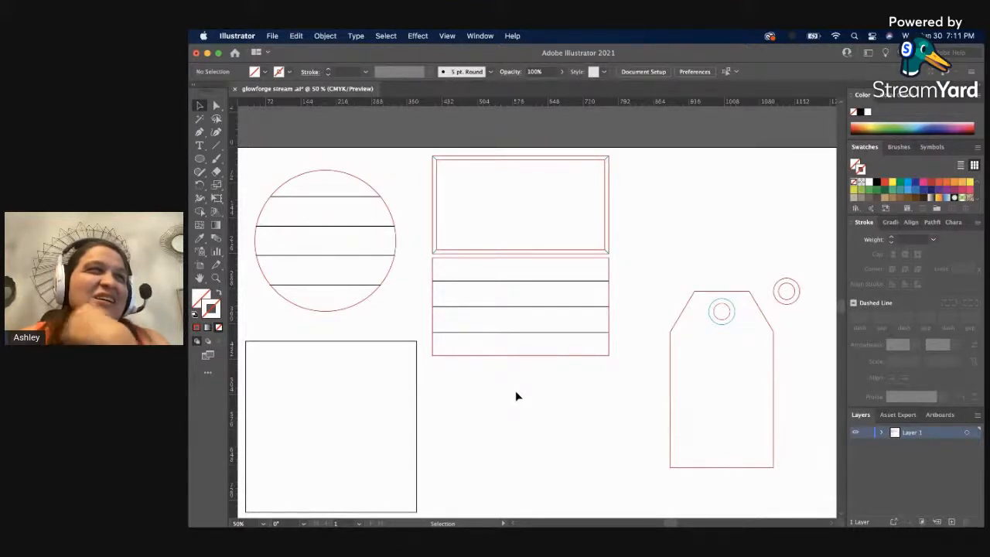
{"action": "scroll", "coordinate": [515, 391], "scroll_direction": "up", "scroll_amount": 1}
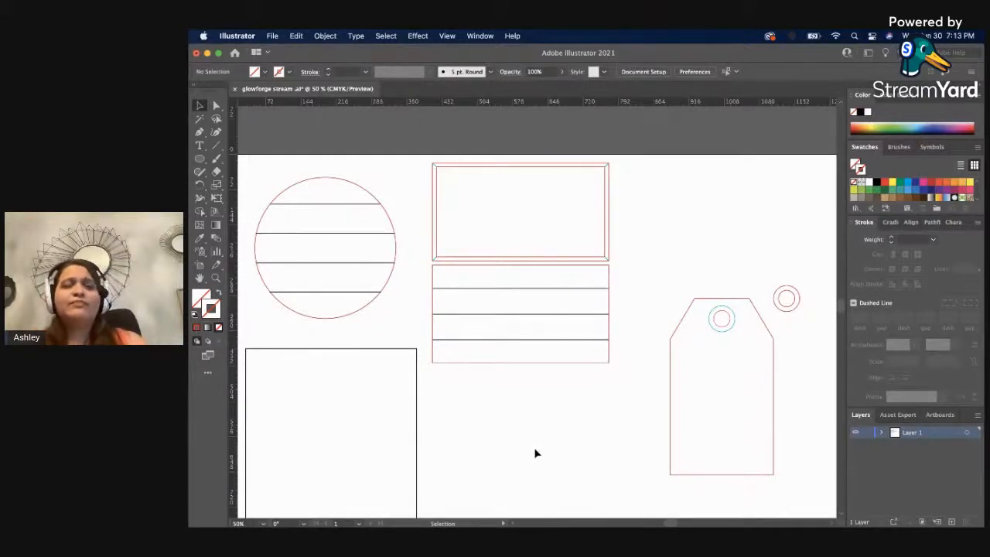
{"action": "key", "text": "z"}
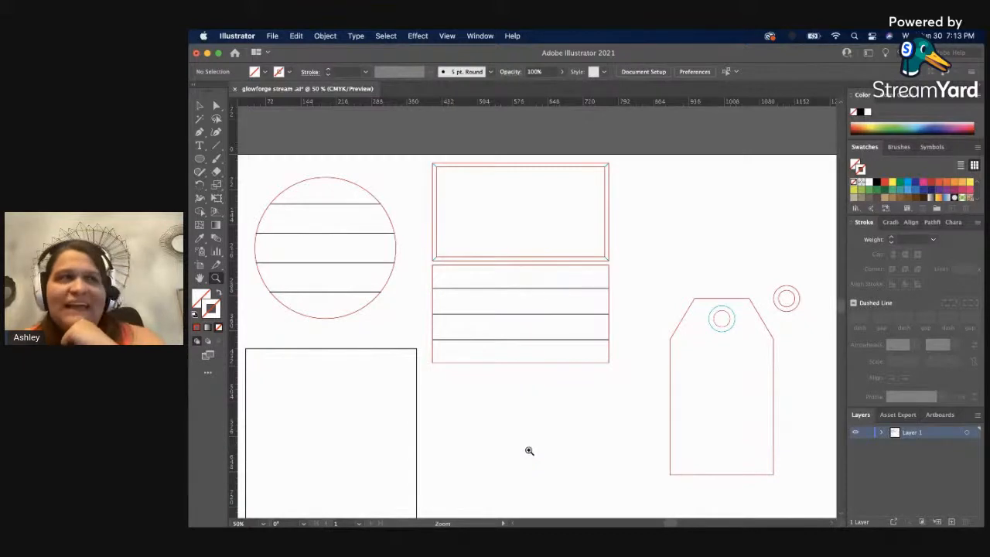
{"action": "left_click", "coordinate": [514, 440]}
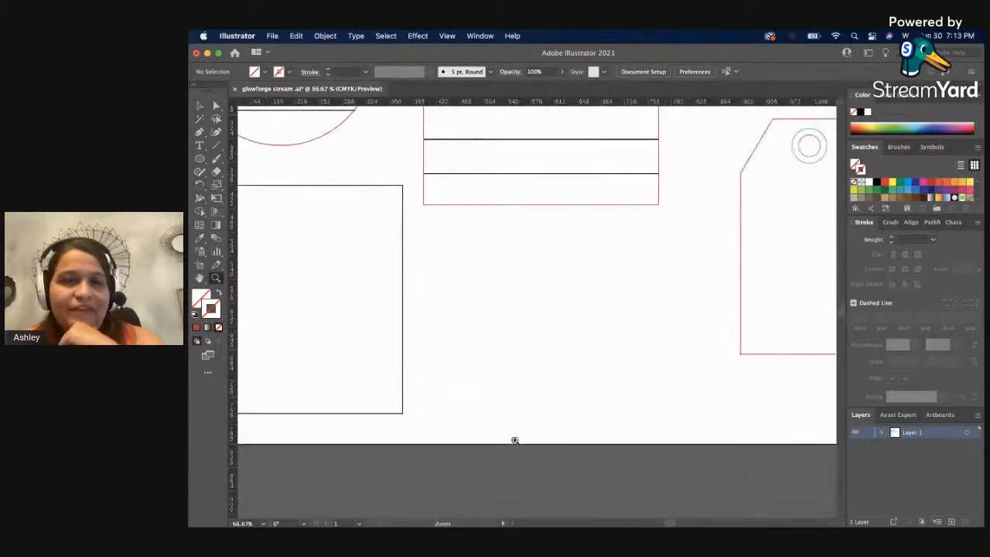
{"action": "left_click", "coordinate": [525, 317], "text": "alt"}
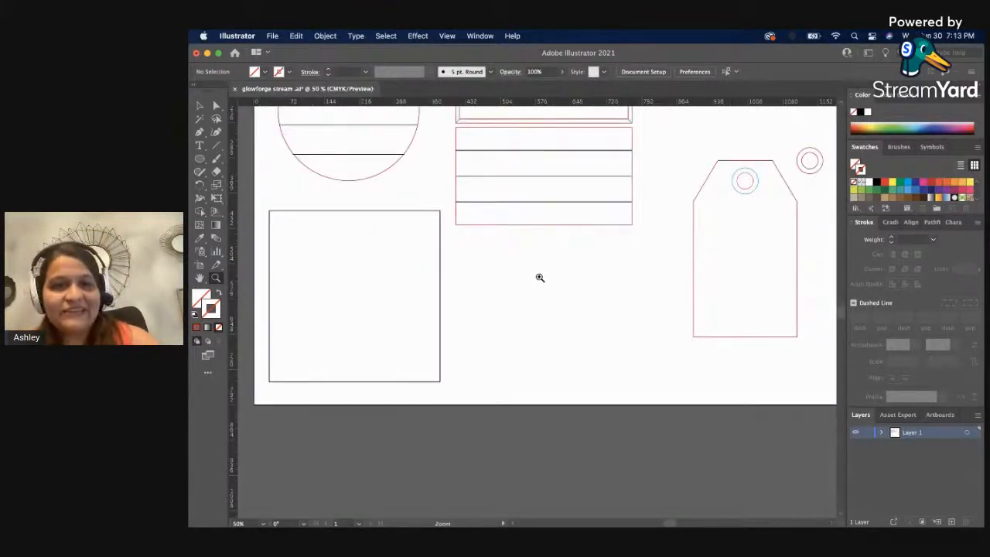
{"action": "scroll", "coordinate": [538, 278], "scroll_direction": "up", "scroll_amount": 3}
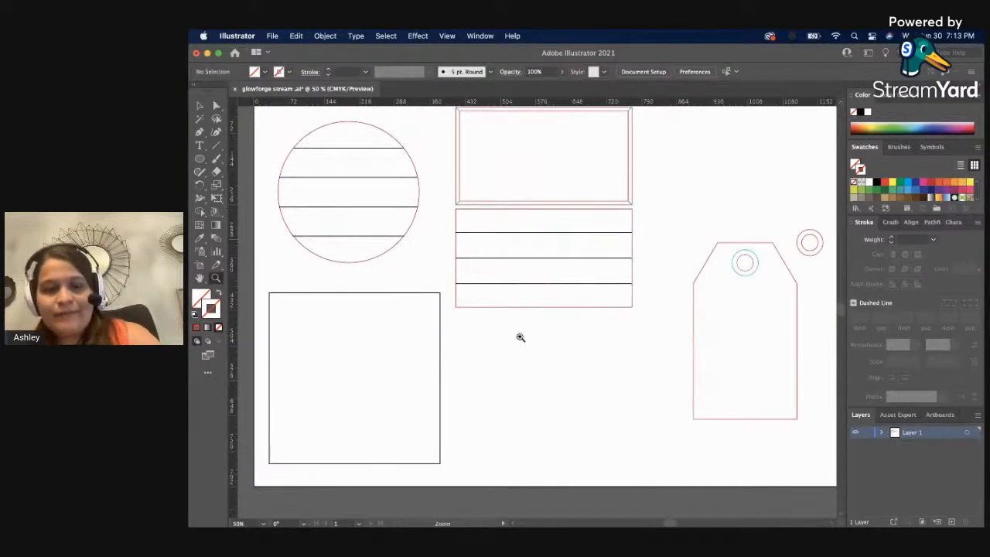
{"action": "left_click", "coordinate": [516, 338], "text": "alt"}
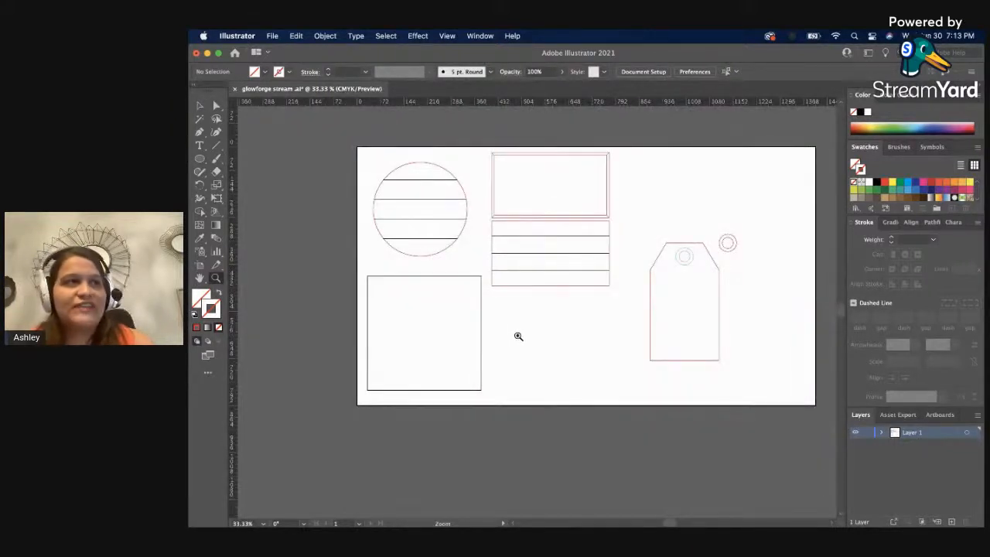
{"action": "key", "text": "v"}
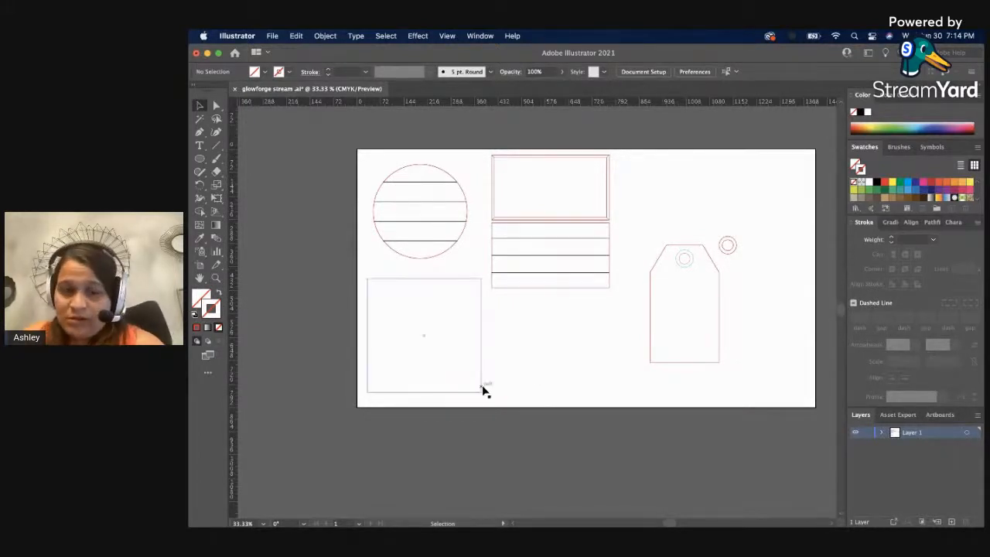
Resize the black square below the lined circle proportionally to a width of 4 in.
{"action": "key", "text": "z"}
{"action": "left_click", "coordinate": [511, 297]}
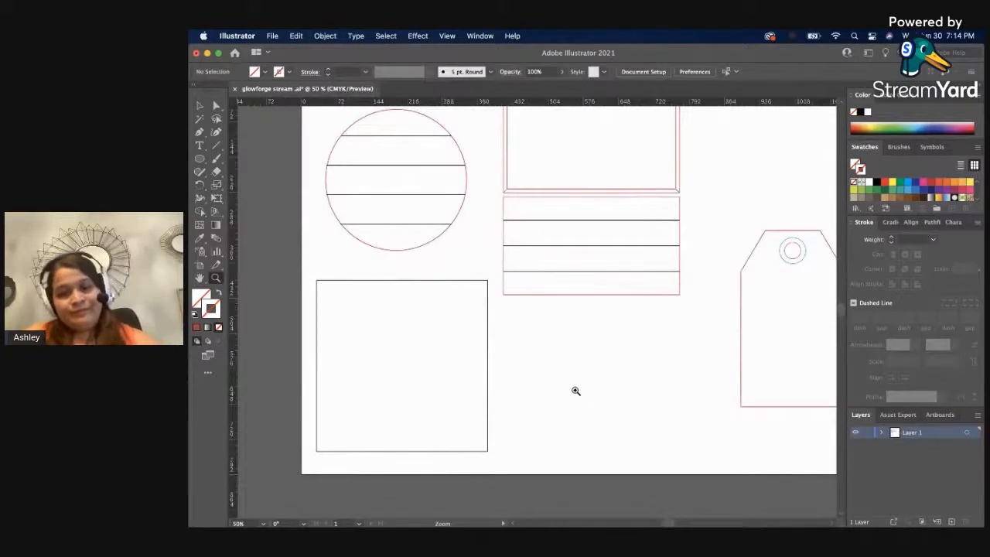
{"action": "key", "text": "v"}
{"action": "left_click", "coordinate": [486, 368]}
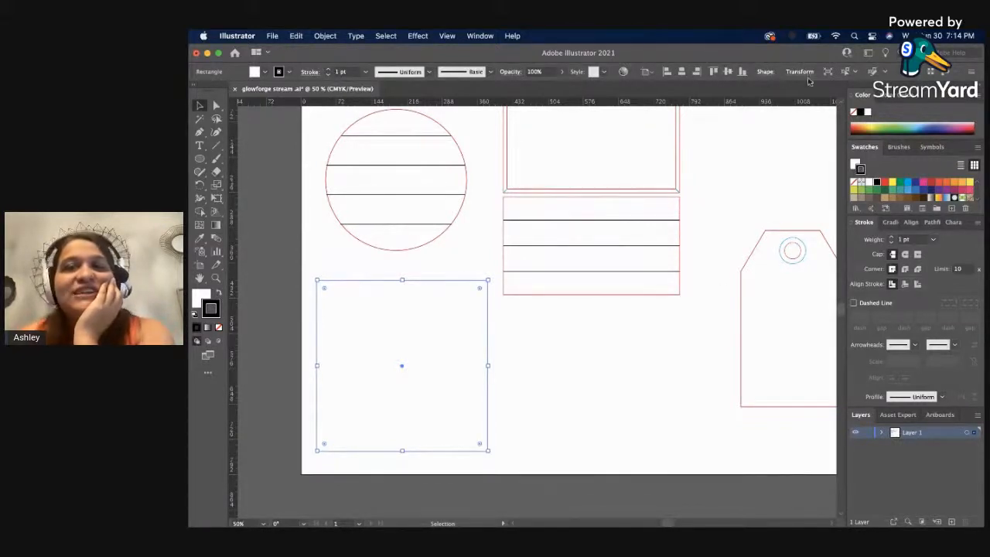
{"action": "left_click", "coordinate": [766, 72]}
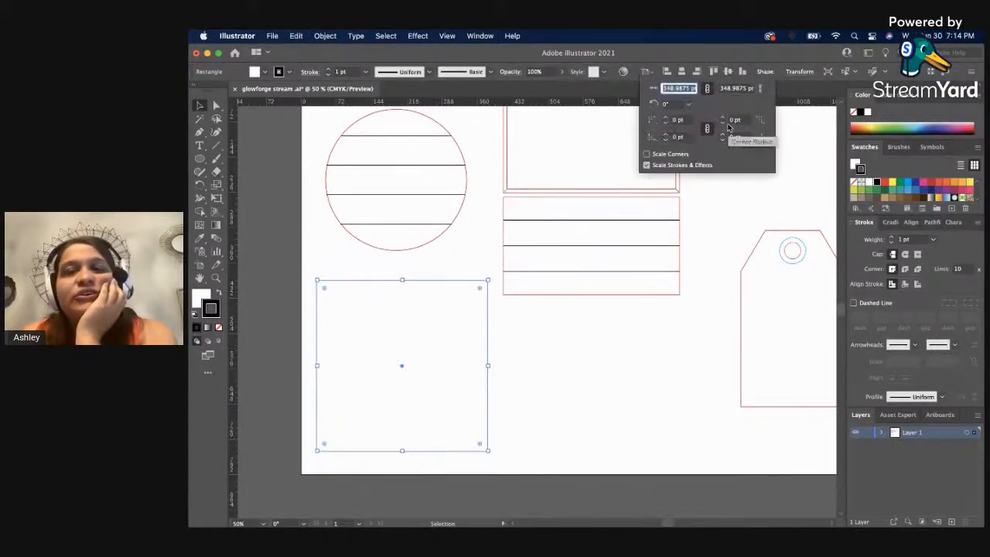
{"action": "left_click", "coordinate": [795, 71]}
{"action": "left_click", "coordinate": [797, 71]}
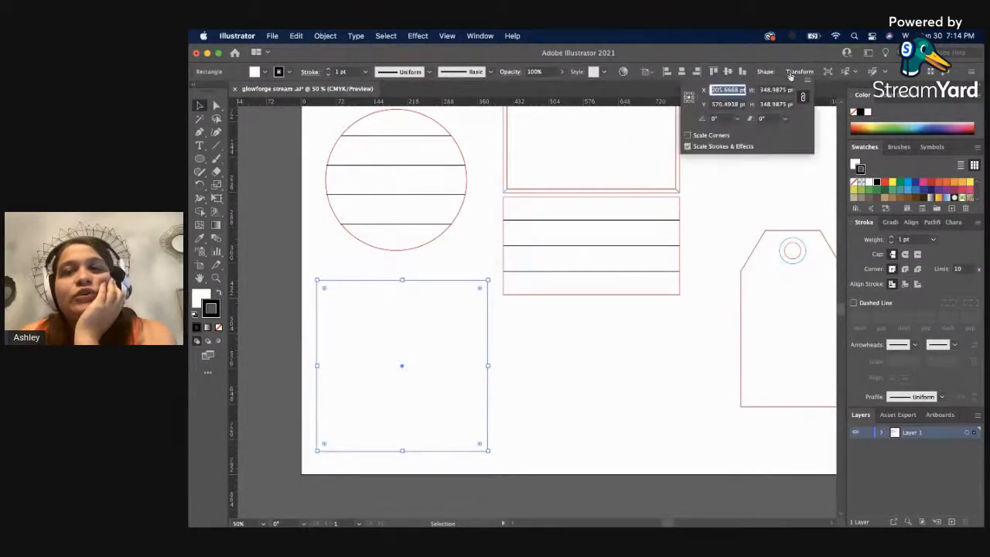
{"action": "left_click", "coordinate": [775, 90]}
{"action": "type", "text": "288"}
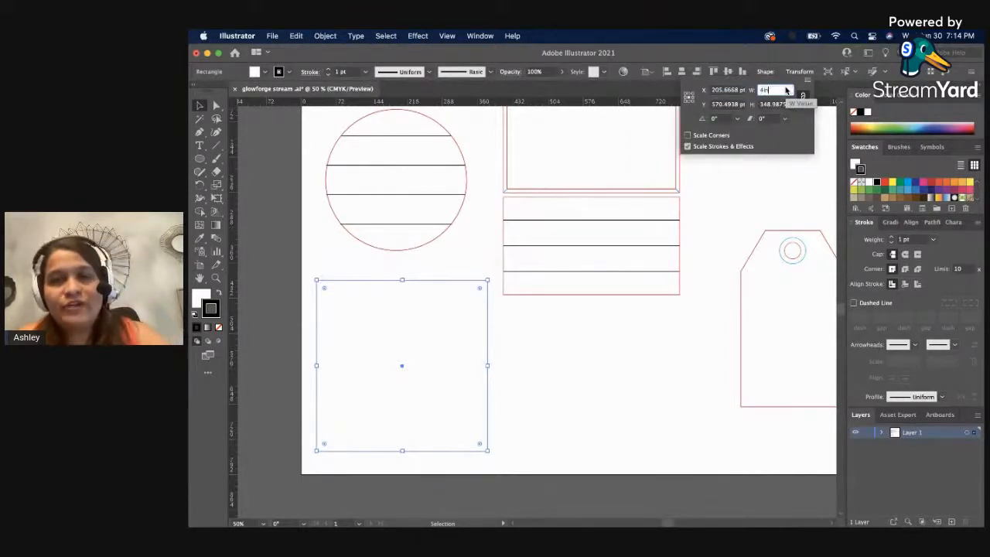
{"action": "key", "text": "Return"}
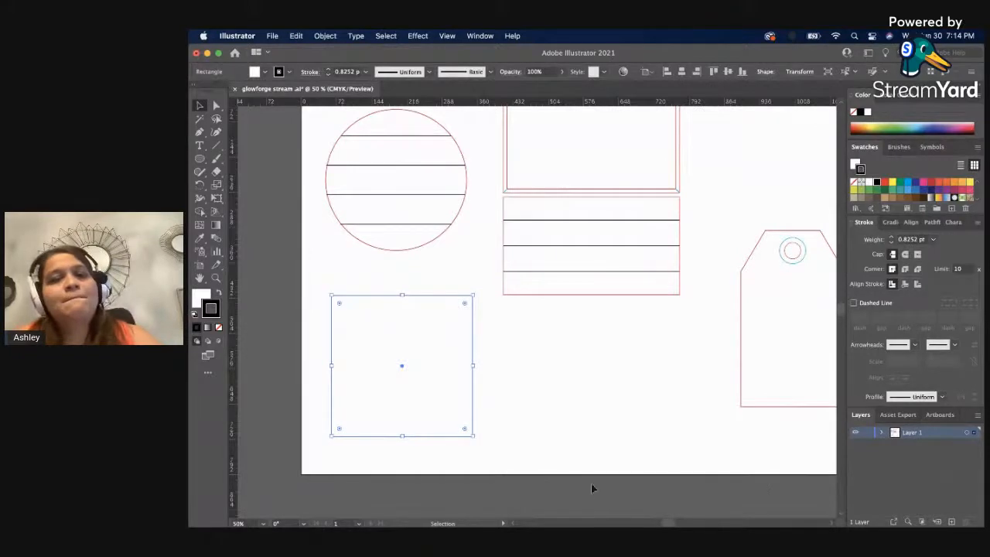
{"action": "left_click", "coordinate": [559, 443]}
Copy the tag's red outline appearance onto the 4 in square with the Eyedropper.
{"action": "left_click", "coordinate": [471, 383]}
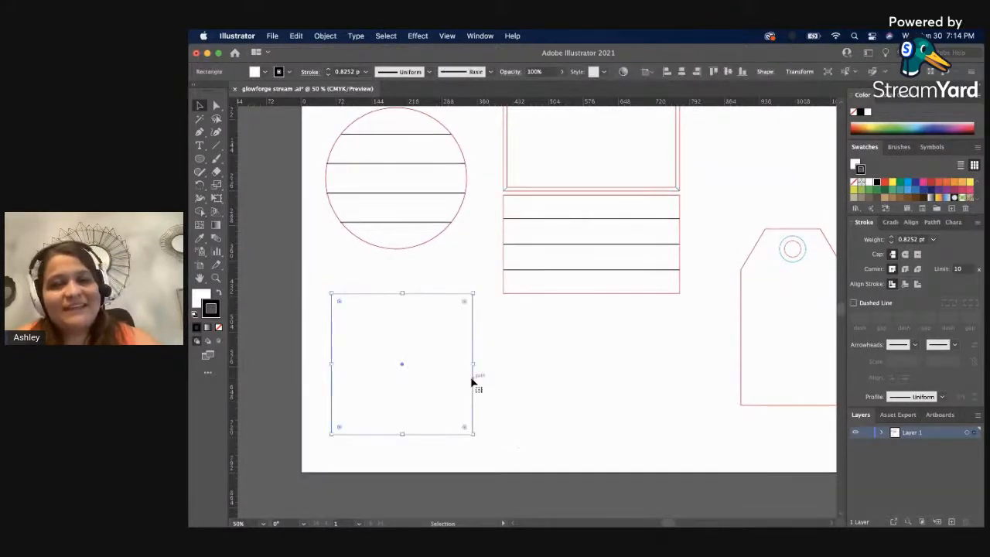
{"action": "key", "text": "i"}
{"action": "left_click", "coordinate": [746, 314]}
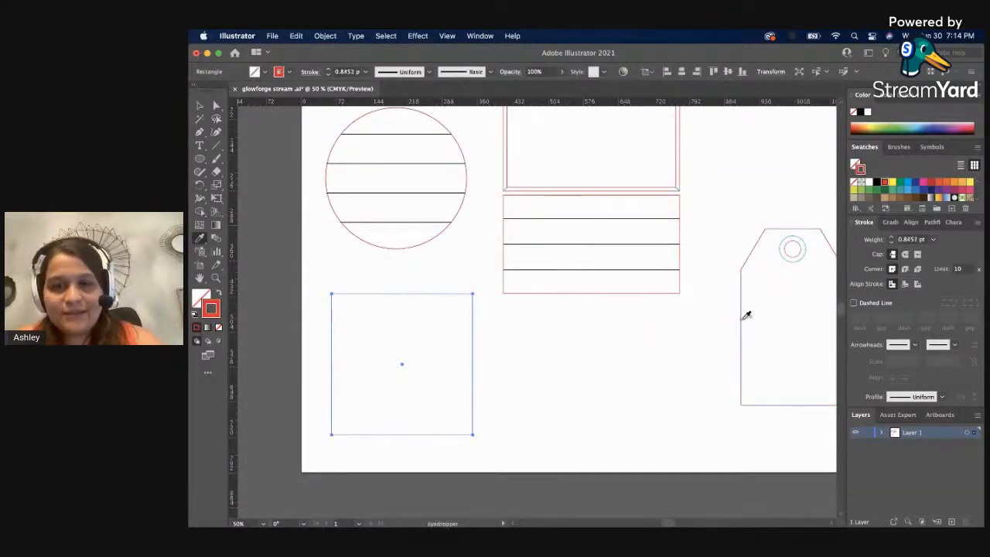
{"action": "key", "text": "v"}
{"action": "left_click", "coordinate": [583, 441]}
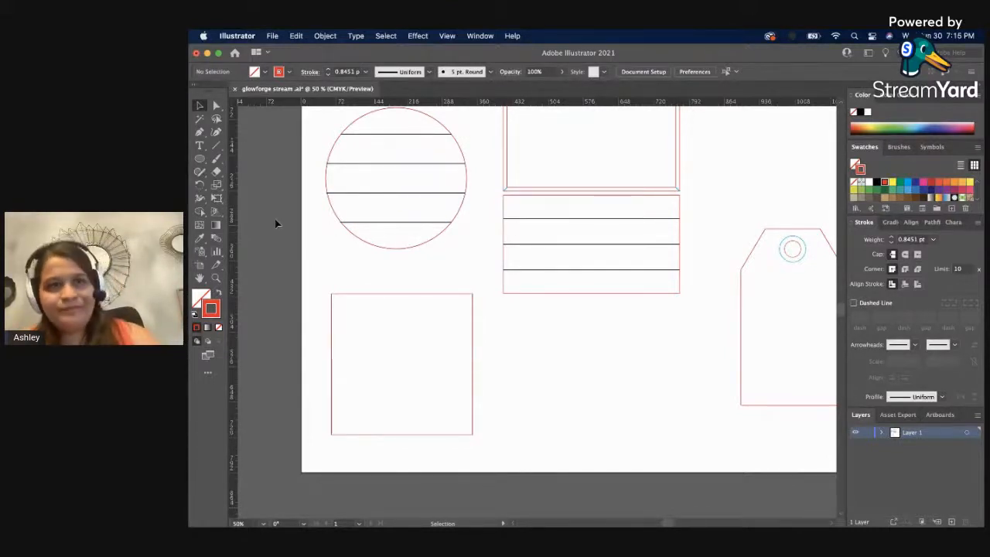
Draw an open V-shaped path about 180 pt wide and 90 pt high with the Pen tool, between the square and the tag.
{"action": "left_click", "coordinate": [199, 131]}
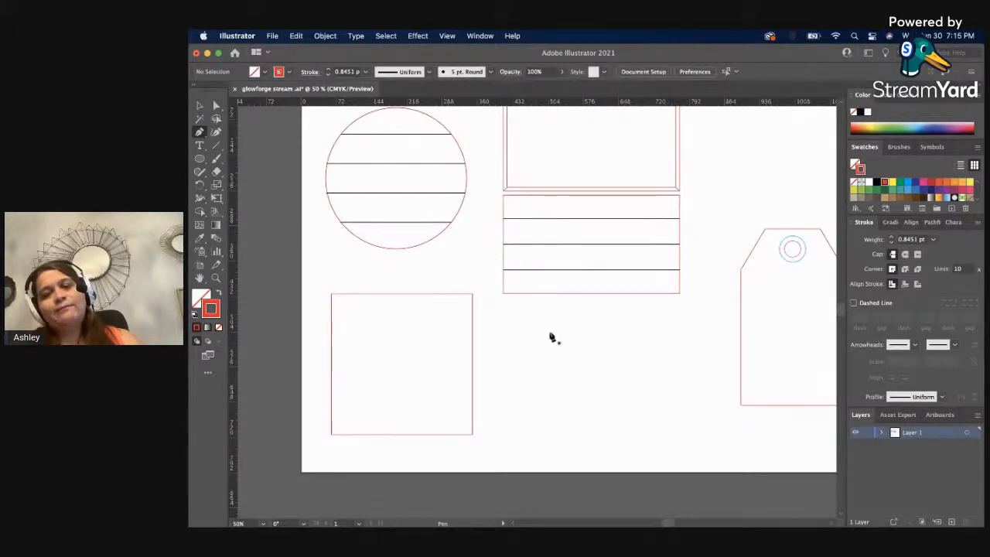
{"action": "left_click", "coordinate": [530, 337]}
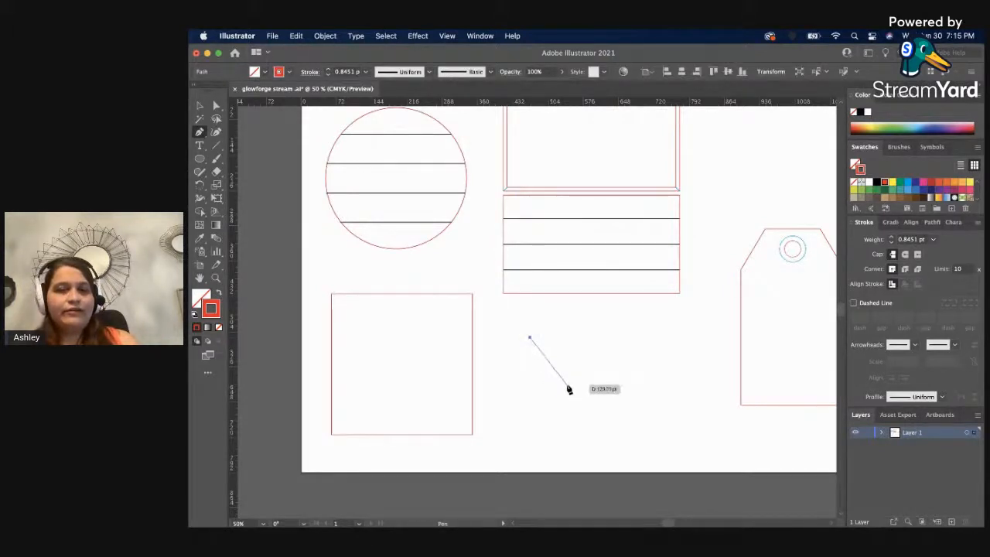
{"action": "left_click", "coordinate": [571, 379]}
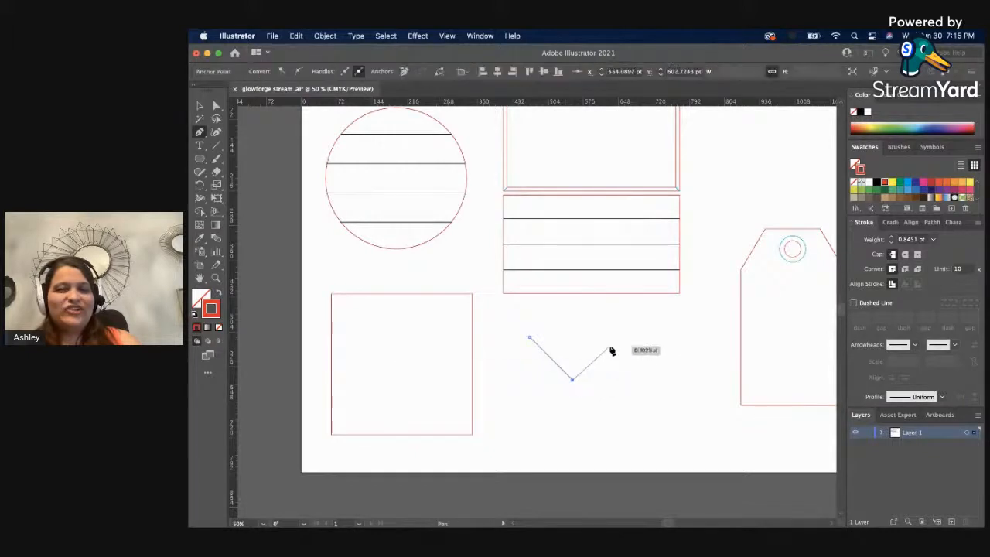
{"action": "left_click", "coordinate": [618, 336]}
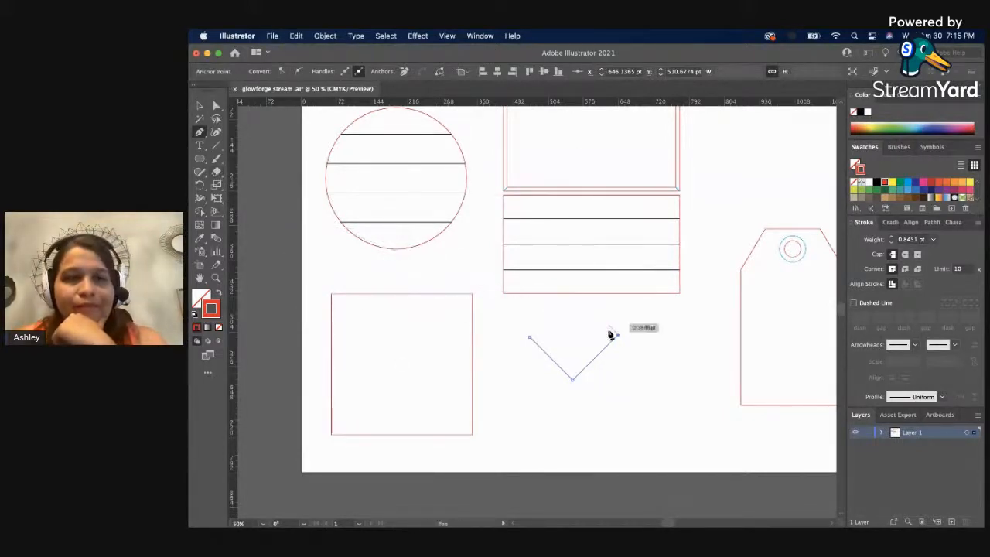
{"action": "key", "text": "v"}
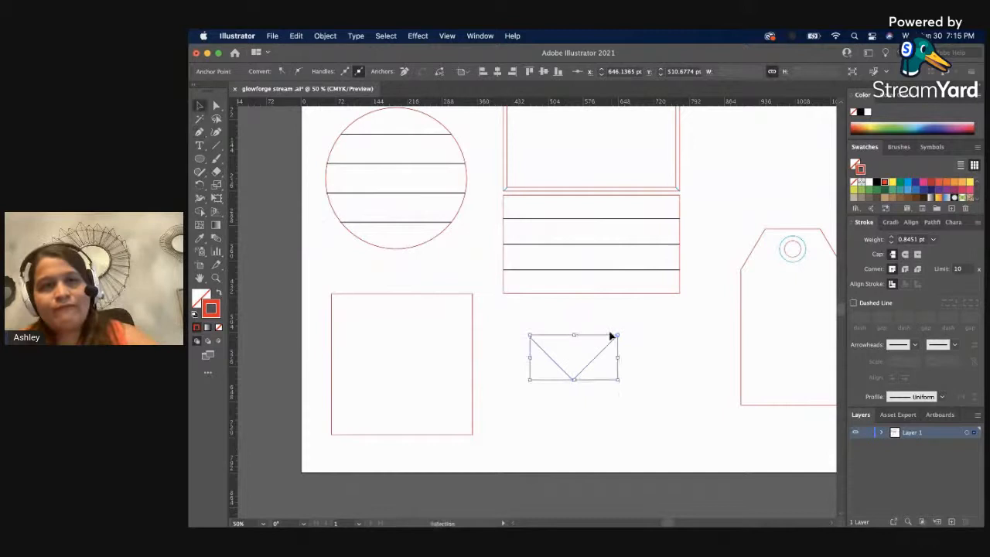
{"action": "left_click", "coordinate": [647, 402]}
Change the V-shaped path's stroke color to the light blue swatch.
{"action": "left_click", "coordinate": [596, 359]}
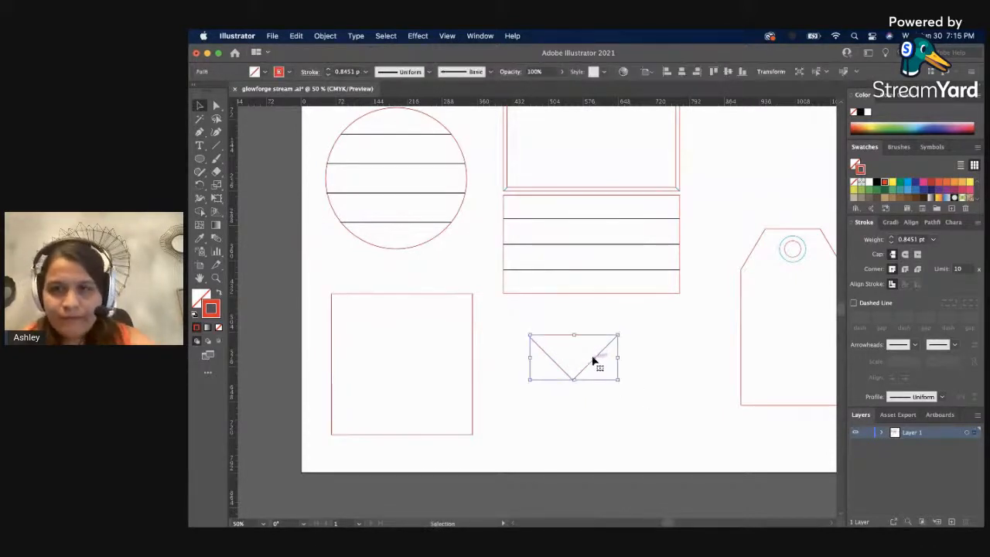
{"action": "left_click", "coordinate": [906, 183]}
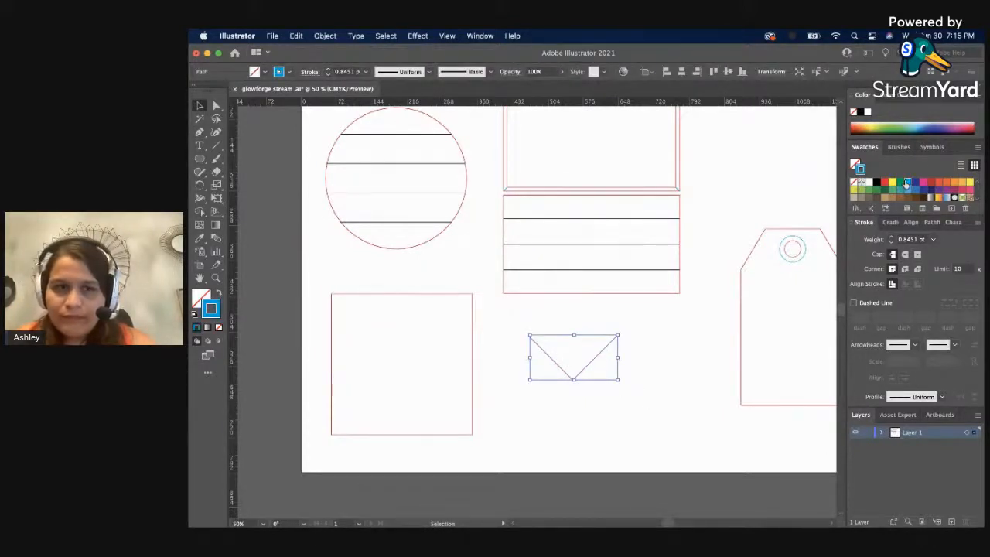
{"action": "left_click", "coordinate": [521, 394]}
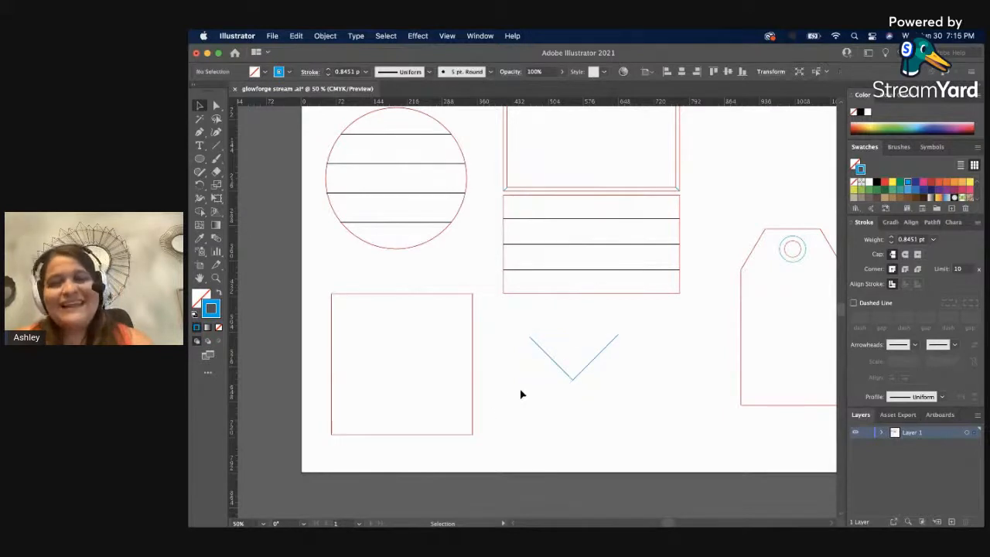
Duplicate the blue V-shaped path straight down, about 60 pt below the original.
{"action": "left_click", "coordinate": [573, 382]}
{"action": "left_click_drag", "start_coordinate": [572, 381], "coordinate": [583, 398]}
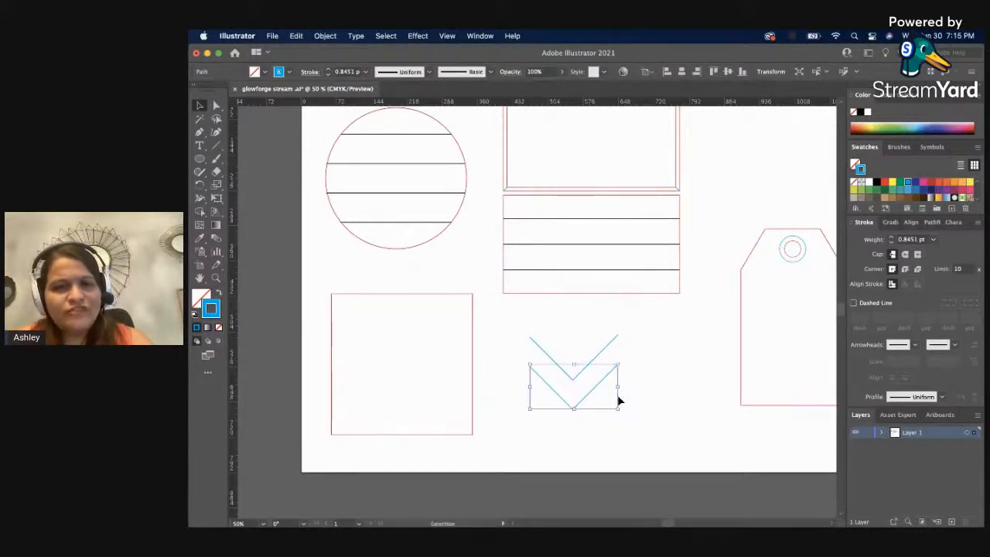
{"action": "left_click", "coordinate": [634, 393]}
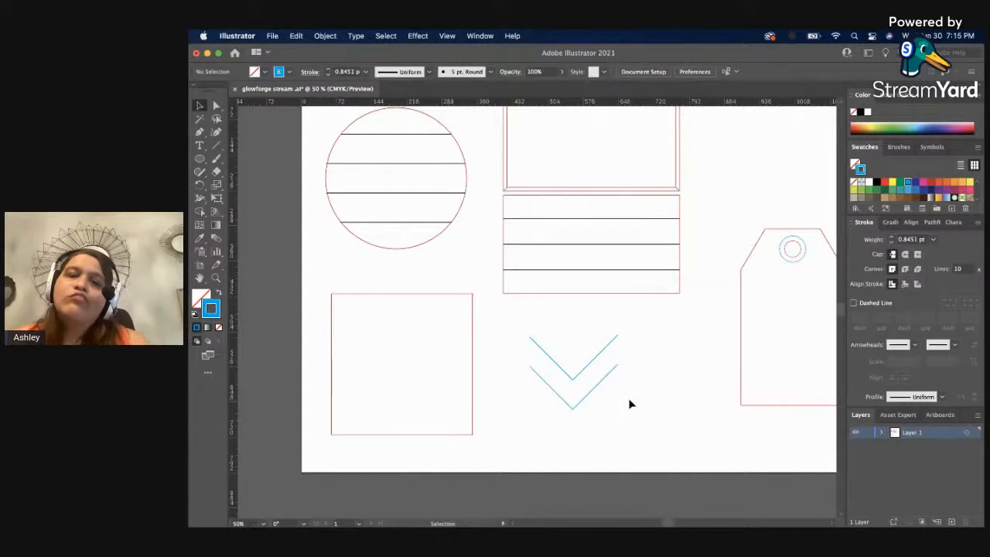
Duplicate the two blue V-shaped paths together straight down, about 110 pt below the originals.
{"action": "scroll", "coordinate": [629, 403], "scroll_direction": "down", "scroll_amount": 1}
{"action": "scroll", "coordinate": [627, 404], "scroll_direction": "up", "scroll_amount": 1}
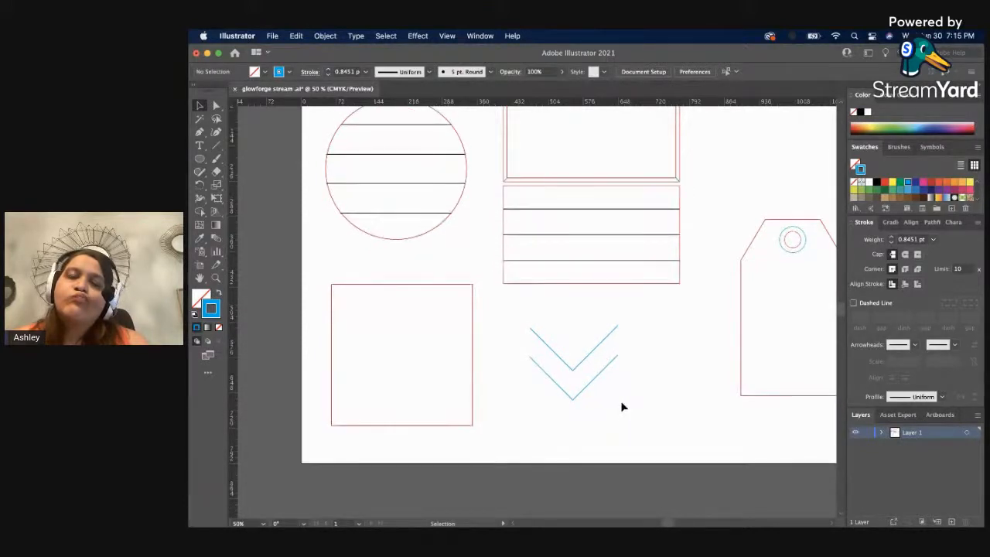
{"action": "mouse_move", "coordinate": [620, 406]}
{"action": "left_mouse_down"}
{"action": "mouse_move", "coordinate": [585, 391]}
{"action": "mouse_move", "coordinate": [575, 348]}
{"action": "left_mouse_up"}
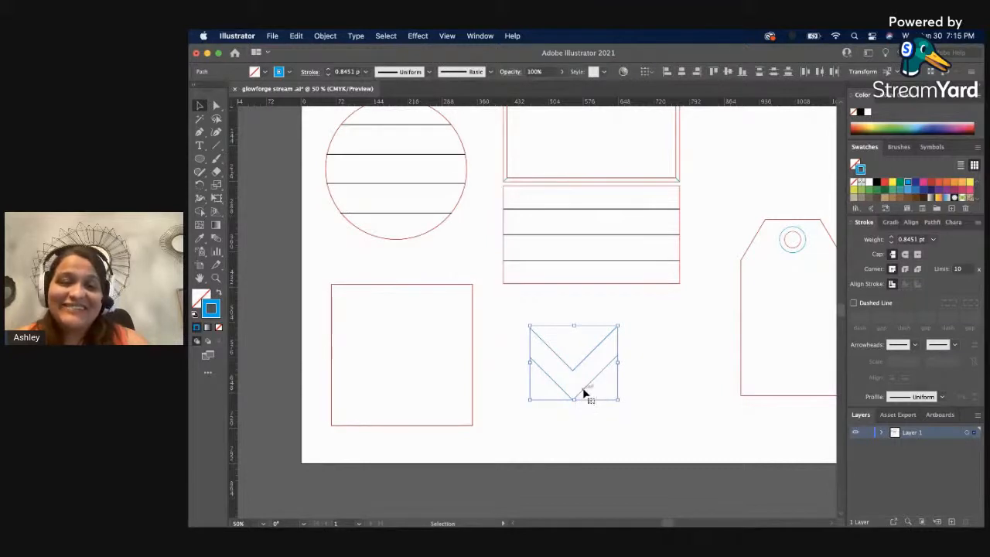
{"action": "left_click_drag", "start_coordinate": [585, 393], "coordinate": [582, 443]}
{"action": "left_click", "coordinate": [674, 410]}
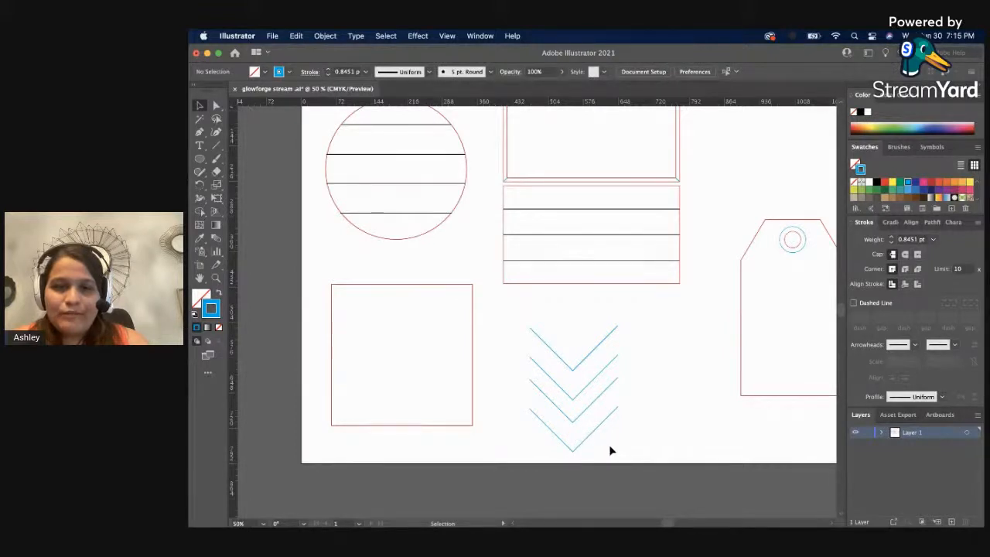
Nudge the lower pair of V-shaped paths down and distribute all four V paths evenly by their vertical centers.
{"action": "left_click", "coordinate": [581, 414]}
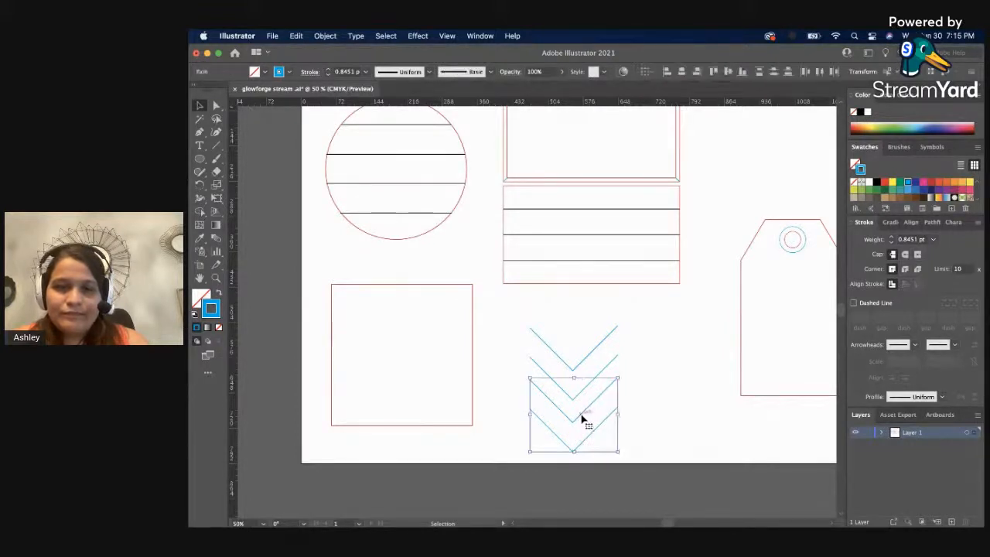
{"action": "left_click_drag", "start_coordinate": [581, 415], "coordinate": [580, 417]}
{"action": "left_click", "coordinate": [636, 447]}
{"action": "left_click_drag", "start_coordinate": [641, 450], "coordinate": [542, 331]}
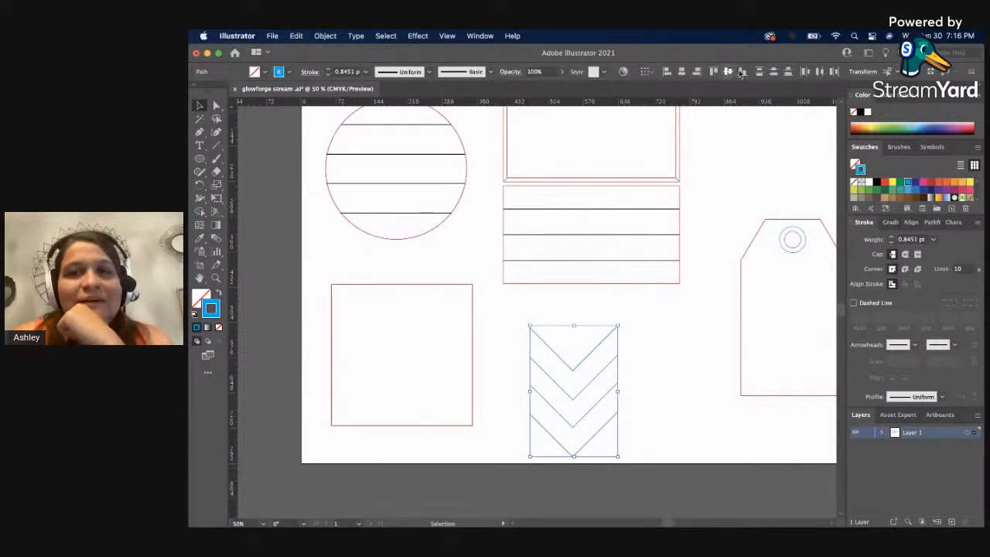
{"action": "left_click", "coordinate": [774, 74]}
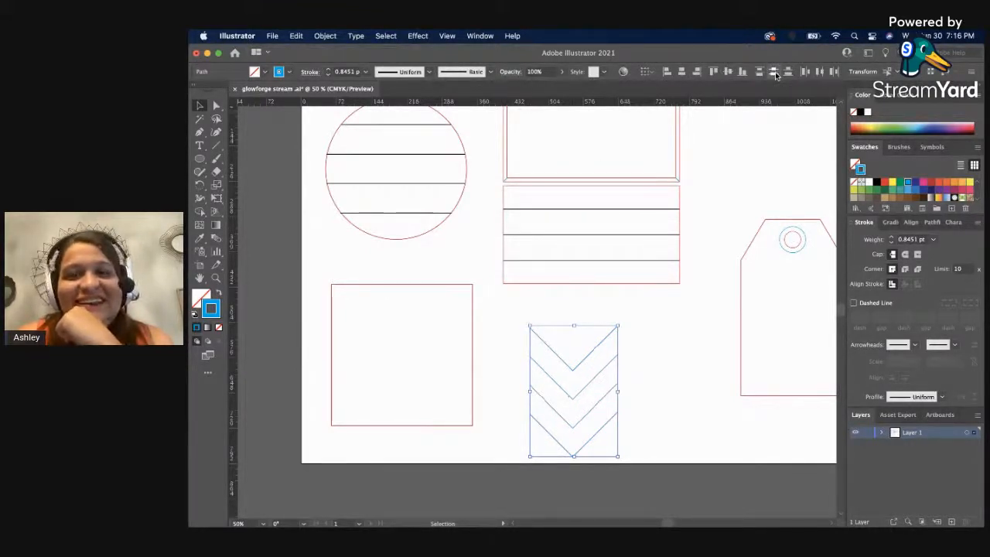
{"action": "left_click", "coordinate": [673, 322]}
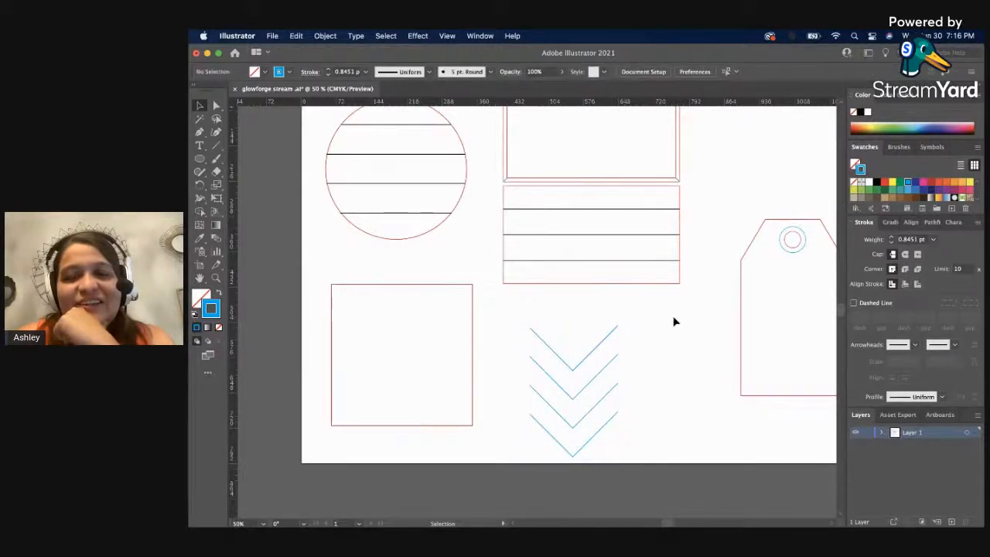
Delete the two lowest V-shaped paths from the stack of four.
{"action": "left_click", "coordinate": [597, 434]}
{"action": "key", "text": "Delete"}
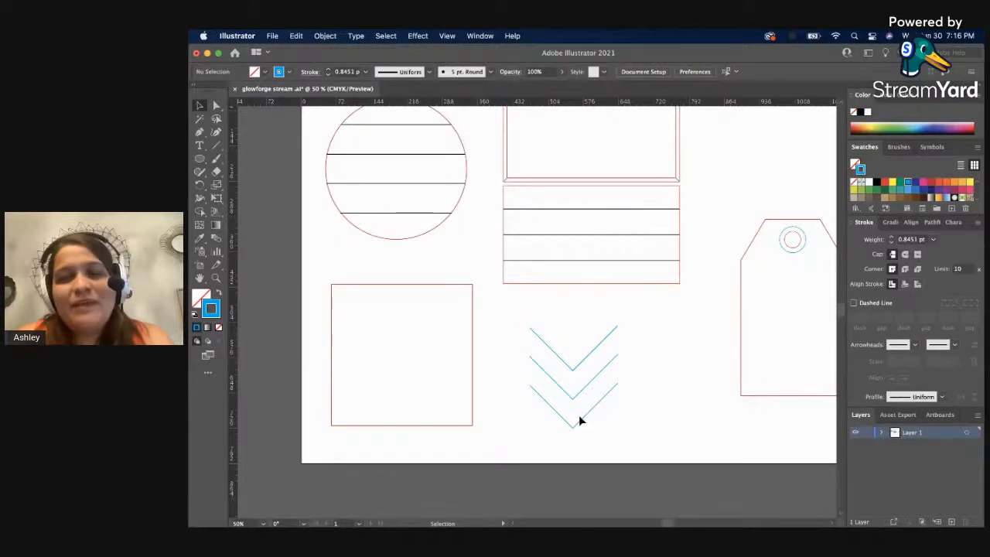
{"action": "left_click", "coordinate": [585, 413]}
{"action": "key", "text": "Delete"}
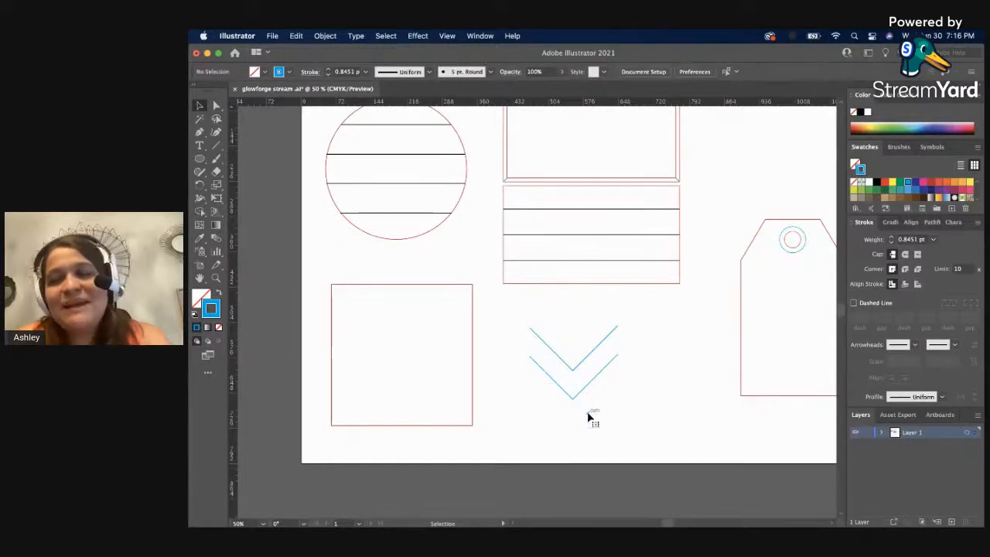
Move the lined circle up so it sits partly off the artboard's upper-left corner.
{"action": "left_click", "coordinate": [472, 357]}
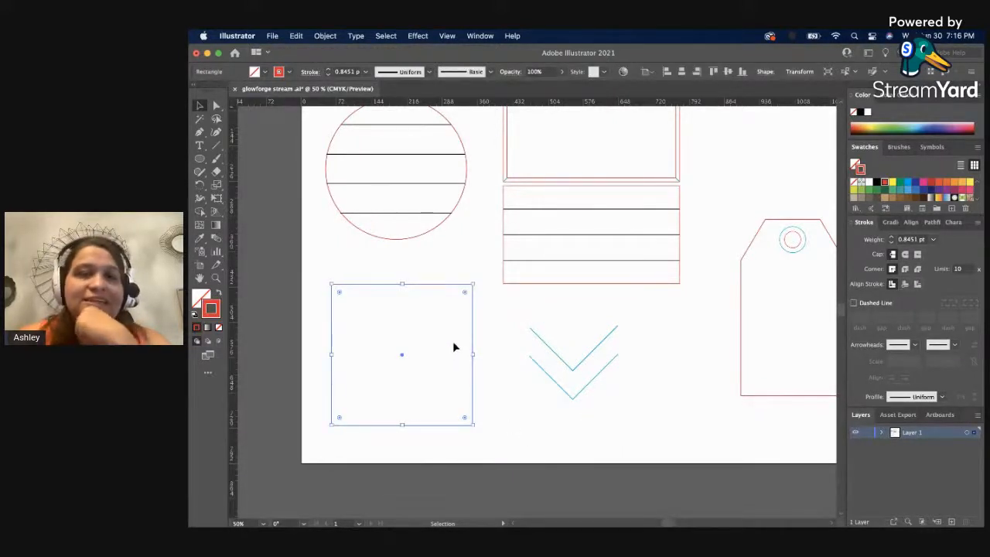
{"action": "scroll", "coordinate": [453, 347], "scroll_direction": "up", "scroll_amount": 3}
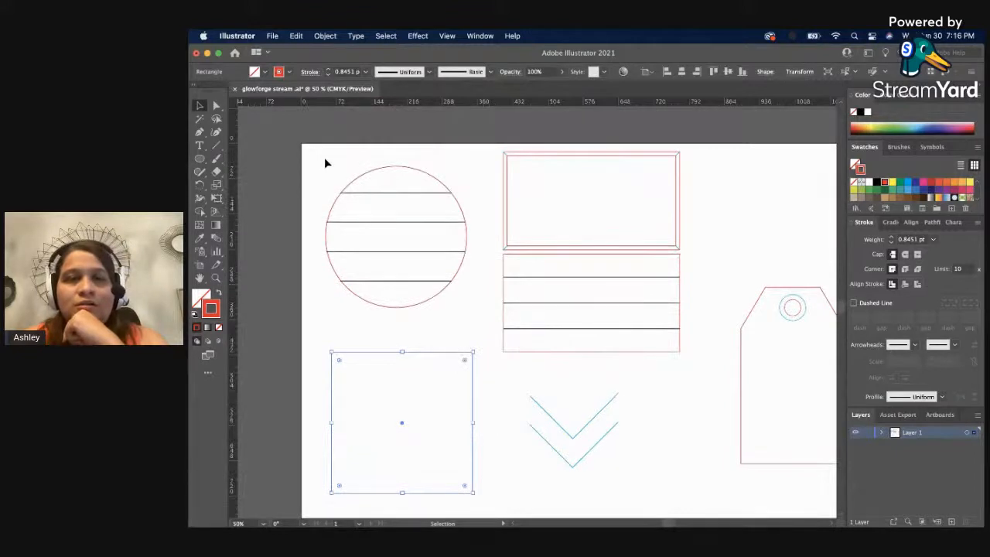
{"action": "left_click_drag", "start_coordinate": [325, 161], "coordinate": [354, 199]}
{"action": "left_click", "coordinate": [382, 376]}
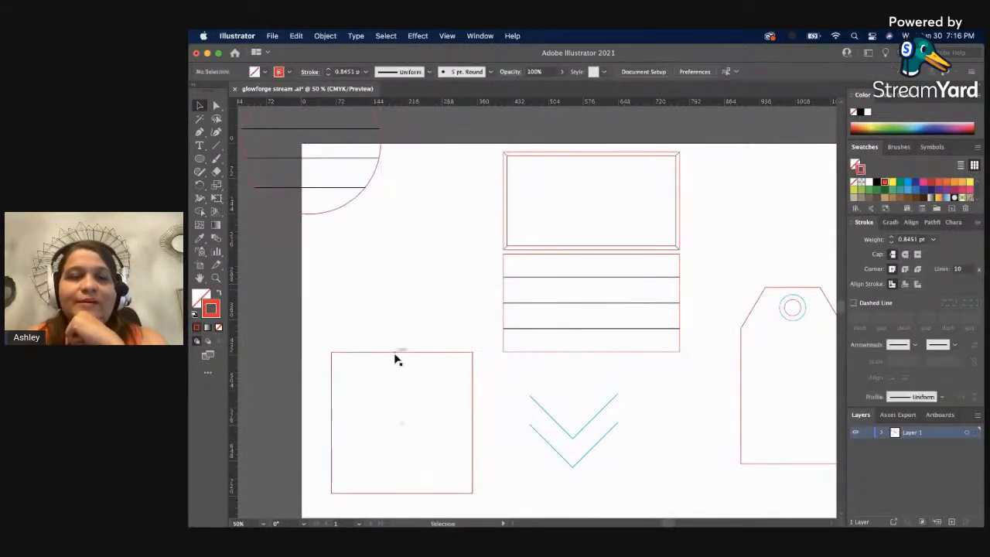
Move the red 4 in square up and place a copy directly beneath it, about 24 pt apart.
{"action": "left_click_drag", "start_coordinate": [398, 357], "coordinate": [401, 395]}
{"action": "left_click", "coordinate": [495, 372]}
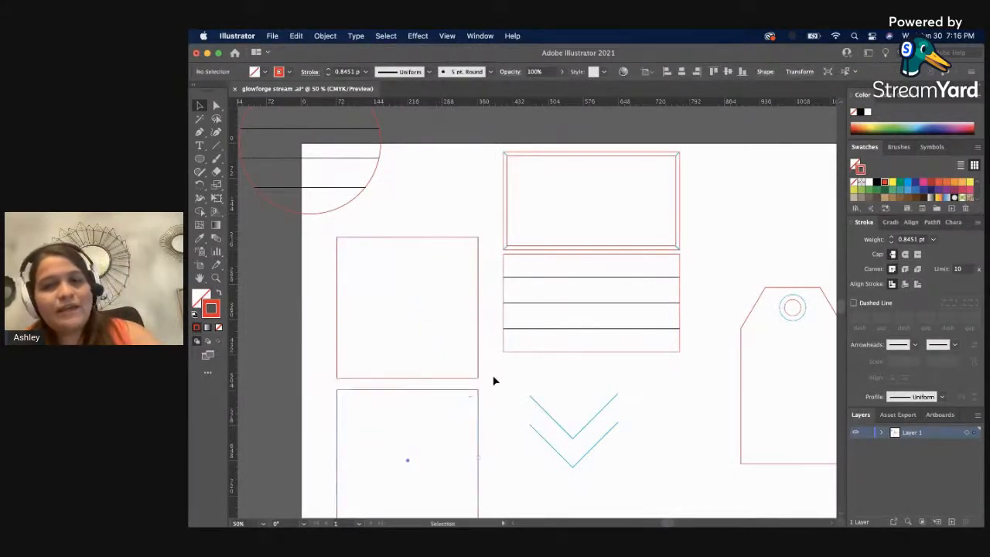
Offset the upper red square's path by -25 pt with miter joins to form an inner frame edge.
{"action": "left_click", "coordinate": [478, 372]}
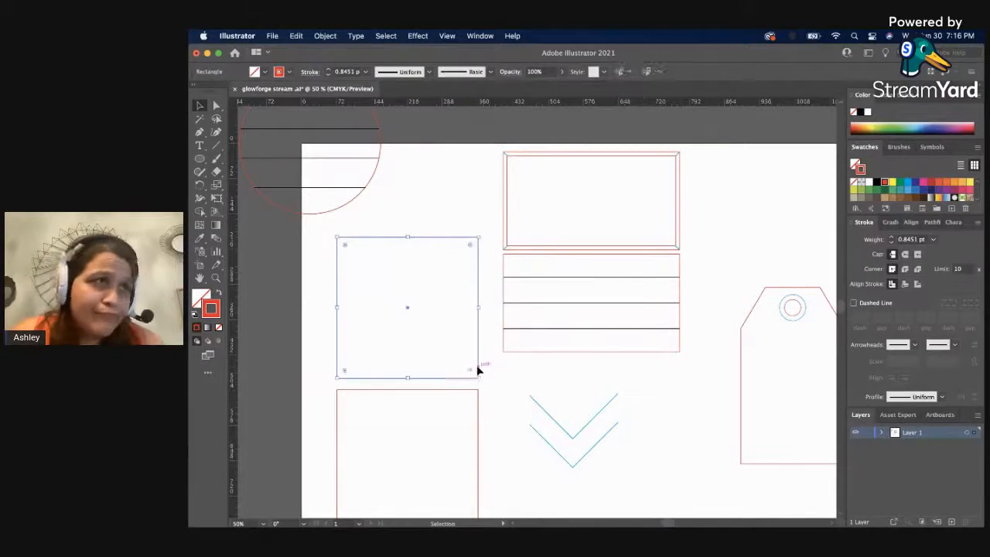
{"action": "left_click", "coordinate": [324, 36]}
{"action": "mouse_move", "coordinate": [370, 316]}
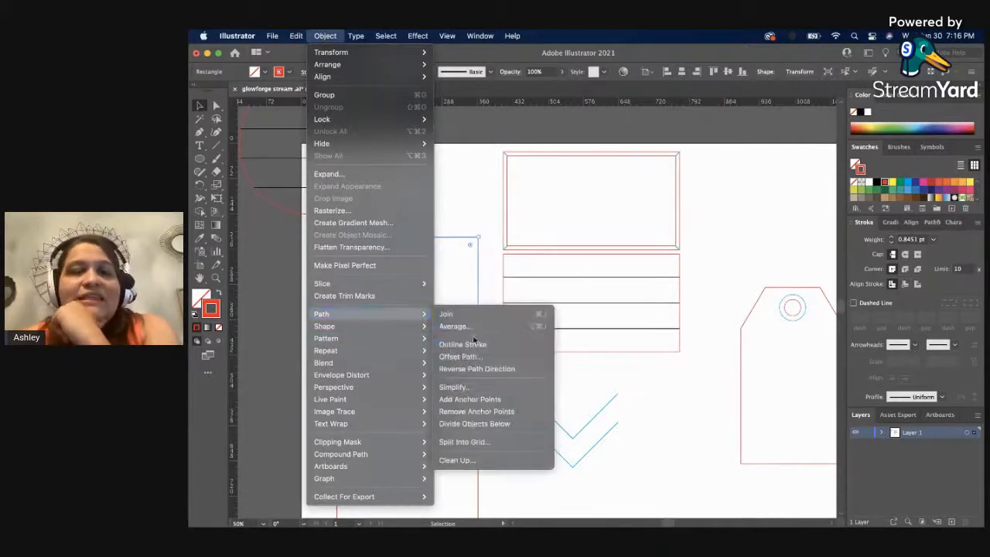
{"action": "left_click", "coordinate": [507, 355]}
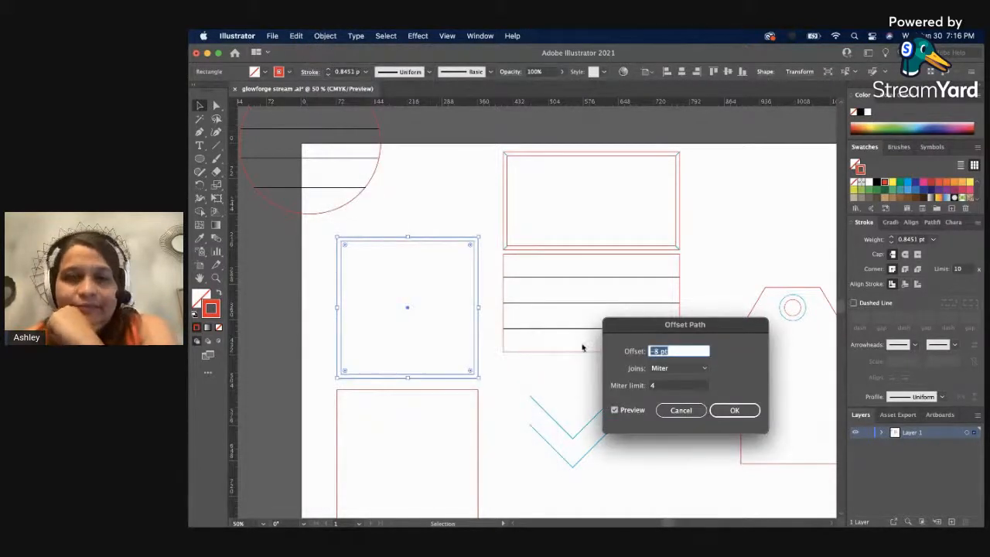
{"action": "key", "text": "Down"}
{"action": "key", "text": "Down"}
{"action": "key", "text": "Down"}
{"action": "key", "text": "Down"}
{"action": "key", "text": "Down"}
{"action": "key", "text": "Down"}
{"action": "key", "text": "Down"}
{"action": "key", "text": "Down"}
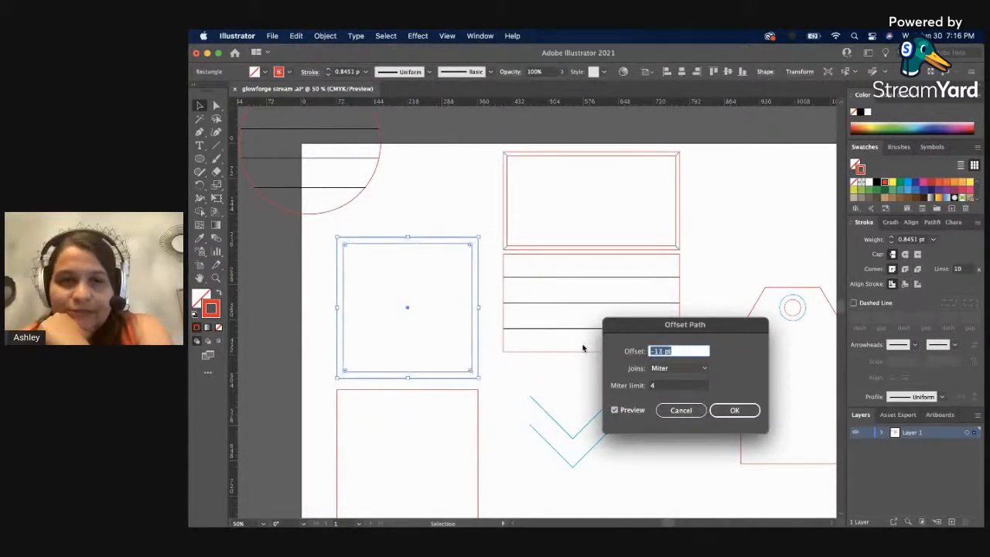
{"action": "key", "text": "Down"}
{"action": "key", "text": "Down"}
{"action": "key", "text": "Down"}
{"action": "key", "text": "Down"}
{"action": "key", "text": "Down"}
{"action": "key", "text": "Down"}
{"action": "key", "text": "Down"}
{"action": "key", "text": "Down"}
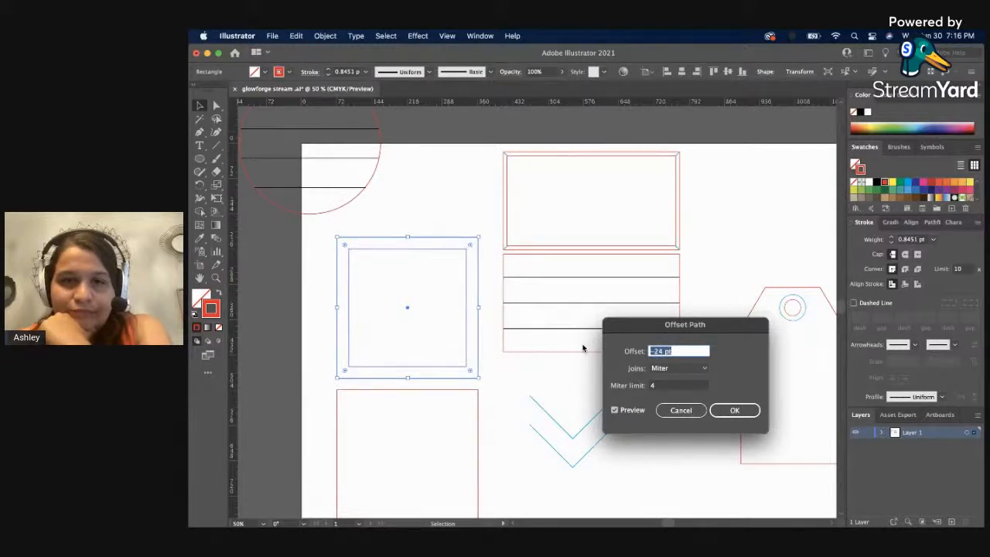
{"action": "key", "text": "Down"}
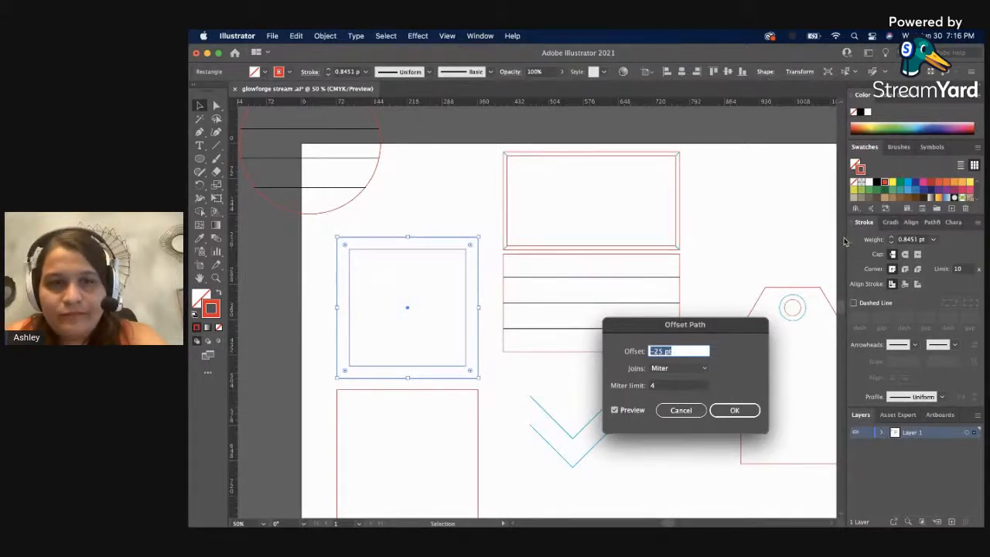
{"action": "left_click", "coordinate": [734, 410]}
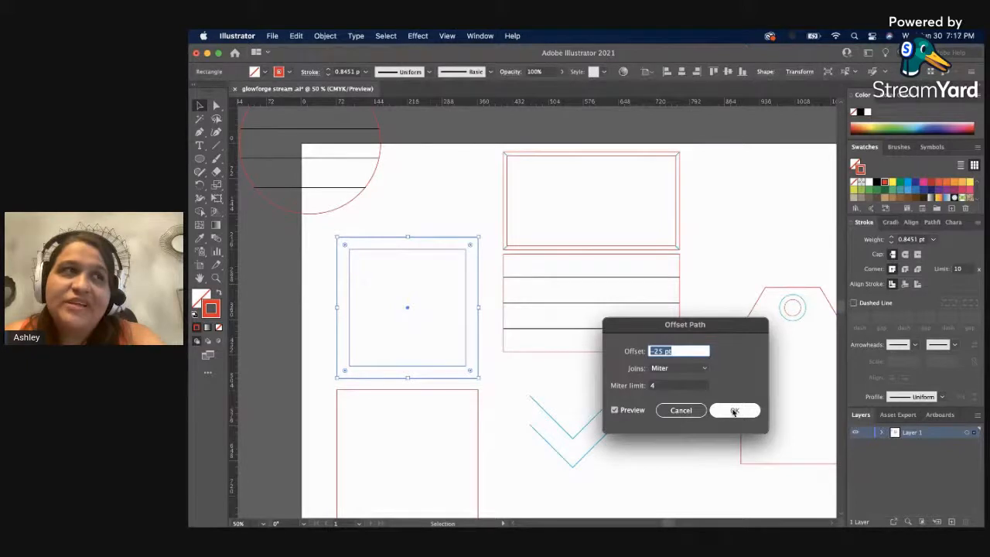
{"action": "left_click", "coordinate": [683, 410]}
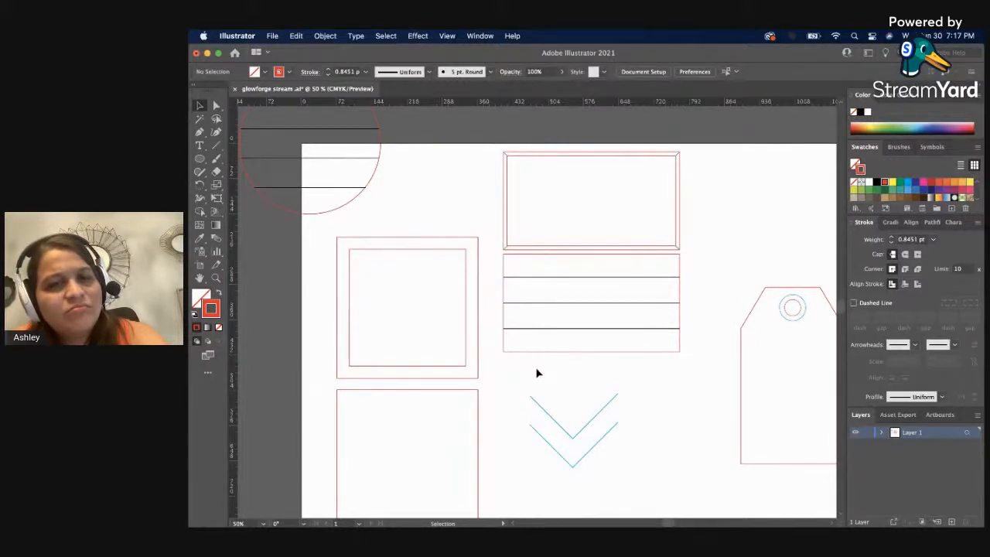
Group the two blue V-shaped paths.
{"action": "scroll", "coordinate": [596, 416], "scroll_direction": "down", "scroll_amount": 3}
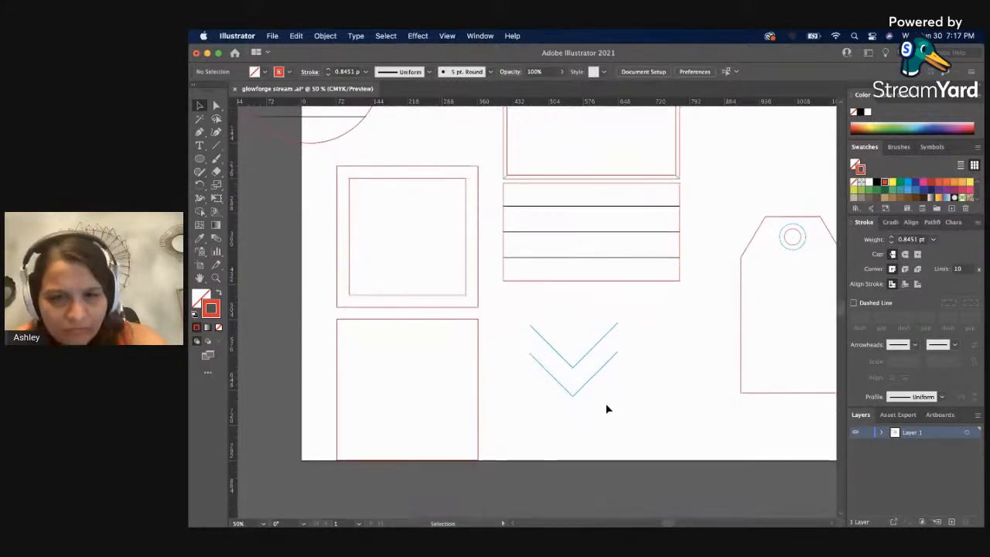
{"action": "left_click_drag", "start_coordinate": [606, 404], "coordinate": [580, 347]}
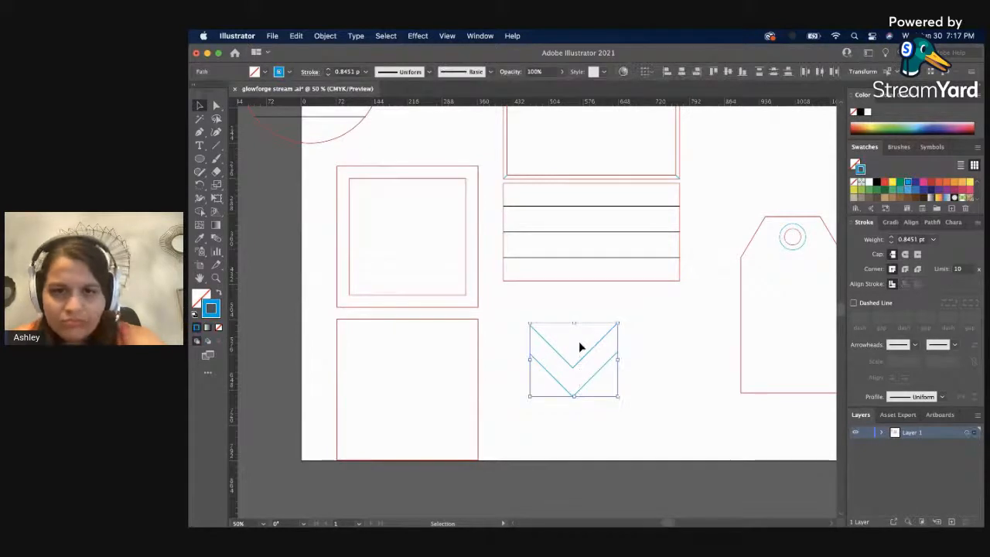
{"action": "key", "text": "super+g"}
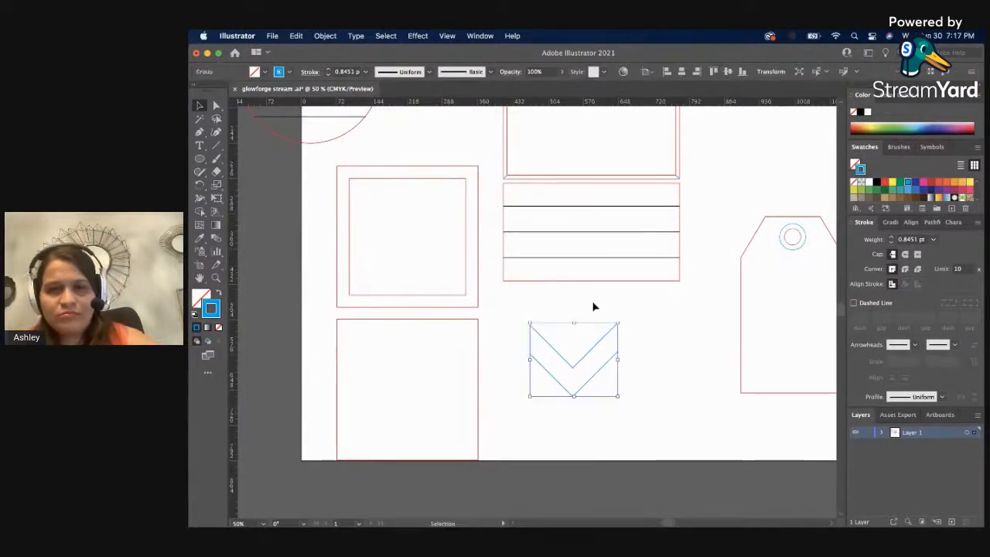
Try duplicating the V-shaped group straight down, about 120 pt below the original, and delete the copy.
{"action": "left_click", "coordinate": [563, 364]}
{"action": "left_click", "coordinate": [563, 356]}
{"action": "left_click_drag", "start_coordinate": [564, 361], "coordinate": [572, 420]}
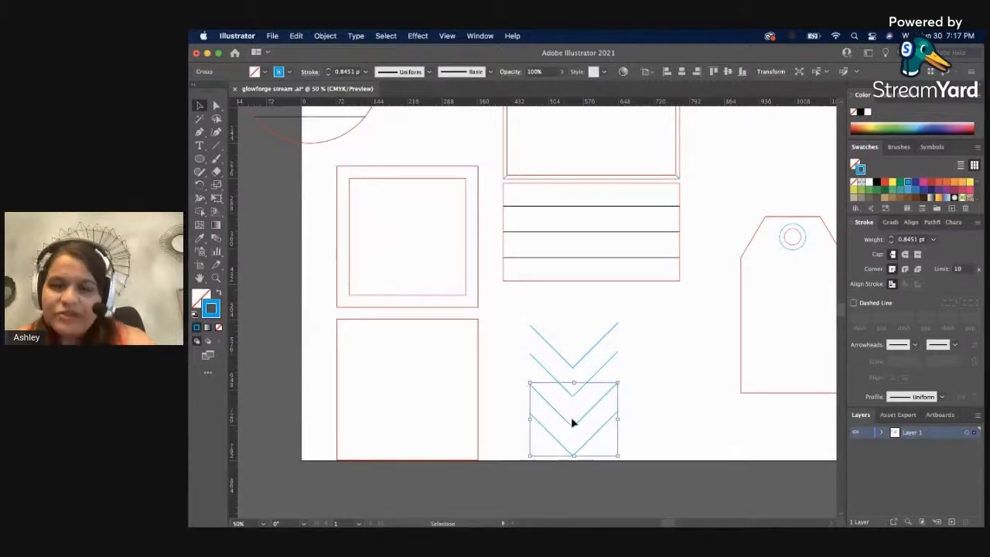
{"action": "key", "text": "Delete"}
Connect both pairs of open ends of the two V-shaped paths with the Pen tool to close the chevron outline.
{"action": "key", "text": "p"}
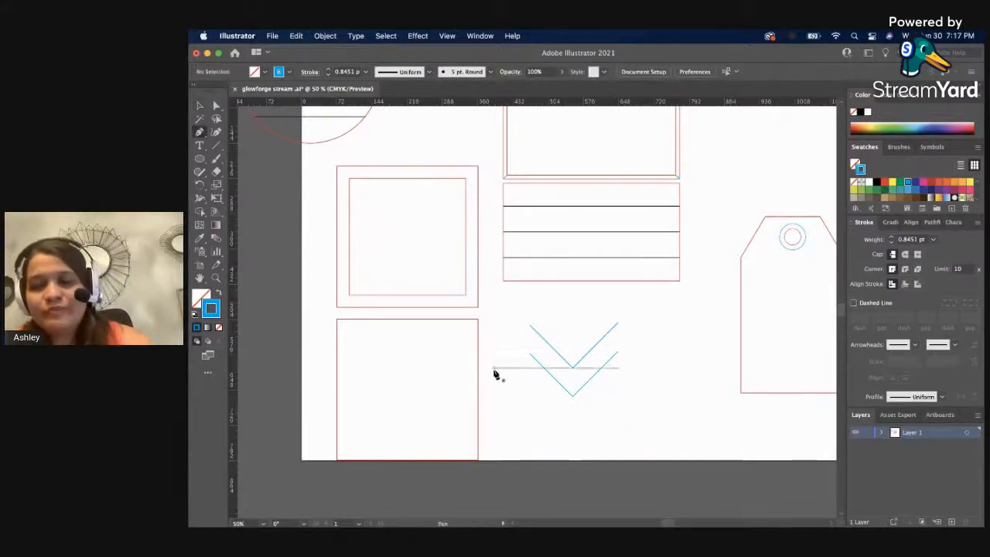
{"action": "left_click", "coordinate": [617, 324]}
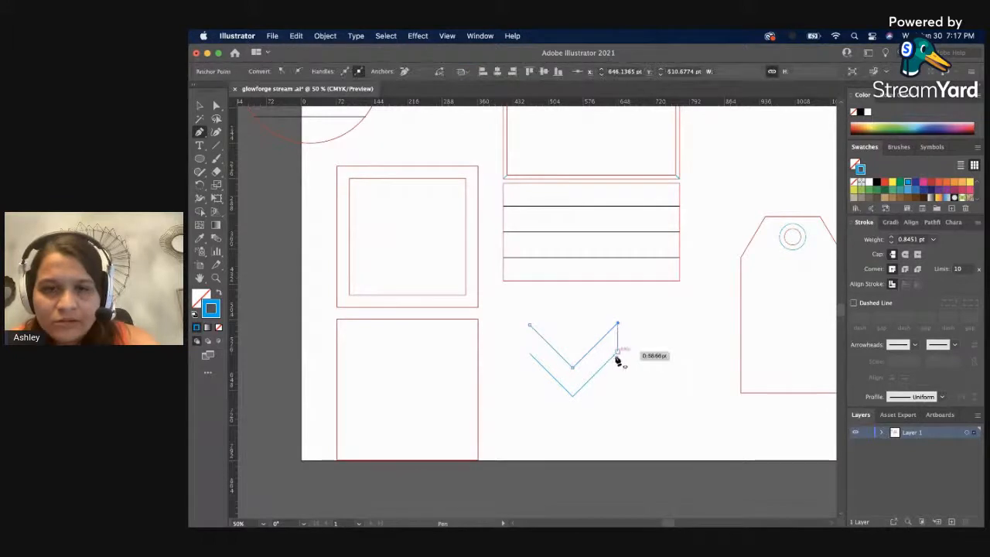
{"action": "left_click", "coordinate": [617, 351]}
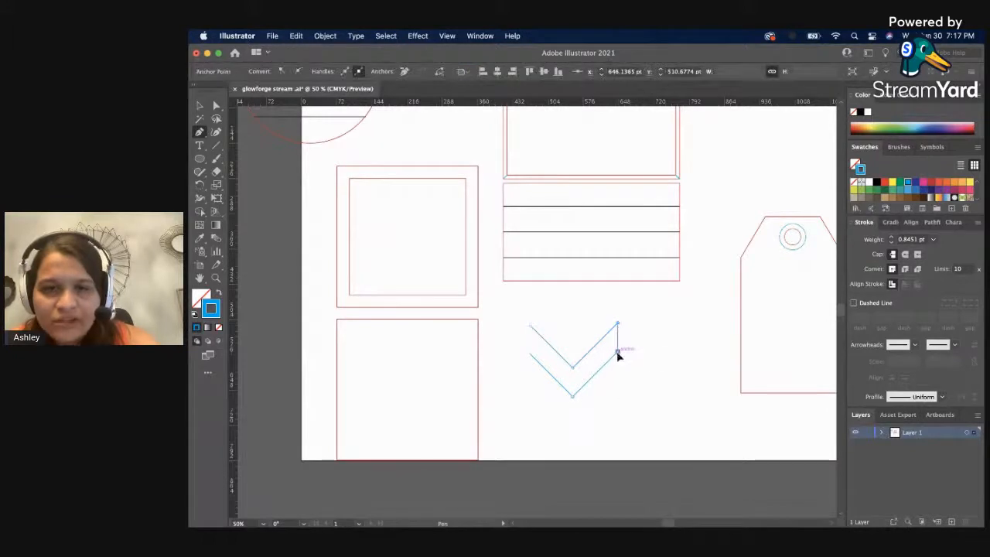
{"action": "left_click", "coordinate": [529, 353]}
{"action": "left_click", "coordinate": [530, 324]}
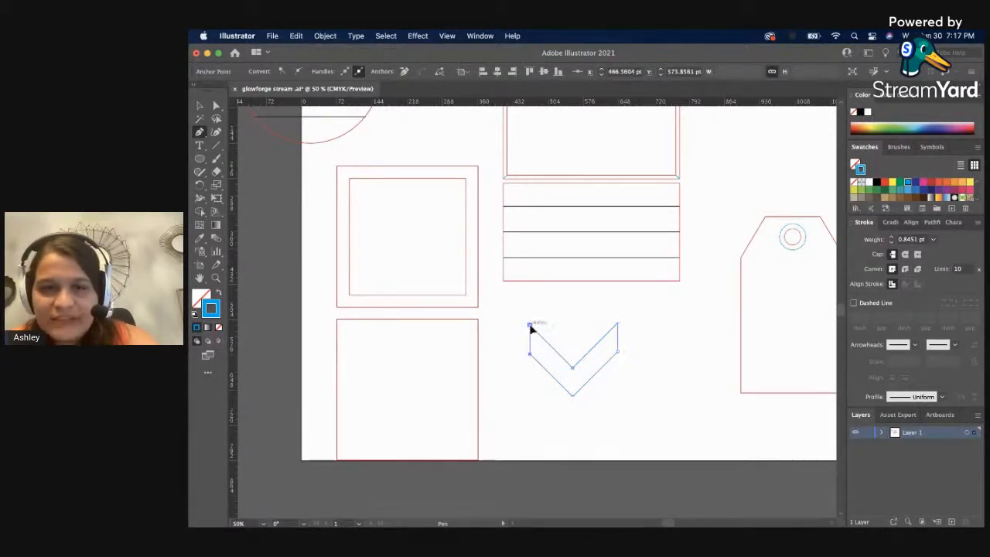
{"action": "key", "text": "v"}
{"action": "left_click", "coordinate": [654, 378]}
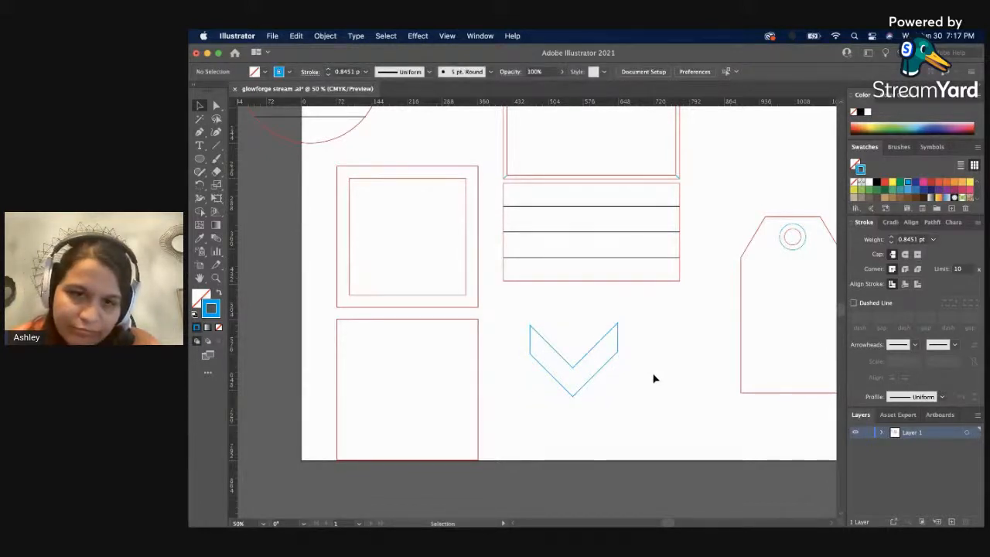
Delete the blue chevron group and draw a light blue hexagon about 170 pt wide and 195 pt high in its place.
{"action": "left_click", "coordinate": [543, 340]}
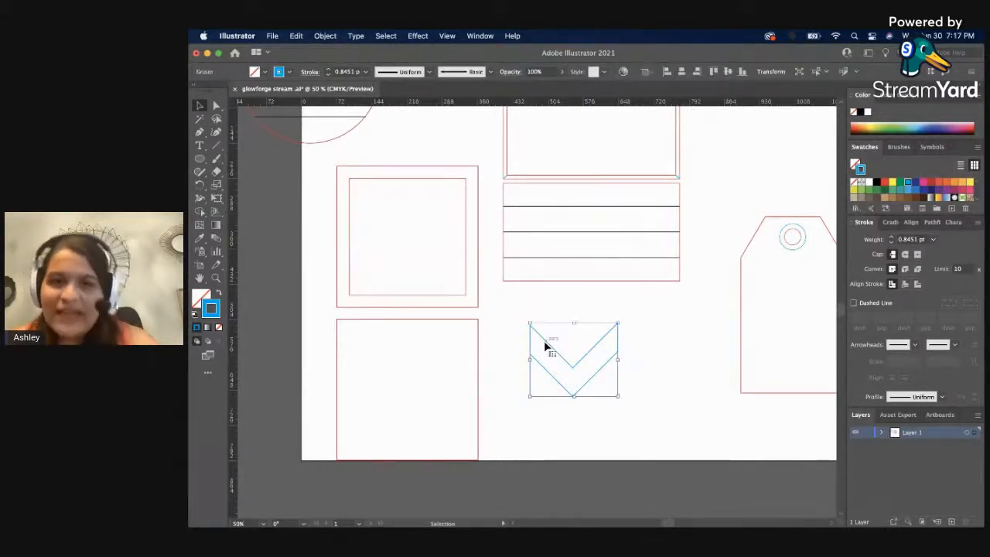
{"action": "key", "text": "Delete"}
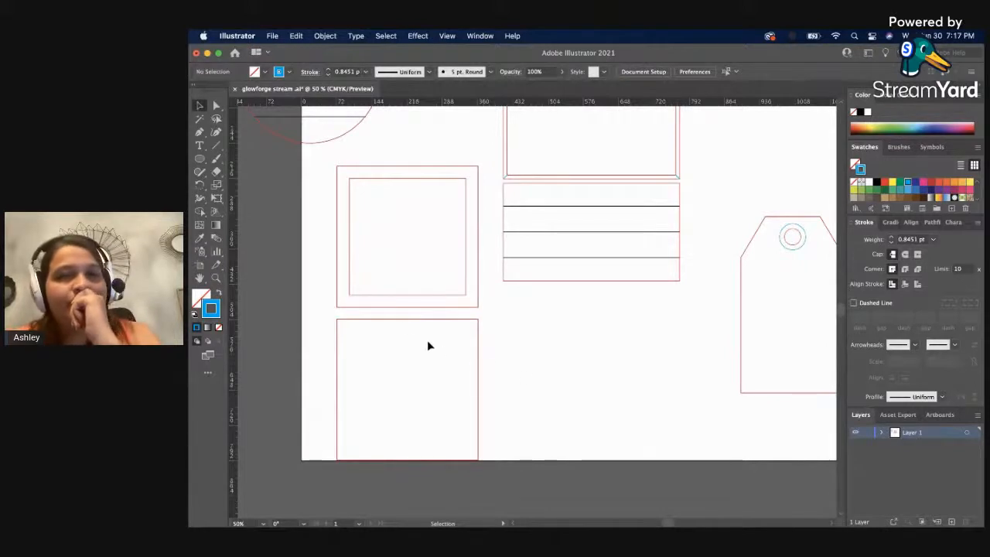
{"action": "left_click_drag", "start_coordinate": [200, 159], "coordinate": [247, 196]}
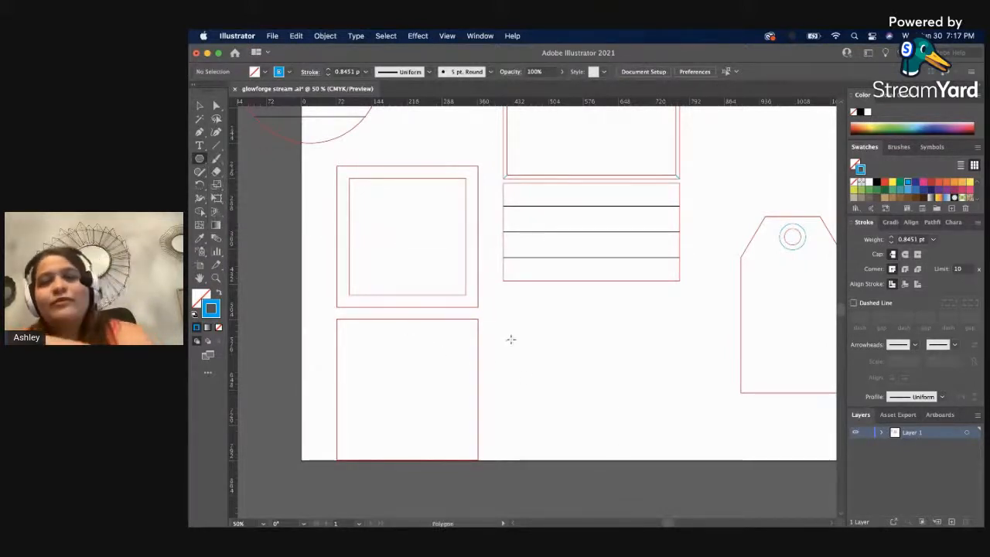
{"action": "left_click_drag", "start_coordinate": [511, 340], "coordinate": [625, 394]}
{"action": "key", "text": "v"}
{"action": "left_click_drag", "start_coordinate": [648, 354], "coordinate": [561, 415]}
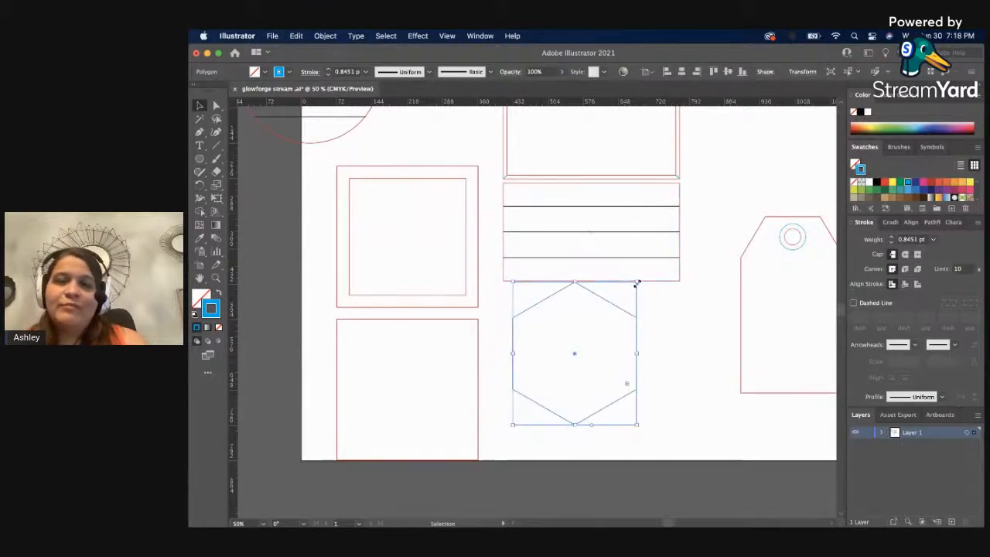
{"action": "left_click_drag", "start_coordinate": [637, 283], "coordinate": [595, 315]}
{"action": "left_click", "coordinate": [659, 327]}
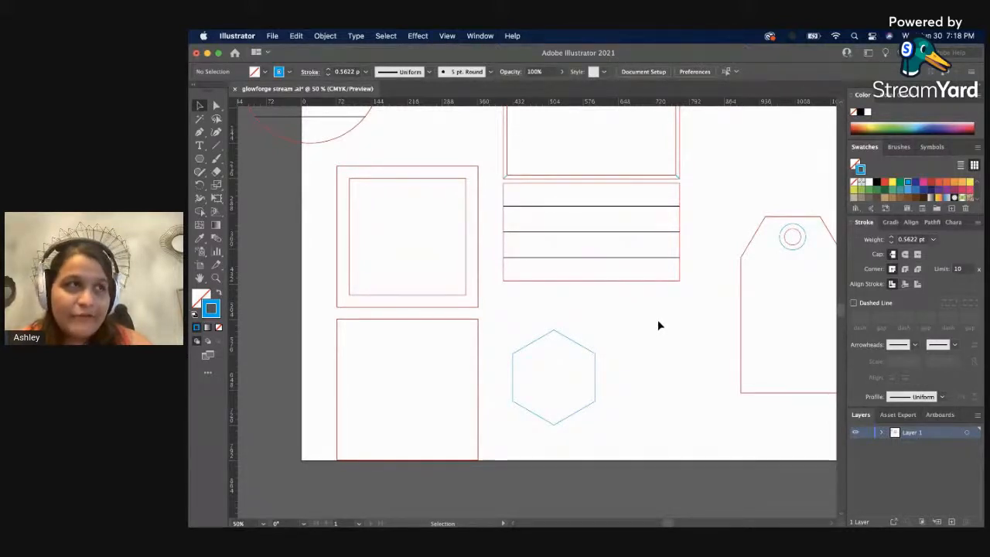
{"action": "key", "text": "z"}
{"action": "left_click", "coordinate": [580, 354]}
{"action": "left_click", "coordinate": [479, 317]}
{"action": "left_click", "coordinate": [478, 320]}
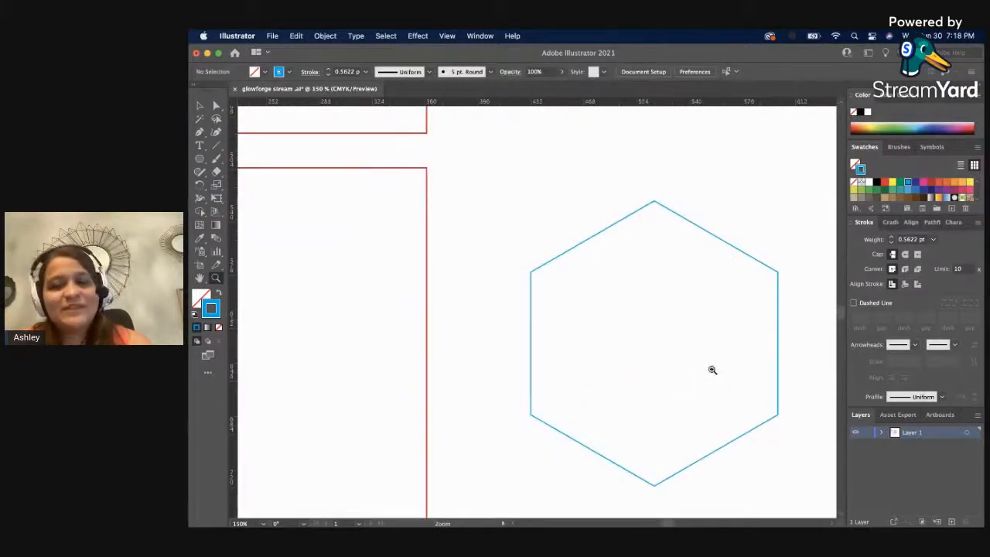
{"action": "left_click_drag", "start_coordinate": [711, 369], "coordinate": [638, 317]}
{"action": "key", "text": "v"}
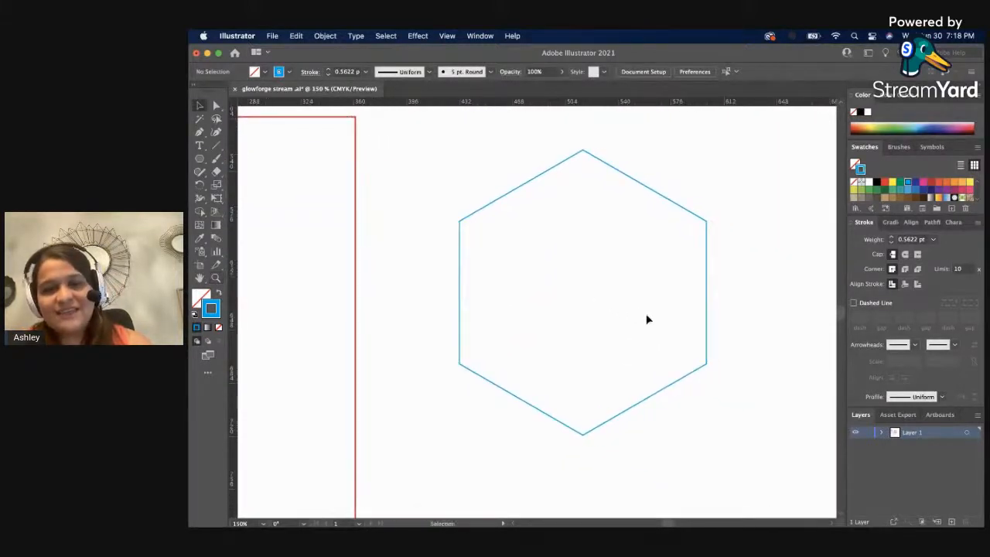
{"action": "left_click", "coordinate": [706, 314]}
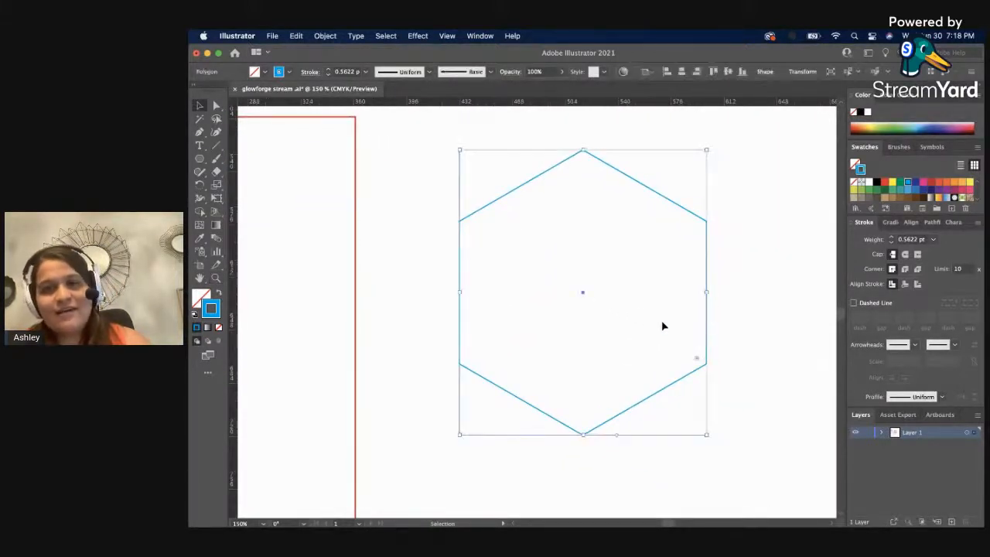
{"action": "left_click", "coordinate": [392, 35]}
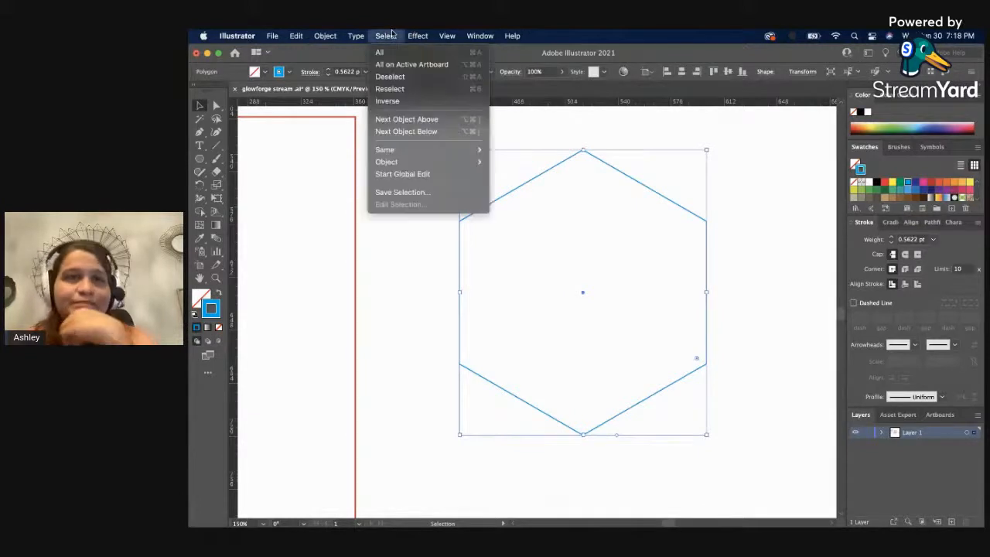
{"action": "left_click", "coordinate": [416, 242]}
{"action": "left_click", "coordinate": [417, 245]}
{"action": "left_click", "coordinate": [511, 198]}
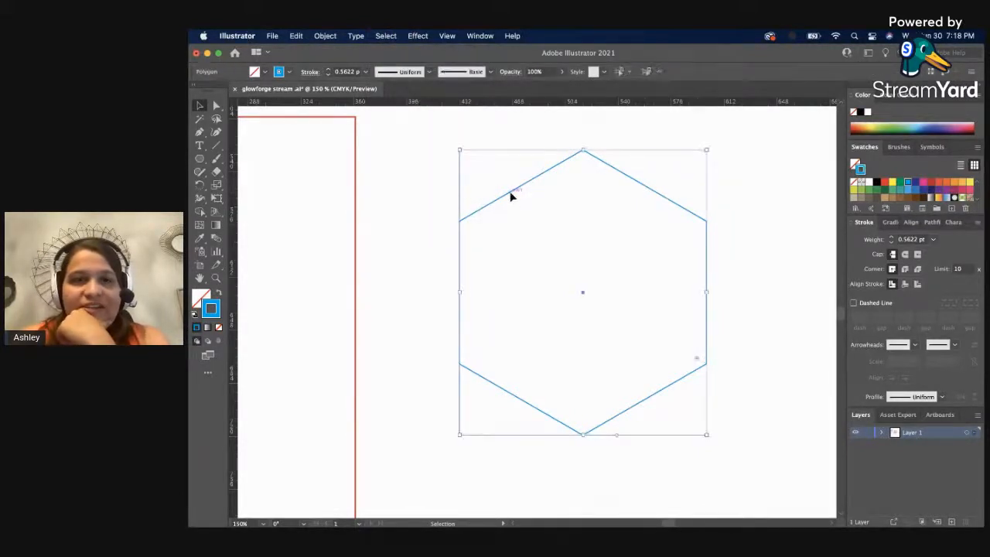
{"action": "left_click", "coordinate": [387, 35]}
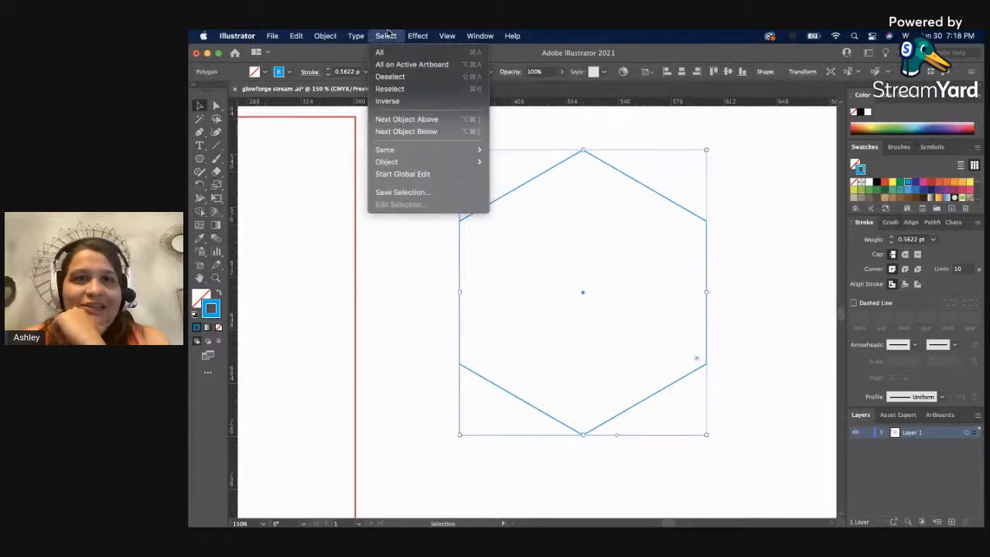
{"action": "mouse_move", "coordinate": [417, 35]}
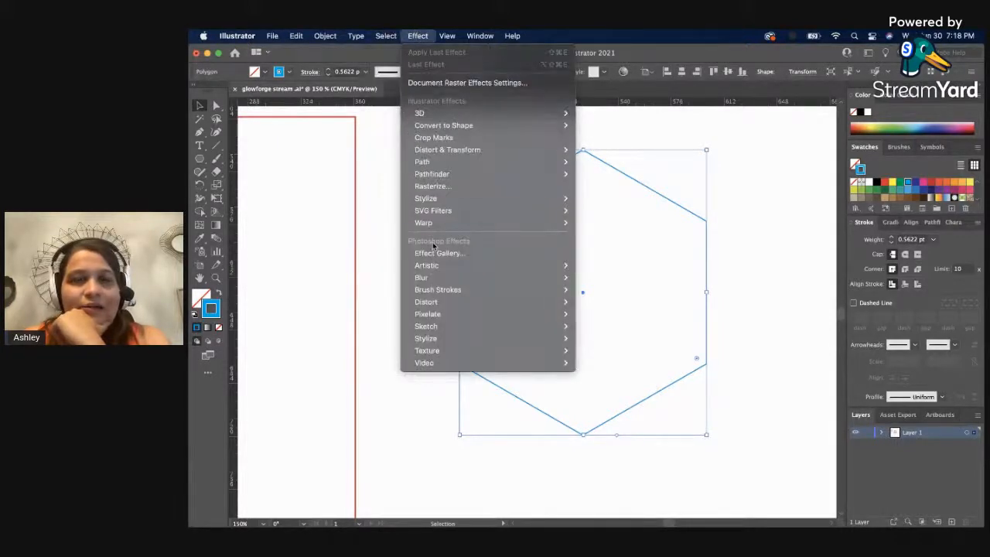
{"action": "mouse_move", "coordinate": [549, 158]}
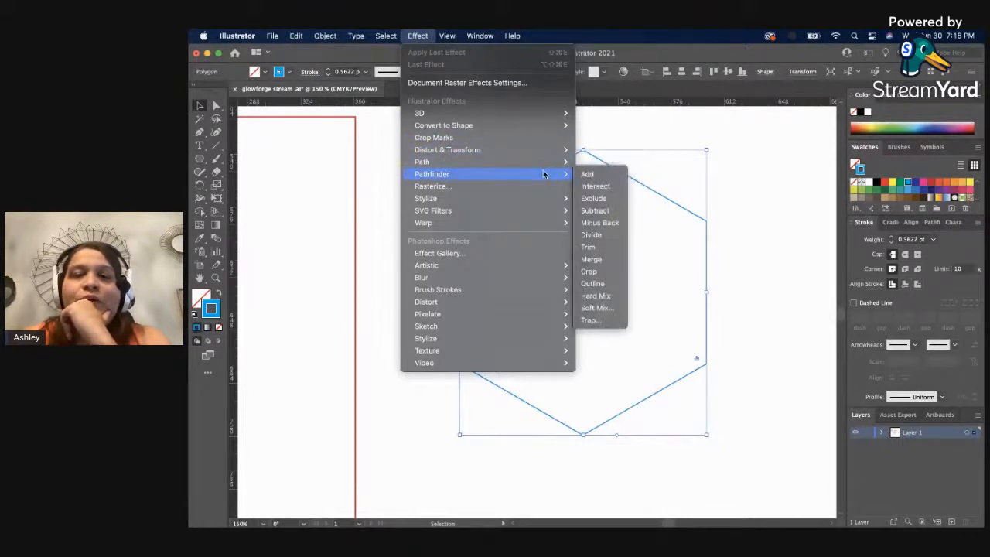
{"action": "mouse_move", "coordinate": [543, 201]}
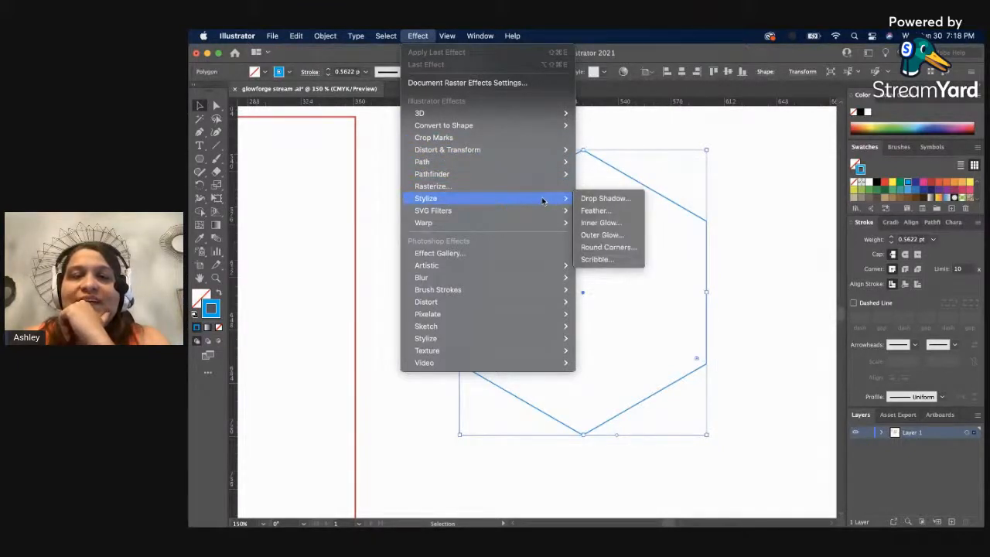
{"action": "left_click", "coordinate": [608, 247]}
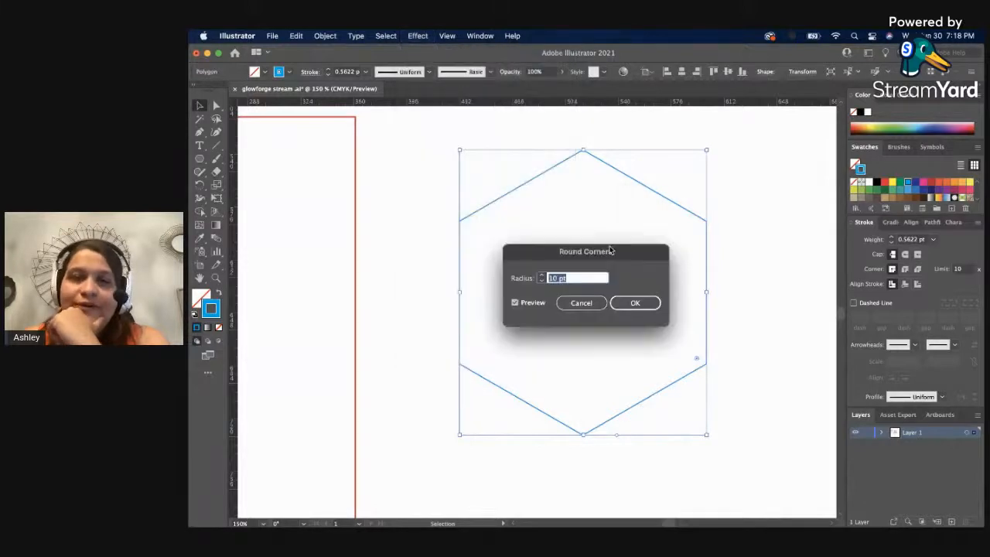
{"action": "left_click_drag", "start_coordinate": [601, 251], "coordinate": [781, 152]}
{"action": "left_click", "coordinate": [742, 202]}
{"action": "left_click", "coordinate": [746, 202]}
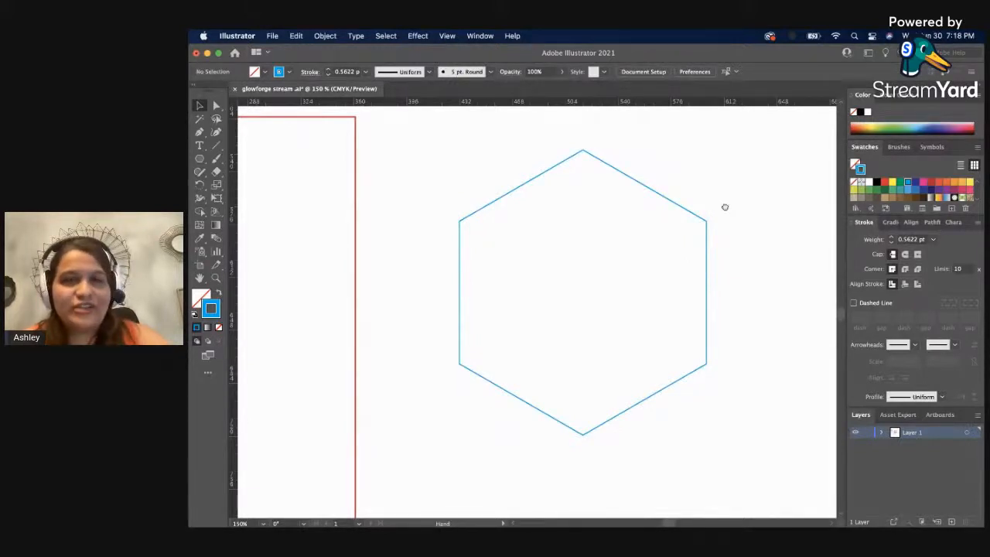
Apply a Round Corners effect with a 6 pt radius to the blue hexagon.
{"action": "left_click_drag", "start_coordinate": [725, 206], "coordinate": [630, 201]}
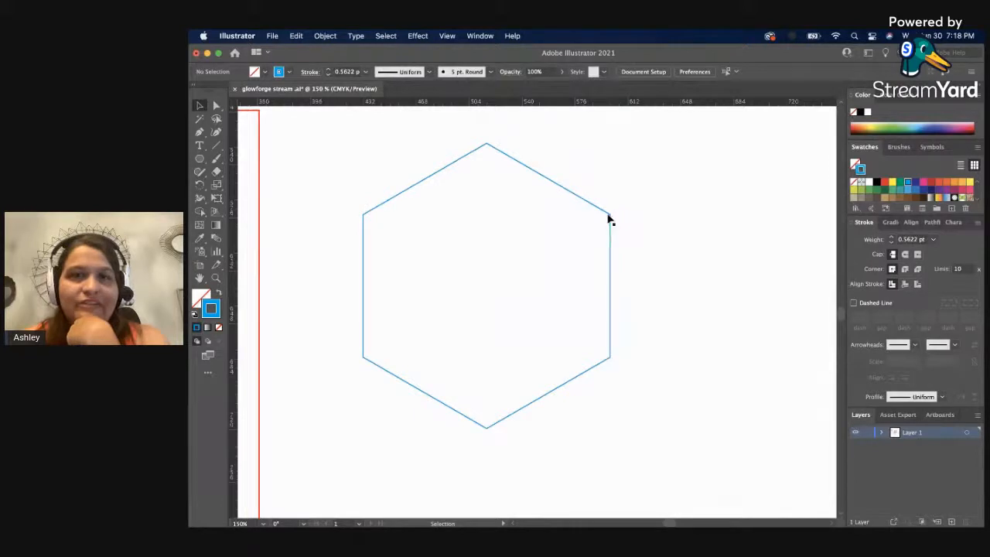
{"action": "left_click", "coordinate": [610, 220]}
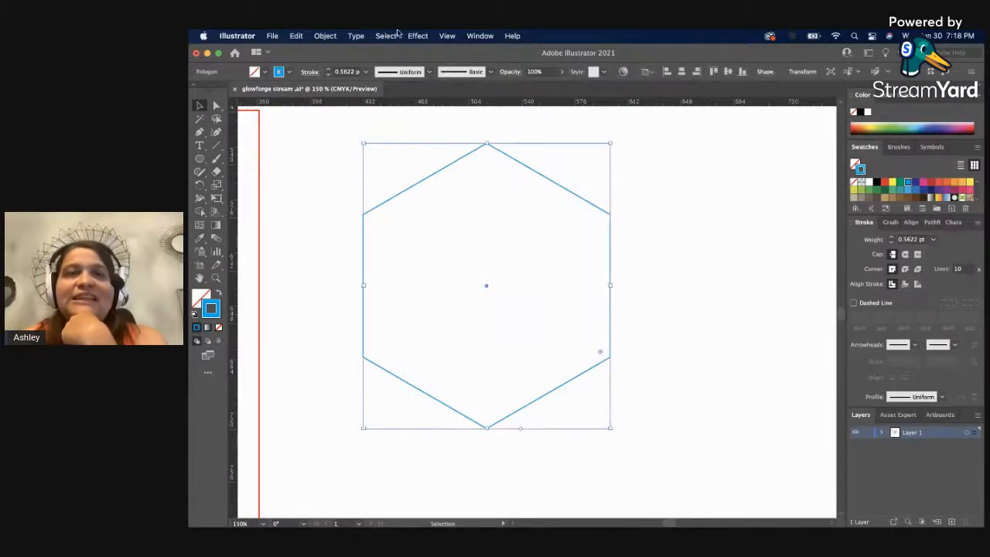
{"action": "left_click", "coordinate": [428, 35]}
{"action": "mouse_move", "coordinate": [502, 207]}
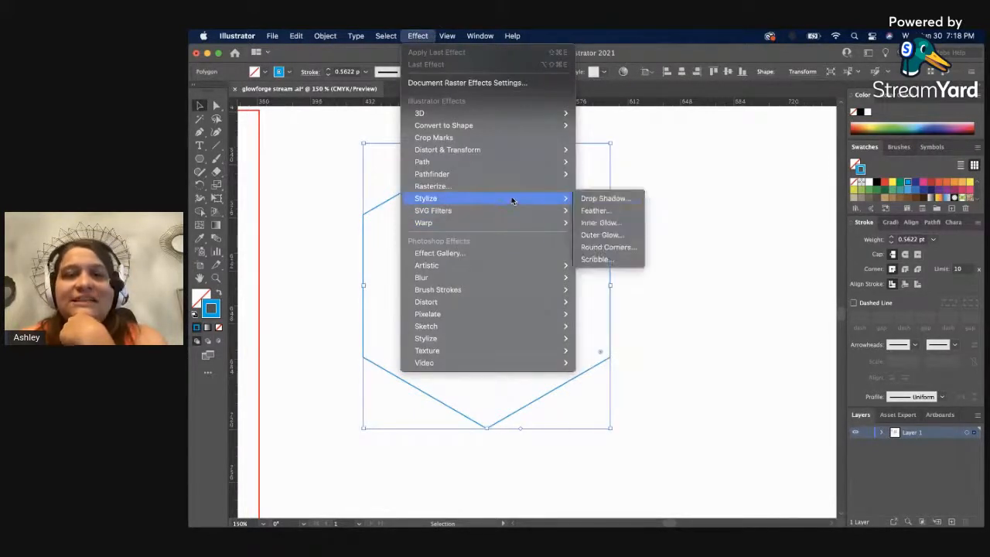
{"action": "left_click", "coordinate": [591, 247]}
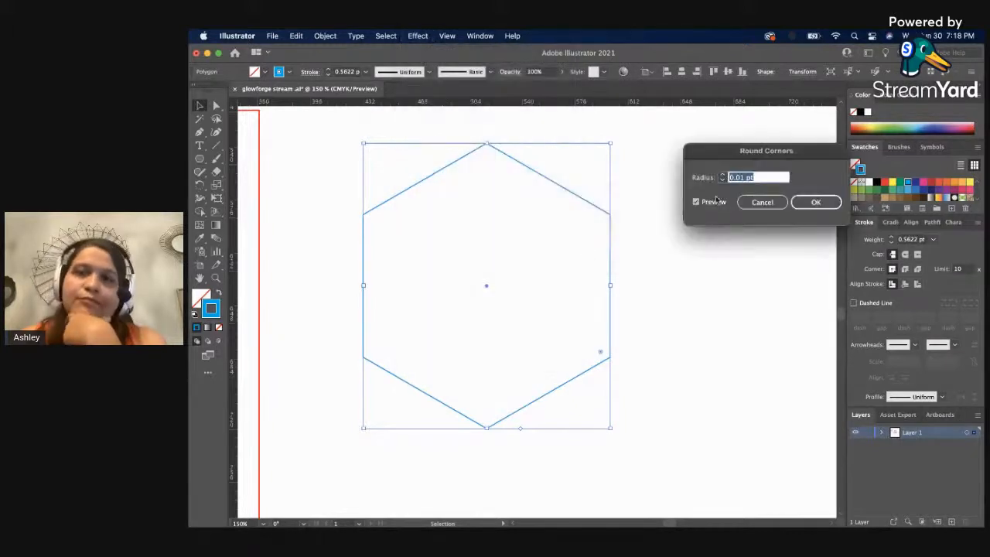
{"action": "type", "text": "11"}
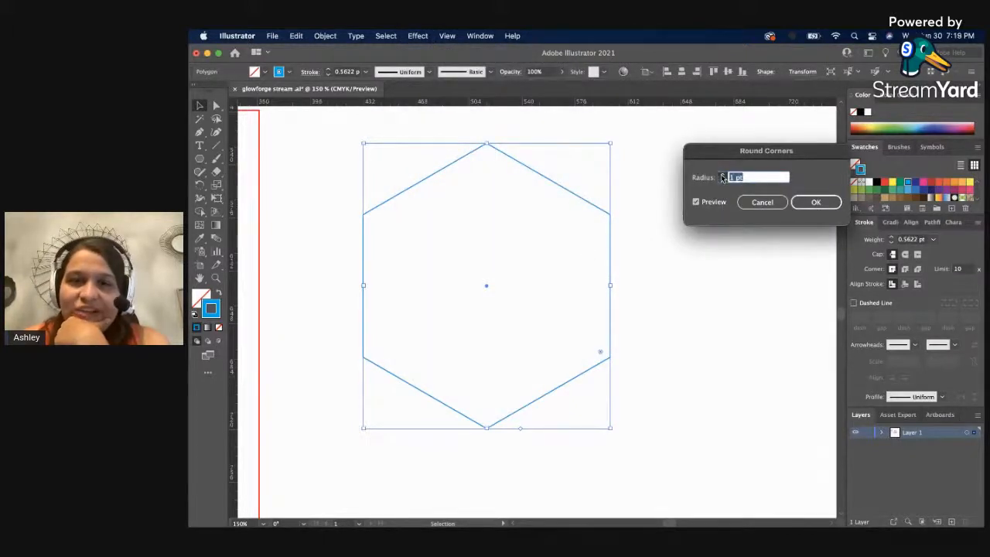
{"action": "left_click", "coordinate": [722, 176]}
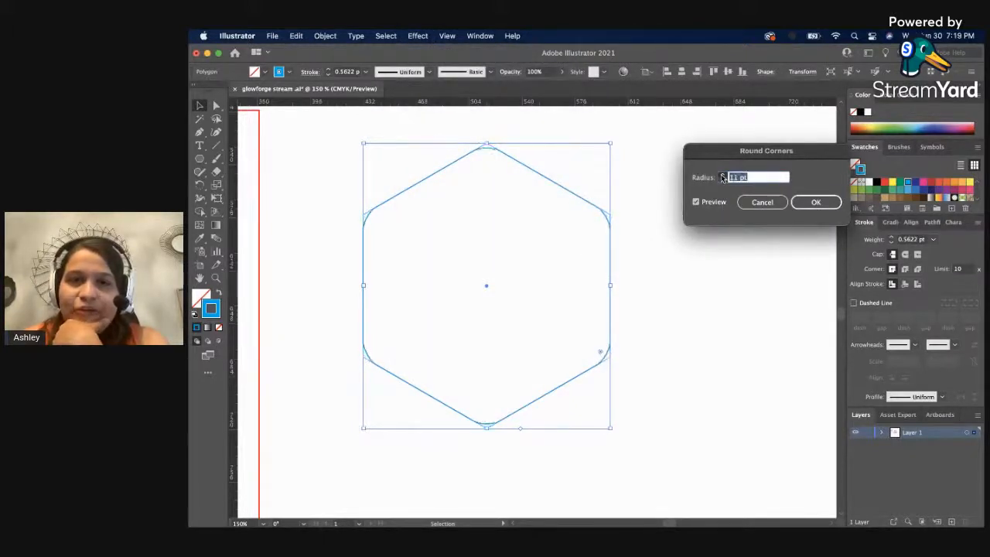
{"action": "left_click", "coordinate": [721, 175]}
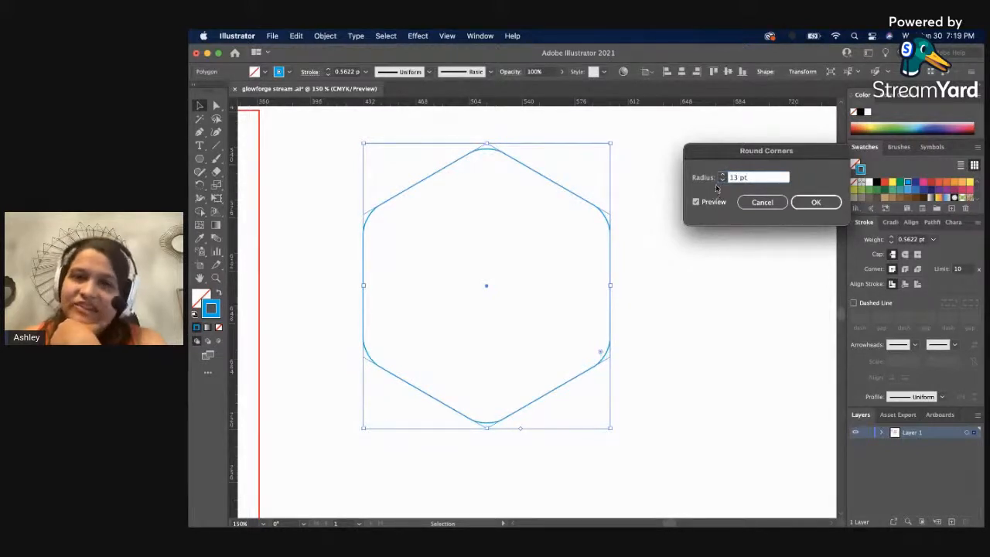
{"action": "left_click", "coordinate": [721, 181]}
{"action": "left_click", "coordinate": [721, 181]}
{"action": "left_click", "coordinate": [721, 181]}
{"action": "left_click", "coordinate": [720, 180]}
{"action": "left_click", "coordinate": [720, 181]}
{"action": "left_click", "coordinate": [721, 181]}
{"action": "left_click", "coordinate": [720, 181]}
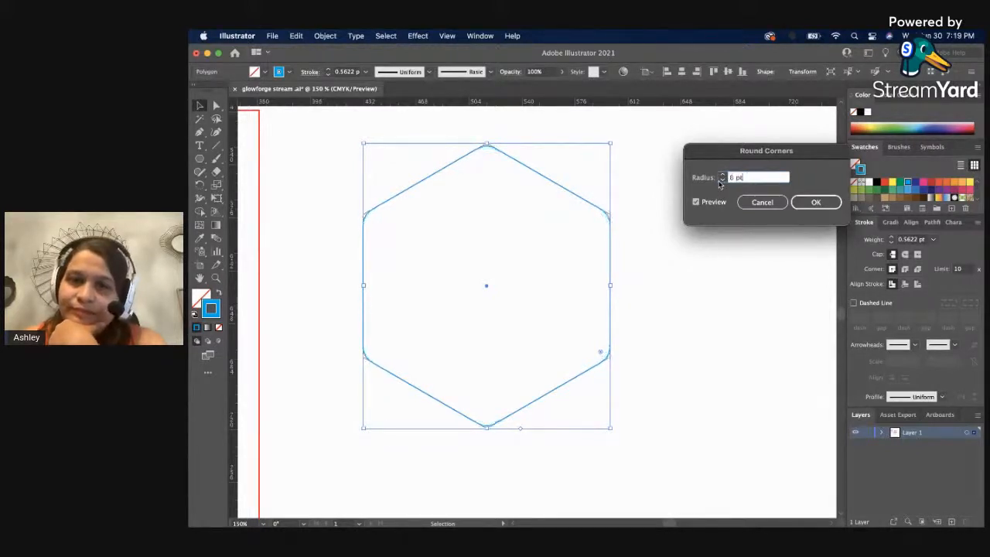
{"action": "left_click", "coordinate": [817, 203]}
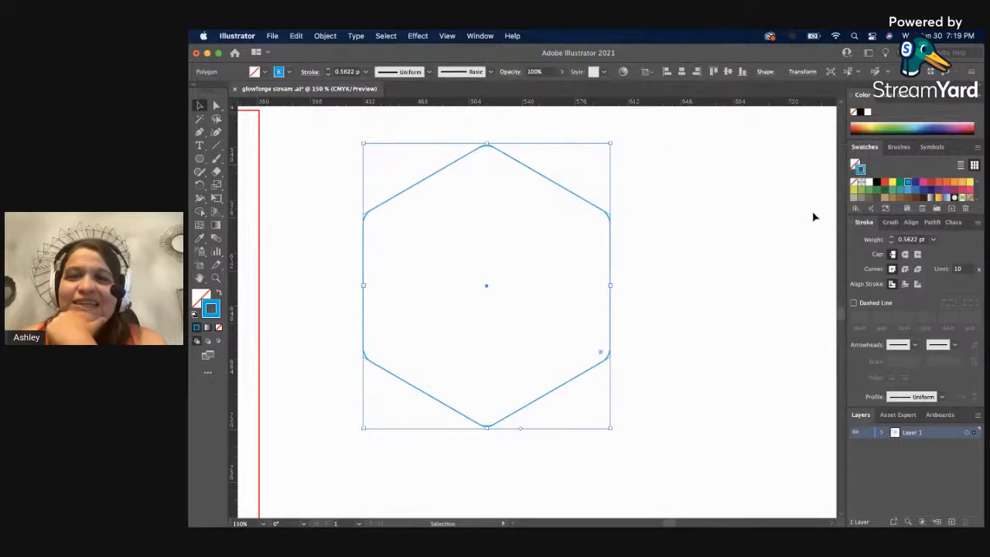
{"action": "left_click", "coordinate": [750, 242]}
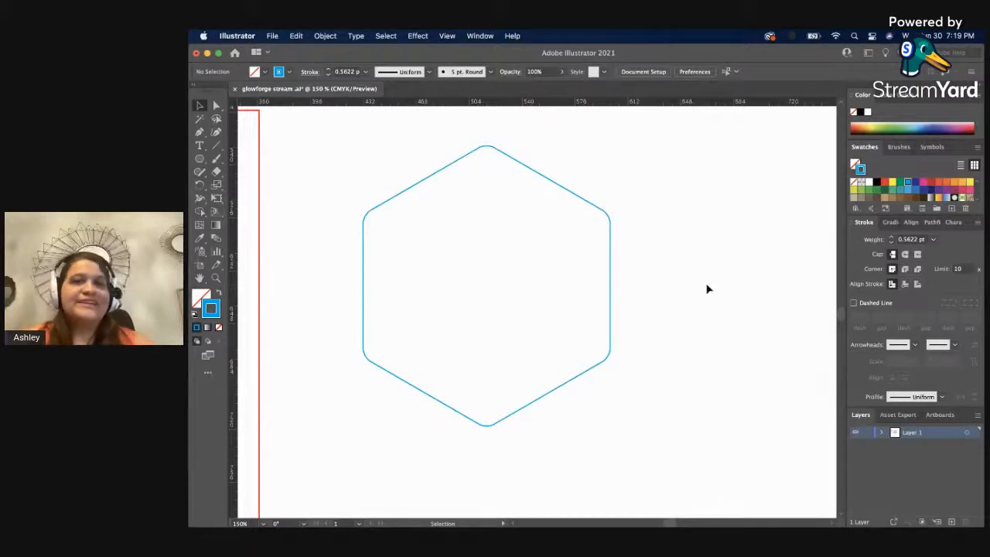
Examine the blue hexagon's rounded corners up close and in relation to the other designs.
{"action": "key", "text": "z"}
{"action": "left_click_drag", "start_coordinate": [660, 287], "coordinate": [510, 277]}
{"action": "left_click", "coordinate": [510, 277], "text": "alt"}
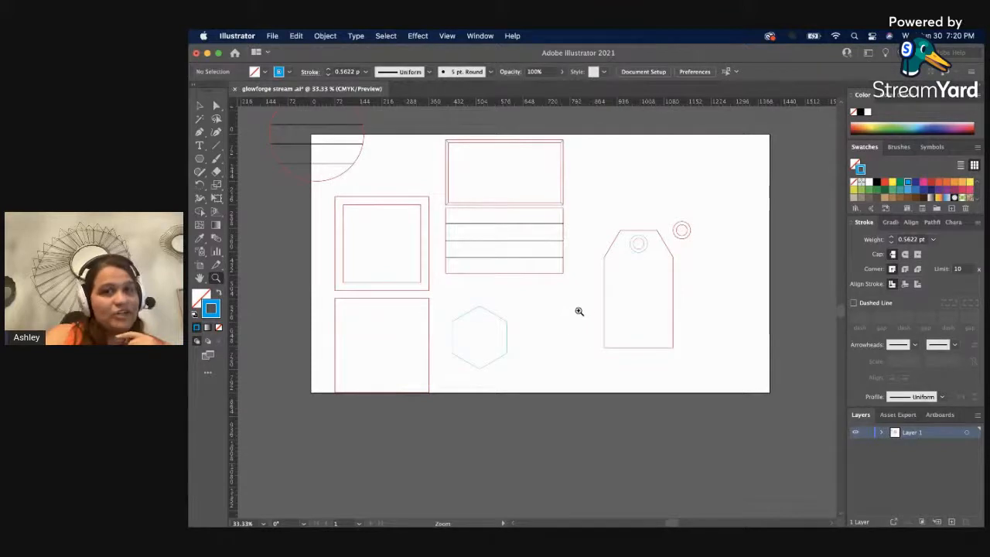
{"action": "key", "text": "v"}
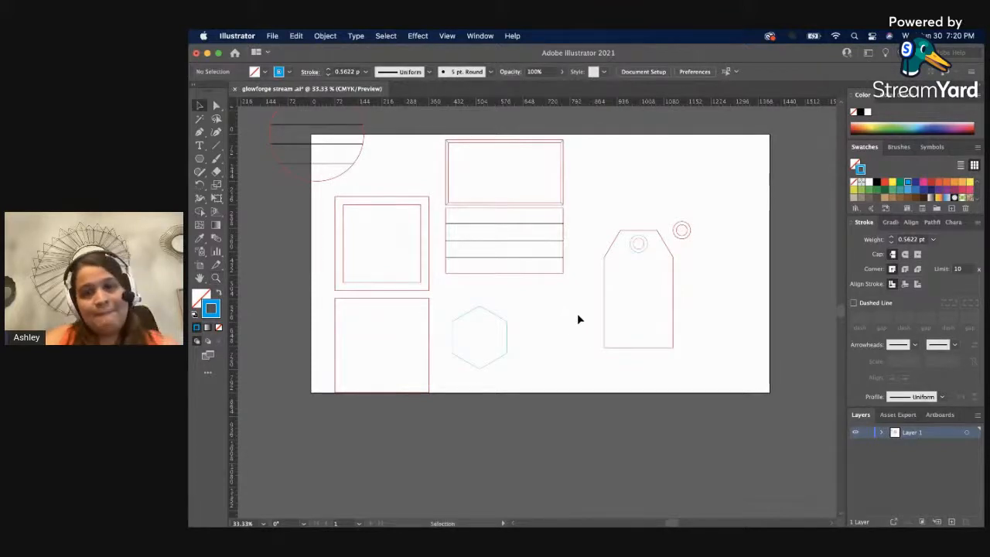
{"action": "left_click", "coordinate": [508, 346]}
{"action": "key", "text": "z"}
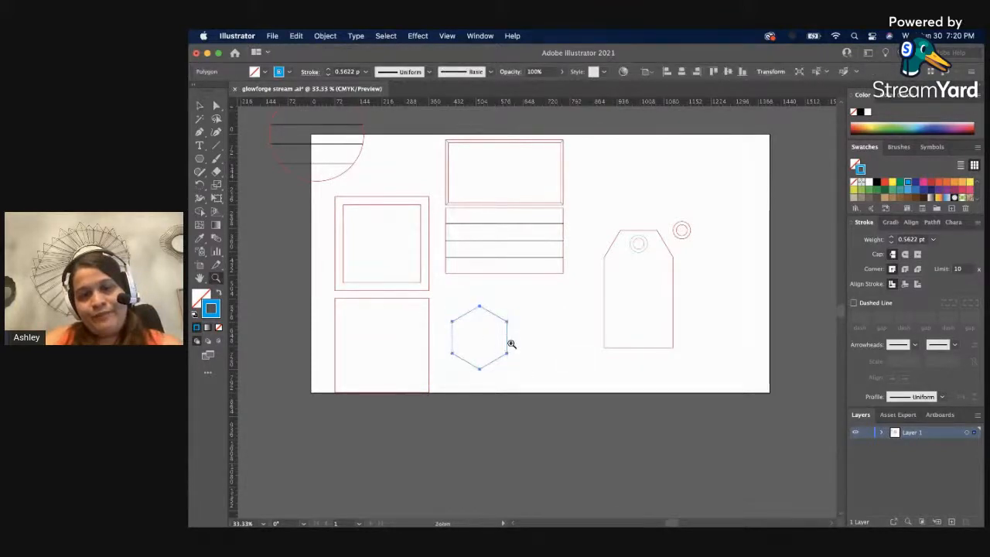
{"action": "left_click", "coordinate": [510, 343]}
{"action": "left_click", "coordinate": [511, 314]}
{"action": "left_click", "coordinate": [513, 312]}
{"action": "left_click", "coordinate": [512, 309]}
{"action": "left_click", "coordinate": [514, 309]}
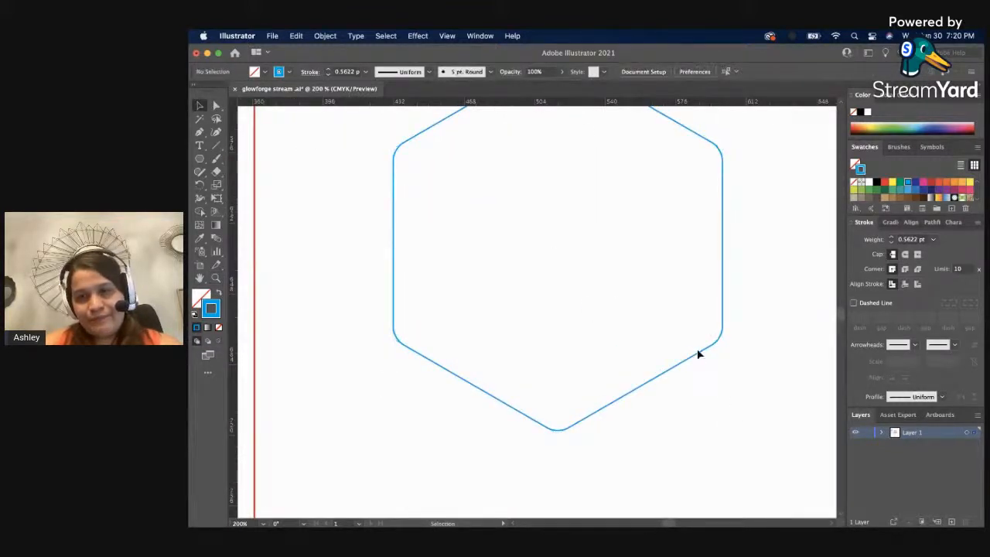
{"action": "key", "text": "v"}
{"action": "left_click_drag", "start_coordinate": [711, 334], "coordinate": [663, 324]}
{"action": "left_click", "coordinate": [766, 348]}
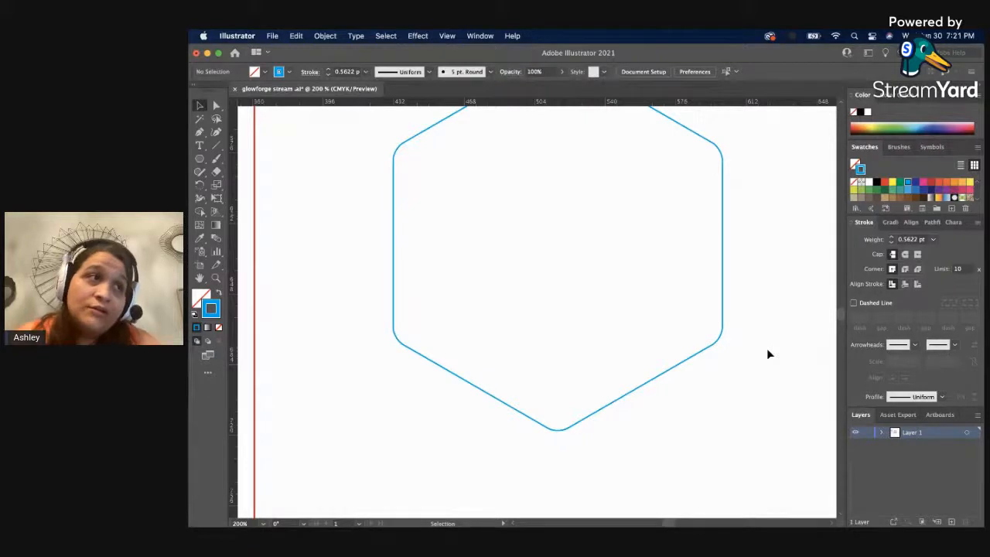
Move the rounded hexagon closer to the lower red square and duplicate it twice into a horizontal row of three with narrow gaps.
{"action": "scroll", "coordinate": [629, 457], "scroll_direction": "up", "scroll_amount": 1}
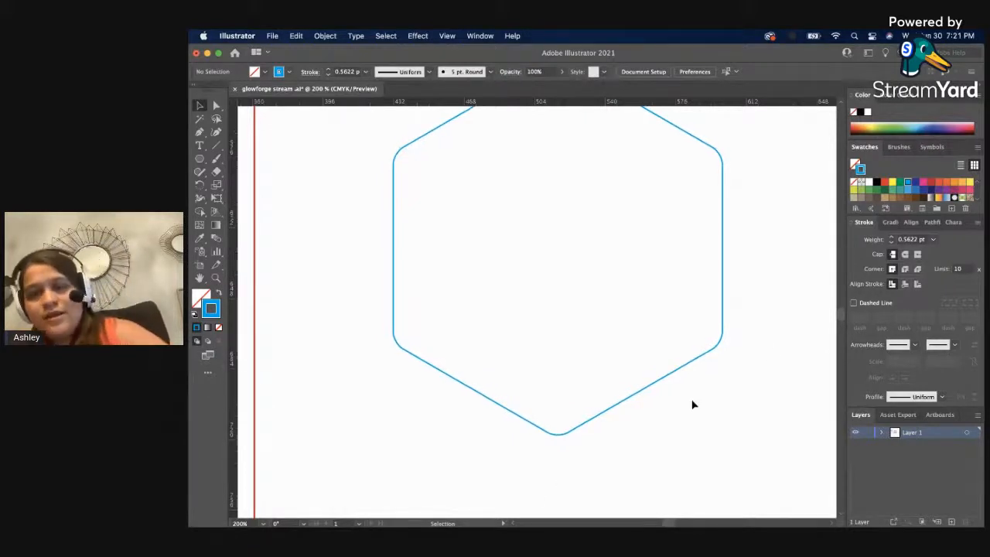
{"action": "key", "text": "z"}
{"action": "left_click", "coordinate": [531, 349], "text": "alt"}
{"action": "left_click", "coordinate": [527, 298], "text": "alt"}
{"action": "left_click", "coordinate": [526, 294], "text": "alt"}
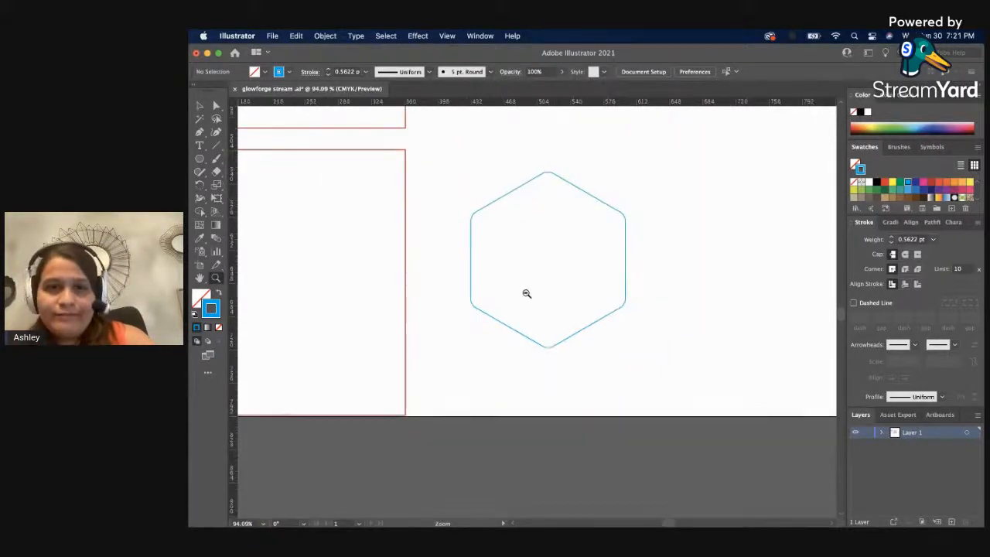
{"action": "left_click", "coordinate": [526, 294], "text": "alt"}
{"action": "scroll", "coordinate": [524, 291], "scroll_direction": "up", "scroll_amount": 3}
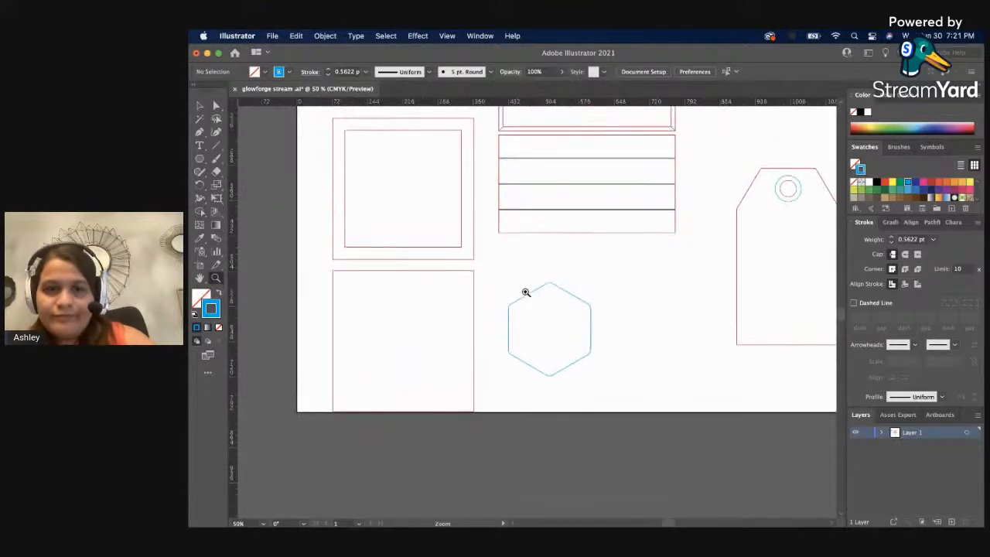
{"action": "key", "text": "v"}
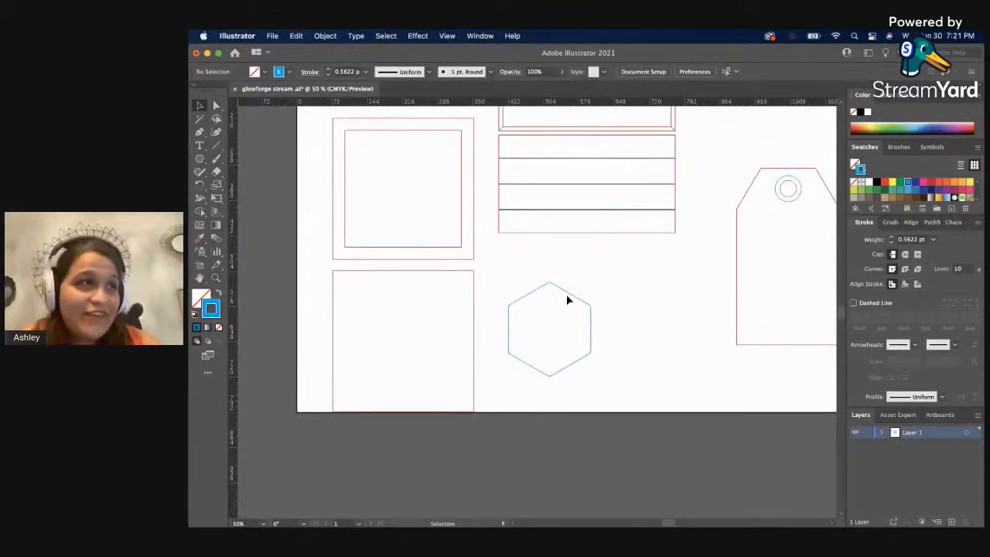
{"action": "left_click_drag", "start_coordinate": [566, 292], "coordinate": [718, 290]}
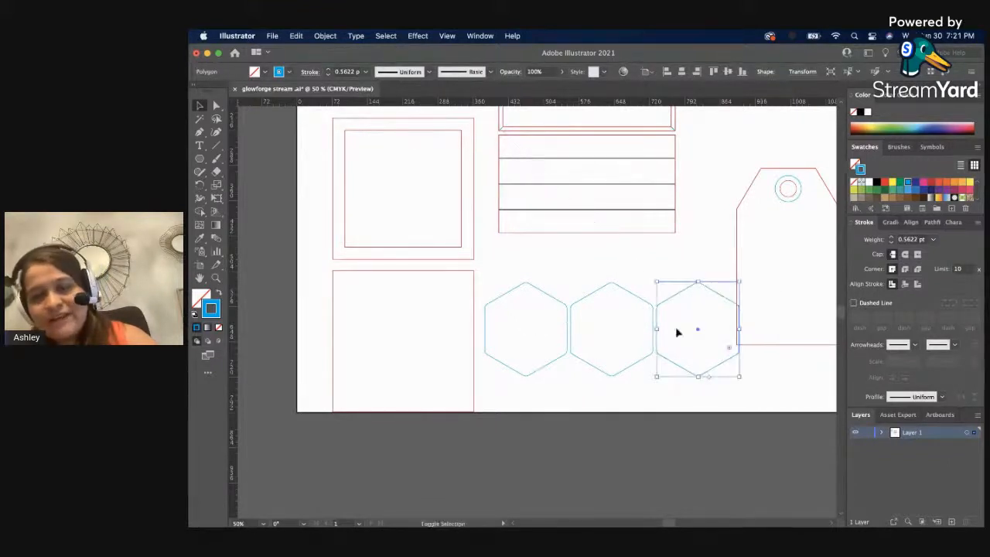
Select all three blue hexagons and distribute them evenly along their horizontal row.
{"action": "left_click_drag", "start_coordinate": [637, 383], "coordinate": [523, 316]}
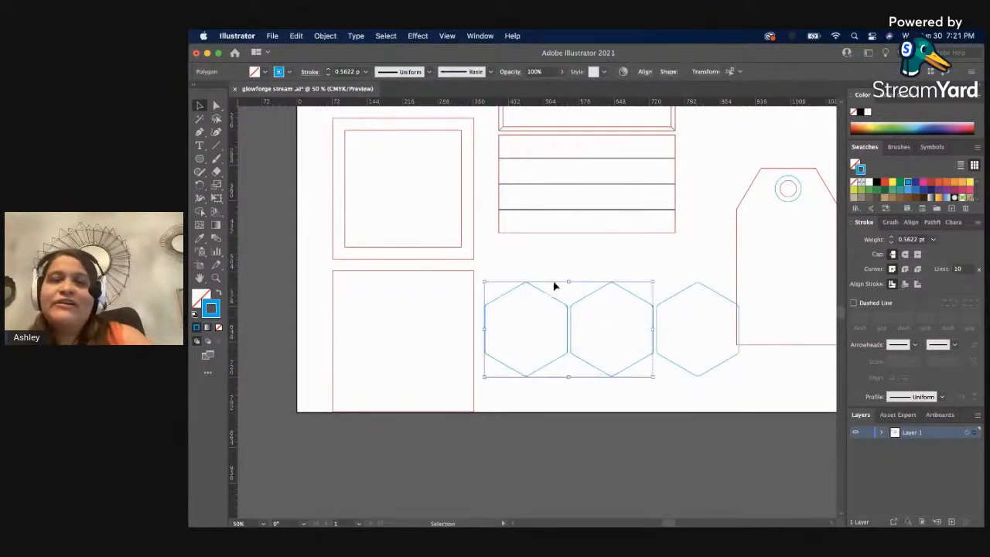
{"action": "left_click_drag", "start_coordinate": [548, 271], "coordinate": [669, 316]}
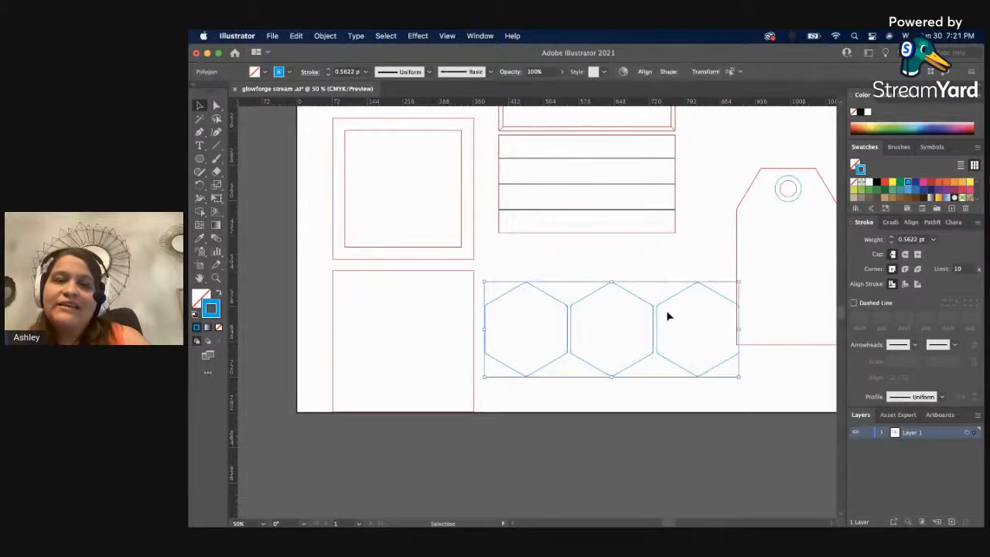
{"action": "scroll", "coordinate": [651, 327], "scroll_direction": "down", "scroll_amount": 8}
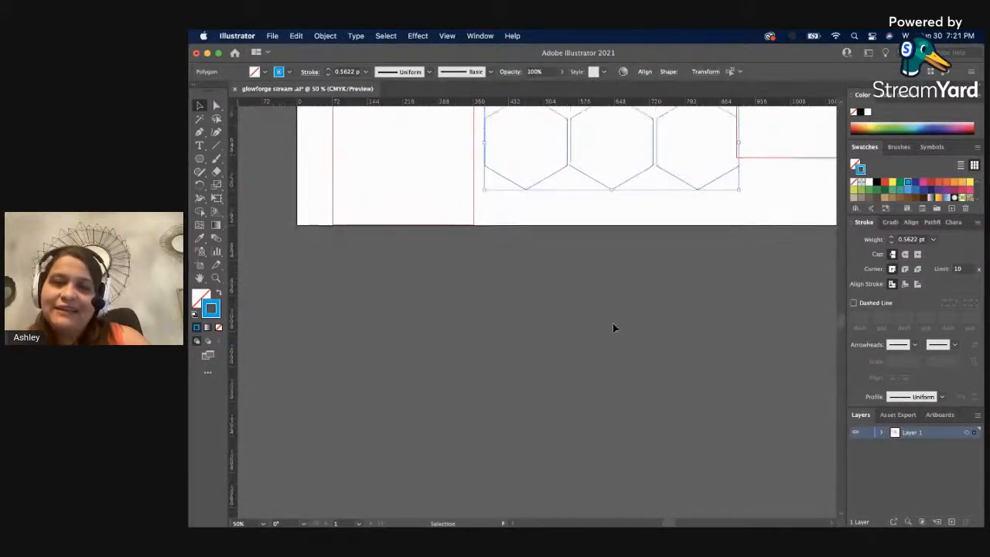
{"action": "scroll", "coordinate": [612, 327], "scroll_direction": "up", "scroll_amount": 2}
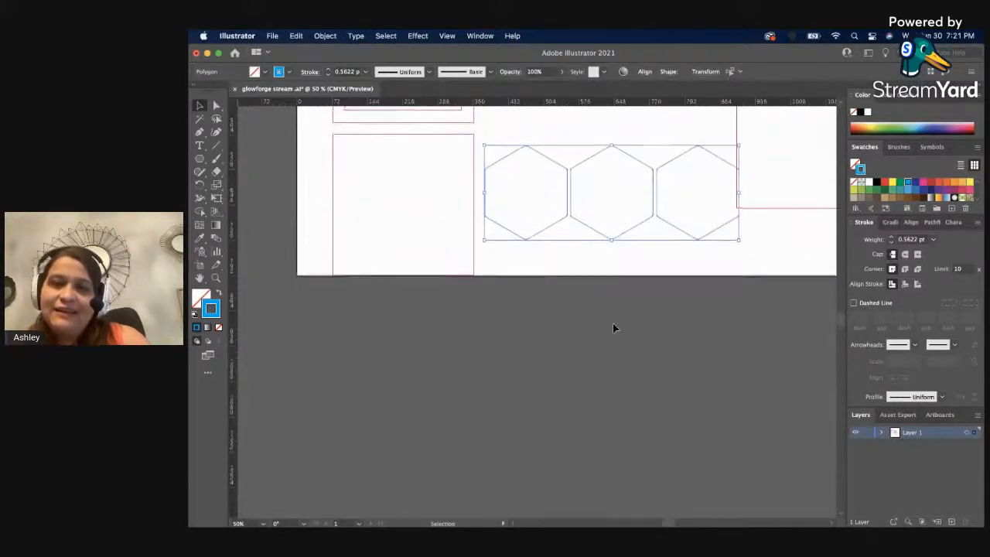
{"action": "left_click", "coordinate": [661, 270]}
{"action": "left_click", "coordinate": [517, 186]}
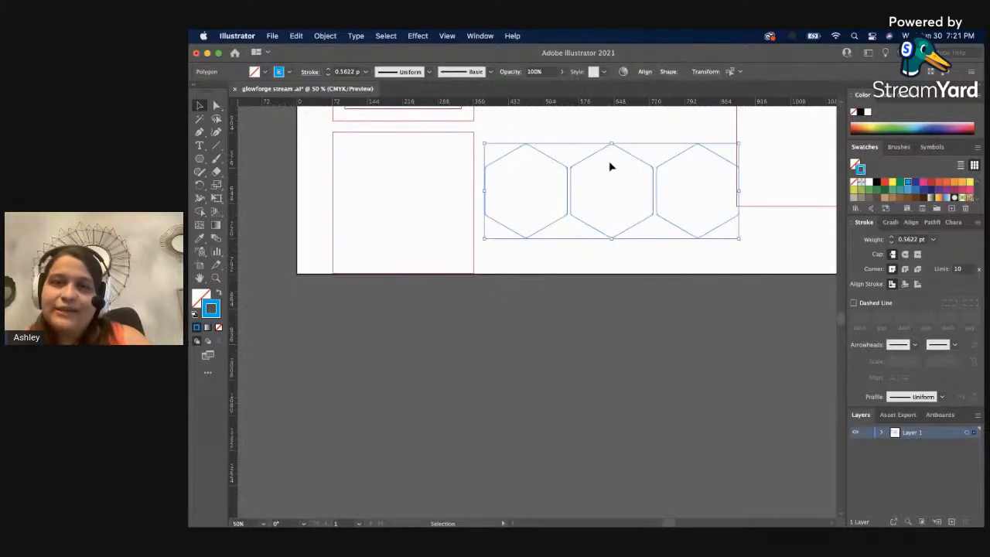
{"action": "left_click", "coordinate": [642, 73]}
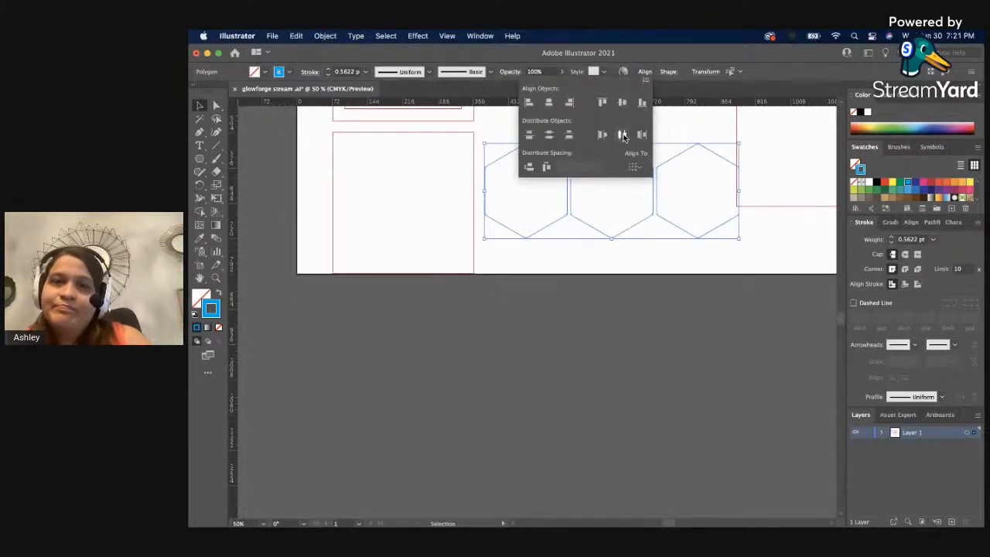
{"action": "left_click", "coordinate": [594, 358]}
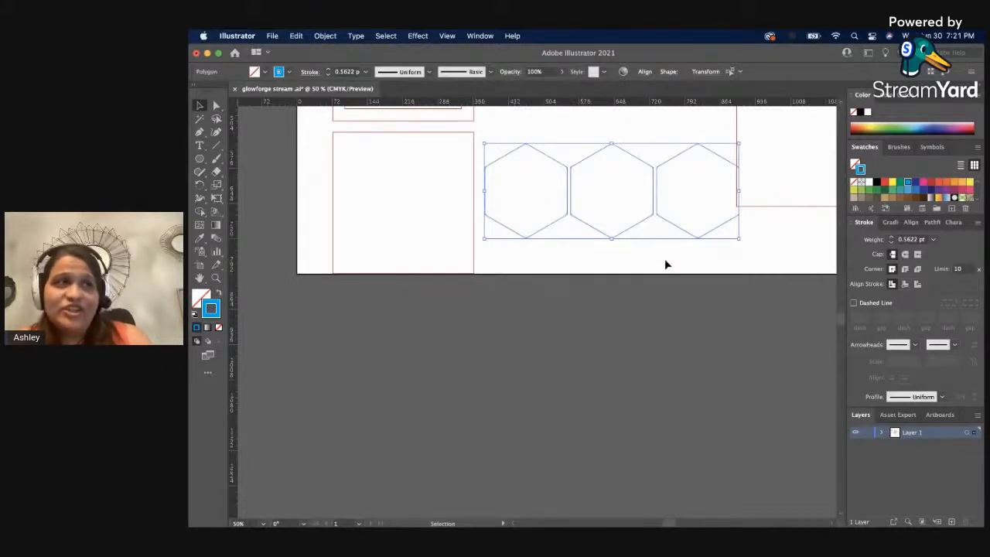
{"action": "left_click", "coordinate": [694, 259]}
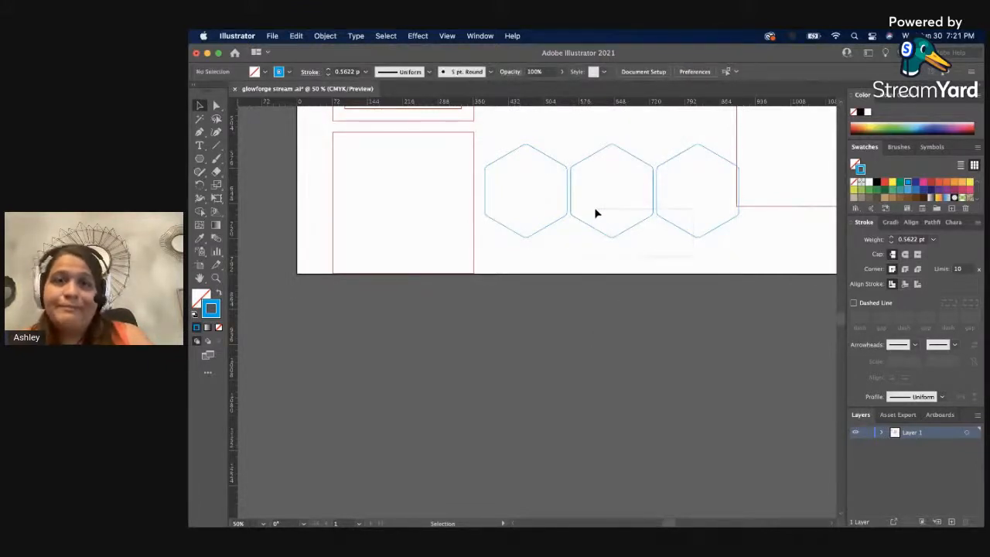
{"action": "left_click", "coordinate": [566, 202]}
{"action": "left_click_drag", "start_coordinate": [567, 202], "coordinate": [599, 293]}
{"action": "key", "text": "super+z"}
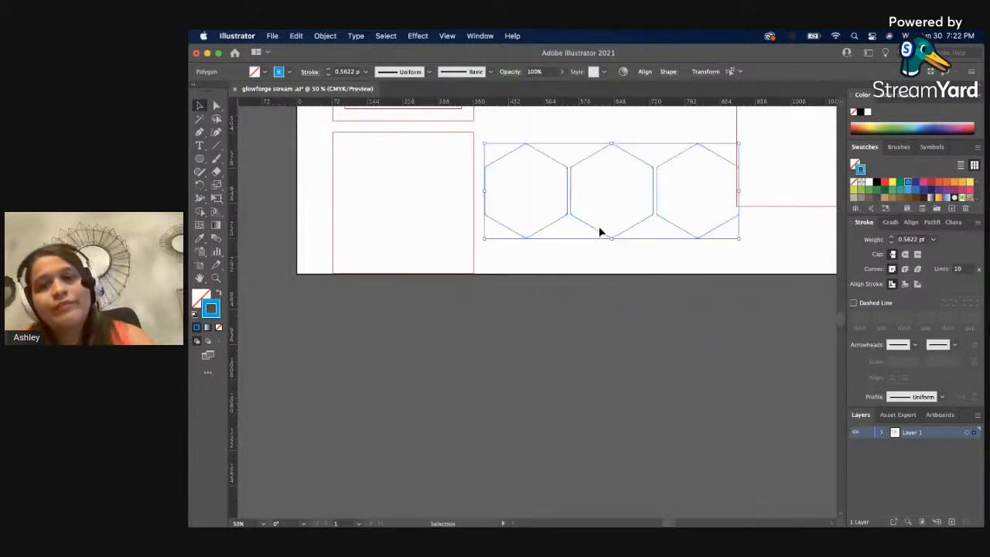
Duplicate the row of three hexagons below as a group and nest it half a hexagon across with matching narrow gaps.
{"action": "left_click_drag", "start_coordinate": [598, 231], "coordinate": [620, 328]}
{"action": "left_click", "coordinate": [619, 343]}
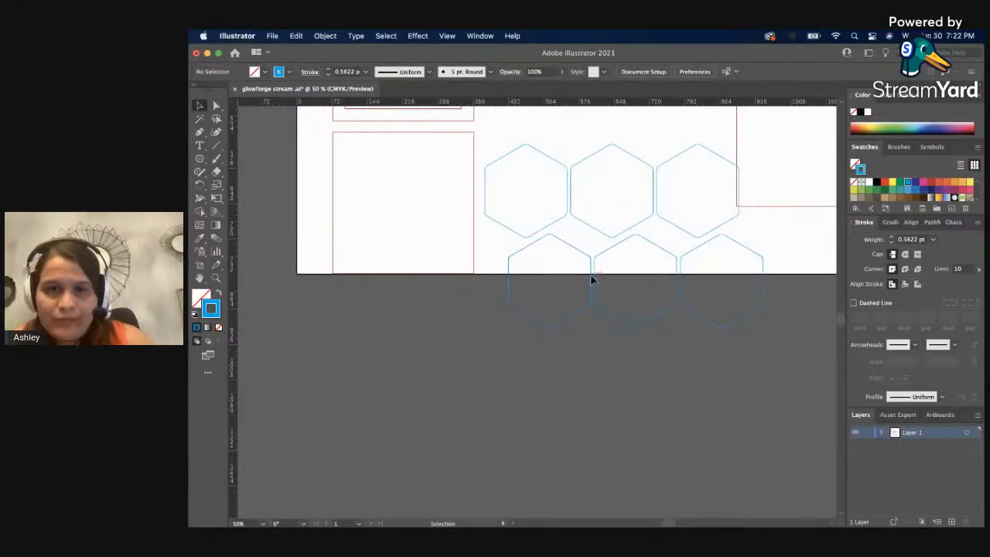
{"action": "left_click_drag", "start_coordinate": [592, 279], "coordinate": [611, 265]}
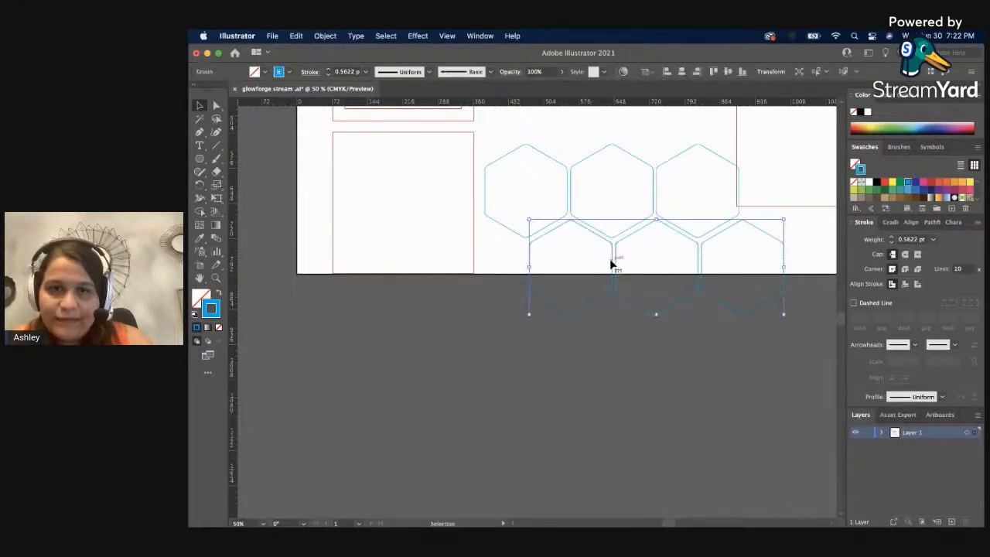
{"action": "key", "text": "Left"}
{"action": "key", "text": "Left"}
{"action": "key", "text": "Left"}
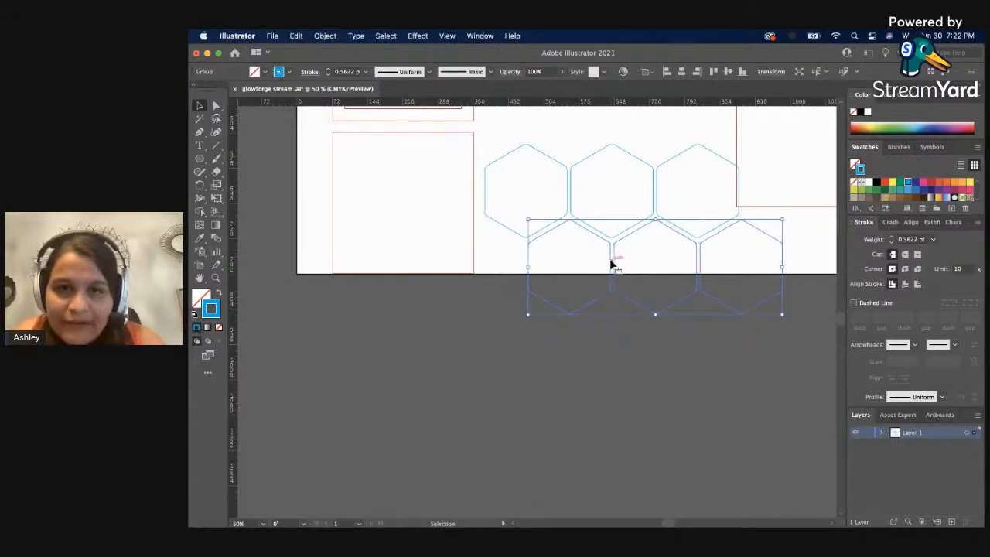
{"action": "left_click", "coordinate": [605, 405]}
Group the two hexagon rows and scale the group down proportionally to about 148 pt wide.
{"action": "left_click_drag", "start_coordinate": [541, 140], "coordinate": [717, 266]}
{"action": "key", "text": "super+g"}
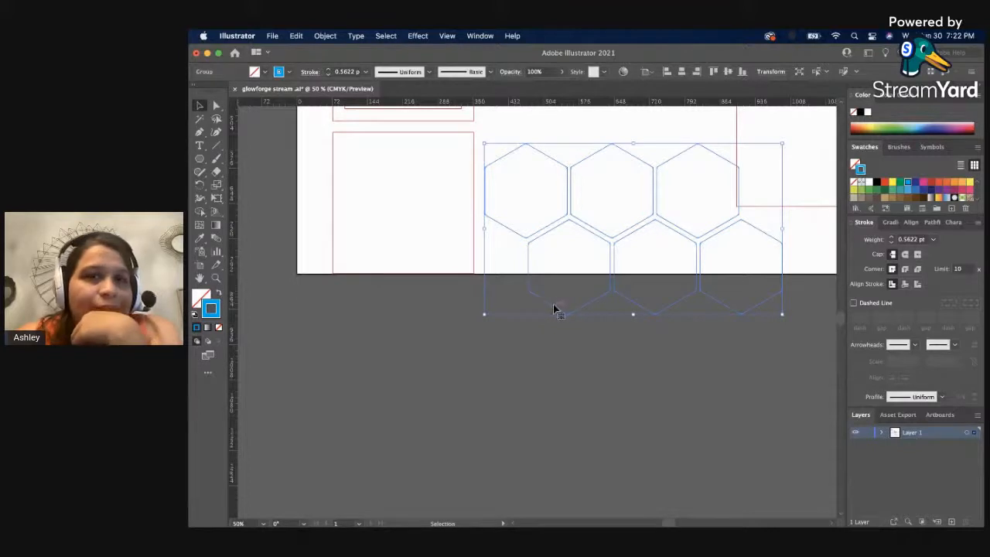
{"action": "left_click", "coordinate": [548, 365]}
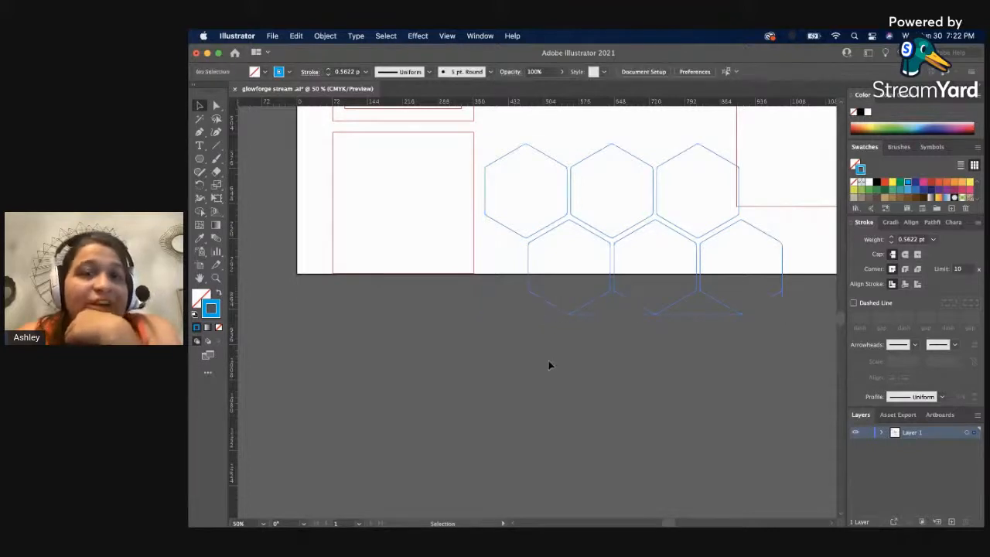
{"action": "left_click", "coordinate": [592, 308]}
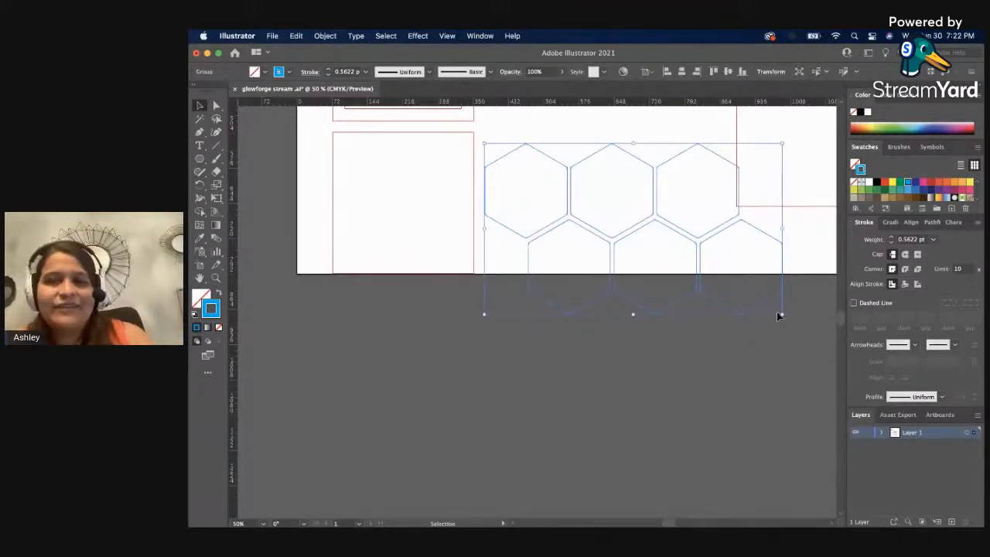
{"action": "left_click_drag", "start_coordinate": [781, 314], "coordinate": [627, 188]}
Move the scaled hexagon group into the upper-left corner of the lower red square.
{"action": "key", "text": "z"}
{"action": "left_click", "coordinate": [446, 183]}
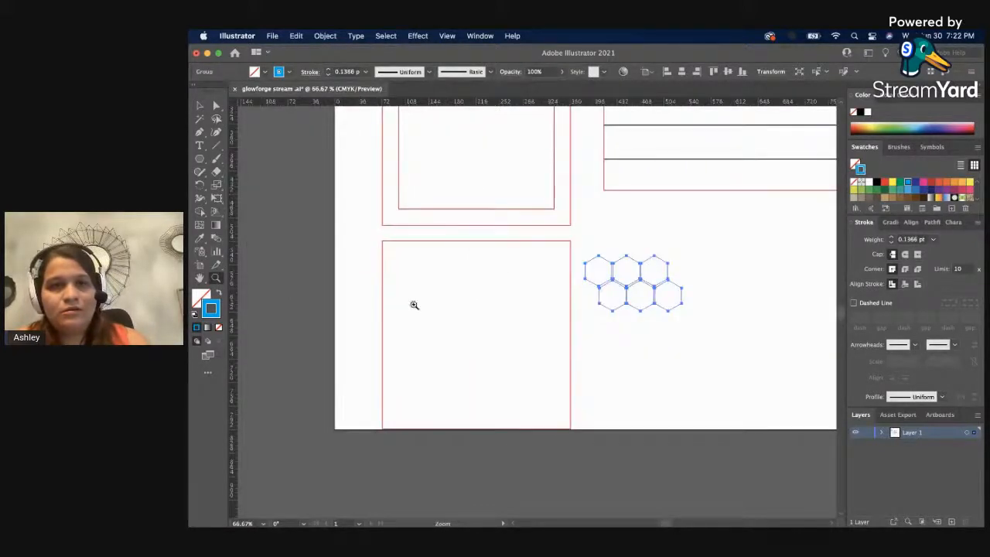
{"action": "left_click", "coordinate": [414, 305]}
{"action": "left_click_drag", "start_coordinate": [740, 340], "coordinate": [602, 343]}
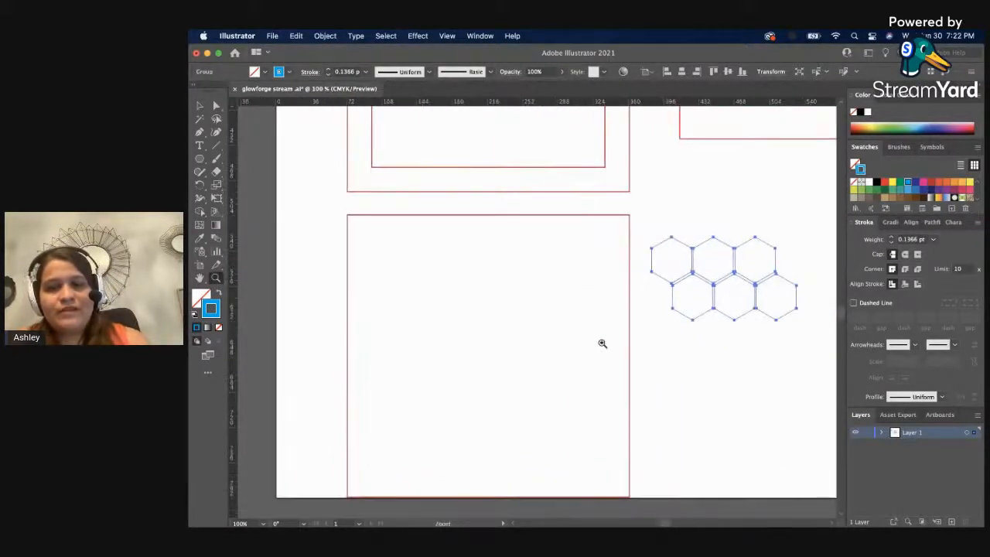
{"action": "key", "text": "v"}
{"action": "left_click", "coordinate": [751, 393]}
{"action": "left_click_drag", "start_coordinate": [759, 296], "coordinate": [453, 275]}
{"action": "left_click", "coordinate": [560, 309]}
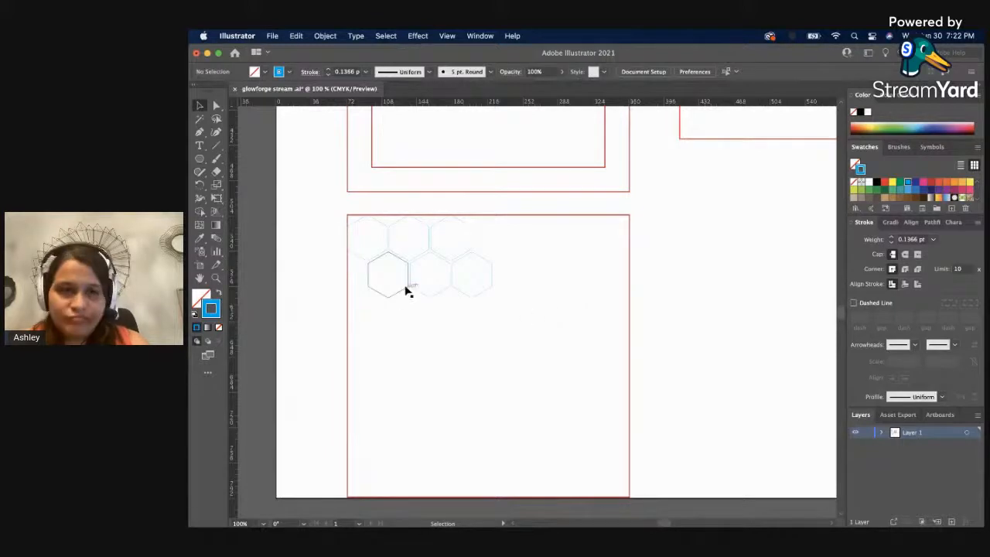
Duplicate the hexagon group to the right and nudge it until the gaps match, making two rows of six hexagons.
{"action": "key", "text": "z"}
{"action": "left_click", "coordinate": [416, 265]}
{"action": "left_click", "coordinate": [551, 296]}
{"action": "left_click", "coordinate": [550, 296]}
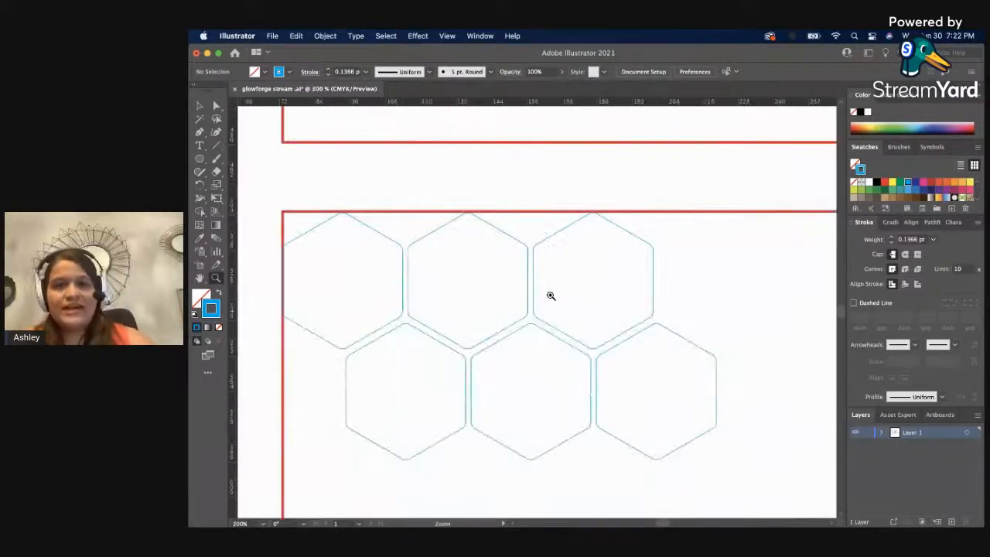
{"action": "left_click", "coordinate": [563, 340], "text": "alt"}
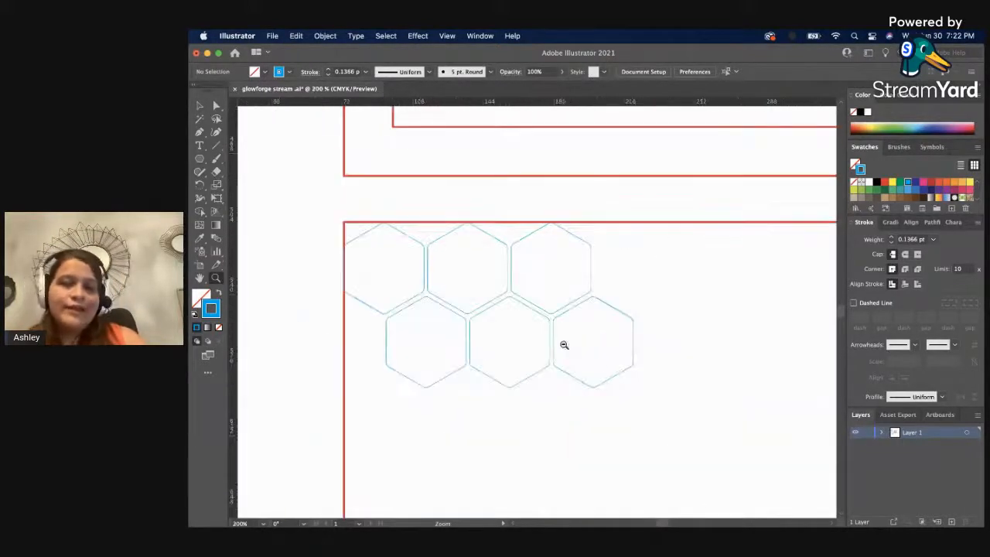
{"action": "left_click", "coordinate": [601, 363], "text": "alt"}
{"action": "key", "text": "v"}
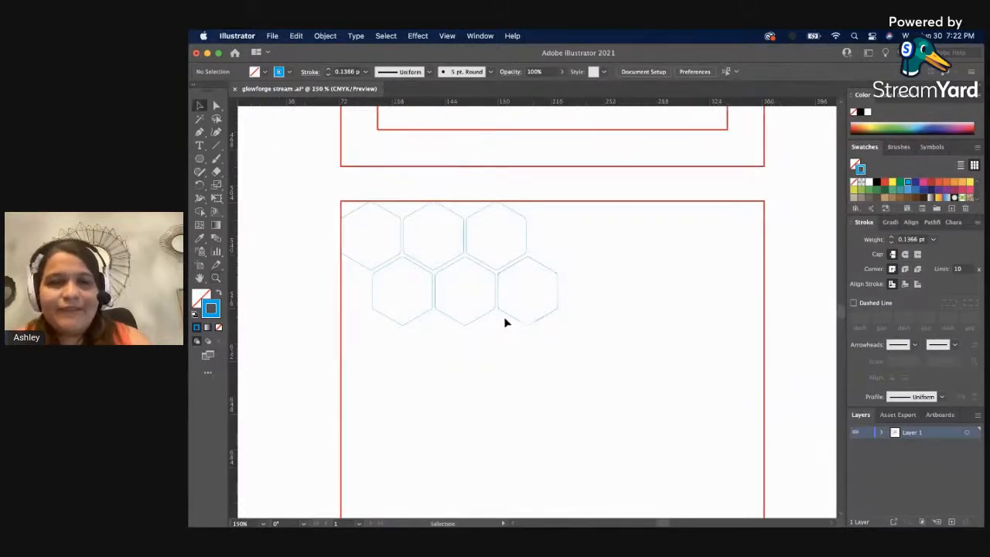
{"action": "left_click", "coordinate": [508, 316]}
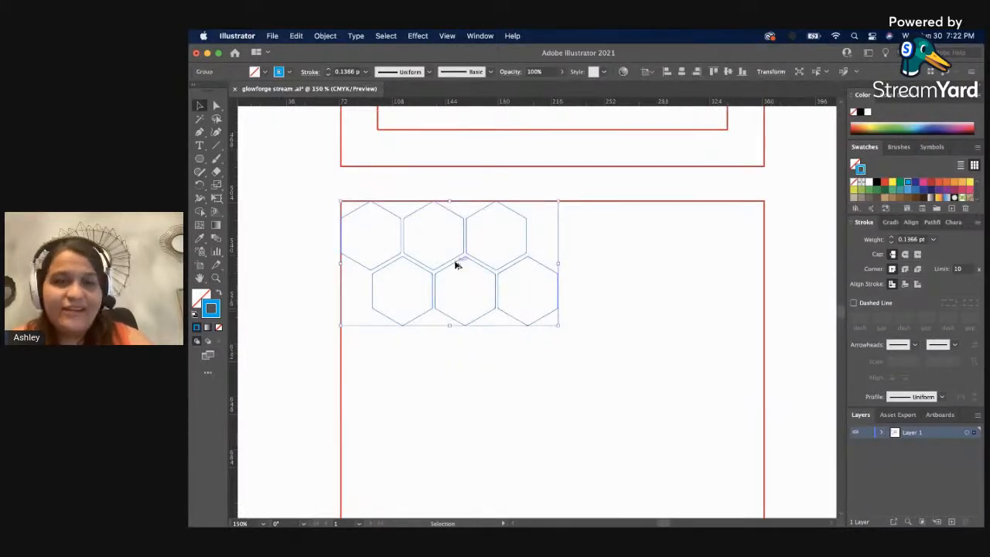
{"action": "left_click_drag", "start_coordinate": [455, 266], "coordinate": [647, 295]}
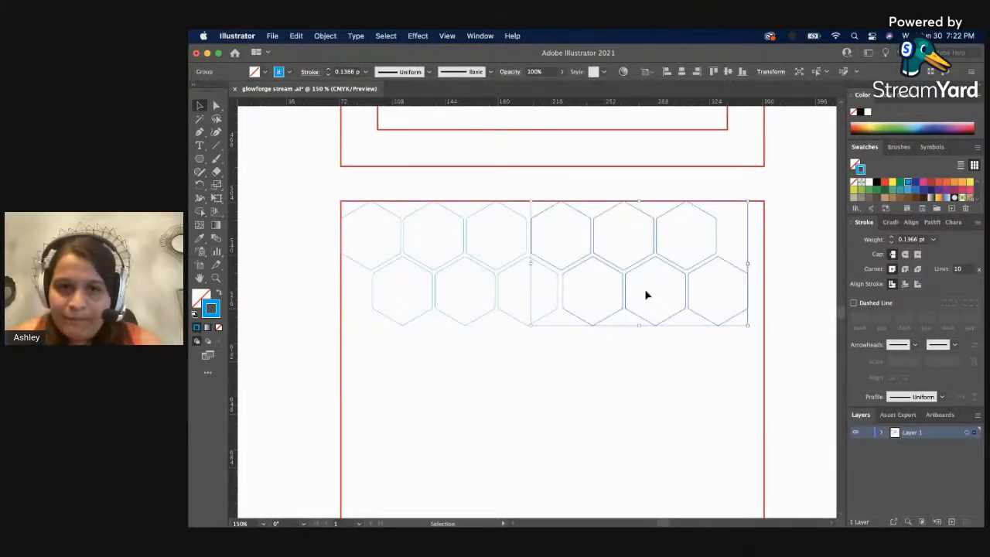
{"action": "key", "text": "Left"}
{"action": "key", "text": "Left"}
{"action": "key", "text": "Left"}
{"action": "key", "text": "Right"}
{"action": "key", "text": "Right"}
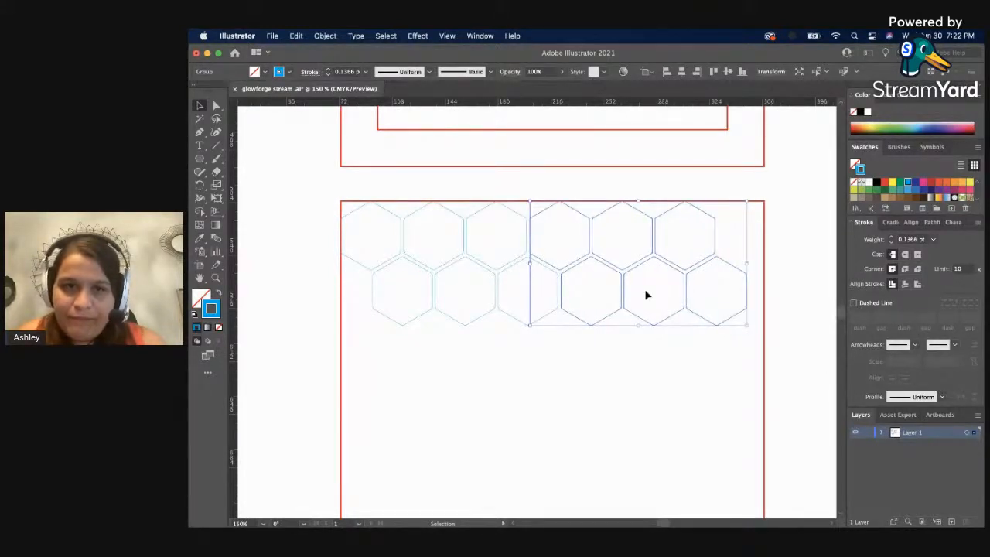
{"action": "left_click", "coordinate": [627, 393]}
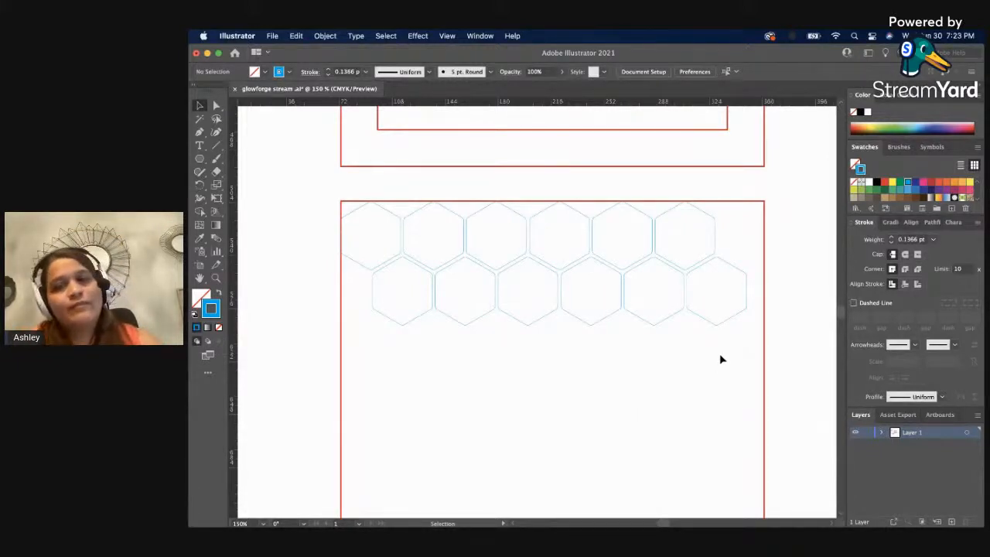
Duplicate both hexagon groups straight down inside the red square, nesting them to form four staggered rows.
{"action": "left_click_drag", "start_coordinate": [720, 359], "coordinate": [378, 228]}
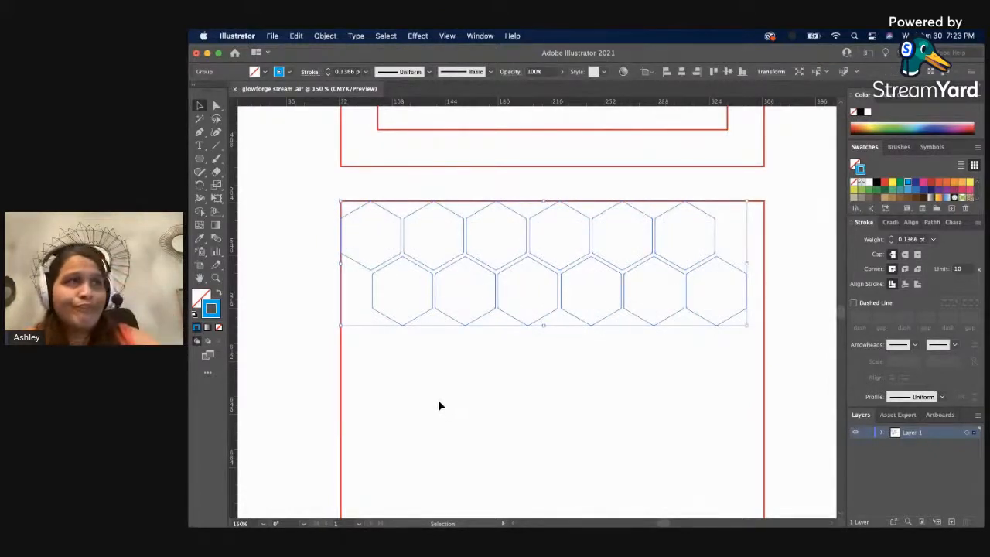
{"action": "scroll", "coordinate": [456, 372], "scroll_direction": "down", "scroll_amount": 2}
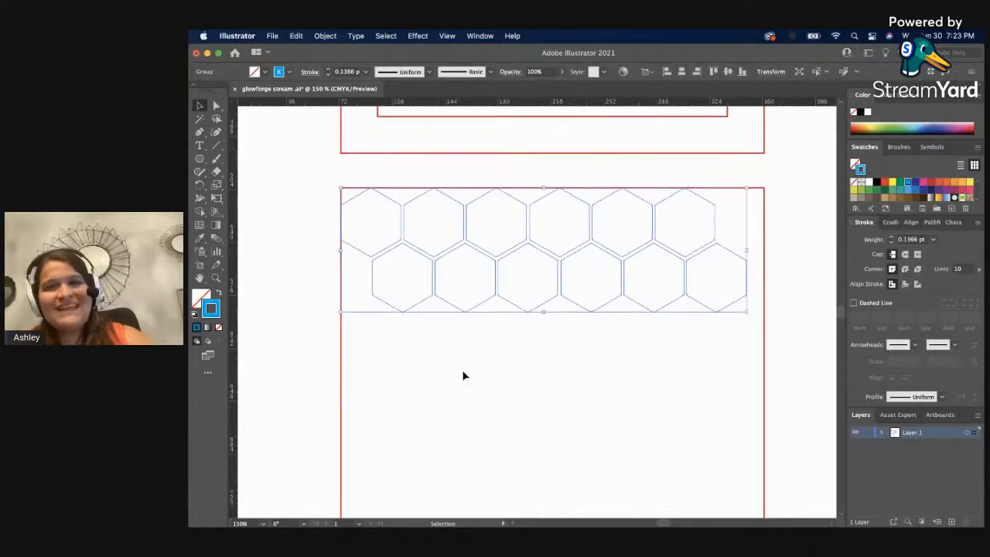
{"action": "scroll", "coordinate": [464, 376], "scroll_direction": "down", "scroll_amount": 3}
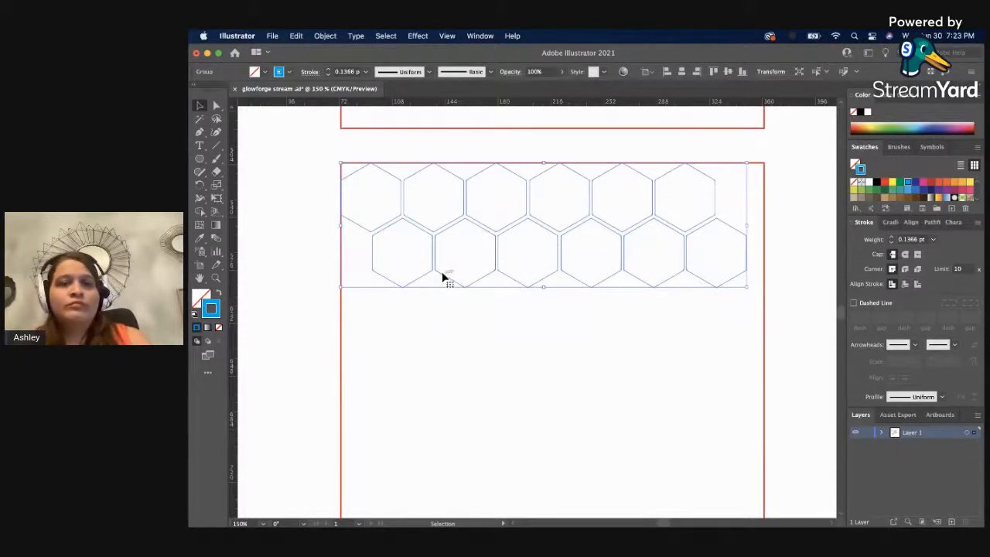
{"action": "left_click_drag", "start_coordinate": [442, 276], "coordinate": [443, 388]}
{"action": "left_click", "coordinate": [643, 474]}
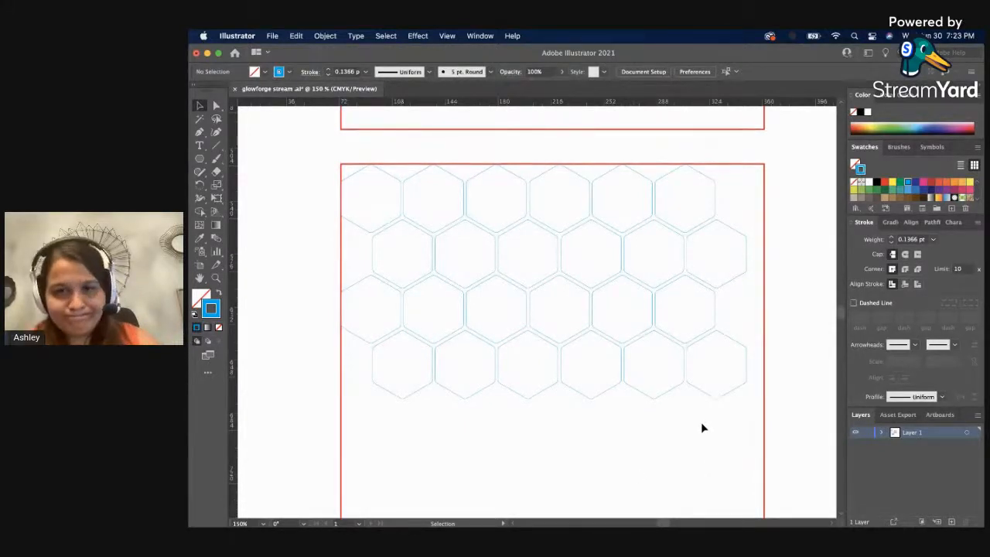
{"action": "key", "text": "super+a"}
{"action": "scroll", "coordinate": [457, 238], "scroll_direction": "down", "scroll_amount": 3}
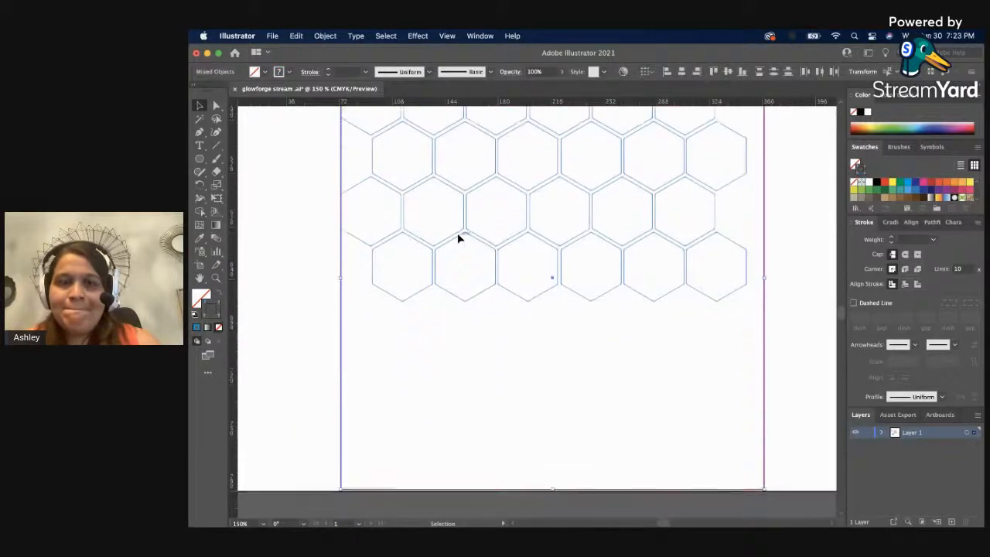
{"action": "scroll", "coordinate": [457, 234], "scroll_direction": "down", "scroll_amount": 2}
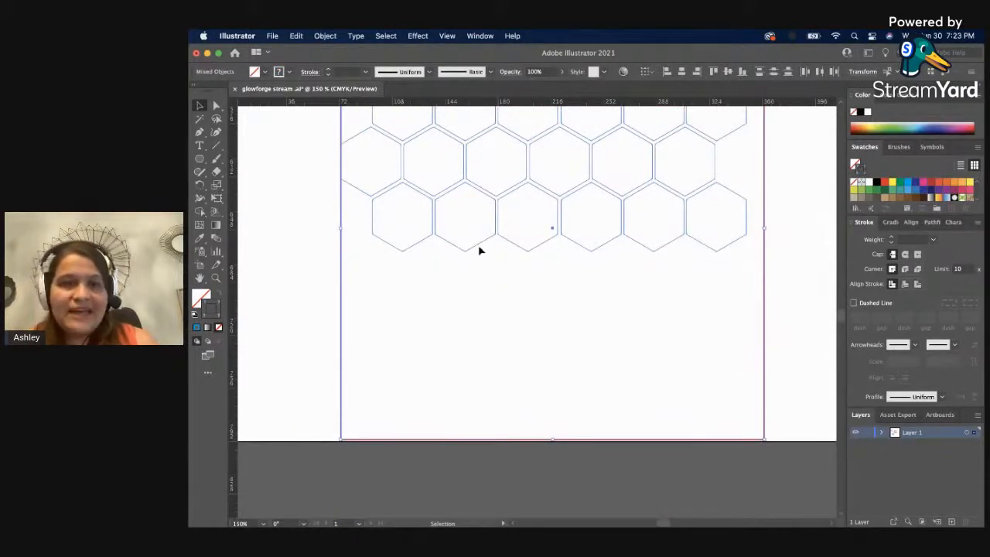
{"action": "left_click_drag", "start_coordinate": [479, 247], "coordinate": [472, 381]}
{"action": "key", "text": "super+z"}
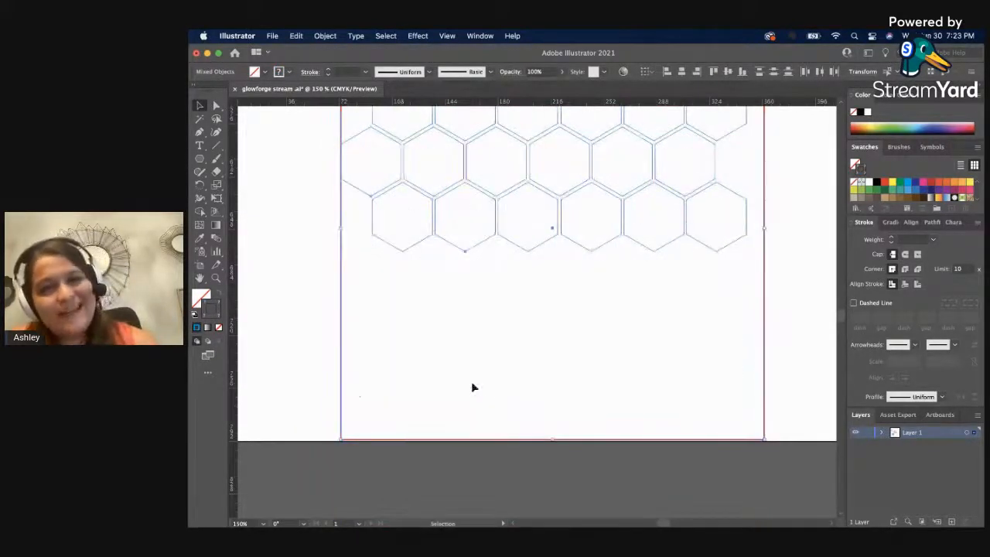
{"action": "left_click", "coordinate": [342, 363], "text": "shift"}
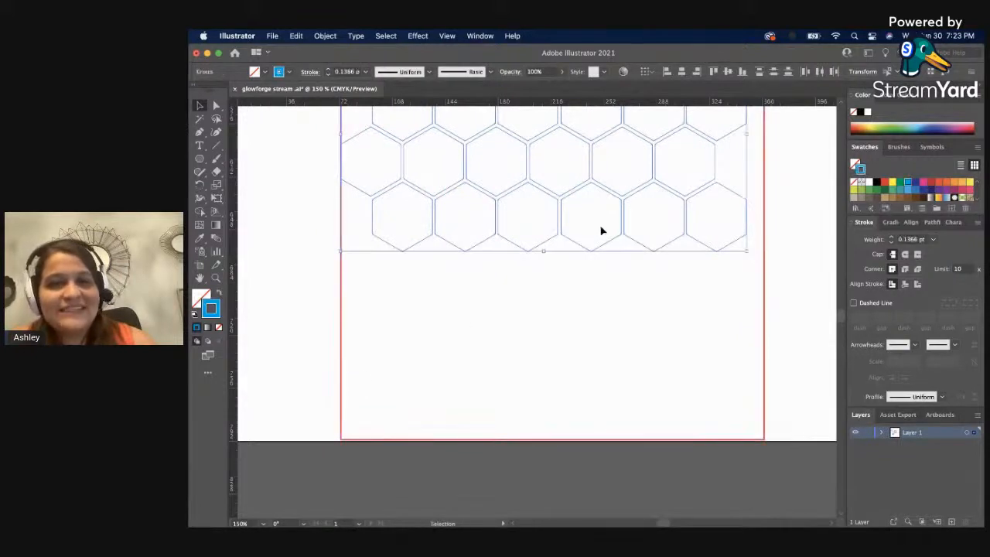
{"action": "left_click", "coordinate": [586, 283]}
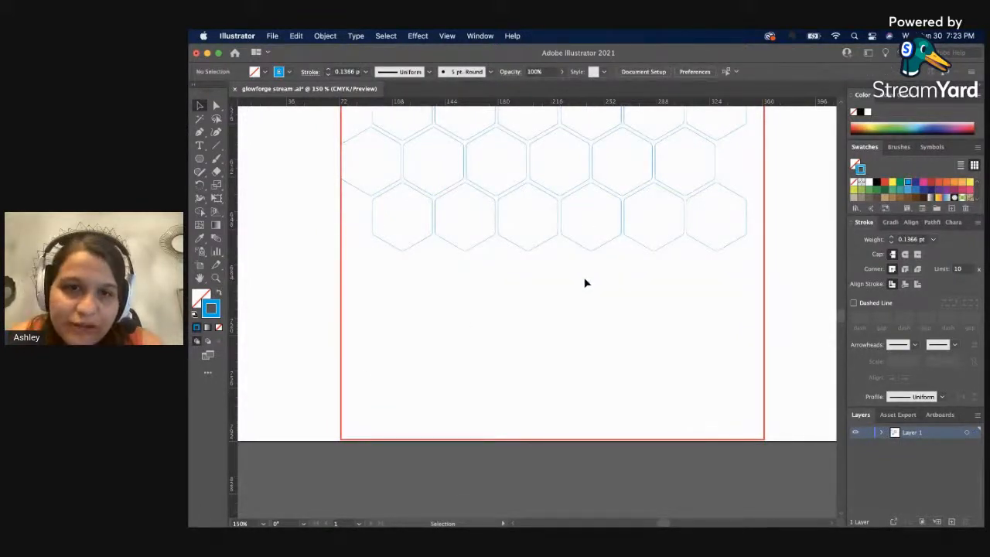
{"action": "scroll", "coordinate": [585, 282], "scroll_direction": "up", "scroll_amount": 2}
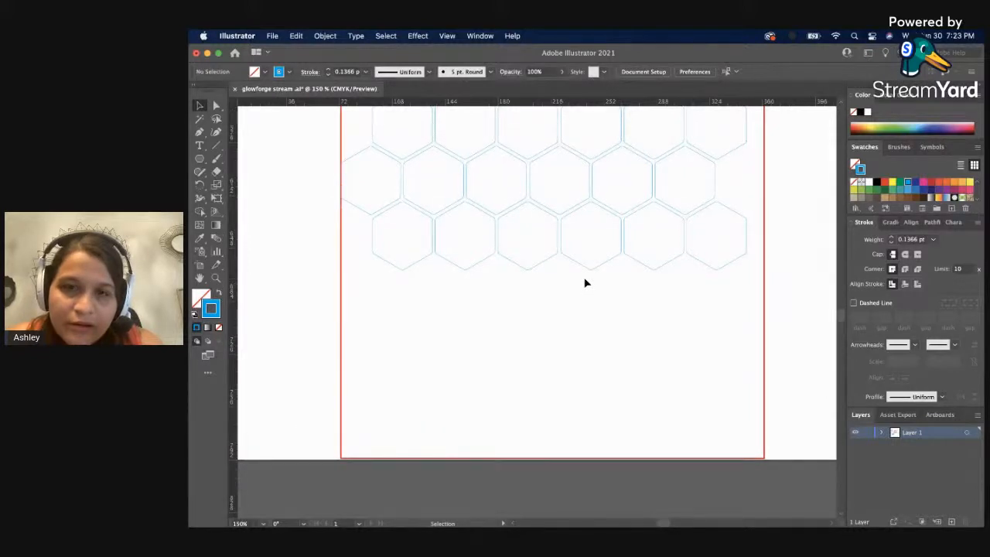
Delete the duplicated third and fourth rows of hexagons from the lower red square.
{"action": "scroll", "coordinate": [585, 283], "scroll_direction": "up", "scroll_amount": 5}
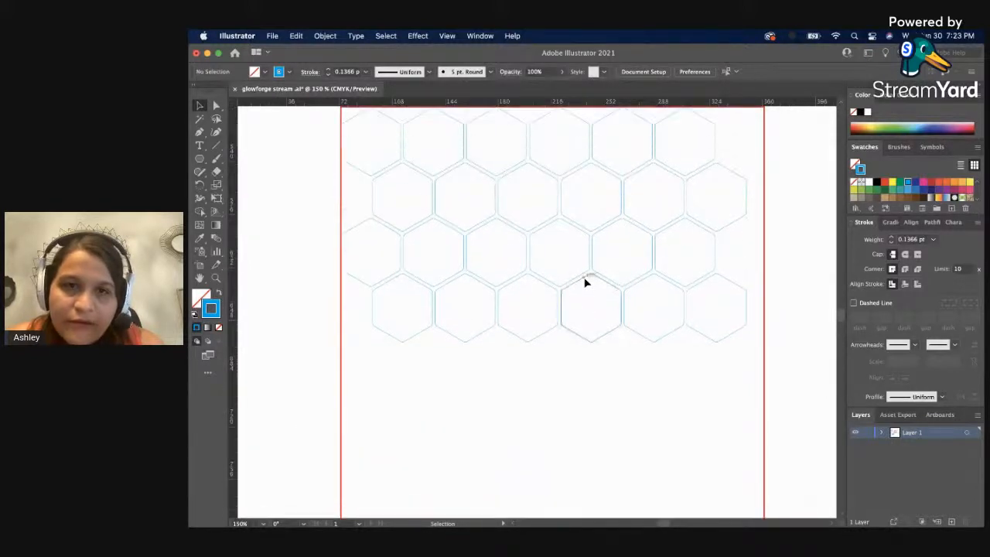
{"action": "scroll", "coordinate": [585, 281], "scroll_direction": "up", "scroll_amount": 5}
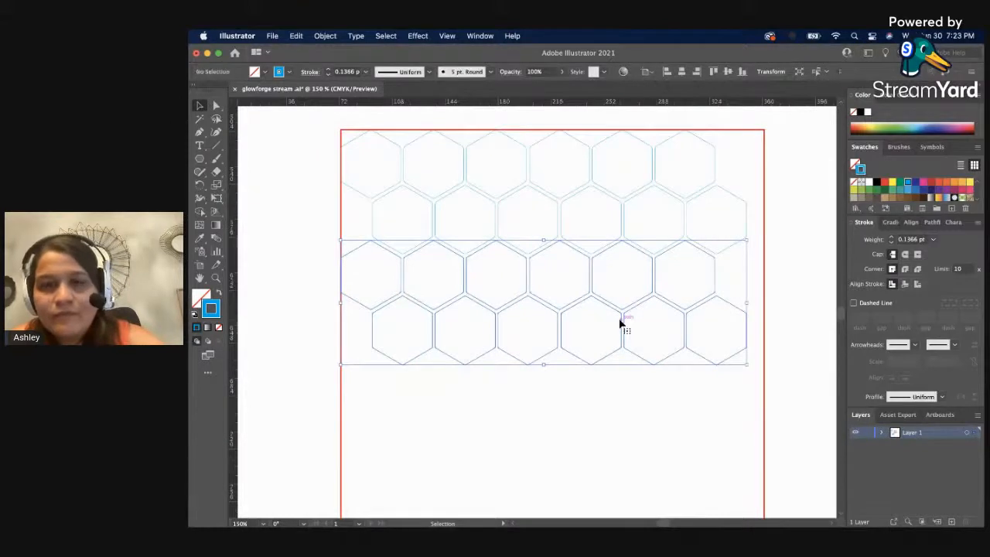
{"action": "key", "text": "Delete"}
Ungroup the remaining two rows of hexagons and nudge the right-hand six-hexagon group one increment left.
{"action": "left_click", "coordinate": [601, 252]}
{"action": "right_click", "coordinate": [601, 248]}
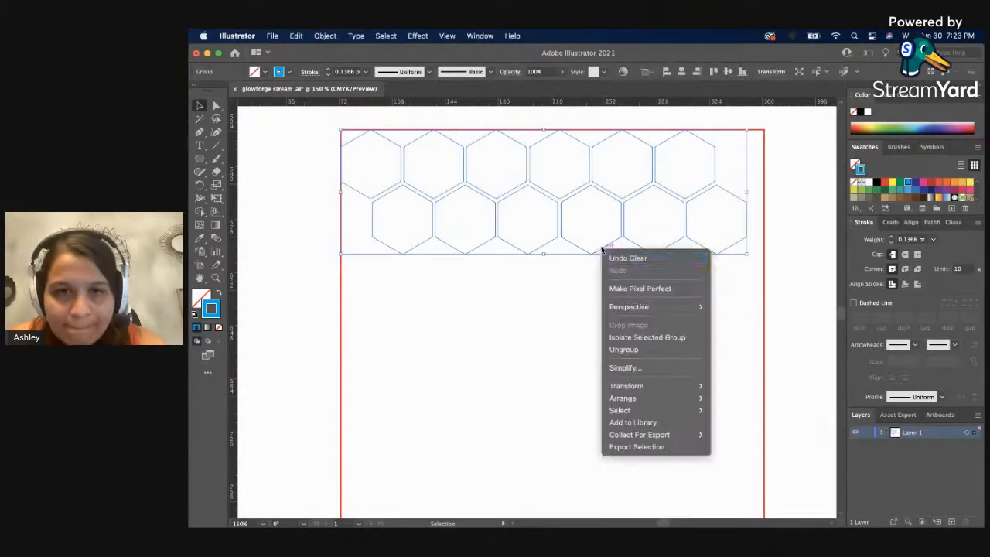
{"action": "left_click", "coordinate": [623, 348]}
{"action": "left_click", "coordinate": [621, 340]}
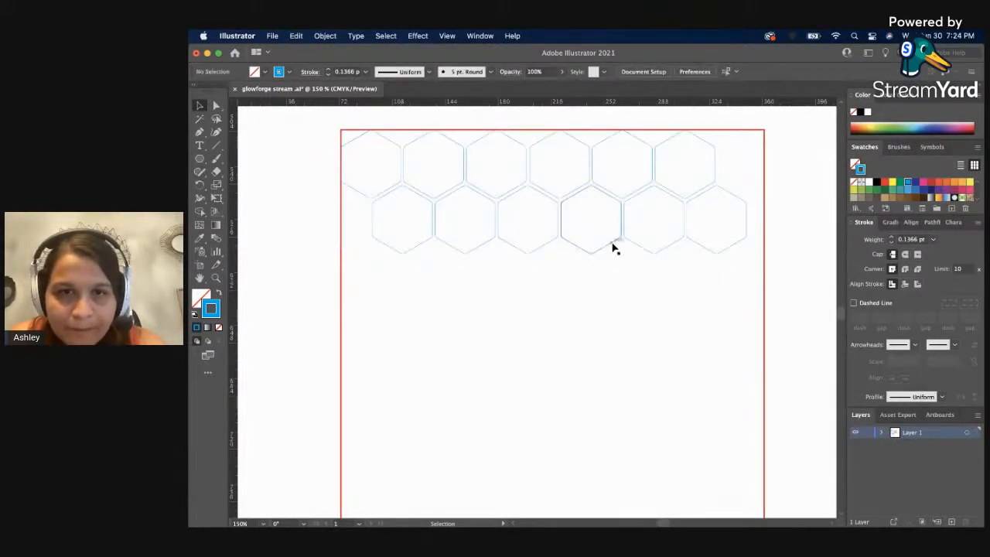
{"action": "left_click", "coordinate": [612, 247]}
{"action": "key", "text": "Left"}
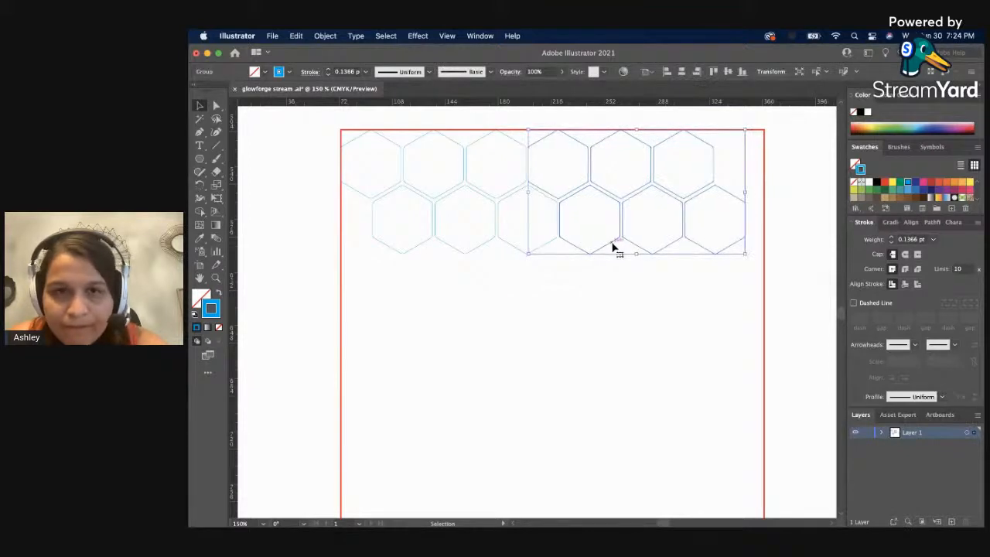
{"action": "left_click", "coordinate": [593, 308]}
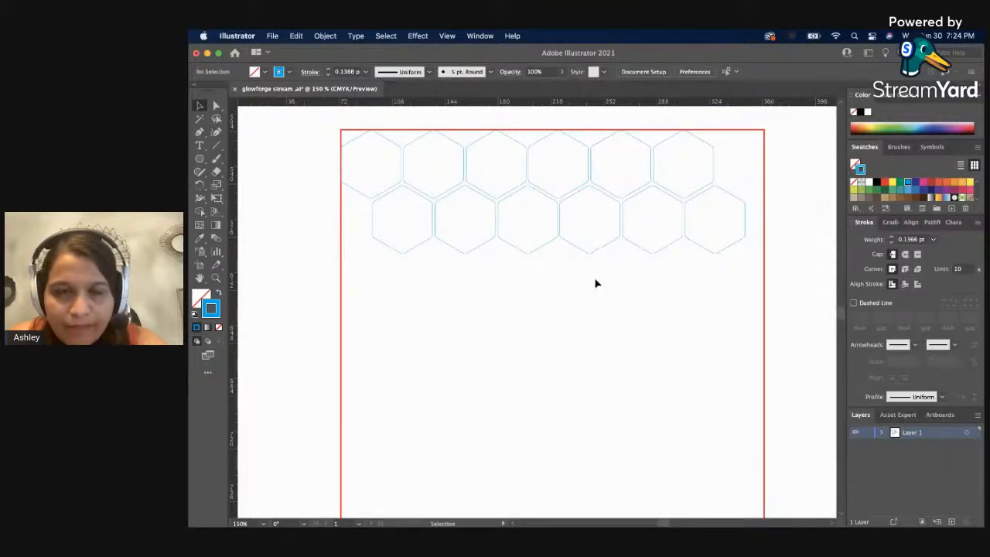
Fine-tune the horizontal position of the right-hand hexagon group to even out its gap with the left-hand group.
{"action": "key", "text": "z"}
{"action": "left_click", "coordinate": [573, 218]}
{"action": "left_click", "coordinate": [473, 307]}
{"action": "left_click", "coordinate": [522, 307]}
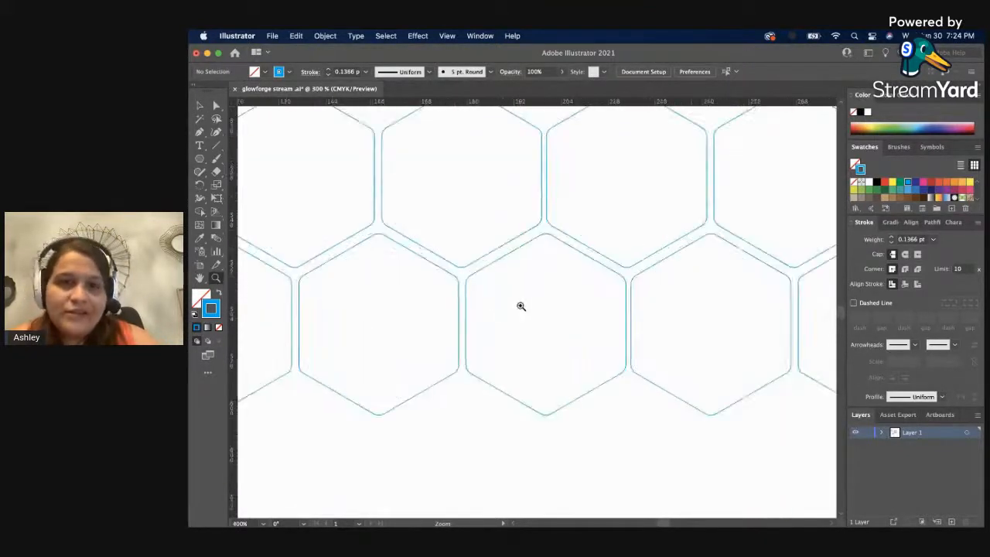
{"action": "left_click", "coordinate": [559, 301]}
{"action": "key", "text": "v"}
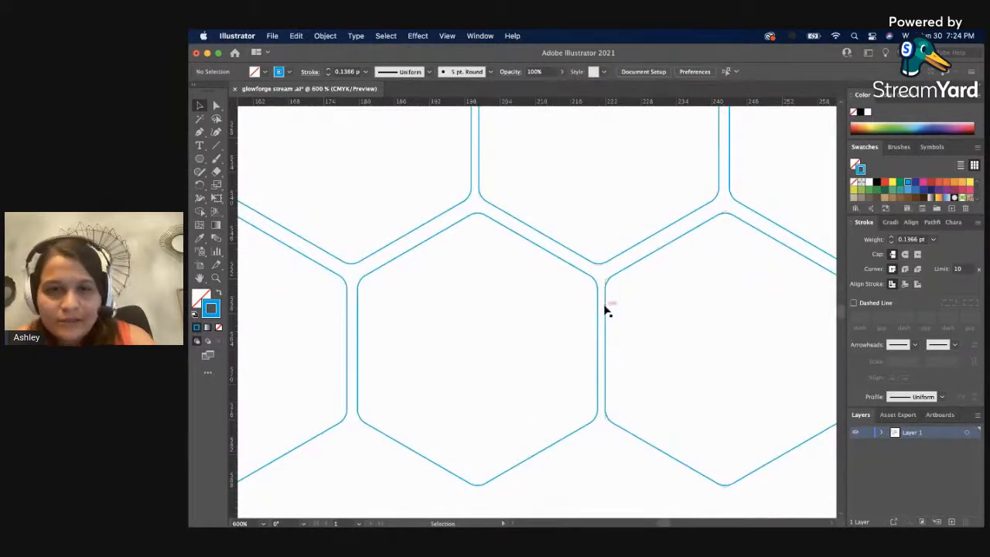
{"action": "left_click_drag", "start_coordinate": [603, 305], "coordinate": [608, 313]}
{"action": "left_click", "coordinate": [638, 303]}
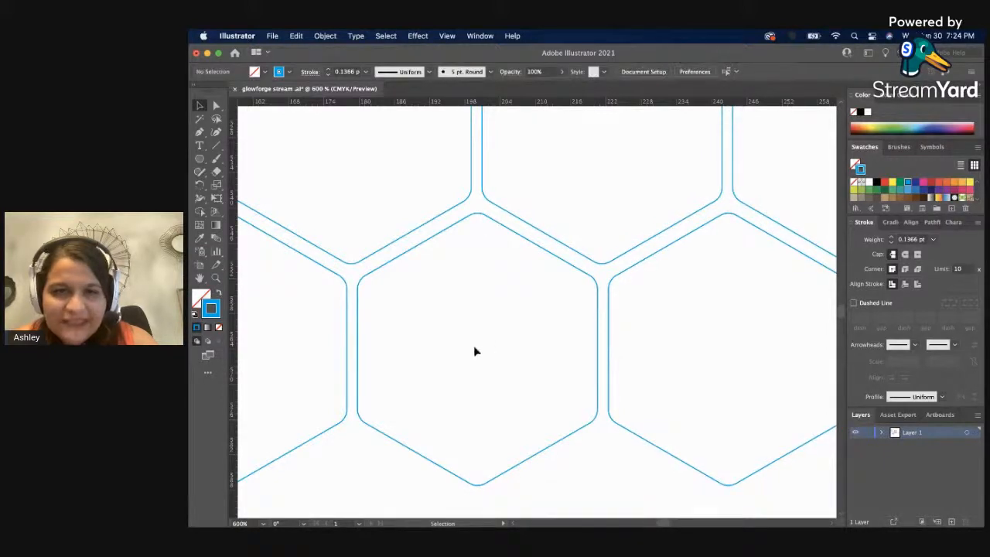
{"action": "left_click", "coordinate": [608, 343]}
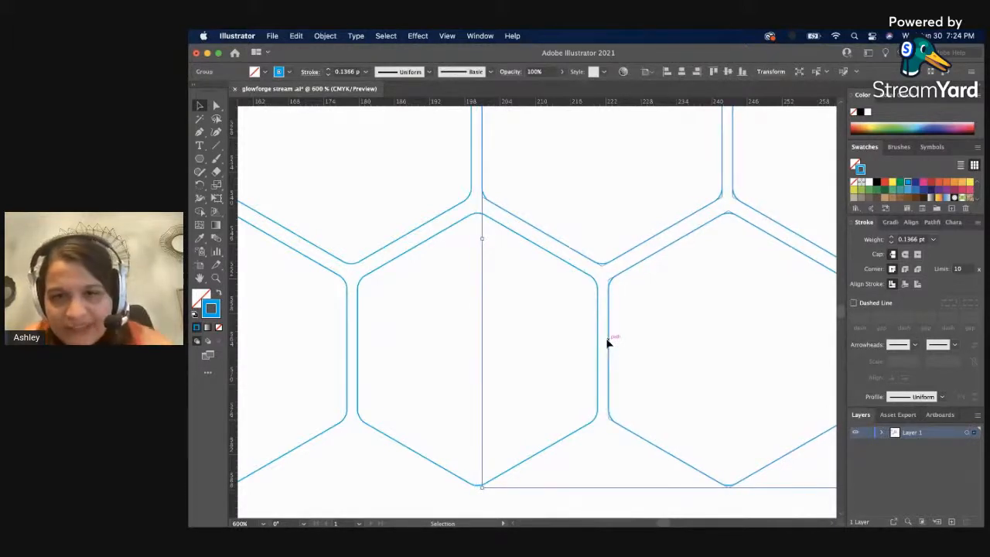
{"action": "left_click_drag", "start_coordinate": [607, 344], "coordinate": [605, 342]}
{"action": "left_click", "coordinate": [559, 349]}
Regroup the left and right hexagon groups into one two-row group.
{"action": "key", "text": "z"}
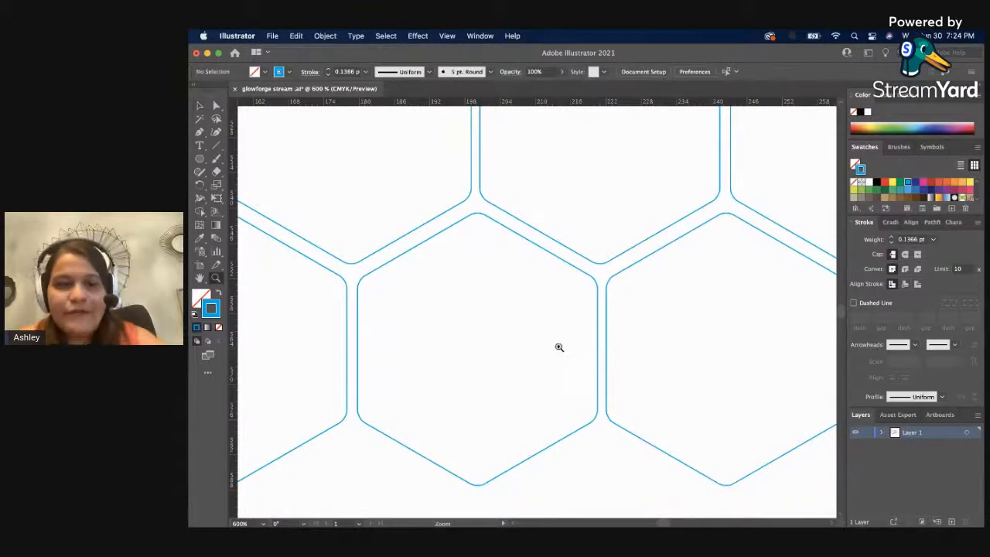
{"action": "left_click", "coordinate": [558, 348], "text": "alt"}
{"action": "left_click", "coordinate": [559, 347], "text": "alt"}
{"action": "left_click", "coordinate": [438, 307], "text": "alt"}
{"action": "left_click", "coordinate": [497, 310], "text": "alt"}
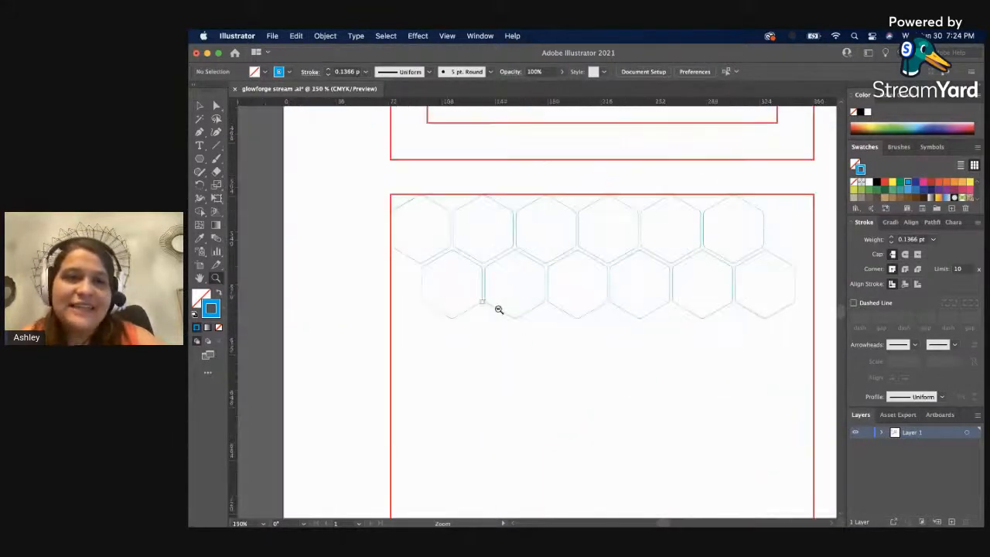
{"action": "key", "text": "v"}
{"action": "left_click", "coordinate": [553, 292]}
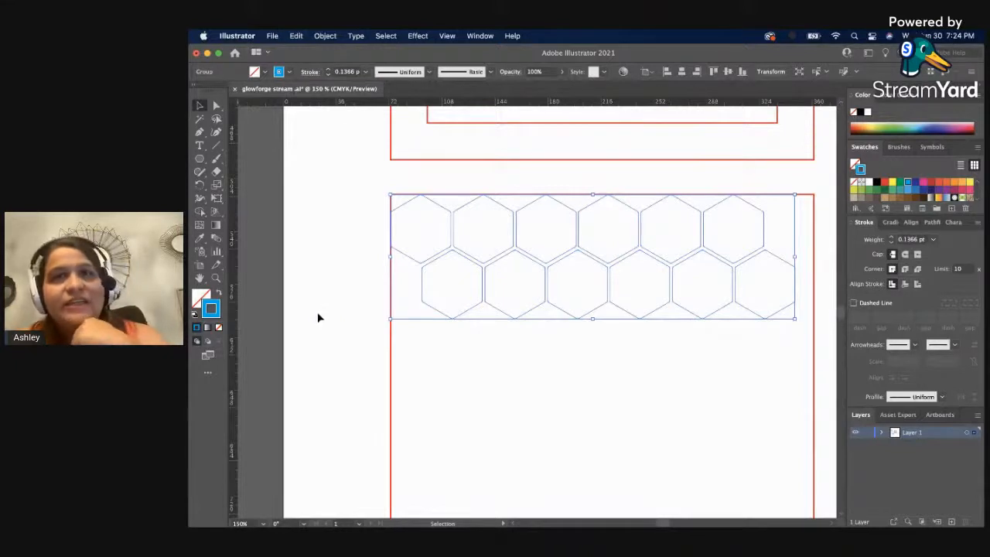
{"action": "left_click", "coordinate": [330, 288]}
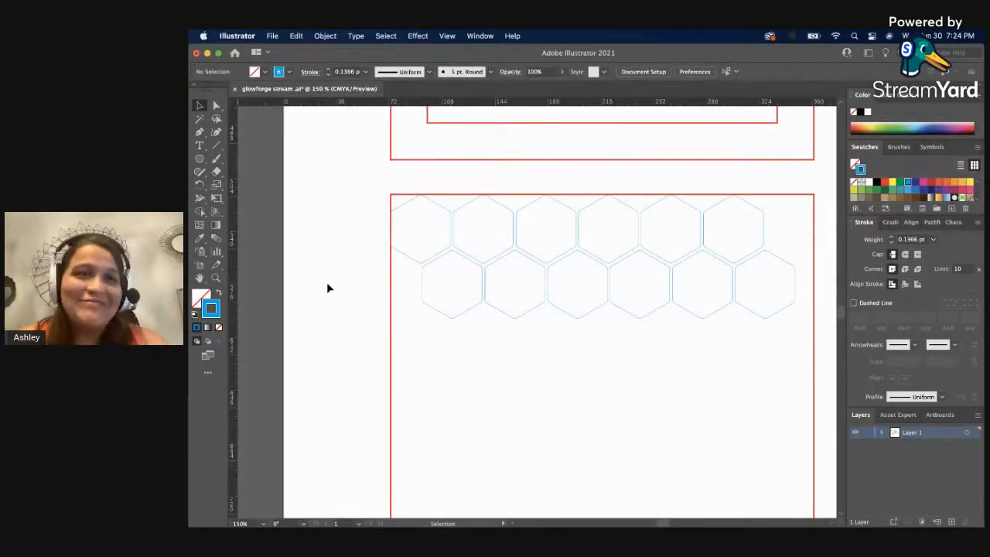
{"action": "scroll", "coordinate": [326, 280], "scroll_direction": "down", "scroll_amount": 2}
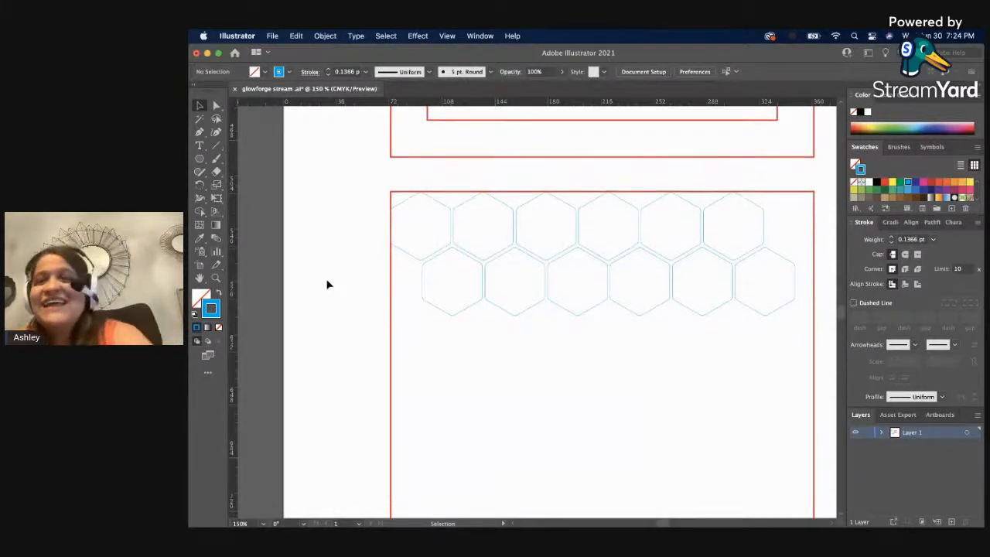
{"action": "key", "text": "z"}
{"action": "left_click", "coordinate": [524, 333], "text": "alt"}
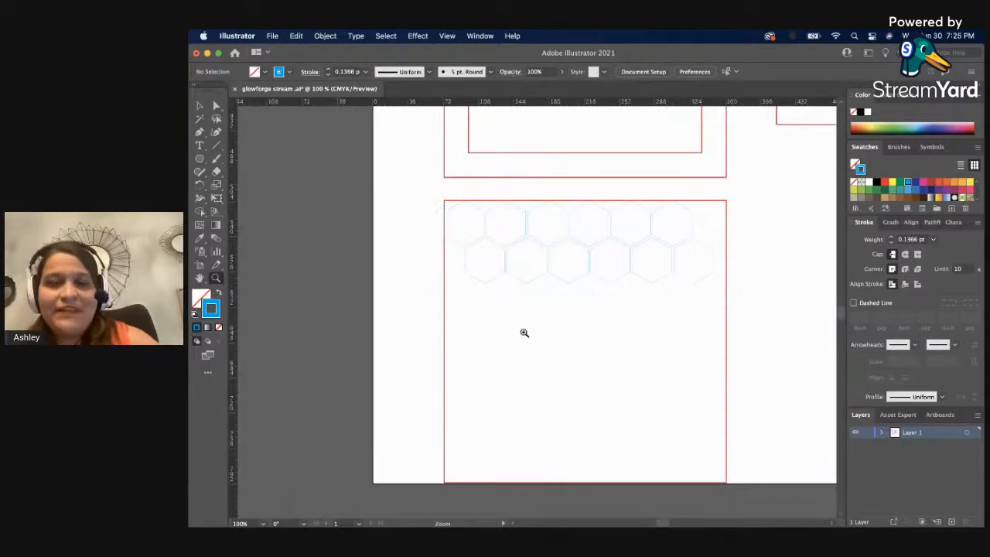
{"action": "left_click", "coordinate": [562, 270]}
{"action": "key", "text": "v"}
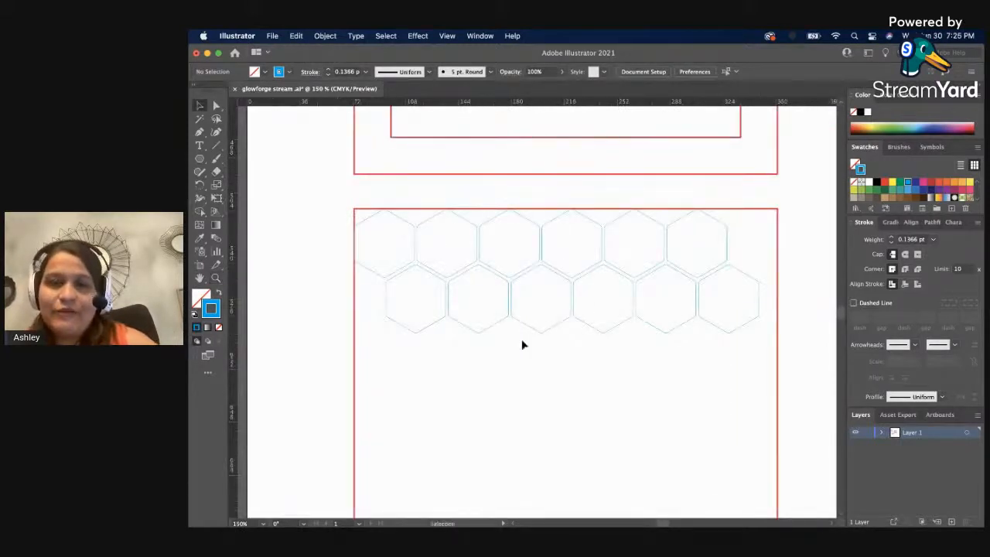
{"action": "scroll", "coordinate": [509, 364], "scroll_direction": "down", "scroll_amount": 10}
{"action": "scroll", "coordinate": [504, 363], "scroll_direction": "down", "scroll_amount": 5}
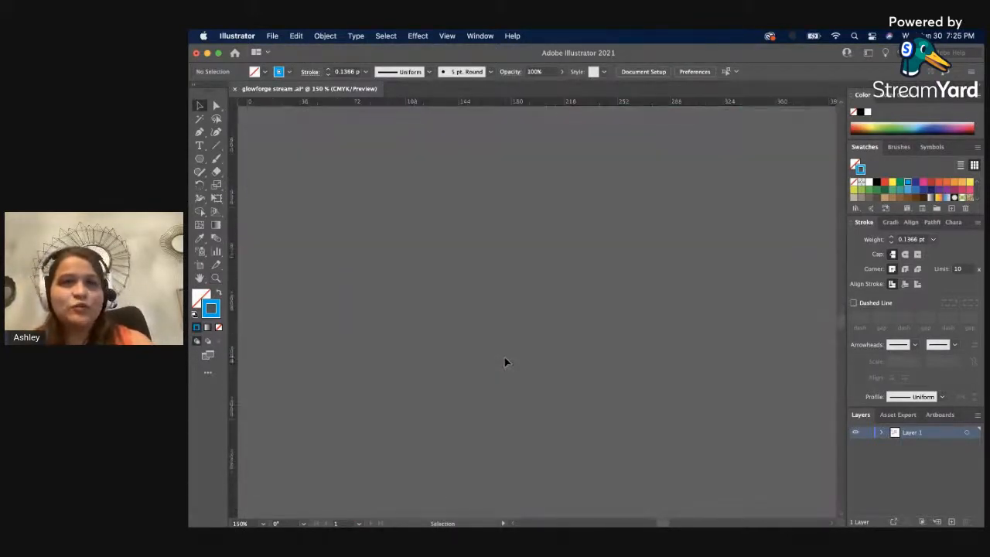
{"action": "scroll", "coordinate": [504, 360], "scroll_direction": "up", "scroll_amount": 12}
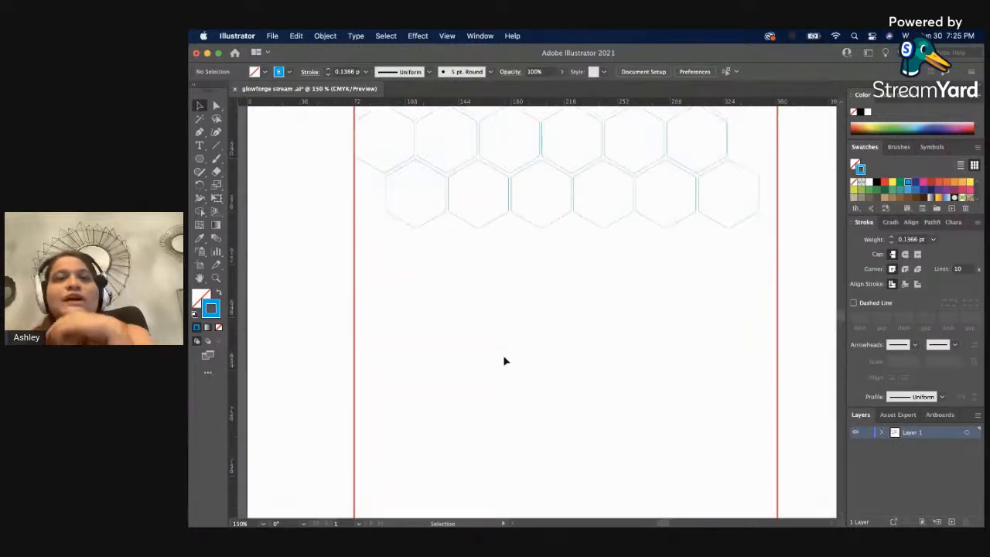
{"action": "scroll", "coordinate": [504, 361], "scroll_direction": "up", "scroll_amount": 3}
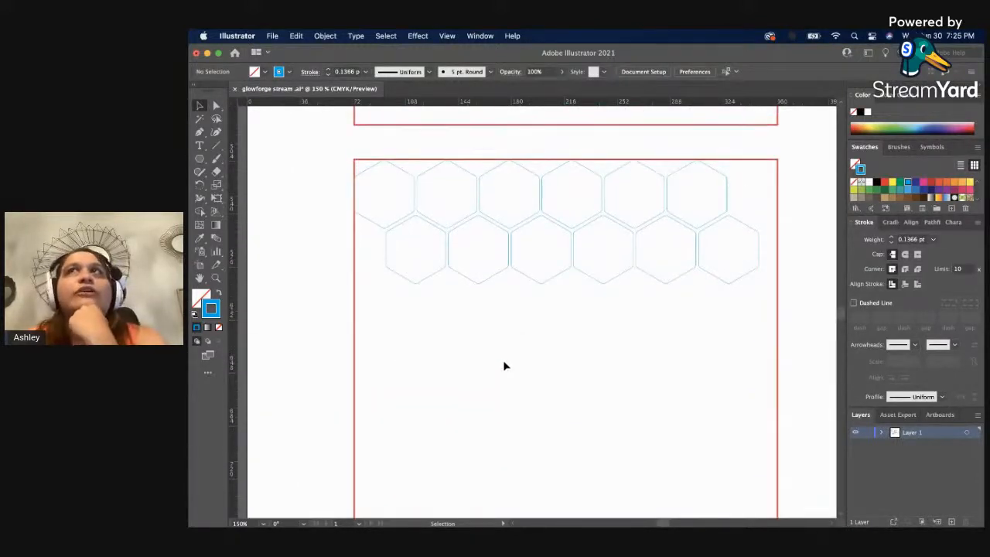
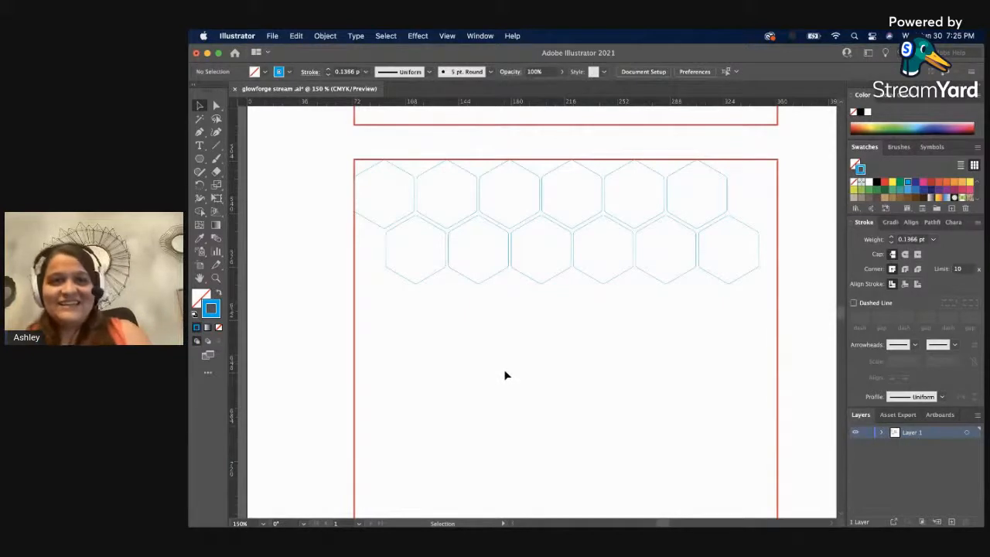
Duplicate the two-row hexagon group directly below itself in the lower red square, forming the third and fourth rows.
{"action": "scroll", "coordinate": [503, 373], "scroll_direction": "down", "scroll_amount": 1}
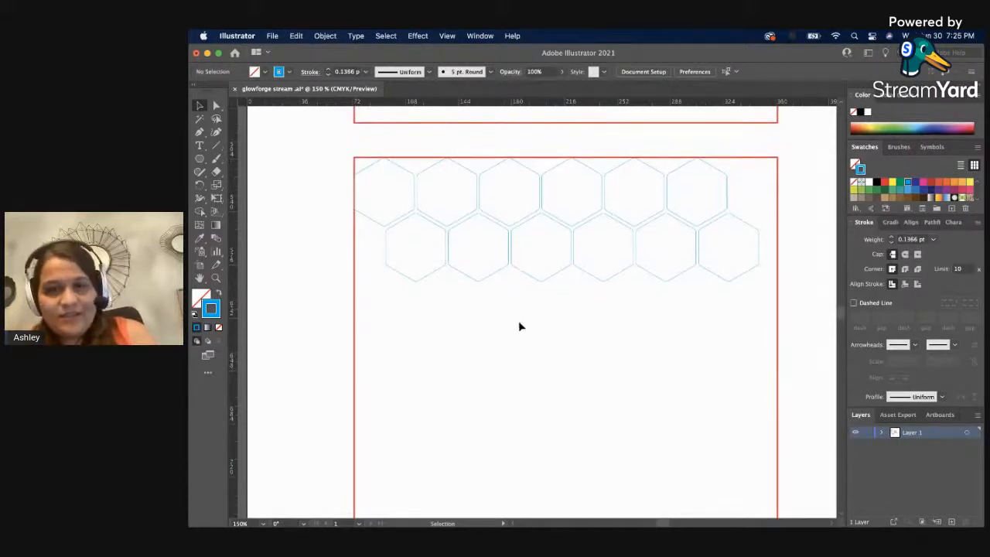
{"action": "key", "text": "z"}
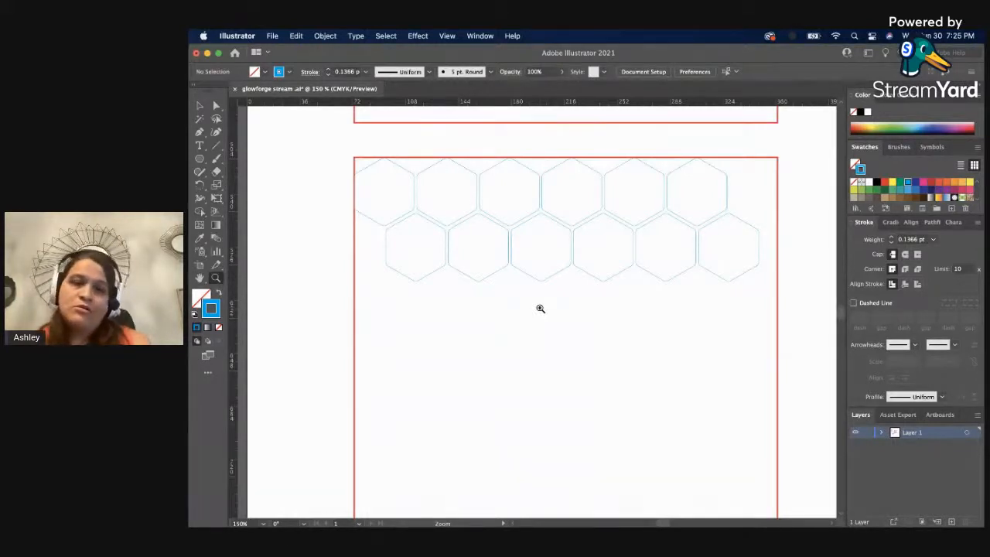
{"action": "left_click", "coordinate": [540, 308]}
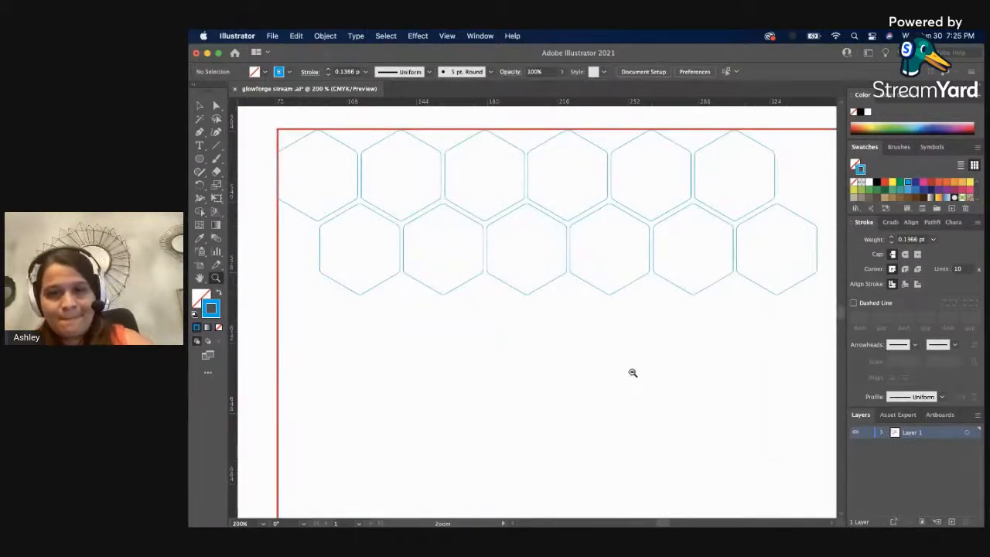
{"action": "left_click", "coordinate": [633, 373], "text": "alt"}
{"action": "left_click_drag", "start_coordinate": [378, 258], "coordinate": [450, 286]}
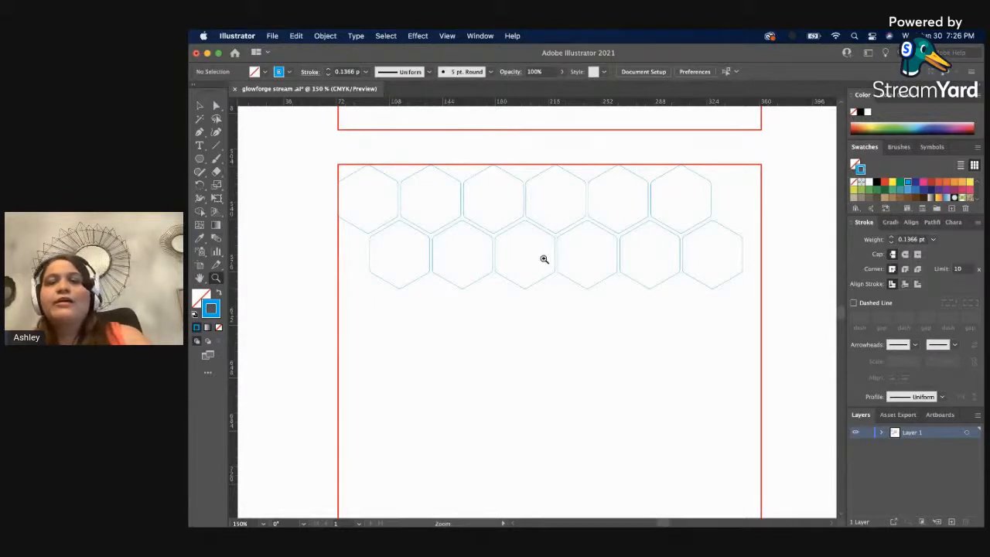
{"action": "key", "text": "v"}
{"action": "left_click", "coordinate": [555, 245]}
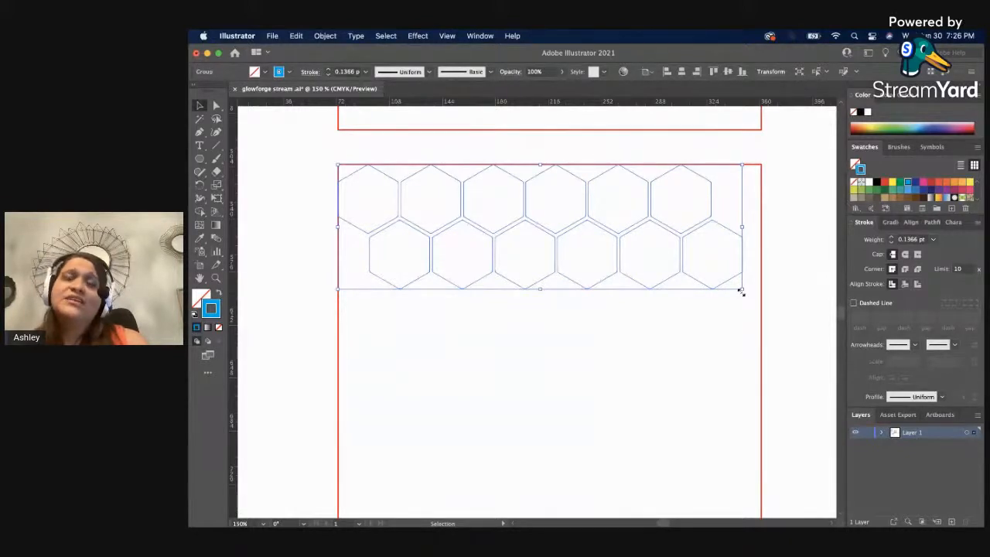
{"action": "left_click", "coordinate": [788, 309]}
{"action": "left_click", "coordinate": [672, 284]}
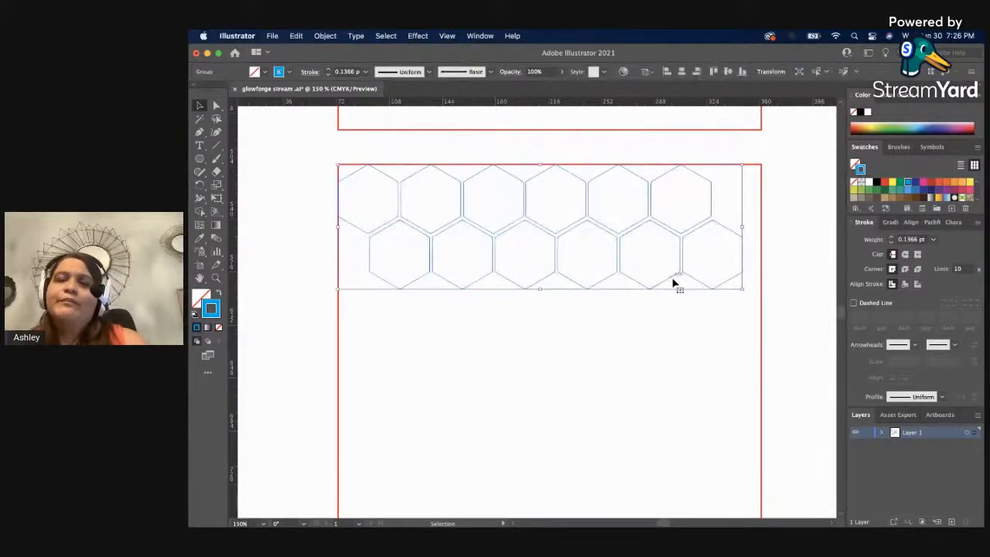
{"action": "left_click_drag", "start_coordinate": [673, 283], "coordinate": [672, 391]}
{"action": "left_click", "coordinate": [661, 430]}
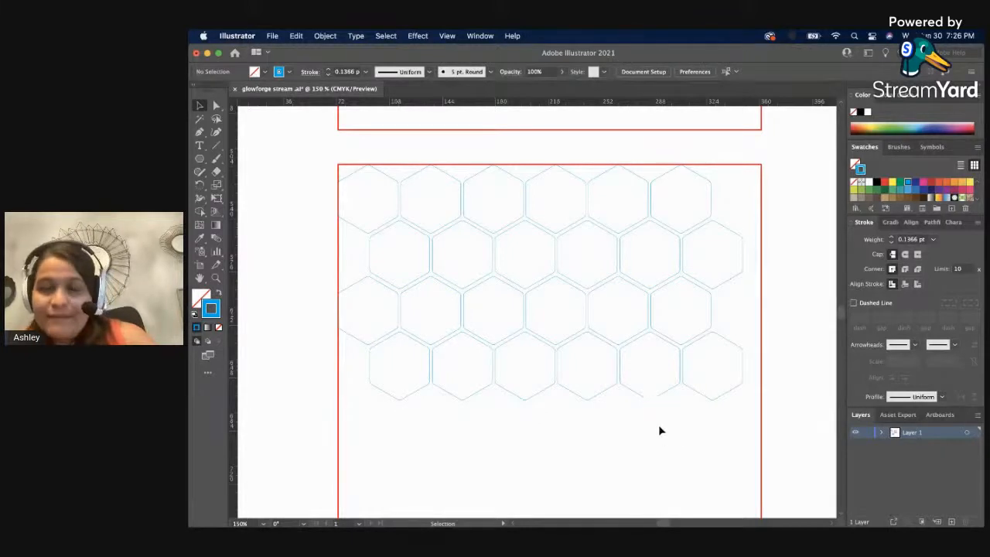
Duplicate all four hexagon rows downward so the pattern runs past the red square's lower edge.
{"action": "left_click_drag", "start_coordinate": [659, 428], "coordinate": [593, 264]}
{"action": "scroll", "coordinate": [593, 263], "scroll_direction": "down", "scroll_amount": 3}
{"action": "scroll", "coordinate": [593, 269], "scroll_direction": "down", "scroll_amount": 5}
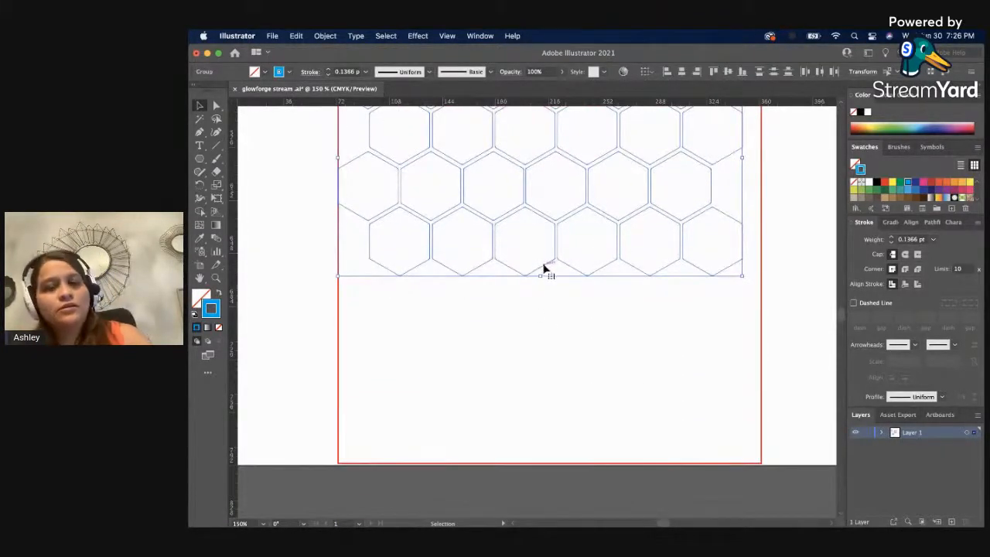
{"action": "left_click_drag", "start_coordinate": [545, 269], "coordinate": [522, 492]}
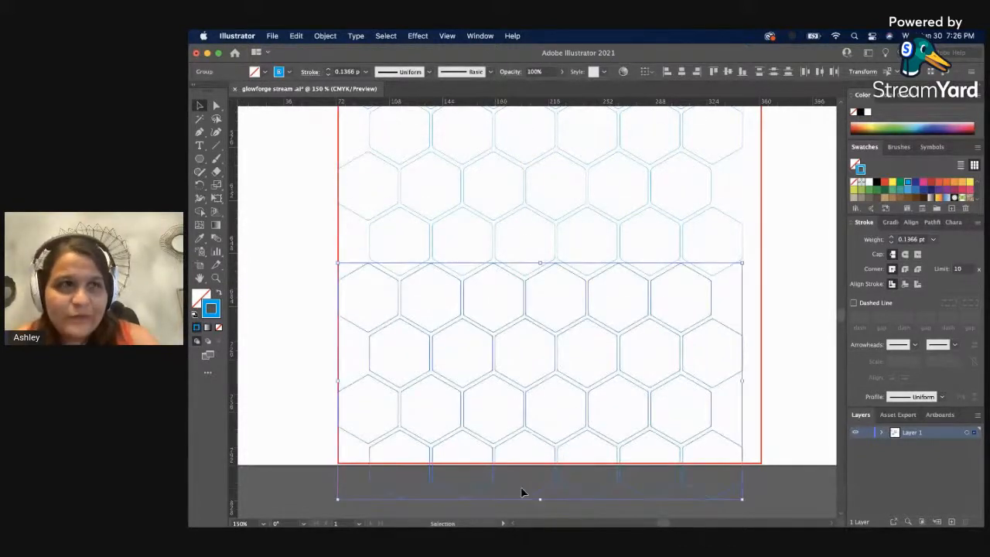
{"action": "left_click", "coordinate": [777, 425]}
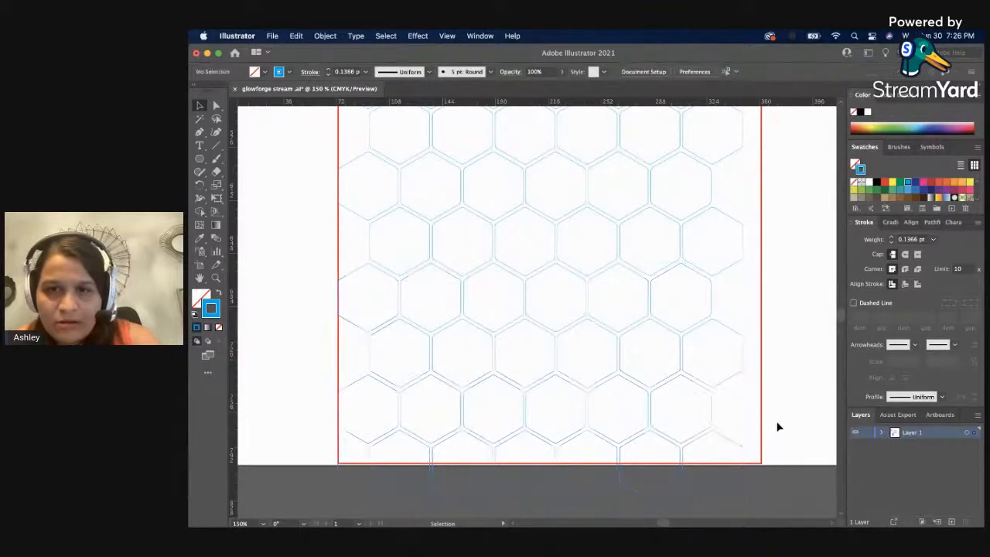
Group all the hexagon rows without the red square and scale the group up proportionally to span the square's full width.
{"action": "key", "text": "z"}
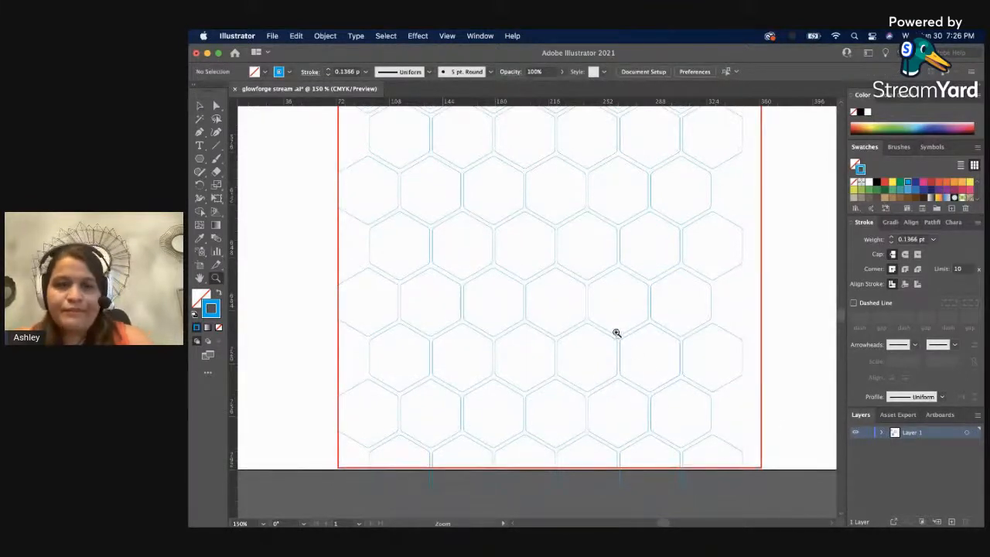
{"action": "left_click", "coordinate": [616, 332], "text": "alt"}
{"action": "key", "text": "v"}
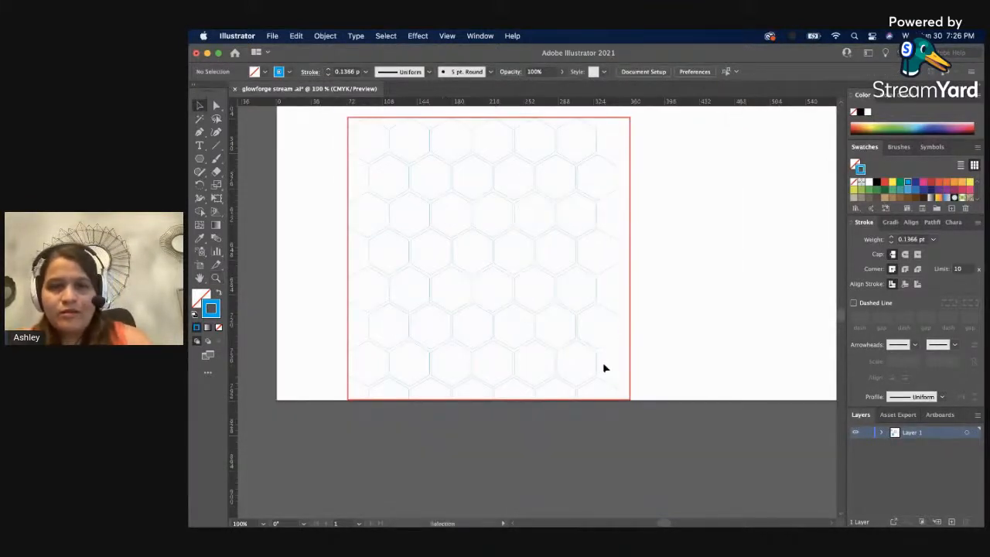
{"action": "left_click", "coordinate": [628, 331]}
{"action": "left_click", "coordinate": [649, 430]}
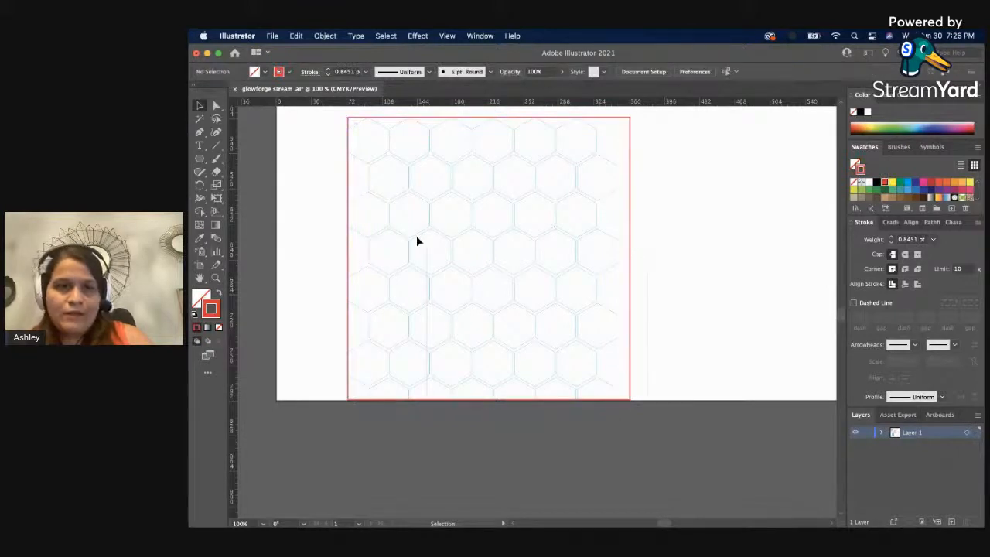
{"action": "left_click_drag", "start_coordinate": [416, 237], "coordinate": [347, 141]}
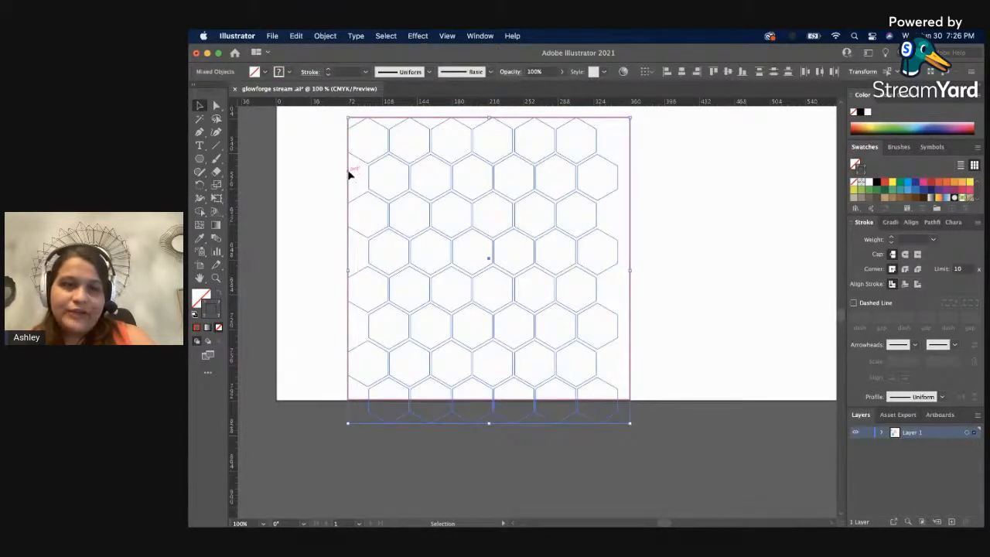
{"action": "left_click", "coordinate": [348, 174], "text": "shift"}
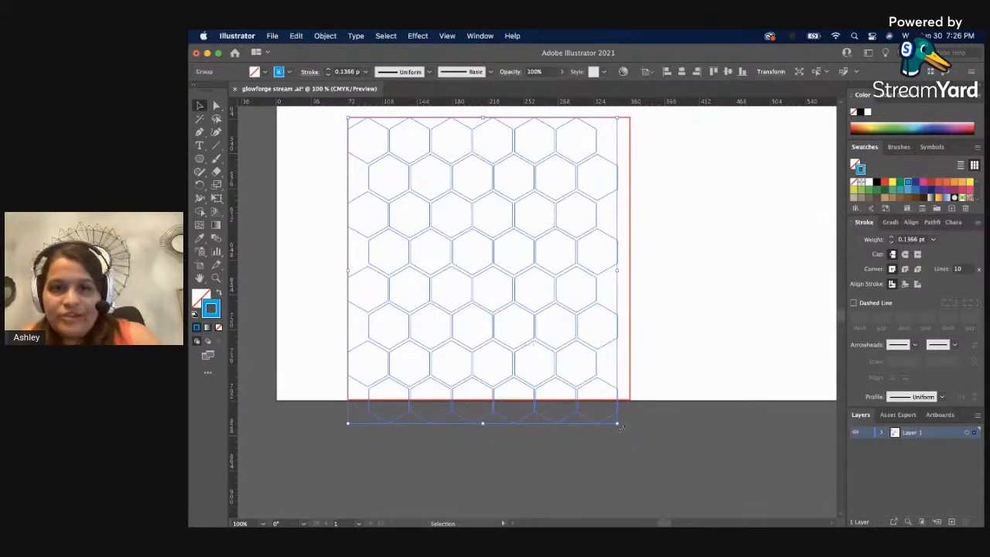
{"action": "left_click_drag", "start_coordinate": [621, 426], "coordinate": [630, 438]}
{"action": "left_click", "coordinate": [687, 353]}
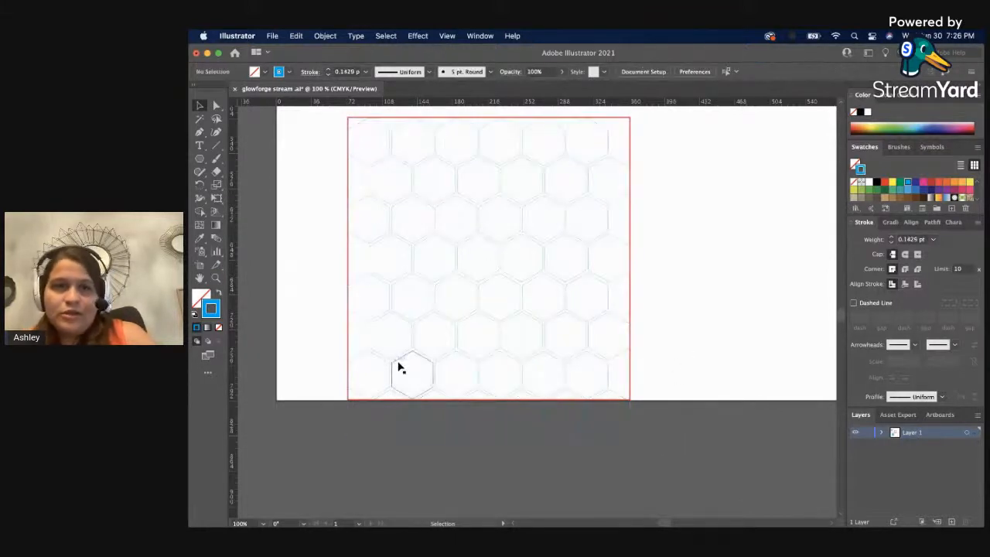
Duplicate the second row's first hexagon leftward so the copy straddles the red square's left edge and fills the gap.
{"action": "scroll", "coordinate": [353, 157], "scroll_direction": "up", "scroll_amount": 2}
{"action": "key", "text": "z"}
{"action": "left_click", "coordinate": [397, 259]}
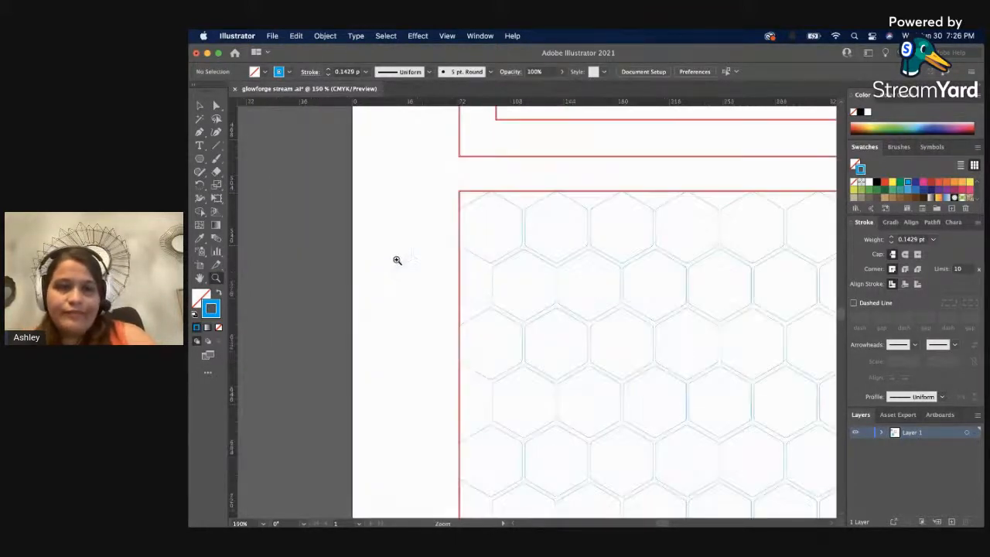
{"action": "key", "text": "v"}
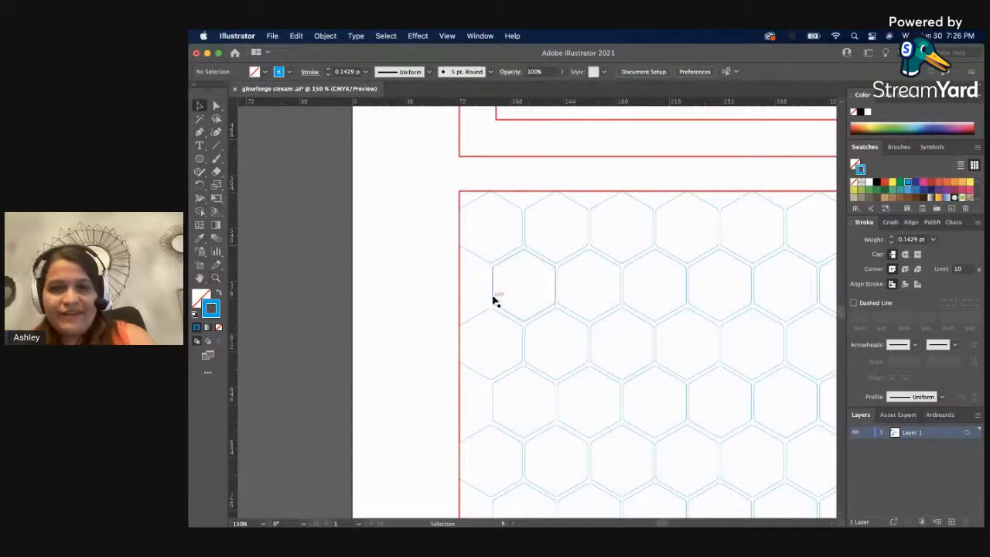
{"action": "key", "text": "a"}
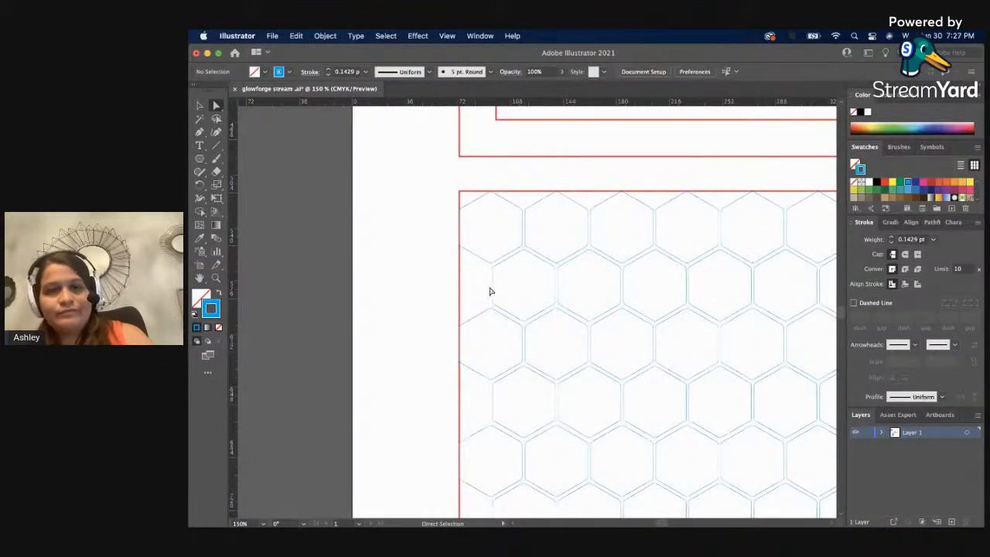
{"action": "left_click", "coordinate": [493, 288]}
{"action": "left_click_drag", "start_coordinate": [495, 286], "coordinate": [426, 286]}
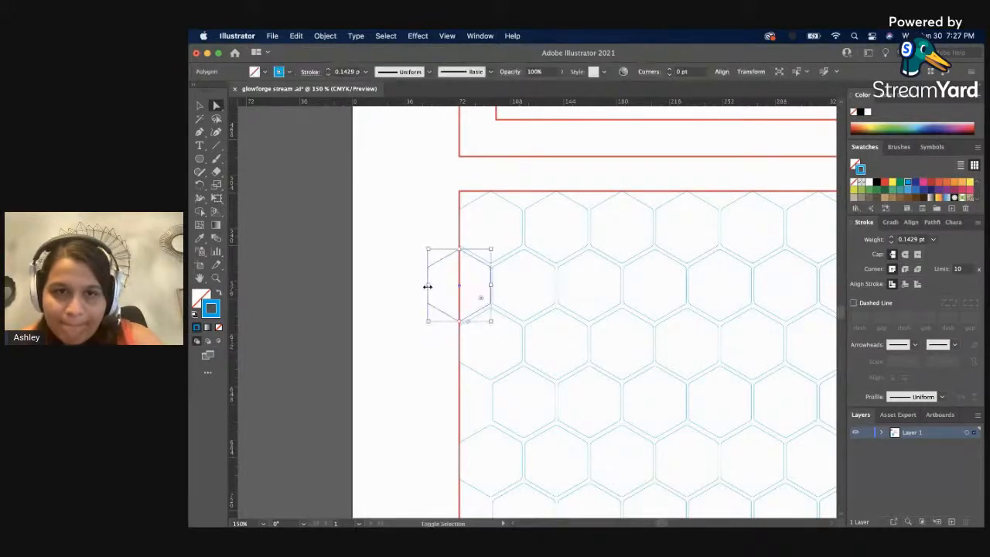
{"action": "left_click", "coordinate": [386, 327]}
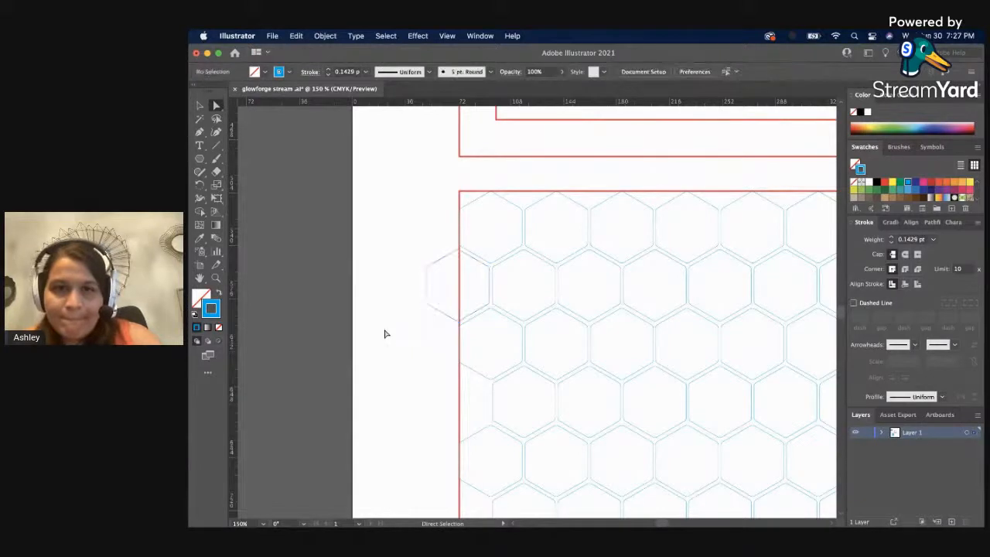
Duplicate the added edge hexagon down into the left-hand gap of the fourth row.
{"action": "scroll", "coordinate": [384, 334], "scroll_direction": "down", "scroll_amount": 3}
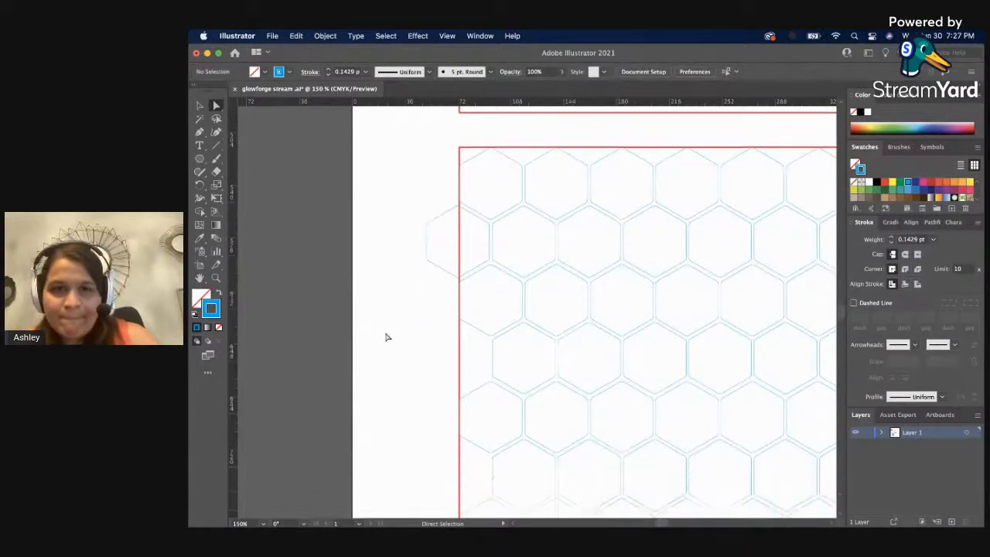
{"action": "left_click", "coordinate": [437, 272]}
{"action": "left_click_drag", "start_coordinate": [437, 270], "coordinate": [425, 387]}
{"action": "left_click", "coordinate": [390, 423]}
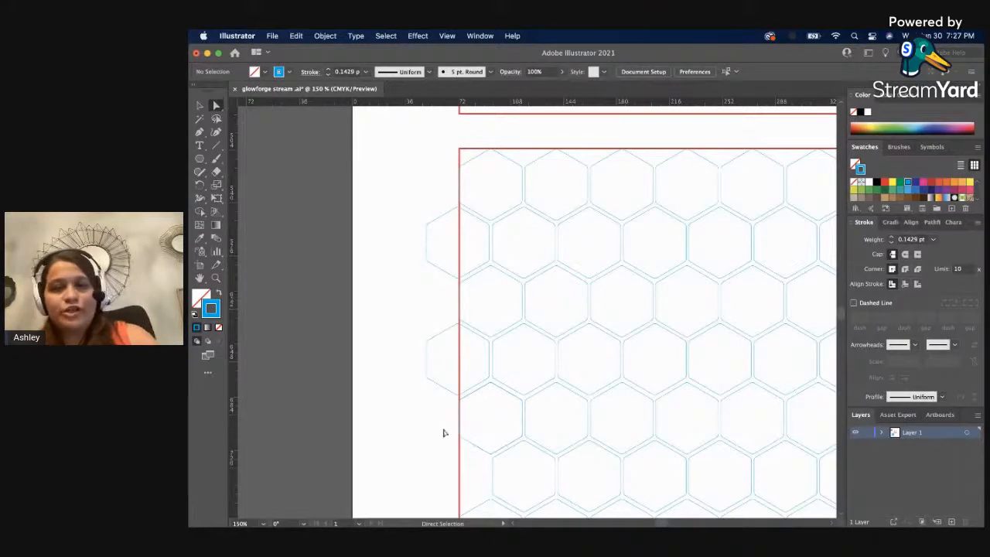
{"action": "key", "text": "v"}
{"action": "scroll", "coordinate": [445, 424], "scroll_direction": "down", "scroll_amount": 5}
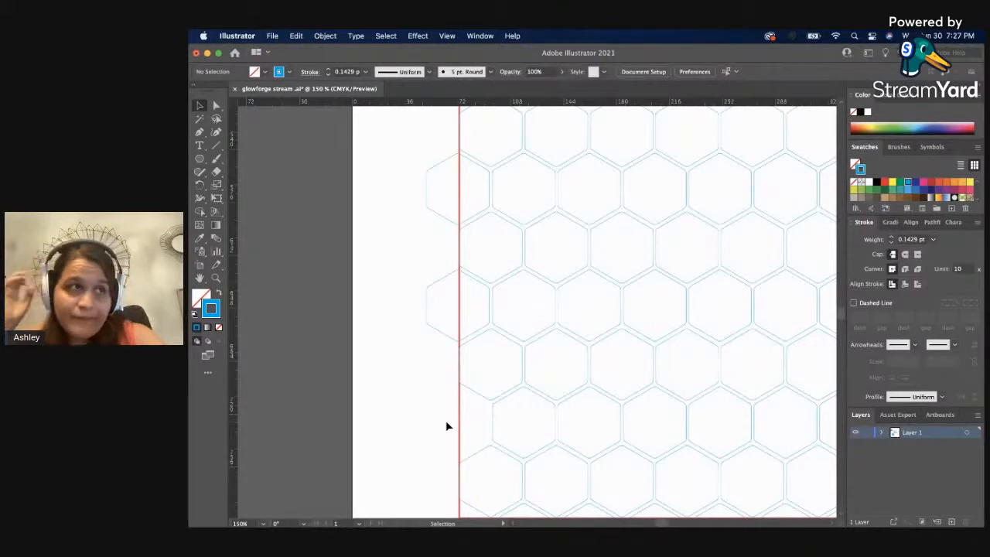
{"action": "key", "text": "z"}
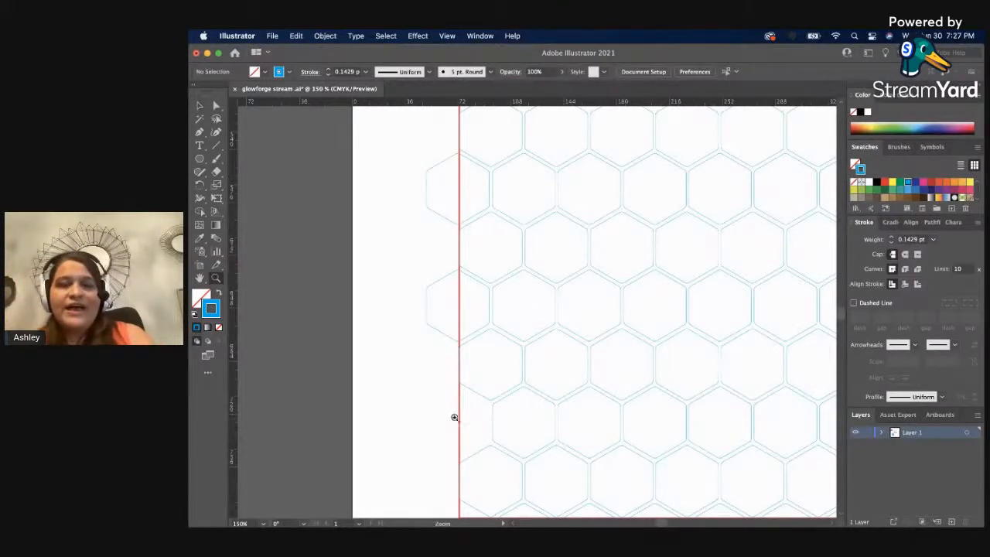
{"action": "left_click", "coordinate": [470, 416]}
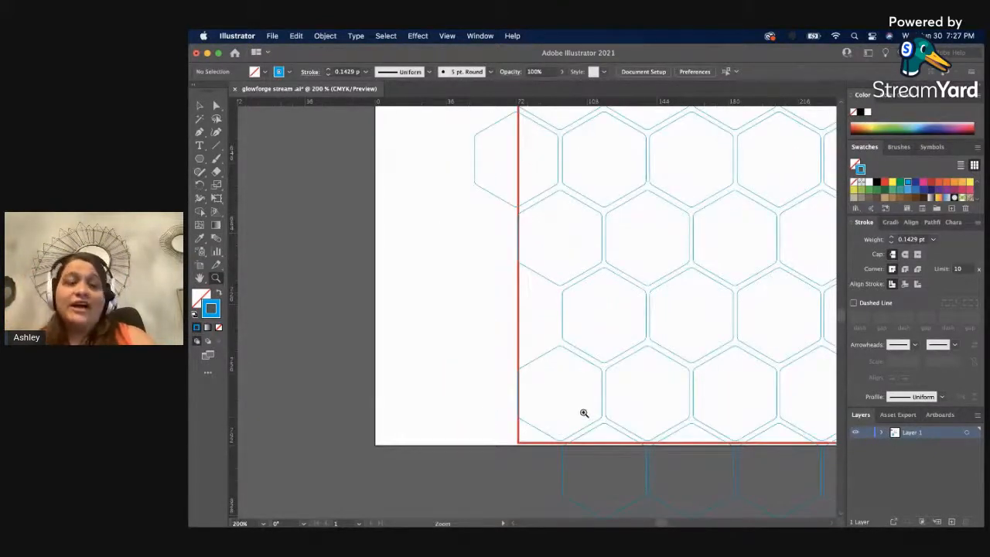
{"action": "scroll", "coordinate": [582, 409], "scroll_direction": "up", "scroll_amount": 1}
{"action": "key", "text": "v"}
{"action": "scroll", "coordinate": [474, 399], "scroll_direction": "up", "scroll_amount": 2}
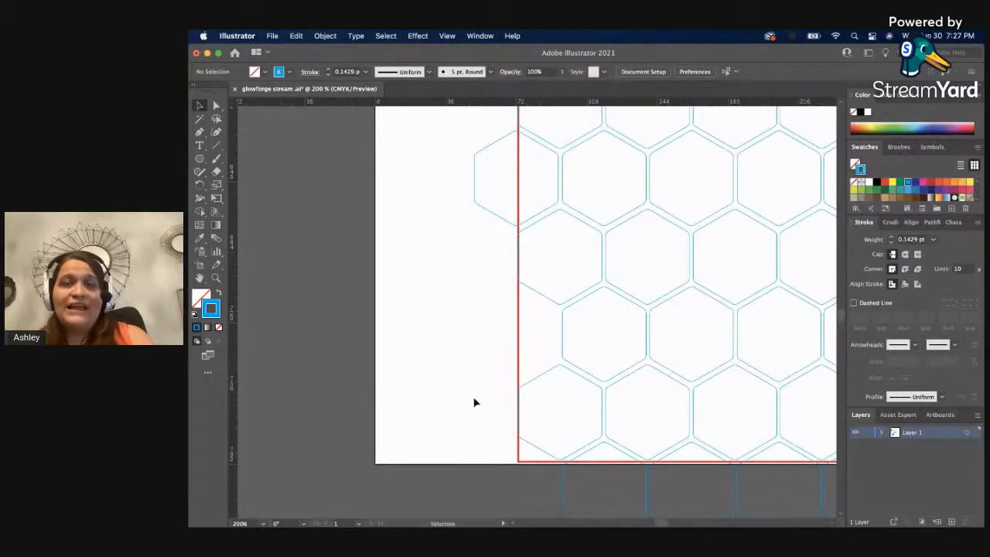
{"action": "left_click", "coordinate": [490, 213]}
{"action": "left_click", "coordinate": [459, 246]}
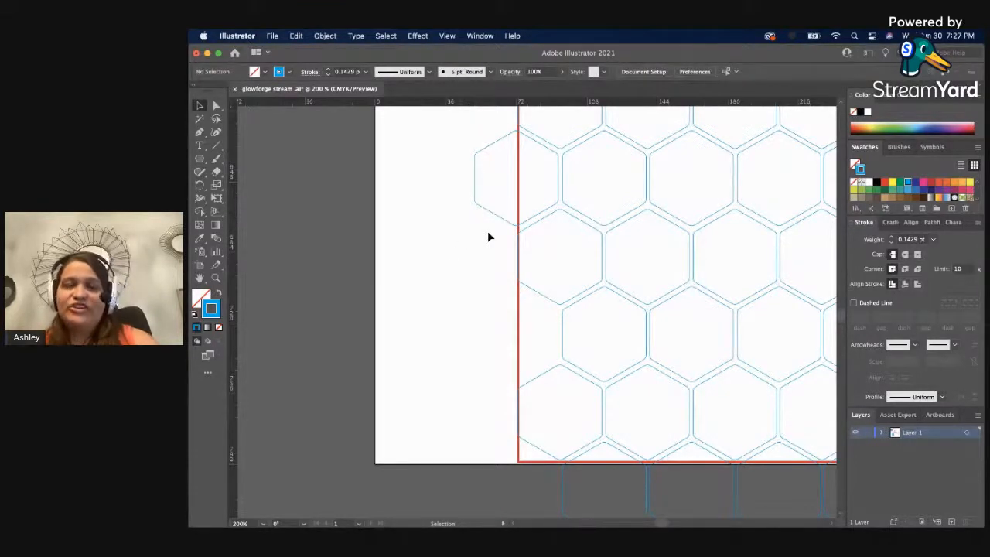
{"action": "key", "text": "a"}
{"action": "left_click", "coordinate": [488, 214]}
{"action": "key", "text": "v"}
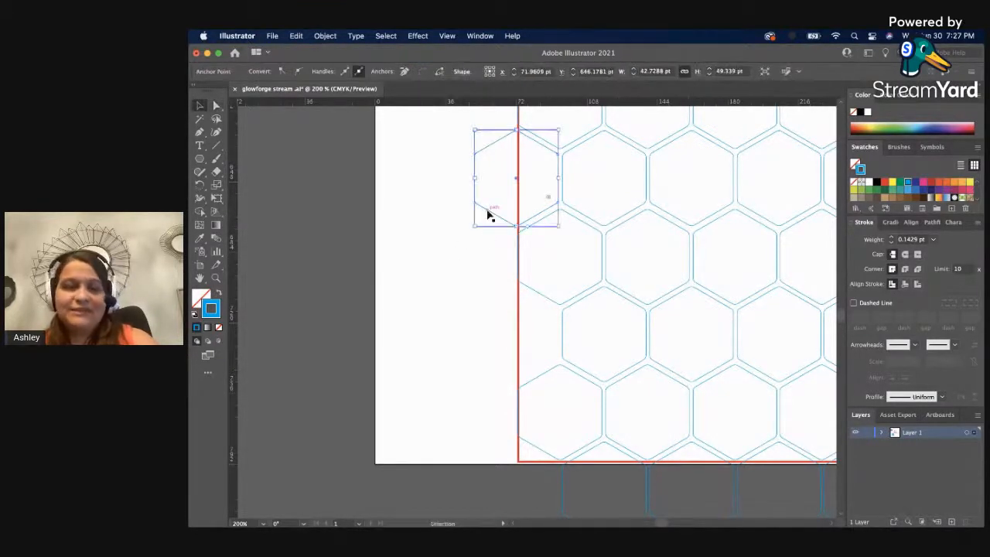
{"action": "left_click_drag", "start_coordinate": [490, 216], "coordinate": [479, 345]}
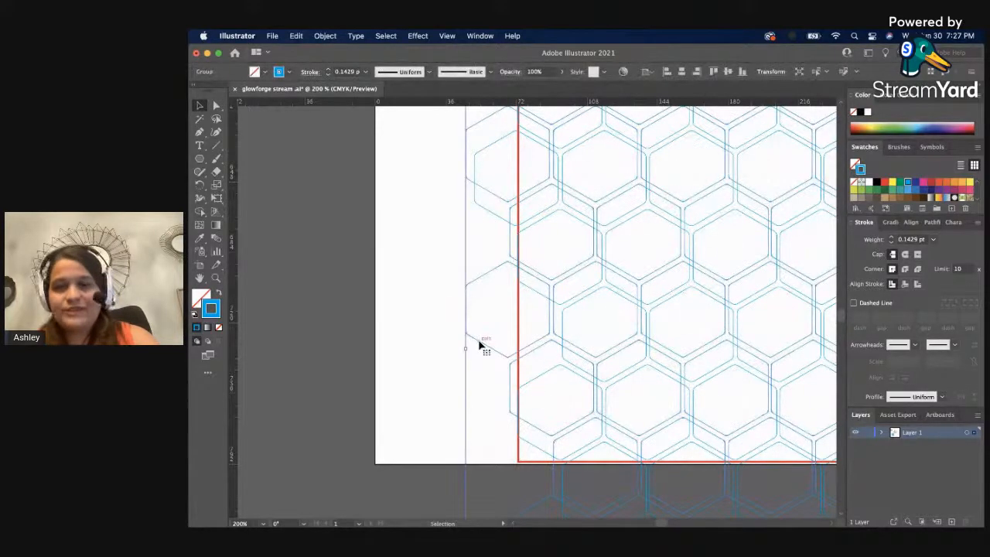
{"action": "key", "text": "Delete"}
Duplicate the fourth row's edge hexagon alone down into the left-hand gap of the sixth row.
{"action": "key", "text": "a"}
{"action": "left_click", "coordinate": [502, 223]}
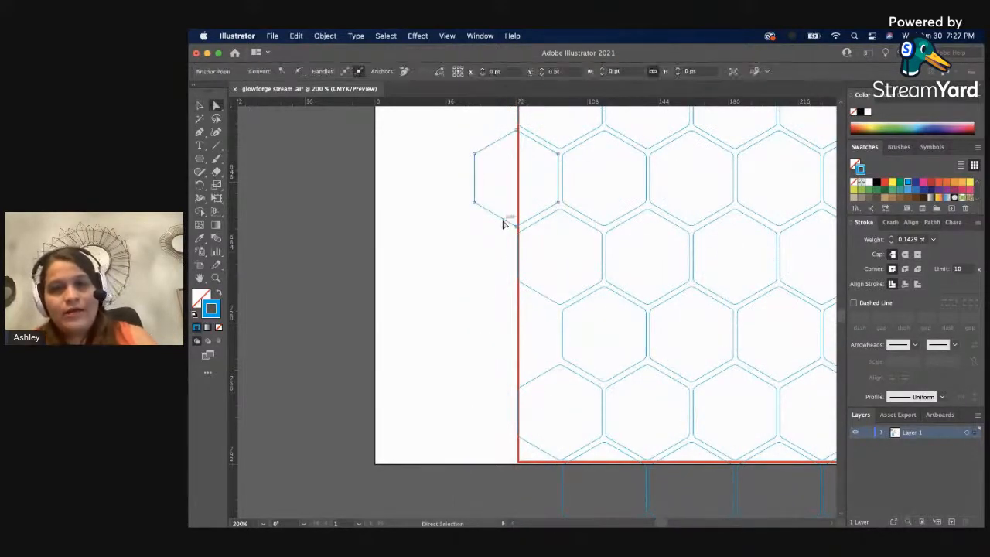
{"action": "left_click_drag", "start_coordinate": [502, 223], "coordinate": [502, 379]}
{"action": "left_click", "coordinate": [435, 396]}
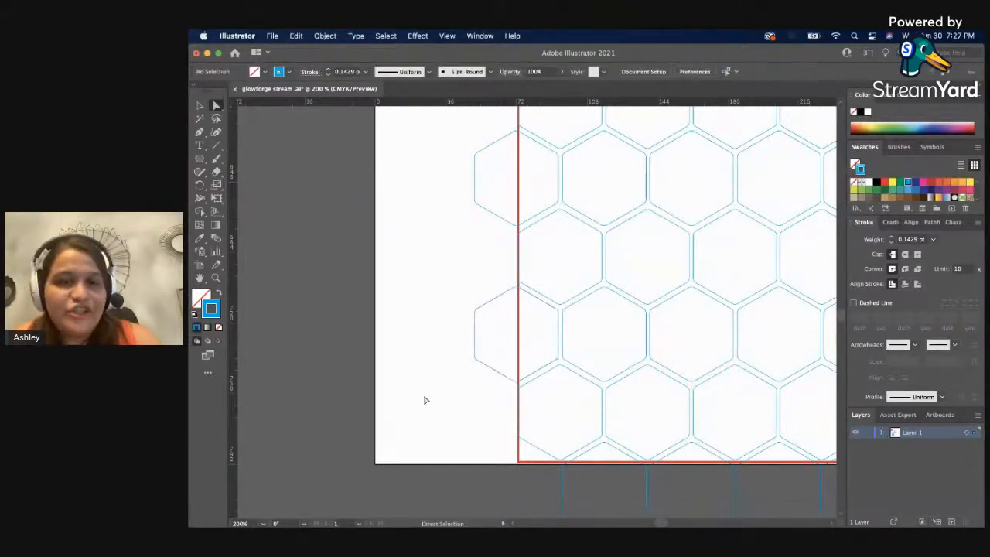
Duplicate the sixth row's edge hexagon down to the start of the eighth row, across the red square's lower-left corner.
{"action": "scroll", "coordinate": [425, 399], "scroll_direction": "down", "scroll_amount": 2}
{"action": "scroll", "coordinate": [424, 398], "scroll_direction": "down", "scroll_amount": 2}
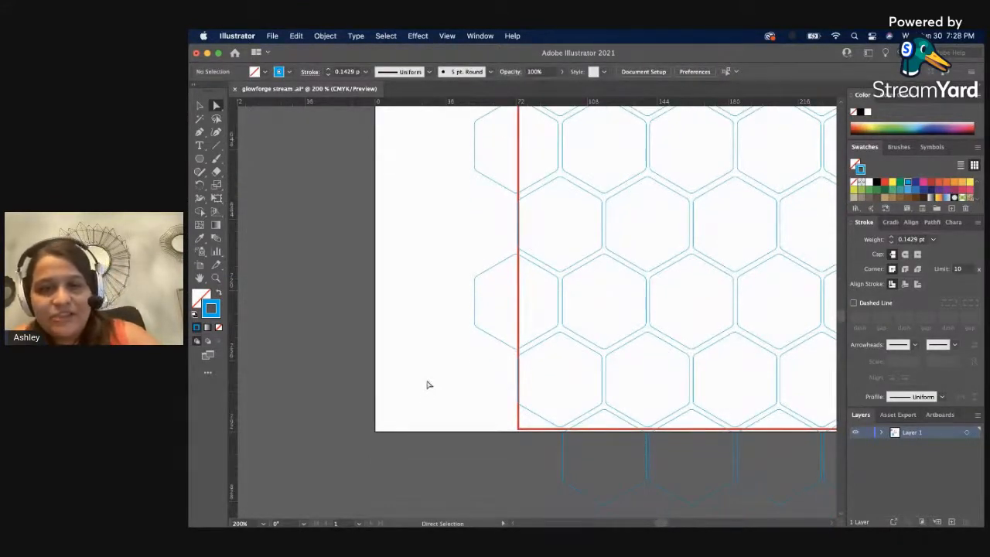
{"action": "left_click_drag", "start_coordinate": [495, 341], "coordinate": [490, 497]}
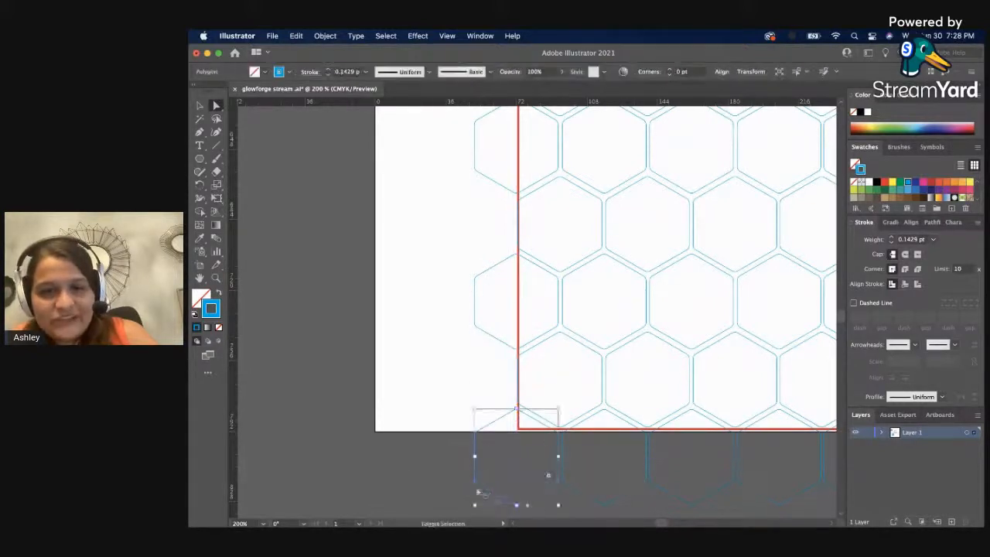
{"action": "left_click", "coordinate": [397, 467]}
{"action": "key", "text": "z"}
{"action": "left_click", "coordinate": [626, 387], "text": "alt"}
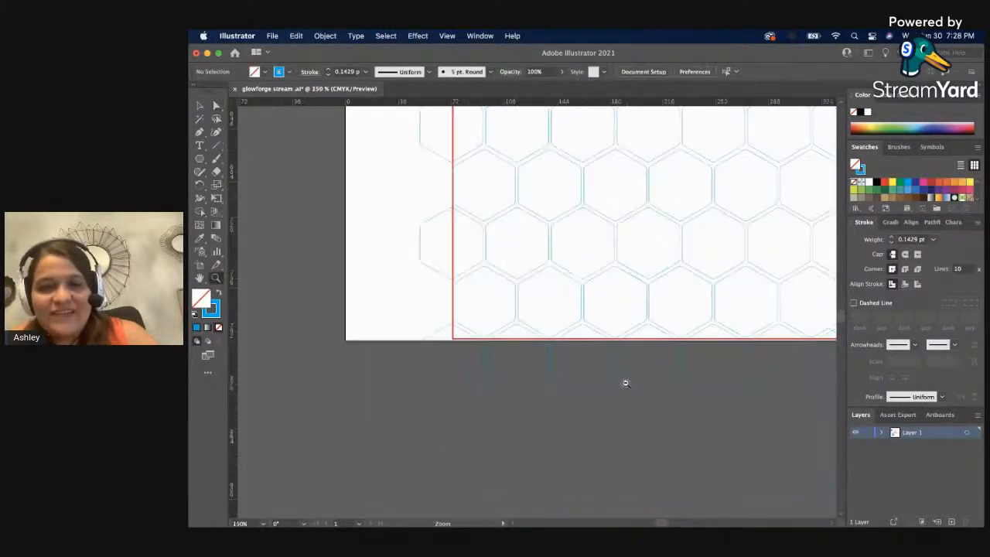
Duplicate the eighth row's last hexagon up into the seventh row's right-hand gap and adjust the copy's lower-right corner.
{"action": "scroll", "coordinate": [603, 198], "scroll_direction": "up", "scroll_amount": 3}
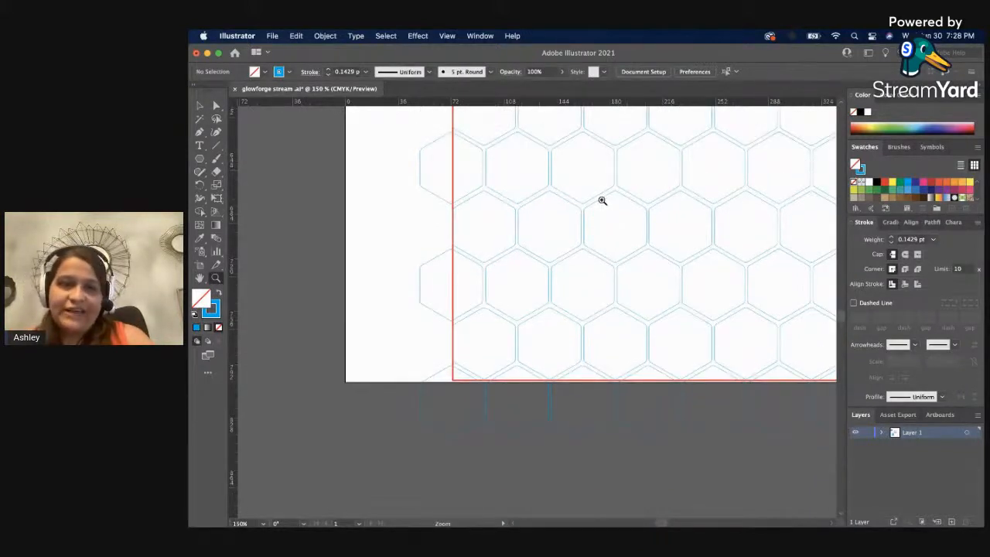
{"action": "left_click_drag", "start_coordinate": [599, 201], "coordinate": [389, 231]}
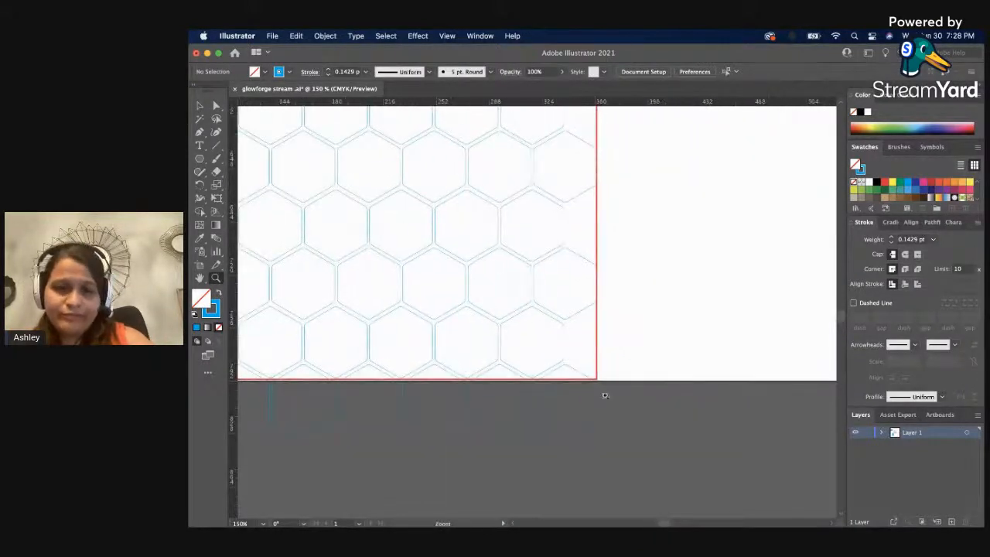
{"action": "left_click", "coordinate": [577, 356]}
{"action": "left_click", "coordinate": [493, 303]}
{"action": "key", "text": "v"}
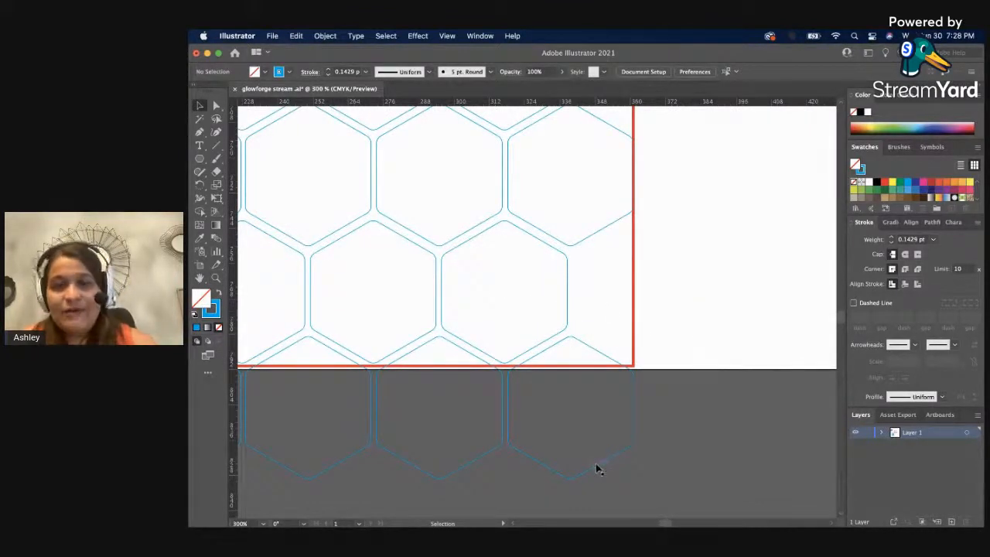
{"action": "key", "text": "a"}
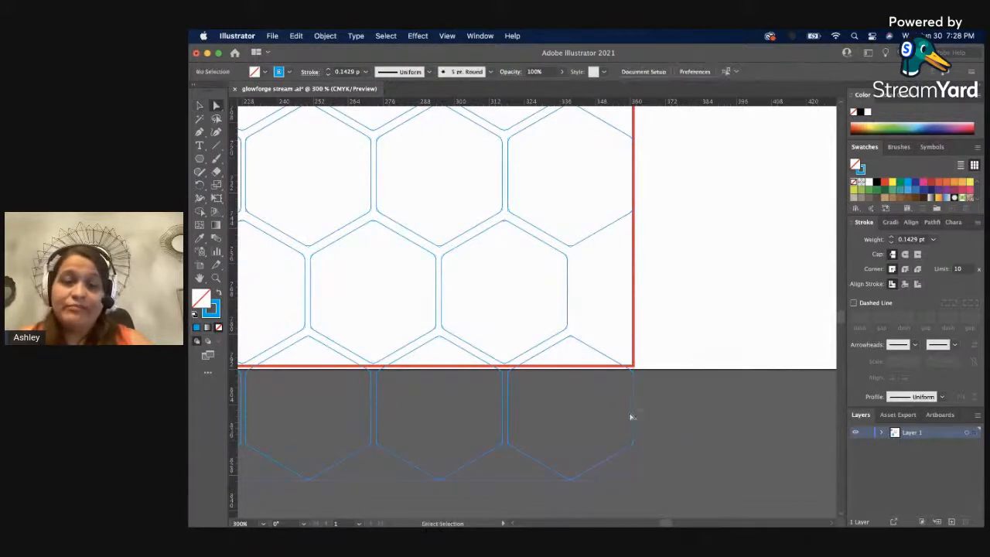
{"action": "left_click_drag", "start_coordinate": [634, 410], "coordinate": [678, 343]}
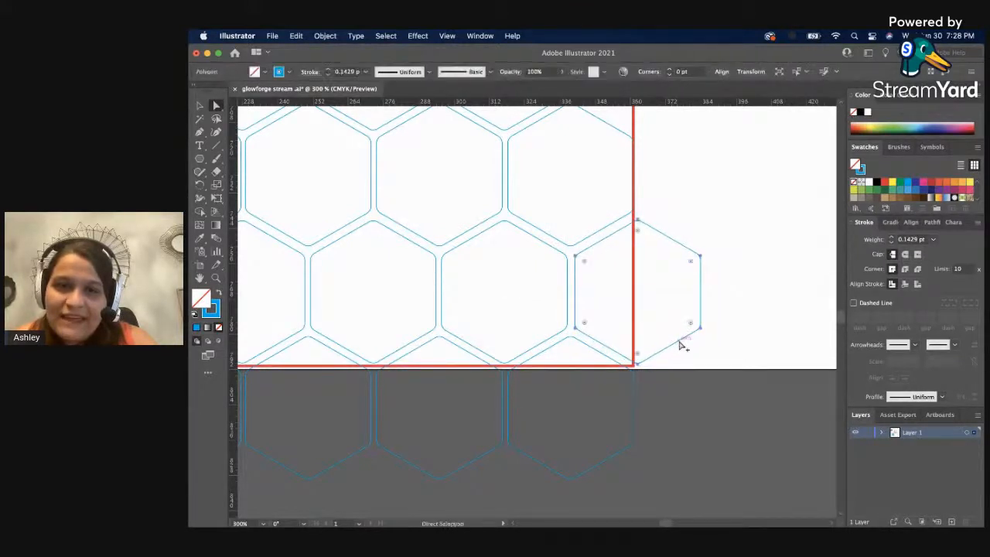
{"action": "left_click", "coordinate": [734, 337]}
{"action": "left_click", "coordinate": [700, 325]}
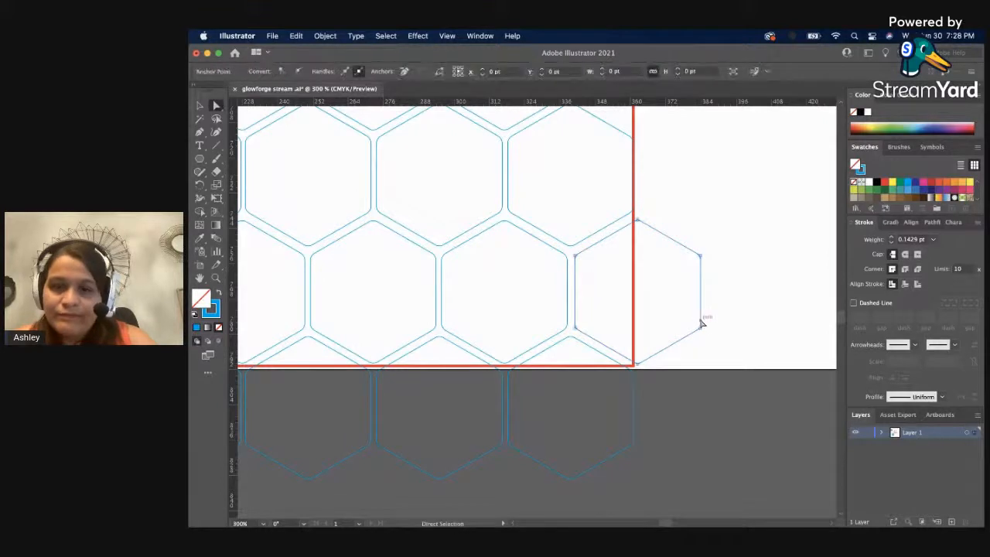
Undo the corner adjustment and the hexagon duplicate at the end of the seventh row.
{"action": "key", "text": "super+z"}
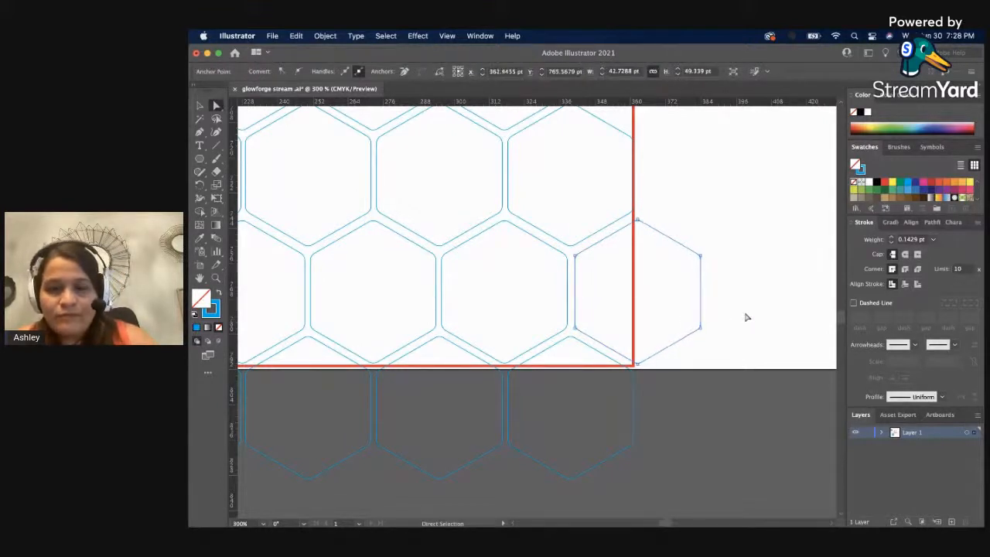
{"action": "key", "text": "v"}
{"action": "key", "text": "super+z"}
{"action": "key", "text": "super+z"}
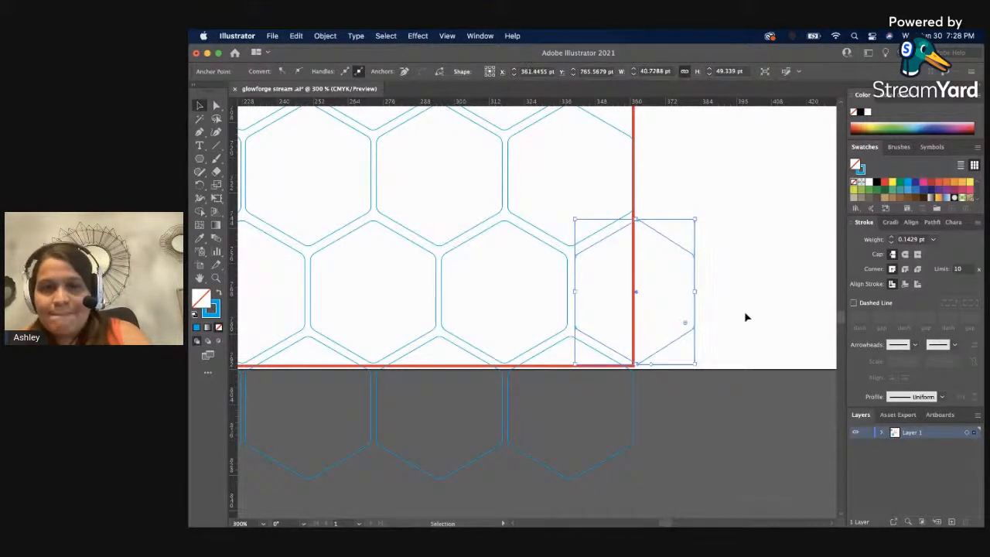
{"action": "key", "text": "a"}
{"action": "key", "text": "super+z"}
{"action": "key", "text": "super+z"}
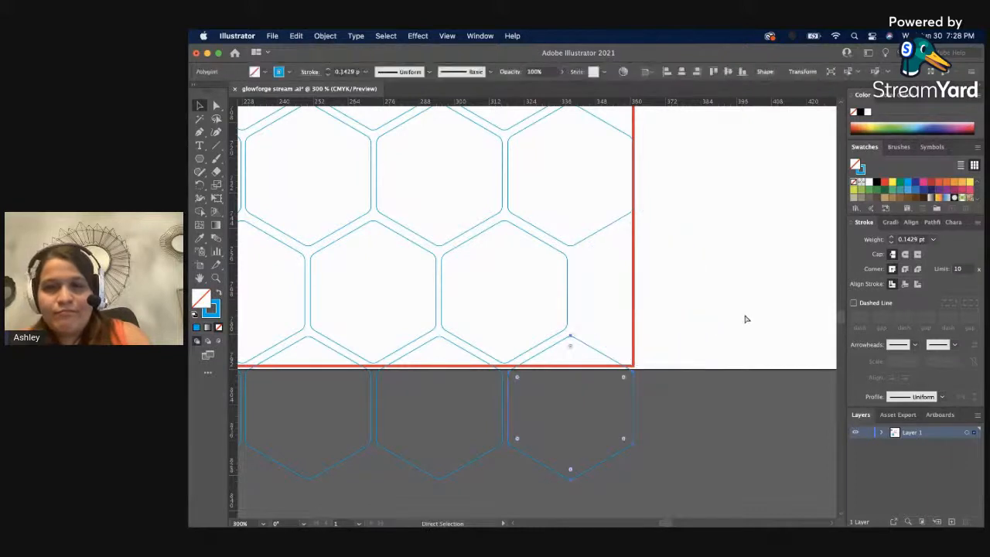
Duplicate the eighth row's last hexagon up to the end of the seventh row, across the red square's right edge.
{"action": "left_click", "coordinate": [688, 378]}
{"action": "key", "text": "a"}
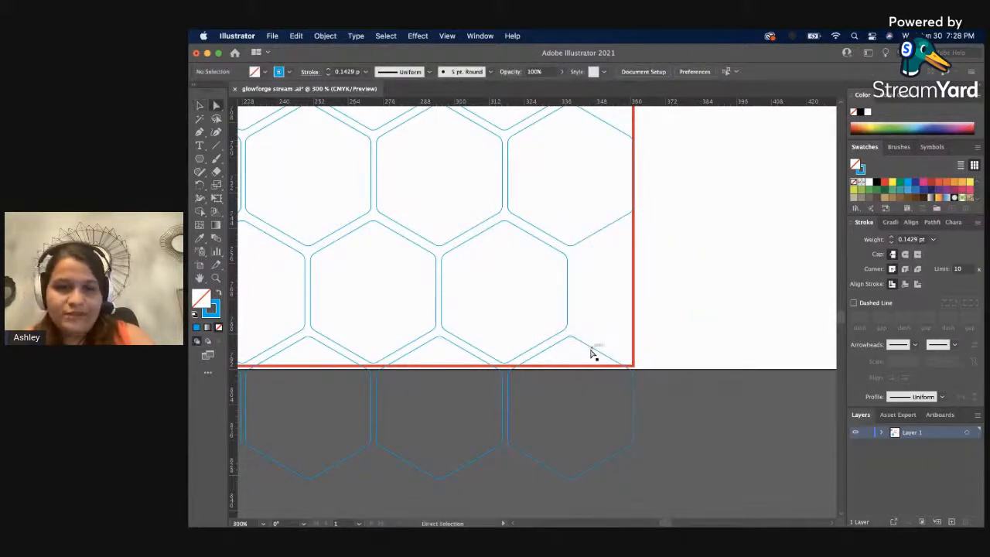
{"action": "left_click", "coordinate": [593, 352]}
{"action": "left_click_drag", "start_coordinate": [594, 352], "coordinate": [658, 232]}
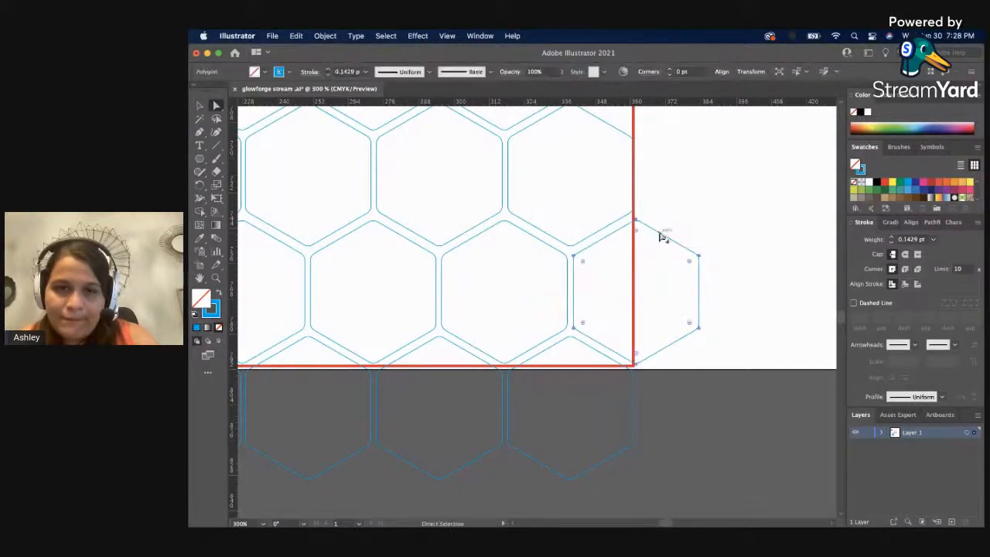
{"action": "left_click", "coordinate": [691, 210]}
Duplicate the seventh row's right edge hexagon up into the right-hand gap of the fifth row.
{"action": "scroll", "coordinate": [690, 210], "scroll_direction": "up", "scroll_amount": 3}
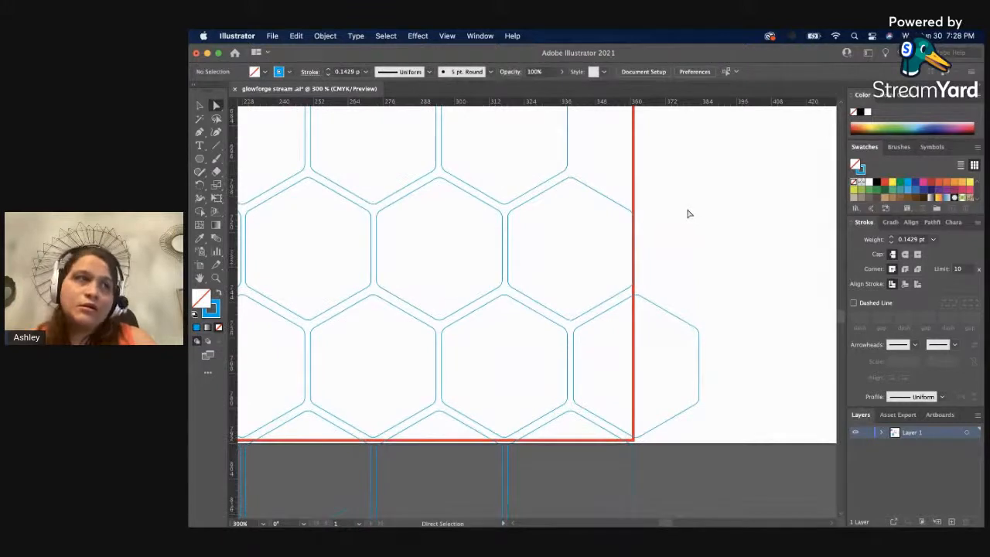
{"action": "scroll", "coordinate": [681, 207], "scroll_direction": "up", "scroll_amount": 3}
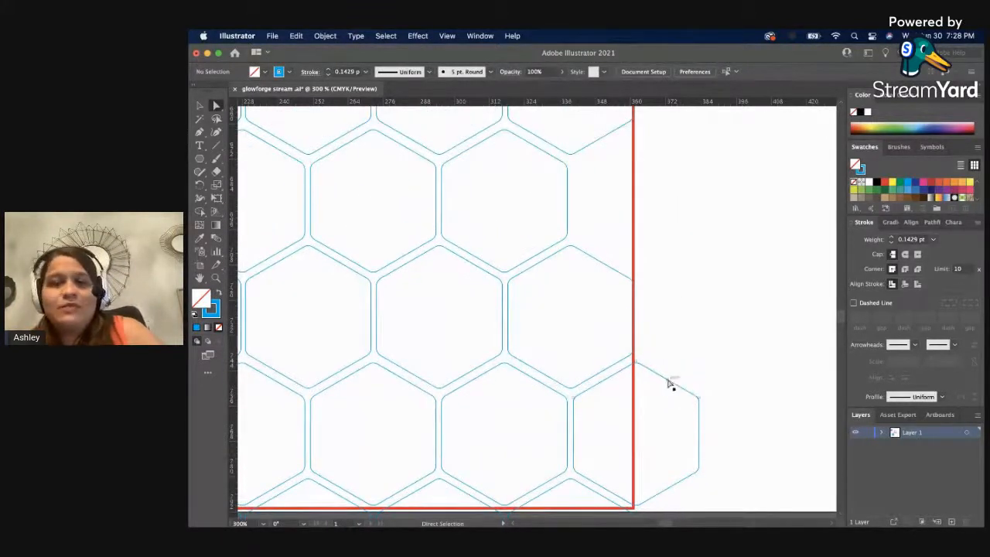
{"action": "left_click", "coordinate": [667, 381]}
{"action": "left_click_drag", "start_coordinate": [667, 380], "coordinate": [694, 152]}
{"action": "left_click", "coordinate": [736, 190]}
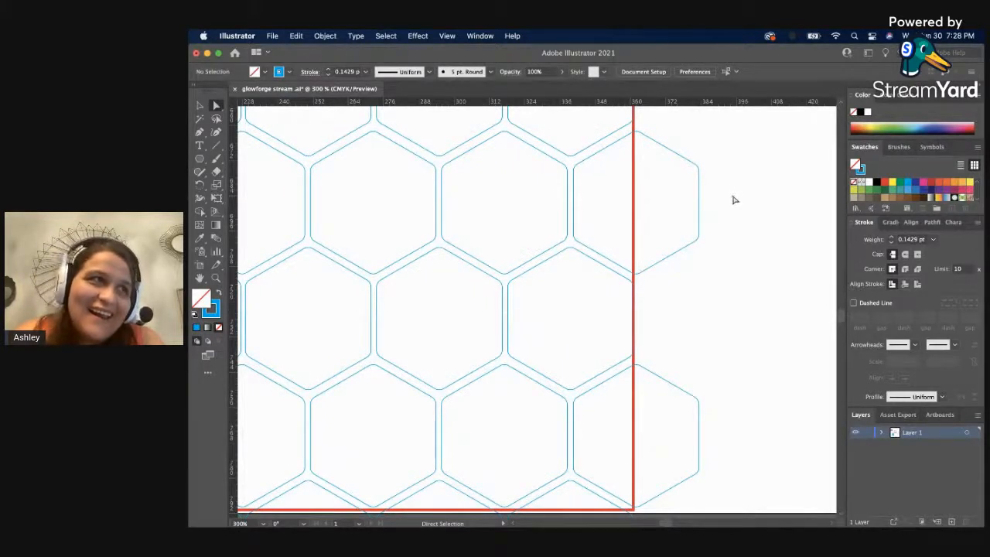
Duplicate the fifth row's right edge hexagon up into the right-hand gap of the third row.
{"action": "scroll", "coordinate": [737, 194], "scroll_direction": "up", "scroll_amount": 5}
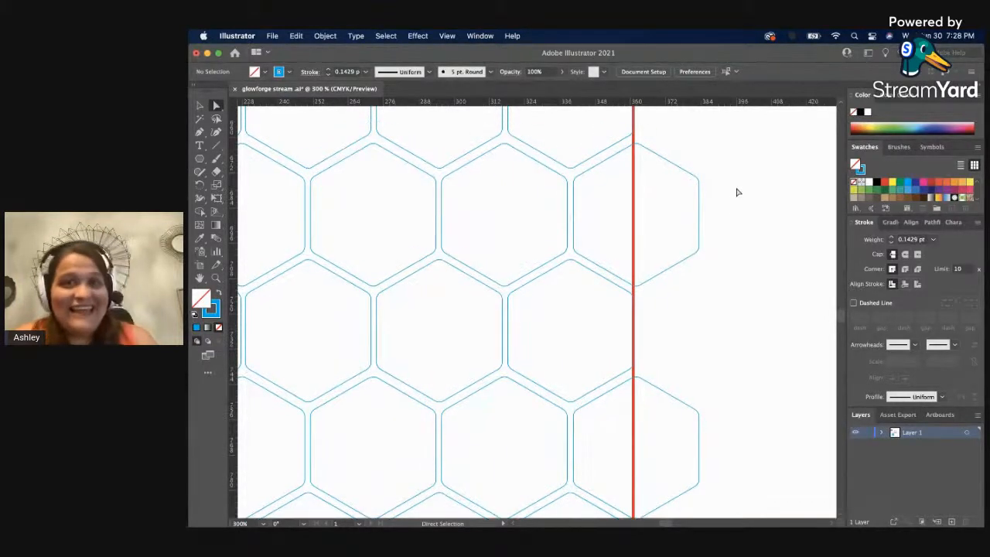
{"action": "scroll", "coordinate": [737, 193], "scroll_direction": "up", "scroll_amount": 3}
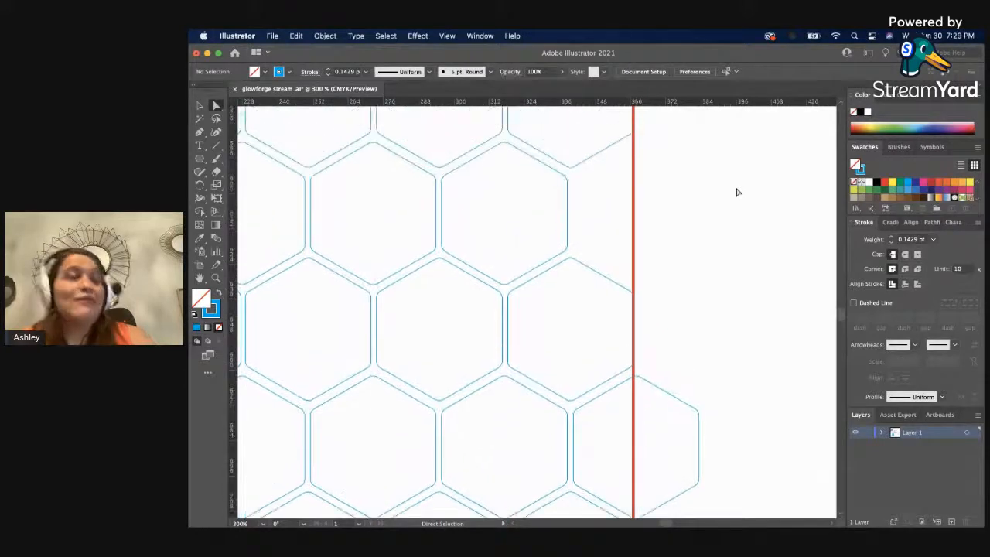
{"action": "scroll", "coordinate": [736, 192], "scroll_direction": "up", "scroll_amount": 1}
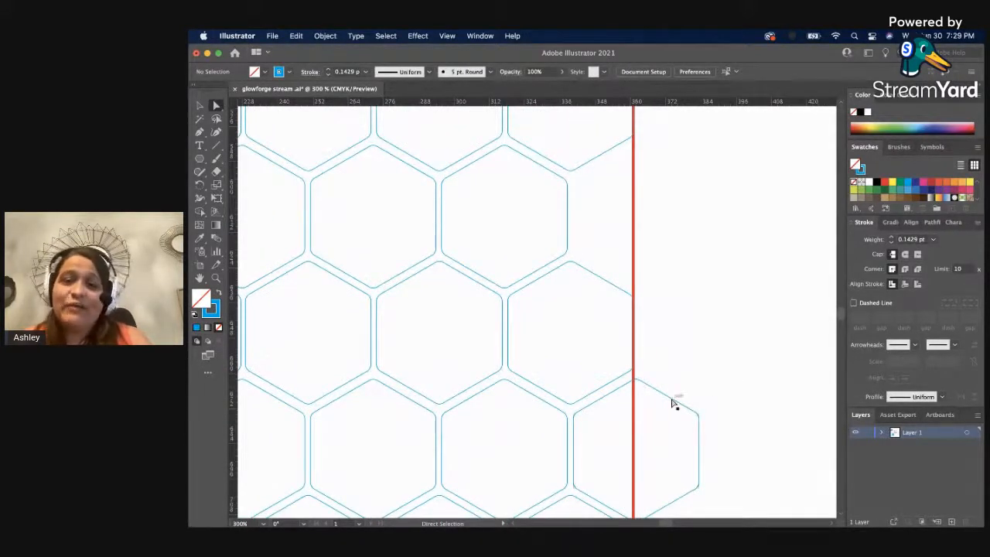
{"action": "left_click", "coordinate": [673, 402]}
{"action": "left_click_drag", "start_coordinate": [673, 403], "coordinate": [702, 166]}
{"action": "left_click", "coordinate": [742, 201]}
Duplicate the third row's right edge hexagon up to the end of the first row, across the red square's upper-right corner.
{"action": "scroll", "coordinate": [743, 201], "scroll_direction": "up", "scroll_amount": 5}
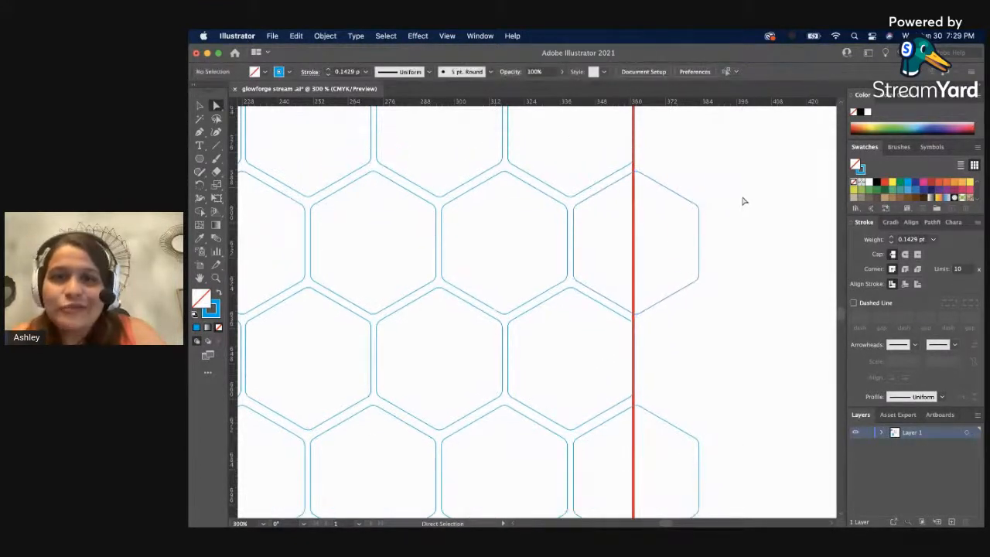
{"action": "left_click_drag", "start_coordinate": [680, 404], "coordinate": [685, 164]}
{"action": "left_click", "coordinate": [428, 335]}
Group all the blue hexagons of the pattern into one object, separate from the red square.
{"action": "key", "text": "z"}
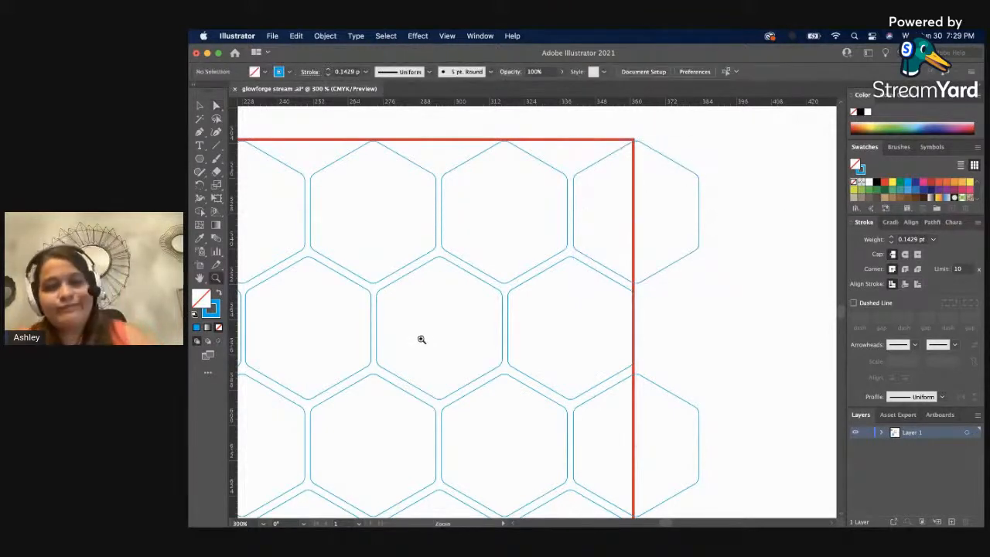
{"action": "left_click_drag", "start_coordinate": [422, 338], "coordinate": [397, 347]}
{"action": "left_click", "coordinate": [423, 361], "text": "alt"}
{"action": "left_click", "coordinate": [424, 361], "text": "alt"}
{"action": "left_click", "coordinate": [424, 361], "text": "alt"}
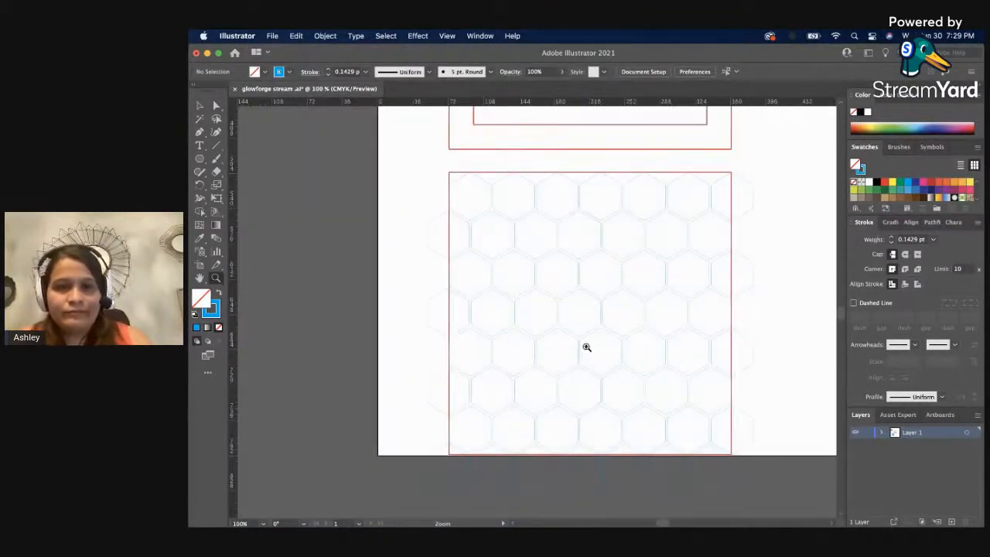
{"action": "key", "text": "v"}
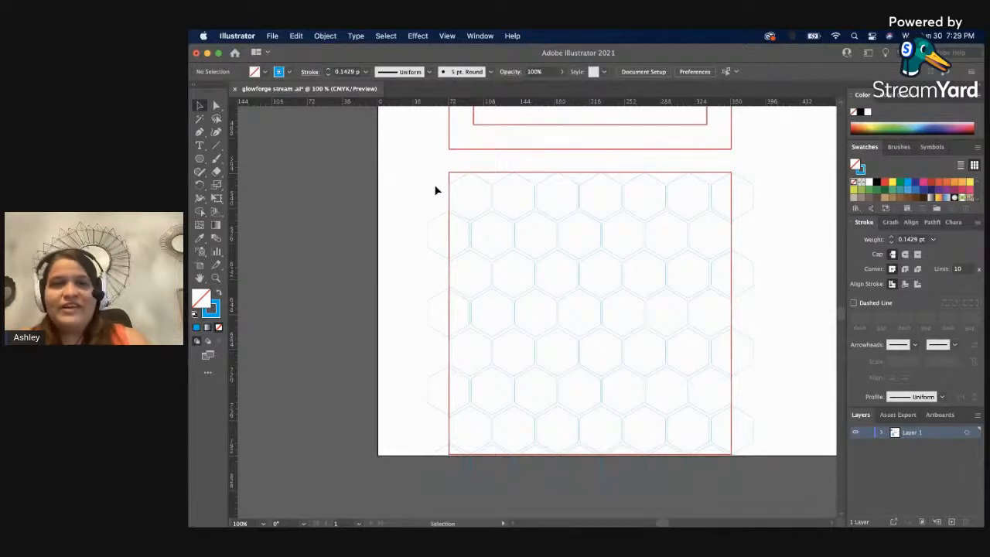
{"action": "left_click_drag", "start_coordinate": [433, 187], "coordinate": [757, 452]}
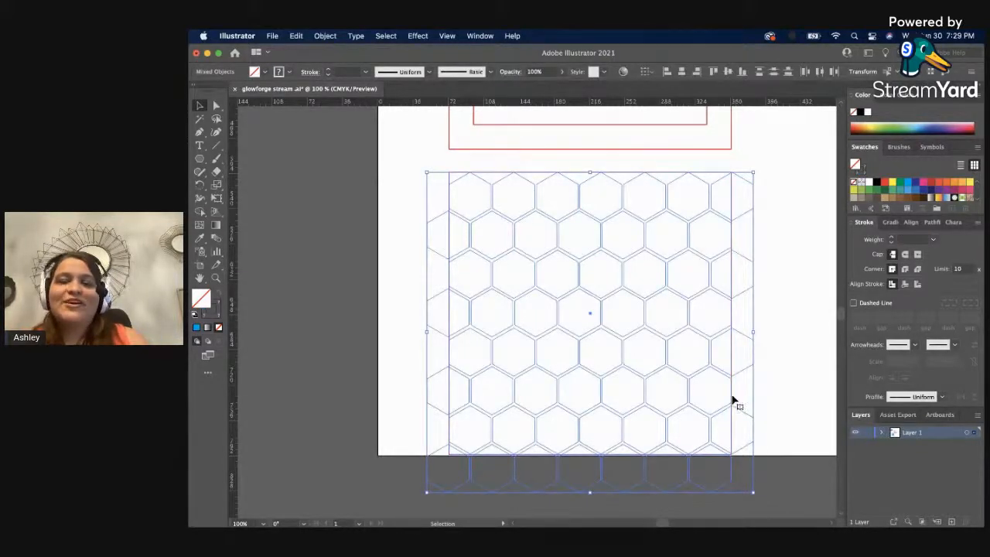
{"action": "left_click", "coordinate": [732, 400]}
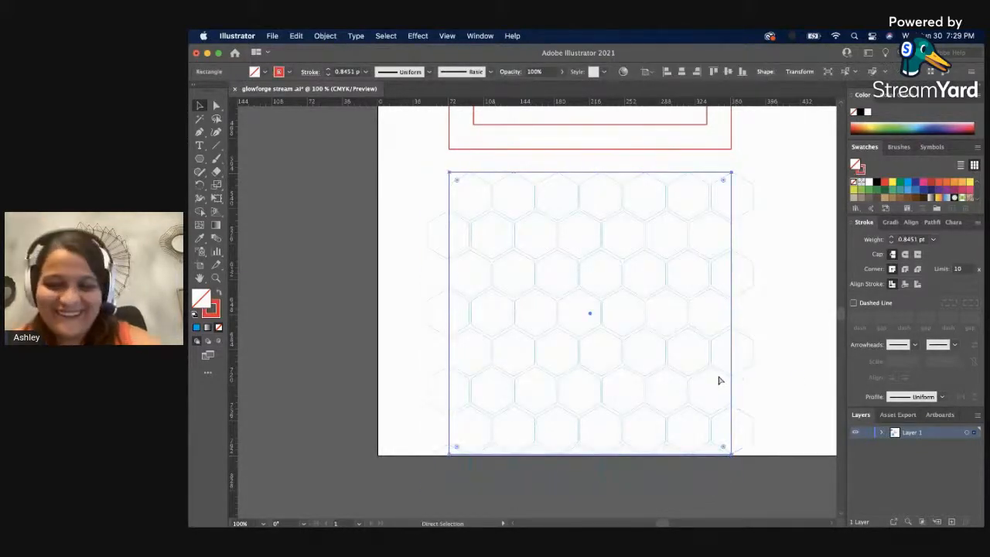
{"action": "left_click", "coordinate": [785, 307]}
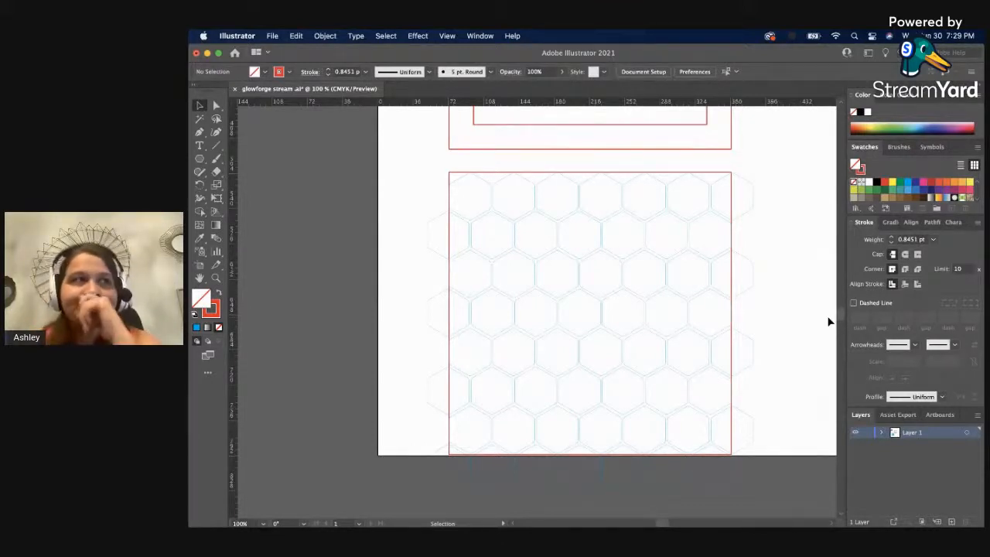
{"action": "left_click", "coordinate": [578, 267]}
{"action": "left_click", "coordinate": [436, 185]}
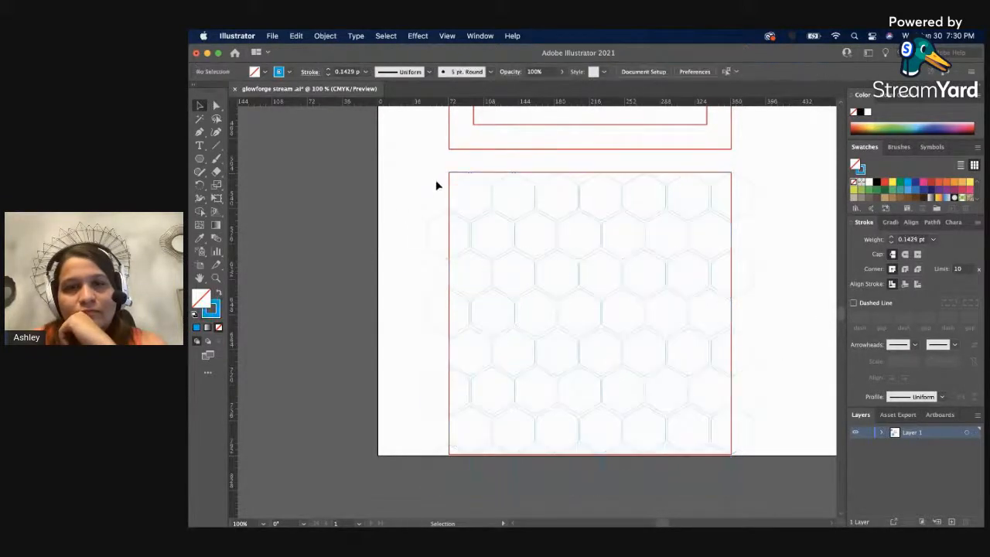
Copy the red square around the hexagons, paste it in place and hide the pasted duplicate.
{"action": "left_click", "coordinate": [448, 173]}
{"action": "left_click", "coordinate": [297, 36]}
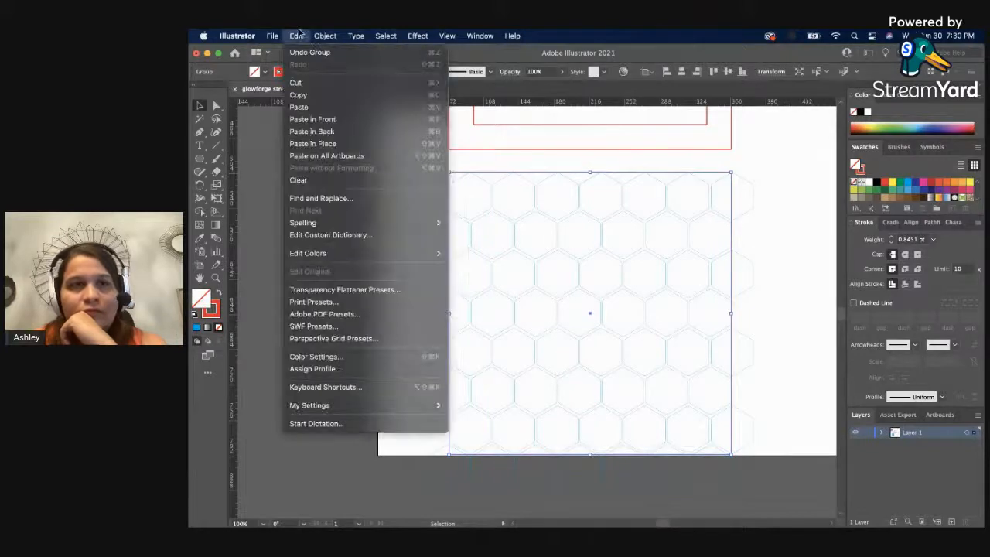
{"action": "left_click", "coordinate": [297, 94]}
{"action": "left_click", "coordinate": [296, 35]}
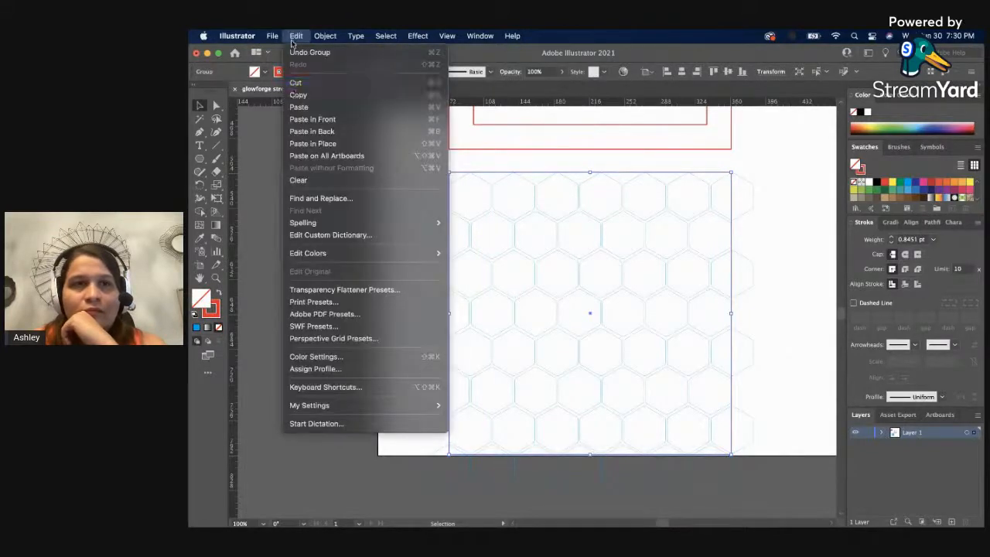
{"action": "left_click", "coordinate": [298, 143]}
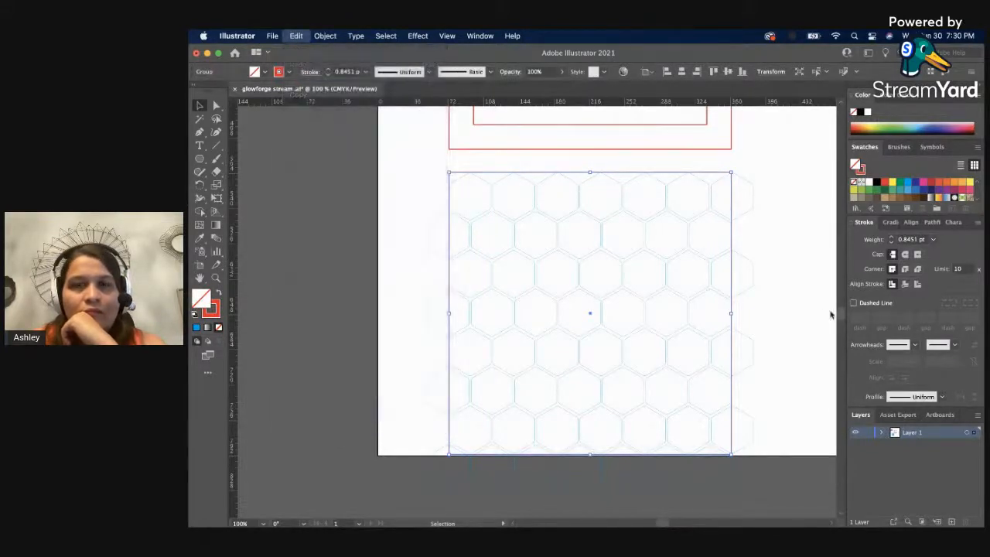
{"action": "left_click", "coordinate": [881, 432]}
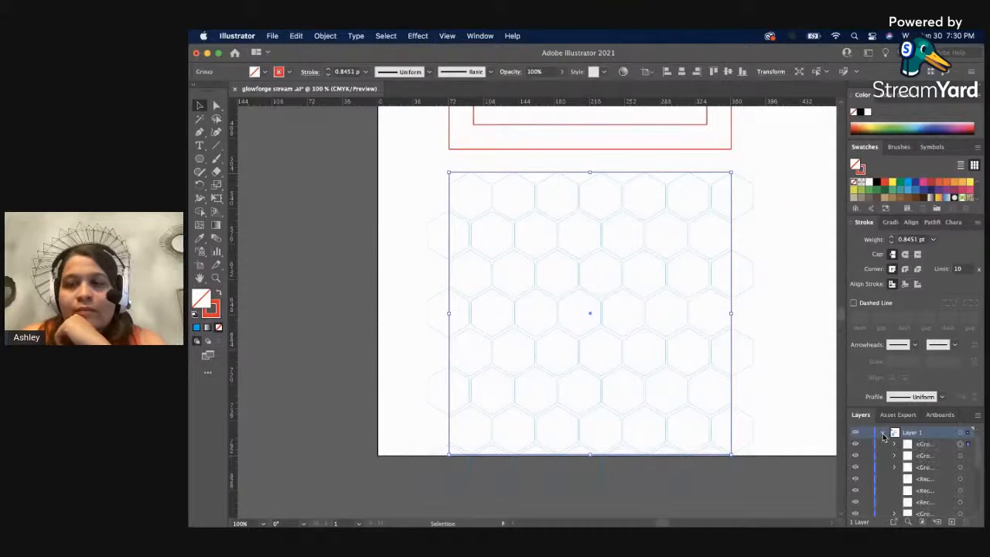
{"action": "left_click", "coordinate": [832, 446]}
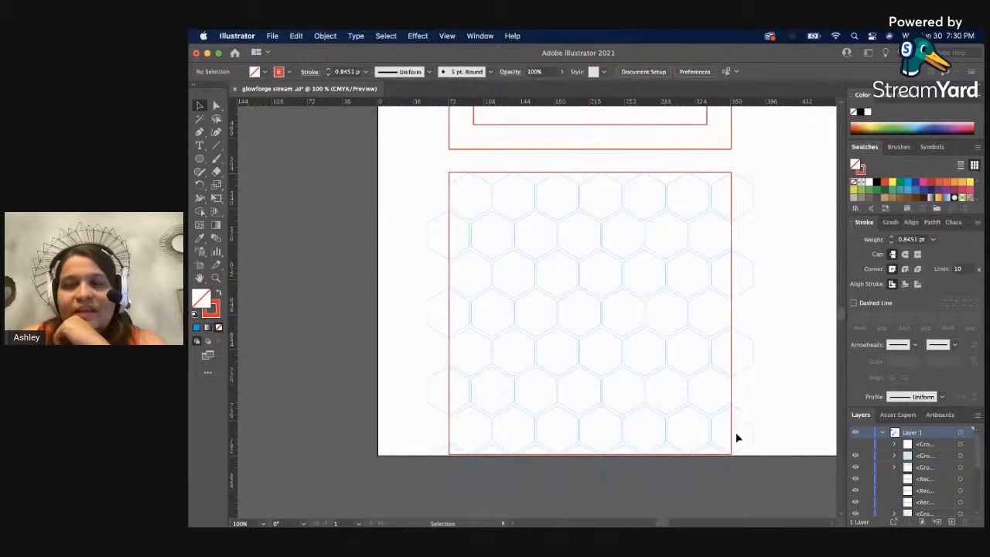
Select the hexagon group together with the visible red square, display the Pathfinder operations, and clear the selection.
{"action": "left_click", "coordinate": [756, 433]}
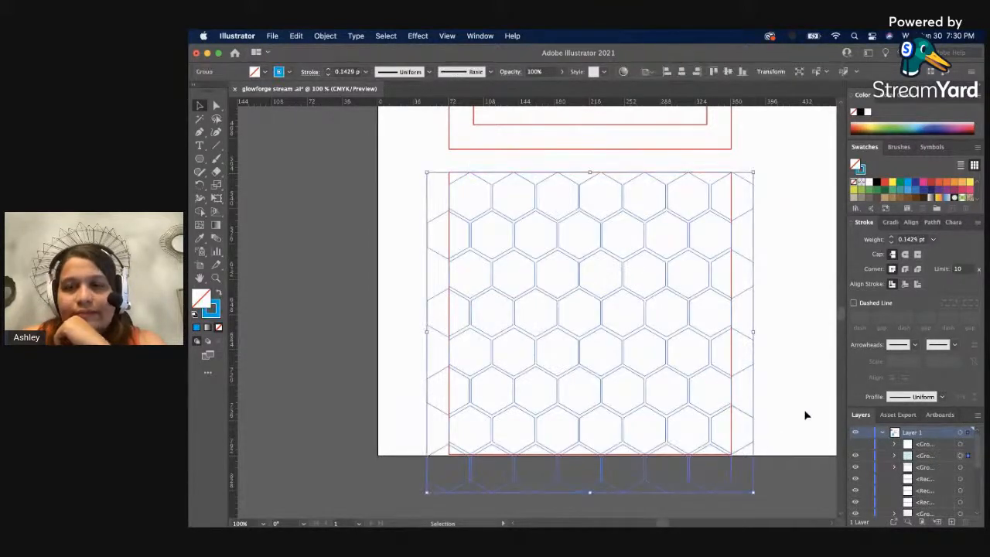
{"action": "left_click", "coordinate": [709, 386]}
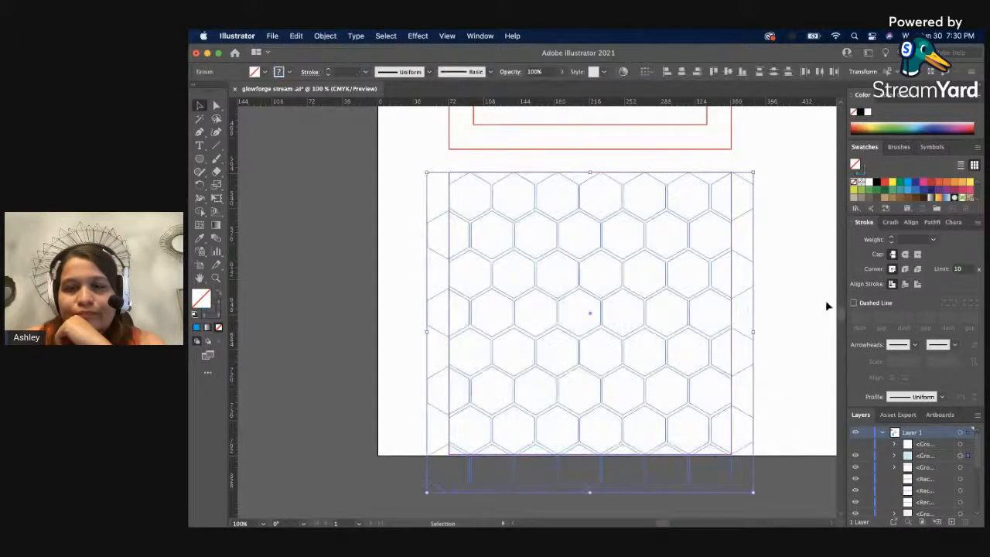
{"action": "left_click", "coordinate": [928, 221]}
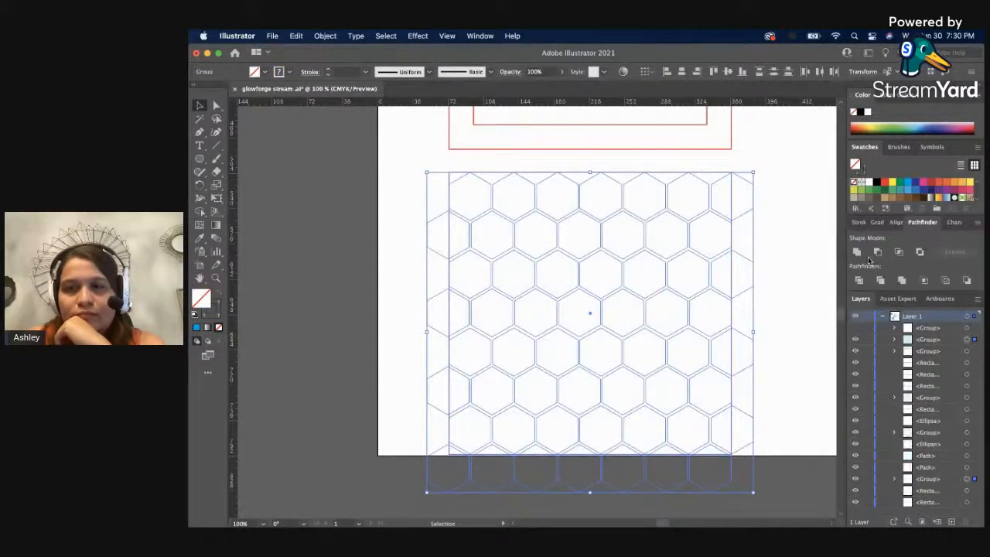
{"action": "left_click", "coordinate": [737, 242]}
{"action": "left_click", "coordinate": [732, 240]}
{"action": "left_click", "coordinate": [737, 238]}
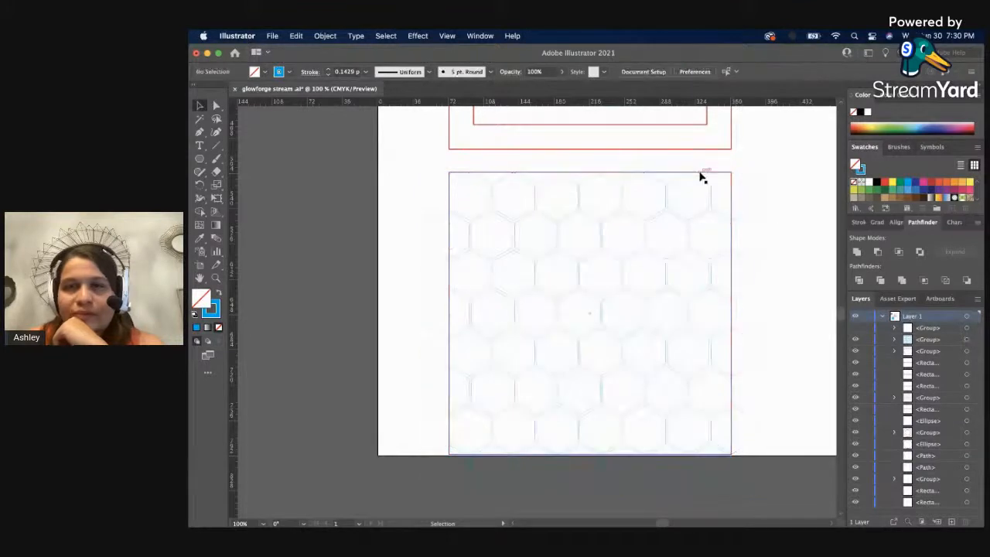
Bring the red square around the hexagons to the front of the stacking order and clear the selection.
{"action": "left_click", "coordinate": [702, 172]}
{"action": "right_click", "coordinate": [705, 175]}
{"action": "mouse_move", "coordinate": [772, 317]}
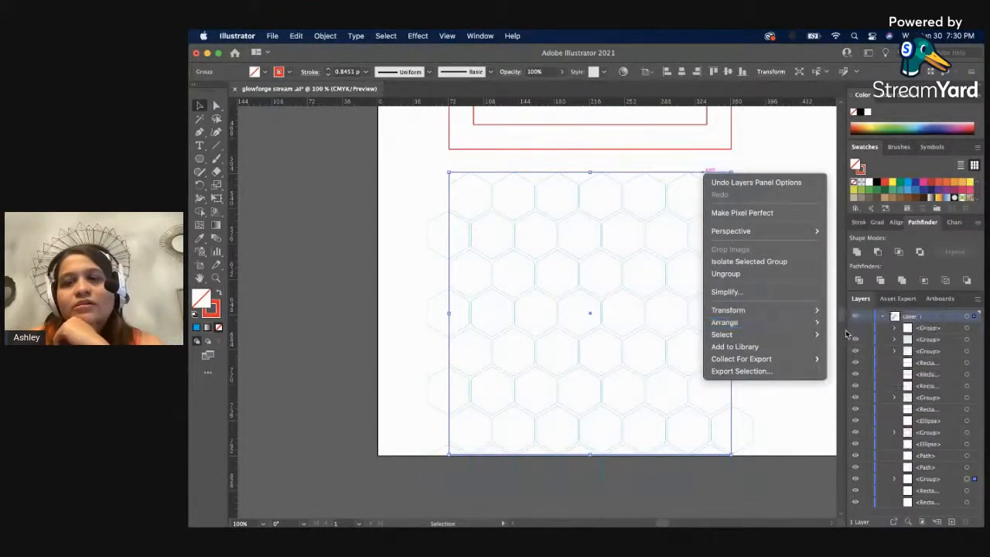
{"action": "left_click", "coordinate": [831, 322]}
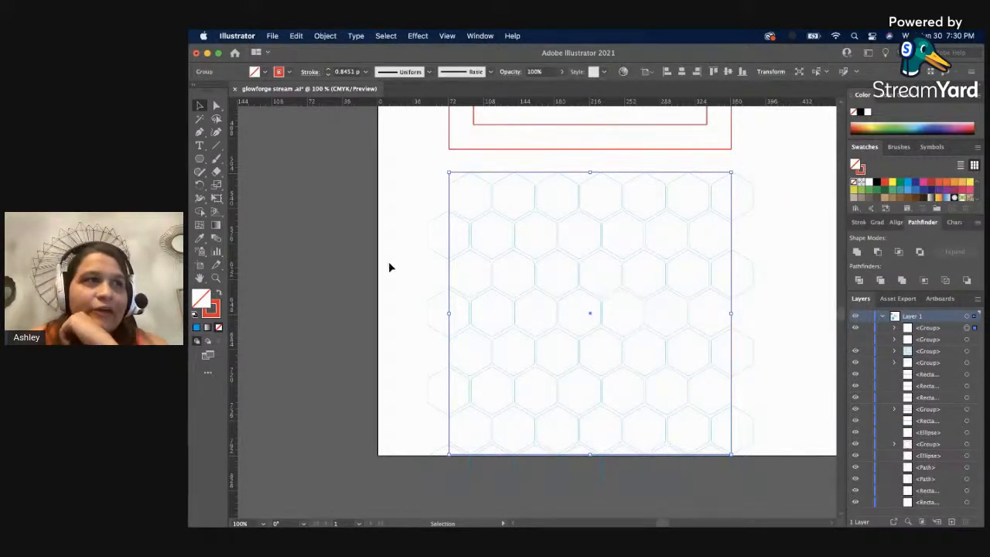
{"action": "left_click", "coordinate": [366, 257]}
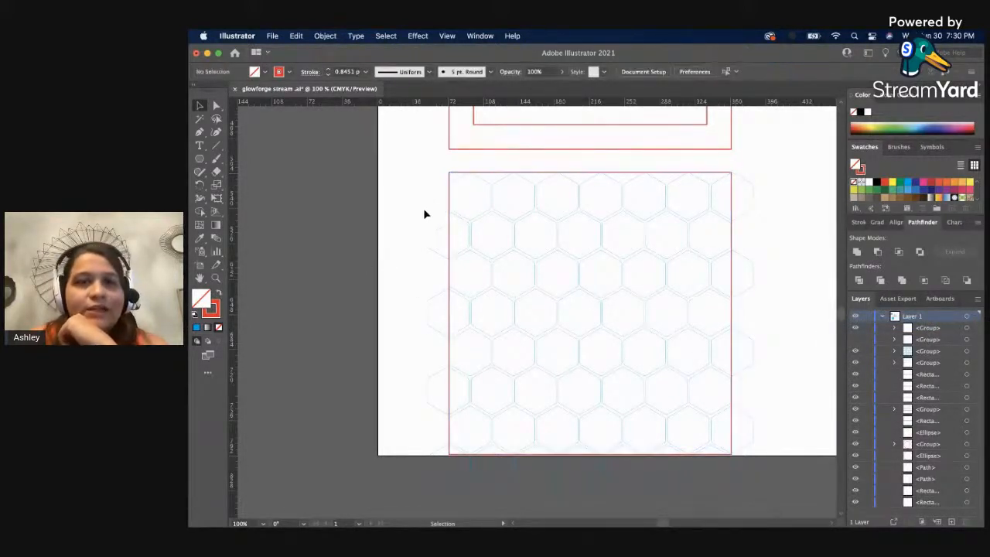
Select the hexagon group together with the red square and try the Minus Front and Trim operations on them.
{"action": "left_click_drag", "start_coordinate": [424, 214], "coordinate": [524, 274]}
{"action": "left_click", "coordinate": [876, 251]}
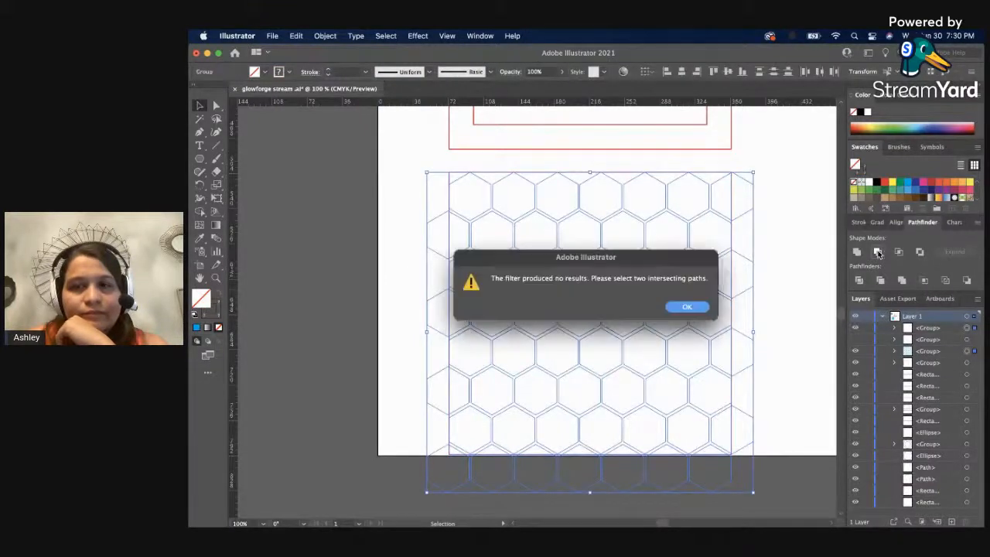
{"action": "left_click", "coordinate": [687, 307]}
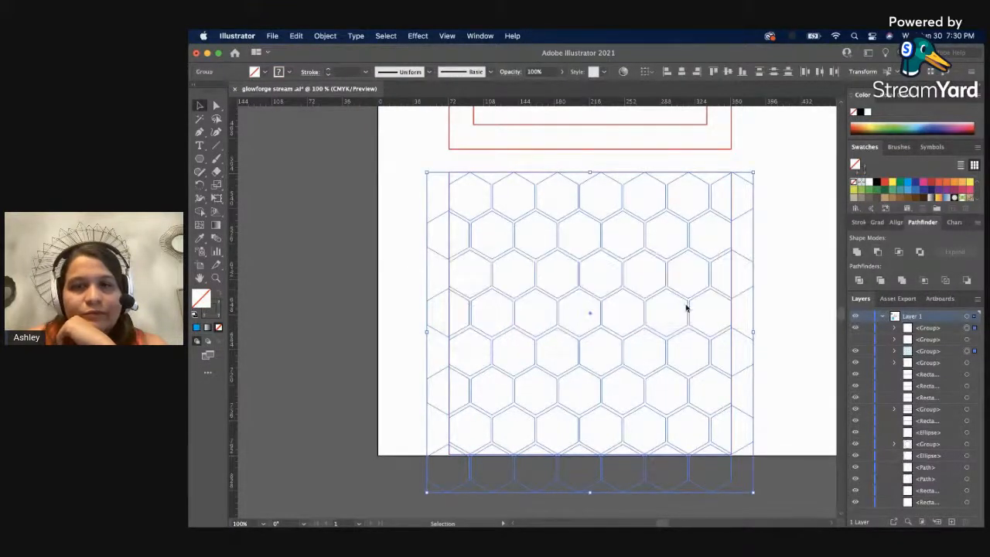
{"action": "left_click", "coordinate": [879, 281]}
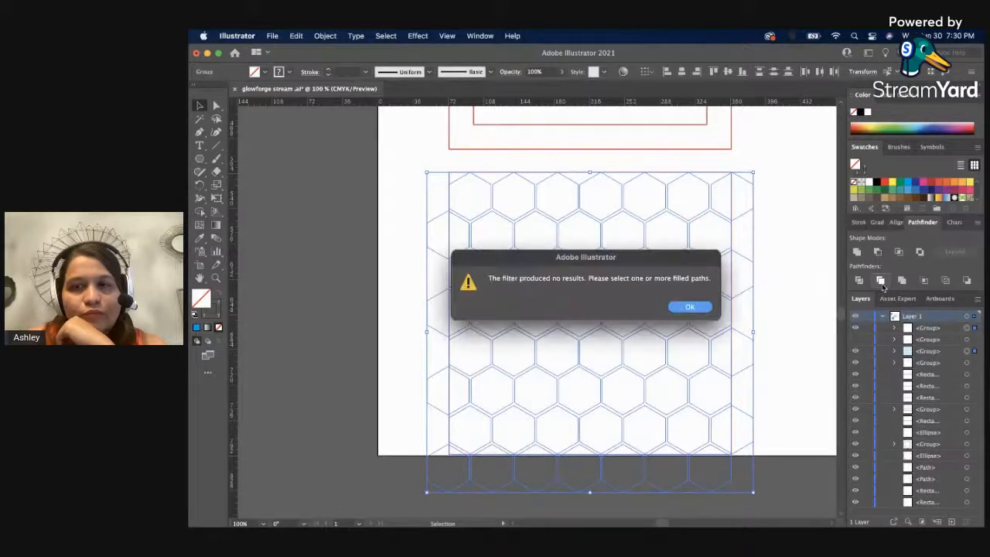
{"action": "left_click", "coordinate": [691, 308]}
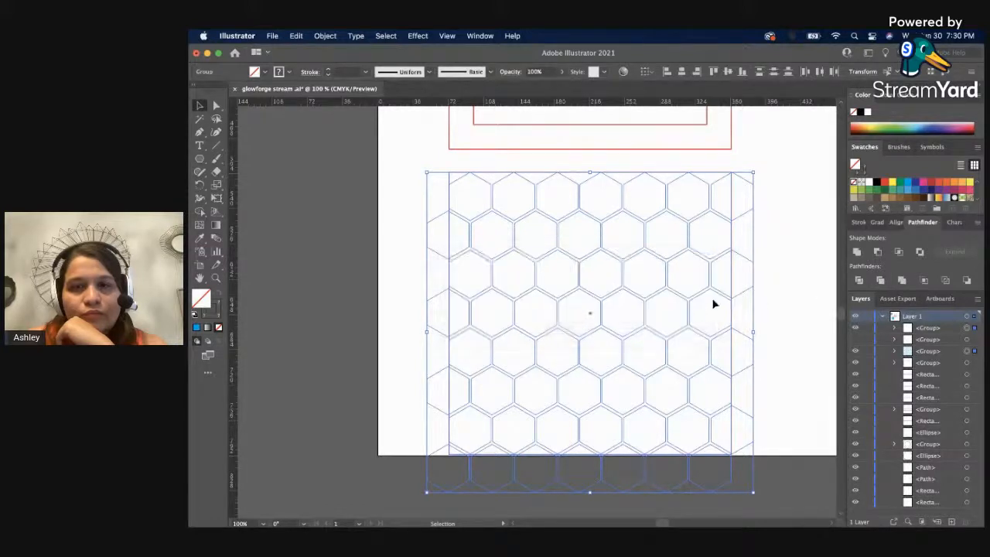
Divide the hexagons along the red square's outline with the Divide operation and ungroup the resulting pieces.
{"action": "left_click", "coordinate": [858, 281]}
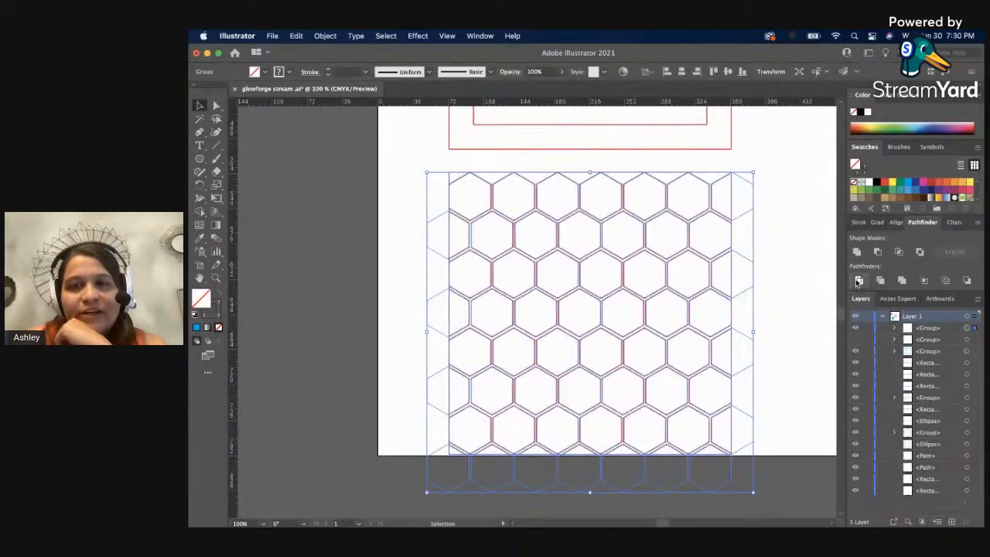
{"action": "left_click", "coordinate": [804, 282]}
{"action": "left_click", "coordinate": [441, 259]}
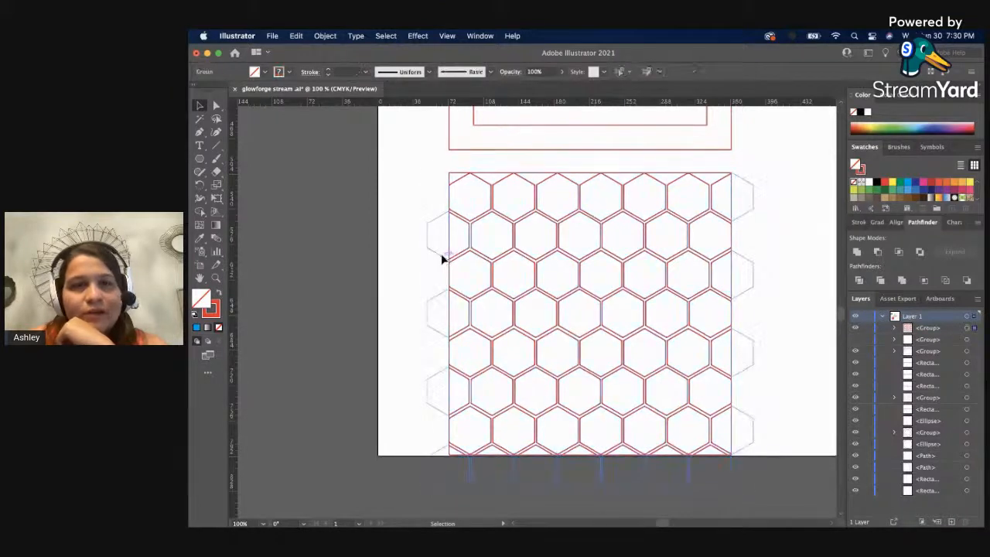
{"action": "right_click", "coordinate": [441, 259]}
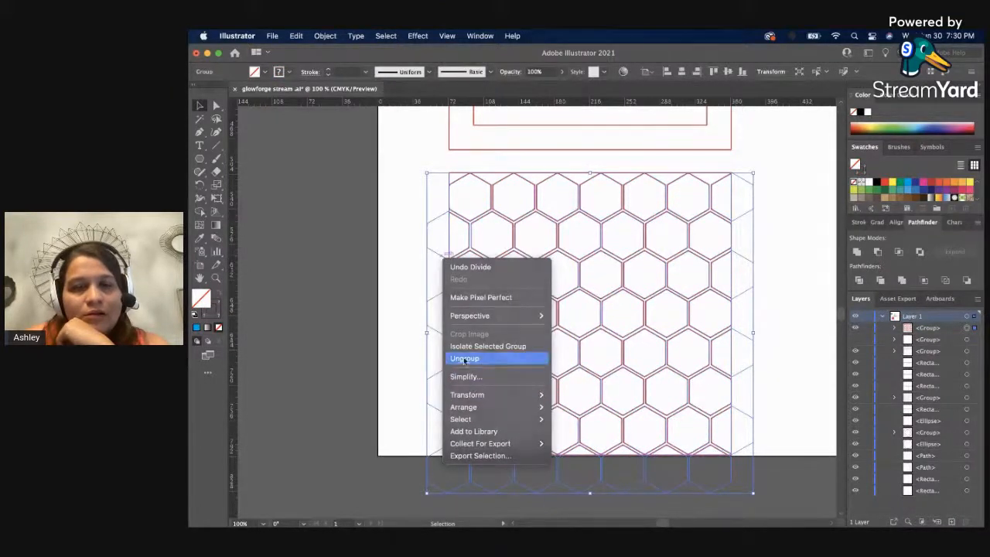
{"action": "left_click", "coordinate": [464, 358]}
{"action": "left_click", "coordinate": [392, 336]}
Delete the leftover blue hexagon pieces that extend past the left, bottom and right edges of the red square.
{"action": "left_click_drag", "start_coordinate": [415, 218], "coordinate": [436, 446]}
{"action": "key", "text": "Delete"}
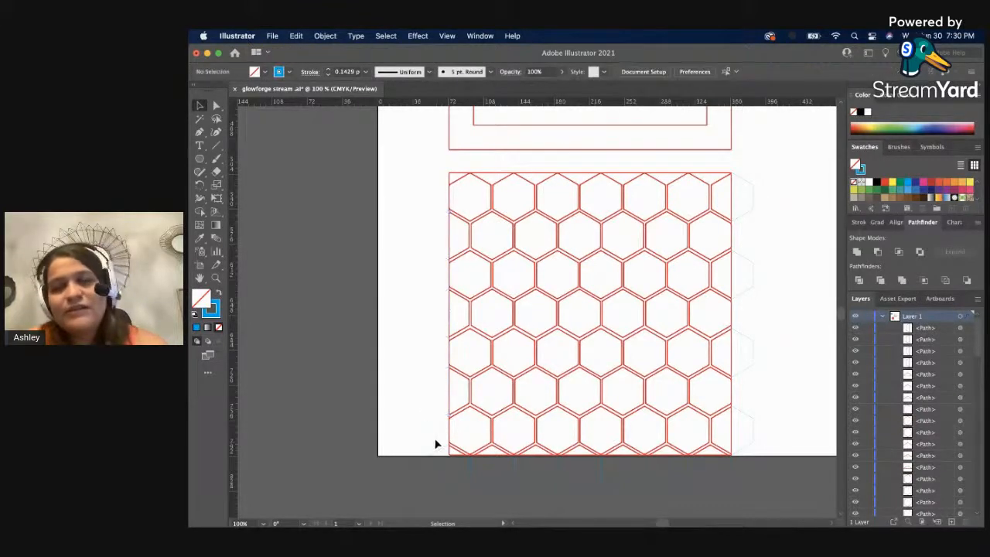
{"action": "left_click", "coordinate": [442, 486]}
{"action": "key", "text": "Delete"}
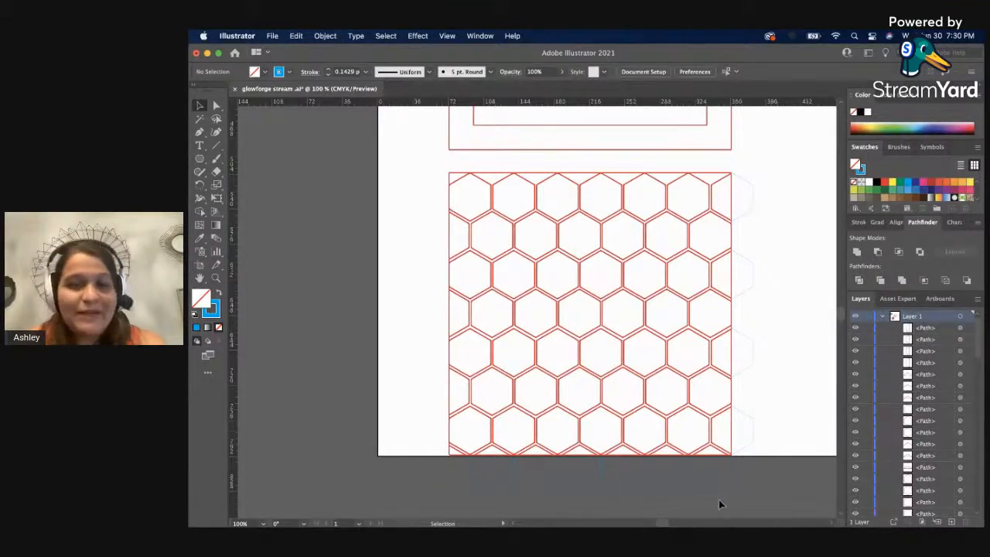
{"action": "left_click", "coordinate": [497, 484]}
{"action": "key", "text": "Delete"}
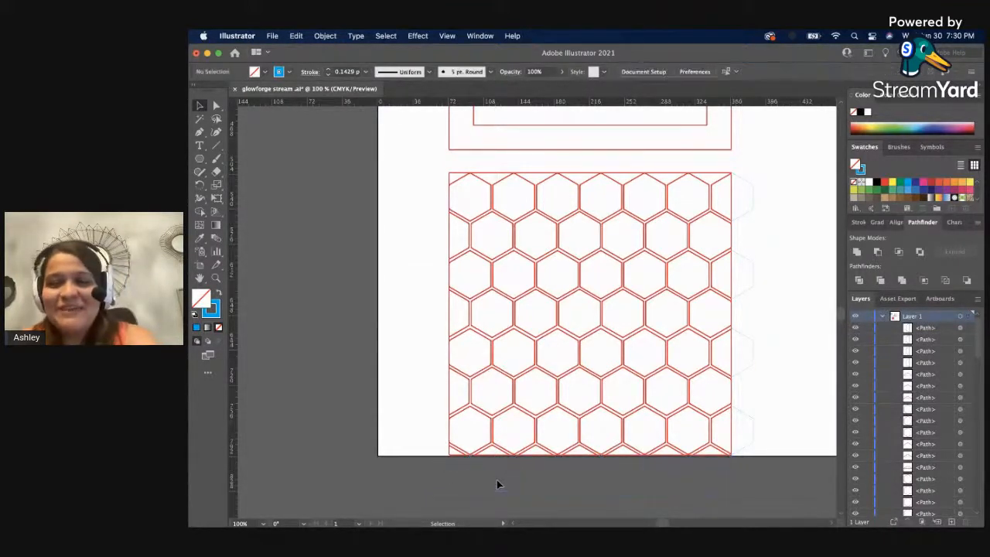
{"action": "left_click_drag", "start_coordinate": [766, 438], "coordinate": [747, 194]}
{"action": "key", "text": "Delete"}
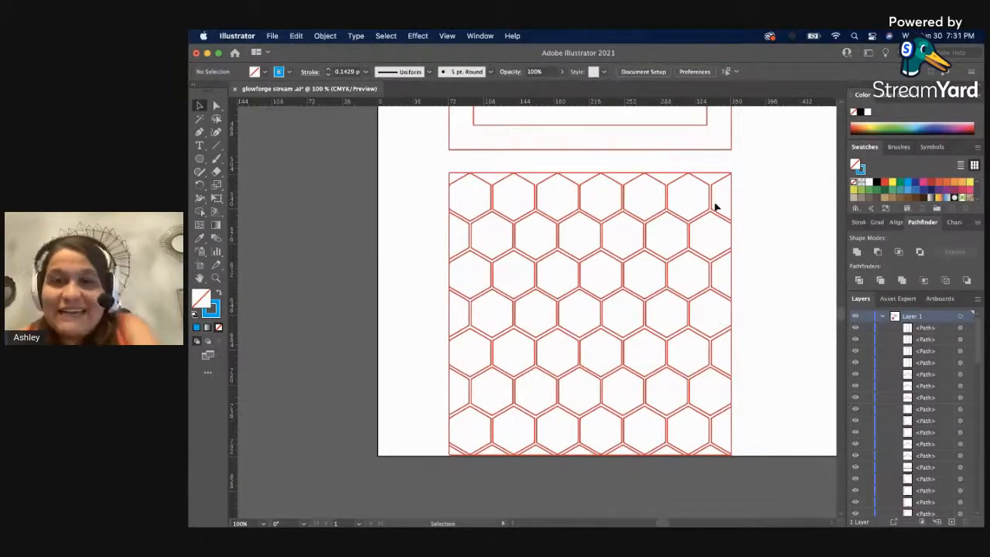
Try to pull the partial hexagon at the pattern's lower-right corner out of the square and delete it.
{"action": "left_click", "coordinate": [712, 176]}
{"action": "right_click", "coordinate": [712, 177]}
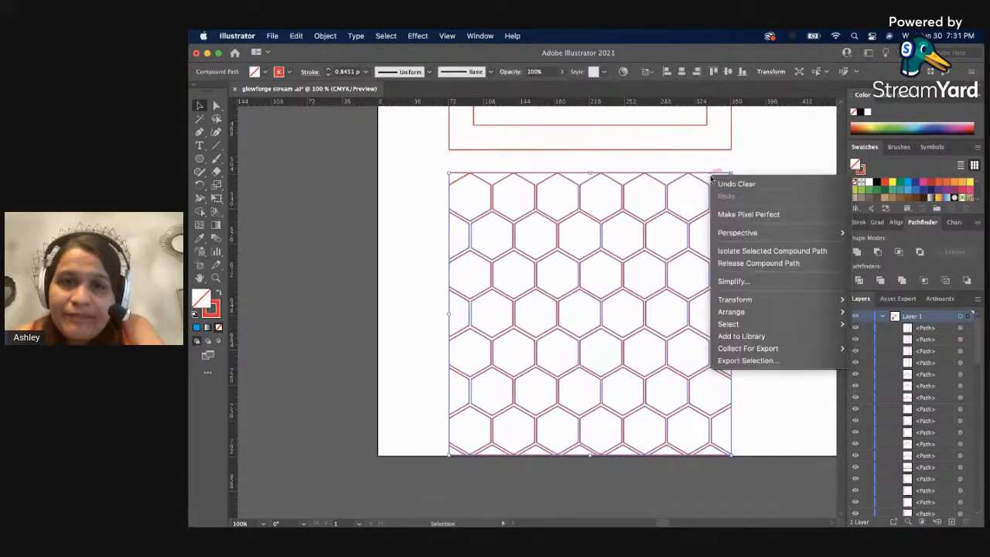
{"action": "left_click", "coordinate": [753, 449]}
{"action": "left_click", "coordinate": [786, 434]}
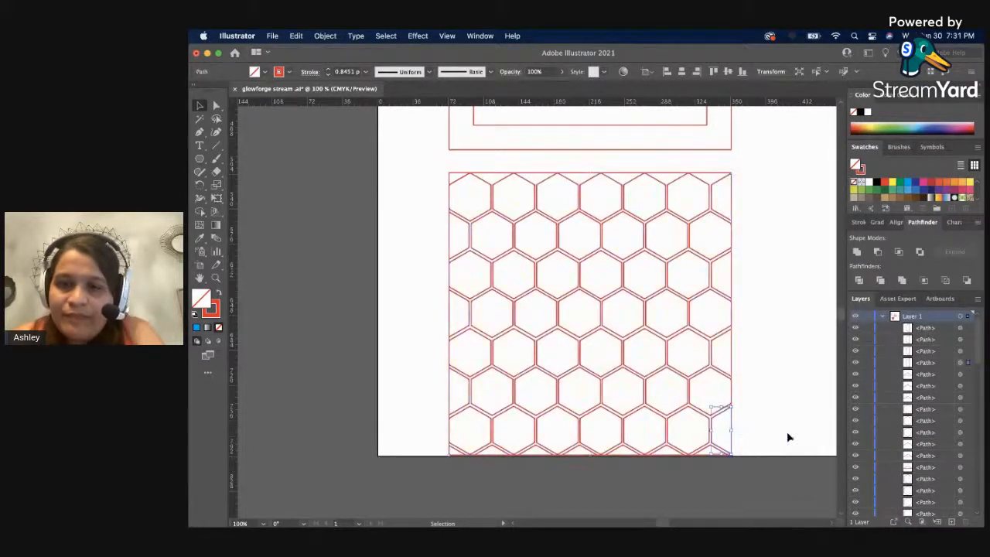
{"action": "left_click", "coordinate": [730, 429]}
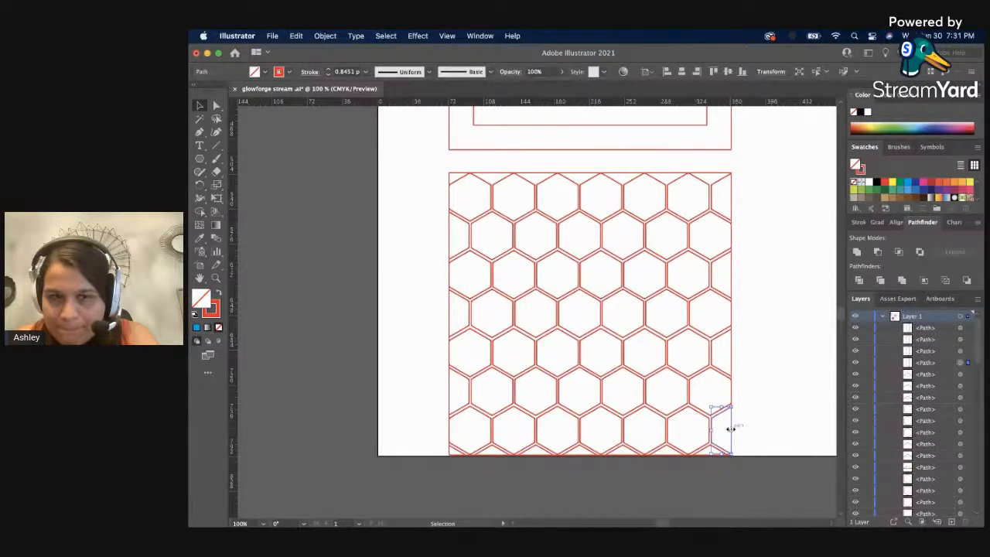
{"action": "left_click_drag", "start_coordinate": [729, 430], "coordinate": [793, 437]}
{"action": "key", "text": "Delete"}
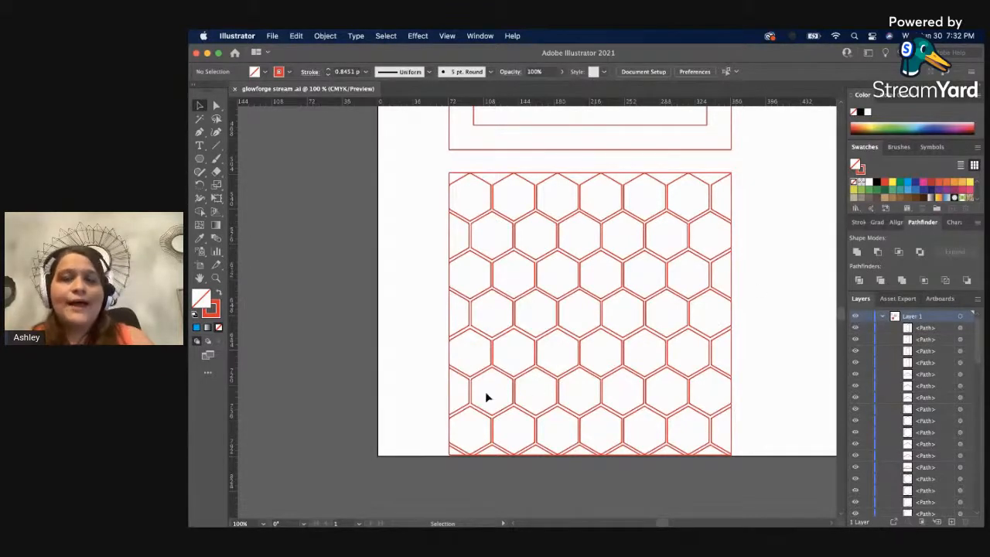
{"action": "key", "text": "z"}
{"action": "left_click", "coordinate": [528, 392]}
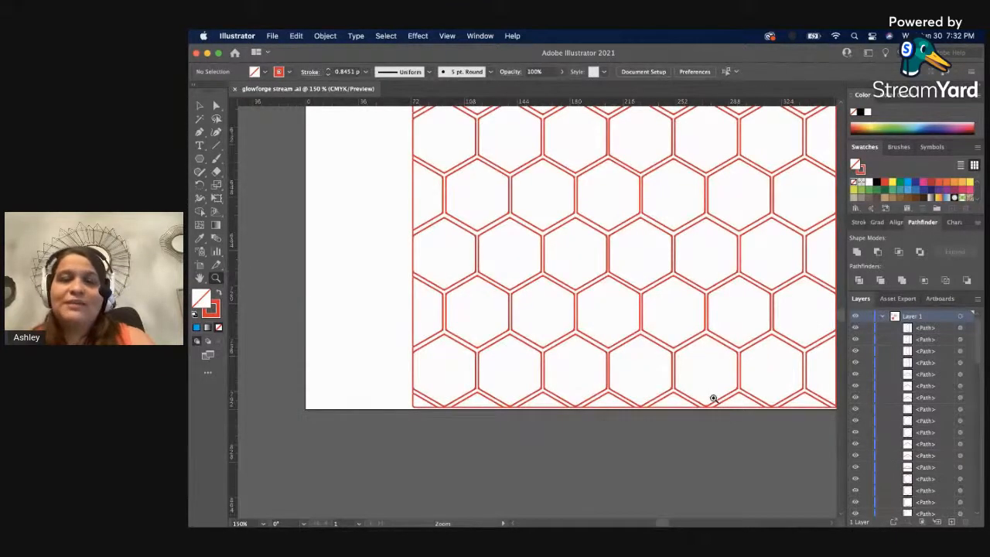
{"action": "left_click_drag", "start_coordinate": [712, 398], "coordinate": [641, 344]}
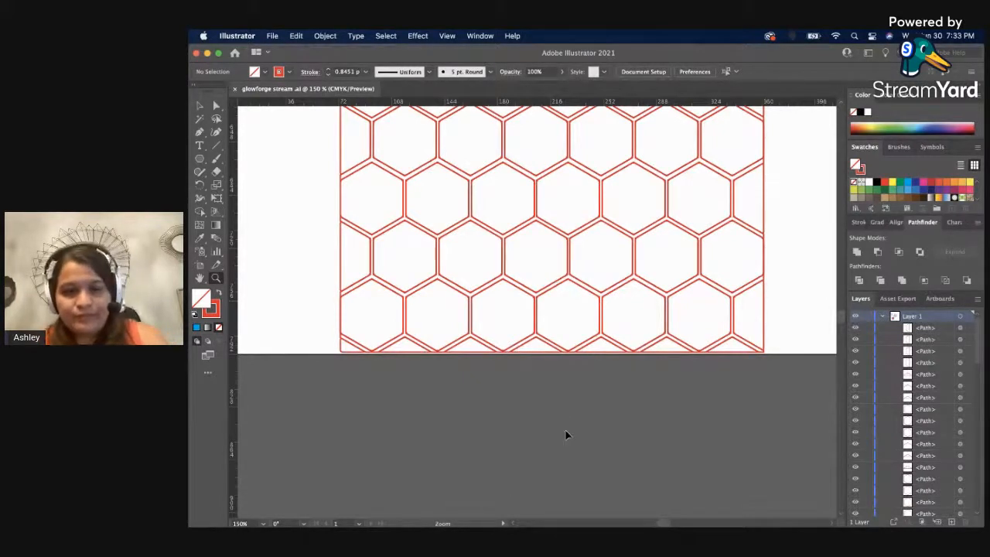
{"action": "key", "text": "v"}
{"action": "left_click", "coordinate": [531, 345]}
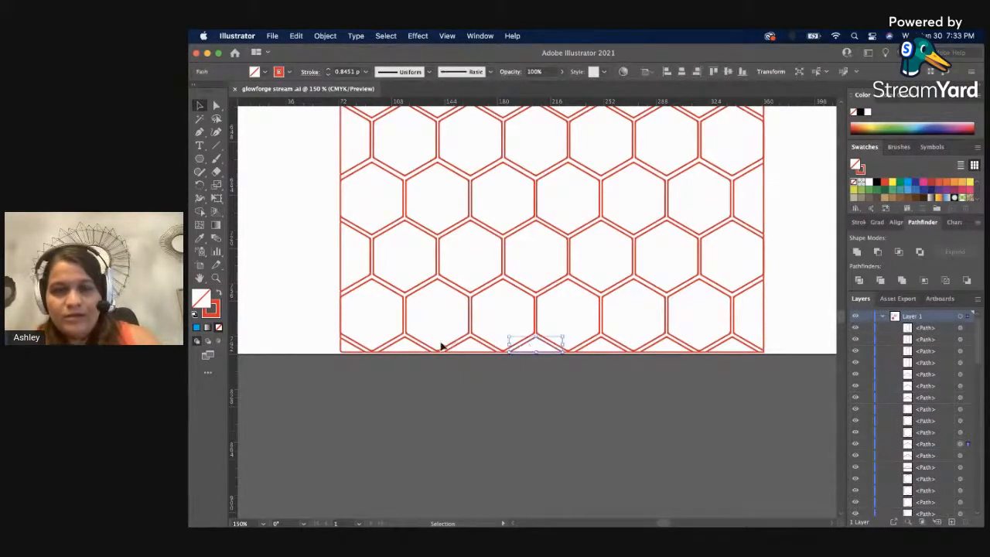
{"action": "left_click", "coordinate": [354, 347], "text": "shift"}
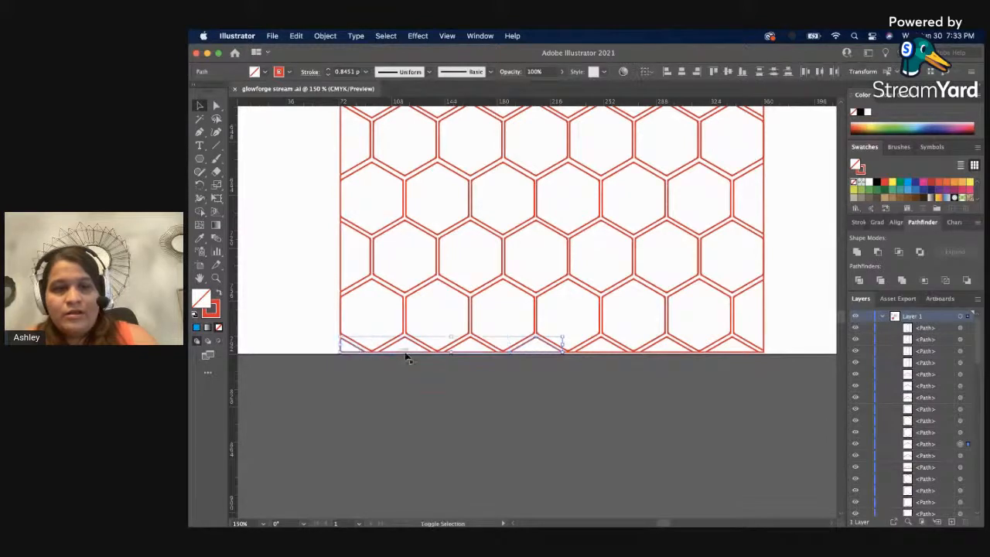
{"action": "left_click", "coordinate": [397, 402]}
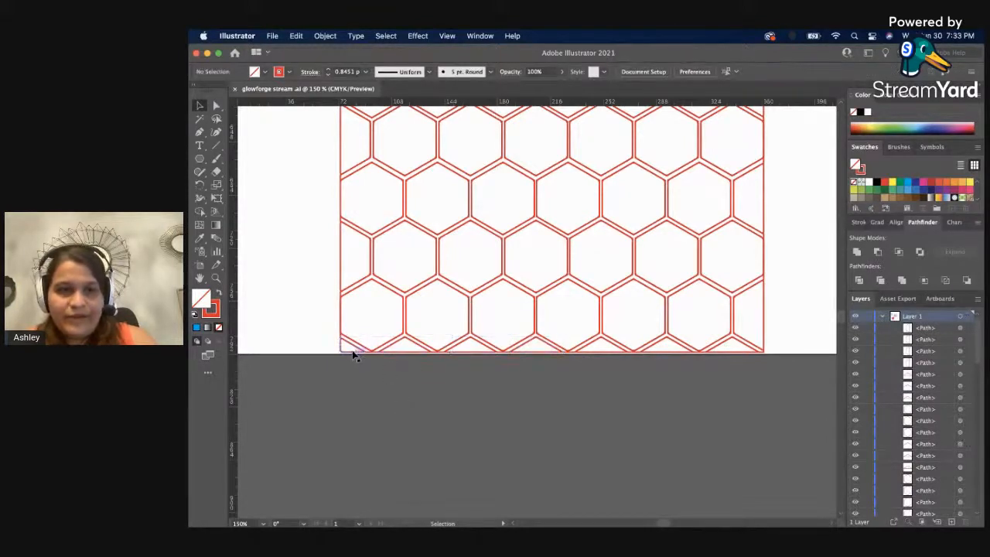
Group the seven small partial hexagons along the square's bottom edge and copy the group.
{"action": "left_click", "coordinate": [351, 349]}
{"action": "left_click", "coordinate": [416, 344], "text": "shift"}
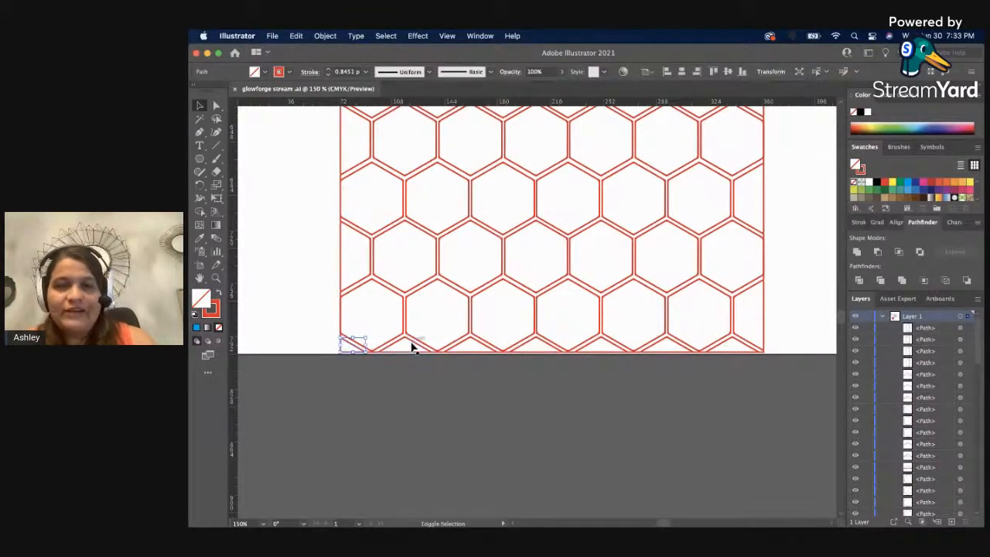
{"action": "left_click", "coordinate": [462, 347], "text": "shift"}
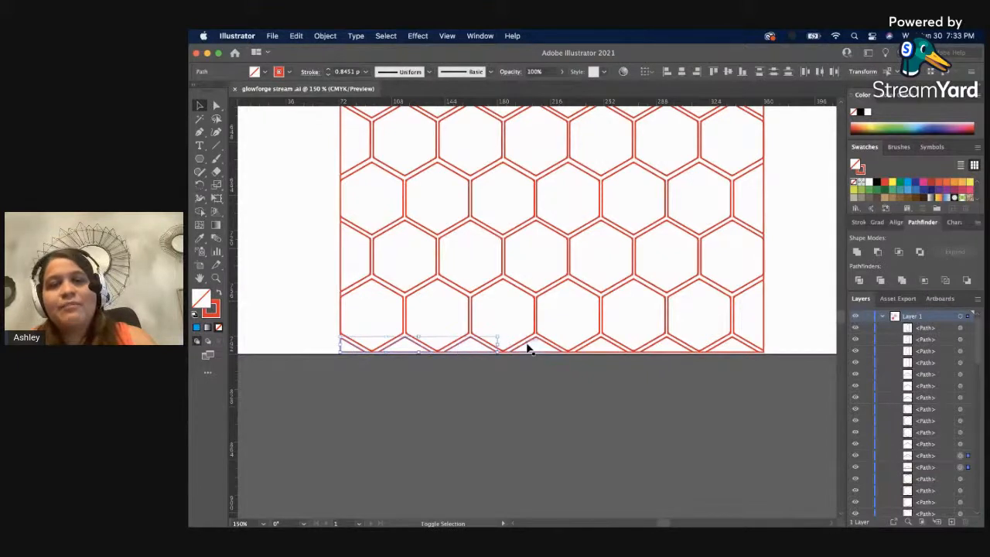
{"action": "left_click", "coordinate": [545, 346], "text": "shift"}
{"action": "left_click", "coordinate": [588, 346], "text": "shift"}
{"action": "left_click", "coordinate": [660, 348], "text": "shift"}
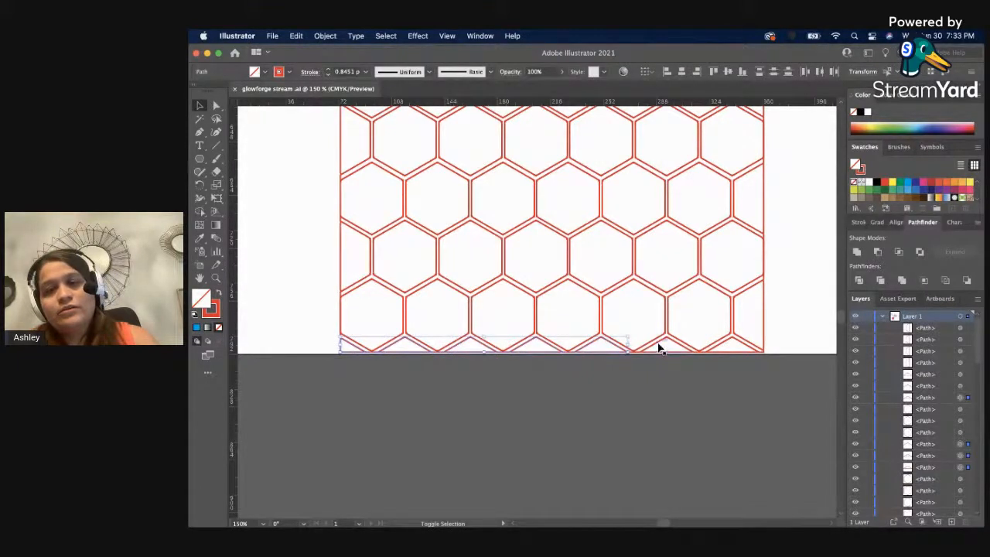
{"action": "left_click", "coordinate": [720, 347], "text": "shift"}
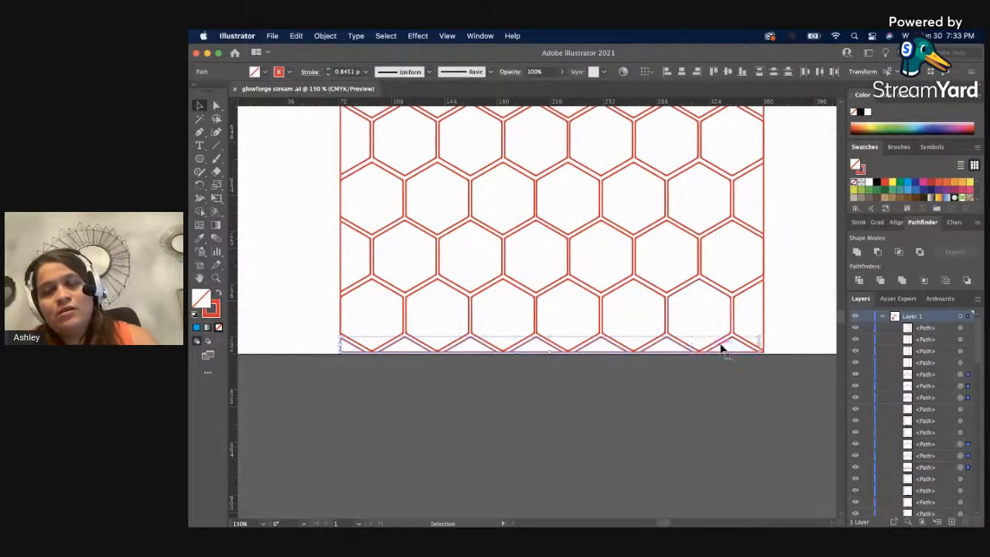
{"action": "key", "text": "super+g"}
{"action": "left_click", "coordinate": [296, 35]}
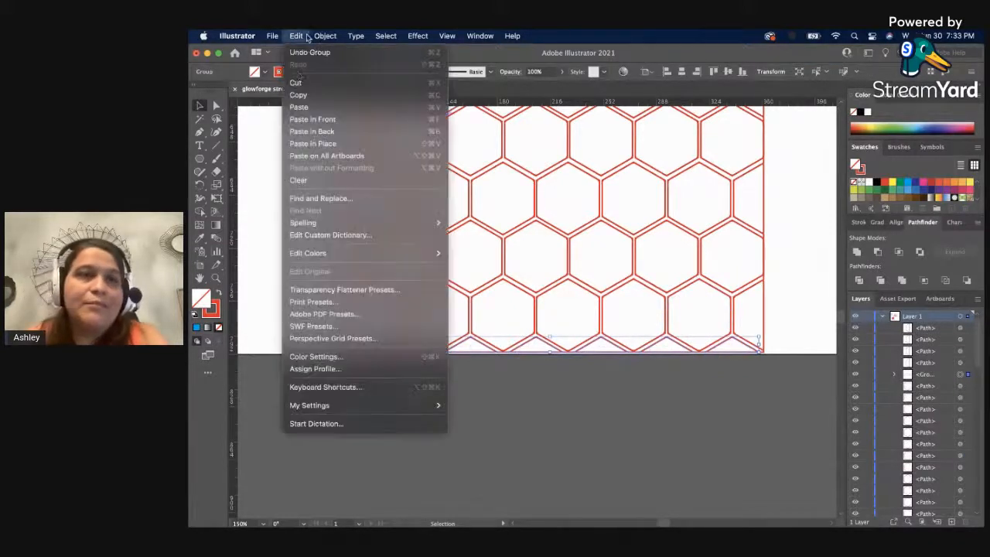
{"action": "left_click", "coordinate": [298, 96]}
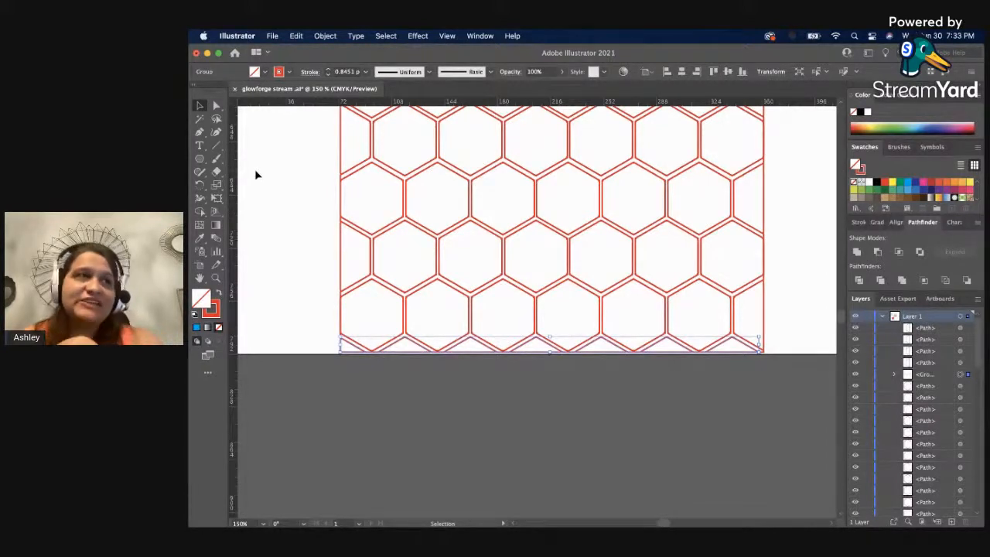
Select the group of partial hexagons along the square's bottom edge and toggle its visibility to check the pieces.
{"action": "scroll", "coordinate": [258, 178], "scroll_direction": "up", "scroll_amount": 3}
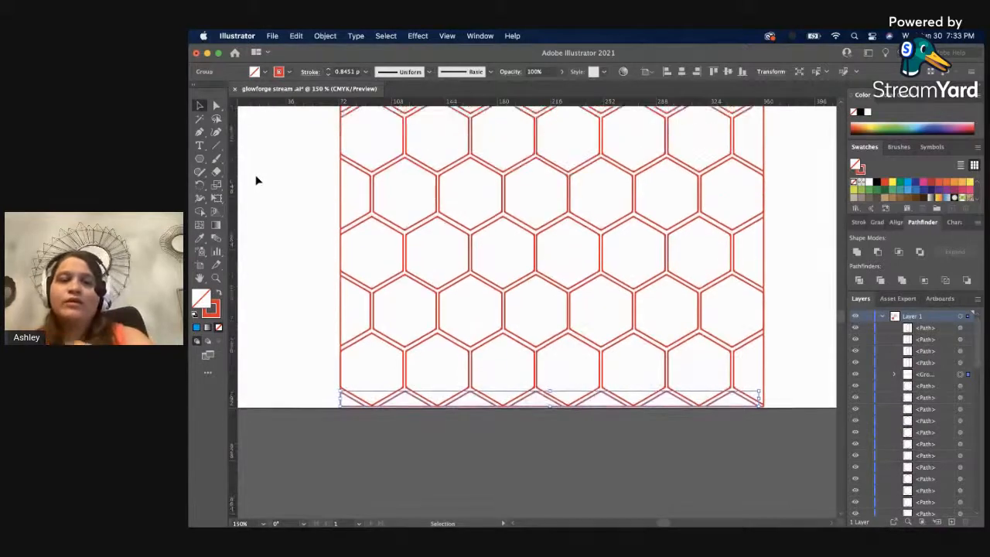
{"action": "scroll", "coordinate": [258, 178], "scroll_direction": "up", "scroll_amount": 2}
{"action": "scroll", "coordinate": [258, 178], "scroll_direction": "down", "scroll_amount": 5}
{"action": "key", "text": "z"}
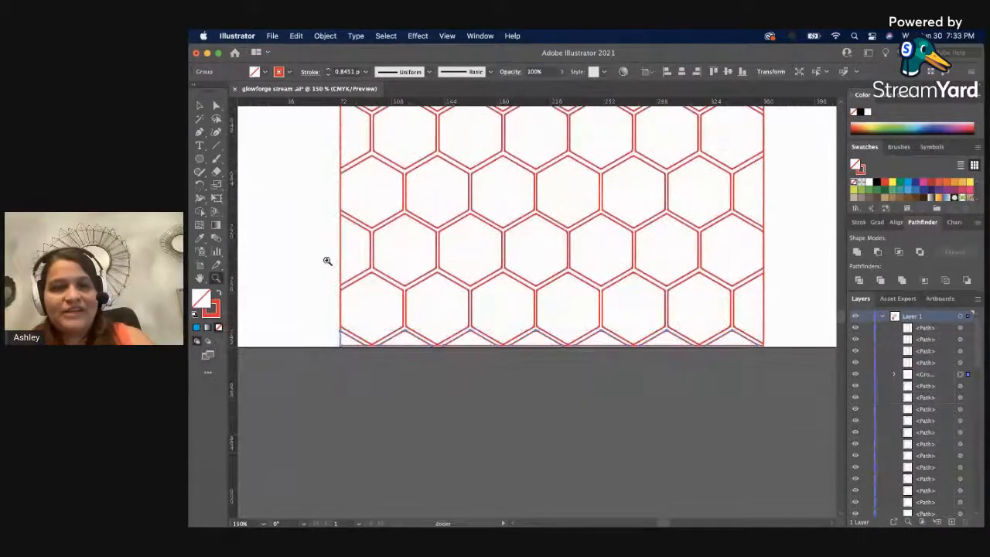
{"action": "left_click", "coordinate": [328, 256], "text": "alt"}
{"action": "left_click_drag", "start_coordinate": [629, 277], "coordinate": [527, 348]}
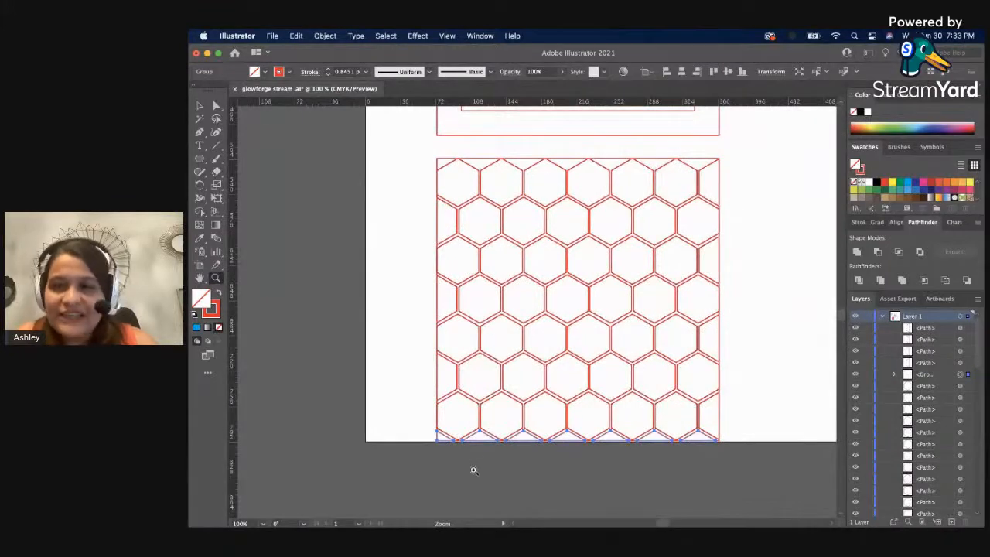
{"action": "left_click_drag", "start_coordinate": [476, 469], "coordinate": [479, 469]}
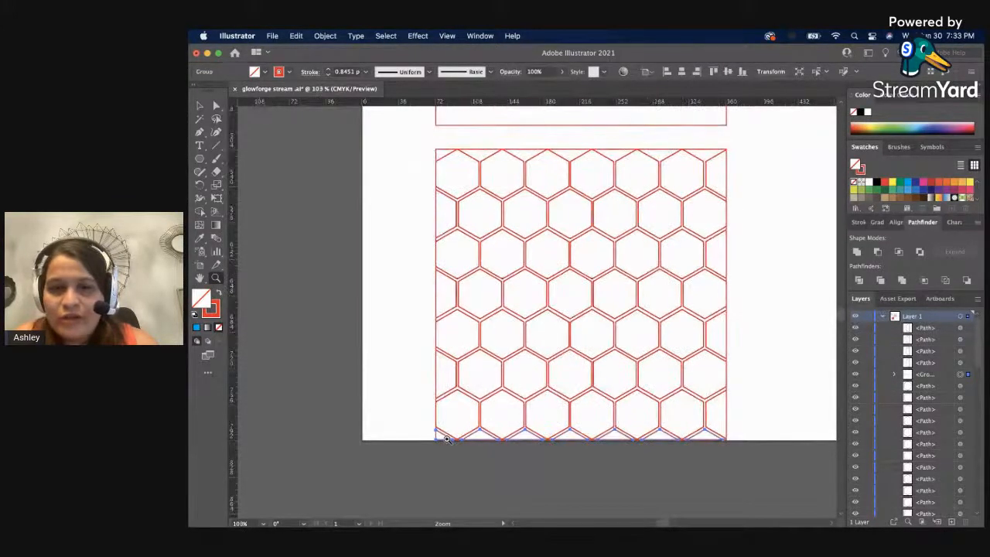
{"action": "key", "text": "v"}
{"action": "left_click", "coordinate": [442, 452]}
{"action": "left_click", "coordinate": [445, 438]}
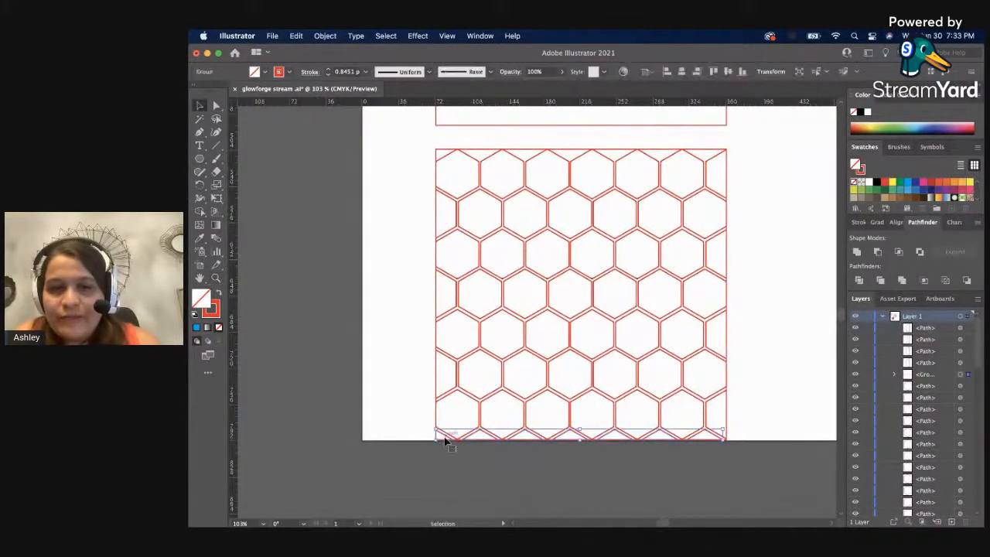
{"action": "left_click", "coordinate": [855, 375]}
{"action": "left_click", "coordinate": [856, 377]}
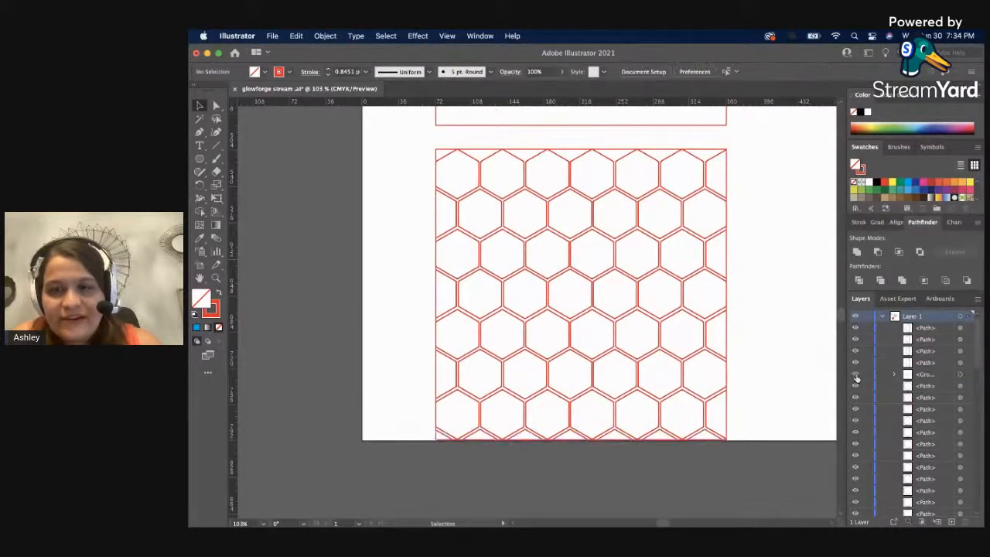
Toggle the visibility of the partial-hexagon group along the square's bottom edge to examine which shapes lie there, leaving the group hidden.
{"action": "left_click", "coordinate": [856, 377]}
{"action": "left_click", "coordinate": [856, 376]}
{"action": "left_click", "coordinate": [856, 377]}
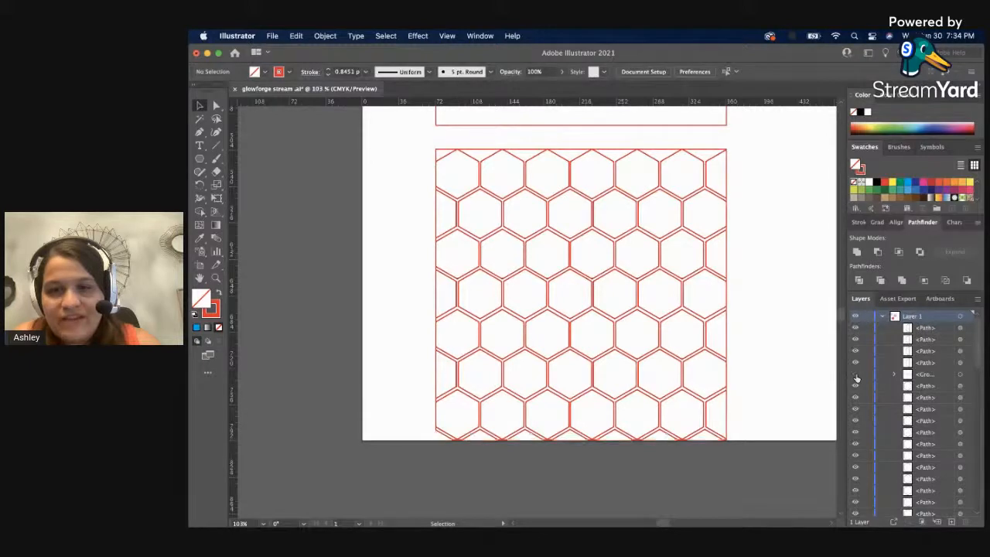
{"action": "left_click", "coordinate": [856, 376]}
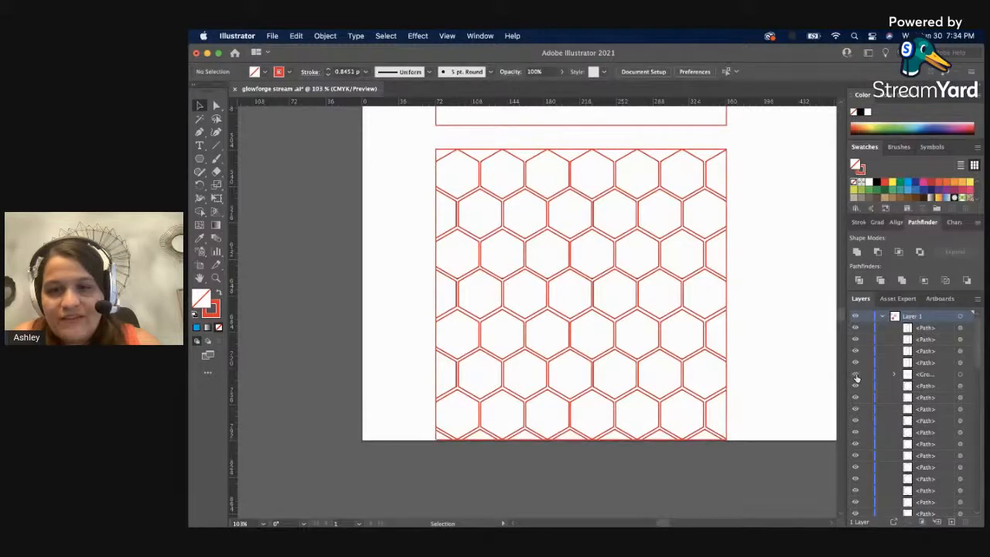
{"action": "left_click", "coordinate": [699, 435]}
{"action": "left_click", "coordinate": [856, 376]}
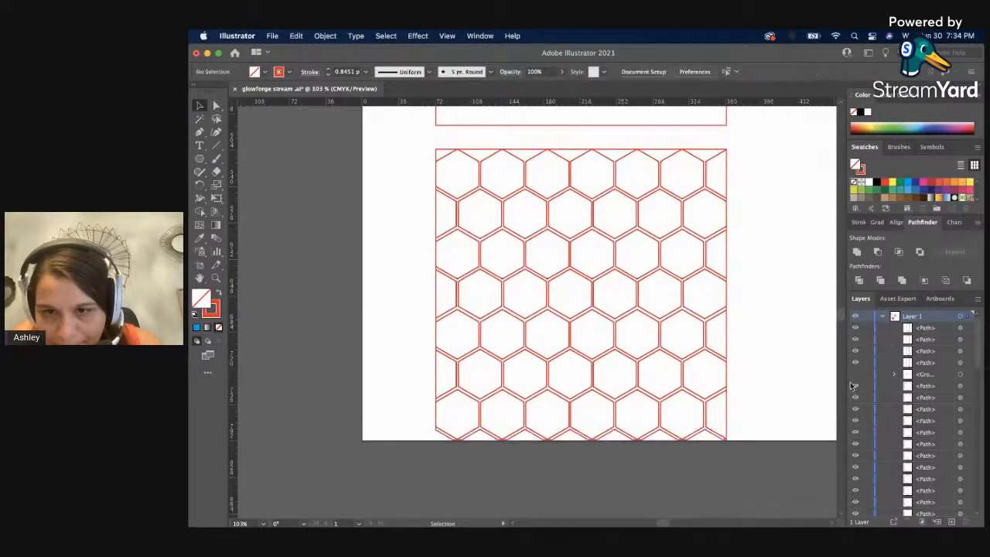
{"action": "left_click", "coordinate": [699, 436]}
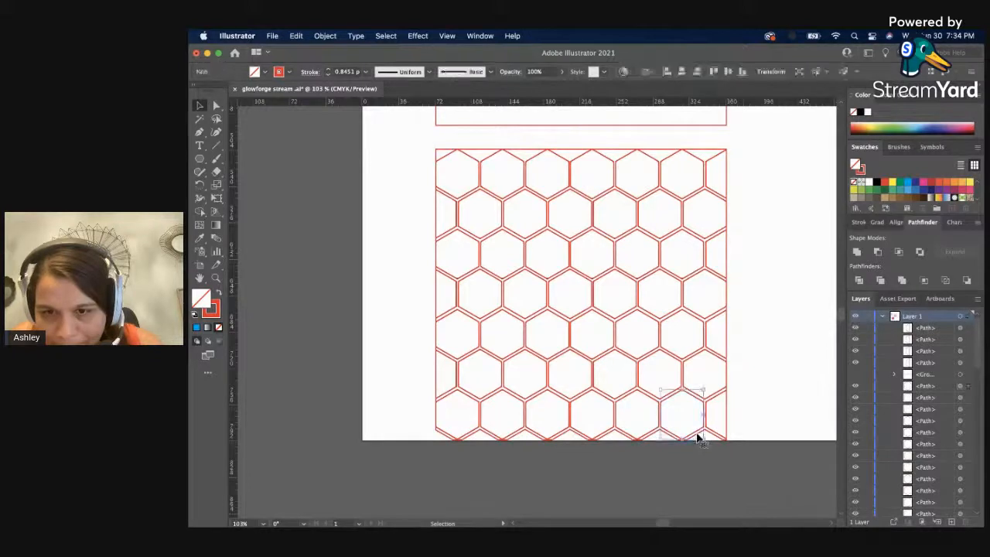
{"action": "left_click", "coordinate": [787, 434]}
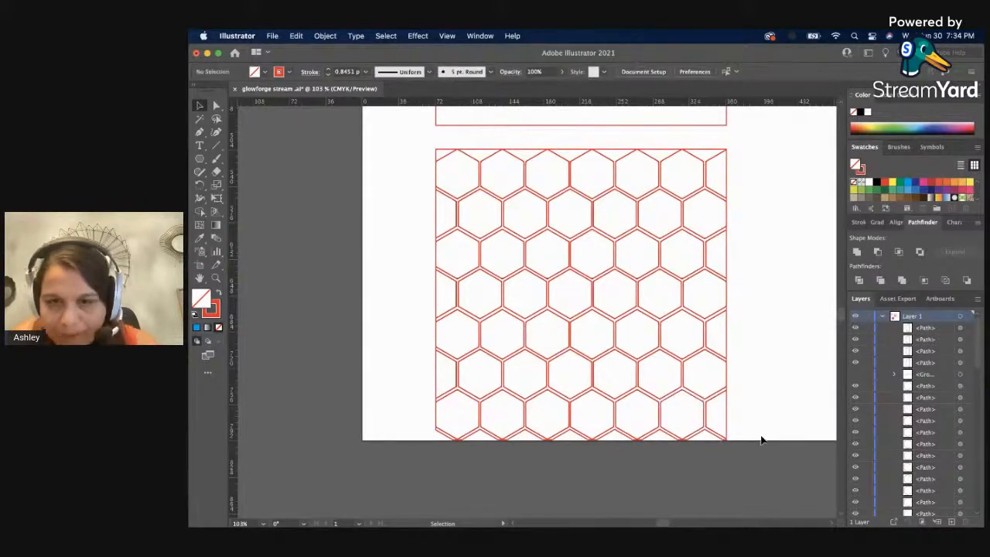
Examine the outline and anchor points of the hexagon pattern at the square's lower-right corner at close range.
{"action": "key", "text": "z"}
{"action": "left_click", "coordinate": [695, 441]}
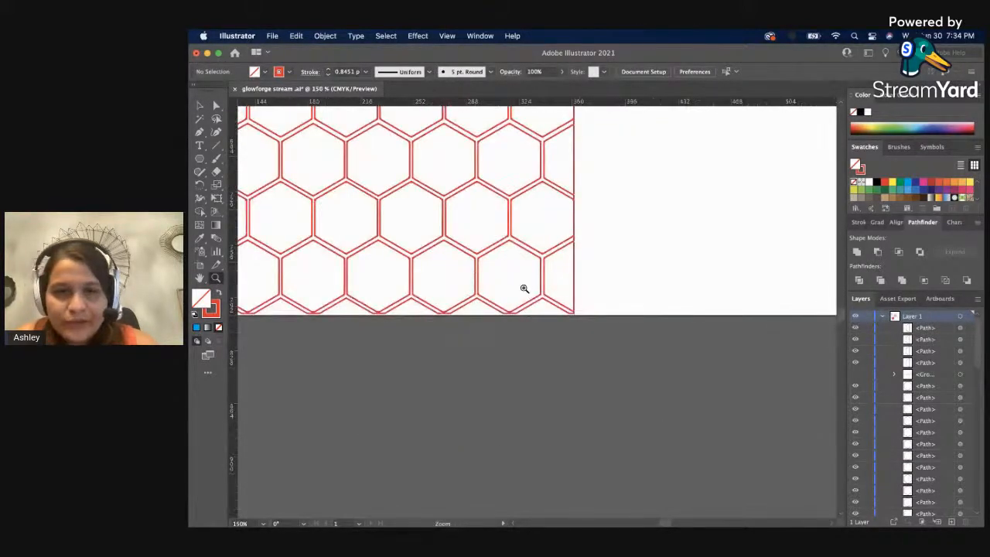
{"action": "left_click", "coordinate": [555, 346]}
{"action": "left_click", "coordinate": [555, 348]}
{"action": "left_click", "coordinate": [513, 290]}
{"action": "left_click", "coordinate": [533, 303]}
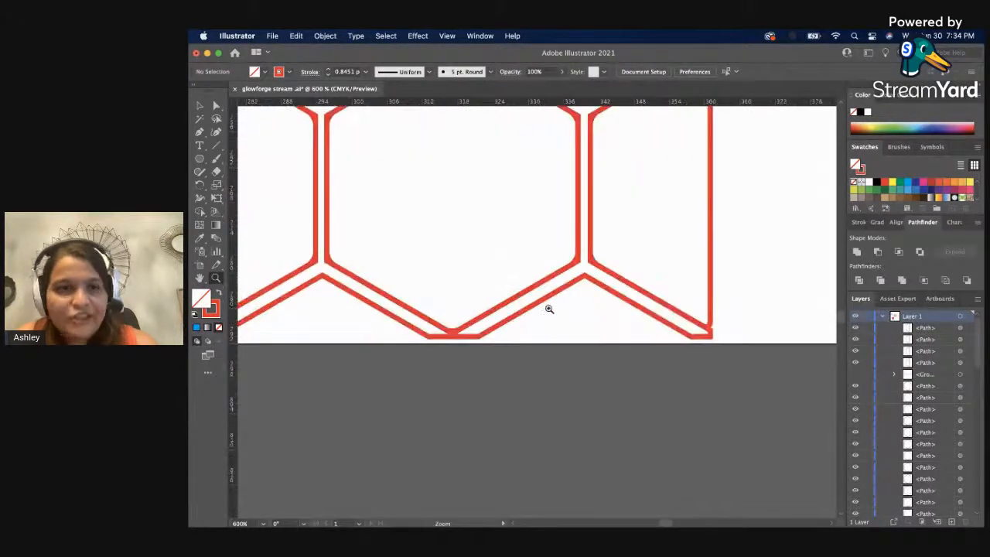
{"action": "key", "text": "v"}
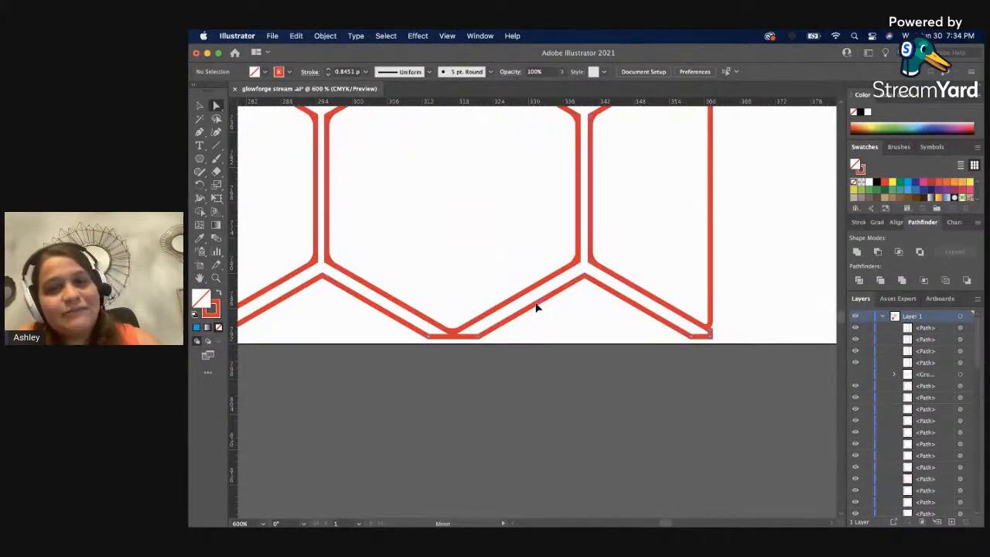
{"action": "key", "text": "a"}
{"action": "left_click", "coordinate": [537, 307]}
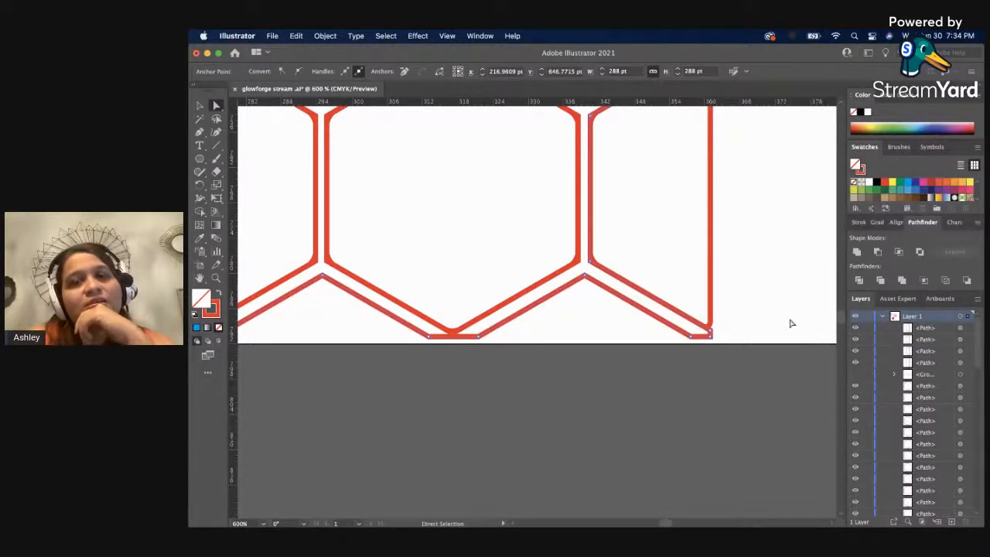
{"action": "scroll", "coordinate": [790, 323], "scroll_direction": "up", "scroll_amount": 5}
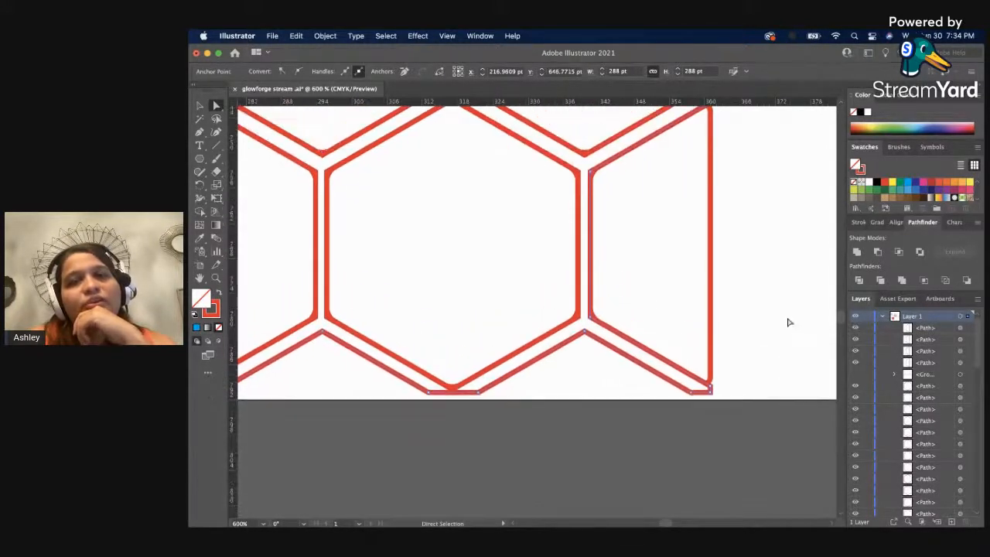
{"action": "scroll", "coordinate": [788, 322], "scroll_direction": "down", "scroll_amount": 1}
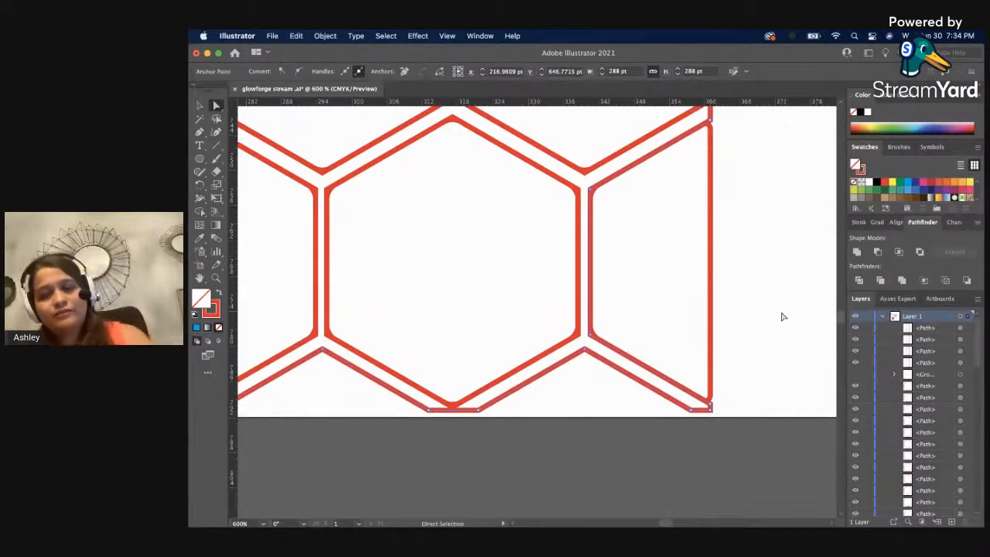
{"action": "key", "text": "v"}
{"action": "left_click", "coordinate": [779, 327]}
Unhide the group of partial hexagons along the square's bottom edge.
{"action": "key", "text": "z"}
{"action": "left_click", "coordinate": [402, 381], "text": "alt"}
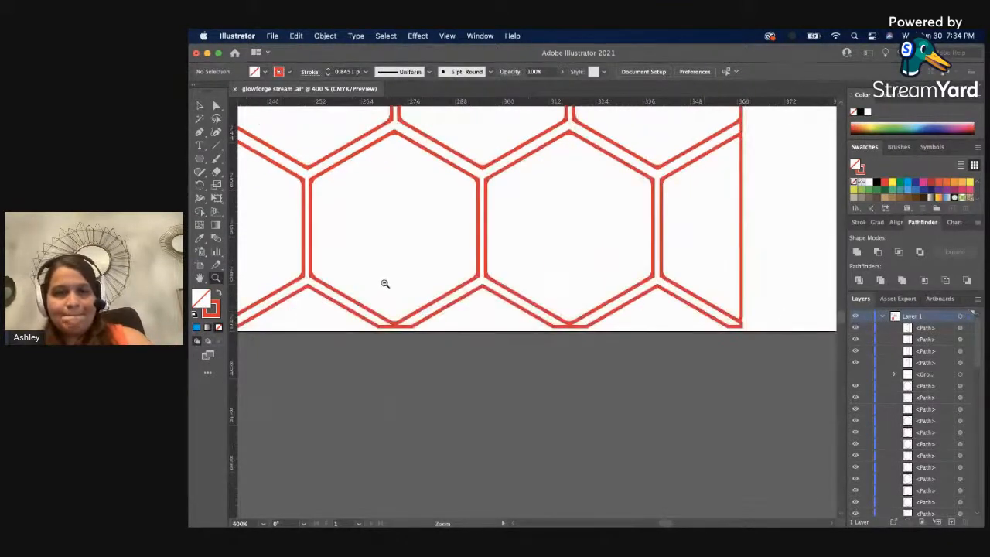
{"action": "left_click", "coordinate": [384, 284], "text": "alt"}
{"action": "left_click", "coordinate": [391, 270], "text": "alt"}
{"action": "left_click", "coordinate": [392, 272], "text": "alt"}
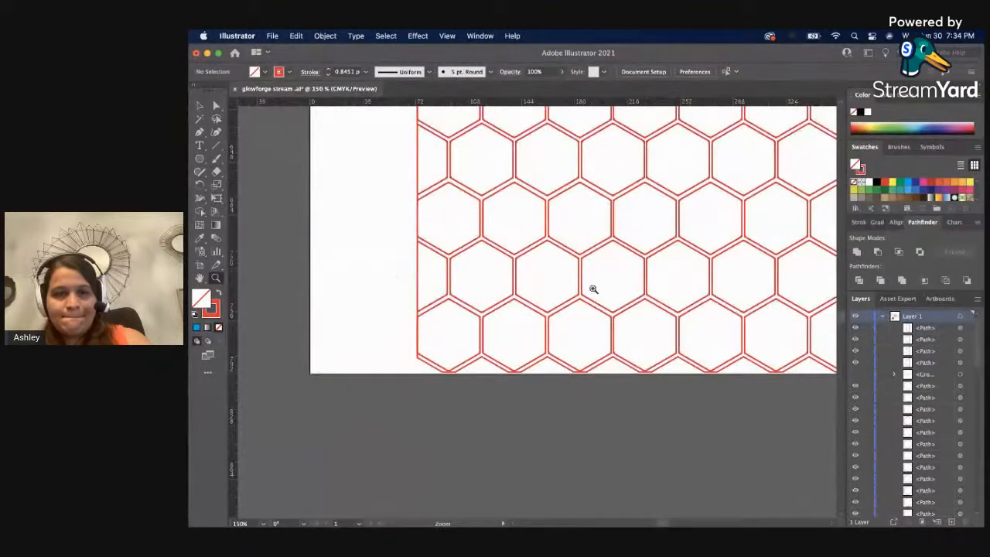
{"action": "left_click", "coordinate": [593, 288], "text": "alt"}
{"action": "scroll", "coordinate": [593, 288], "scroll_direction": "up", "scroll_amount": 5}
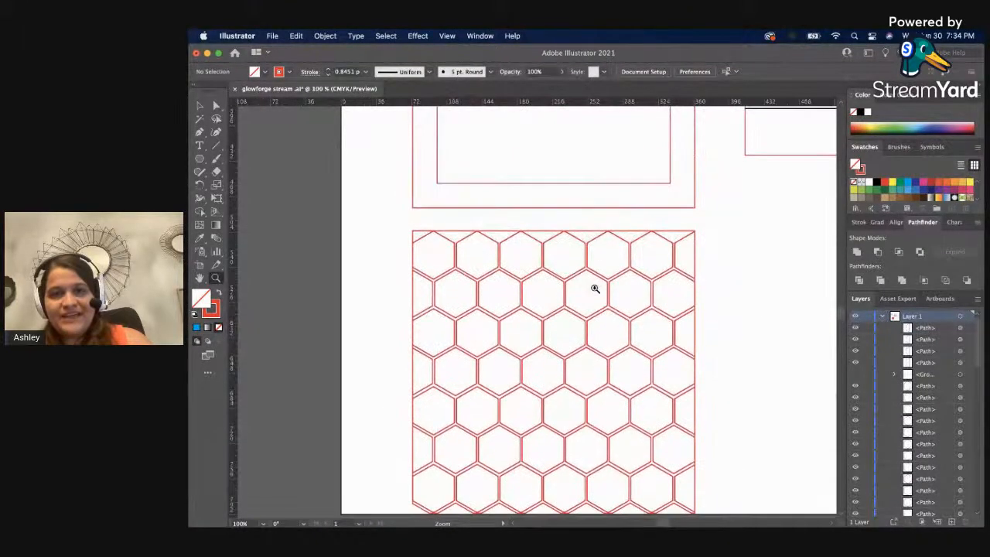
{"action": "scroll", "coordinate": [594, 288], "scroll_direction": "down", "scroll_amount": 3}
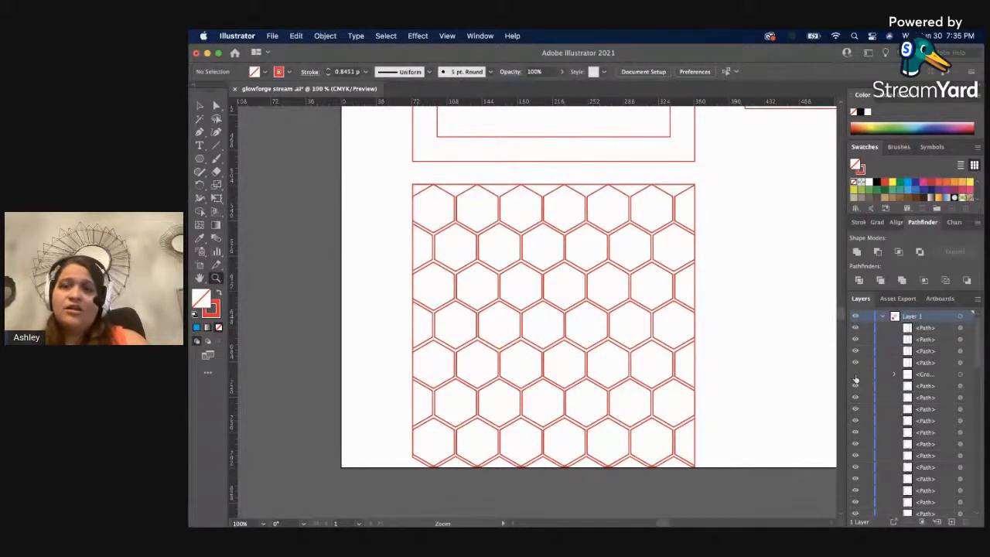
{"action": "left_click", "coordinate": [855, 375]}
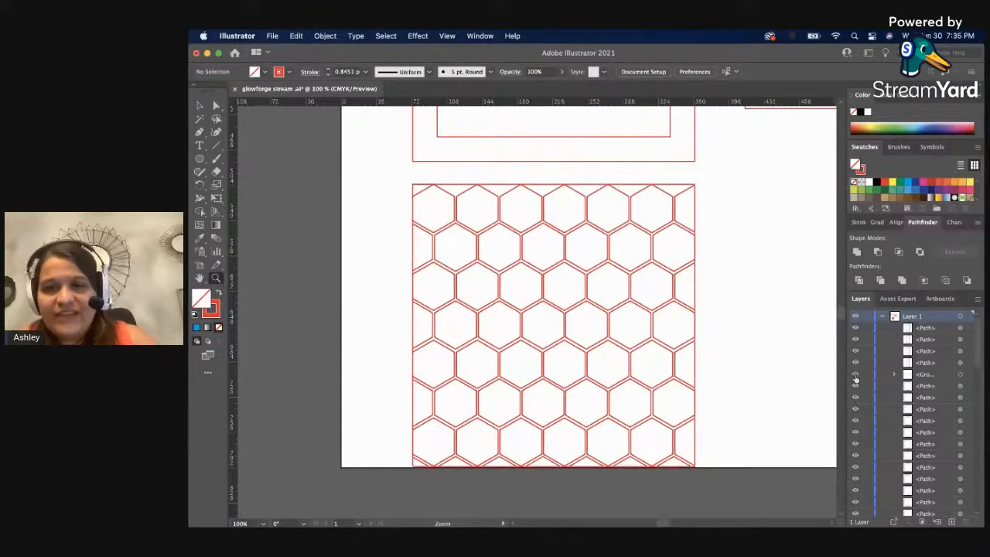
Select the group of partial hexagons on the bottom edge and move it up onto the square's top edge.
{"action": "left_click", "coordinate": [959, 375]}
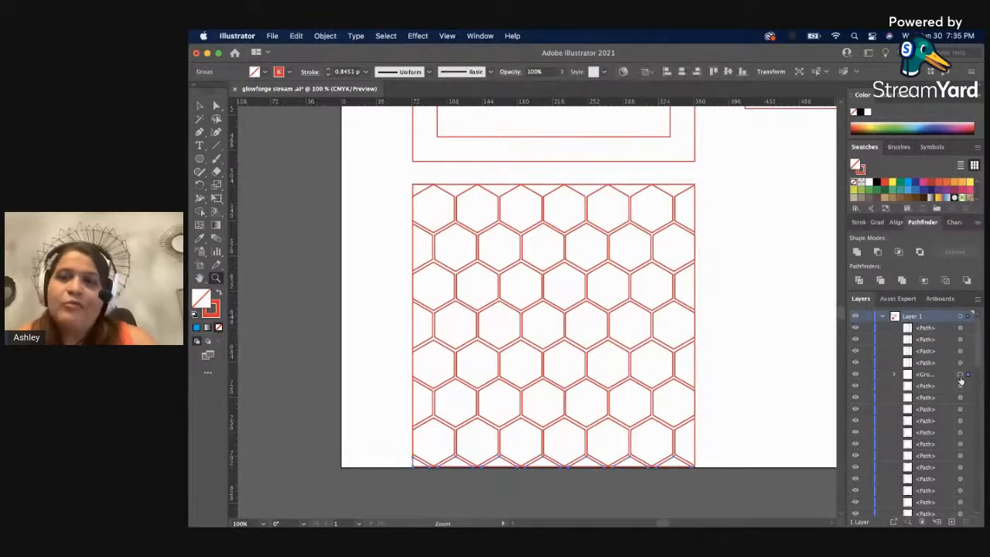
{"action": "left_click", "coordinate": [944, 378]}
{"action": "key", "text": "v"}
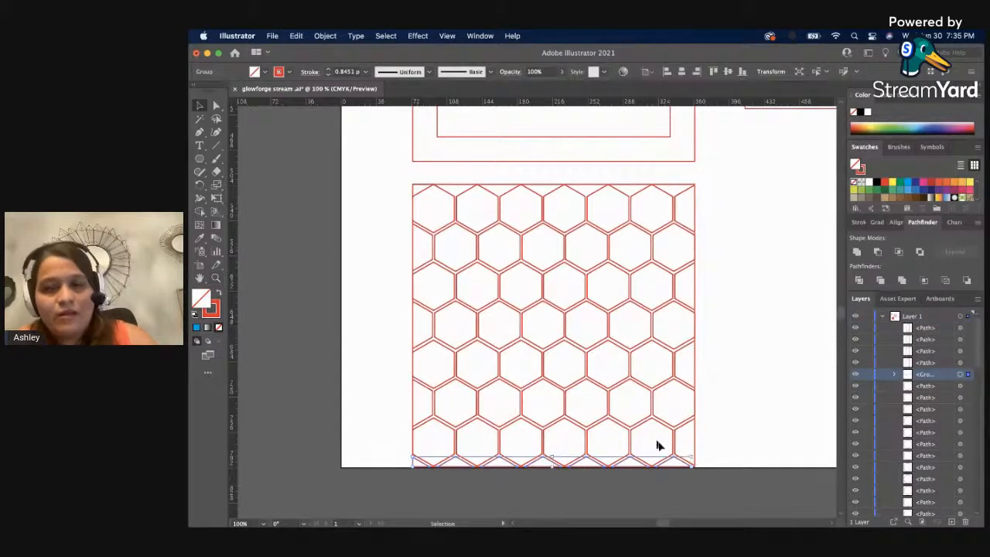
{"action": "left_click_drag", "start_coordinate": [690, 453], "coordinate": [330, 405]}
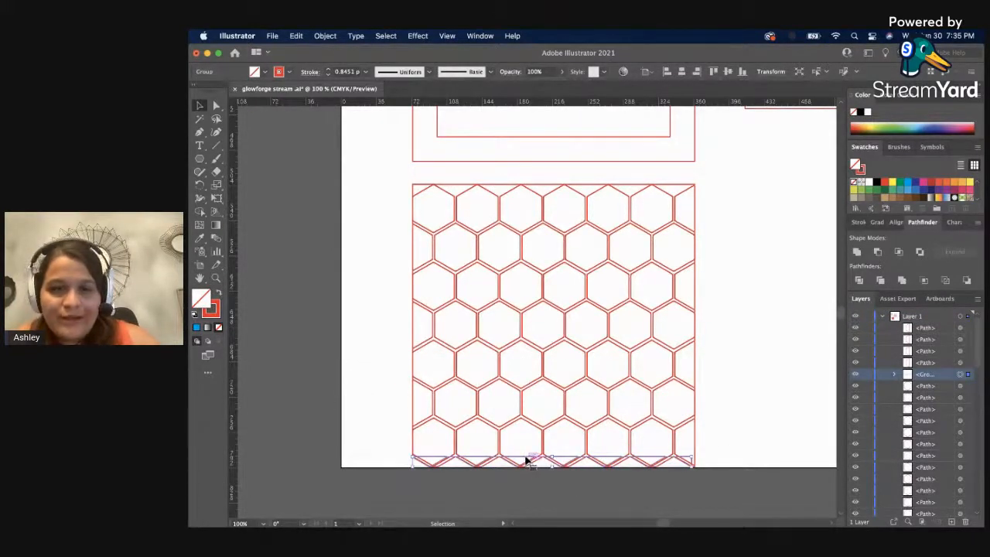
{"action": "left_click_drag", "start_coordinate": [527, 460], "coordinate": [541, 188]}
Reflect the moved group of partial hexagons across the vertical axis and deselect it.
{"action": "right_click", "coordinate": [541, 187]}
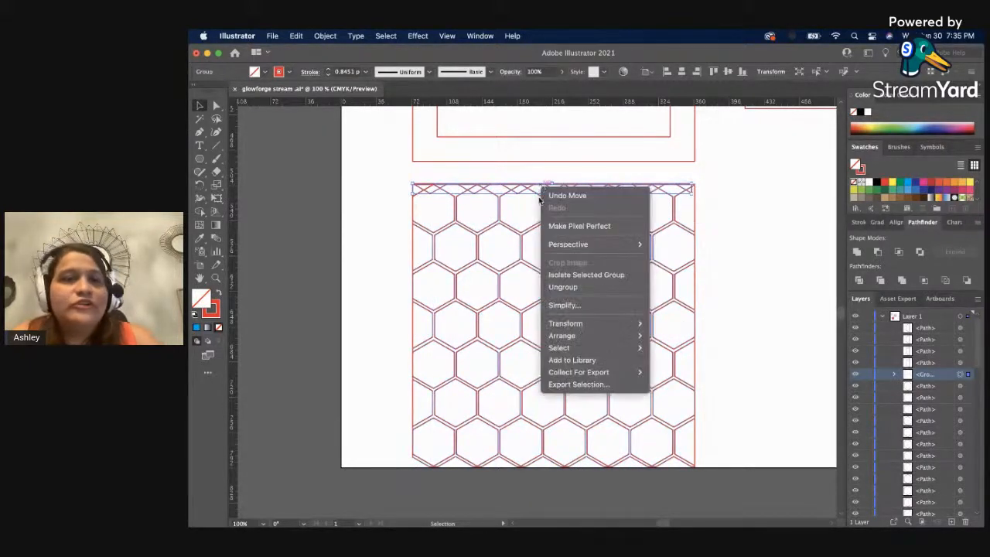
{"action": "mouse_move", "coordinate": [611, 335]}
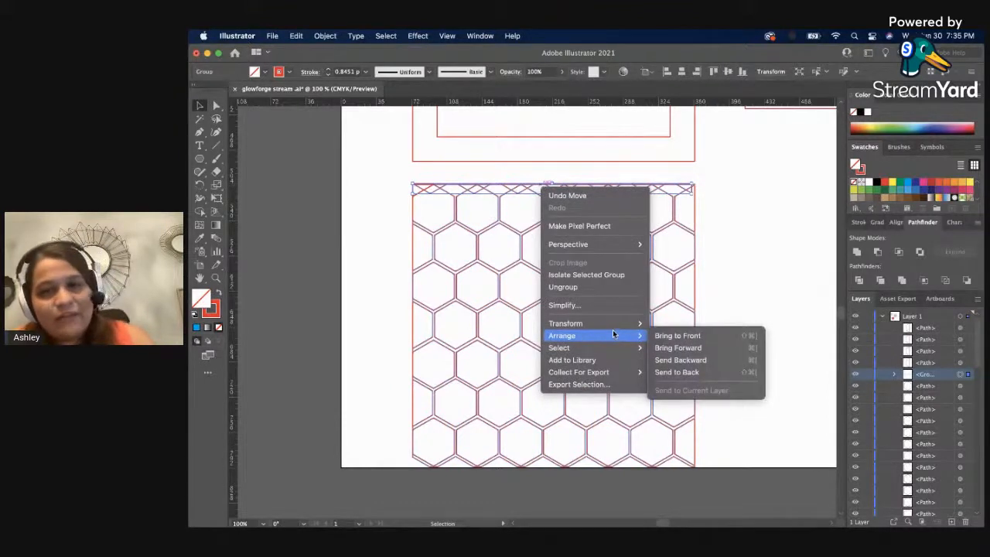
{"action": "left_click", "coordinate": [674, 366]}
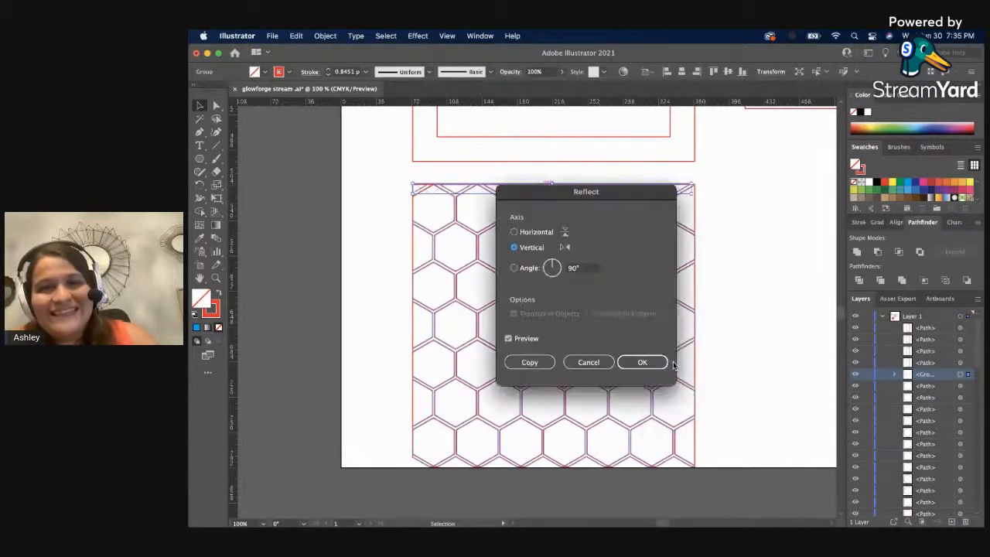
{"action": "left_click", "coordinate": [639, 361]}
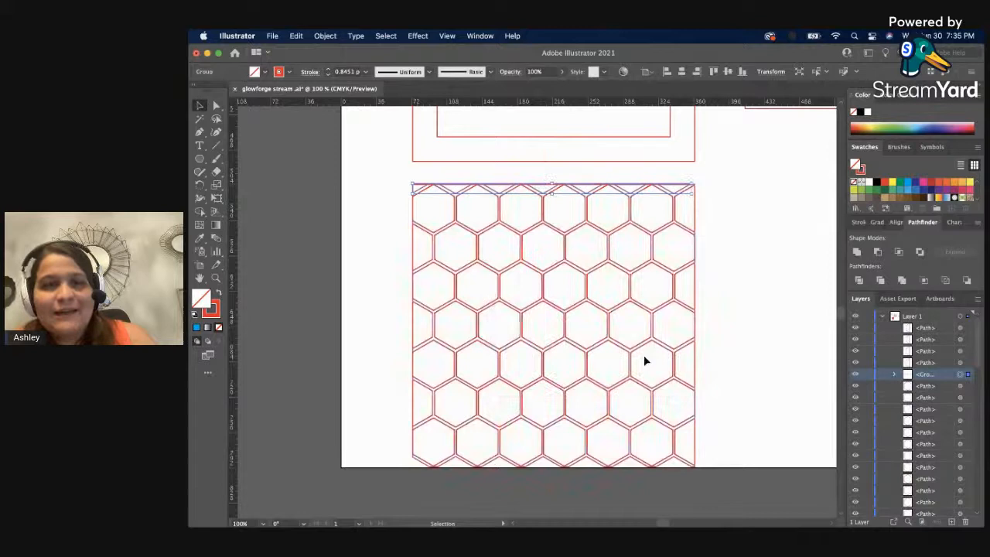
{"action": "left_click", "coordinate": [787, 339]}
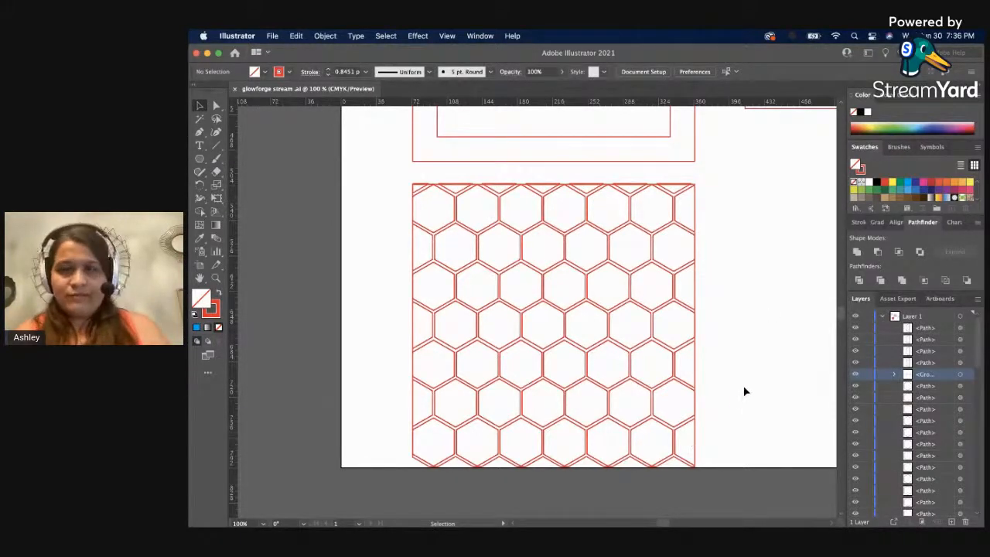
Group the frame's outer and inner red rectangles and move the frame slightly up and to the left, away from the hexagon square.
{"action": "key", "text": "z"}
{"action": "left_click", "coordinate": [738, 340], "text": "alt"}
{"action": "scroll", "coordinate": [664, 343], "scroll_direction": "up", "scroll_amount": 2}
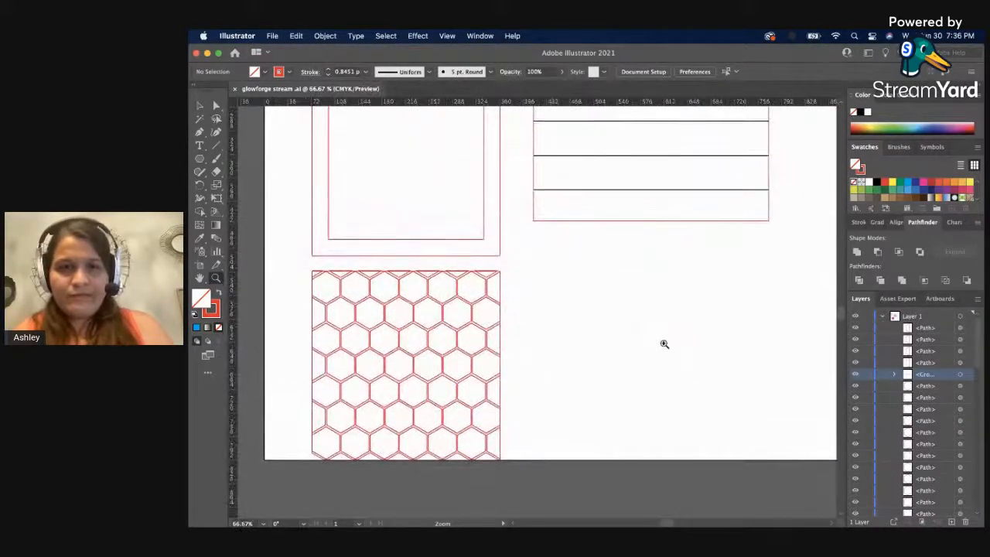
{"action": "key", "text": "v"}
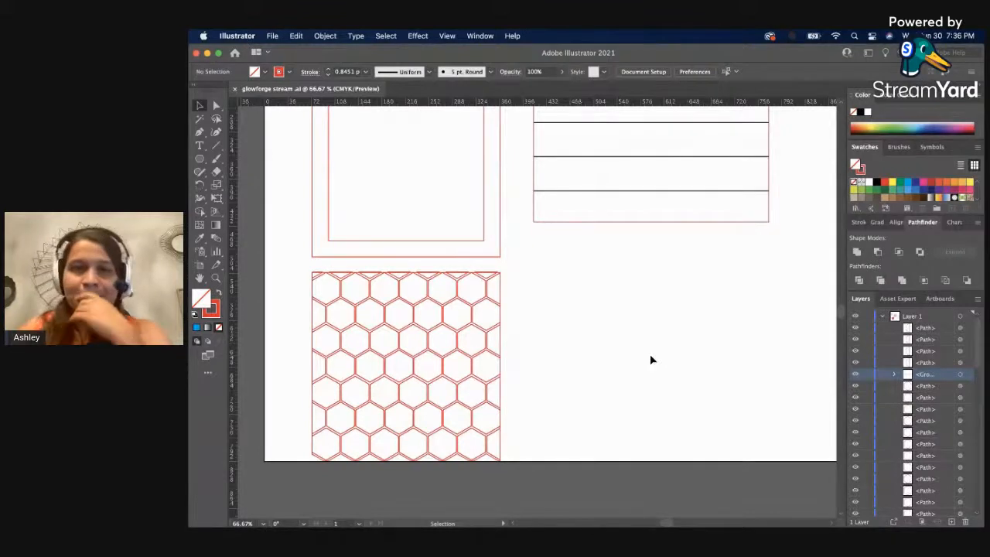
{"action": "scroll", "coordinate": [519, 238], "scroll_direction": "down", "scroll_amount": 1}
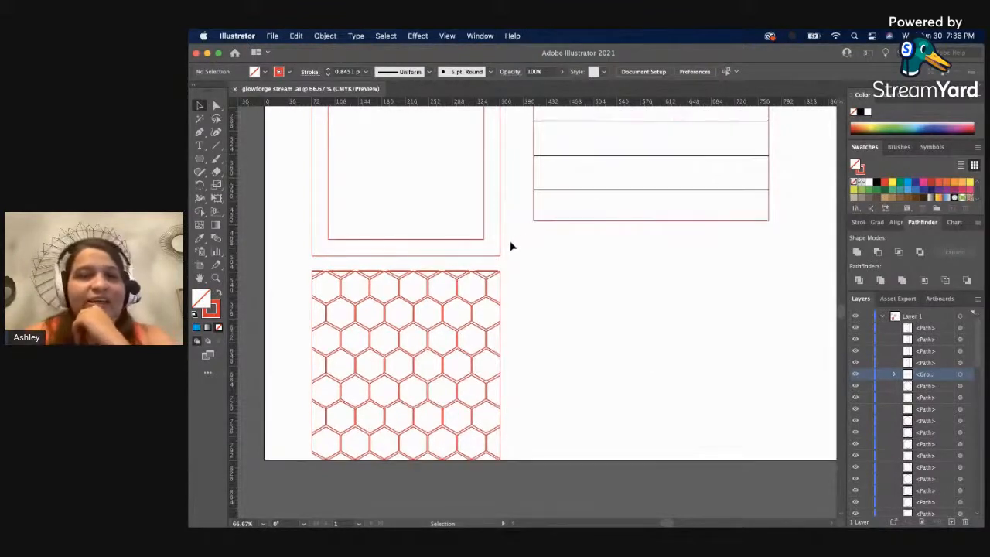
{"action": "left_click", "coordinate": [499, 250]}
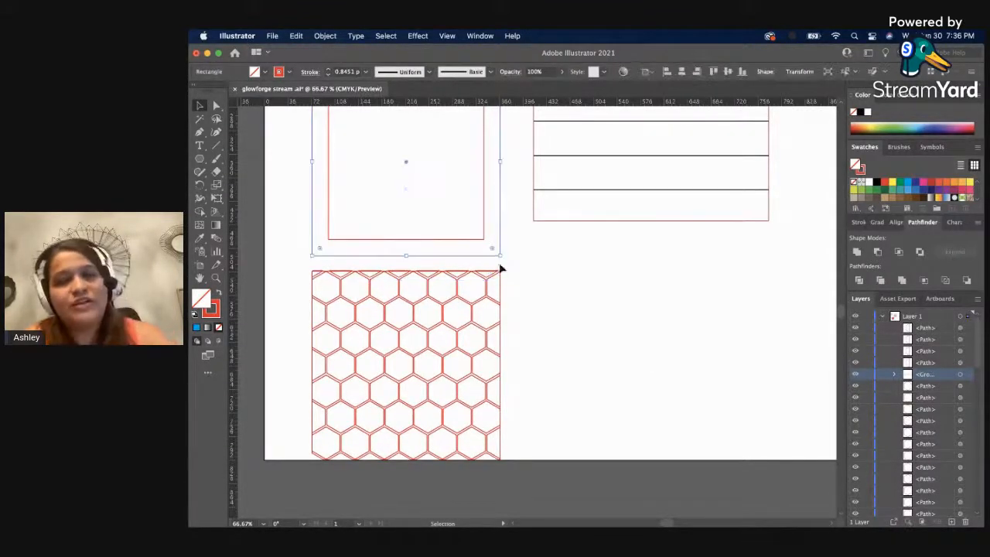
{"action": "left_click", "coordinate": [514, 222]}
{"action": "left_click", "coordinate": [472, 215]}
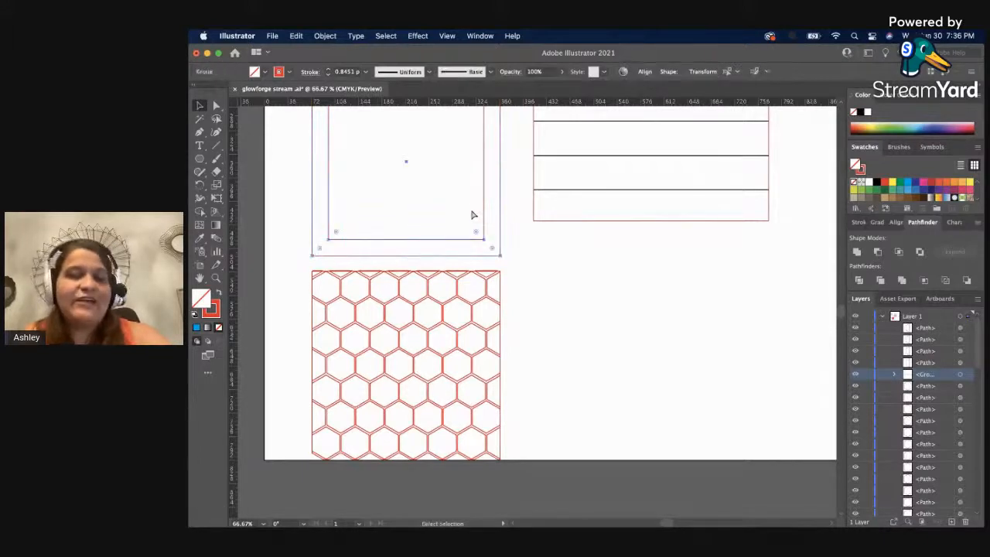
{"action": "left_click", "coordinate": [580, 252]}
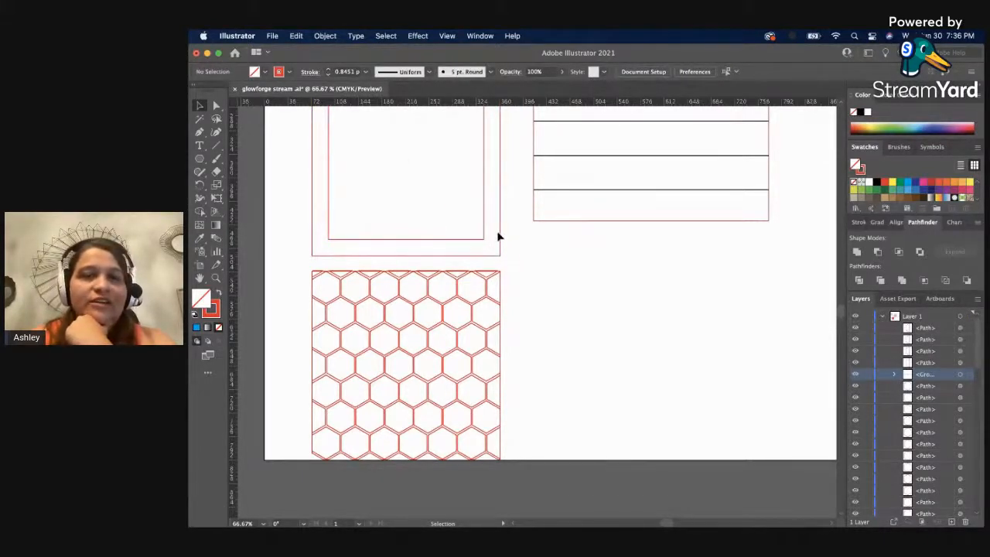
{"action": "mouse_move", "coordinate": [497, 234]}
{"action": "left_mouse_down"}
{"action": "mouse_move", "coordinate": [486, 376]}
{"action": "mouse_move", "coordinate": [500, 433]}
{"action": "mouse_move", "coordinate": [475, 323]}
{"action": "mouse_move", "coordinate": [478, 228]}
{"action": "left_mouse_up"}
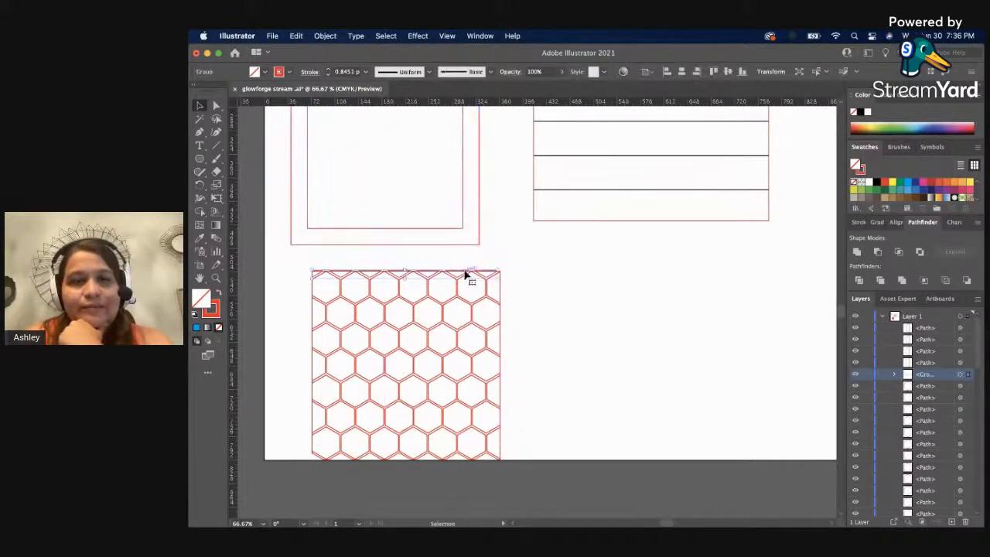
Select the entire hexagon square and change its stroke color from red to light blue.
{"action": "left_click_drag", "start_coordinate": [285, 259], "coordinate": [515, 482]}
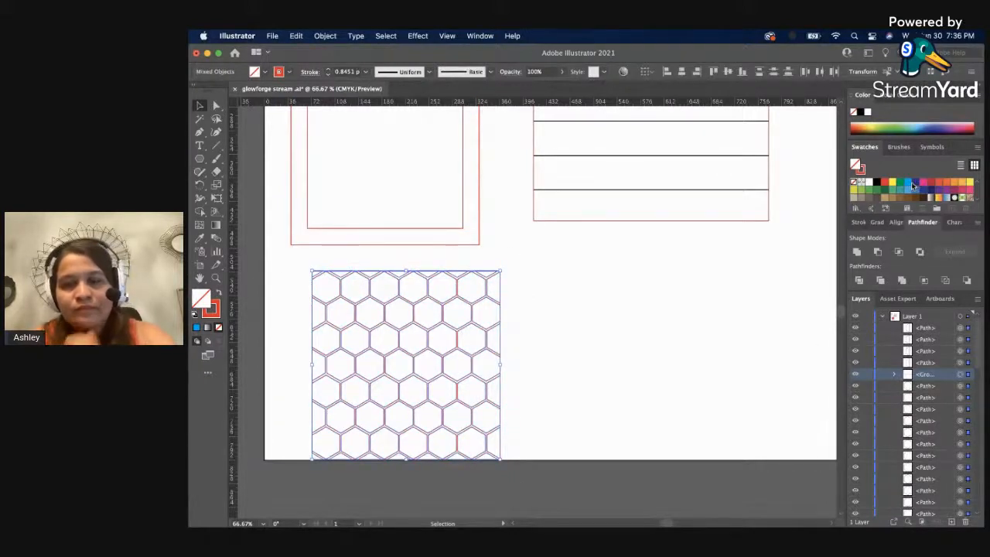
{"action": "key", "text": "x"}
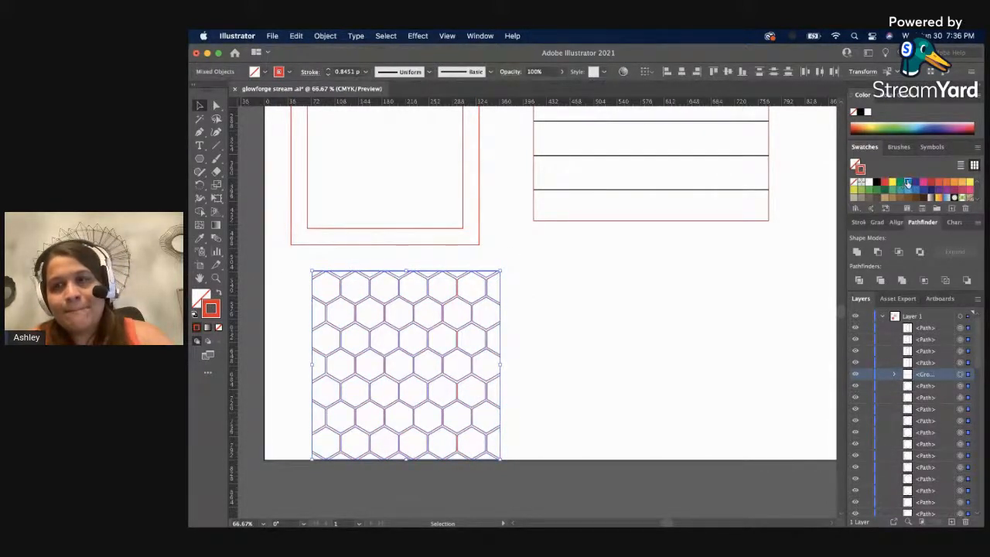
{"action": "left_click", "coordinate": [906, 183]}
{"action": "left_click", "coordinate": [654, 336]}
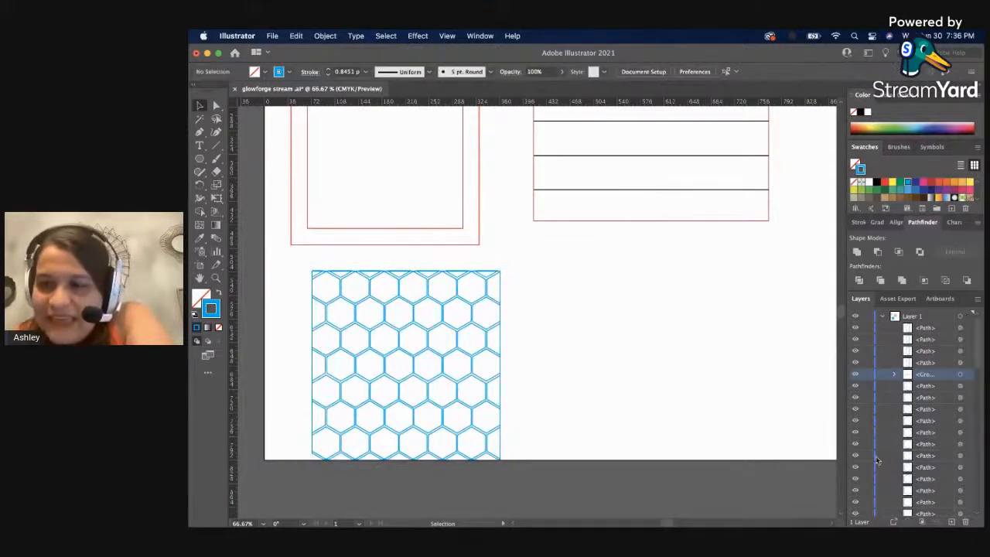
{"action": "scroll", "coordinate": [876, 460], "scroll_direction": "down", "scroll_amount": 5}
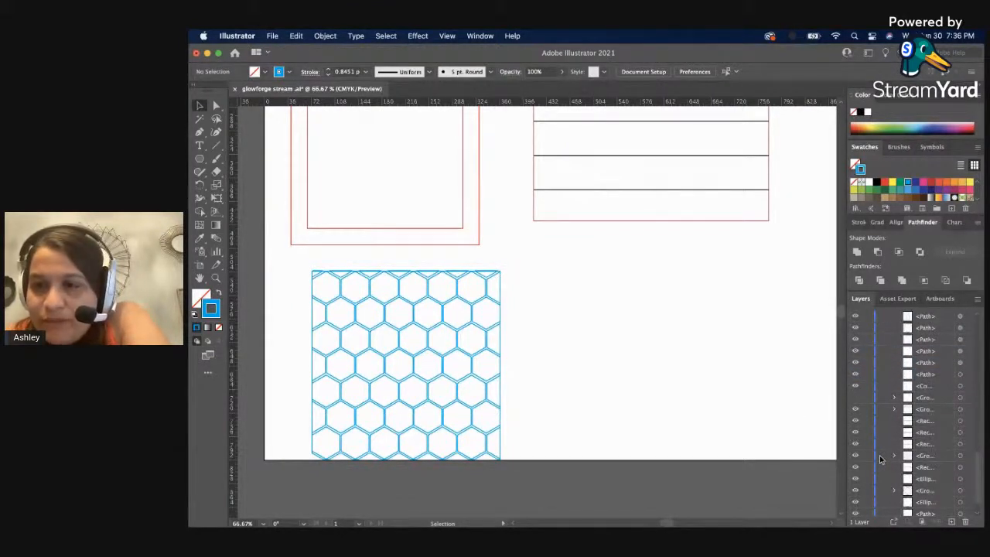
Try to align the red square frame and the ungrouped hexagon pieces by their centers, then undo the alignment and move.
{"action": "scroll", "coordinate": [879, 459], "scroll_direction": "down", "scroll_amount": 2}
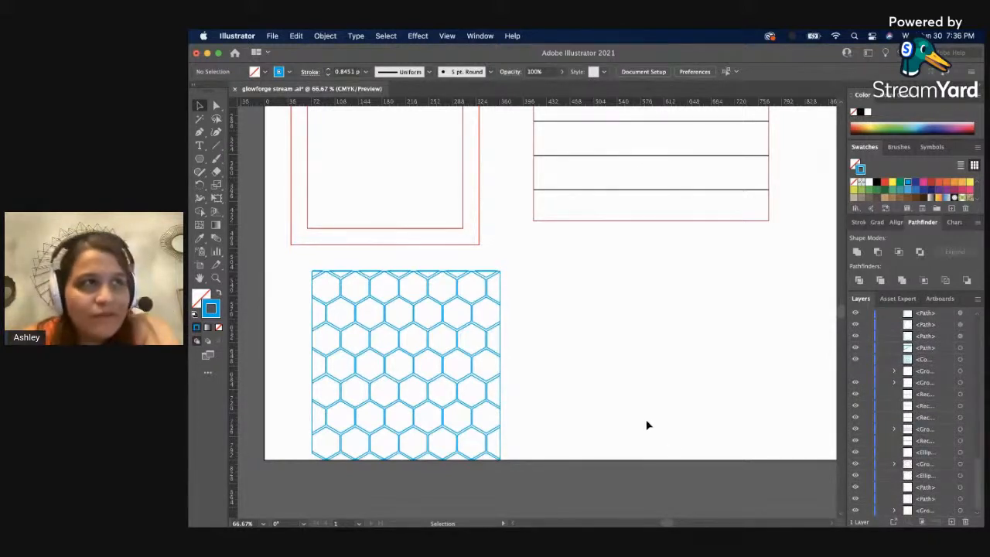
{"action": "scroll", "coordinate": [263, 185], "scroll_direction": "down", "scroll_amount": 1}
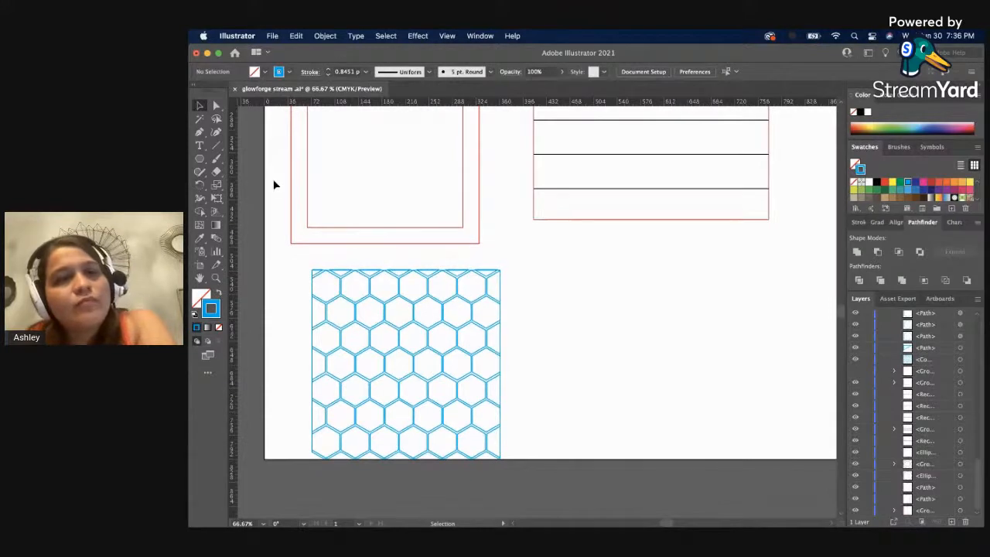
{"action": "left_click", "coordinate": [356, 323]}
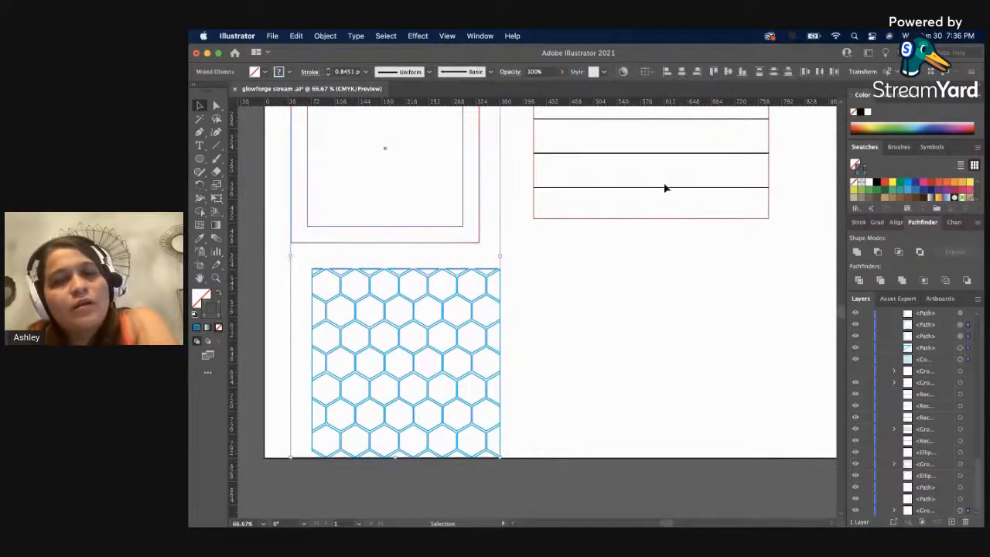
{"action": "left_click", "coordinate": [683, 72]}
{"action": "left_click", "coordinate": [727, 71]}
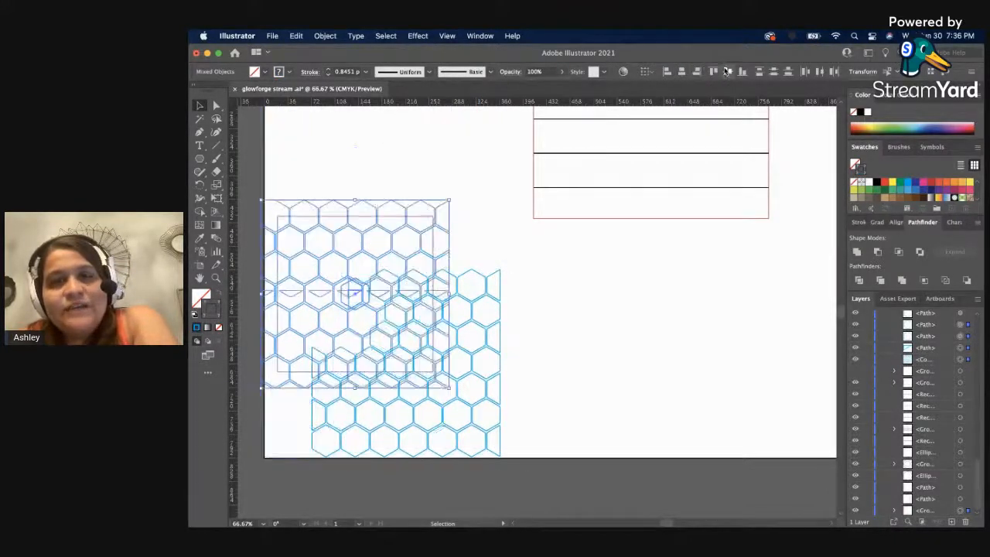
{"action": "left_click_drag", "start_coordinate": [414, 228], "coordinate": [731, 283]}
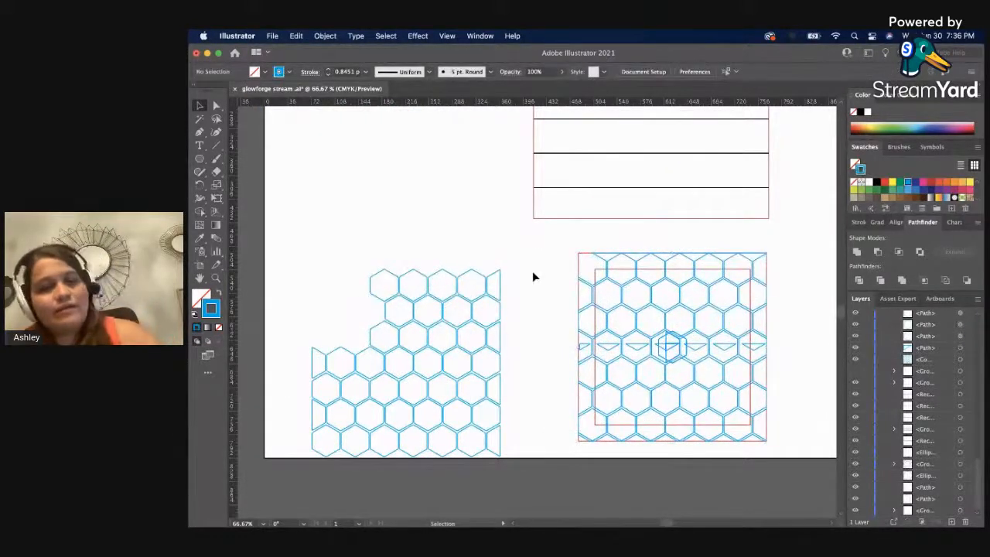
{"action": "key", "text": "super+z"}
{"action": "key", "text": "super+z"}
{"action": "key", "text": "super+z"}
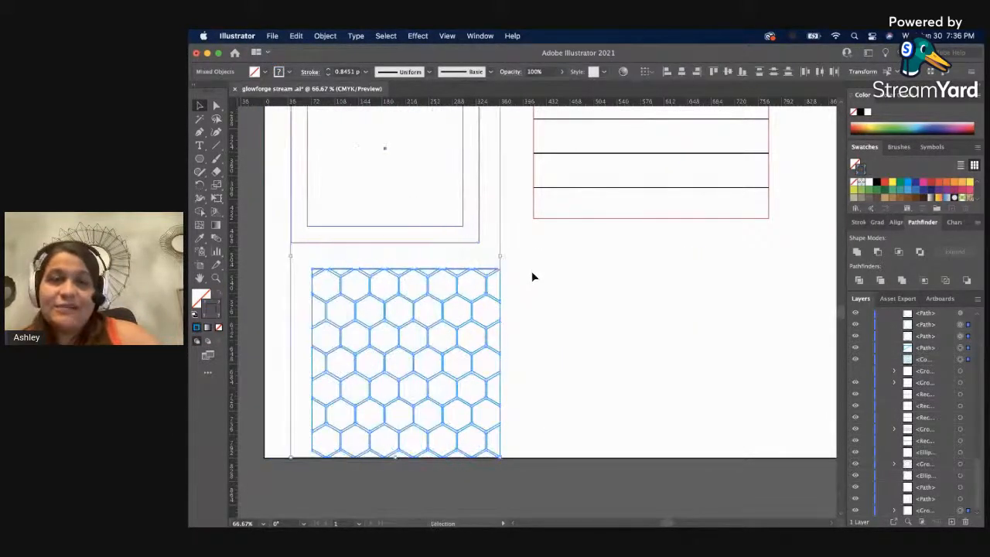
Select every piece of the light blue hexagon square, group them, and clear the selection.
{"action": "left_click", "coordinate": [533, 277]}
{"action": "key", "text": "a"}
{"action": "left_click_drag", "start_coordinate": [509, 461], "coordinate": [309, 261]}
{"action": "key", "text": "super+g"}
{"action": "left_click", "coordinate": [568, 314]}
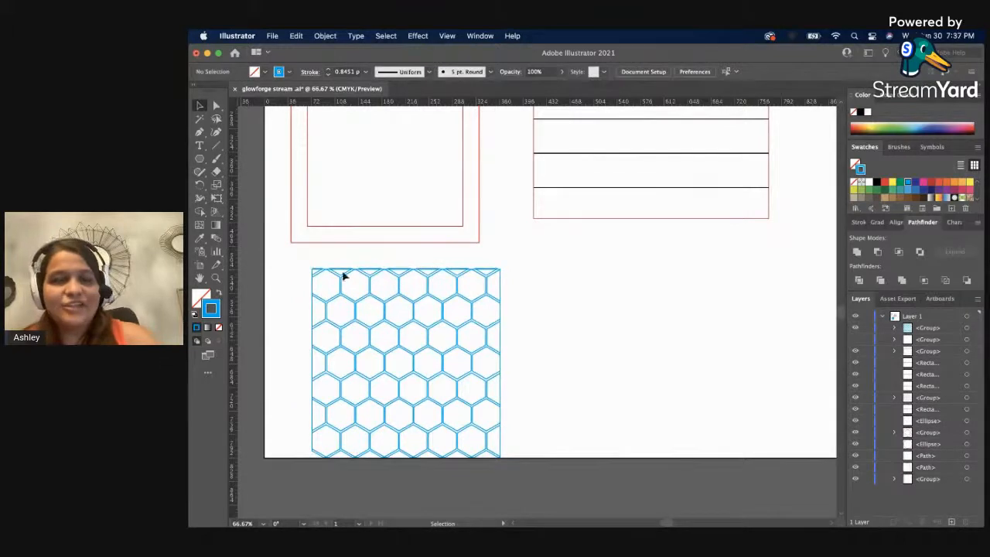
Select the hexagon group and the red square frame and align them on their horizontal and vertical centers.
{"action": "left_click", "coordinate": [363, 311]}
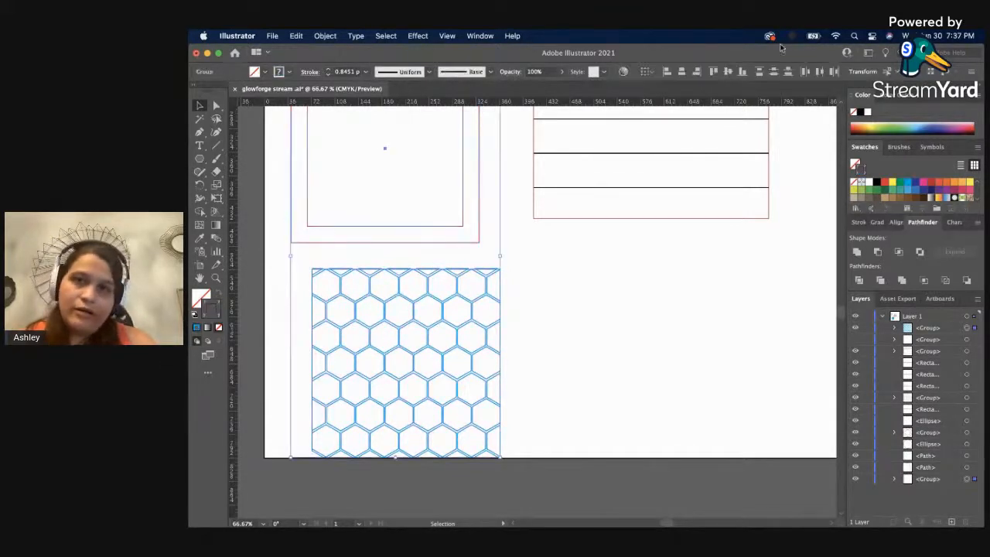
{"action": "left_click", "coordinate": [681, 71]}
{"action": "left_click", "coordinate": [726, 72]}
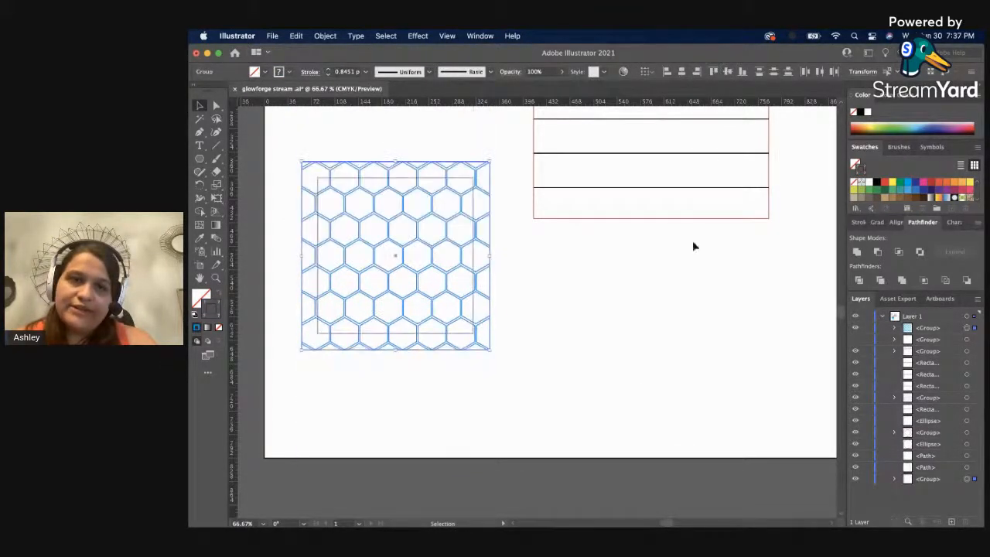
{"action": "left_click", "coordinate": [636, 373]}
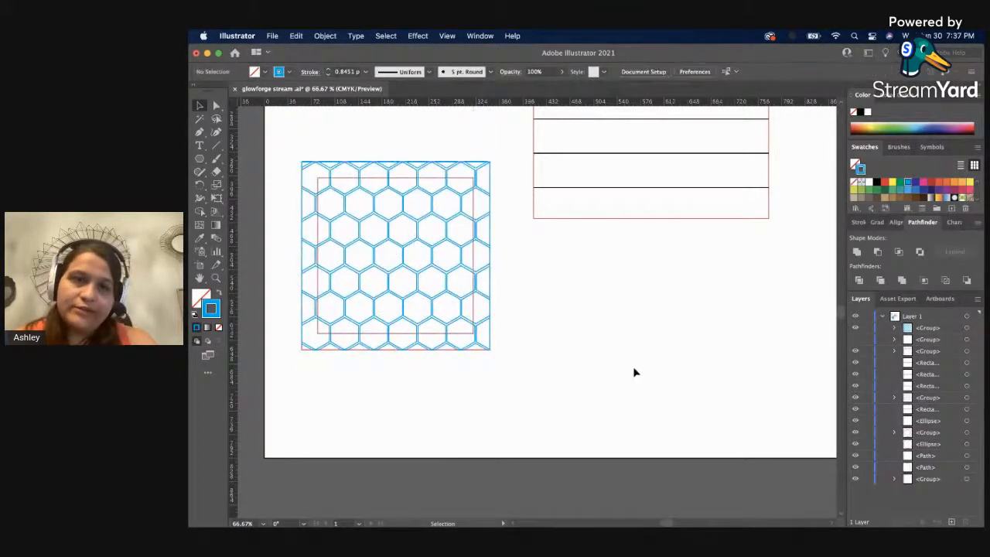
{"action": "left_click", "coordinate": [477, 324]}
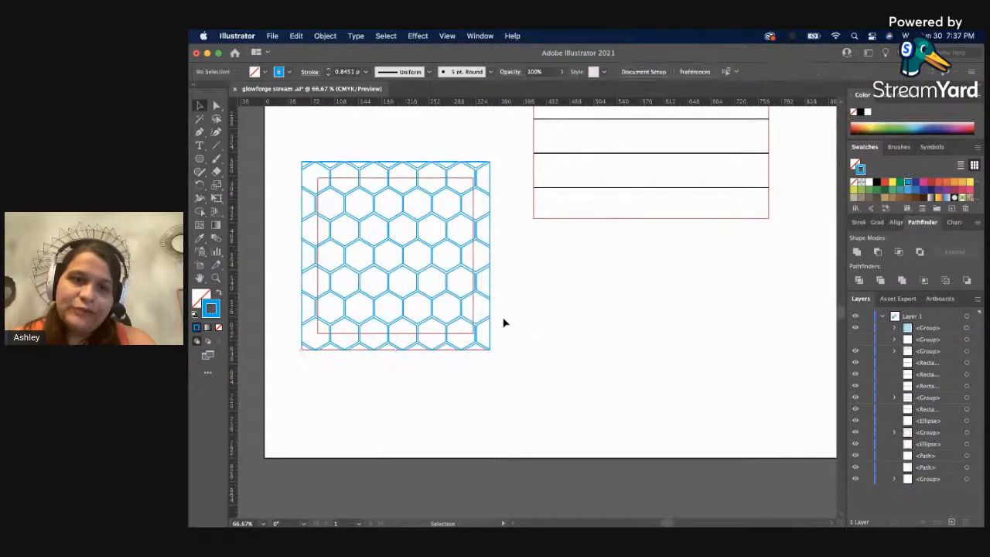
Separate the two squares by placing the hexagon group near the artboard's lower edge and the red frame directly above it.
{"action": "key", "text": "z"}
{"action": "left_click", "coordinate": [458, 291], "text": "alt"}
{"action": "left_click_drag", "start_coordinate": [458, 290], "coordinate": [395, 304]}
{"action": "key", "text": "v"}
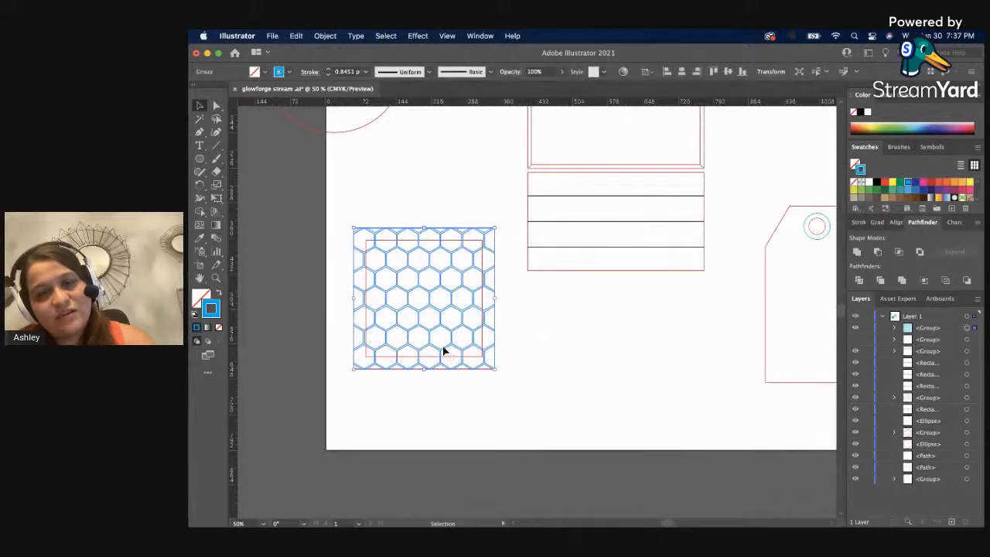
{"action": "left_click_drag", "start_coordinate": [443, 352], "coordinate": [431, 428]}
{"action": "left_click", "coordinate": [564, 387]}
{"action": "mouse_move", "coordinate": [485, 282]}
{"action": "left_mouse_down"}
{"action": "mouse_move", "coordinate": [484, 168]}
{"action": "mouse_move", "coordinate": [470, 200]}
{"action": "left_mouse_up"}
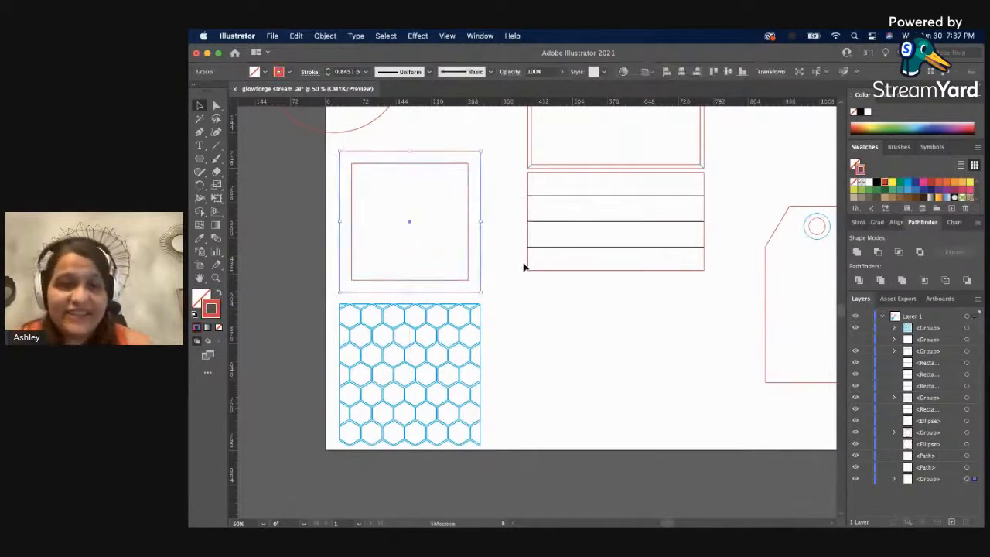
{"action": "left_click", "coordinate": [524, 265]}
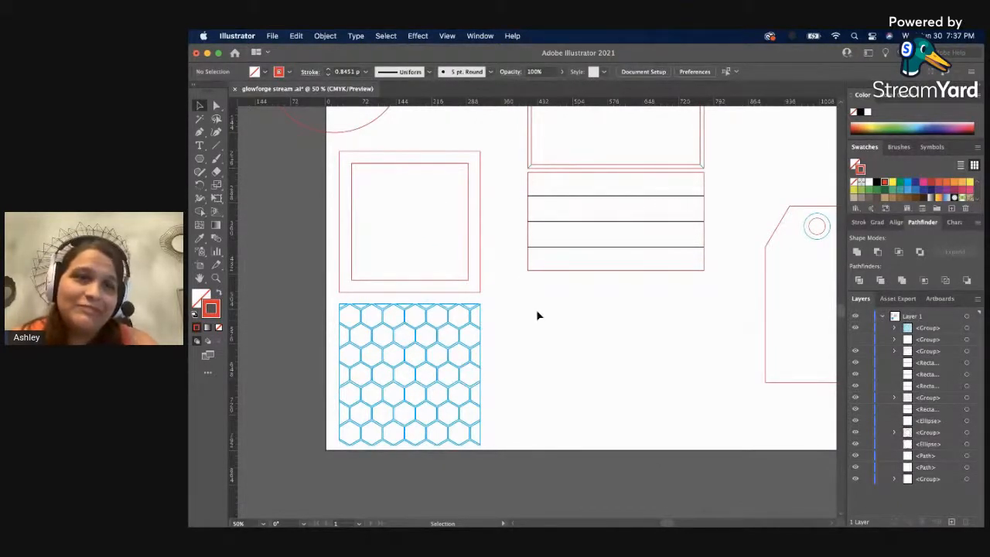
Select the red circle together with its four black lines and group them.
{"action": "scroll", "coordinate": [537, 316], "scroll_direction": "up", "scroll_amount": 5}
{"action": "scroll", "coordinate": [526, 316], "scroll_direction": "down", "scroll_amount": 1}
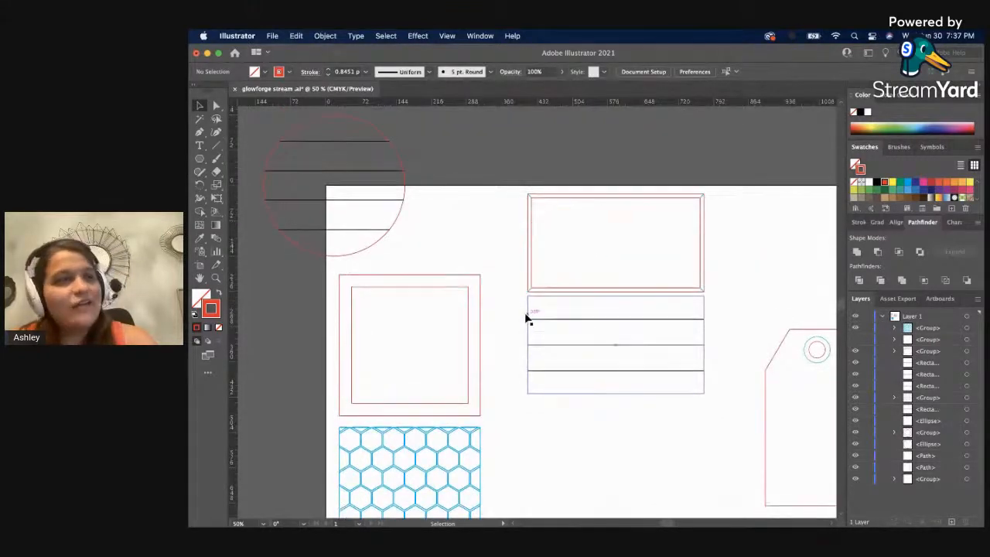
{"action": "left_click_drag", "start_coordinate": [472, 319], "coordinate": [473, 330]}
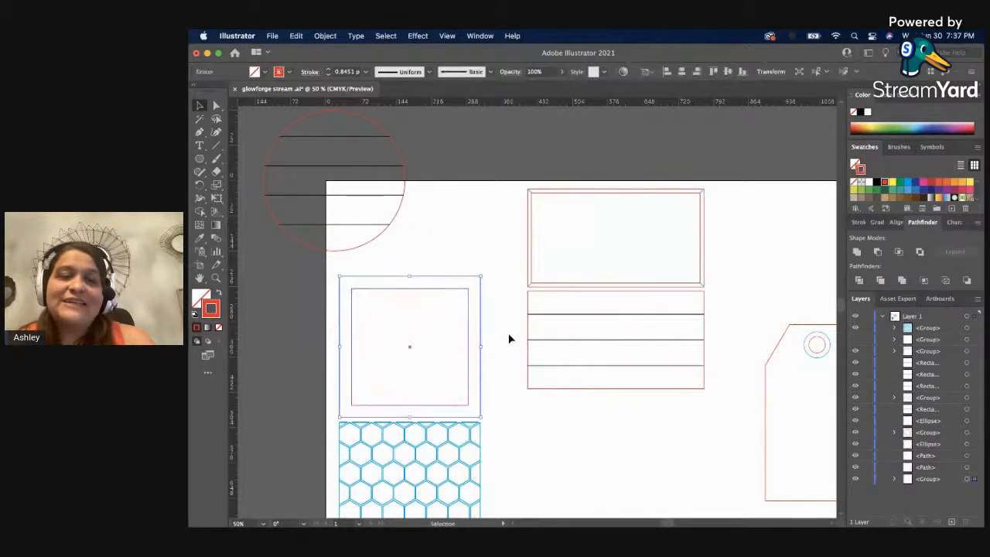
{"action": "left_click", "coordinate": [360, 225]}
{"action": "left_click_drag", "start_coordinate": [340, 156], "coordinate": [339, 129]}
{"action": "key", "text": "super+g"}
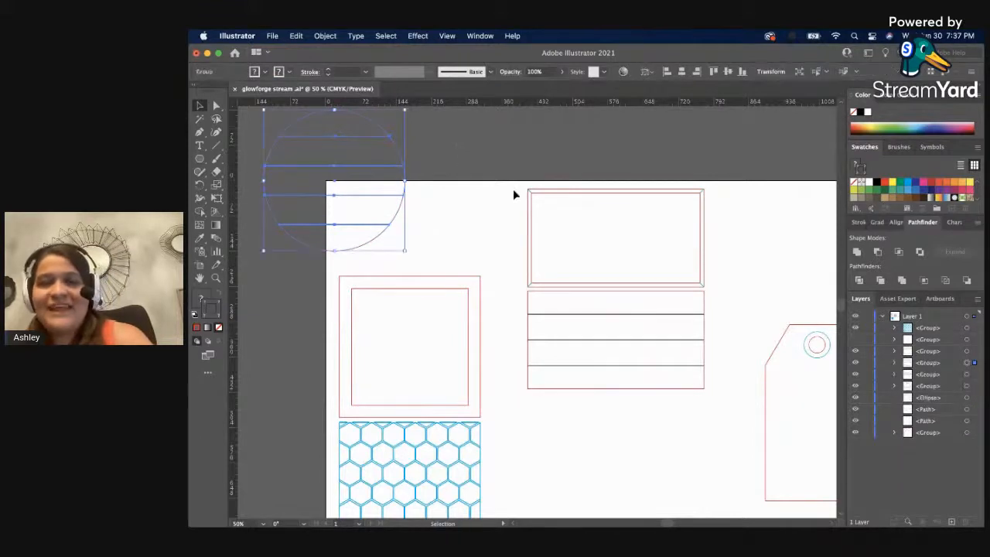
Move the lined circle group onto the artboard, beside the hexagon square and below the lined rectangle.
{"action": "scroll", "coordinate": [512, 190], "scroll_direction": "down", "scroll_amount": 3}
{"action": "left_click_drag", "start_coordinate": [363, 160], "coordinate": [593, 459]}
{"action": "left_click", "coordinate": [750, 433]}
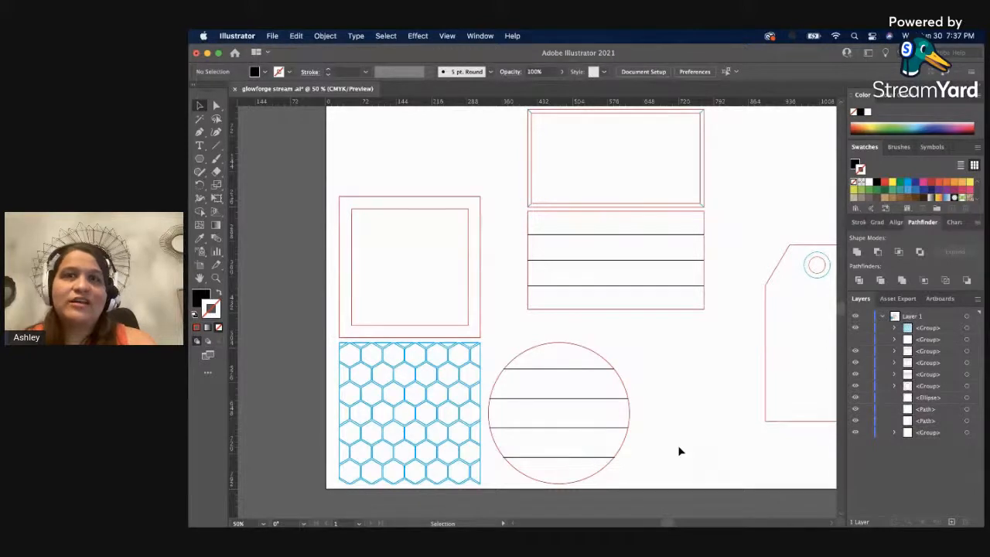
{"action": "scroll", "coordinate": [678, 452], "scroll_direction": "up", "scroll_amount": 3}
{"action": "scroll", "coordinate": [676, 452], "scroll_direction": "down", "scroll_amount": 3}
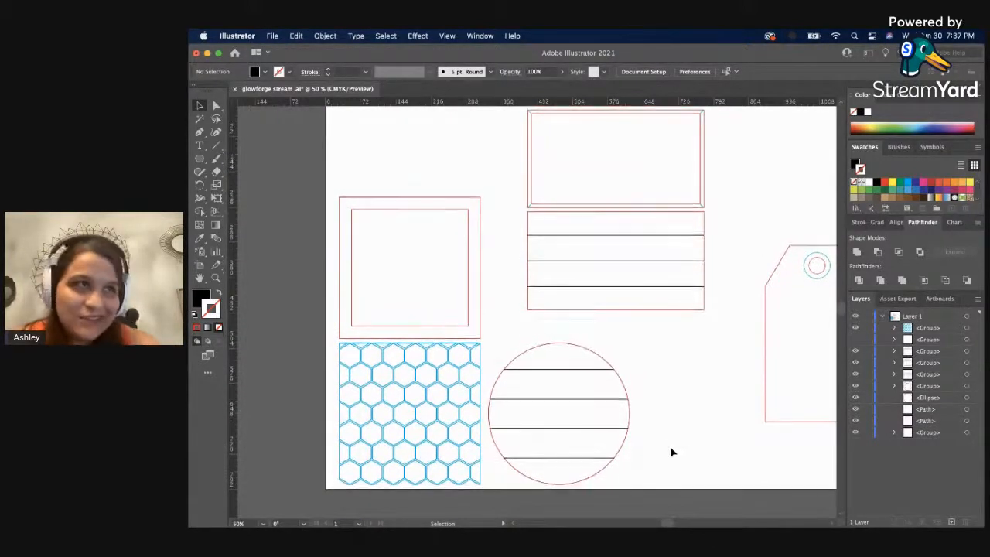
{"action": "scroll", "coordinate": [670, 454], "scroll_direction": "up", "scroll_amount": 1}
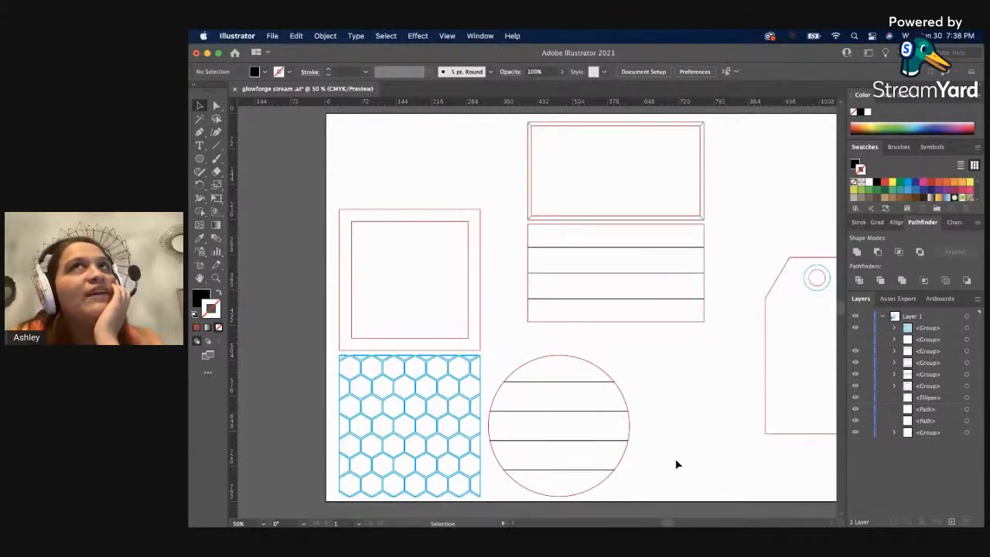
{"action": "scroll", "coordinate": [670, 456], "scroll_direction": "up", "scroll_amount": 1}
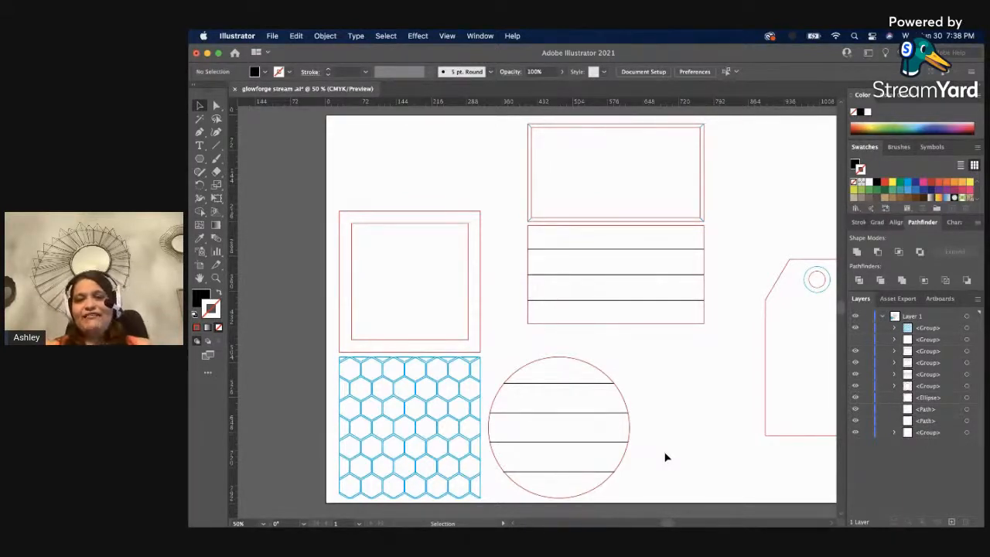
Ungroup the lined circle and clear the selection.
{"action": "left_click", "coordinate": [585, 388]}
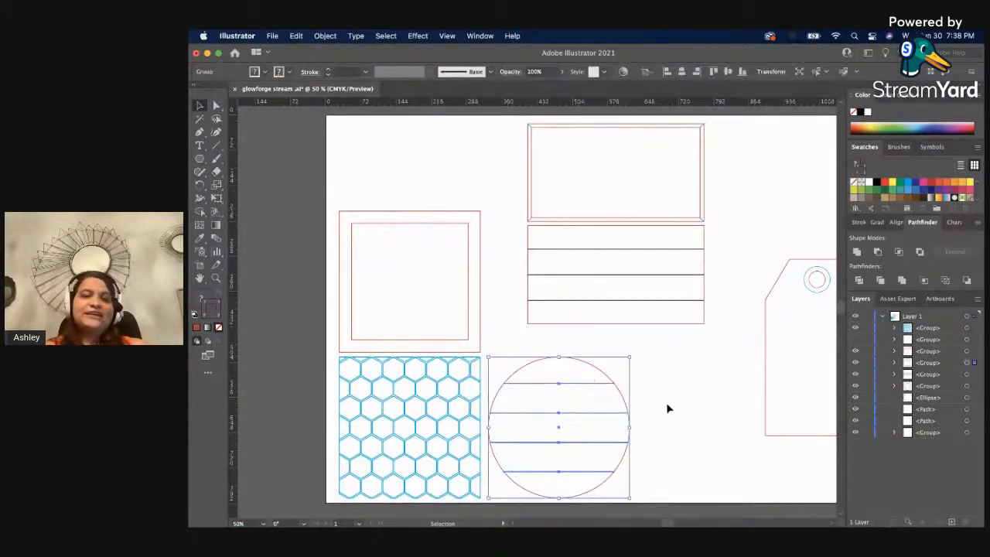
{"action": "left_click", "coordinate": [666, 402]}
{"action": "left_click", "coordinate": [606, 378]}
{"action": "right_click", "coordinate": [606, 377]}
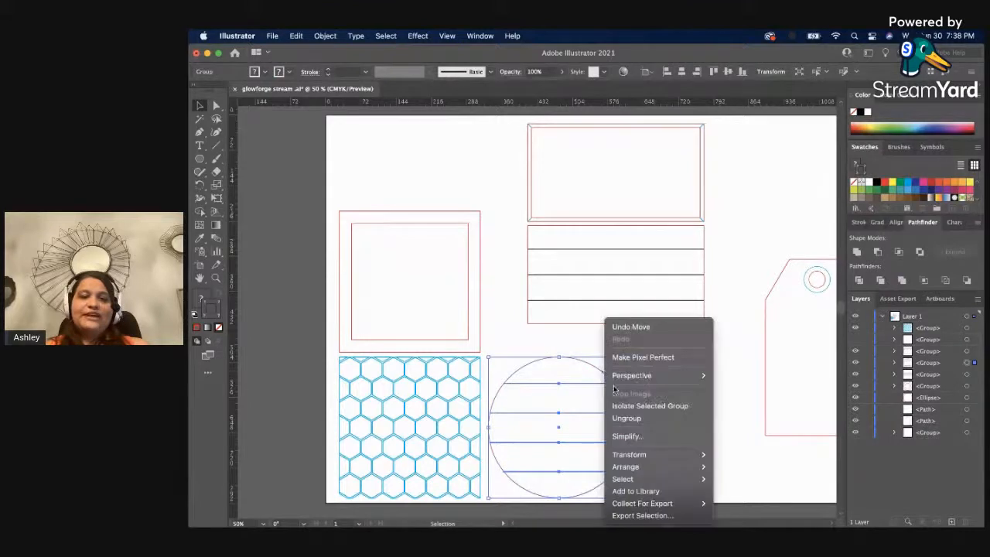
{"action": "left_click", "coordinate": [635, 427]}
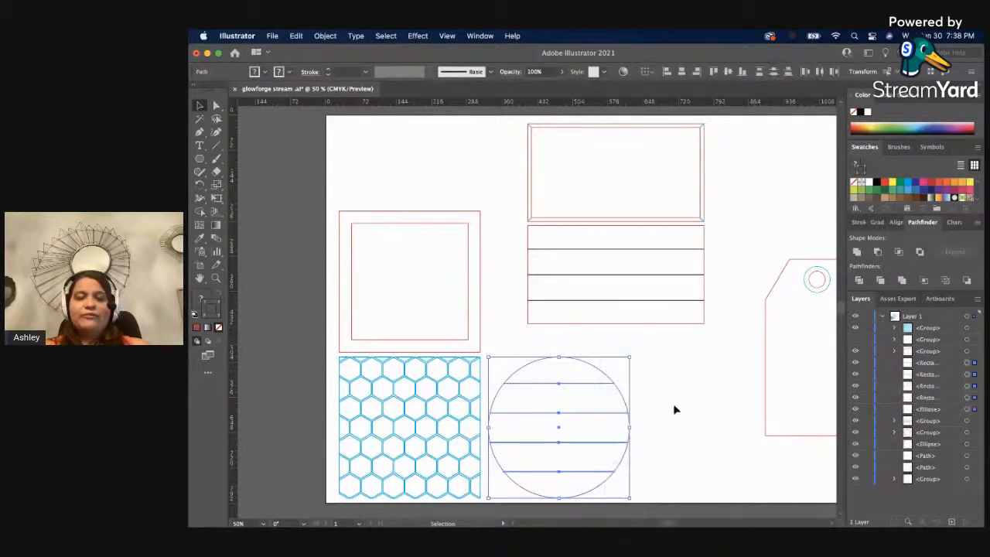
{"action": "left_click", "coordinate": [636, 403]}
Group only the circle's four black lines, leaving out the red outline, and check that lines and outline select separately.
{"action": "left_click", "coordinate": [579, 384]}
{"action": "left_click", "coordinate": [574, 412]}
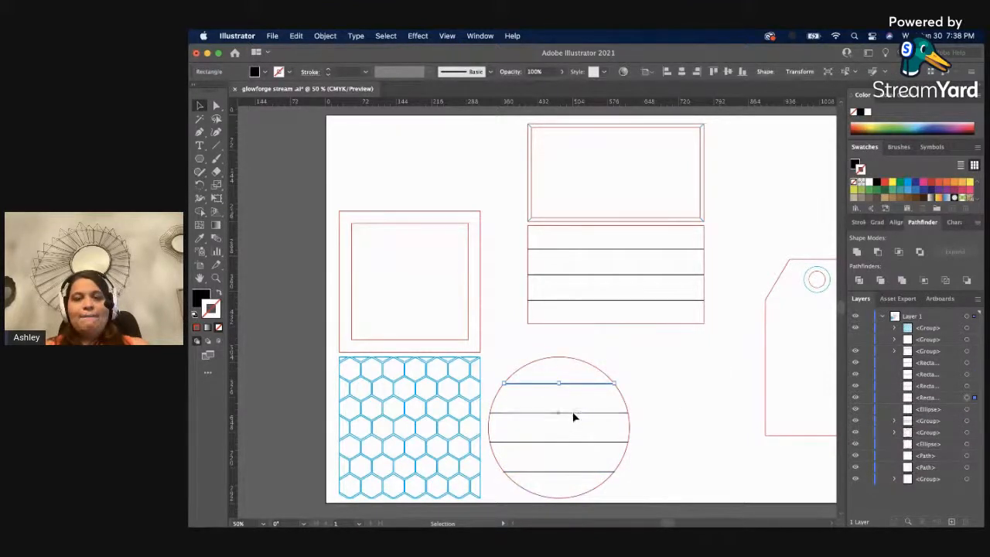
{"action": "mouse_move", "coordinate": [557, 371]}
{"action": "left_mouse_down"}
{"action": "mouse_move", "coordinate": [570, 470]}
{"action": "mouse_move", "coordinate": [565, 358]}
{"action": "mouse_move", "coordinate": [543, 360]}
{"action": "left_mouse_up"}
{"action": "left_click", "coordinate": [646, 481]}
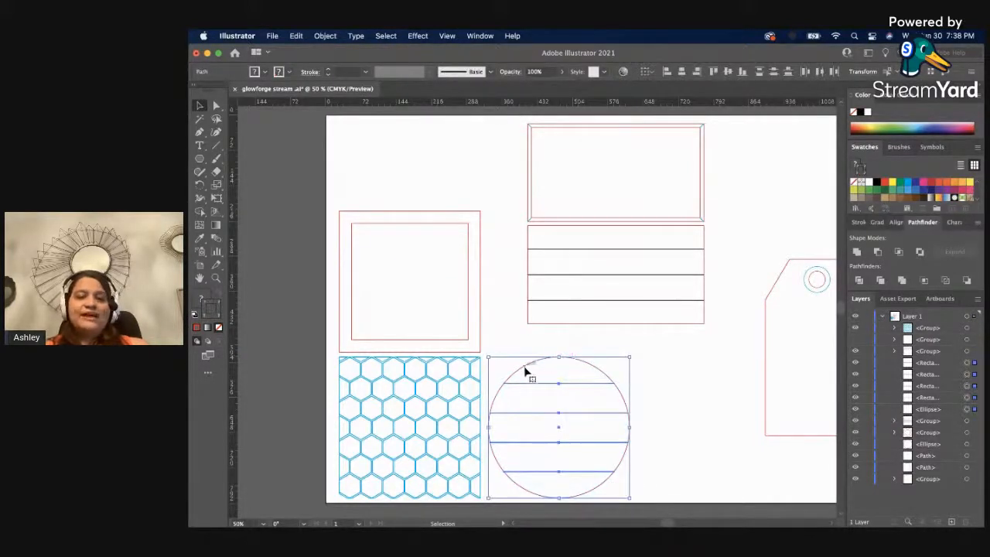
{"action": "left_click", "coordinate": [525, 373], "text": "shift"}
{"action": "key", "text": "super+g"}
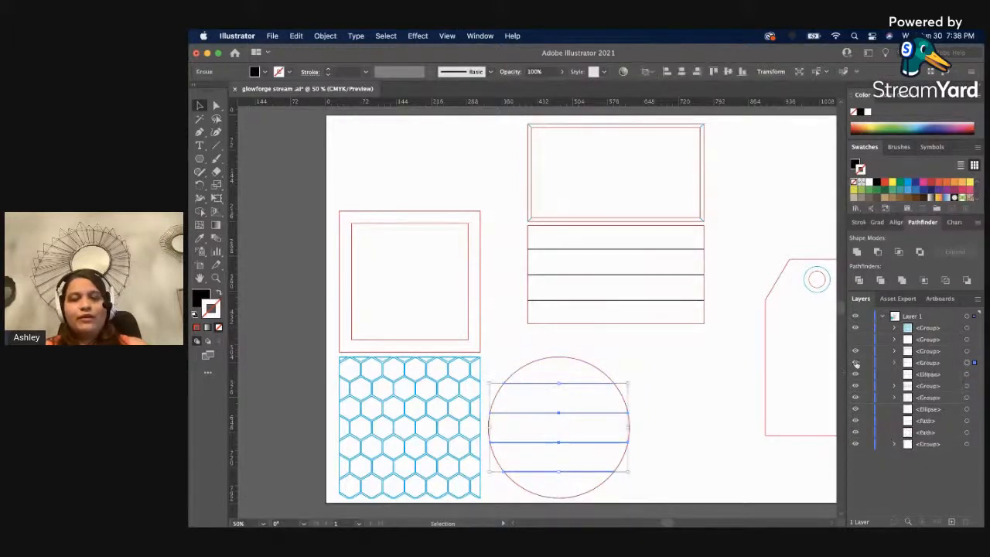
{"action": "left_click", "coordinate": [643, 396]}
{"action": "left_click", "coordinate": [581, 386]}
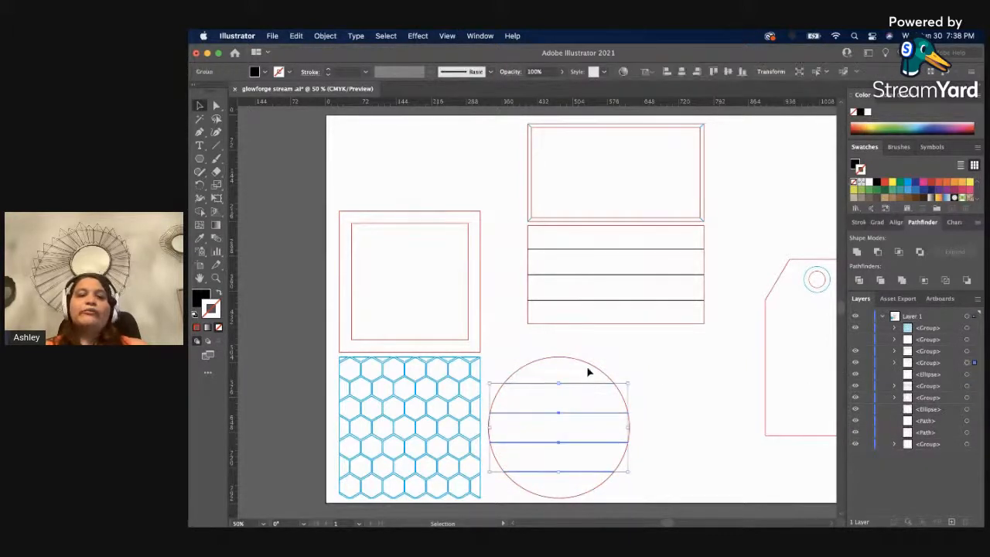
{"action": "left_click", "coordinate": [593, 365]}
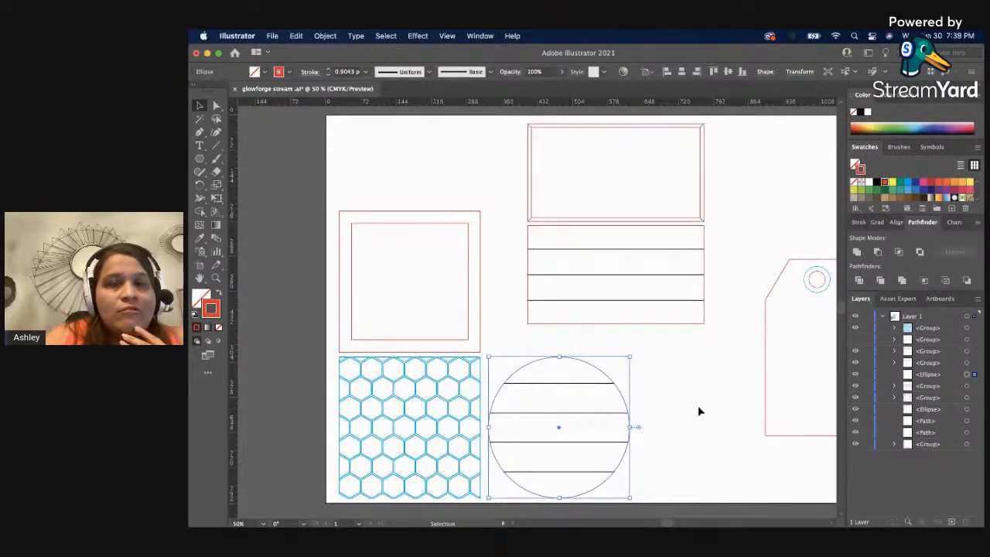
{"action": "left_click", "coordinate": [699, 406]}
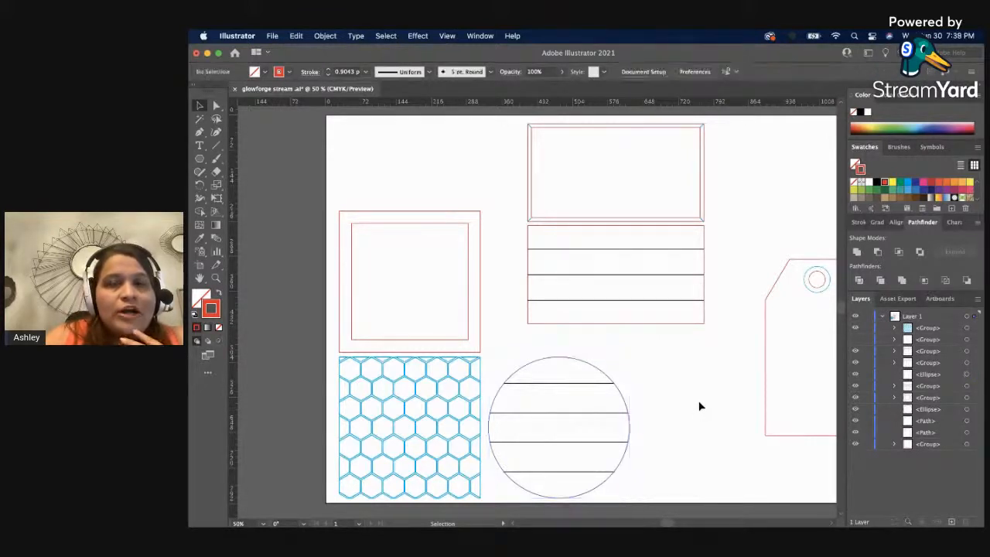
Make a compound path from the red square frame's outer and inner rectangles and reselect the frame.
{"action": "left_click", "coordinate": [478, 257]}
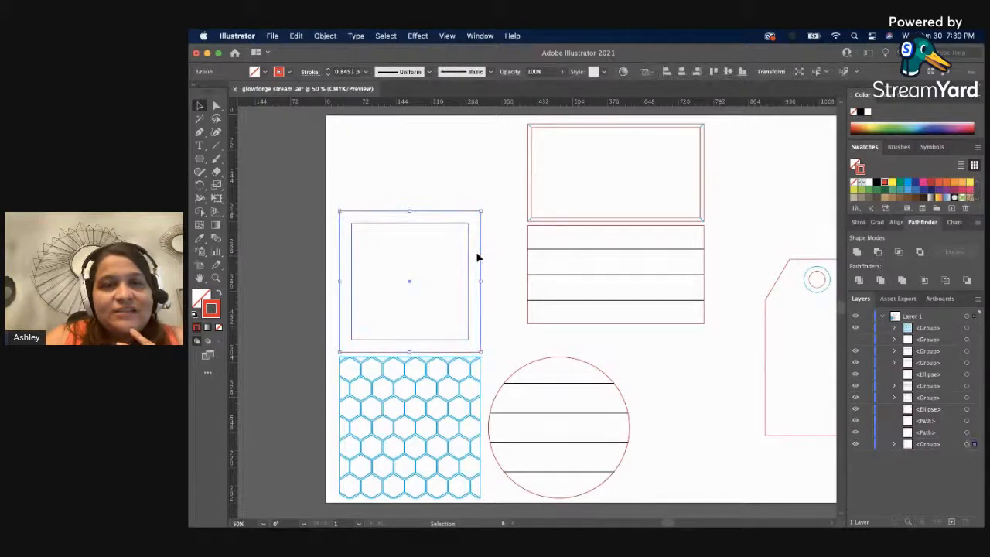
{"action": "left_click", "coordinate": [323, 35]}
{"action": "mouse_move", "coordinate": [380, 460]}
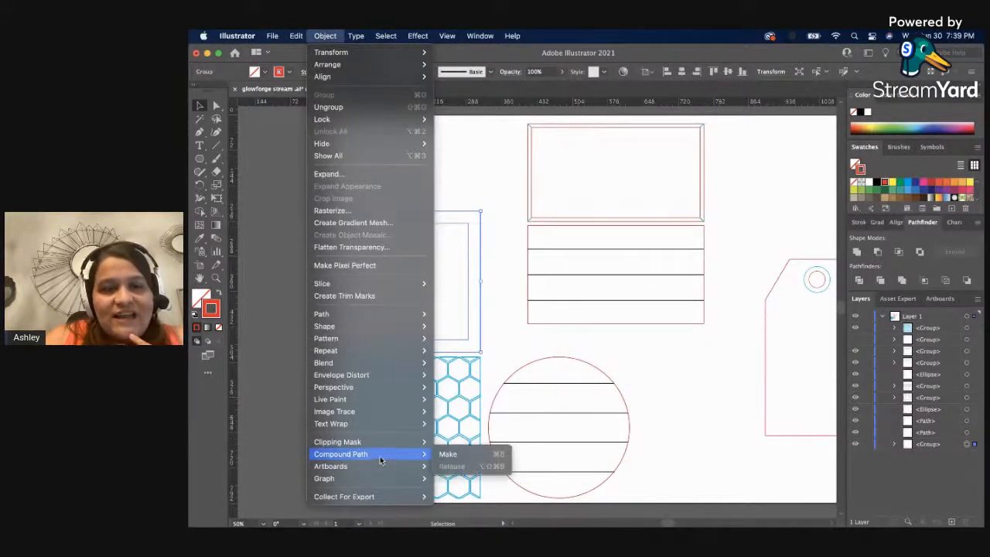
{"action": "left_click", "coordinate": [451, 457]}
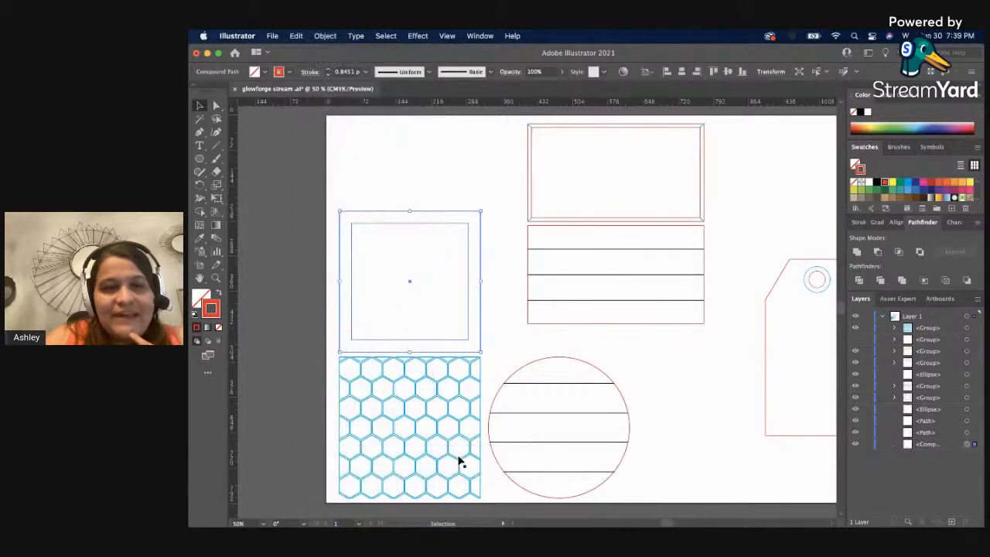
{"action": "left_click", "coordinate": [490, 356]}
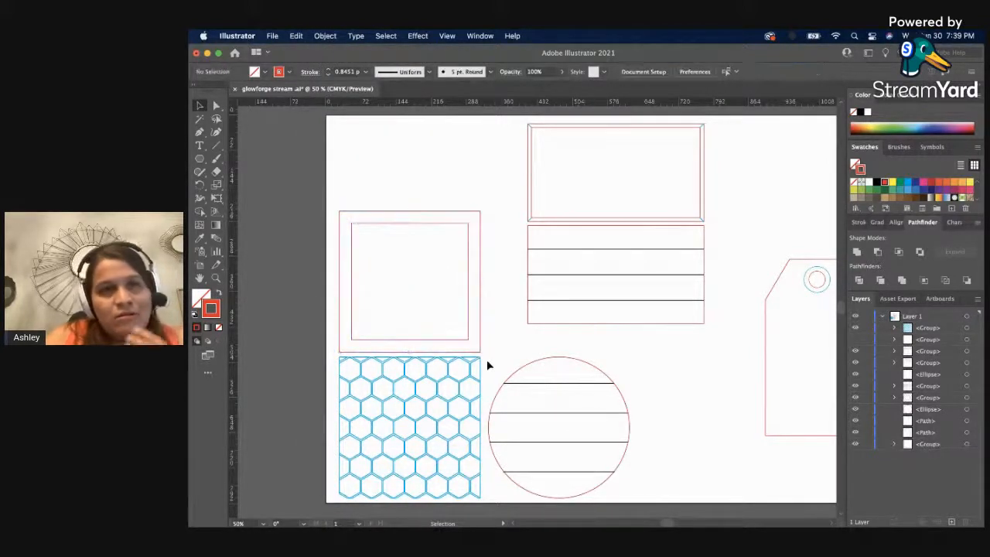
{"action": "left_click", "coordinate": [404, 211]}
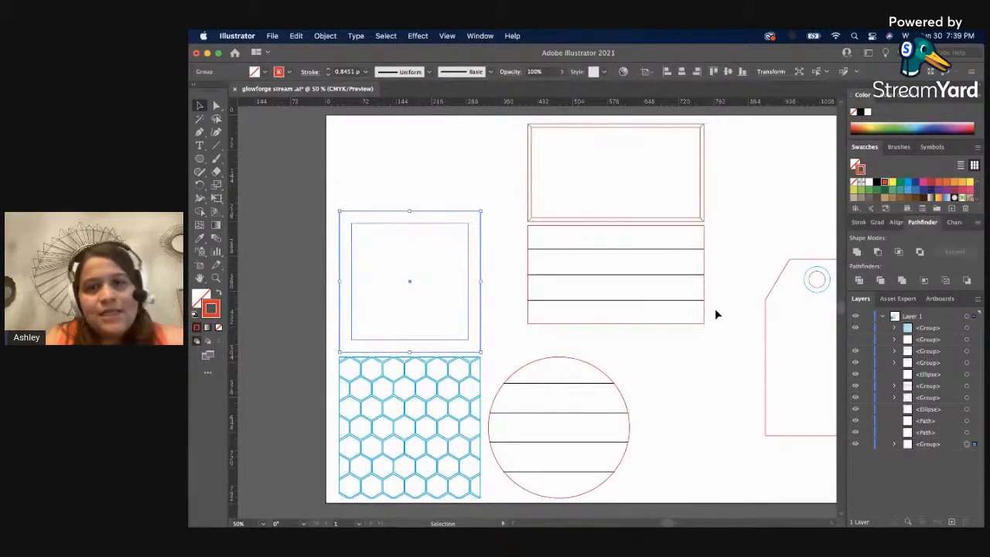
Clear the selection and add the word HOME as text in the empty area above the tag.
{"action": "left_click_drag", "start_coordinate": [712, 307], "coordinate": [615, 311]}
{"action": "key", "text": "z"}
{"action": "key", "text": "super+minus"}
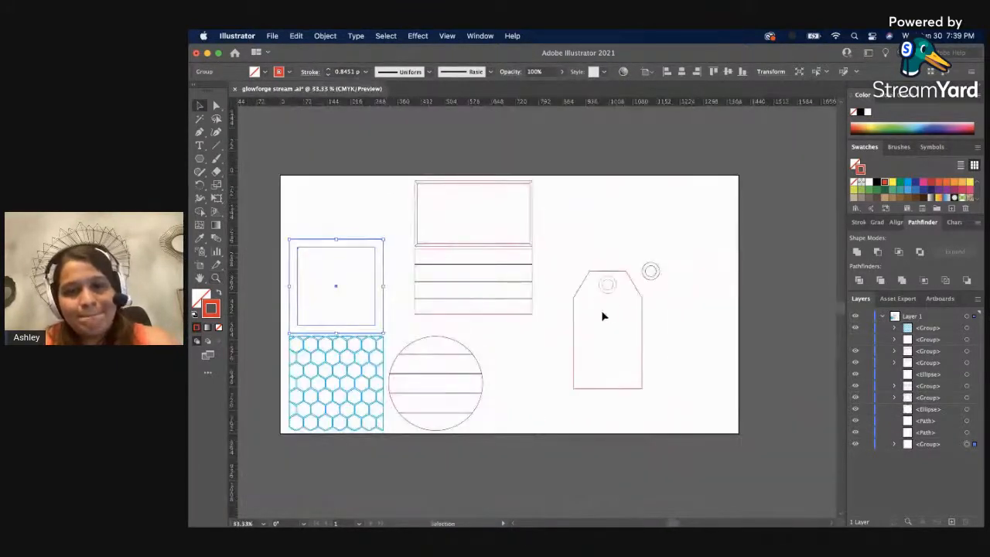
{"action": "left_click", "coordinate": [561, 327]}
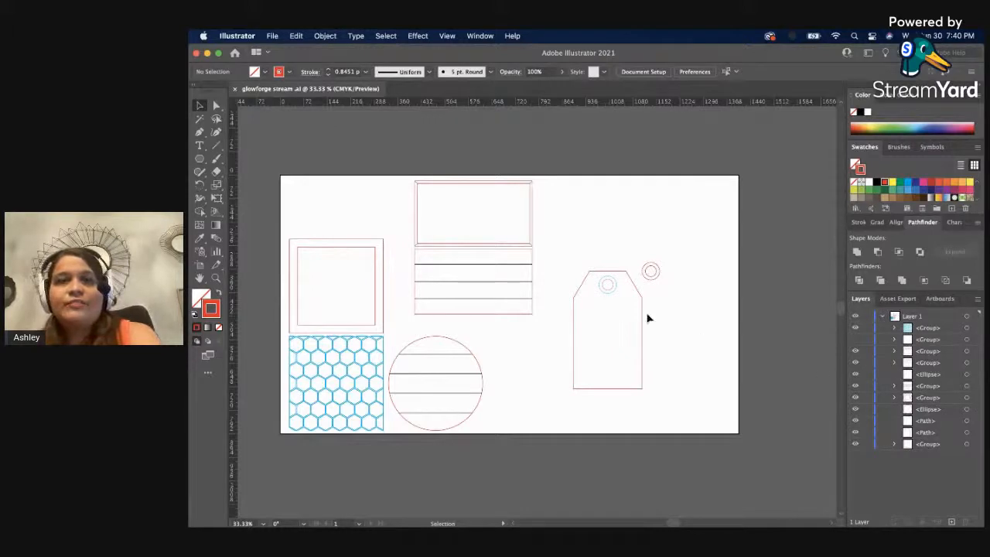
{"action": "key", "text": "t"}
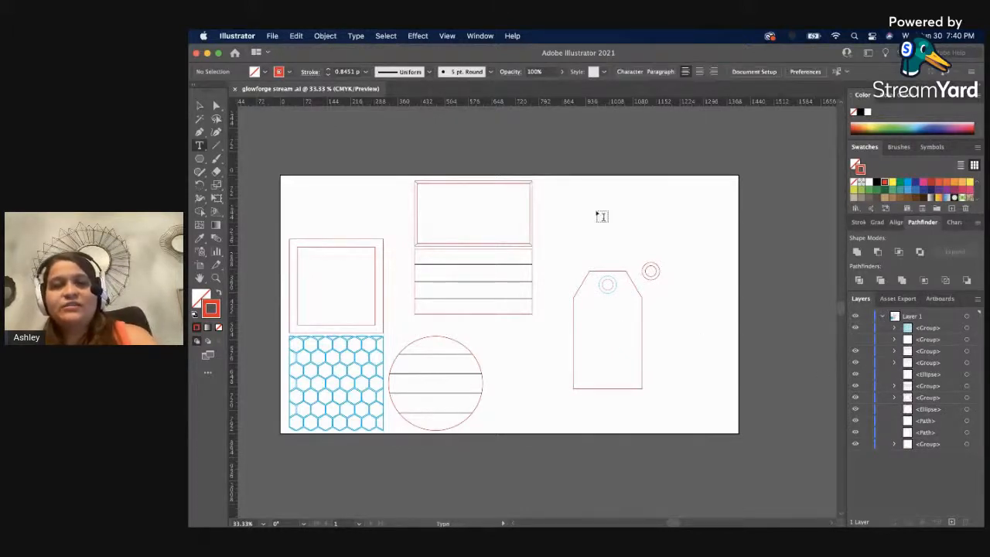
{"action": "left_click", "coordinate": [600, 213]}
{"action": "type", "text": "H"}
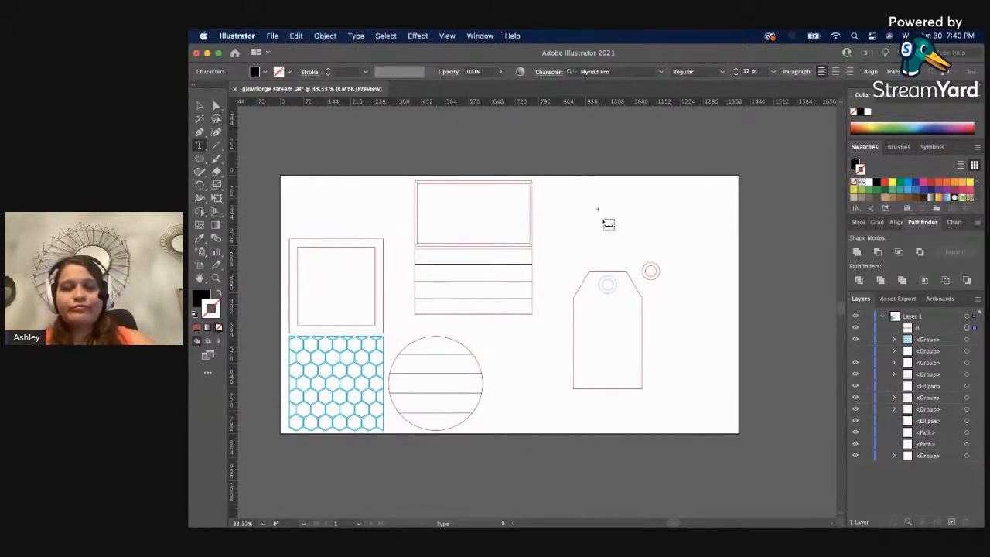
Format the HOME text in Rockwell Bold at 72 pt and deselect it.
{"action": "key", "text": "super+a"}
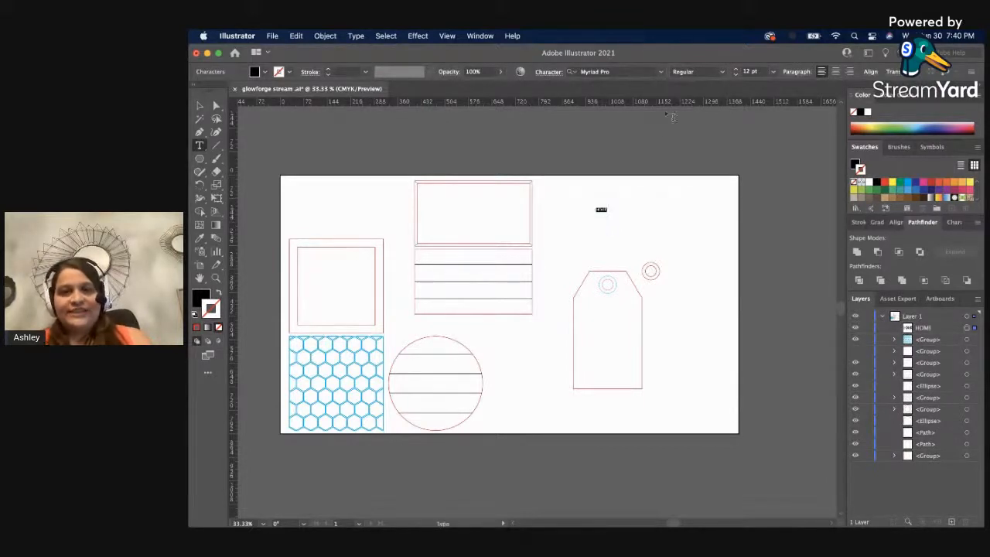
{"action": "left_click", "coordinate": [772, 72]}
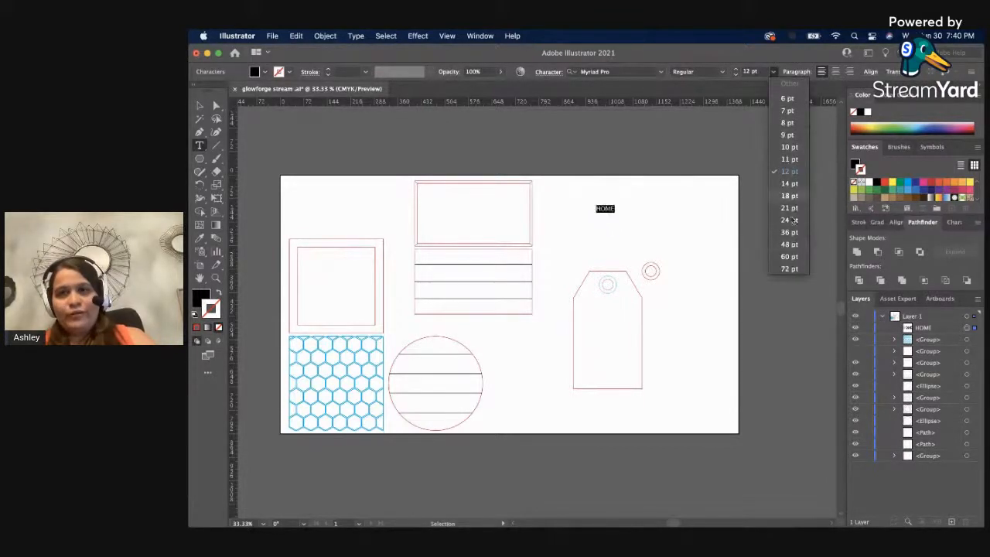
{"action": "left_click", "coordinate": [787, 270]}
{"action": "left_click", "coordinate": [661, 72]}
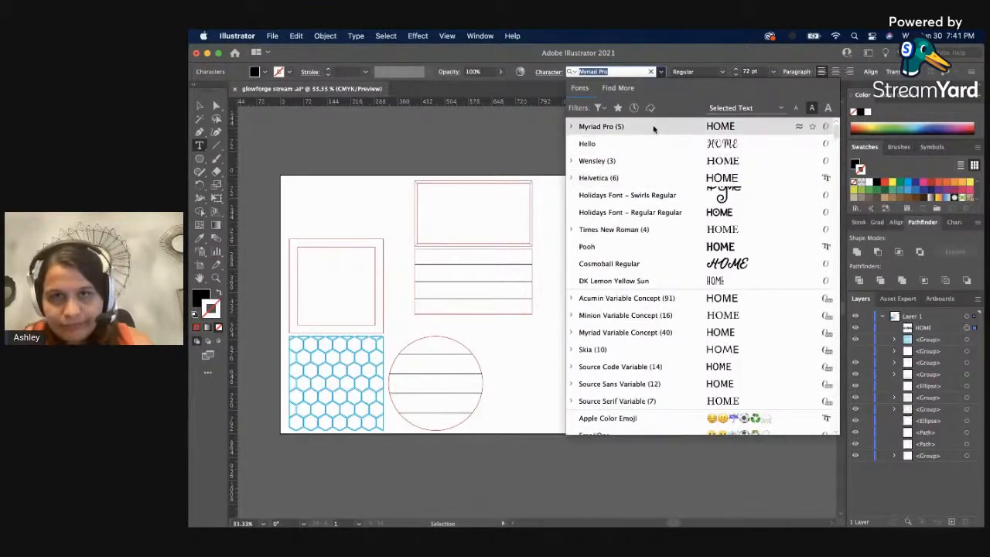
{"action": "type", "text": "ro"}
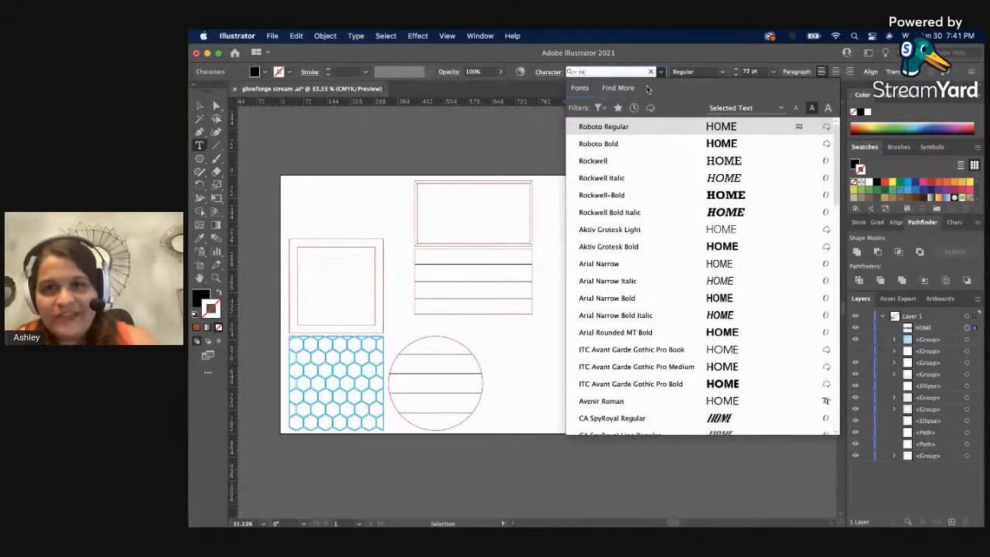
{"action": "left_click", "coordinate": [648, 200]}
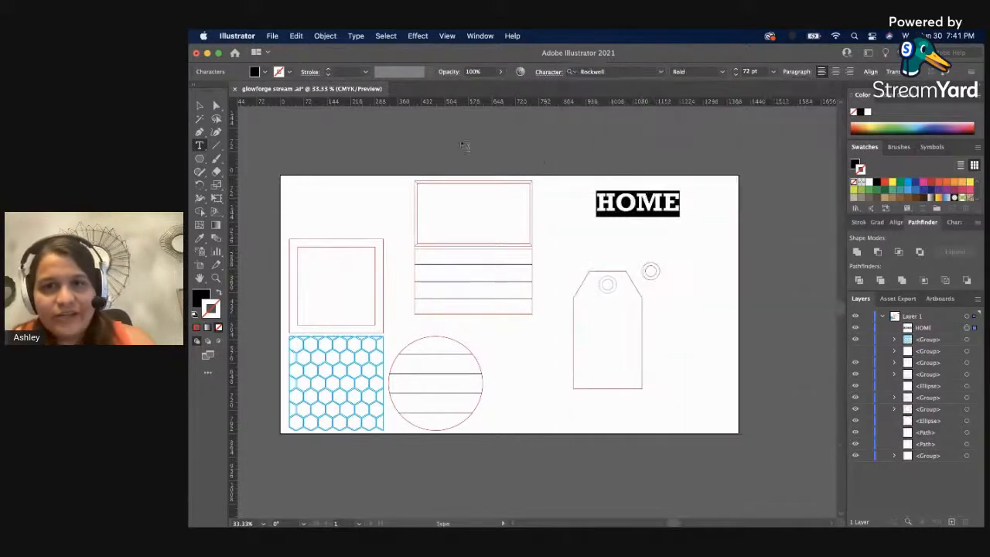
{"action": "key", "text": "Escape"}
{"action": "left_click", "coordinate": [473, 157]}
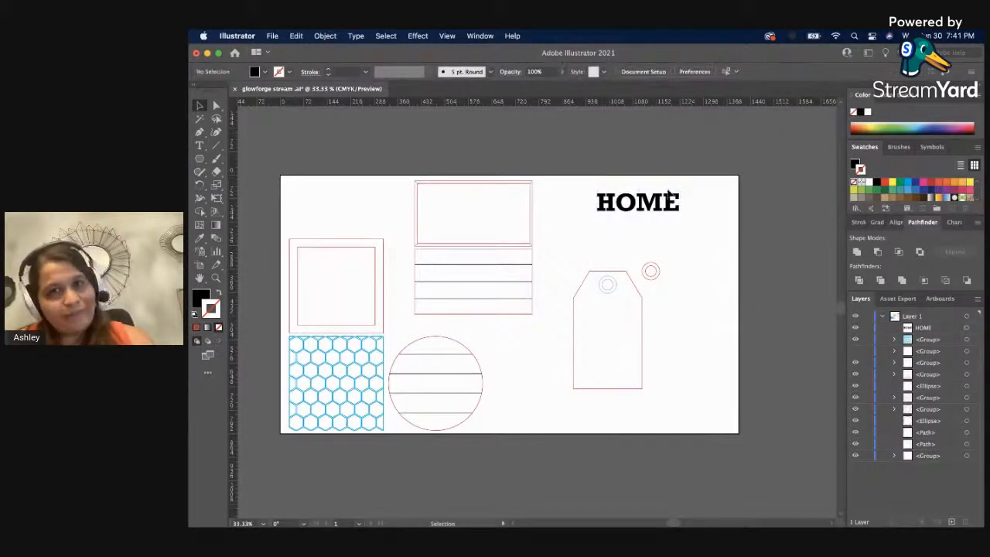
Enlarge the HOME text to about 162 pt so it spans the space above the tag.
{"action": "left_click", "coordinate": [657, 207]}
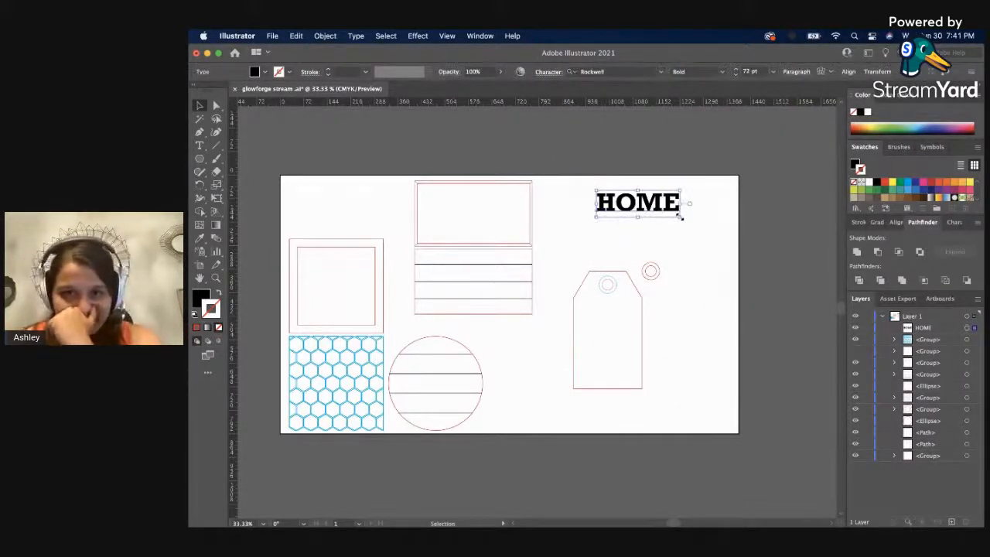
{"action": "mouse_move", "coordinate": [680, 217]}
{"action": "left_mouse_down"}
{"action": "mouse_move", "coordinate": [725, 272]}
{"action": "mouse_move", "coordinate": [769, 283]}
{"action": "mouse_move", "coordinate": [782, 250]}
{"action": "mouse_move", "coordinate": [685, 231]}
{"action": "left_mouse_up"}
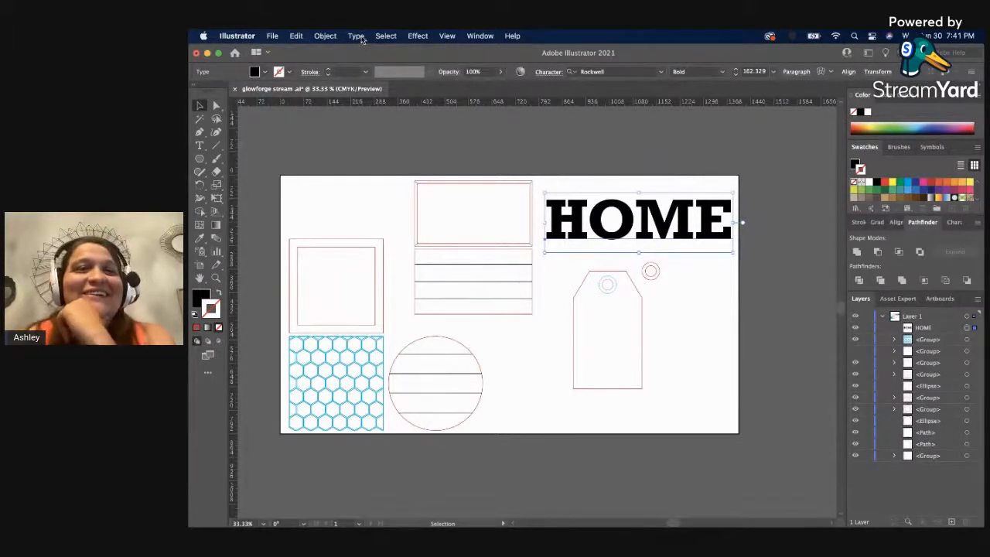
{"action": "left_click", "coordinate": [358, 36]}
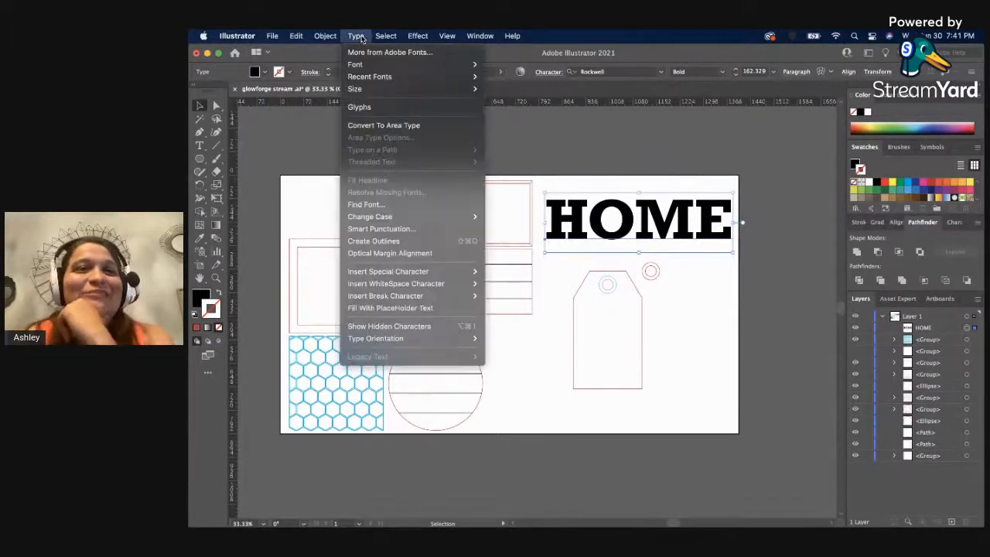
{"action": "left_click", "coordinate": [687, 226]}
Convert the HOME text to outlines, undo it, and create the outlines again.
{"action": "right_click", "coordinate": [686, 225]}
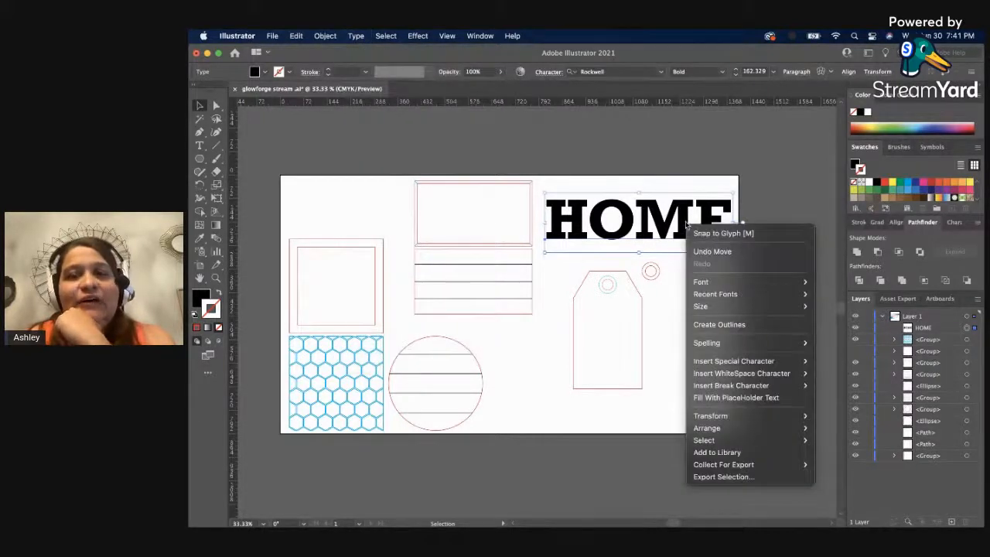
{"action": "left_click", "coordinate": [727, 324]}
{"action": "key", "text": "super+z"}
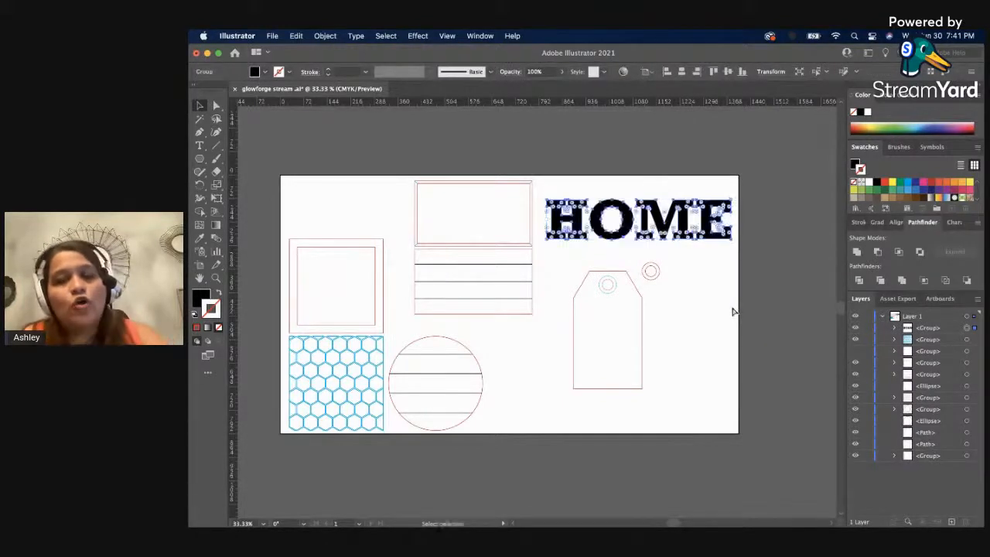
{"action": "left_click", "coordinate": [354, 35]}
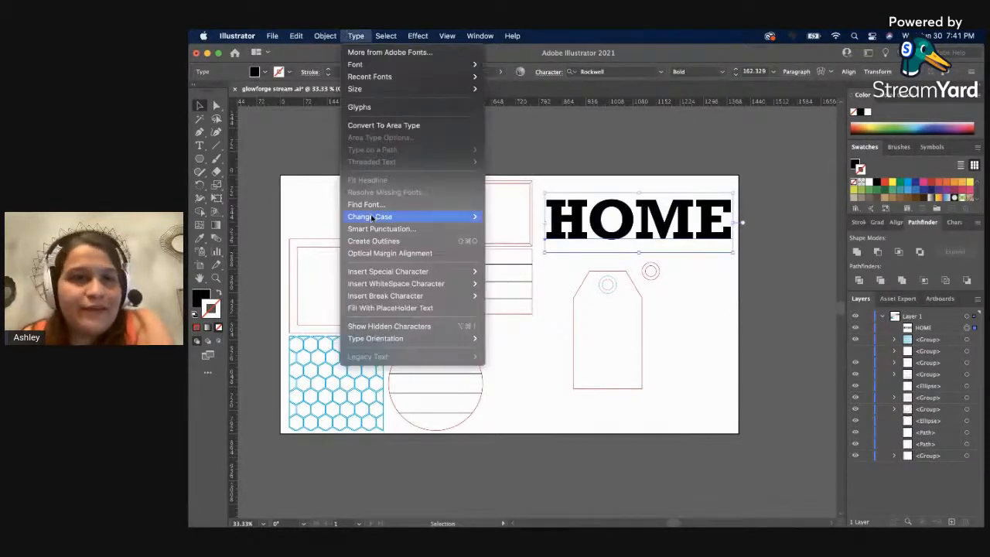
{"action": "left_click", "coordinate": [373, 241]}
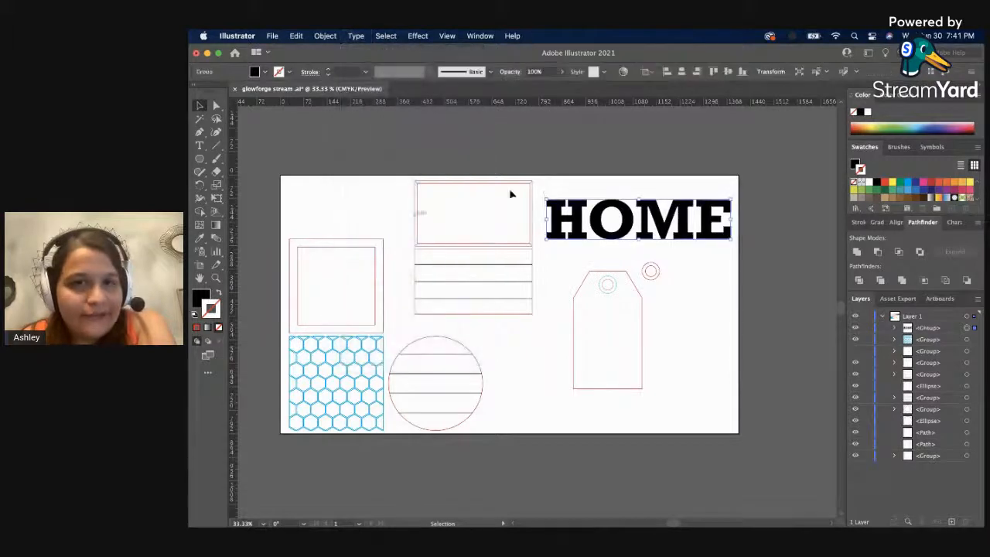
{"action": "left_click", "coordinate": [638, 158]}
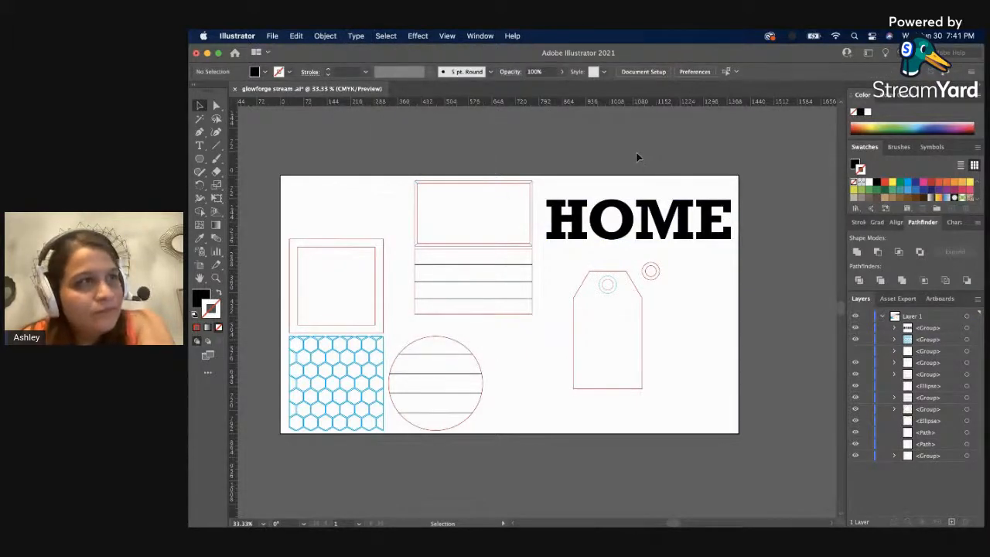
Delete the outlined HOME and add the lowercase text "home" in its place above the tag.
{"action": "left_click_drag", "start_coordinate": [624, 212], "coordinate": [612, 137]}
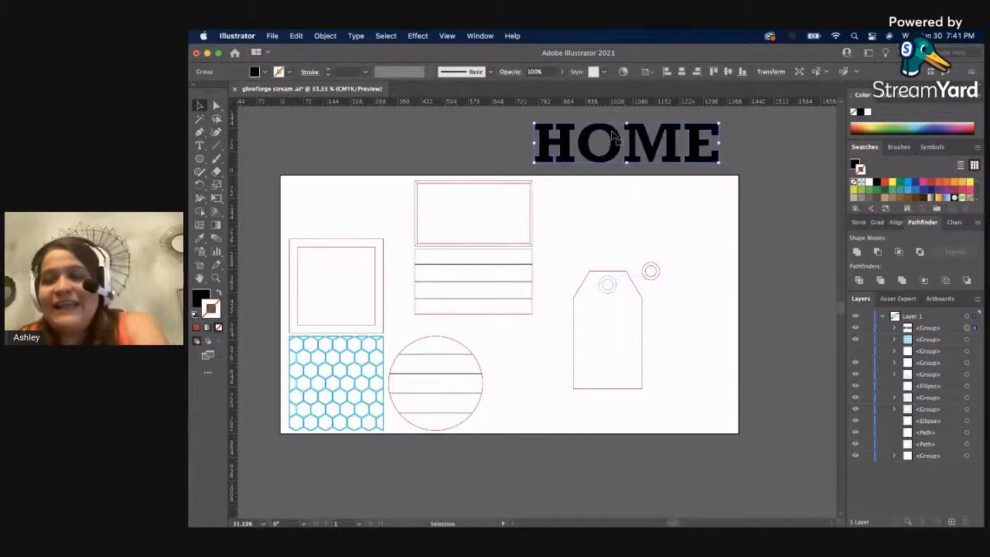
{"action": "key", "text": "Delete"}
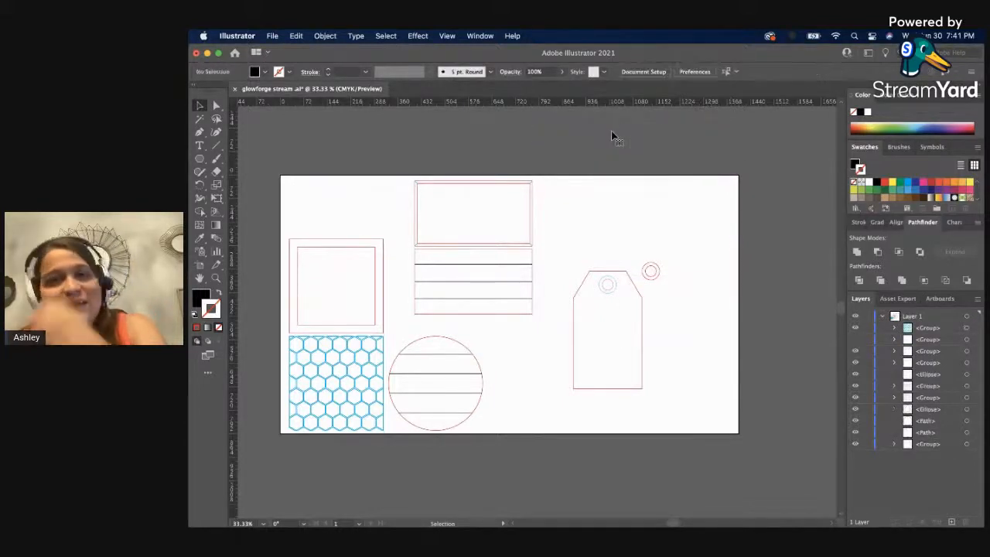
{"action": "key", "text": "t"}
{"action": "left_click", "coordinate": [581, 211]}
{"action": "type", "text": "home"}
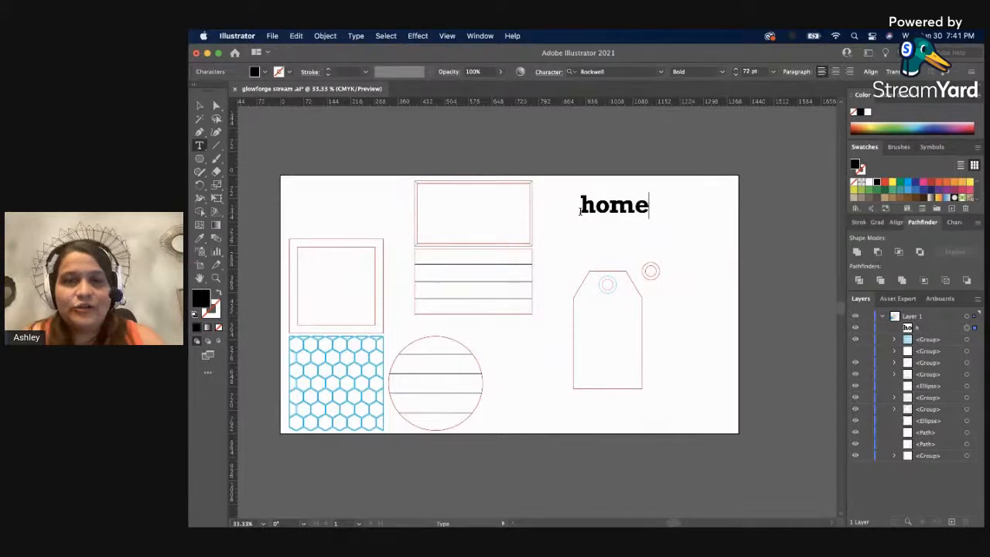
Change the font of the "home" text to Hello.
{"action": "key", "text": "super+a"}
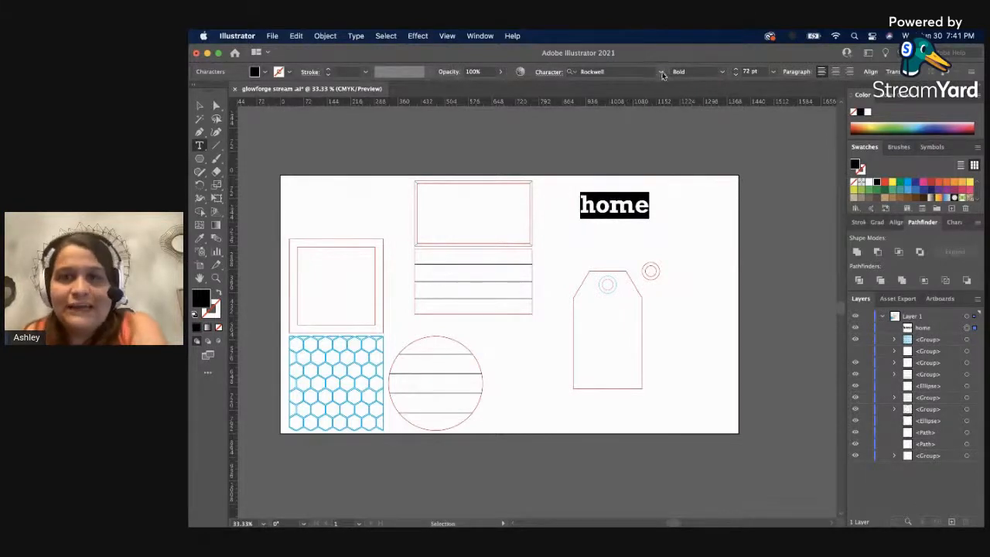
{"action": "left_click", "coordinate": [661, 72]}
{"action": "left_click", "coordinate": [652, 162]}
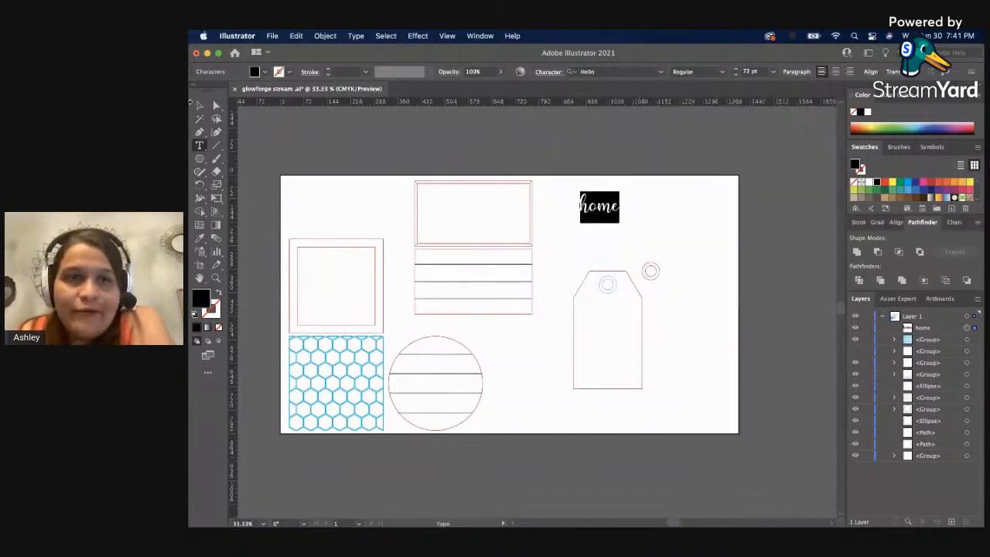
{"action": "key", "text": "Escape"}
Enlarge "home" to about 176 pt and move it onto the lined rectangle below the mitered frame.
{"action": "left_click_drag", "start_coordinate": [624, 223], "coordinate": [751, 270]}
{"action": "left_click_drag", "start_coordinate": [648, 242], "coordinate": [646, 233]}
{"action": "left_click", "coordinate": [704, 182]}
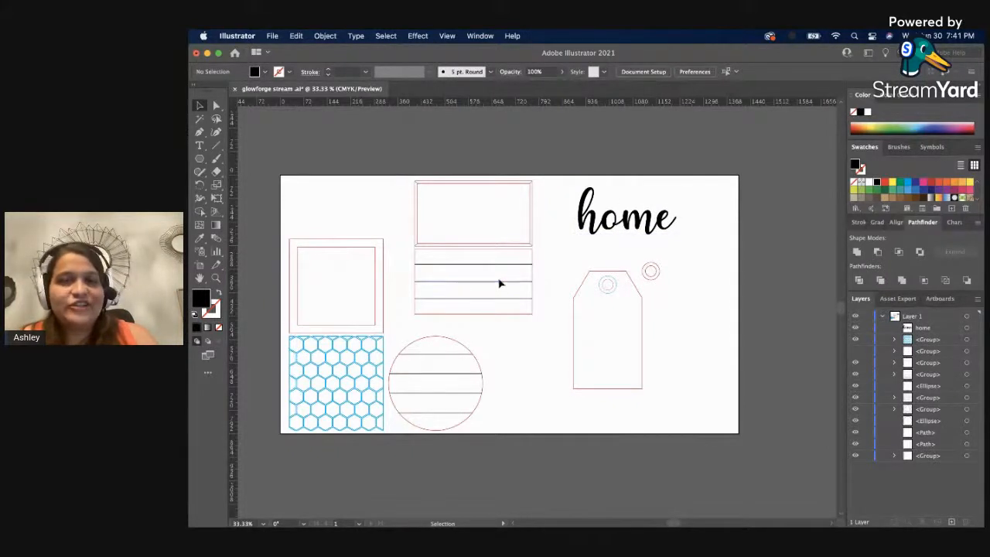
{"action": "left_click_drag", "start_coordinate": [621, 224], "coordinate": [470, 296]}
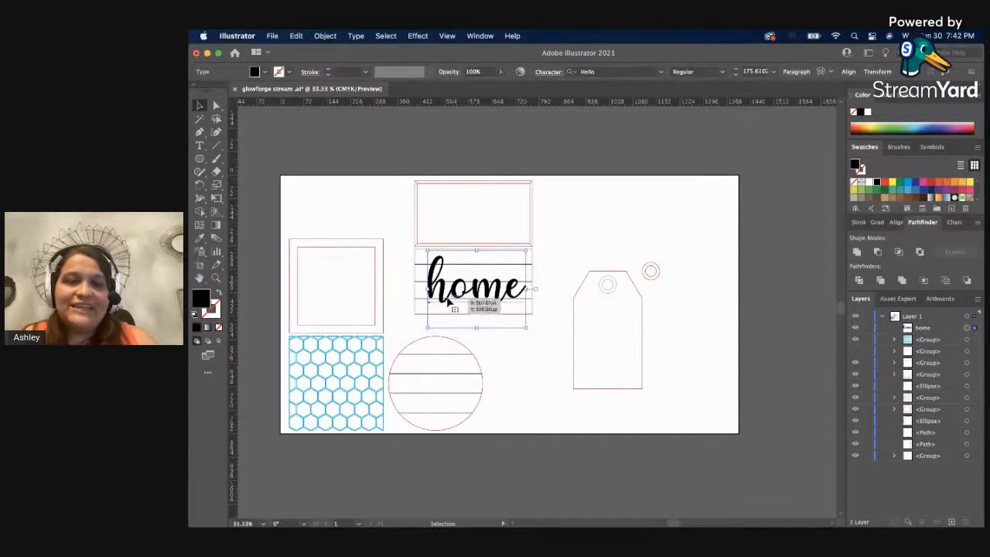
Convert the "home" text to outlines and unite its letters into one shape.
{"action": "key", "text": "z"}
{"action": "left_click", "coordinate": [452, 296]}
{"action": "left_click", "coordinate": [562, 307]}
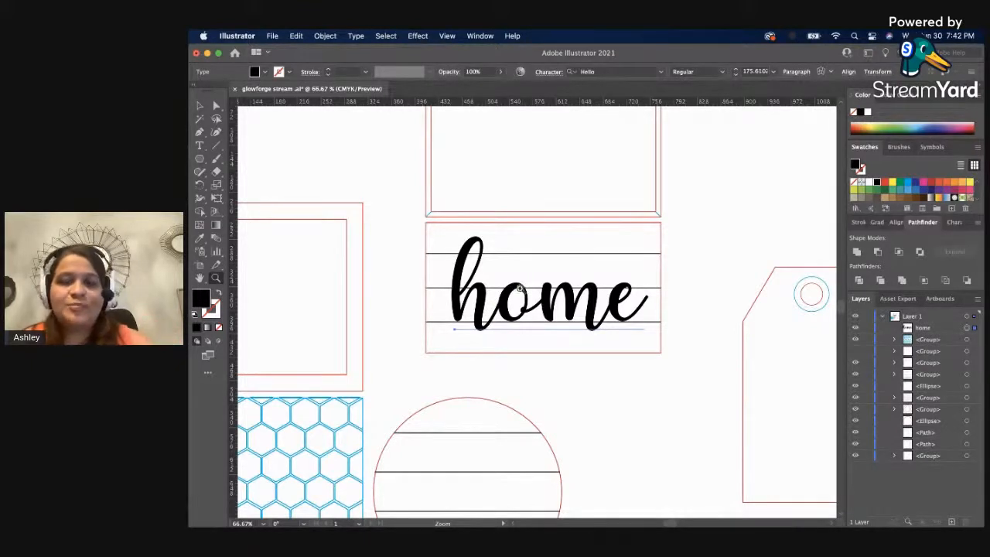
{"action": "key", "text": "v"}
{"action": "left_click", "coordinate": [596, 300]}
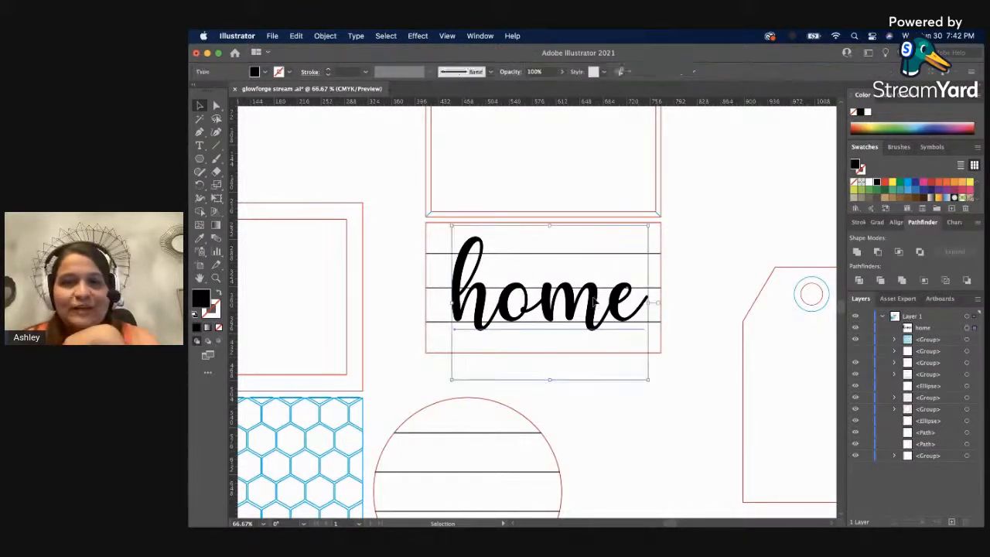
{"action": "right_click", "coordinate": [594, 302]}
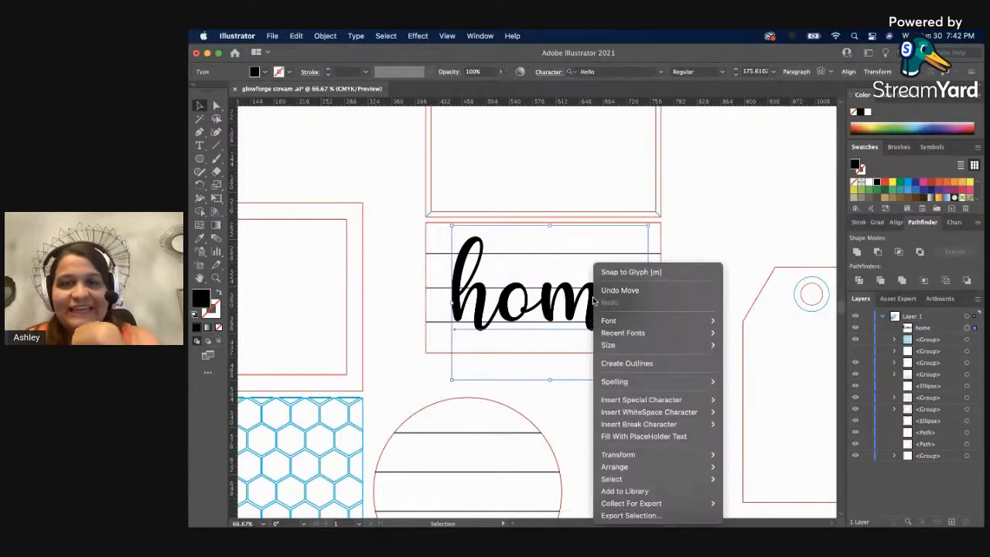
{"action": "left_click", "coordinate": [617, 363]}
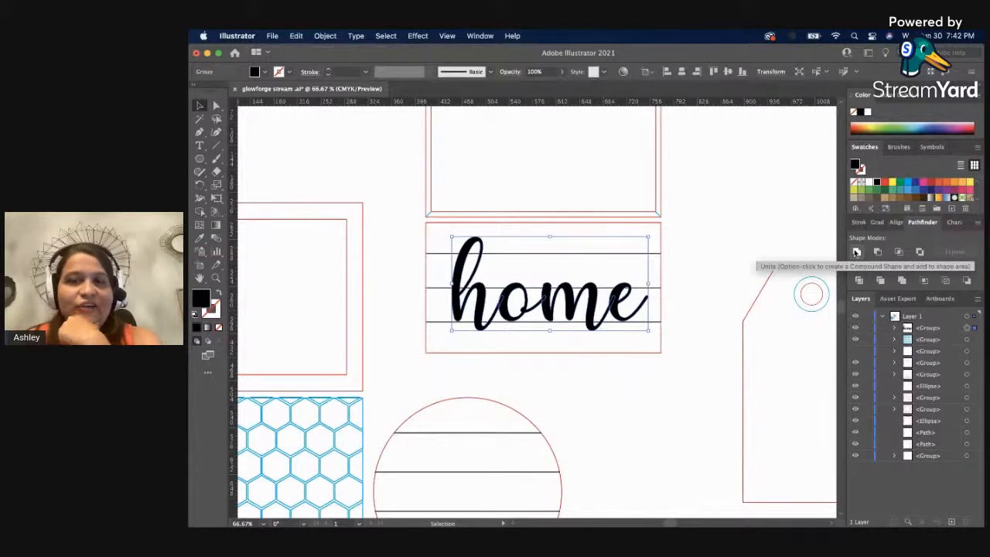
{"action": "left_click", "coordinate": [856, 252]}
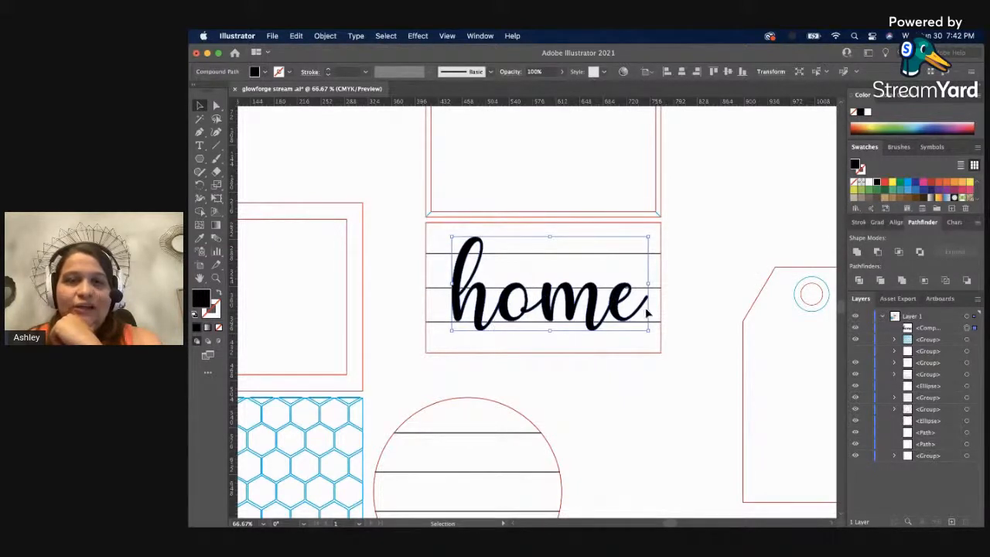
{"action": "left_click", "coordinate": [686, 303]}
Set up a 10 pt path offset with mitered joins for the united "home" shape.
{"action": "left_click", "coordinate": [578, 320]}
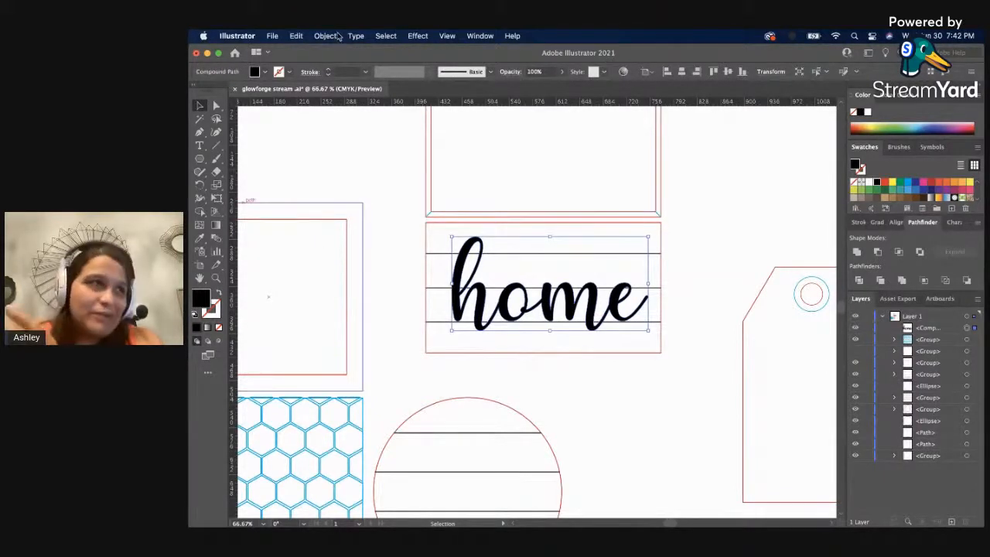
{"action": "left_click", "coordinate": [338, 36]}
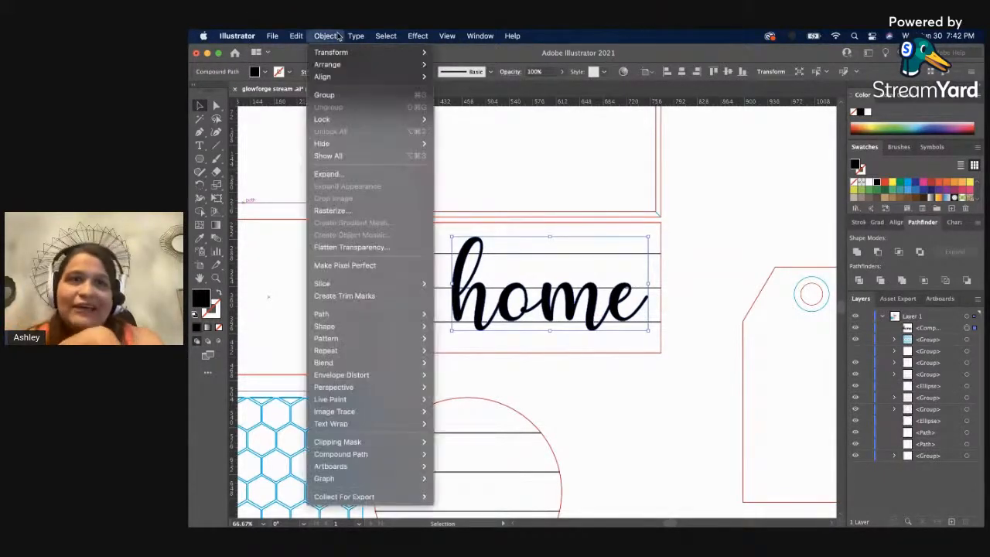
{"action": "mouse_move", "coordinate": [381, 315]}
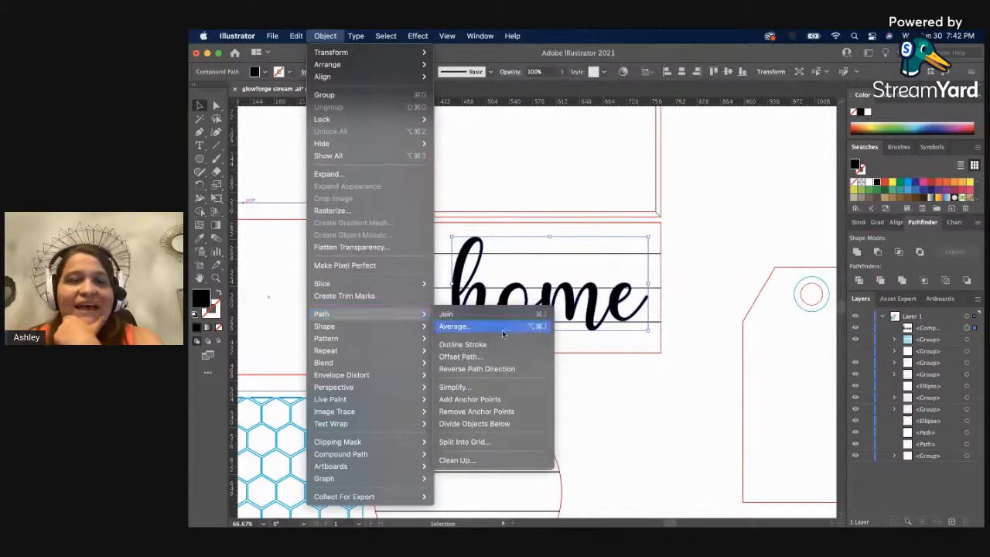
{"action": "left_click", "coordinate": [495, 356]}
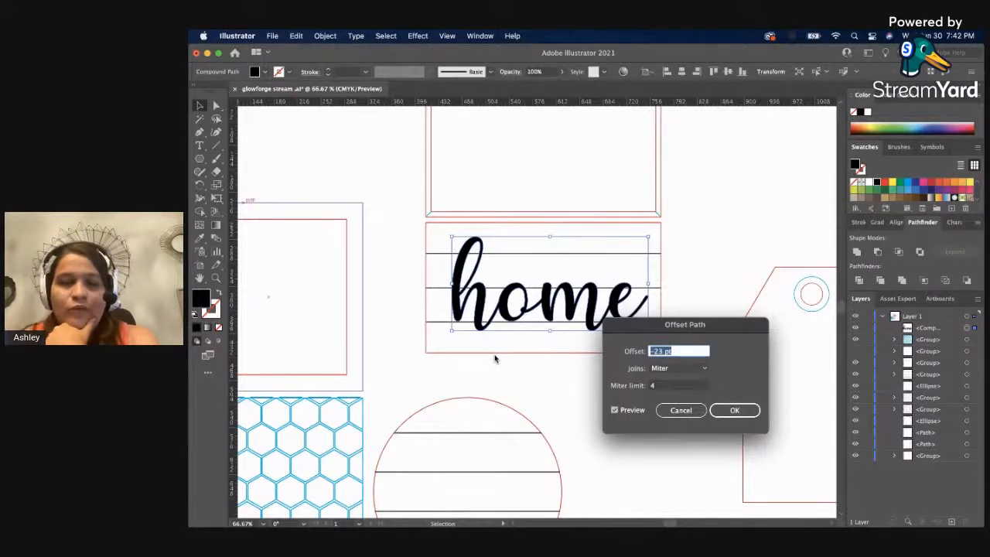
{"action": "type", "text": "10"}
{"action": "key", "text": "Tab"}
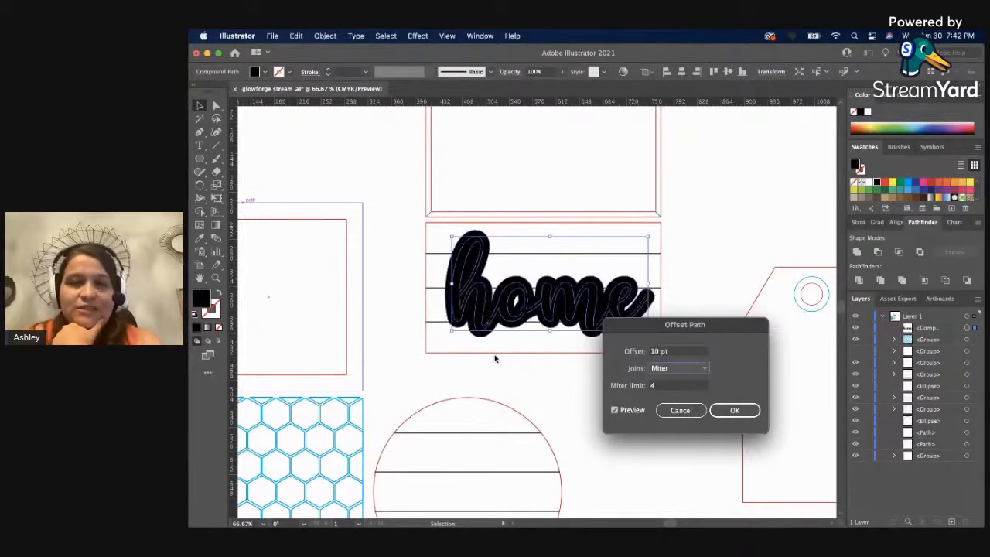
Reduce the path offset to 3 pt and apply it to the "home" shape.
{"action": "left_click", "coordinate": [674, 352]}
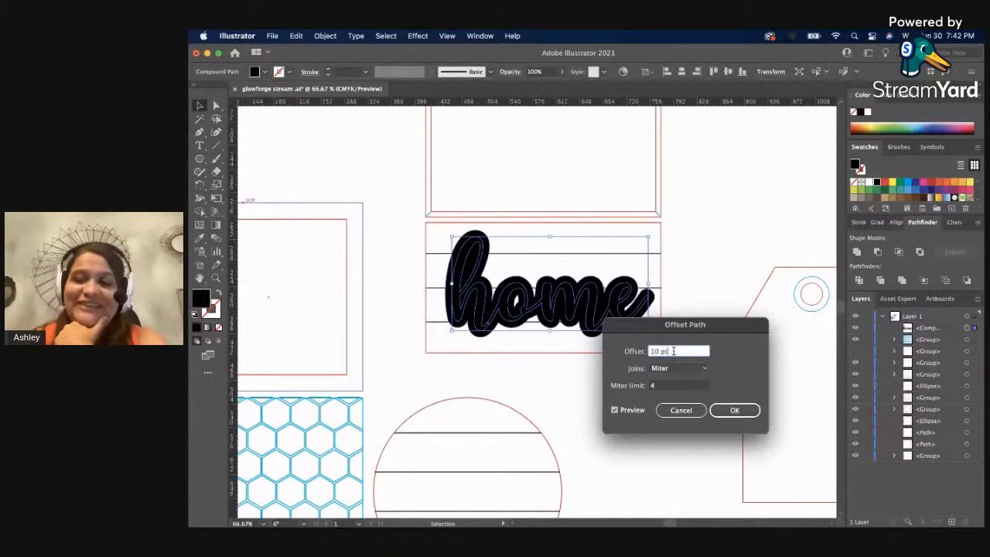
{"action": "key", "text": "Down"}
{"action": "key", "text": "Down"}
{"action": "key", "text": "Down"}
{"action": "key", "text": "Down"}
{"action": "key", "text": "Down"}
{"action": "key", "text": "Down"}
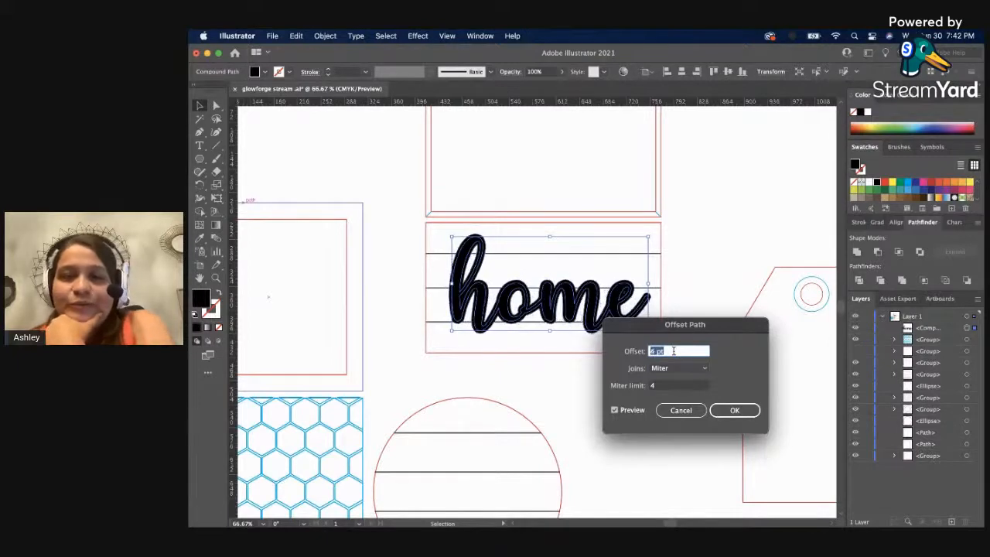
{"action": "key", "text": "Down"}
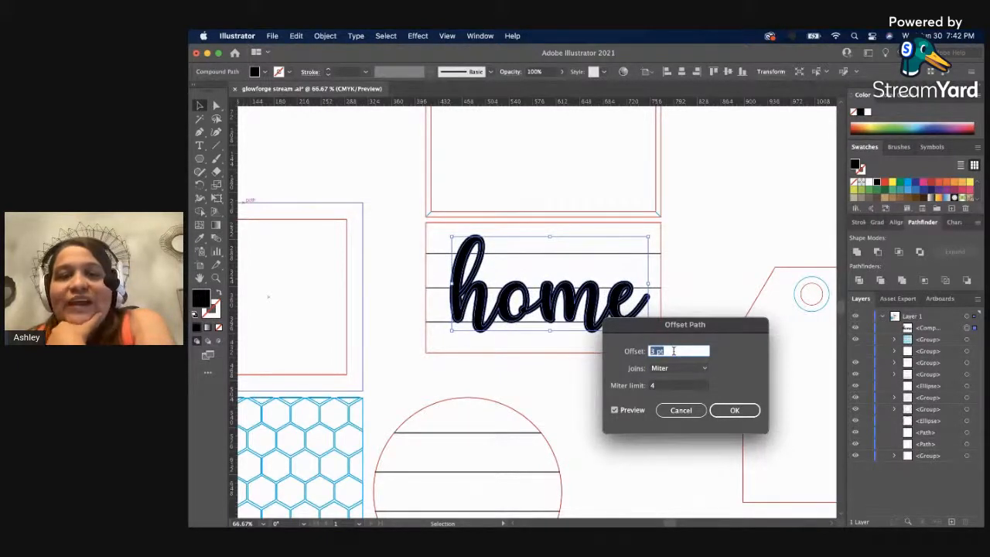
{"action": "key", "text": "Down"}
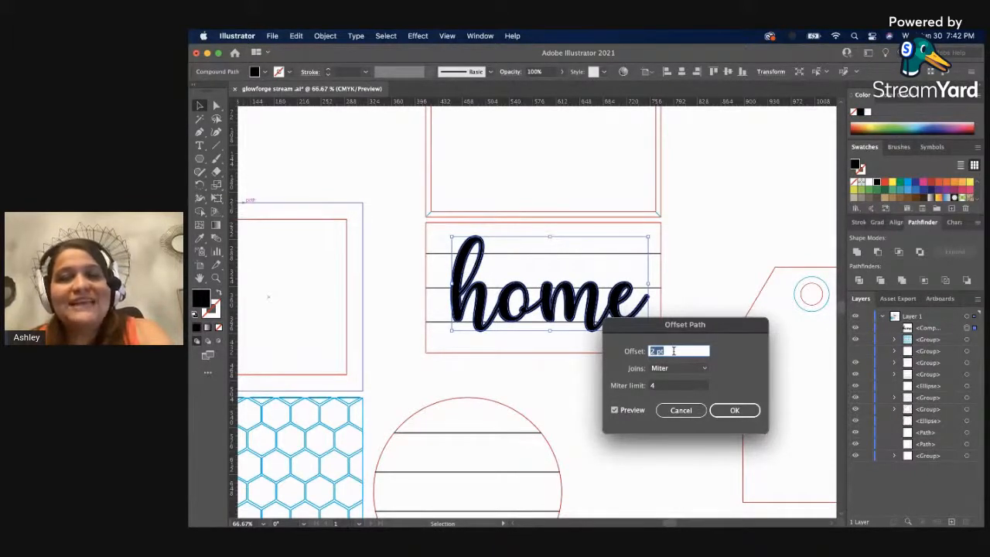
{"action": "key", "text": "Up"}
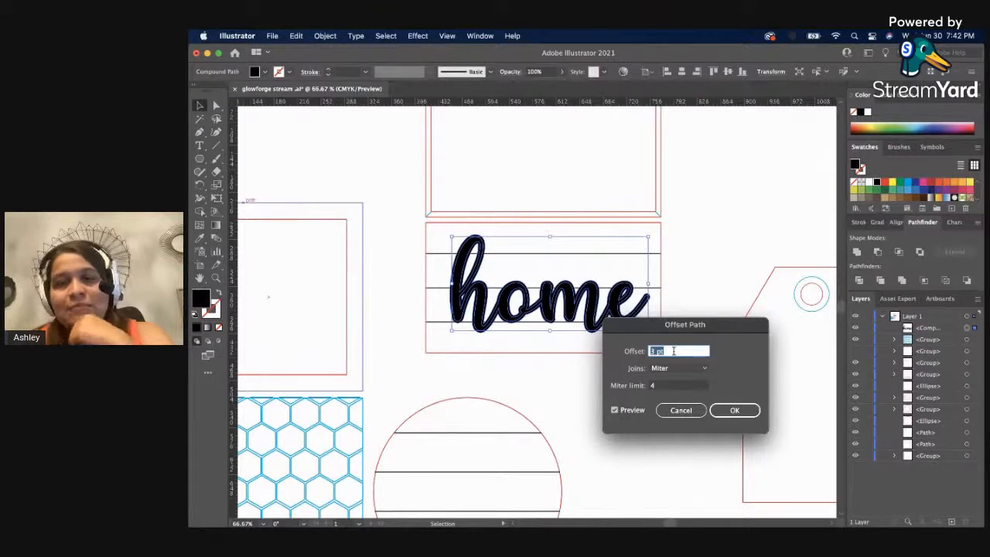
{"action": "left_click", "coordinate": [735, 411]}
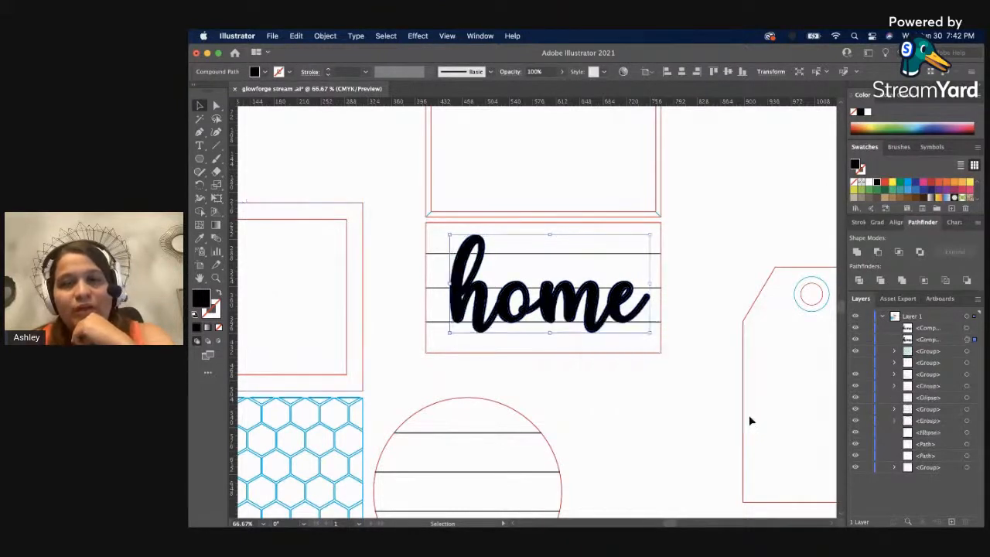
Apply Unite and Merge to the original inner "home" shape on the lined rectangle.
{"action": "left_click", "coordinate": [705, 426]}
{"action": "left_click", "coordinate": [615, 308]}
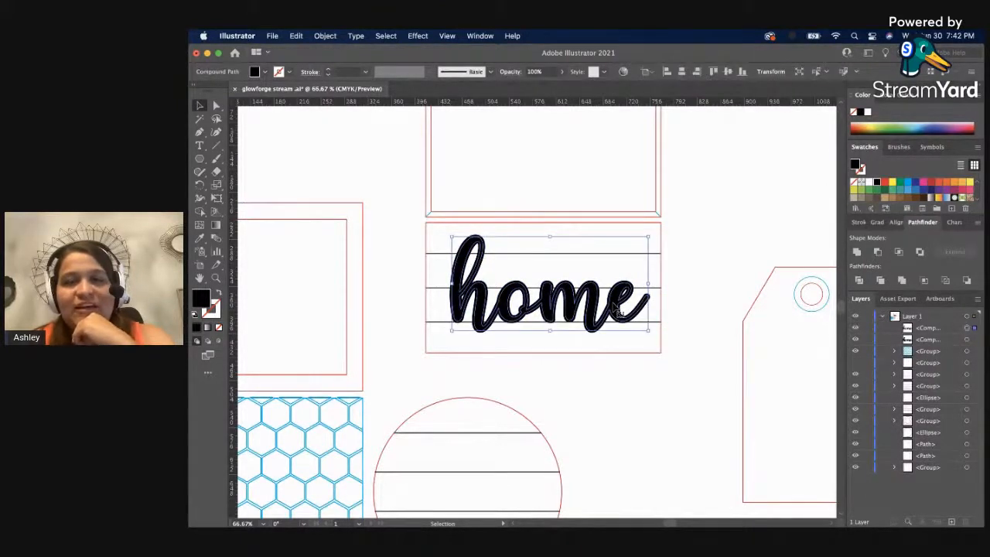
{"action": "left_click", "coordinate": [855, 253]}
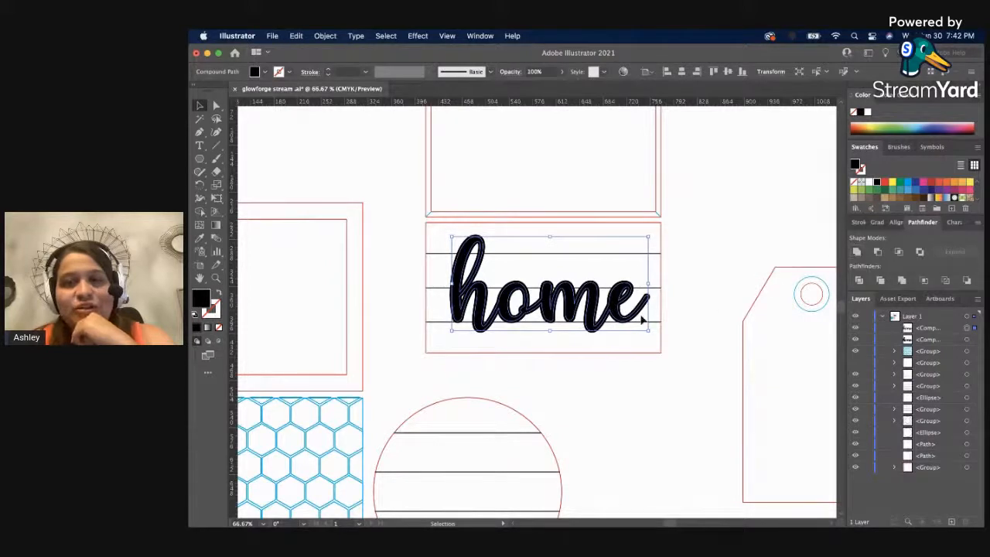
{"action": "right_click", "coordinate": [610, 303]}
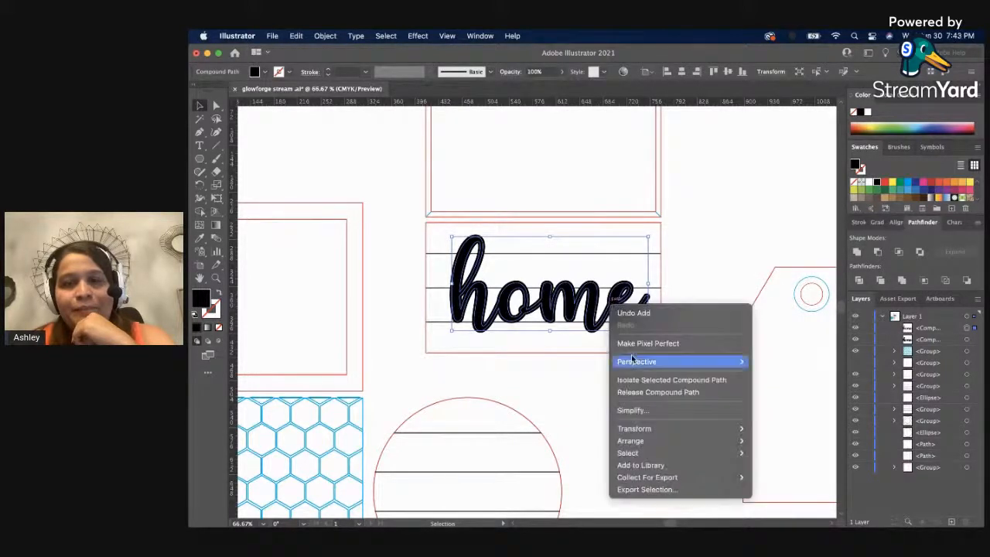
{"action": "left_click", "coordinate": [584, 406]}
{"action": "left_click", "coordinate": [589, 311]}
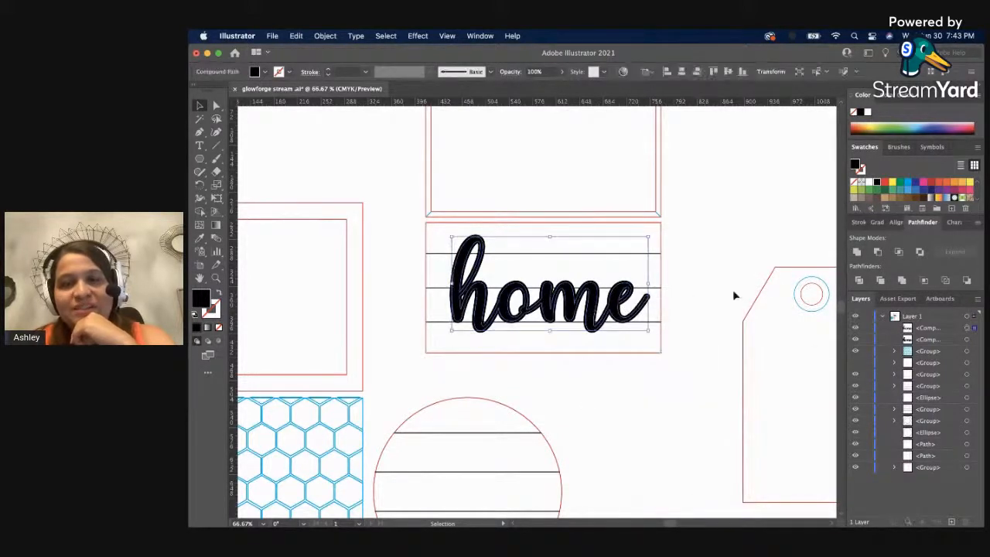
{"action": "left_click", "coordinate": [903, 280]}
{"action": "left_click", "coordinate": [646, 396]}
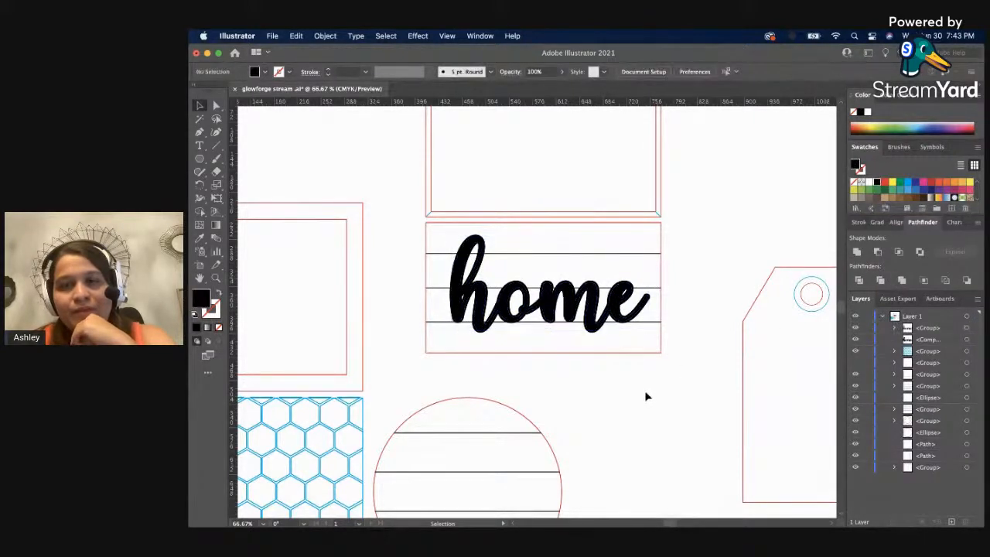
Ungroup the merged inner "home" shape.
{"action": "left_click", "coordinate": [576, 303]}
{"action": "right_click", "coordinate": [573, 301]}
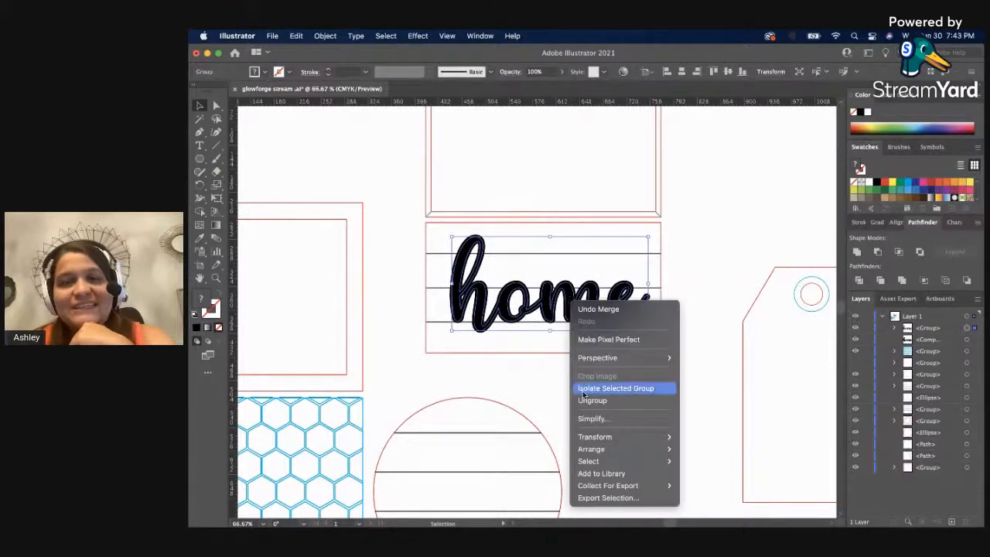
{"action": "left_click", "coordinate": [601, 400]}
{"action": "left_click", "coordinate": [647, 305]}
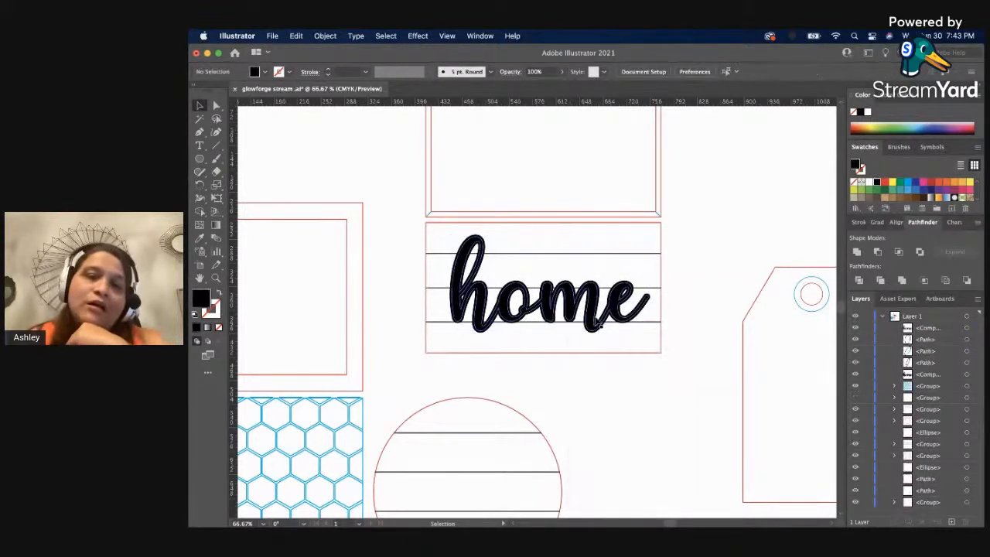
{"action": "left_click", "coordinate": [610, 375]}
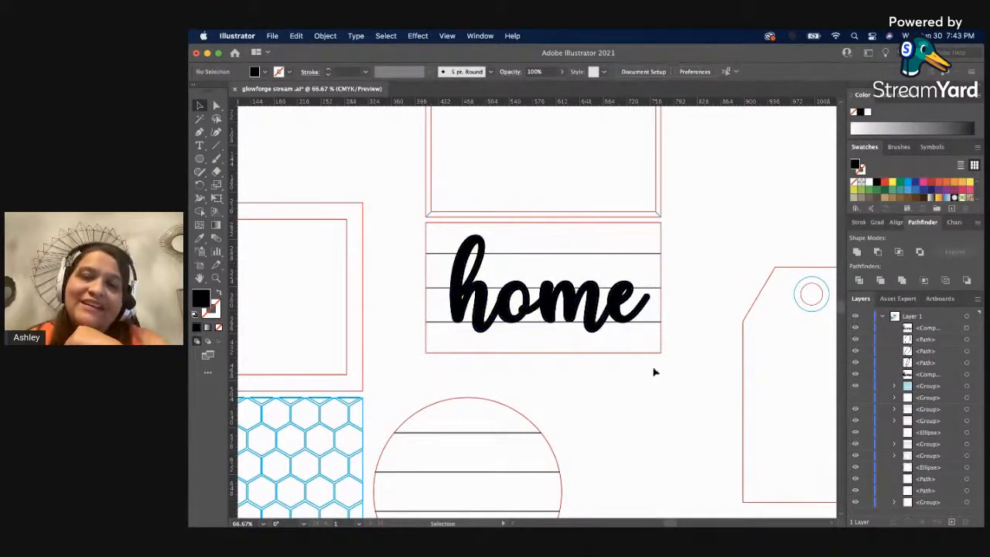
Merge the inner "home" lettering with its offset outline, and undo the extra Unite on the result.
{"action": "left_click", "coordinate": [595, 307]}
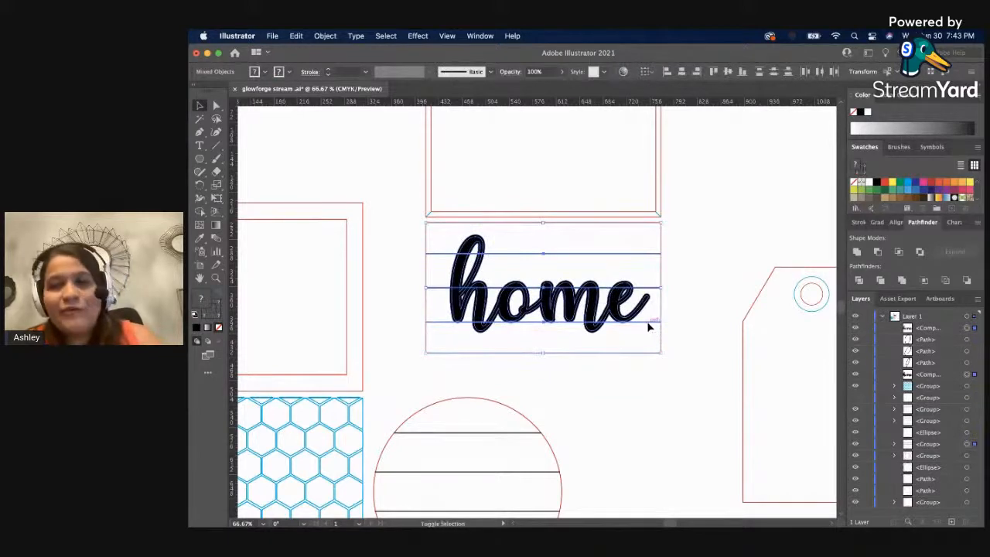
{"action": "left_click", "coordinate": [901, 281]}
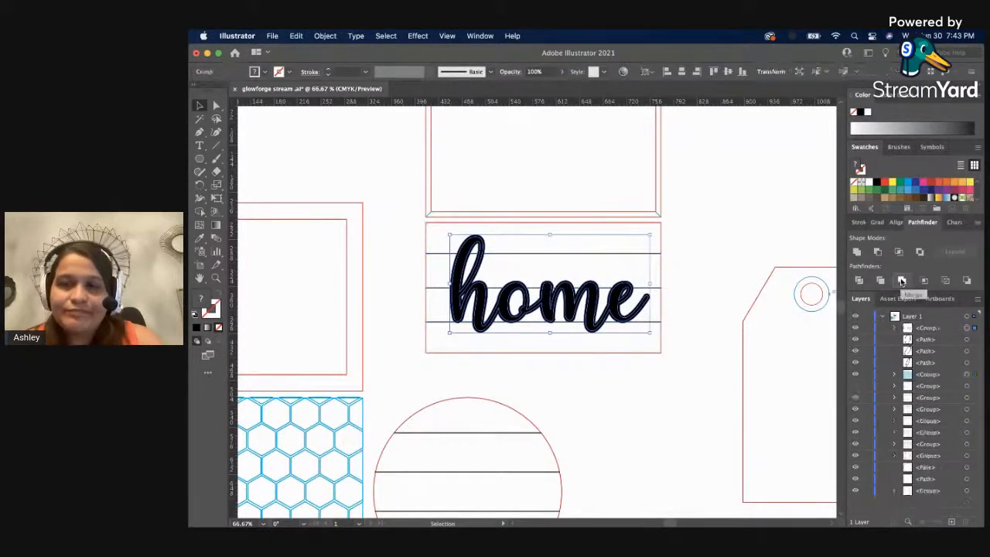
{"action": "left_click", "coordinate": [856, 254]}
{"action": "key", "text": "super+z"}
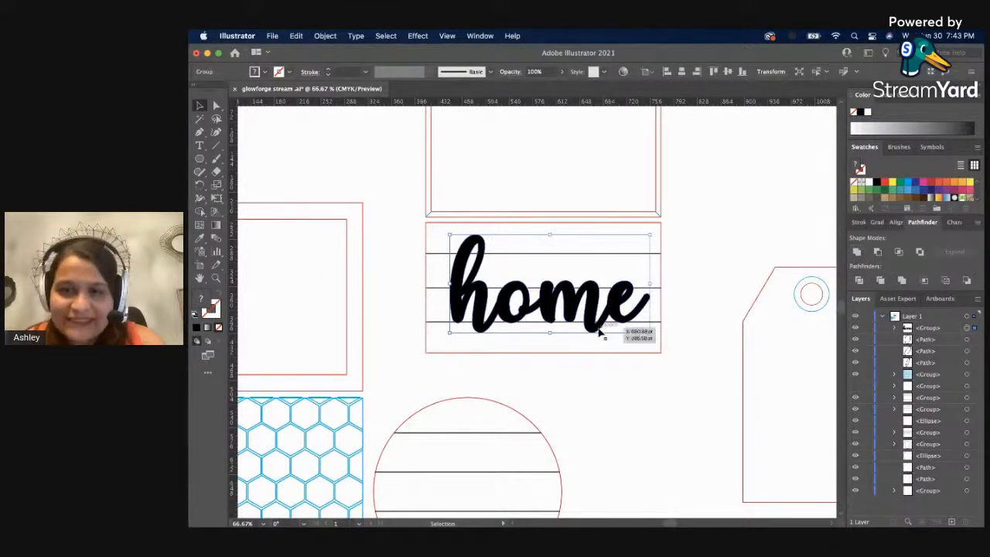
{"action": "left_click", "coordinate": [696, 263]}
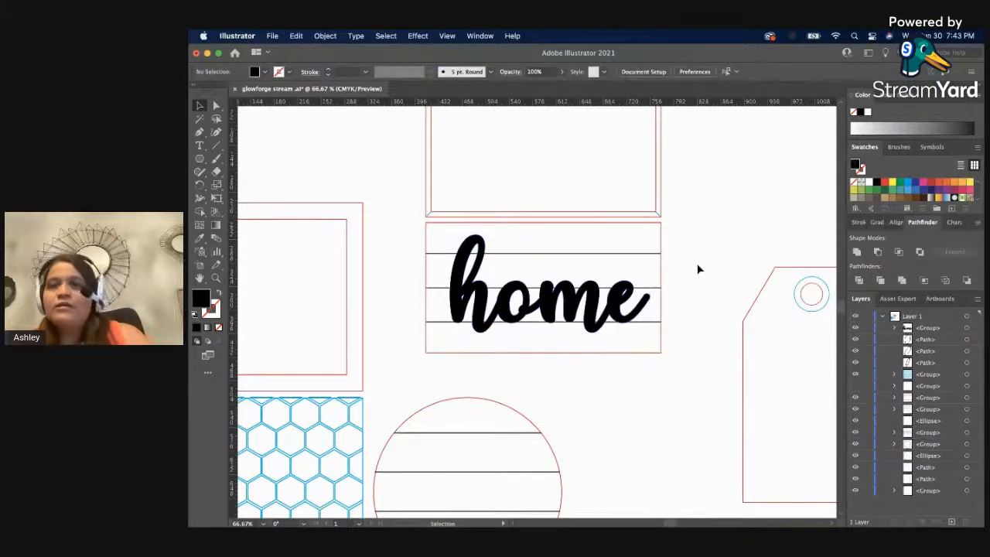
Delete the four paths without fill or stroke from the "home" group, keeping its compound path.
{"action": "left_click", "coordinate": [895, 328]}
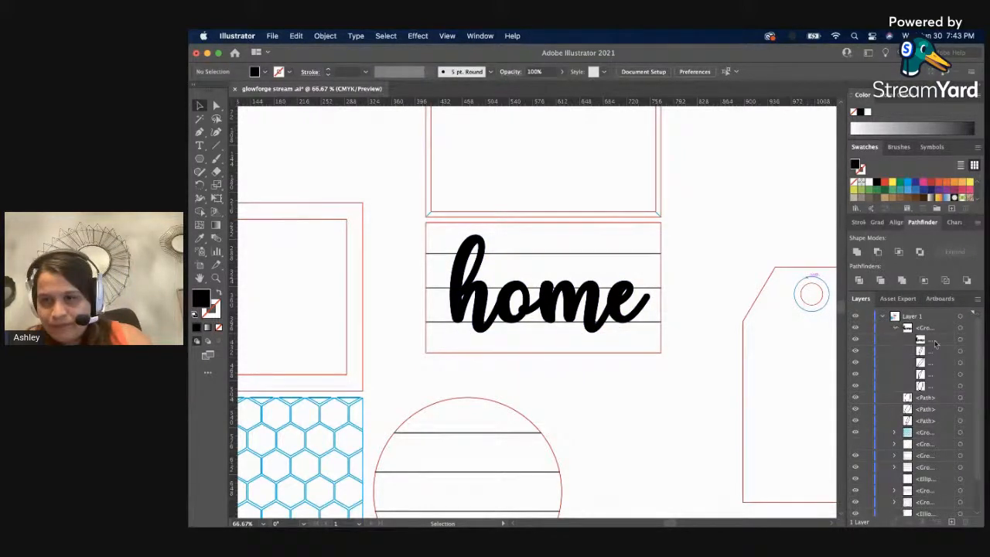
{"action": "left_click", "coordinate": [954, 353]}
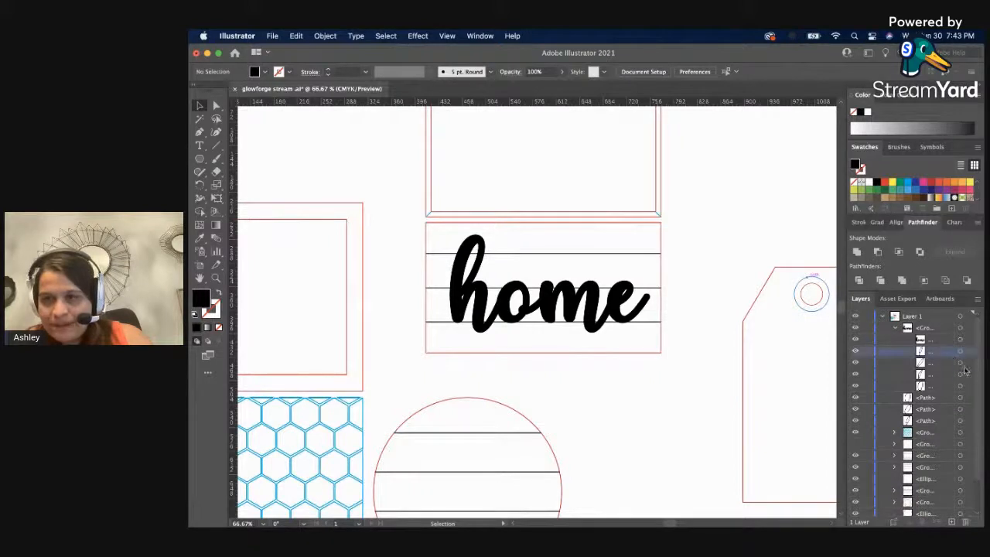
{"action": "left_click", "coordinate": [959, 351]}
{"action": "left_click", "coordinate": [855, 350]}
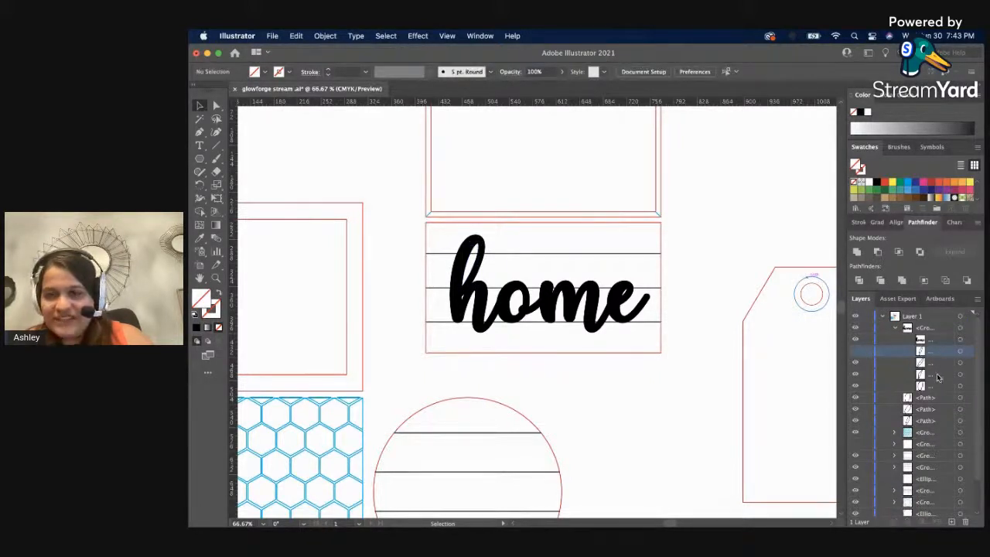
{"action": "left_click", "coordinate": [938, 386], "text": "shift"}
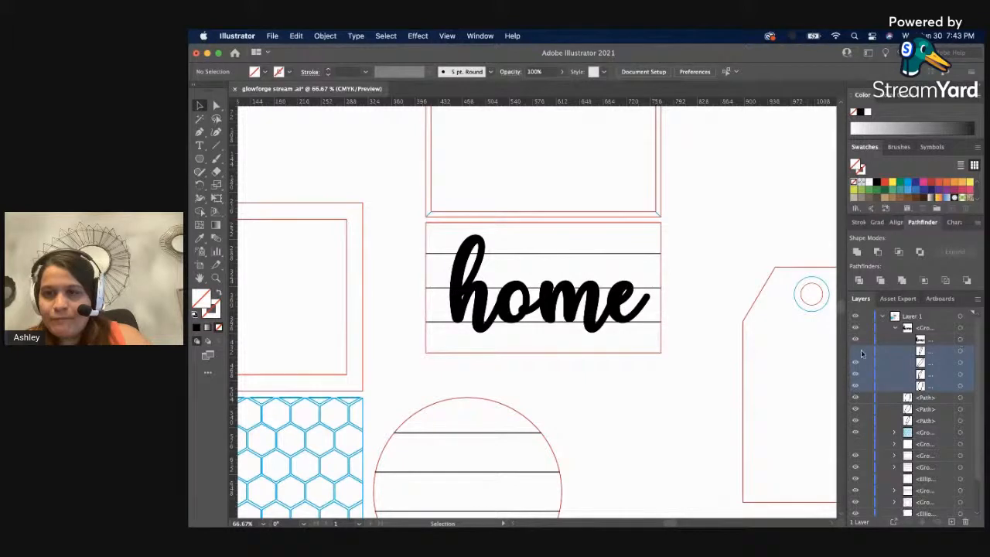
{"action": "left_click", "coordinate": [960, 351]}
{"action": "left_click", "coordinate": [960, 386], "text": "shift"}
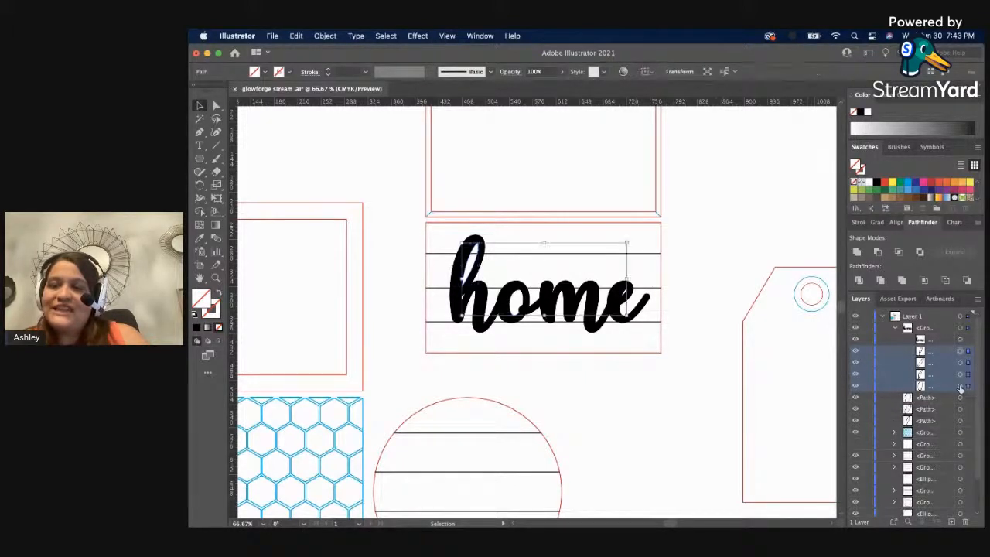
{"action": "left_click", "coordinate": [965, 521]}
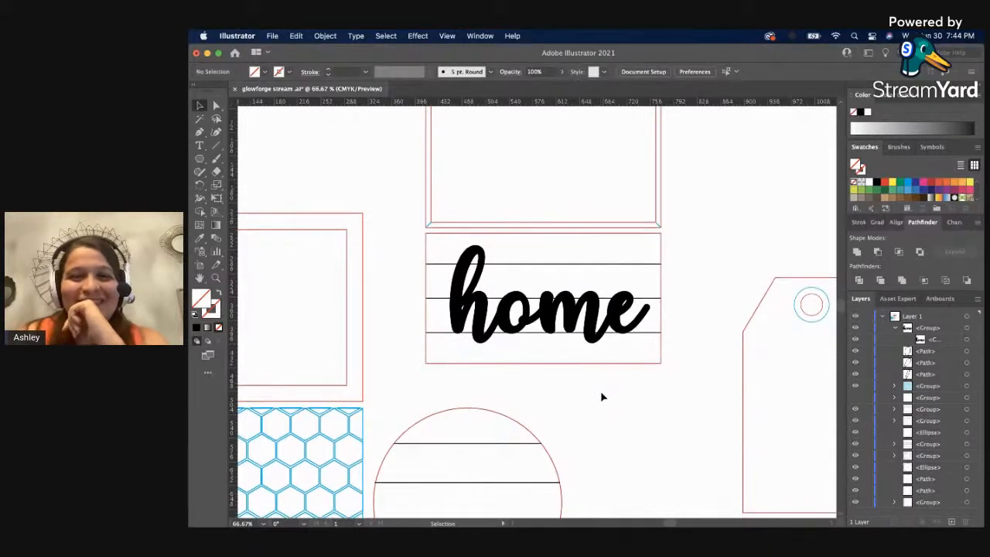
Move the thickened "home" lettering off the lined rectangle to the empty area above the artboard.
{"action": "scroll", "coordinate": [600, 394], "scroll_direction": "down", "scroll_amount": 2}
{"action": "scroll", "coordinate": [600, 393], "scroll_direction": "up", "scroll_amount": 3}
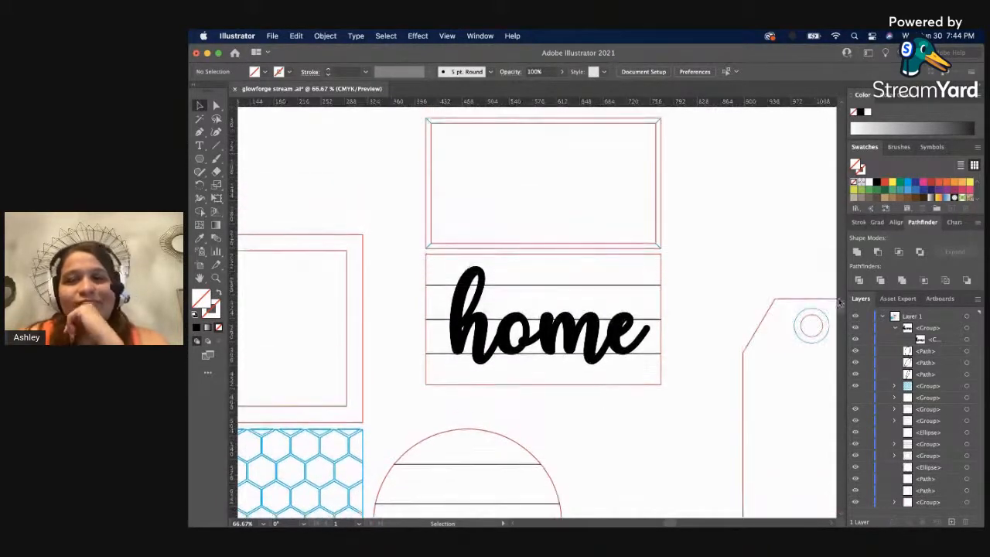
{"action": "key", "text": "z"}
{"action": "left_click", "coordinate": [625, 295], "text": "alt"}
{"action": "left_click", "coordinate": [497, 310], "text": "alt"}
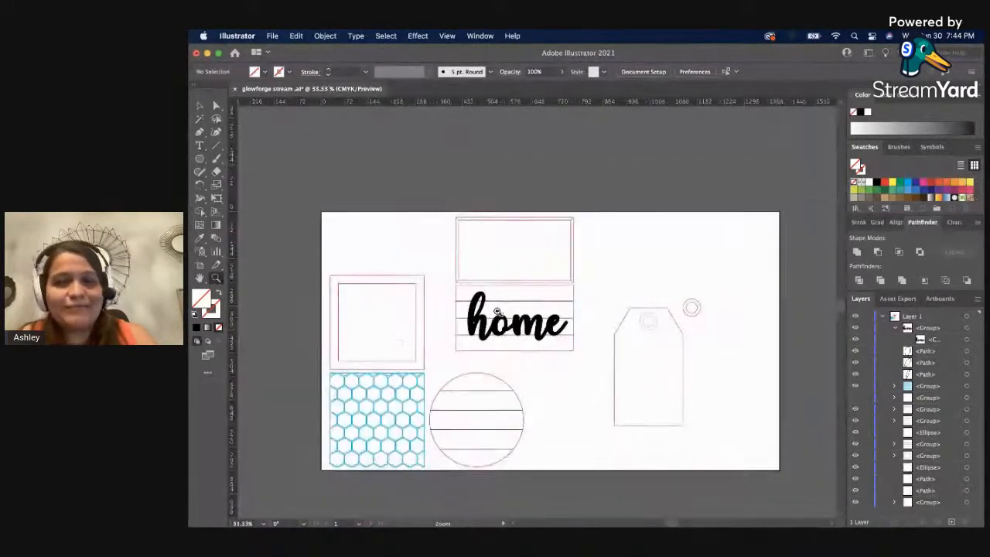
{"action": "key", "text": "v"}
{"action": "left_click_drag", "start_coordinate": [497, 310], "coordinate": [490, 154]}
{"action": "left_click", "coordinate": [682, 155]}
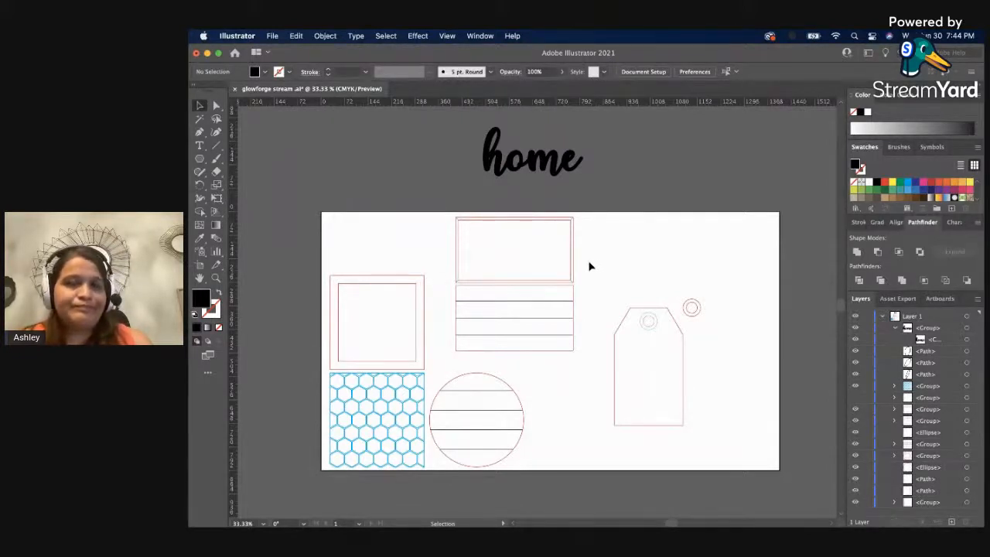
{"action": "scroll", "coordinate": [589, 266], "scroll_direction": "down", "scroll_amount": 5}
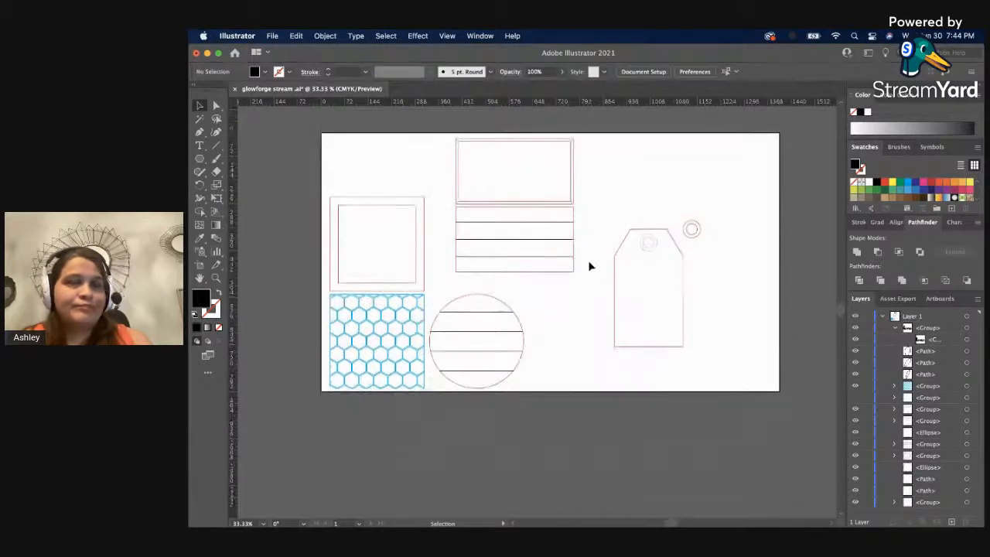
{"action": "key", "text": "z"}
{"action": "scroll", "coordinate": [588, 270], "scroll_direction": "up", "scroll_amount": 1}
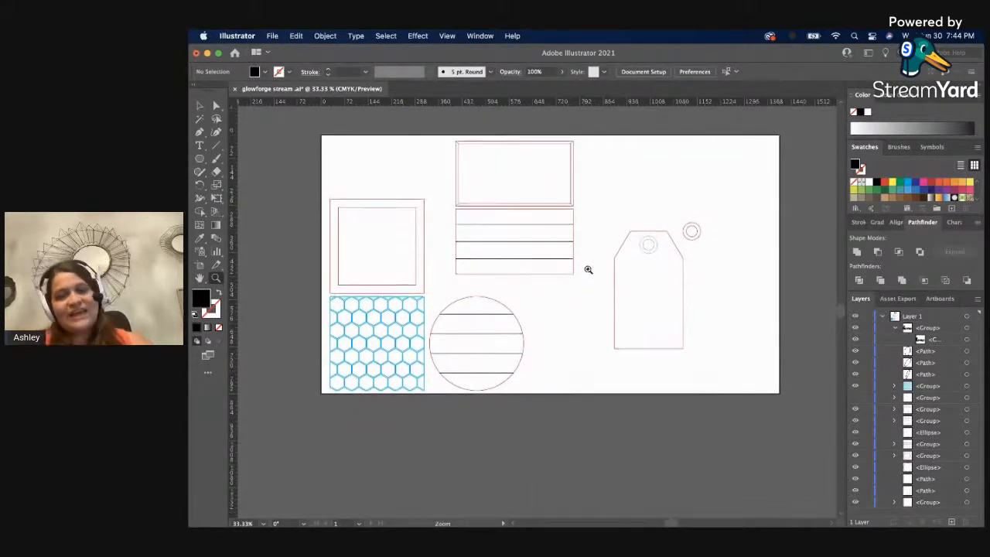
{"action": "key", "text": "v"}
{"action": "scroll", "coordinate": [594, 276], "scroll_direction": "up", "scroll_amount": 5}
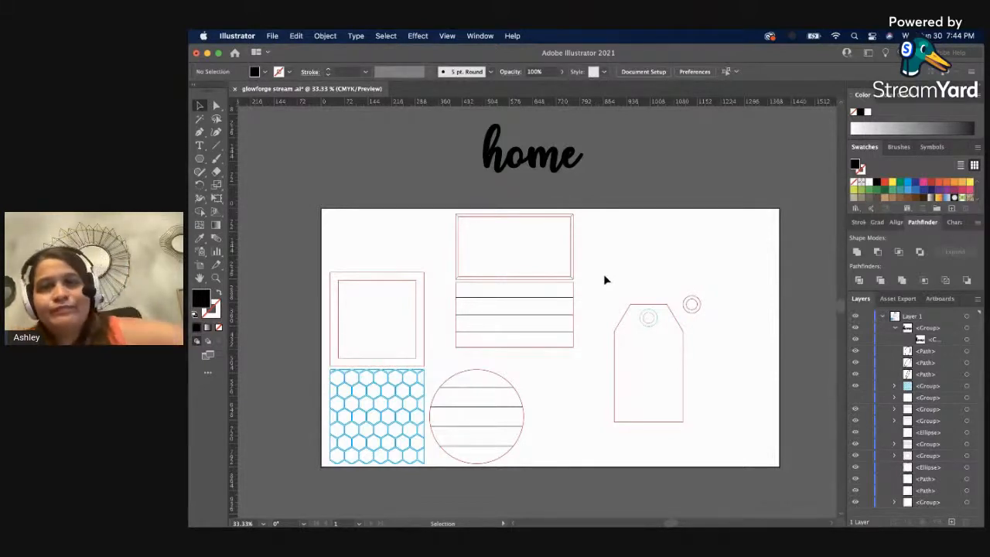
{"action": "left_click", "coordinate": [549, 162]}
{"action": "left_click", "coordinate": [334, 35]}
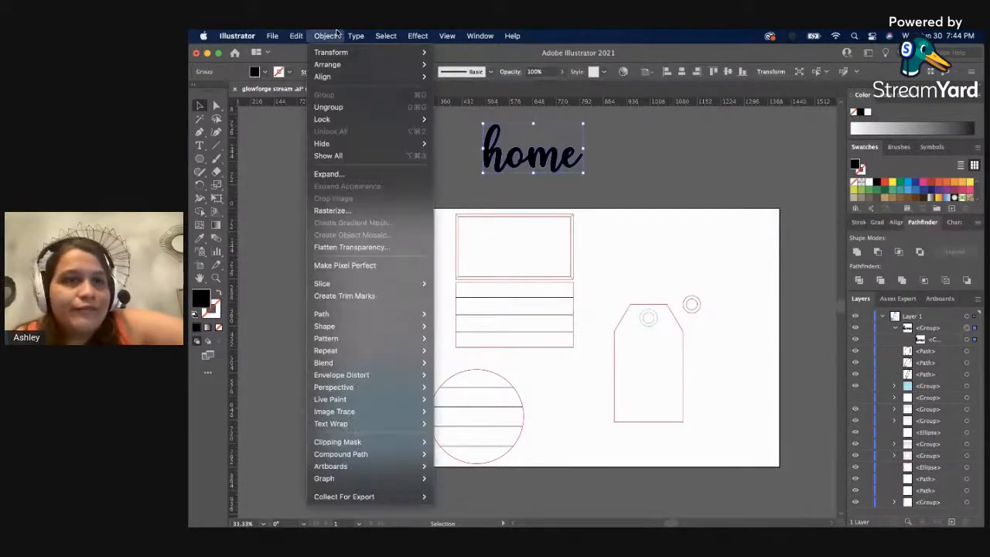
{"action": "mouse_move", "coordinate": [314, 33]}
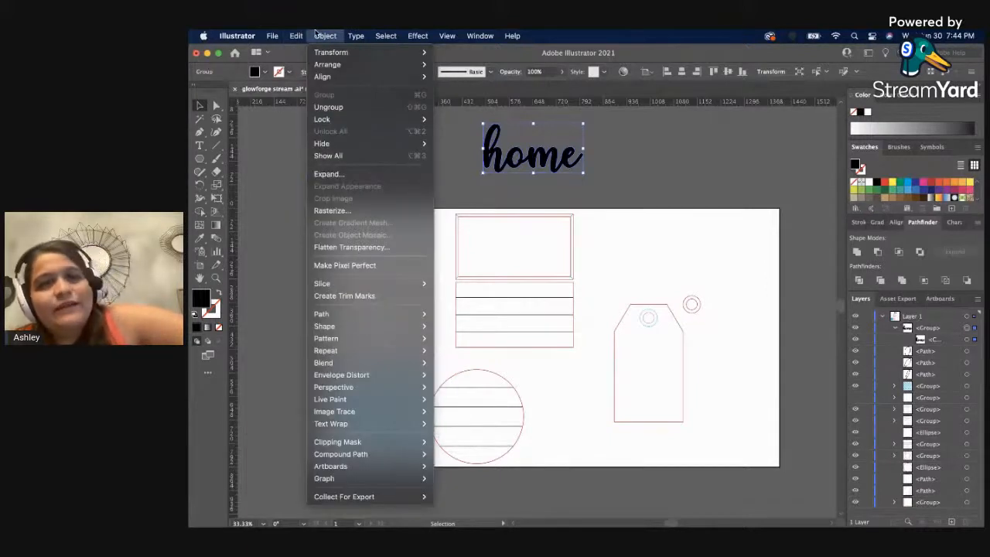
{"action": "left_click", "coordinate": [711, 196]}
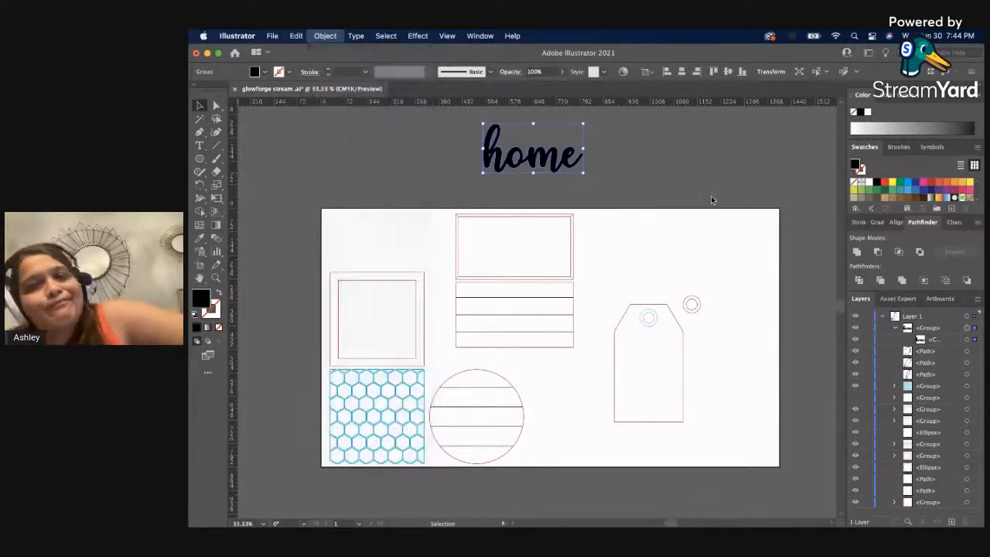
{"action": "left_click", "coordinate": [568, 169]}
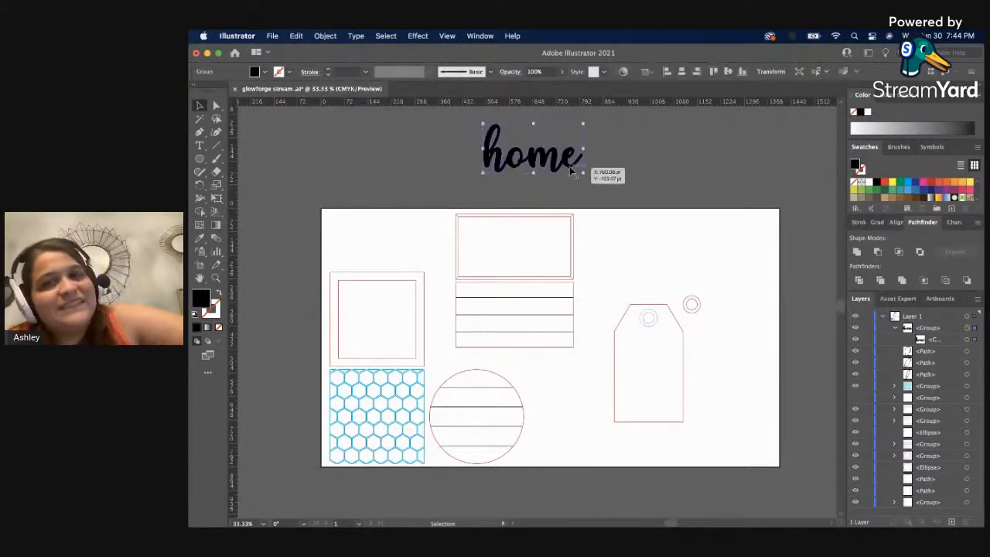
{"action": "left_click", "coordinate": [648, 169]}
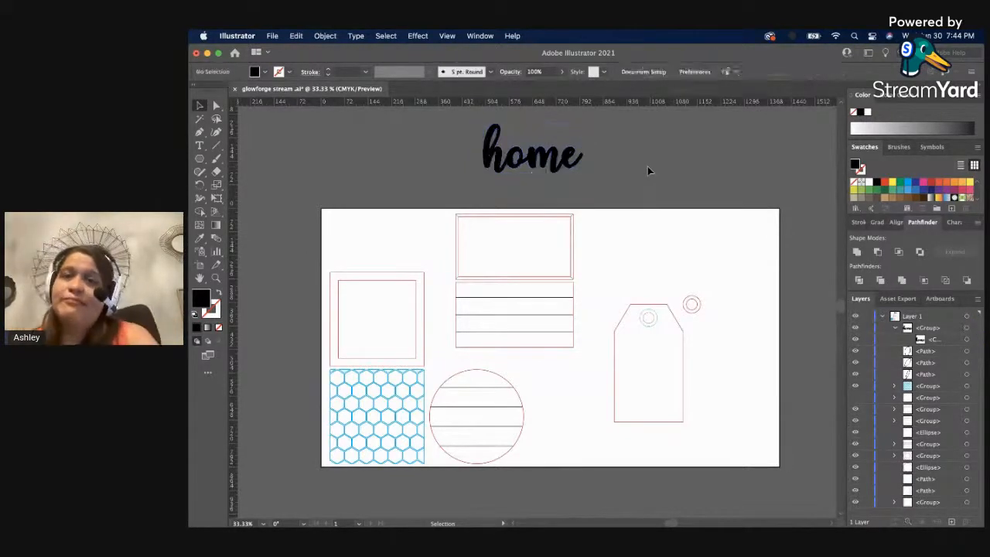
{"action": "left_click", "coordinate": [672, 316]}
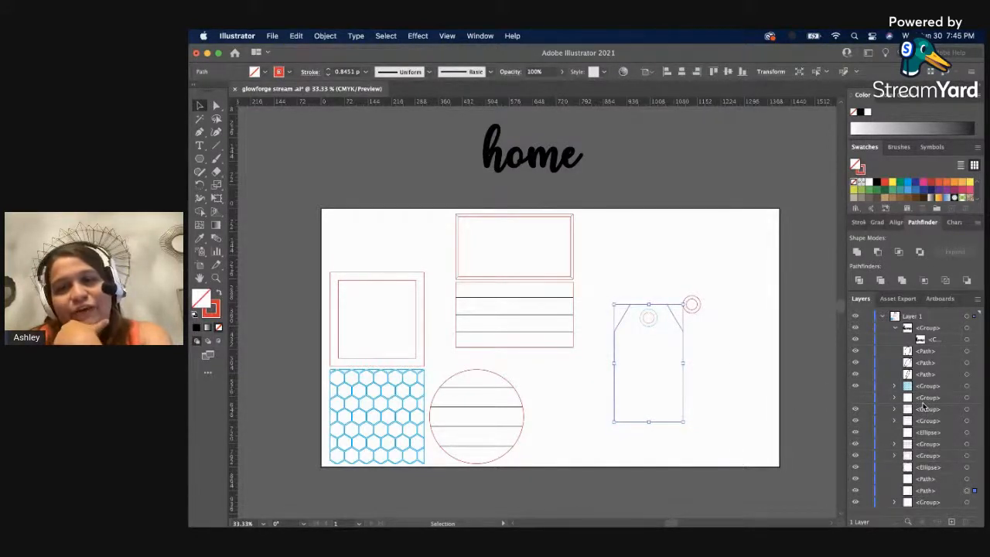
{"action": "left_click", "coordinate": [770, 430]}
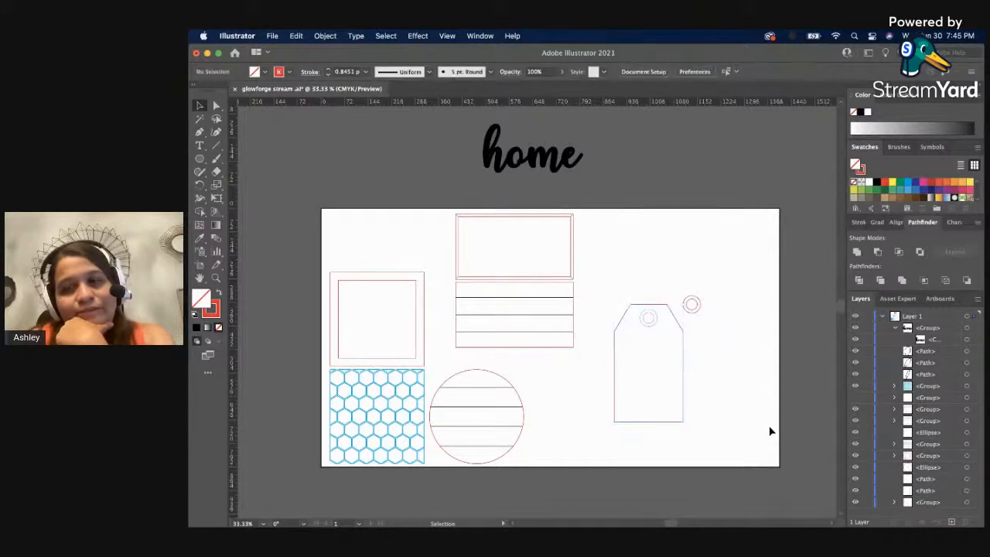
Swap the fill and stroke of the tag's outer hole circle twice, giving it a 1 pt blue stroke without fill.
{"action": "left_click", "coordinate": [648, 325]}
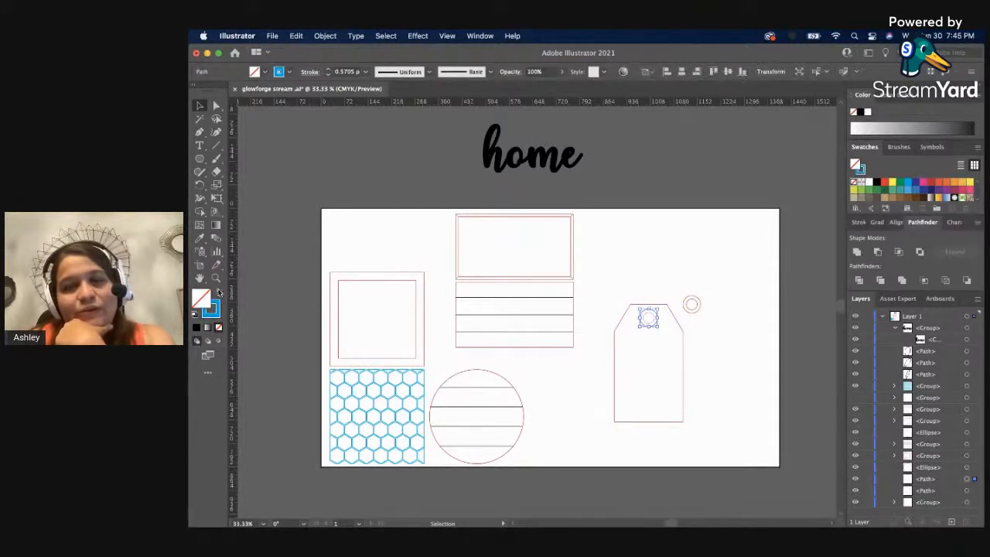
{"action": "left_click", "coordinate": [218, 292]}
{"action": "left_click", "coordinate": [218, 292]}
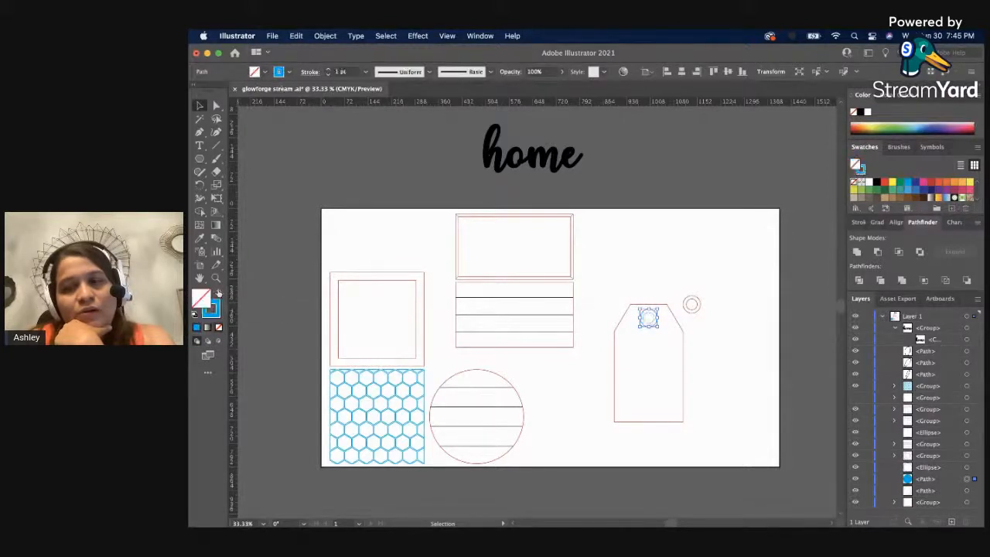
{"action": "left_click", "coordinate": [644, 284]}
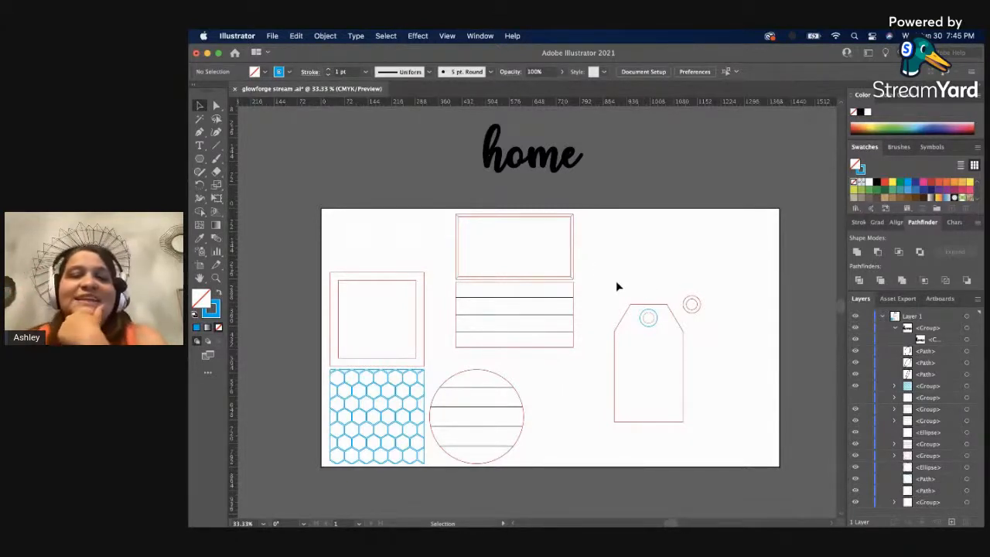
{"action": "left_click_drag", "start_coordinate": [615, 282], "coordinate": [658, 337]}
{"action": "left_click", "coordinate": [717, 346]}
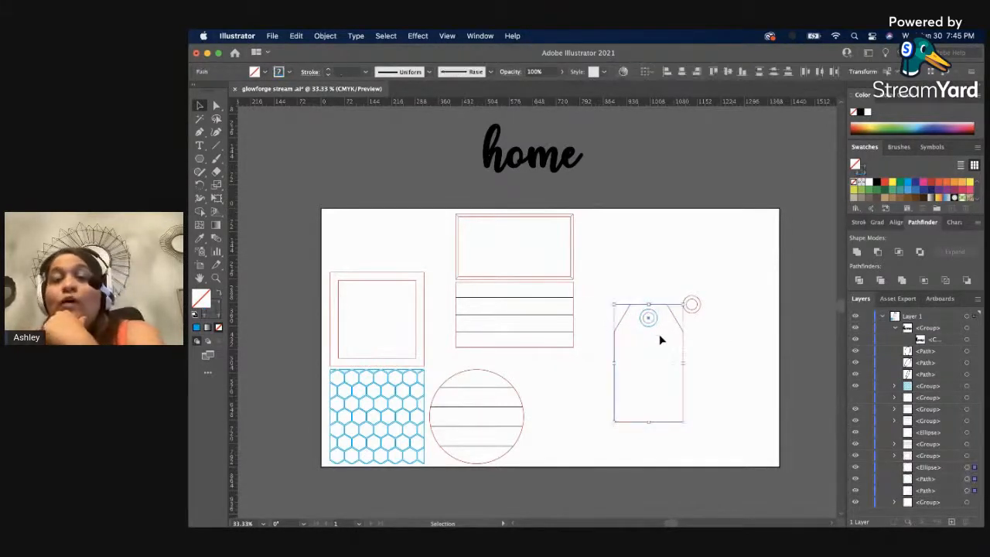
{"action": "left_click", "coordinate": [633, 294]}
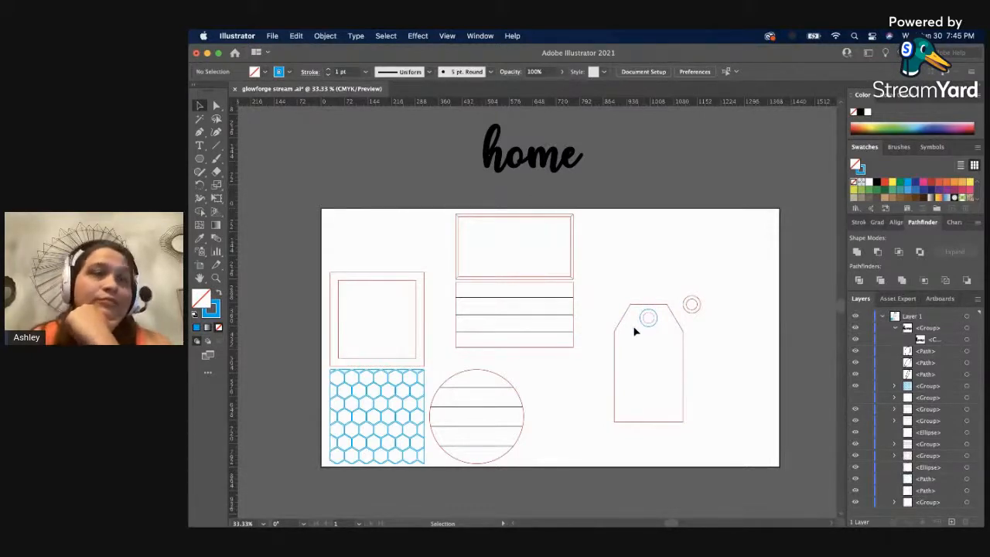
{"action": "scroll", "coordinate": [636, 261], "scroll_direction": "down", "scroll_amount": 2}
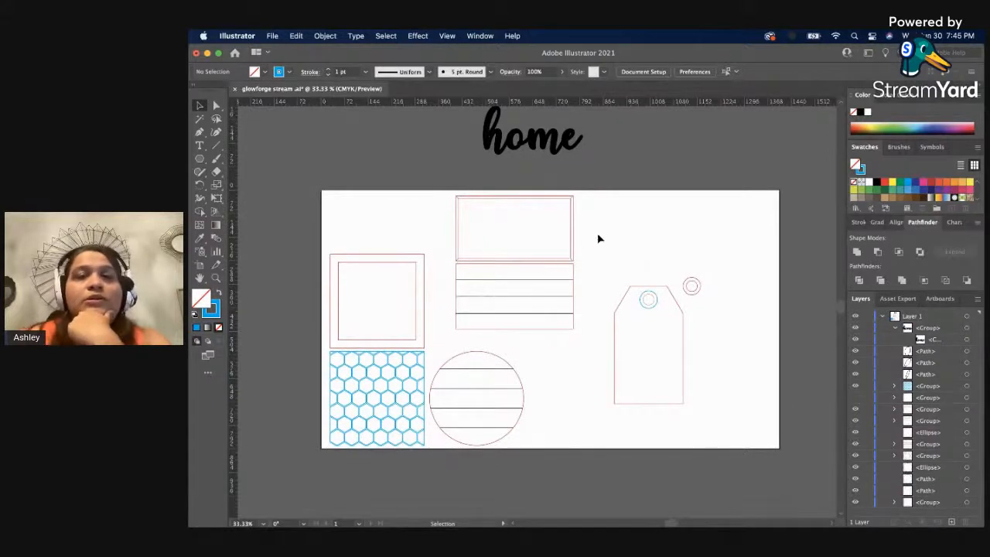
{"action": "scroll", "coordinate": [597, 236], "scroll_direction": "up", "scroll_amount": 2}
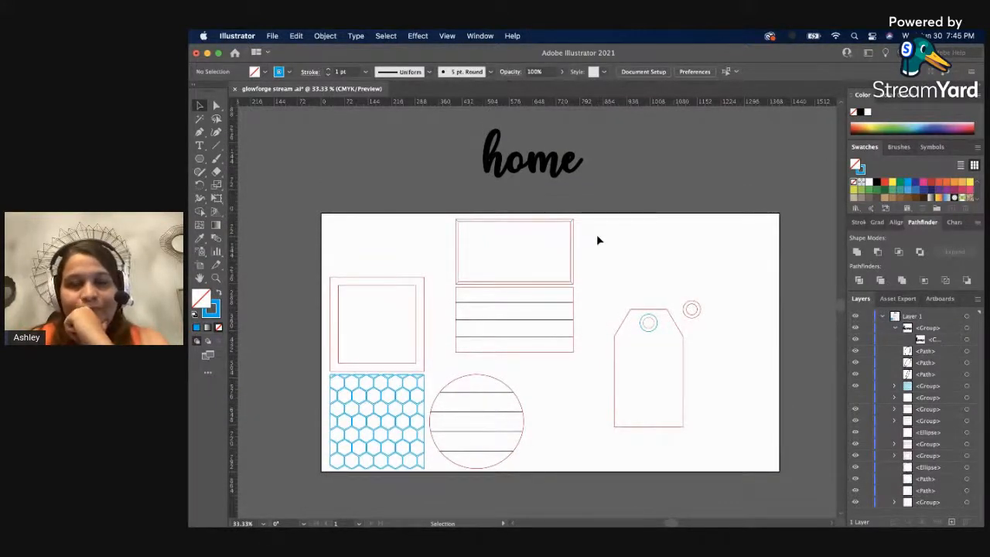
{"action": "left_click", "coordinate": [643, 325]}
{"action": "left_click", "coordinate": [626, 291]}
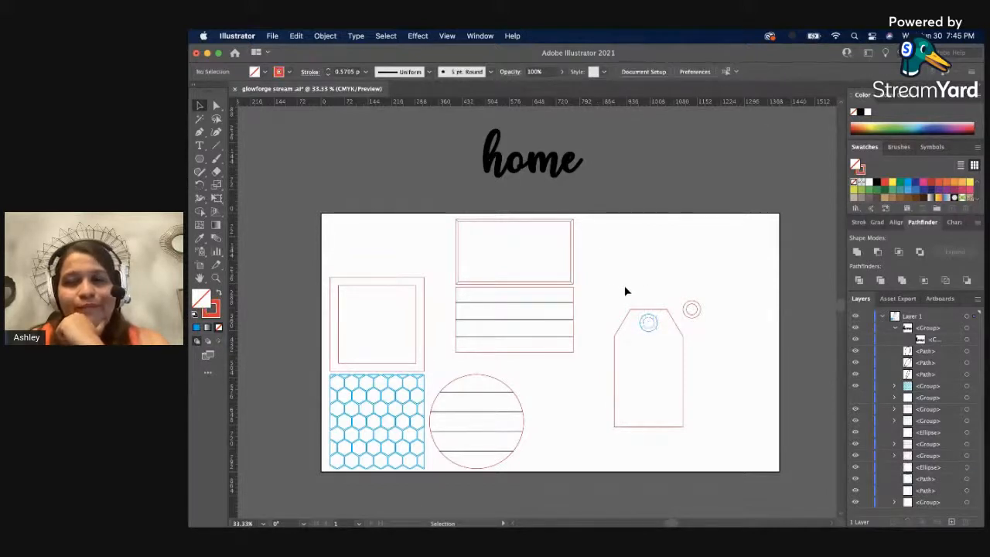
Move the tag with its hole circles beside the rectangular frame near the artboard's upper edge, and place the separate red ring next to it.
{"action": "left_click", "coordinate": [651, 333]}
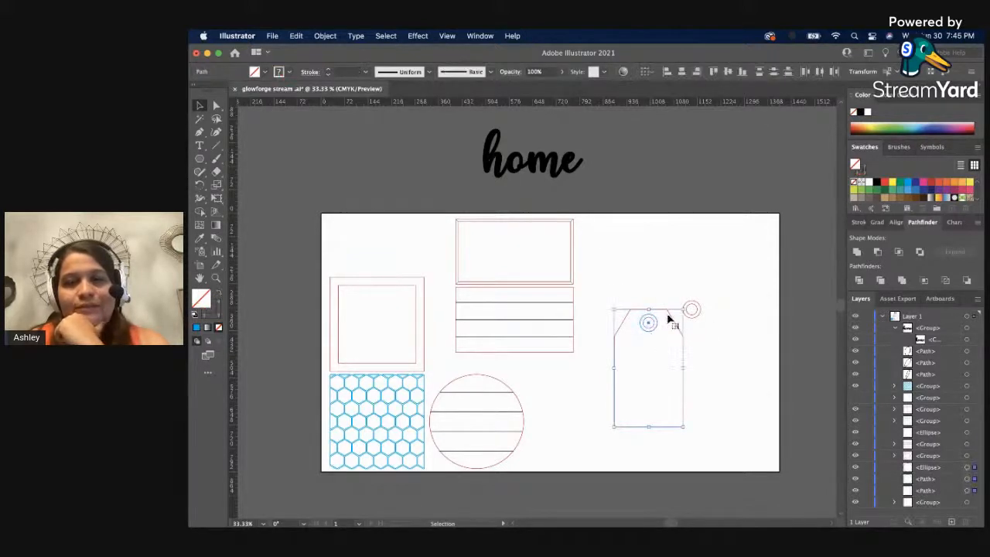
{"action": "left_click_drag", "start_coordinate": [668, 320], "coordinate": [643, 225]}
{"action": "left_click", "coordinate": [713, 299]}
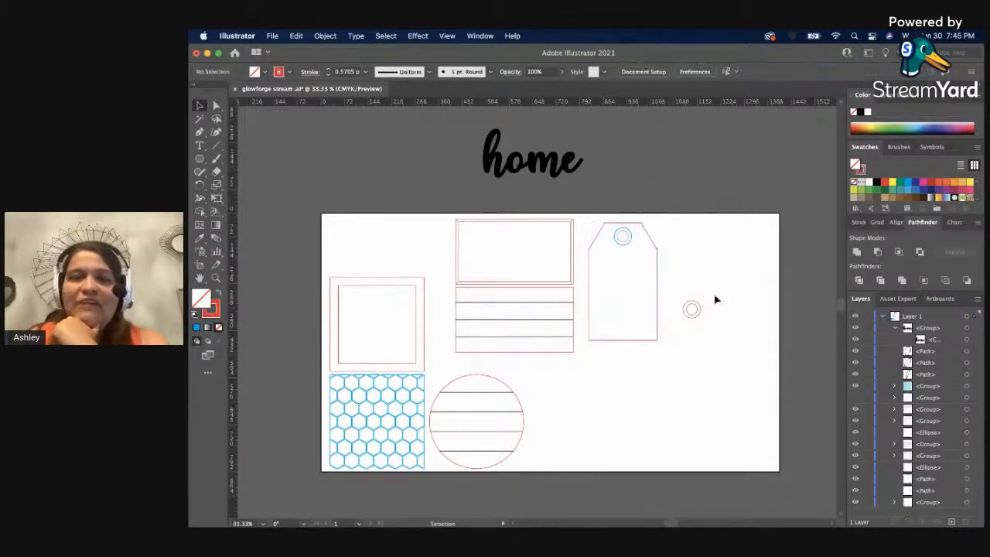
{"action": "left_click_drag", "start_coordinate": [693, 314], "coordinate": [669, 229]}
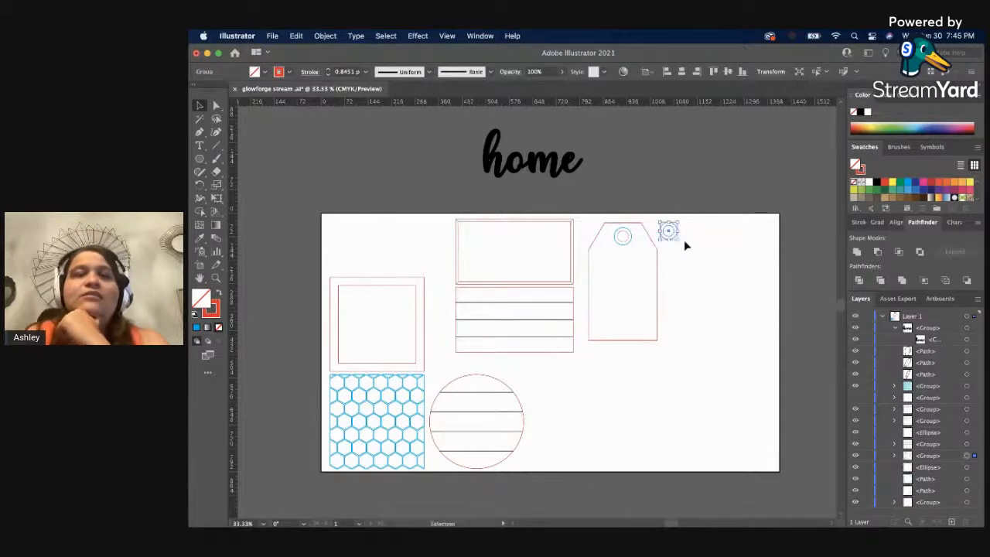
{"action": "left_click", "coordinate": [689, 254]}
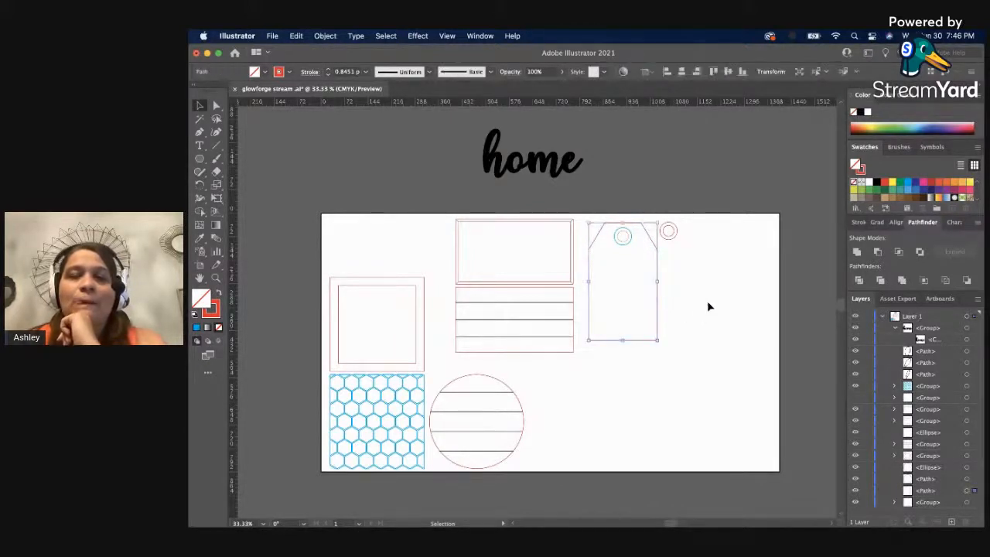
{"action": "left_click", "coordinate": [629, 242]}
{"action": "left_click", "coordinate": [694, 257]}
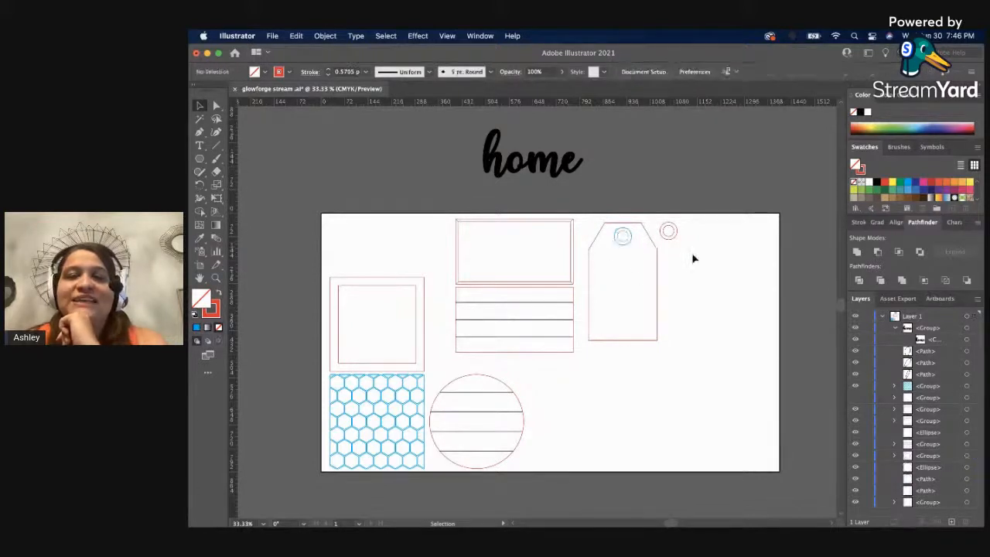
{"action": "left_click", "coordinate": [198, 160]}
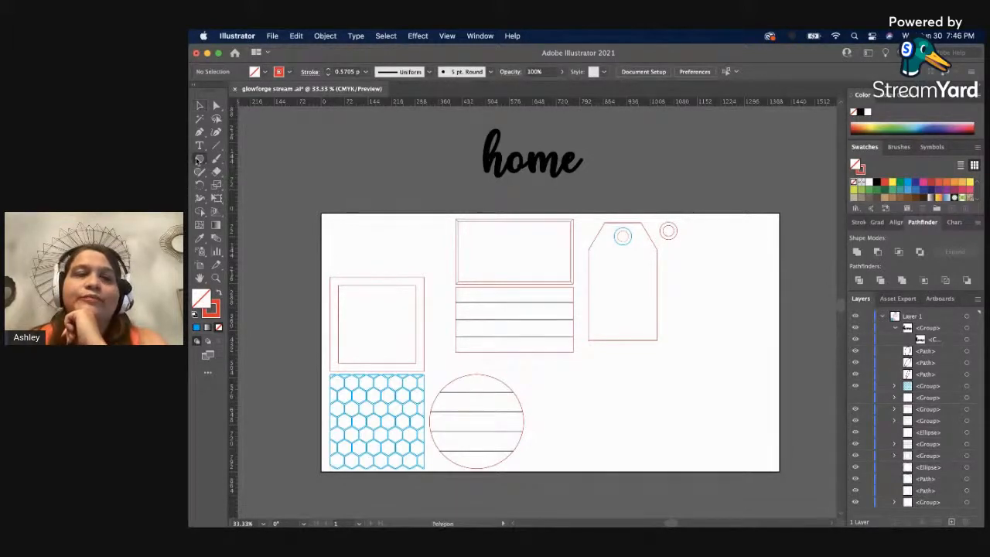
{"action": "left_click", "coordinate": [197, 160]}
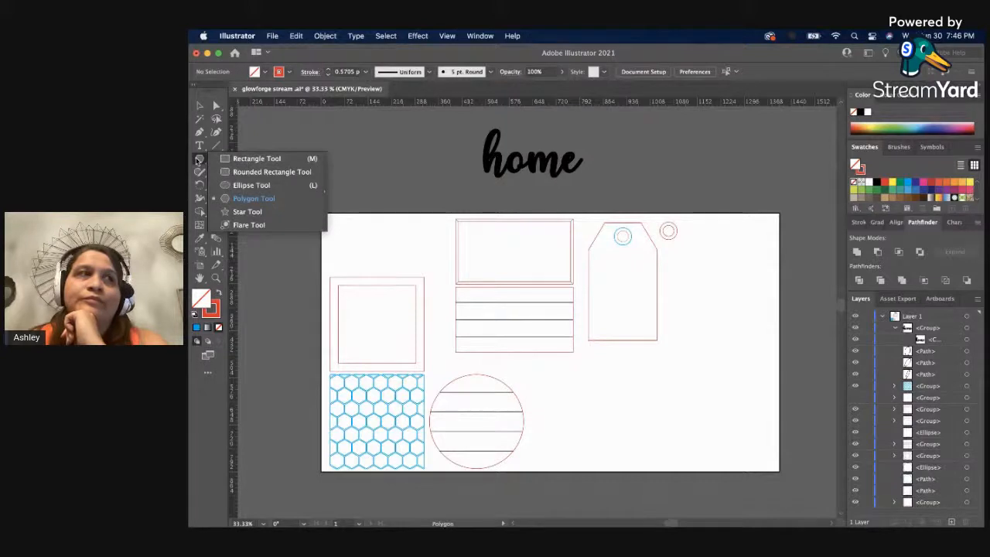
{"action": "left_click", "coordinate": [343, 137]}
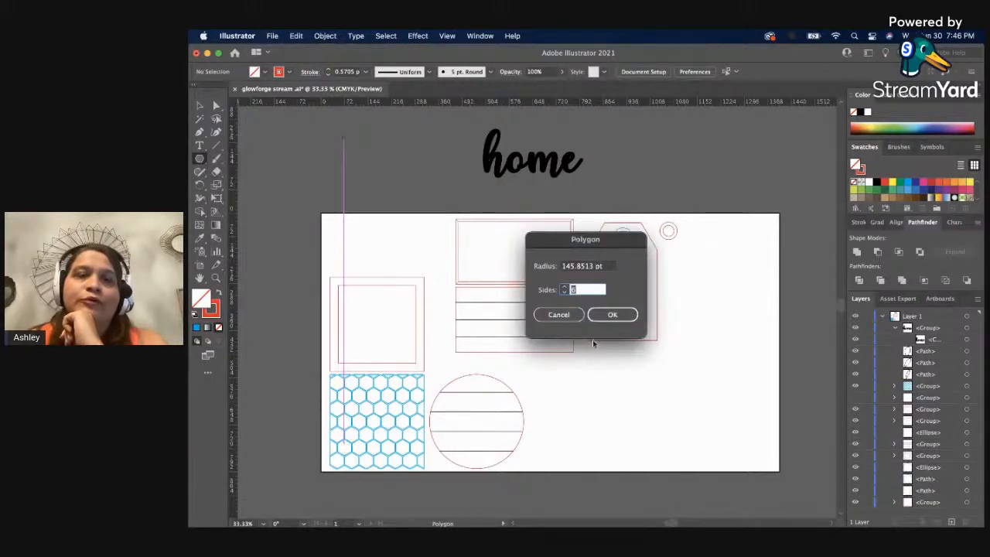
{"action": "left_click", "coordinate": [569, 314]}
{"action": "key", "text": "v"}
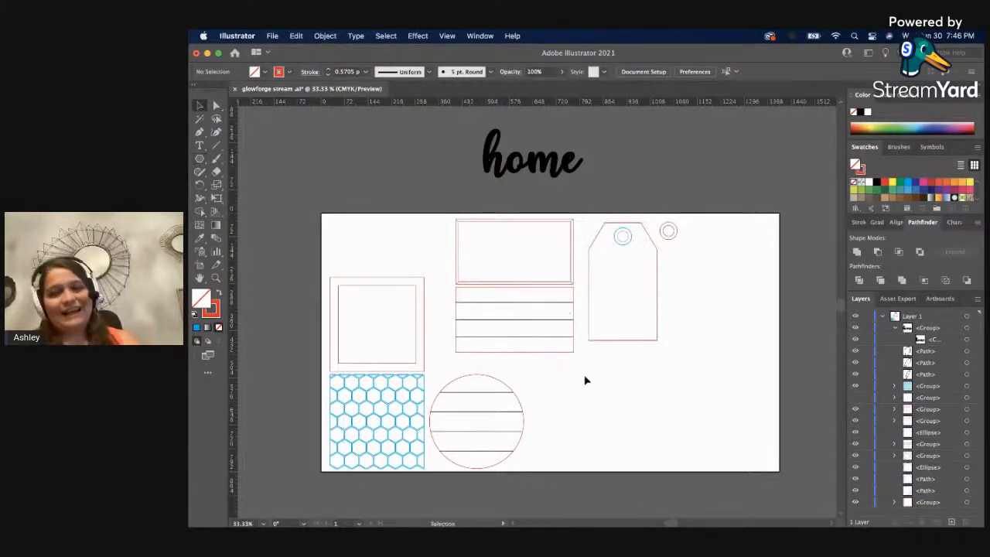
Try drawing a rounded rectangle in the empty artboard area below the tag, and undo it.
{"action": "left_click", "coordinate": [201, 159]}
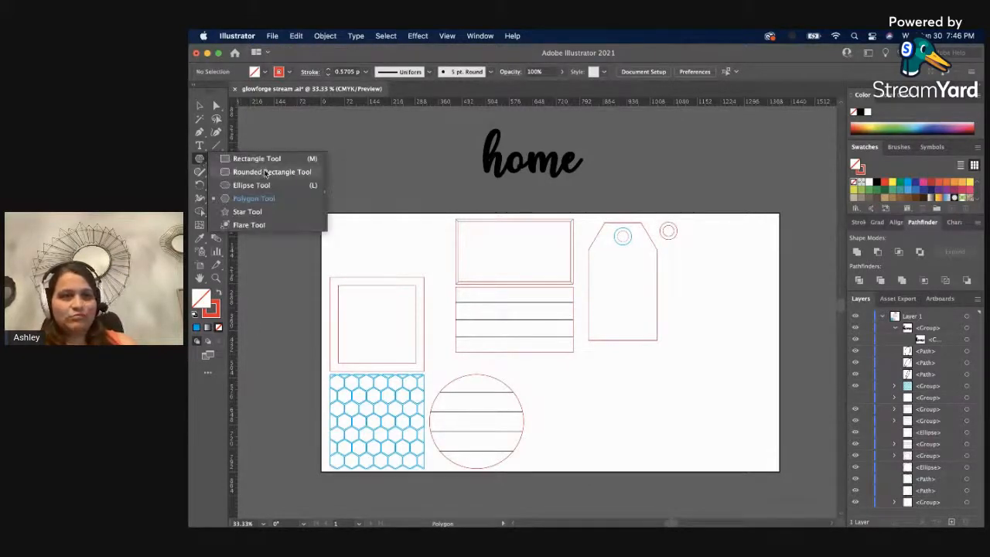
{"action": "left_click", "coordinate": [265, 172]}
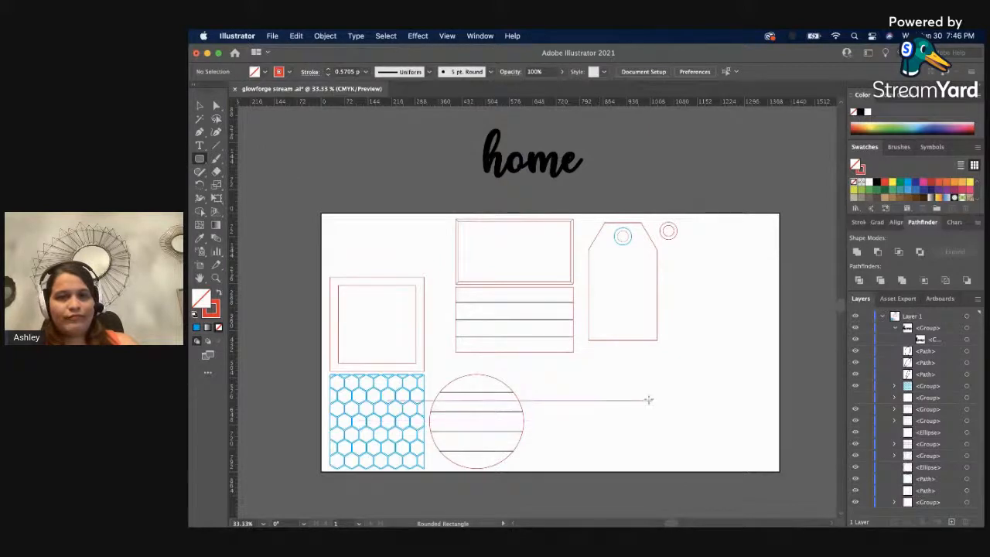
{"action": "left_click_drag", "start_coordinate": [632, 417], "coordinate": [635, 462]}
{"action": "key", "text": "super+z"}
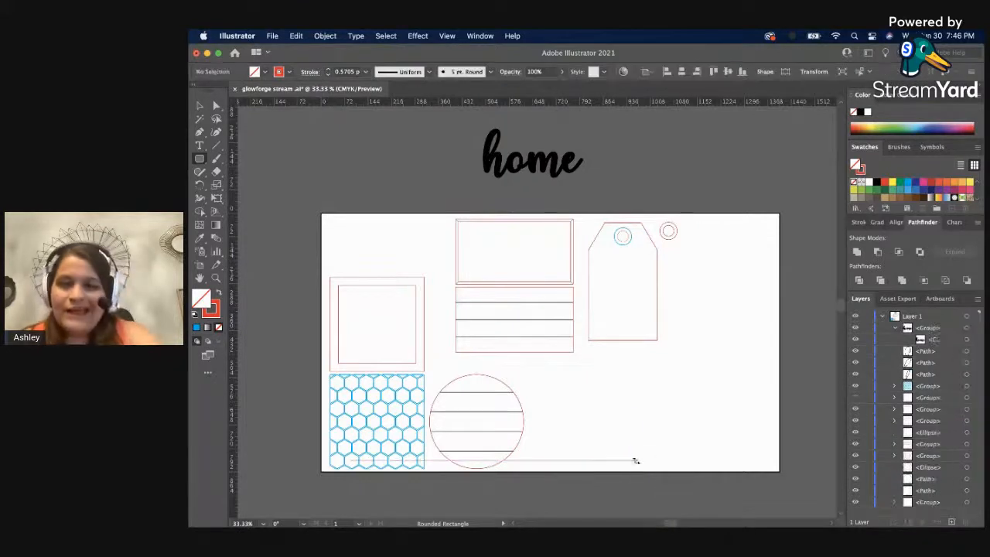
{"action": "left_click", "coordinate": [201, 159]}
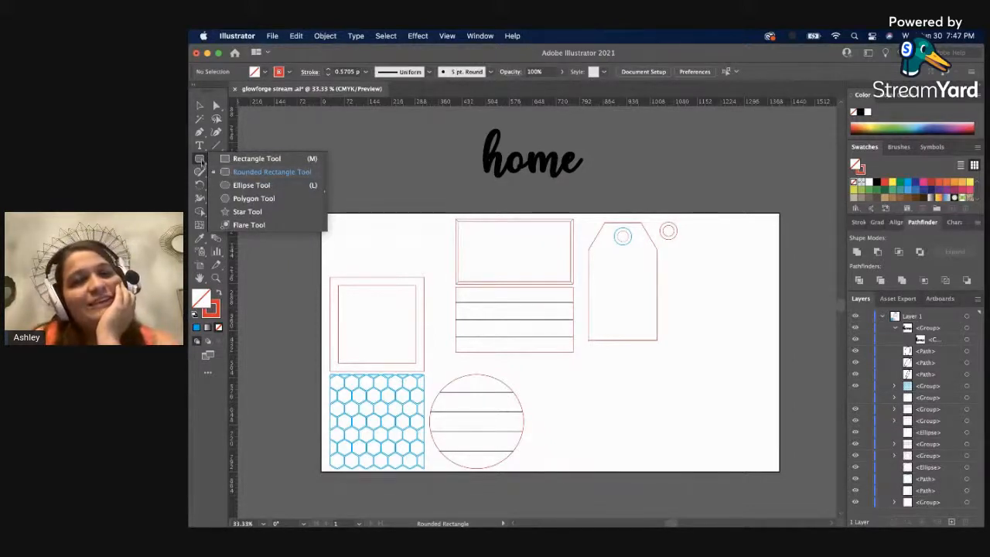
{"action": "left_click", "coordinate": [220, 172]}
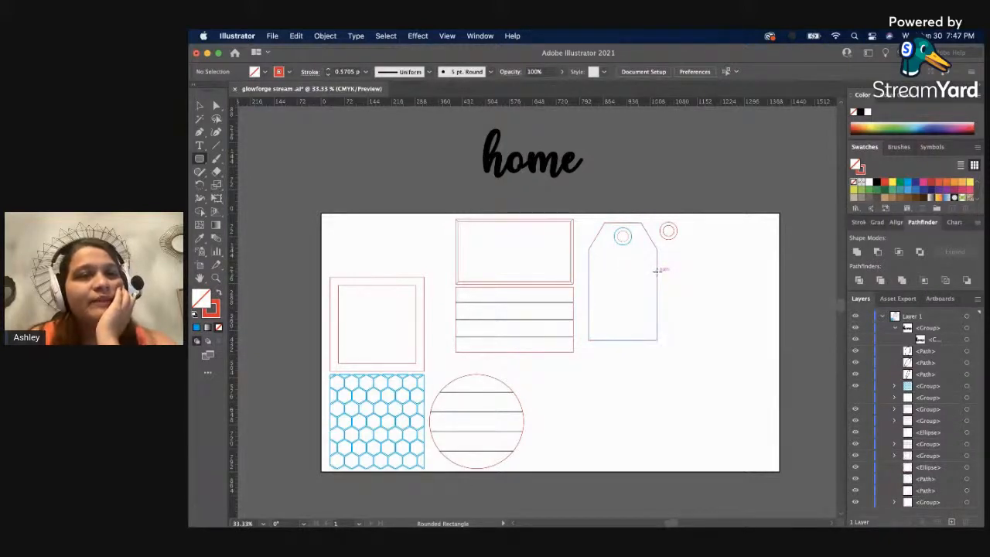
{"action": "scroll", "coordinate": [658, 274], "scroll_direction": "up", "scroll_amount": 1}
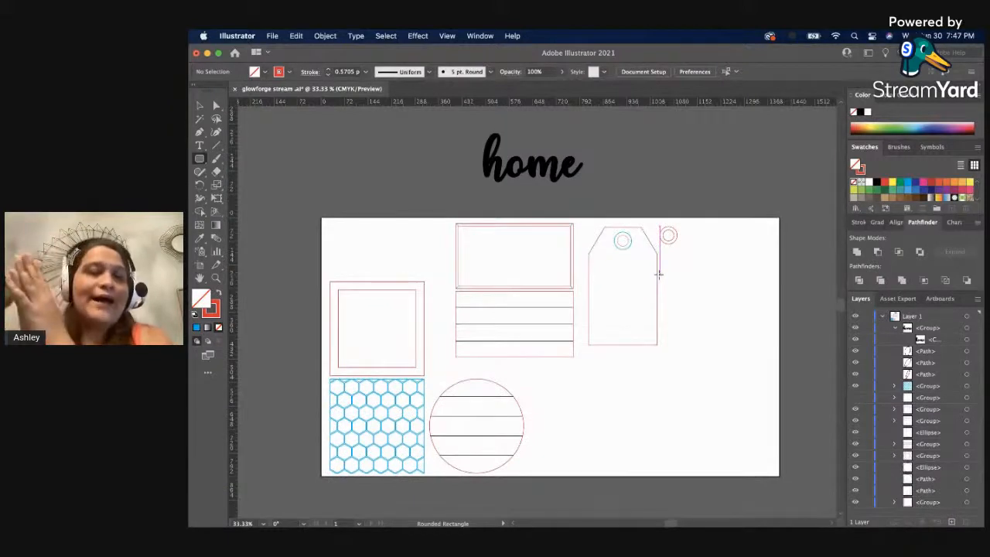
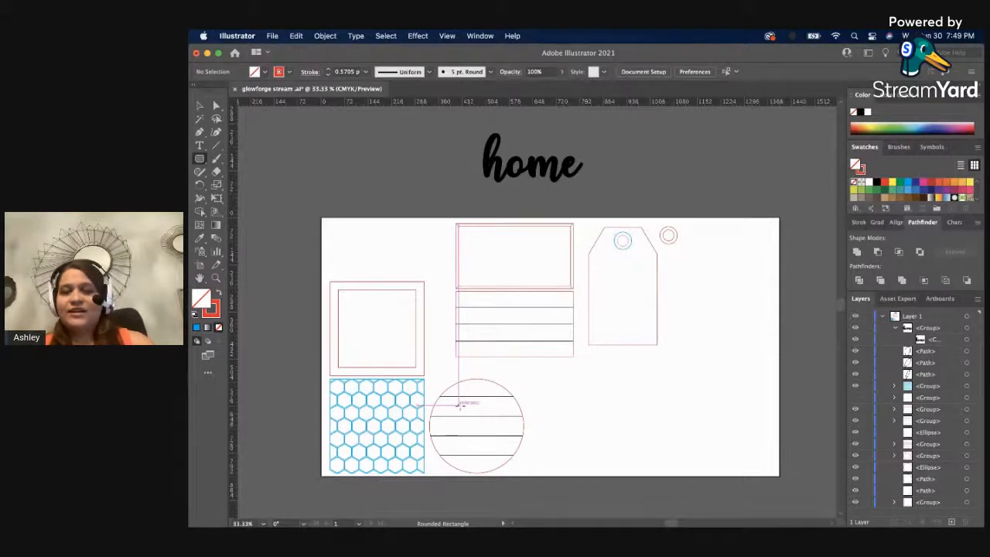
Move the blue hexagon pattern off the artboard onto the empty canvas beside it.
{"action": "key", "text": "z"}
{"action": "left_click", "coordinate": [370, 428]}
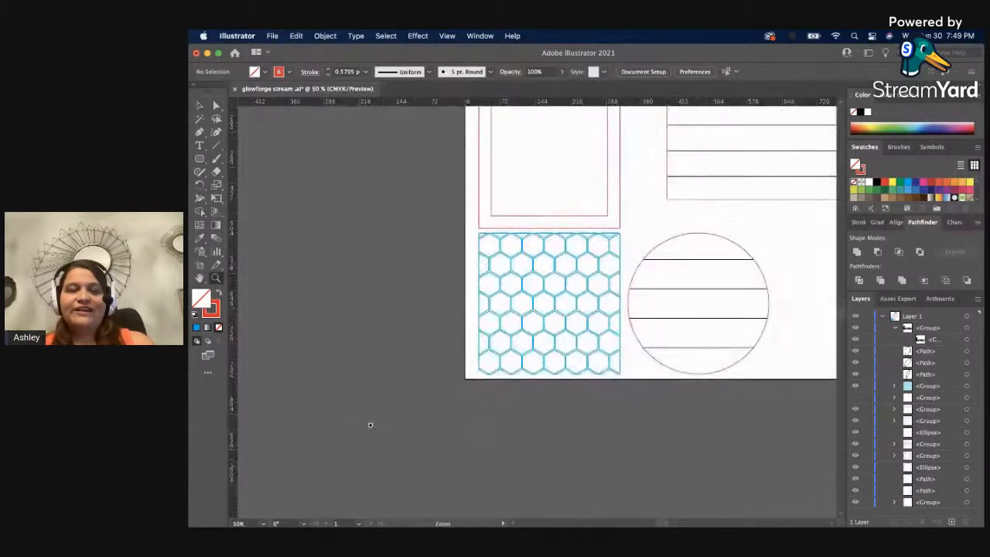
{"action": "key", "text": "v"}
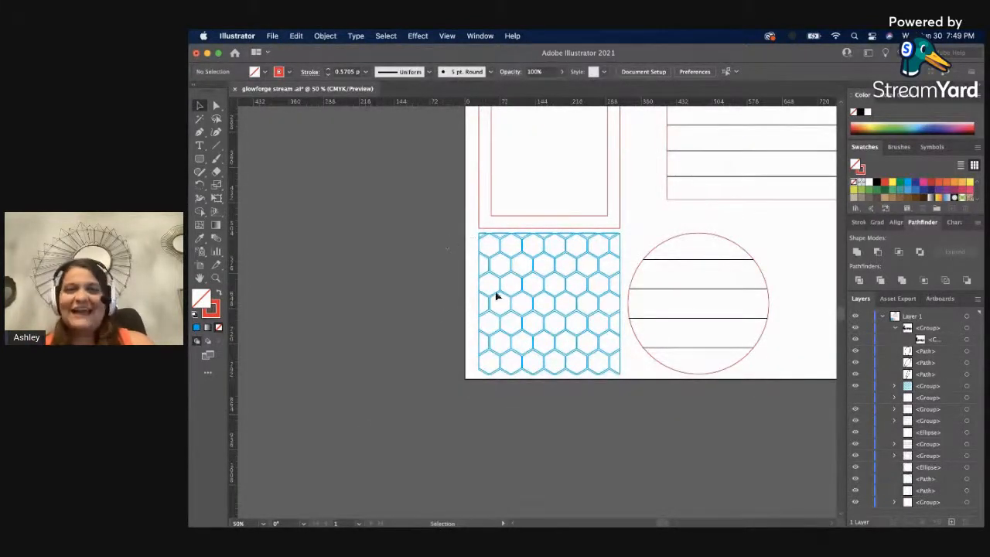
{"action": "left_click", "coordinate": [554, 328]}
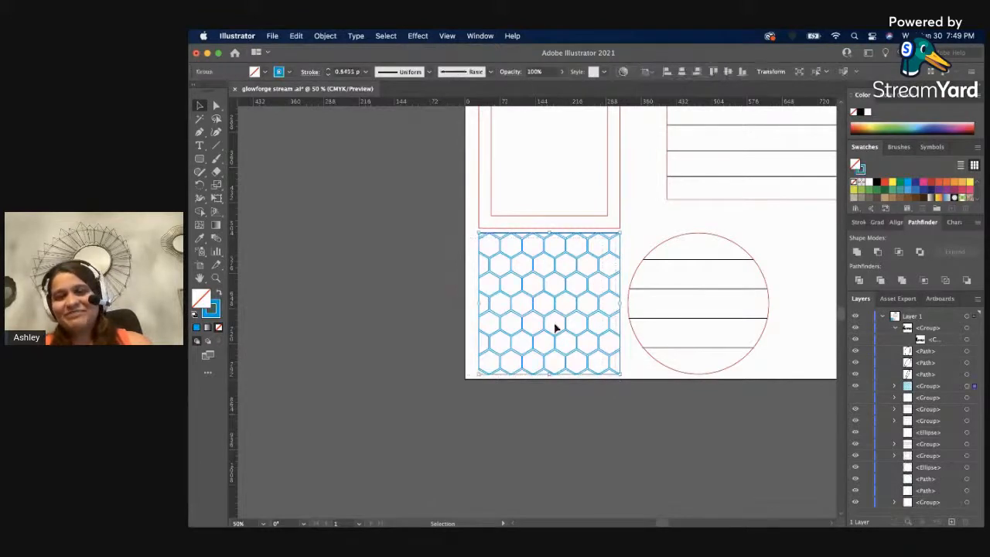
{"action": "left_click_drag", "start_coordinate": [541, 291], "coordinate": [286, 328]}
{"action": "left_click", "coordinate": [353, 353]}
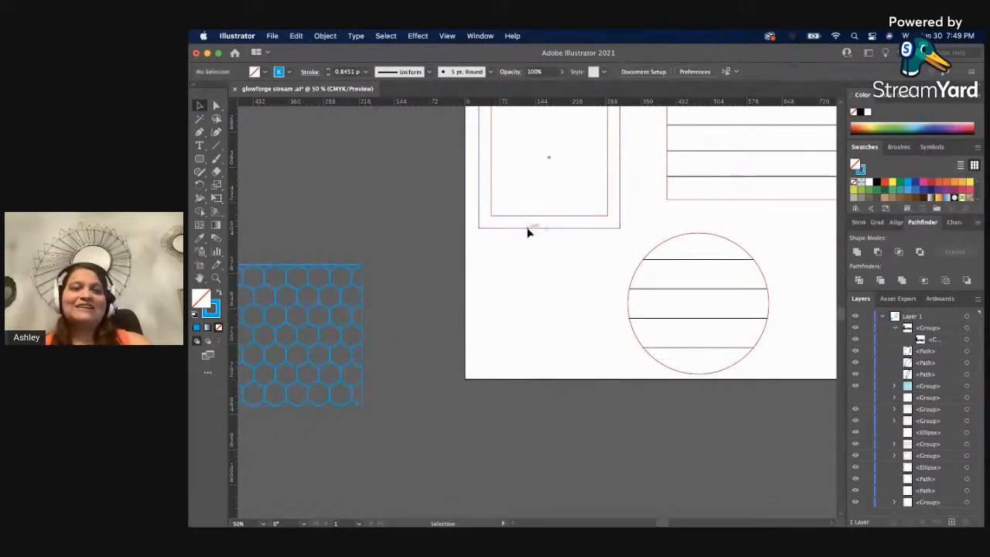
Copy the double-square frame into the emptied space directly below it and delete the copy's inner square.
{"action": "left_click_drag", "start_coordinate": [527, 232], "coordinate": [540, 377]}
{"action": "left_click", "coordinate": [526, 422]}
{"action": "key", "text": "a"}
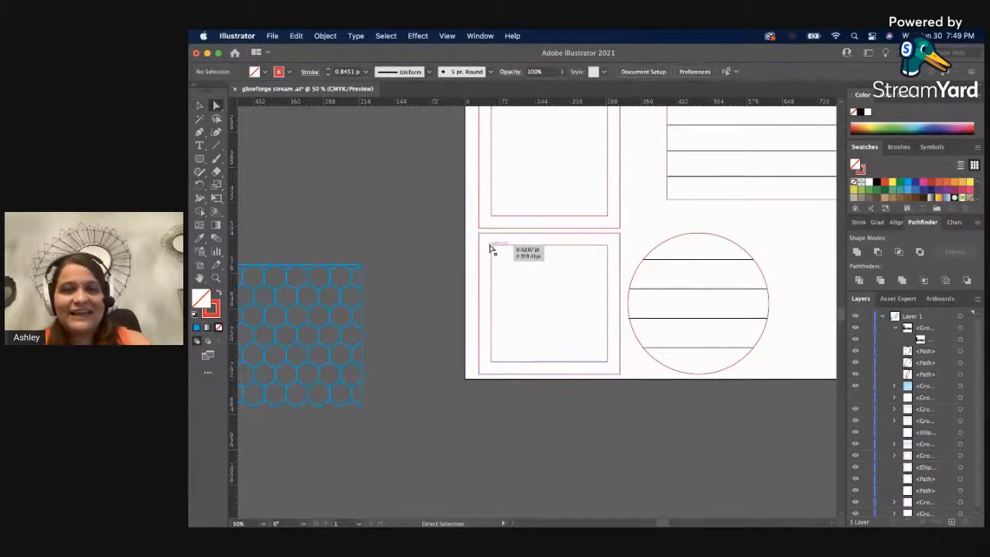
{"action": "left_click", "coordinate": [489, 249]}
{"action": "key", "text": "Delete"}
{"action": "key", "text": "Delete"}
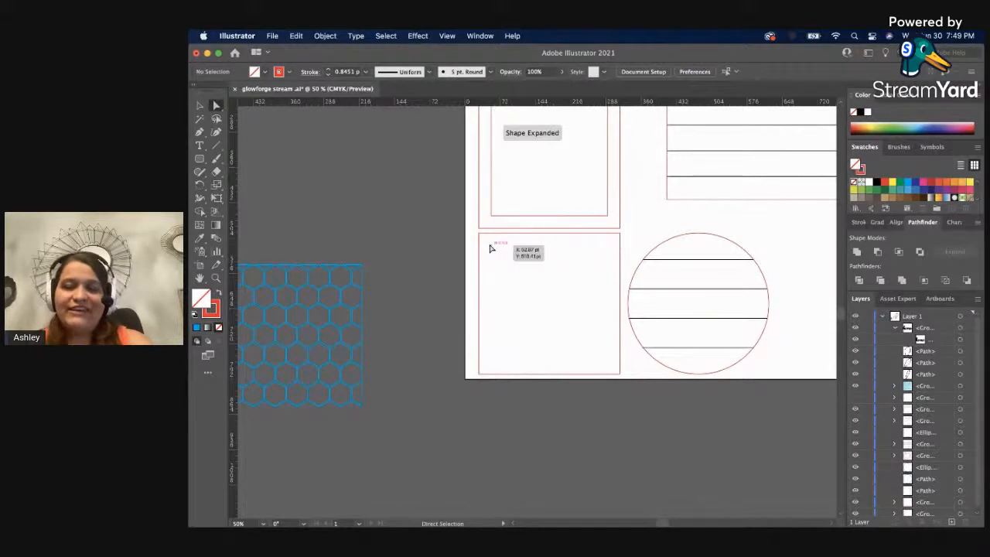
{"action": "key", "text": "z"}
{"action": "left_click", "coordinate": [548, 264], "text": "alt"}
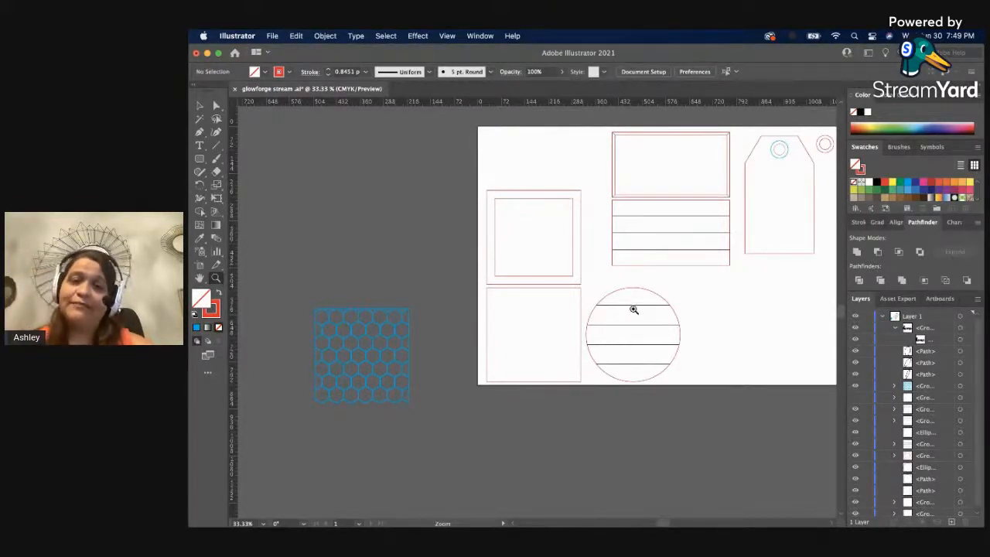
{"action": "key", "text": "v"}
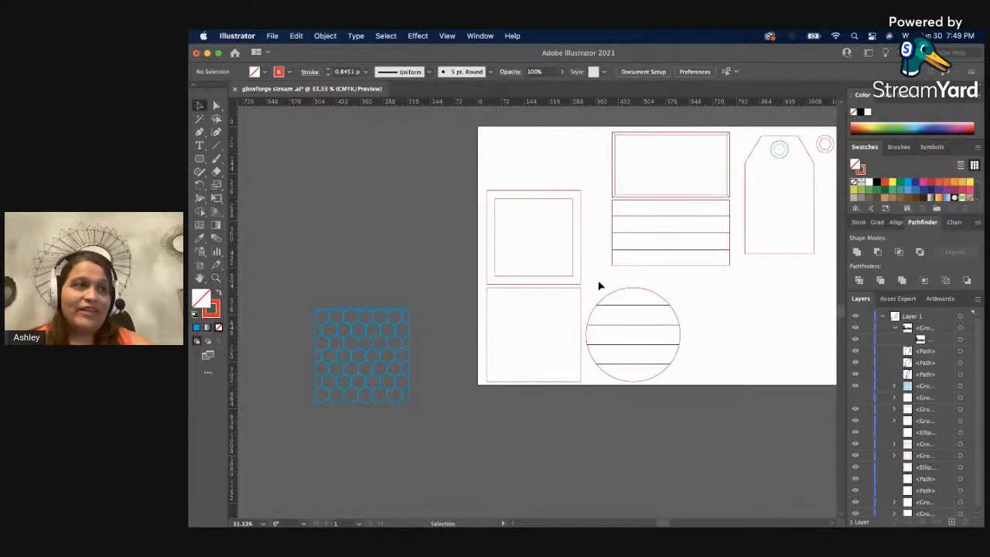
{"action": "left_click", "coordinate": [638, 322]}
{"action": "left_click_drag", "start_coordinate": [748, 324], "coordinate": [593, 345]}
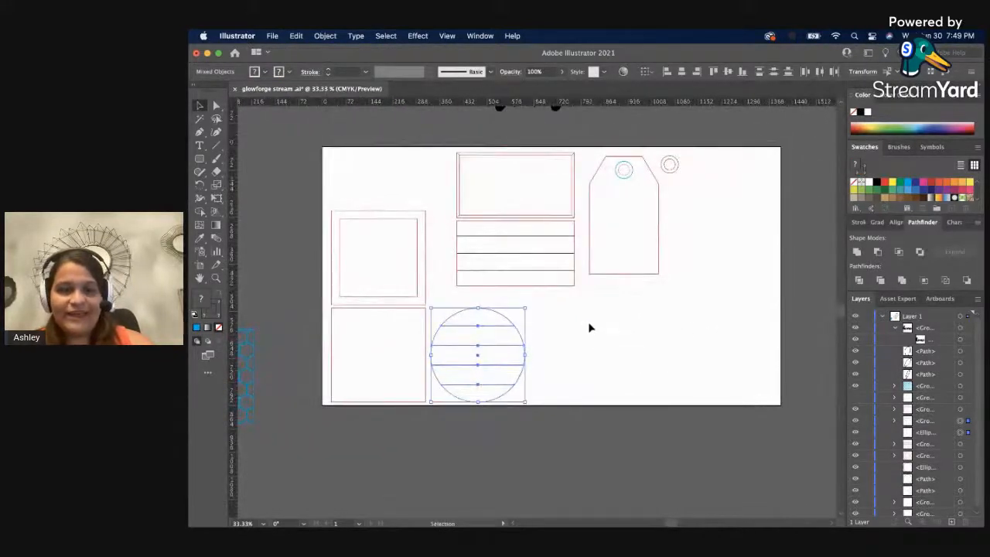
{"action": "left_click", "coordinate": [589, 327]}
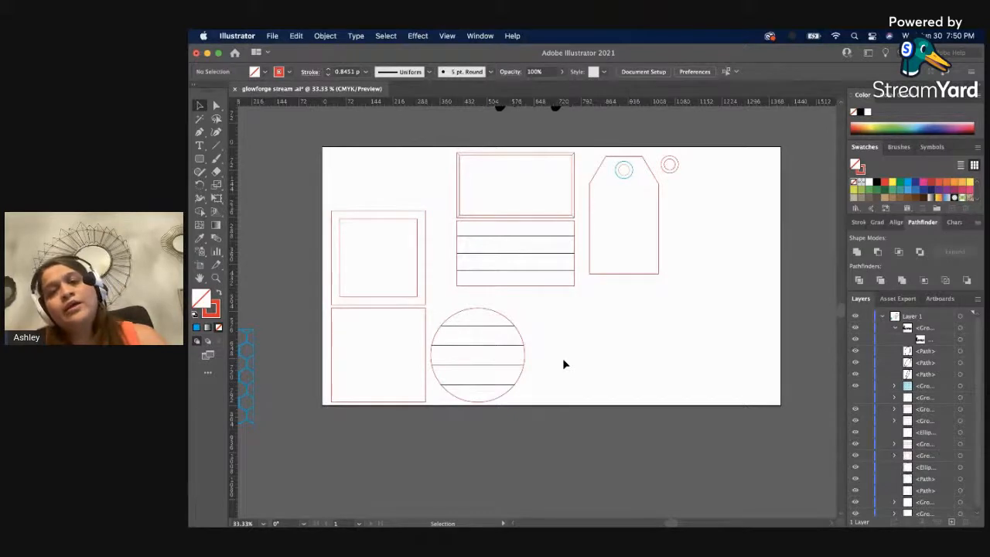
Duplicate the tag and its rings beside the original, and tuck the first loose ring between the two tags.
{"action": "left_click", "coordinate": [647, 166]}
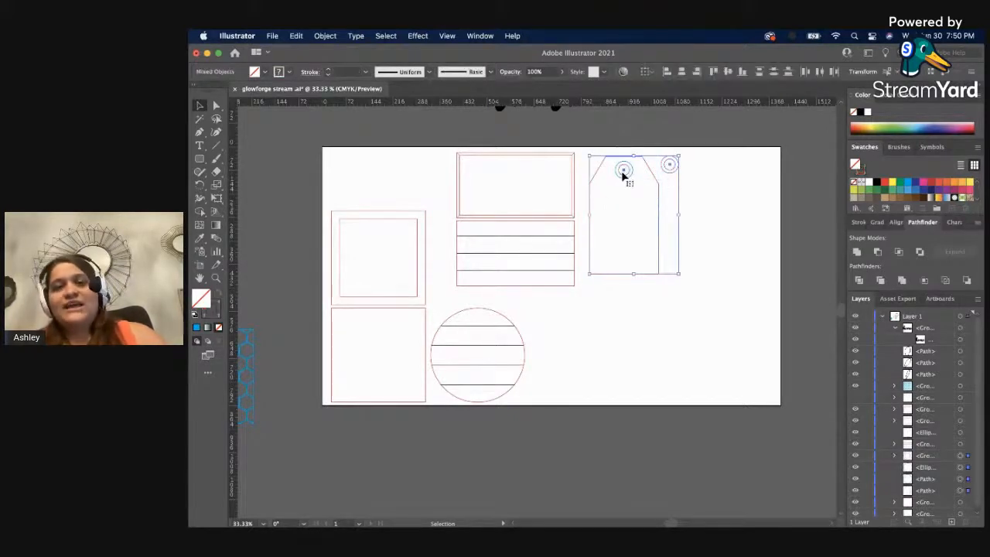
{"action": "left_click_drag", "start_coordinate": [623, 174], "coordinate": [667, 173]}
{"action": "left_click", "coordinate": [755, 199]}
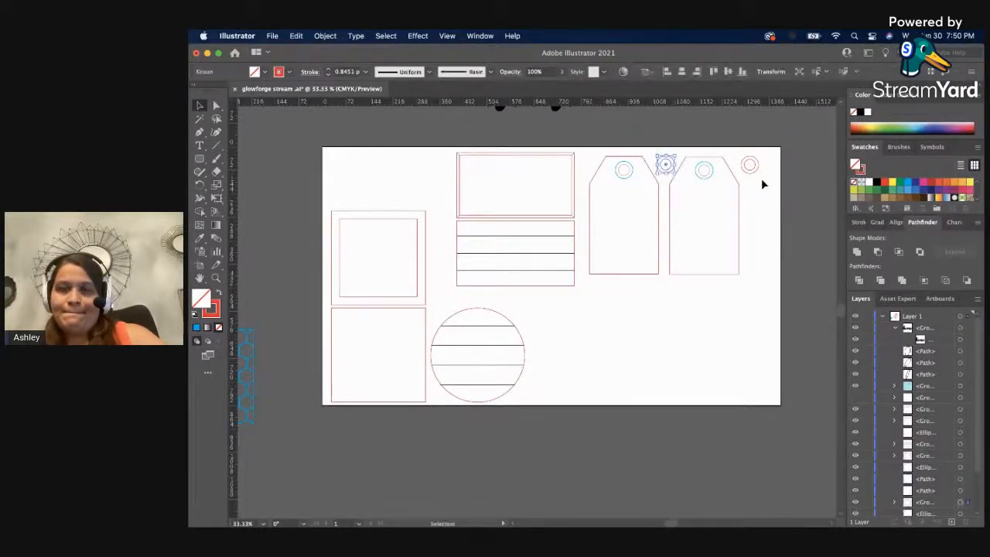
{"action": "left_click", "coordinate": [762, 179]}
Add point text reading "hello" and "summer" on two lines in the empty artboard area beside the striped circle.
{"action": "key", "text": "z"}
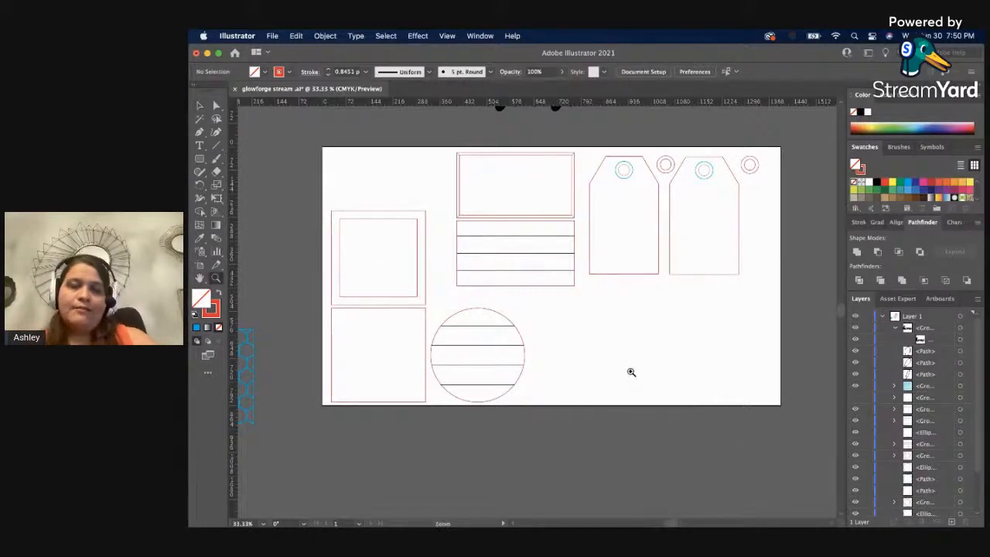
{"action": "left_click", "coordinate": [629, 371]}
{"action": "scroll", "coordinate": [493, 273], "scroll_direction": "up", "scroll_amount": 1}
{"action": "scroll", "coordinate": [495, 260], "scroll_direction": "up", "scroll_amount": 1}
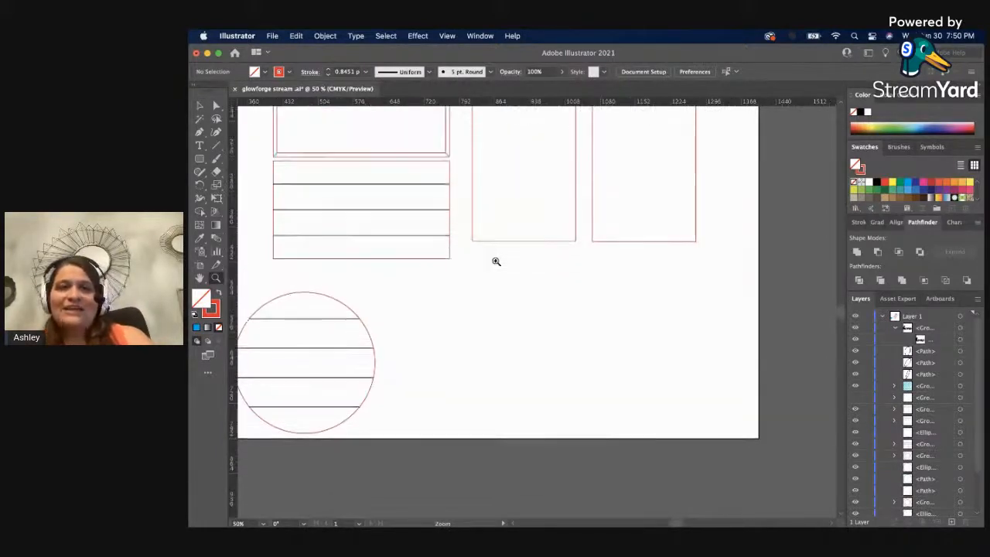
{"action": "scroll", "coordinate": [495, 262], "scroll_direction": "down", "scroll_amount": 2}
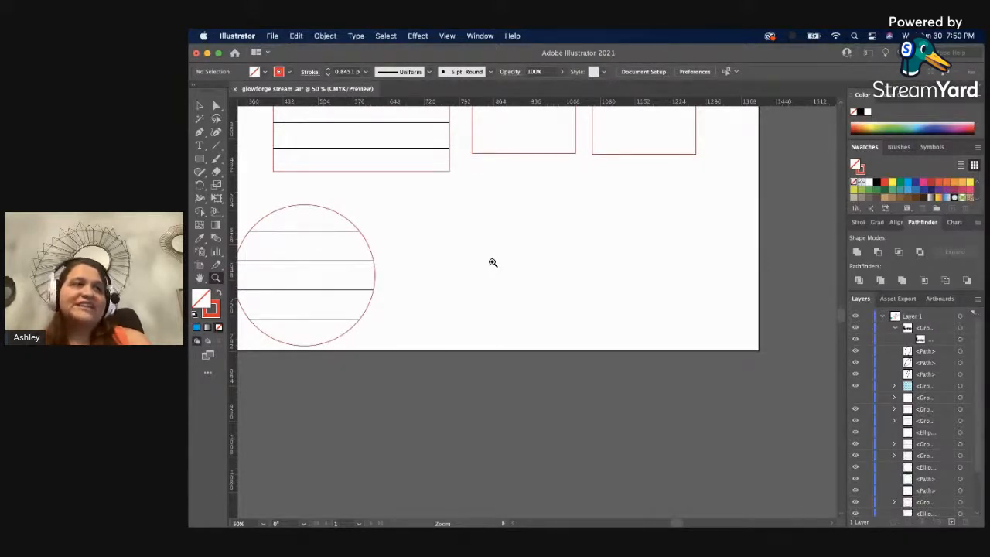
{"action": "key", "text": "t"}
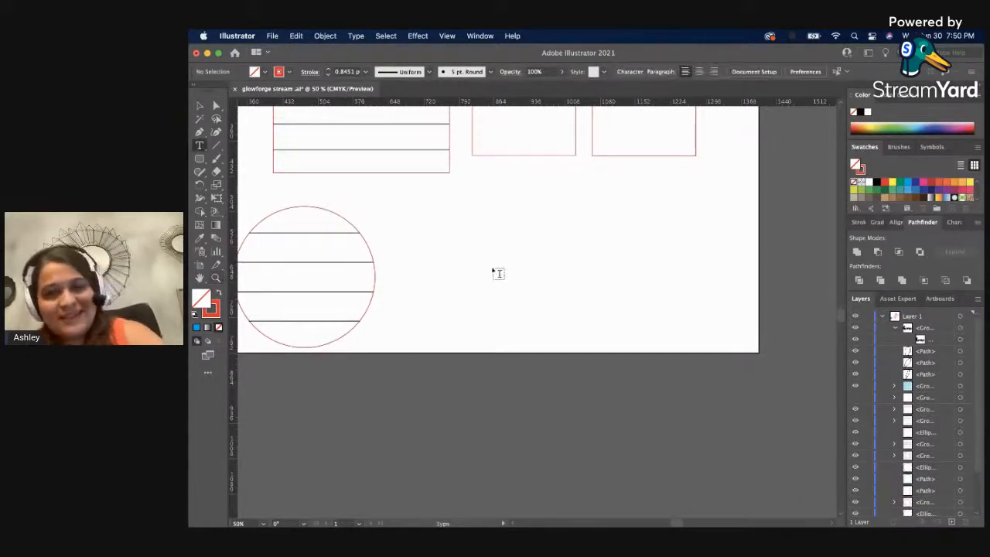
{"action": "left_click", "coordinate": [479, 280]}
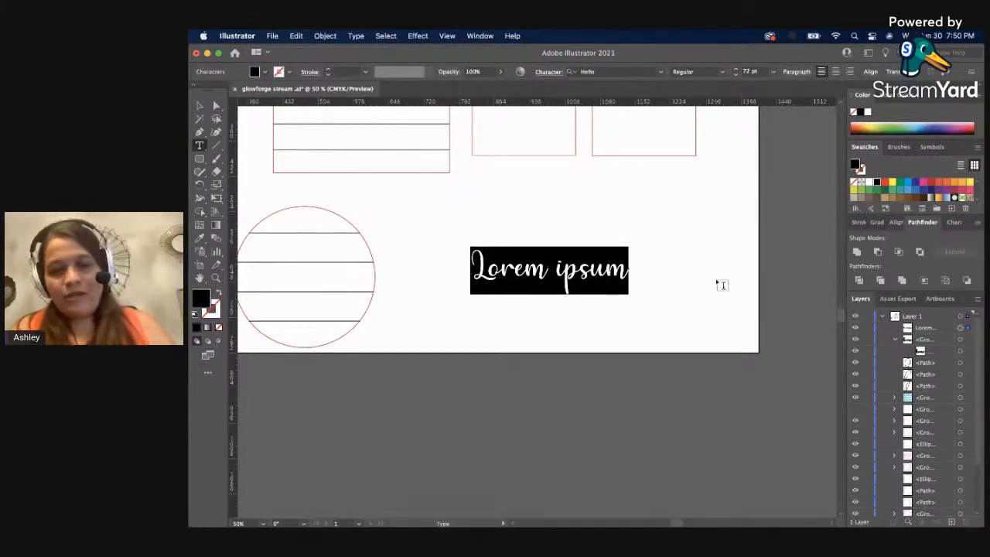
{"action": "type", "text": "hello"}
{"action": "key", "text": "Return"}
{"action": "type", "text": "s"}
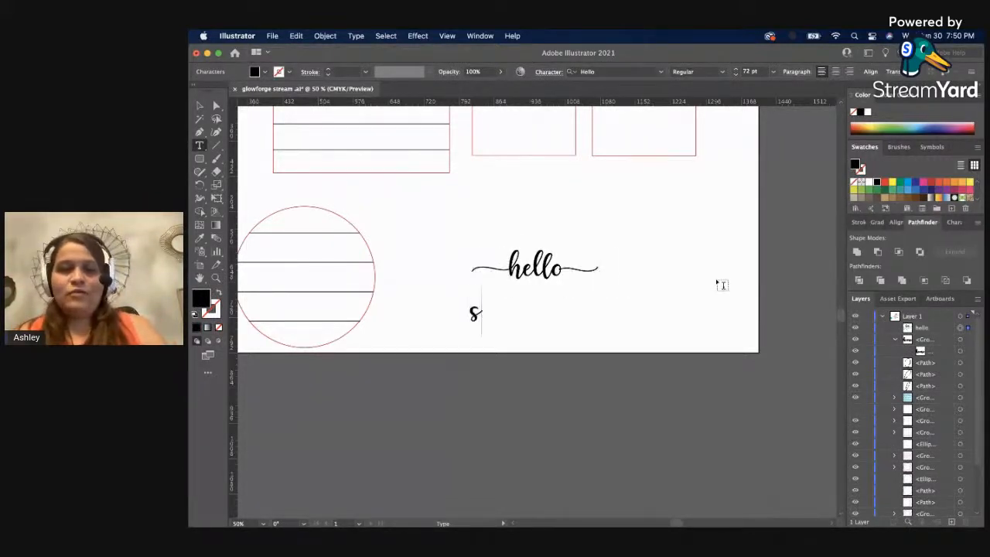
{"action": "type", "text": "ummer"}
Change the font of both lines of the hello summer text to DK Lemon Yellow Sun.
{"action": "key", "text": "ctrl+a"}
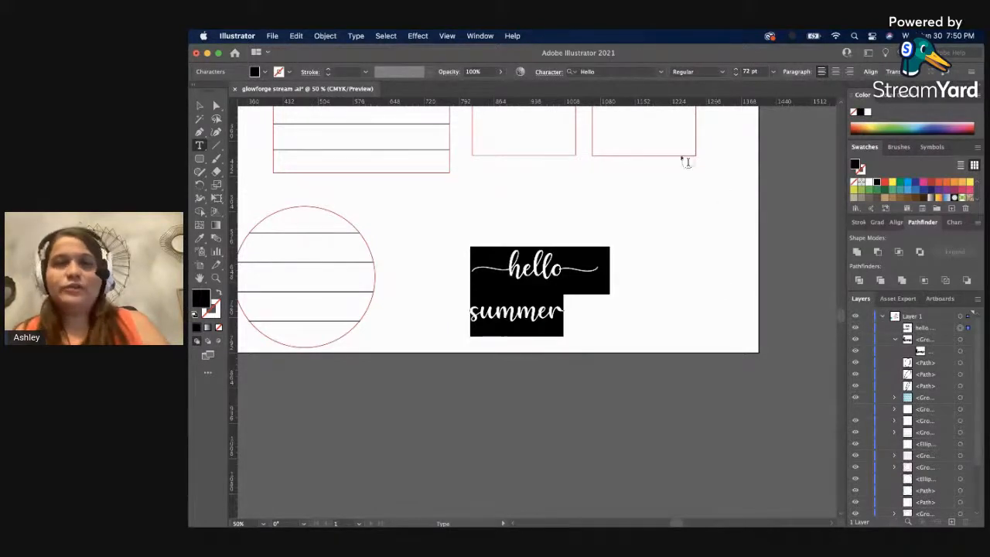
{"action": "left_click", "coordinate": [661, 73]}
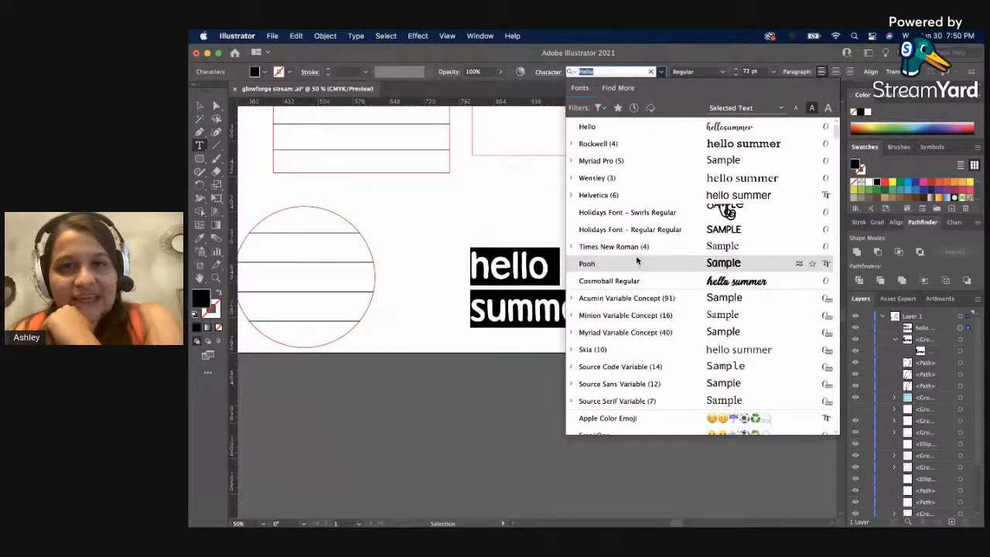
{"action": "scroll", "coordinate": [638, 258], "scroll_direction": "down", "scroll_amount": 8}
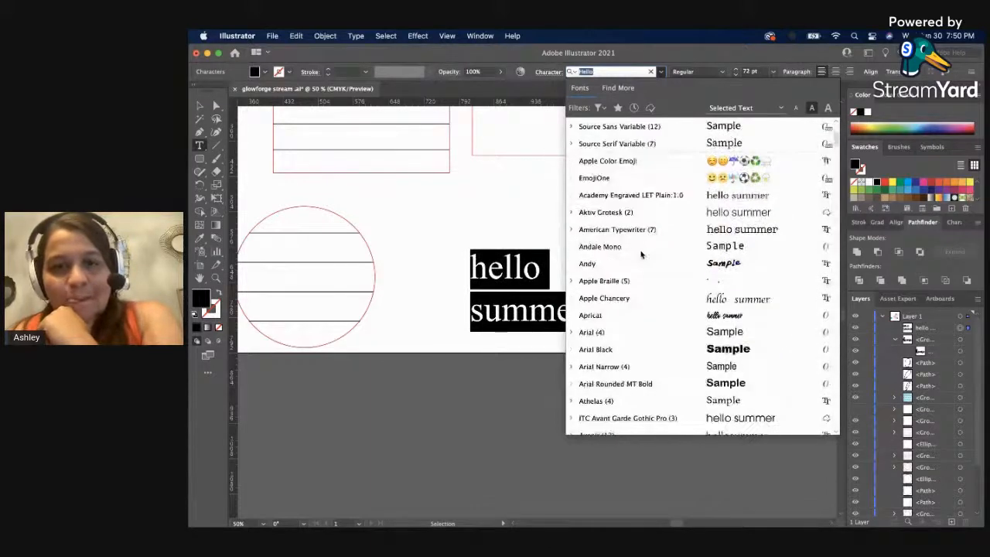
{"action": "scroll", "coordinate": [640, 253], "scroll_direction": "down", "scroll_amount": 20}
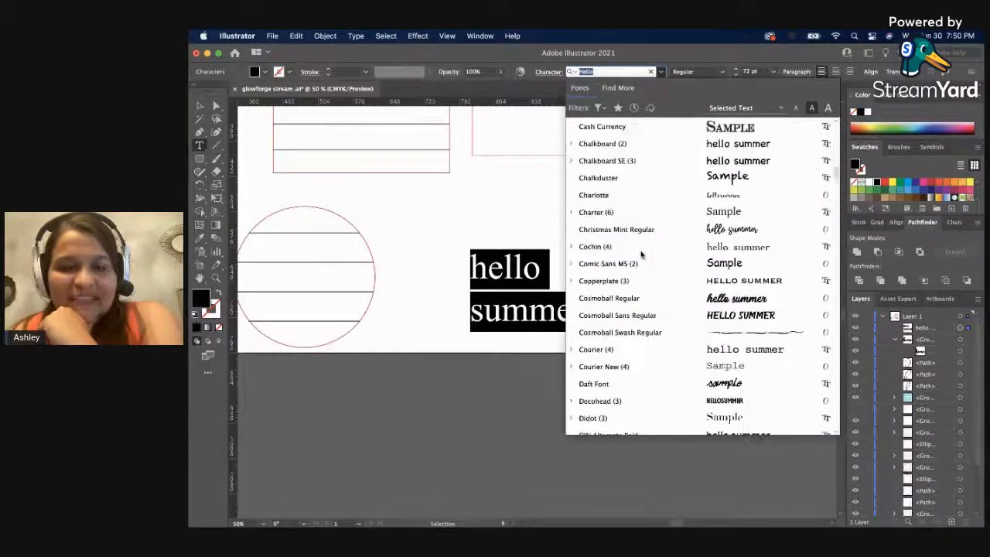
{"action": "scroll", "coordinate": [640, 254], "scroll_direction": "down", "scroll_amount": 4}
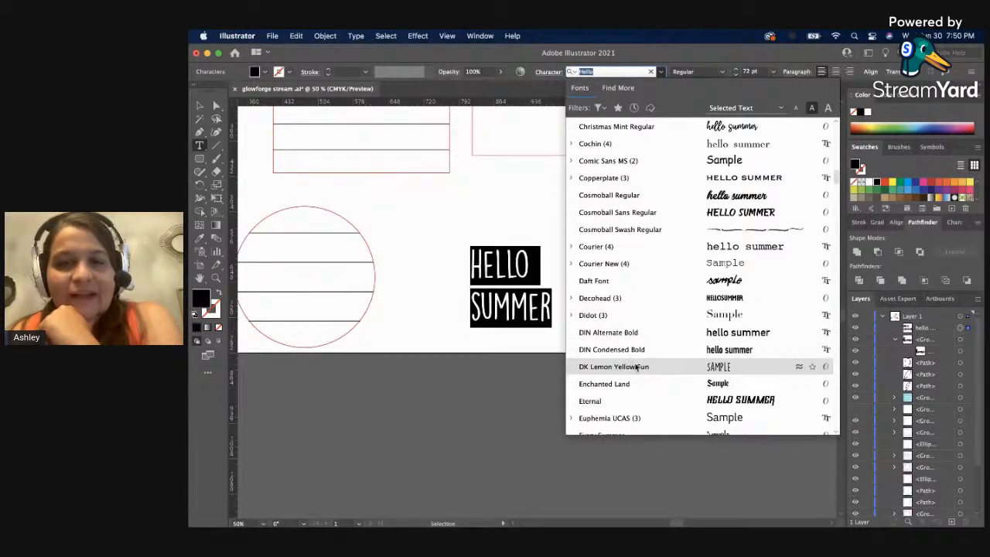
{"action": "left_click", "coordinate": [632, 368]}
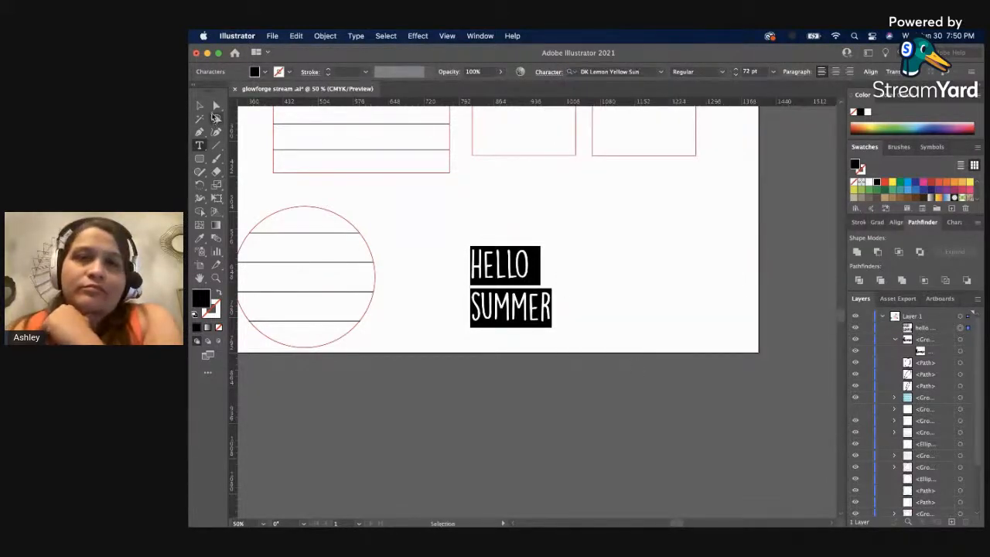
Center-align the two lines of text and tighten their leading to 77 pt.
{"action": "left_click", "coordinate": [836, 72]}
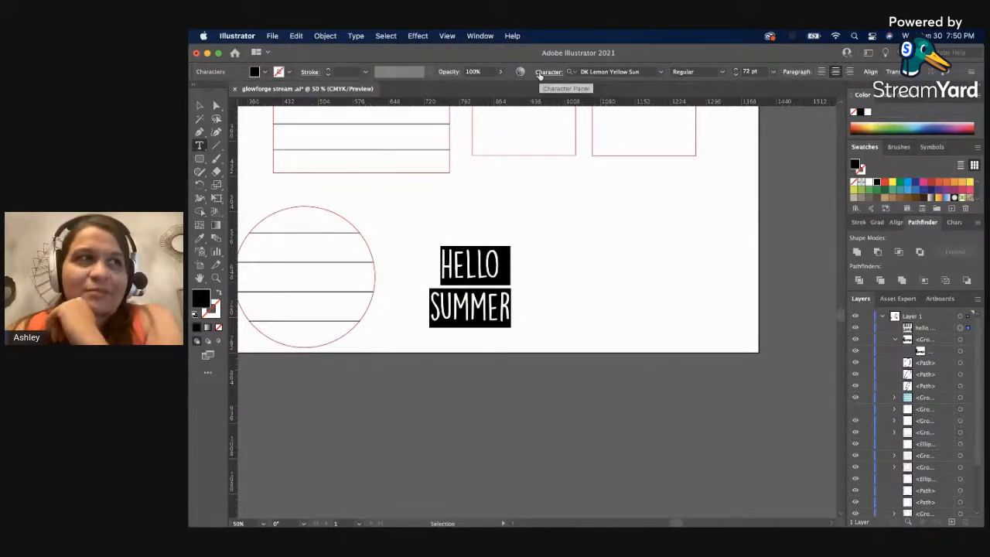
{"action": "left_click", "coordinate": [546, 71]}
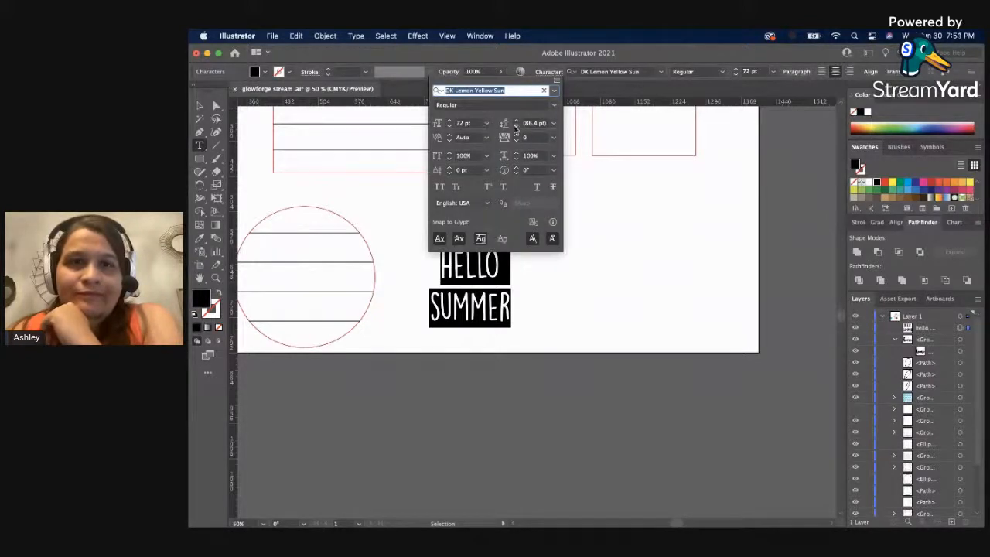
{"action": "left_click", "coordinate": [515, 128]}
{"action": "left_click", "coordinate": [515, 128]}
{"action": "left_click", "coordinate": [516, 127]}
{"action": "left_click", "coordinate": [515, 127]}
{"action": "left_click", "coordinate": [516, 128]}
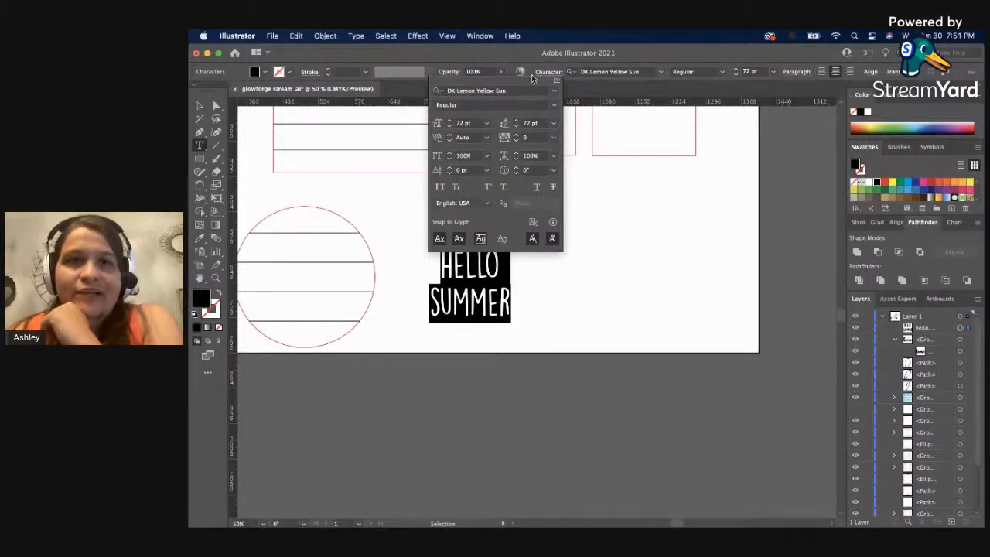
{"action": "left_click", "coordinate": [525, 54]}
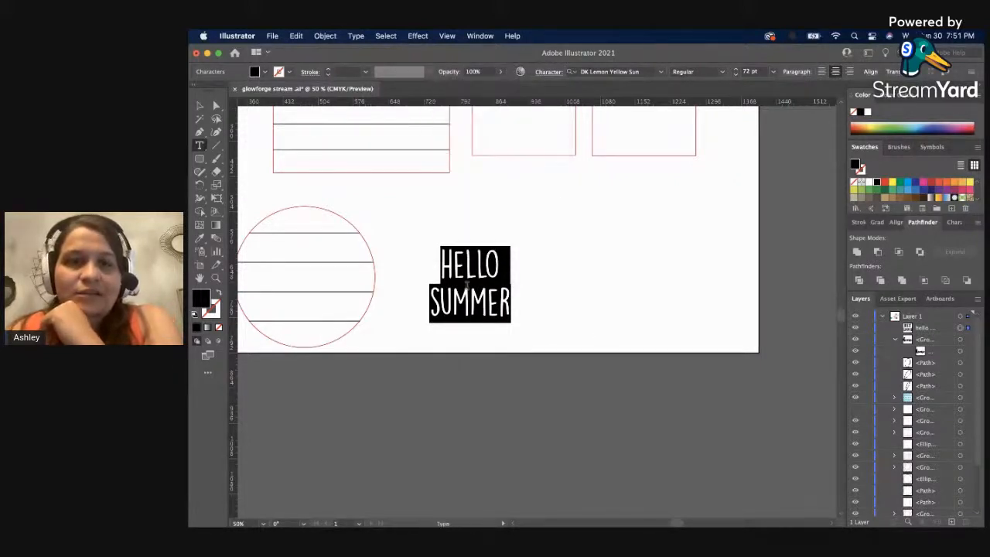
Convert the HELLO SUMMER text to outlines and leave it deselected.
{"action": "left_click", "coordinate": [199, 105]}
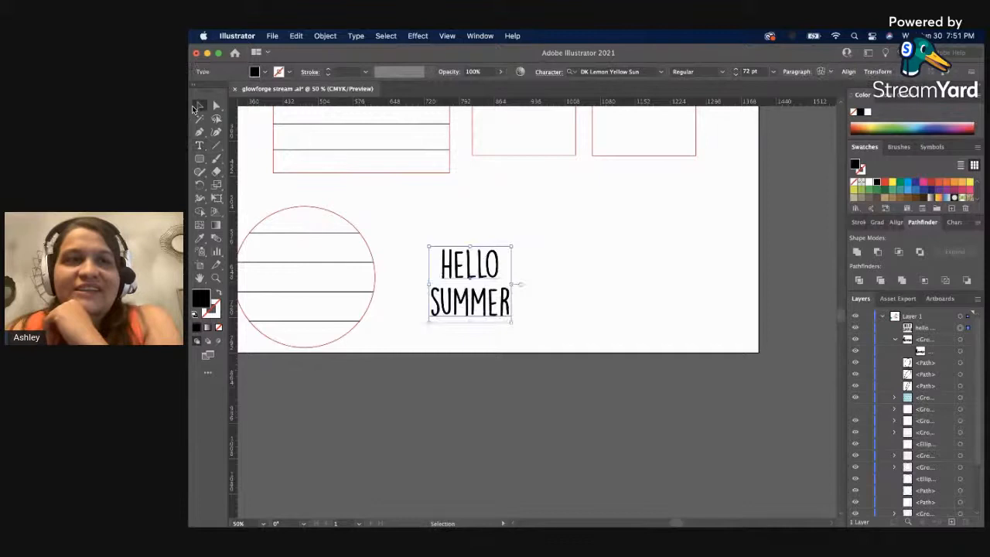
{"action": "left_click", "coordinate": [413, 216]}
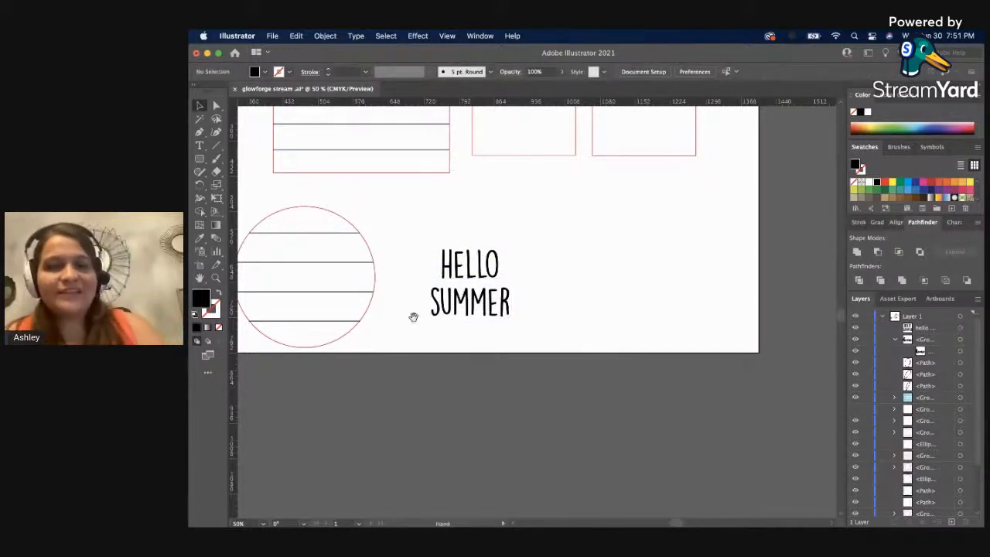
{"action": "left_click_drag", "start_coordinate": [410, 317], "coordinate": [490, 329]}
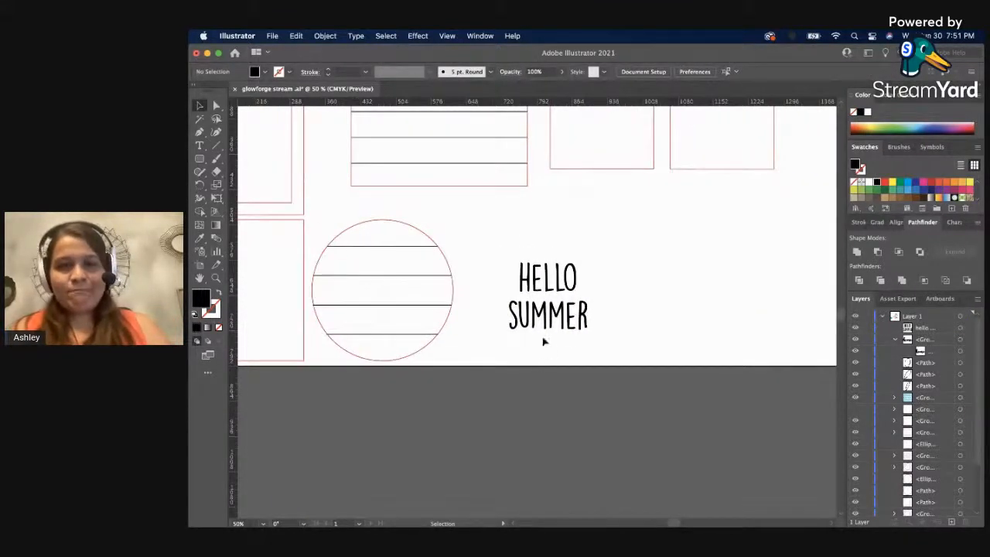
{"action": "left_click", "coordinate": [546, 323]}
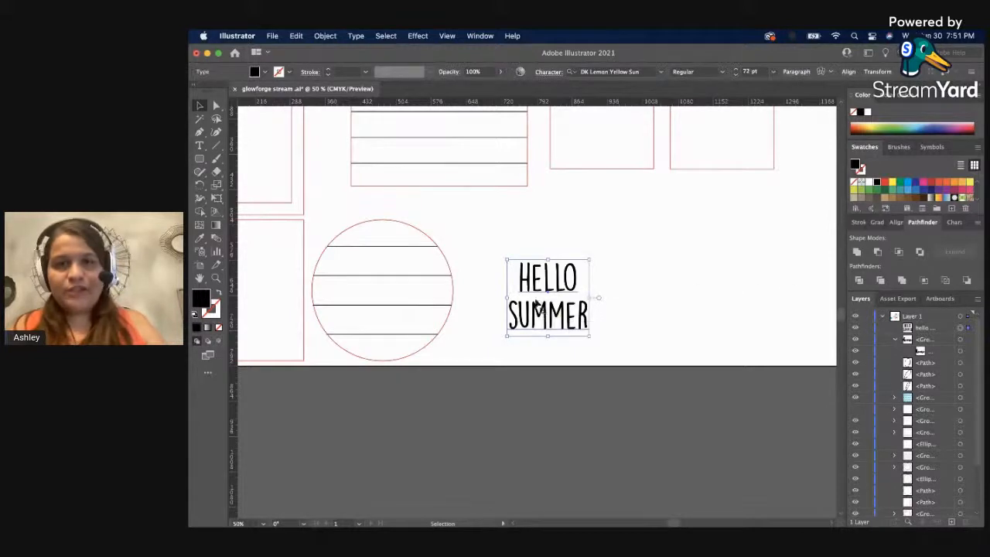
{"action": "right_click", "coordinate": [549, 262]}
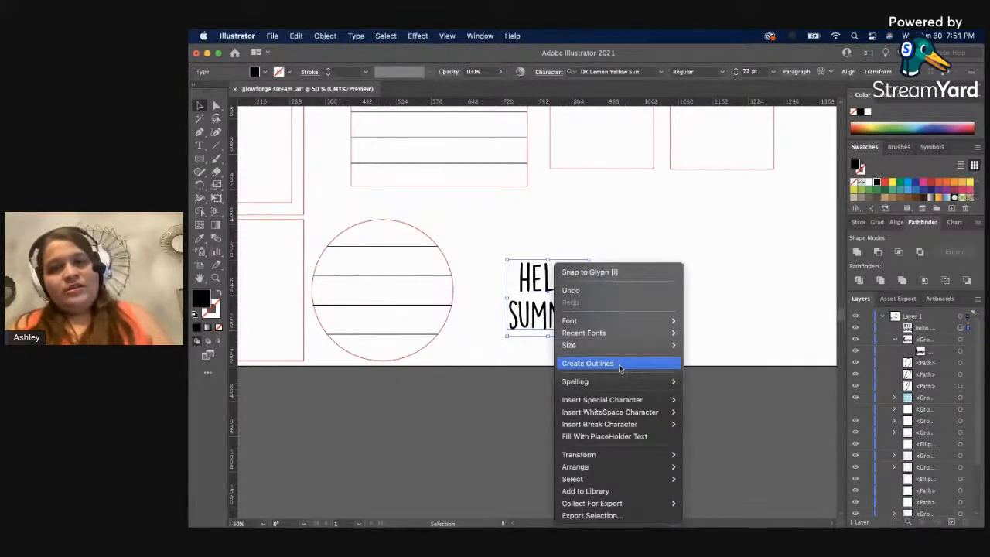
{"action": "left_click", "coordinate": [618, 365]}
{"action": "left_click", "coordinate": [640, 329]}
{"action": "left_click", "coordinate": [576, 323]}
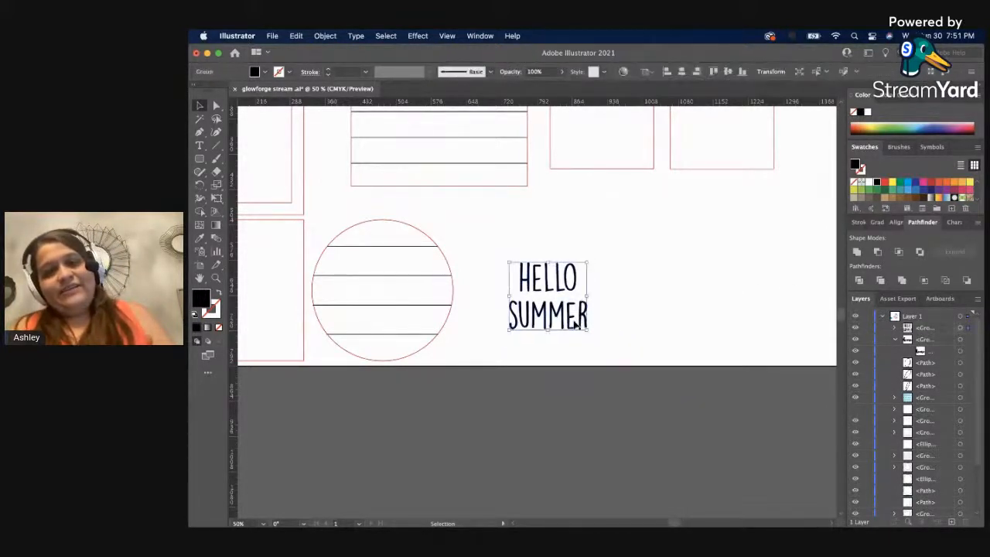
{"action": "left_click", "coordinate": [442, 317], "text": "shift"}
{"action": "left_click", "coordinate": [598, 309]}
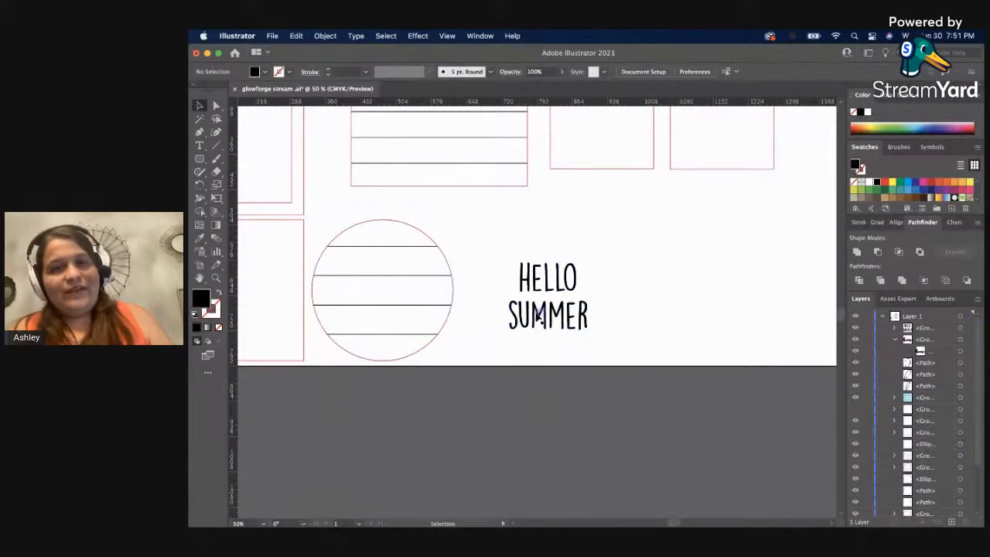
Move the HELLO SUMMER lettering into the striped circle, enlarge it to nearly fill the width, and ungroup it into separate letters.
{"action": "left_click_drag", "start_coordinate": [529, 315], "coordinate": [434, 326]}
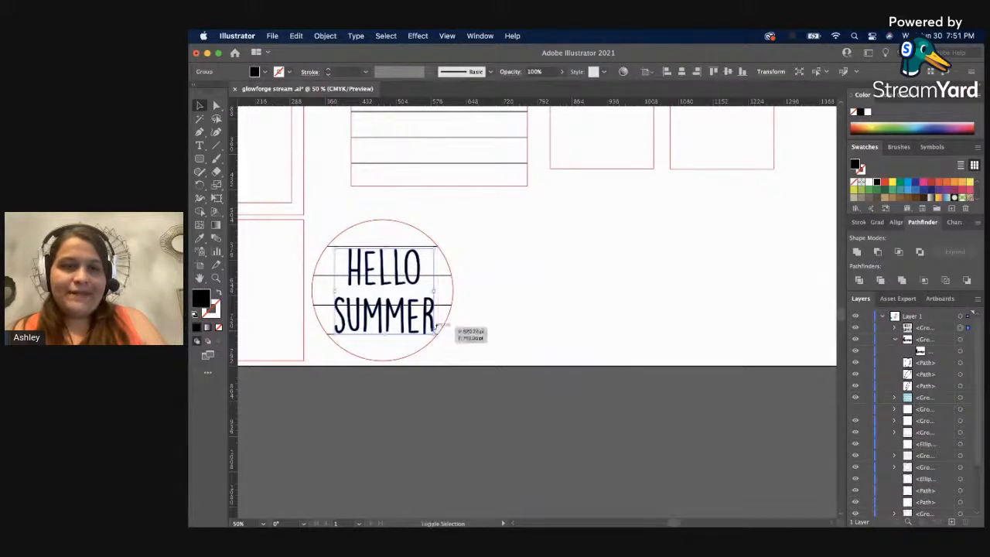
{"action": "left_click", "coordinate": [449, 296]}
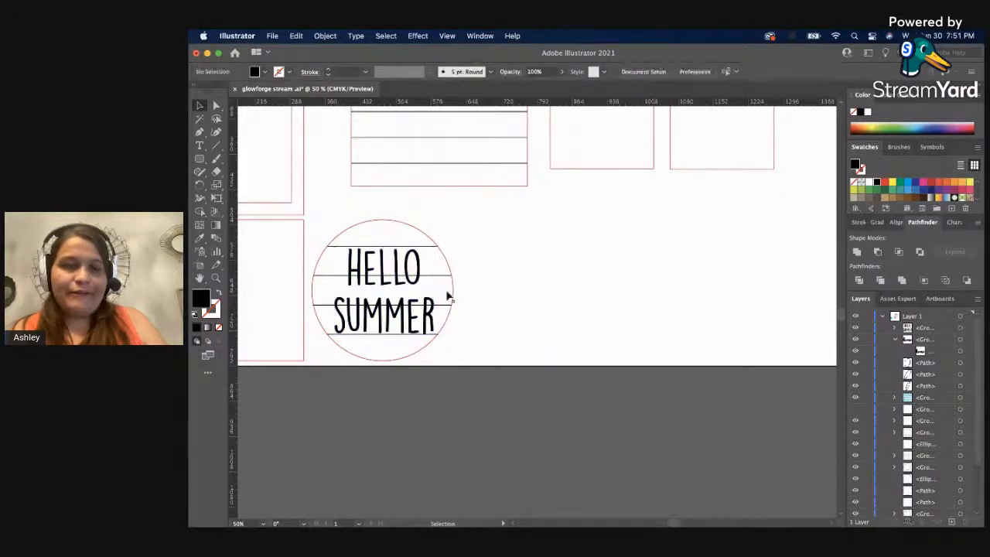
{"action": "left_click", "coordinate": [399, 286]}
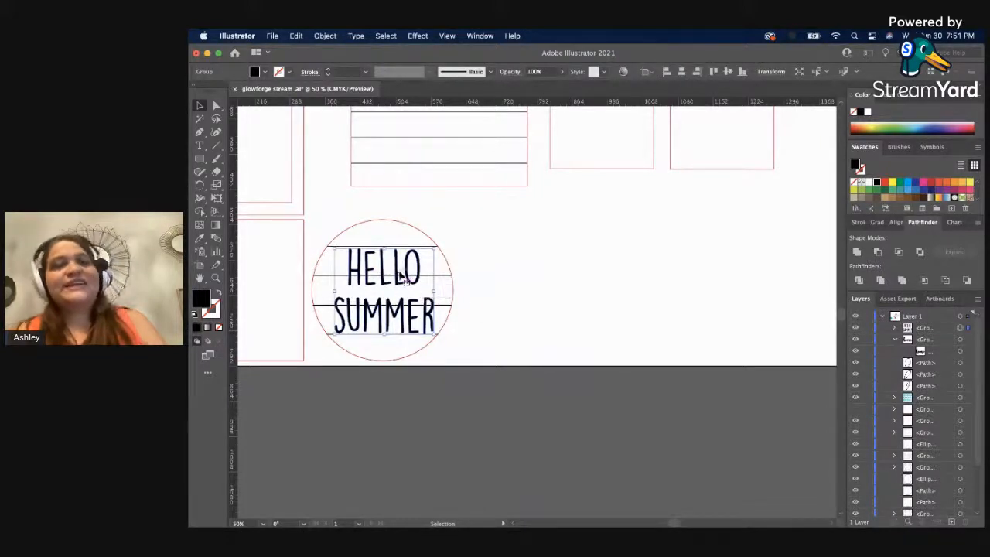
{"action": "right_click", "coordinate": [399, 272]}
{"action": "left_click", "coordinate": [448, 371]}
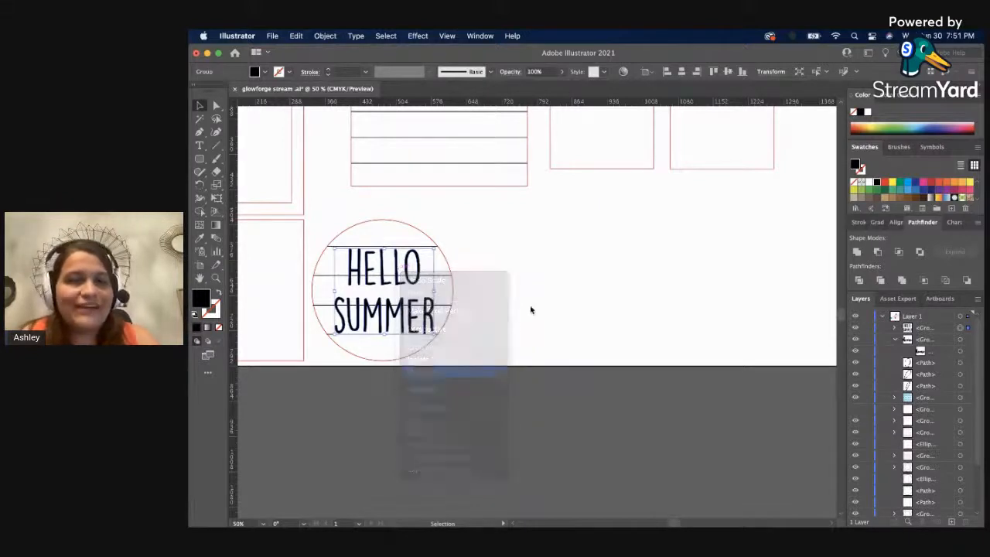
Group the five letters of HELLO and nudge the word down closer to SUMMER.
{"action": "left_click", "coordinate": [418, 281]}
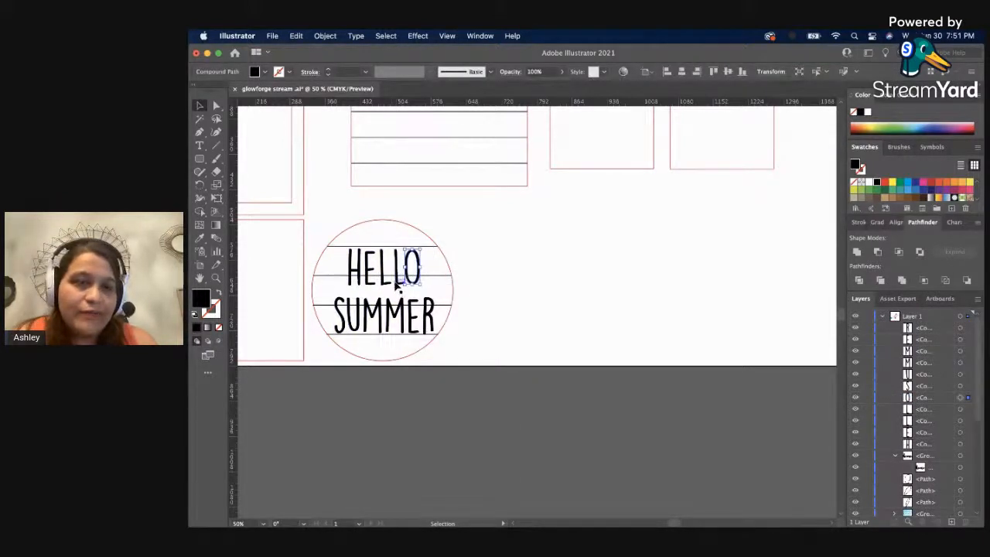
{"action": "left_click", "coordinate": [390, 286], "text": "shift"}
{"action": "left_click", "coordinate": [383, 283], "text": "shift"}
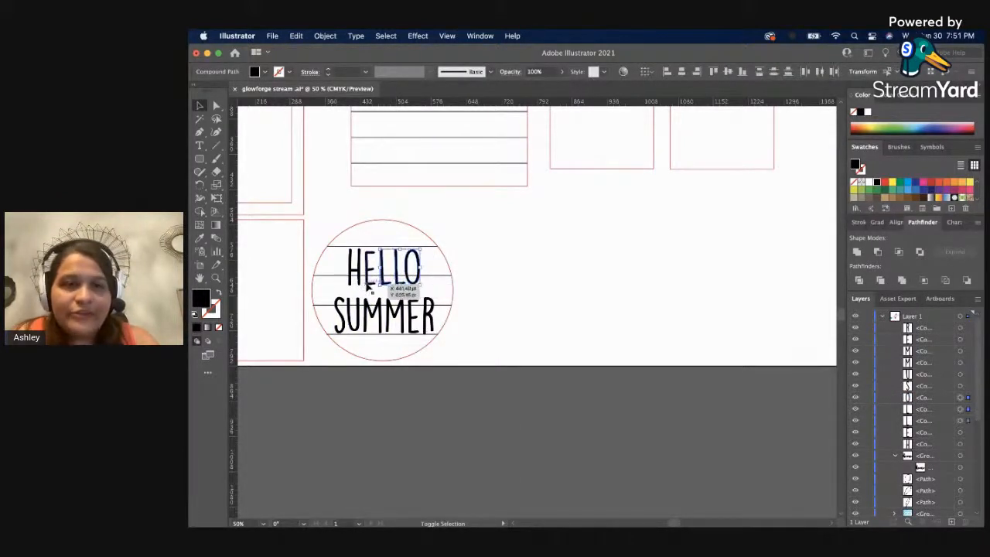
{"action": "left_click", "coordinate": [370, 284], "text": "shift"}
{"action": "left_click", "coordinate": [358, 281], "text": "shift"}
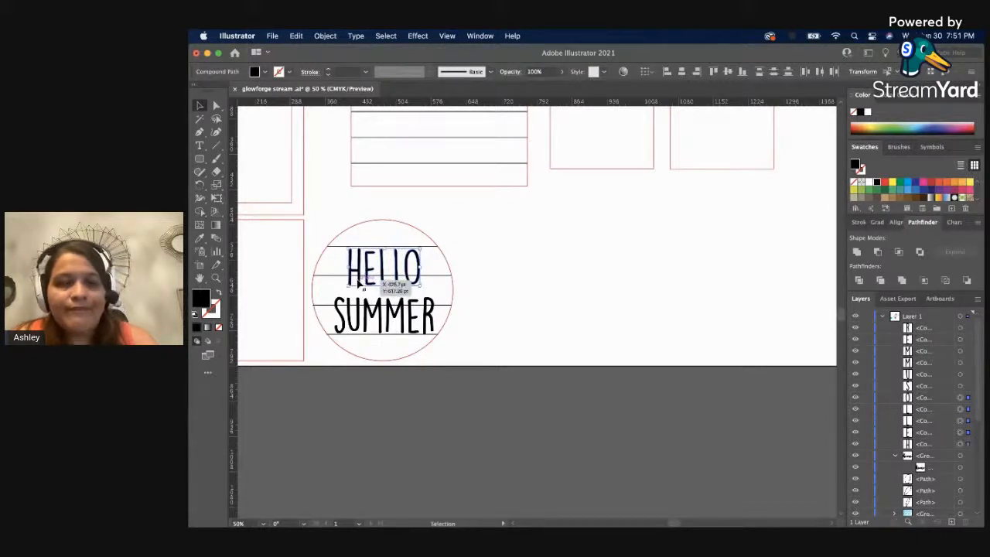
{"action": "key", "text": "super+g"}
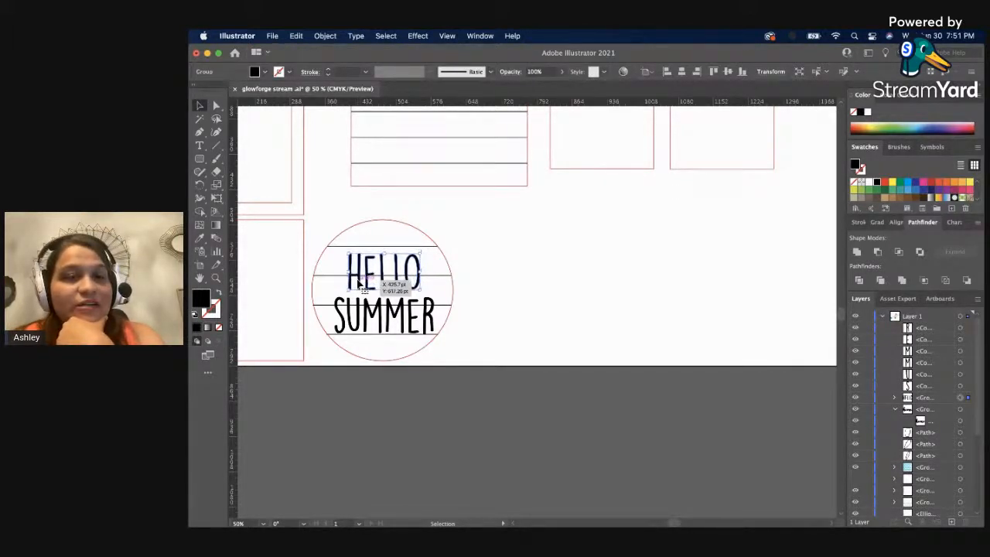
Group the letters of SUMMER together with the HELLO group as one lettering object.
{"action": "left_click", "coordinate": [442, 316]}
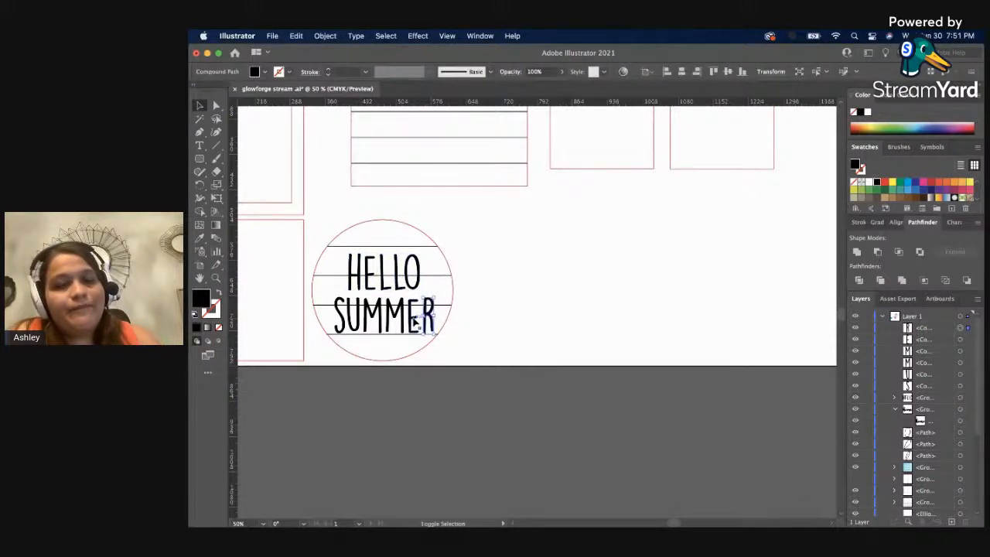
{"action": "left_click", "coordinate": [415, 324], "text": "shift"}
{"action": "left_click", "coordinate": [394, 320], "text": "shift"}
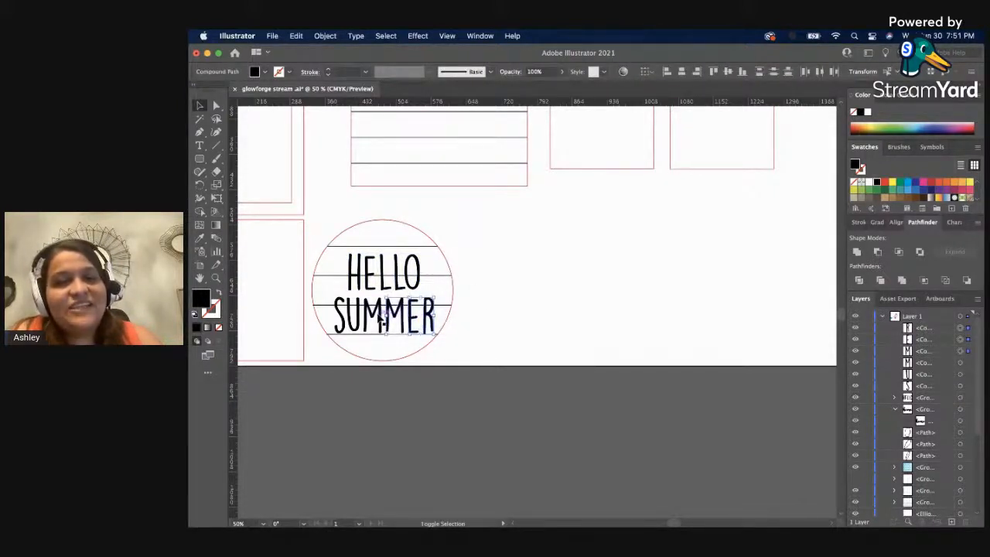
{"action": "left_click", "coordinate": [376, 320], "text": "shift"}
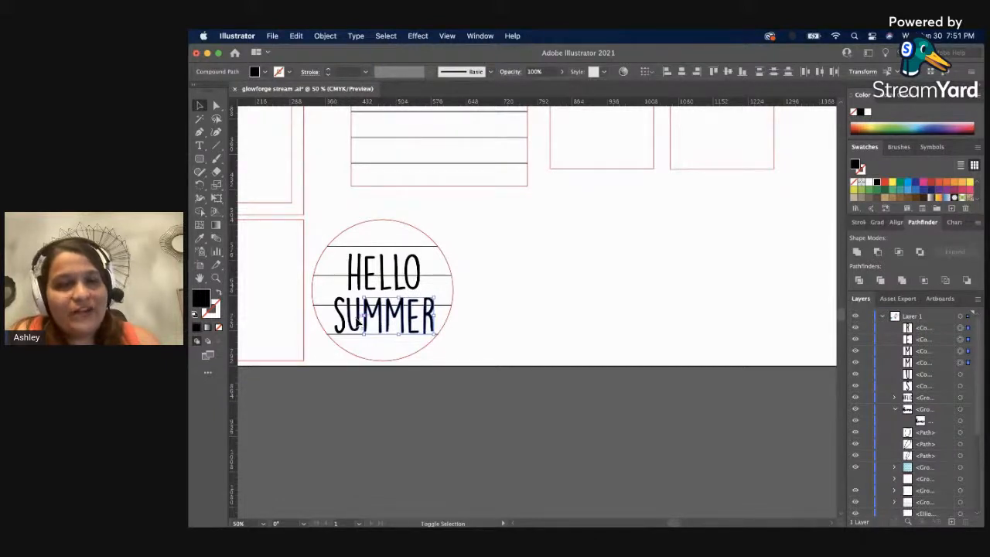
{"action": "left_click", "coordinate": [354, 320], "text": "shift"}
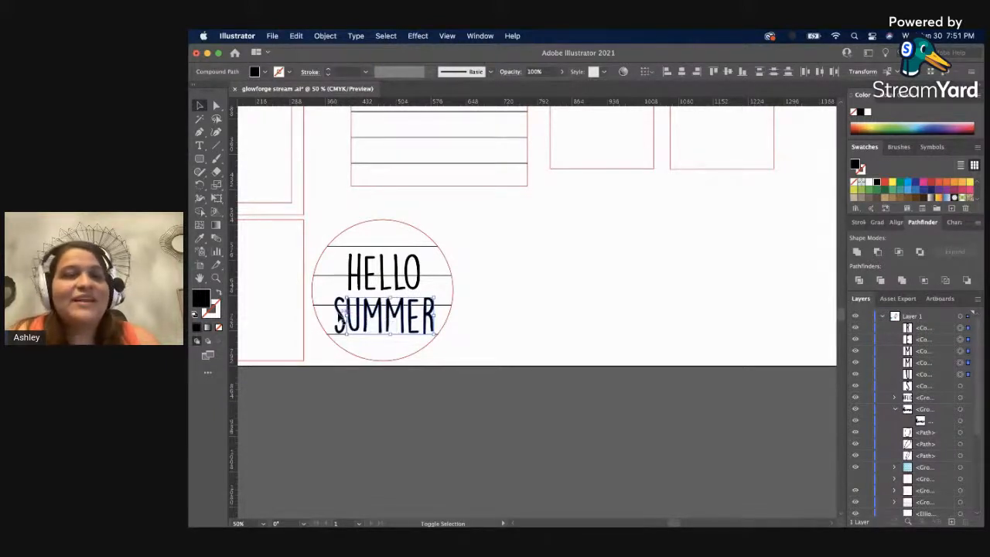
{"action": "left_click", "coordinate": [342, 317], "text": "shift"}
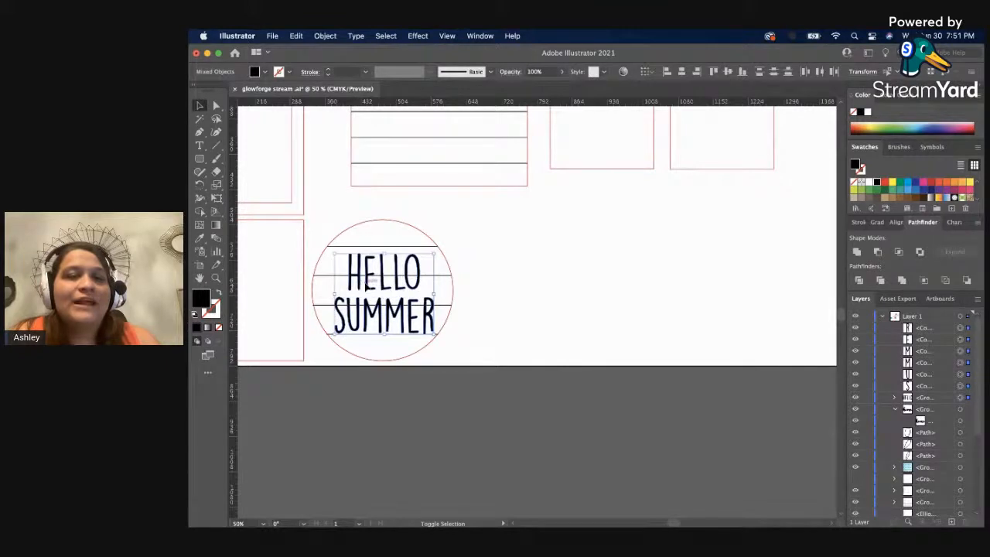
{"action": "left_click", "coordinate": [422, 287], "text": "shift"}
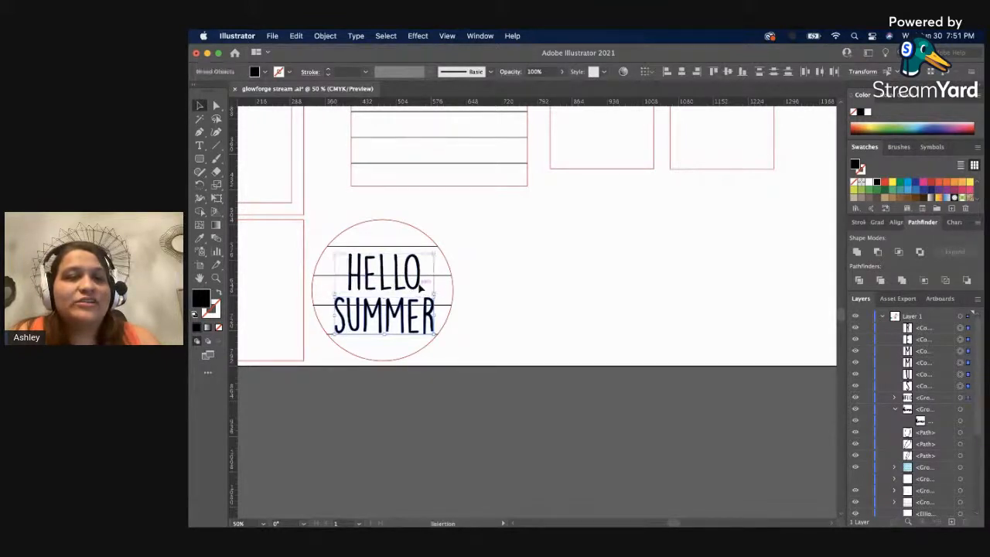
{"action": "key", "text": "super+g"}
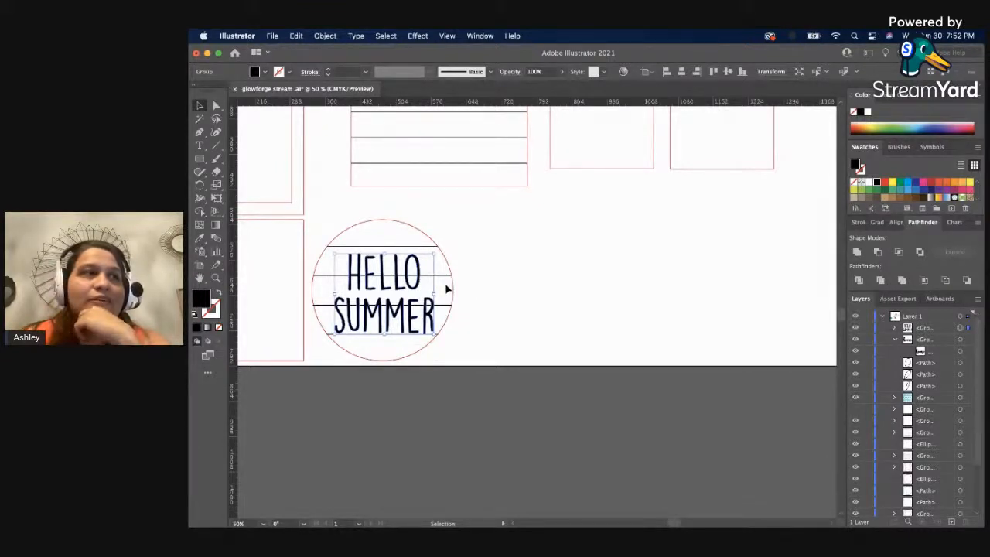
{"action": "left_click", "coordinate": [572, 270]}
{"action": "left_click", "coordinate": [362, 317]}
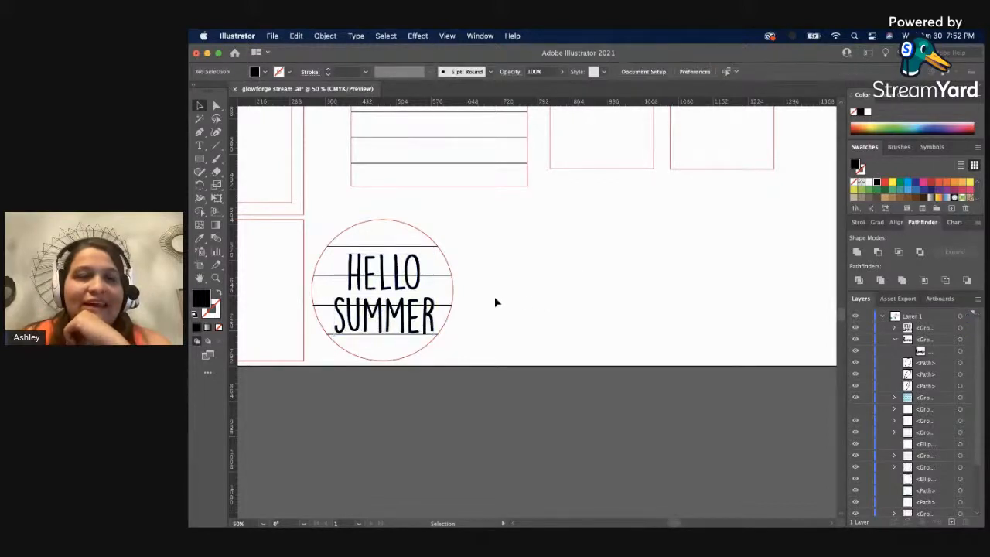
{"action": "double_click", "coordinate": [430, 255]}
{"action": "double_click", "coordinate": [480, 247]}
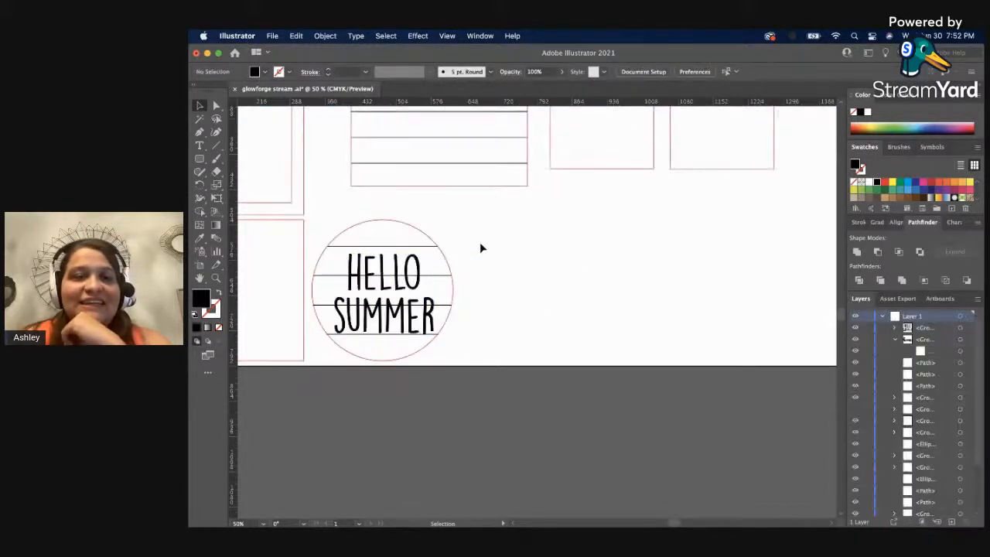
{"action": "left_click_drag", "start_coordinate": [430, 230], "coordinate": [435, 248]}
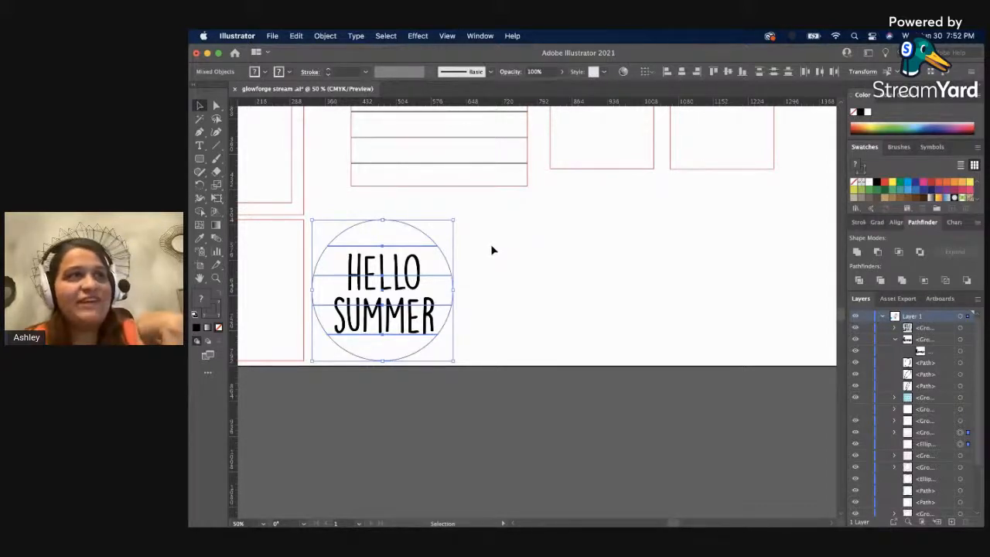
{"action": "left_click", "coordinate": [490, 248]}
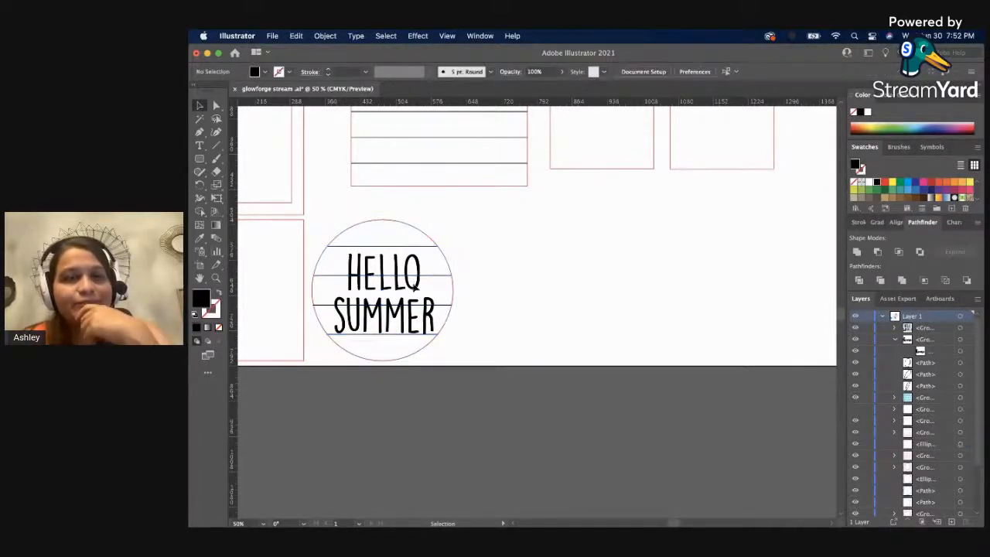
{"action": "left_click", "coordinate": [408, 310]}
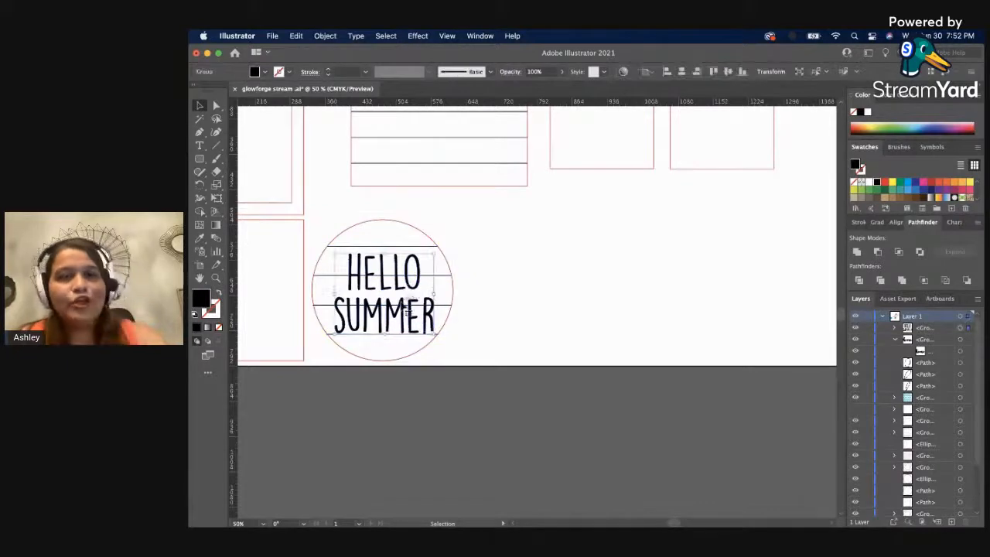
{"action": "left_click", "coordinate": [585, 332]}
Group the red circle with its four horizontal lines.
{"action": "left_click", "coordinate": [434, 246]}
{"action": "left_click", "coordinate": [449, 218]}
{"action": "left_click_drag", "start_coordinate": [449, 219], "coordinate": [433, 251]}
{"action": "key", "text": "ctrl+g"}
{"action": "left_click", "coordinate": [492, 263]}
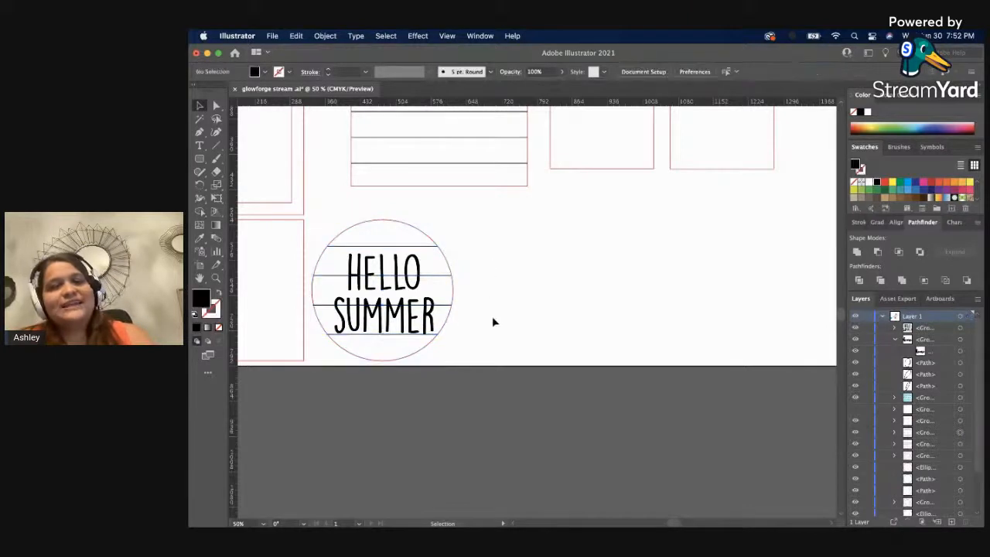
Align the HELLO SUMMER lettering and the striped circle group on their horizontal and vertical centers.
{"action": "left_click", "coordinate": [443, 243]}
{"action": "left_click", "coordinate": [682, 72]}
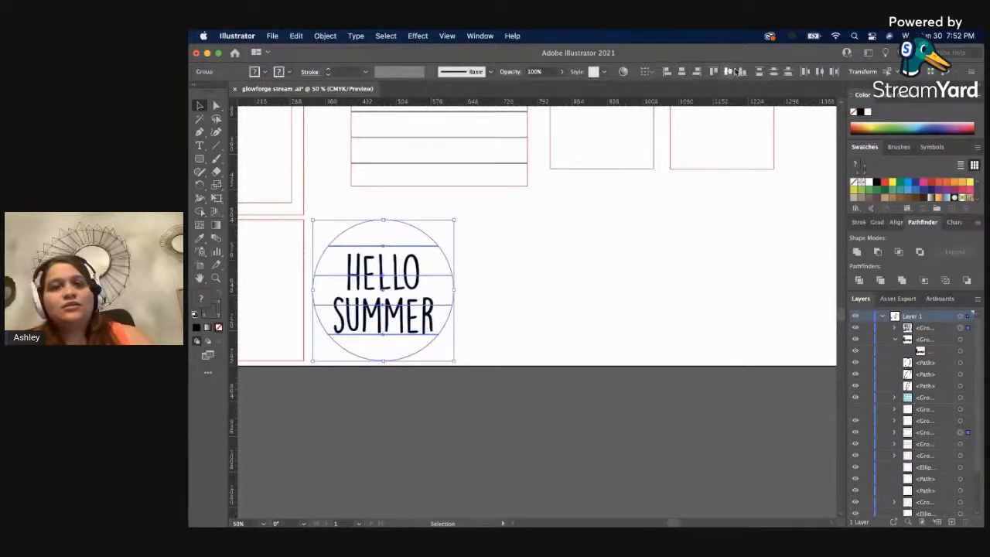
{"action": "left_click", "coordinate": [728, 71]}
{"action": "left_click", "coordinate": [585, 256]}
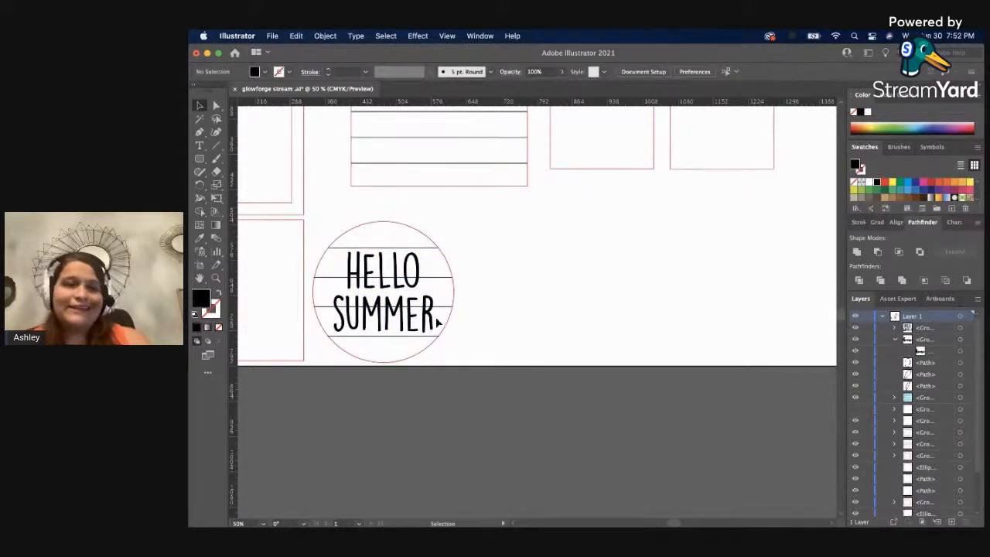
Ungroup the circle from its horizontal lines.
{"action": "left_click", "coordinate": [449, 277]}
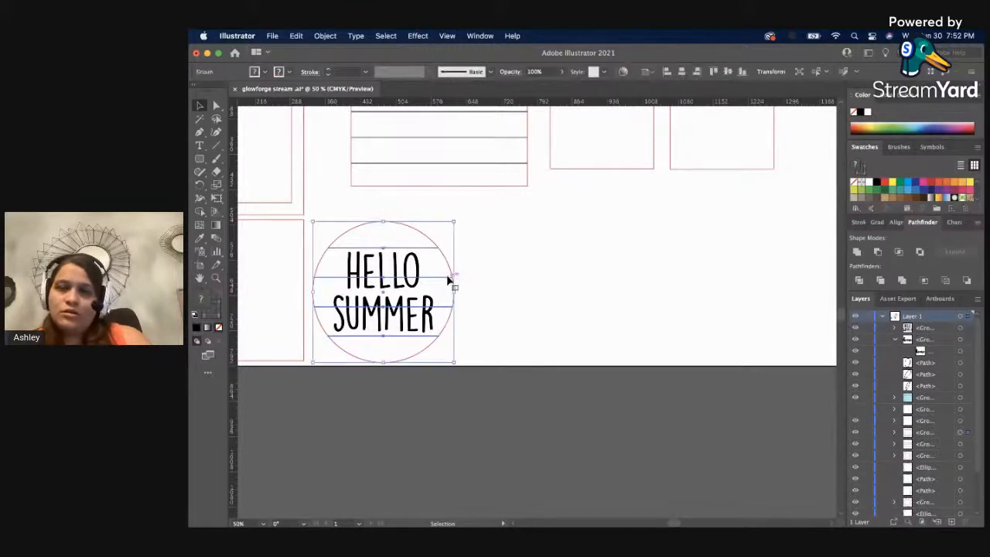
{"action": "right_click", "coordinate": [448, 277]}
{"action": "left_click", "coordinate": [476, 383]}
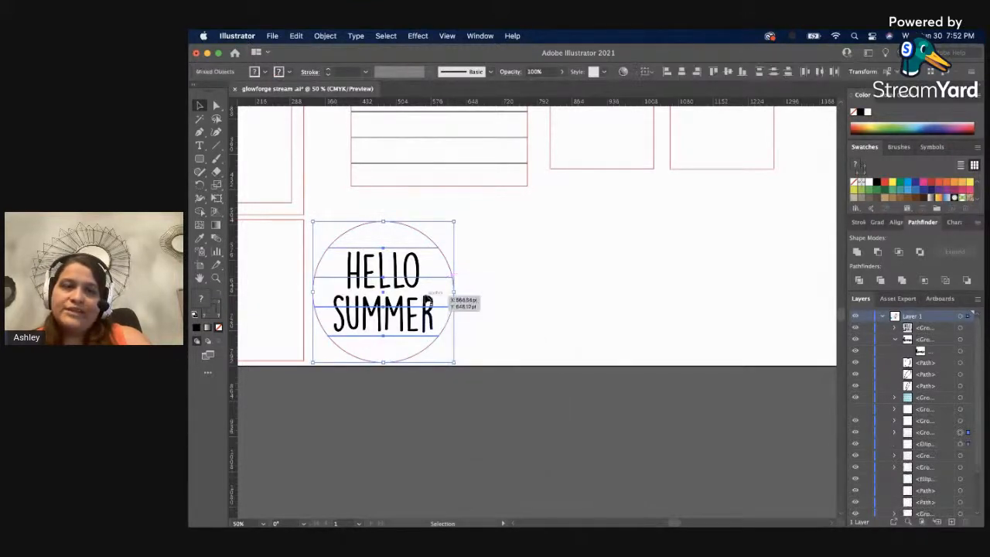
Duplicate the HELLO SUMMER lettering beside the circle and give the lettering inside the circle a blue 1 pt stroke with no fill.
{"action": "left_click", "coordinate": [413, 313]}
{"action": "left_click_drag", "start_coordinate": [414, 313], "coordinate": [584, 296]}
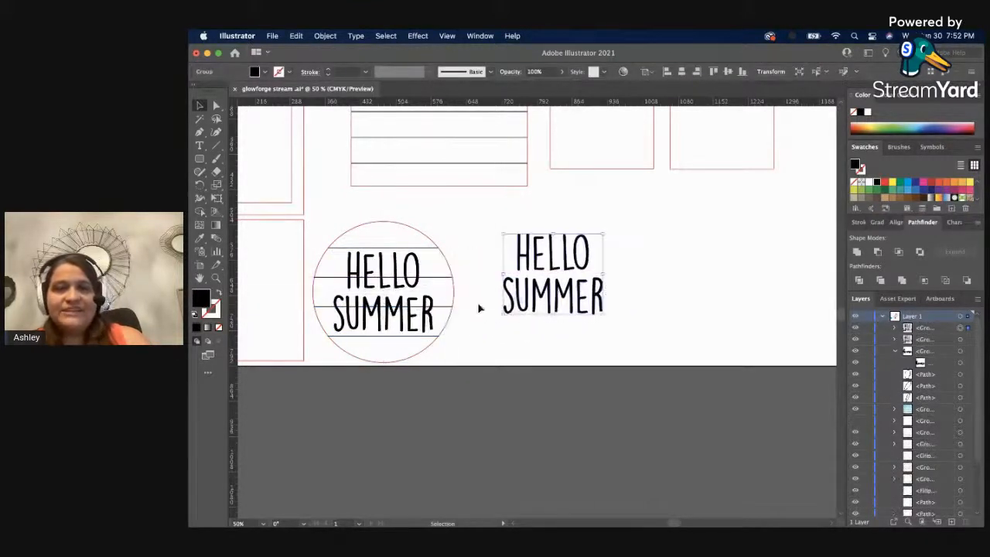
{"action": "left_click", "coordinate": [418, 286]}
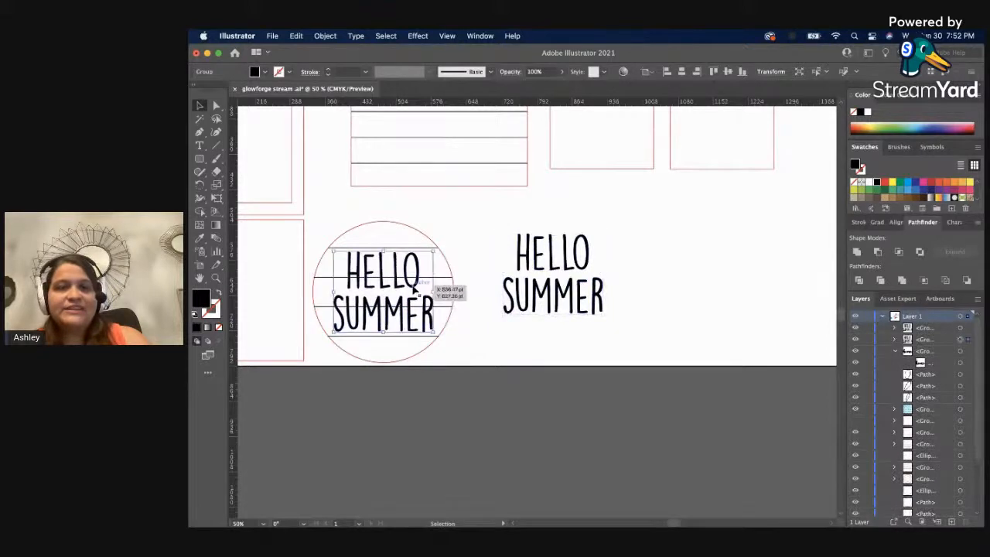
{"action": "left_click", "coordinate": [220, 294]}
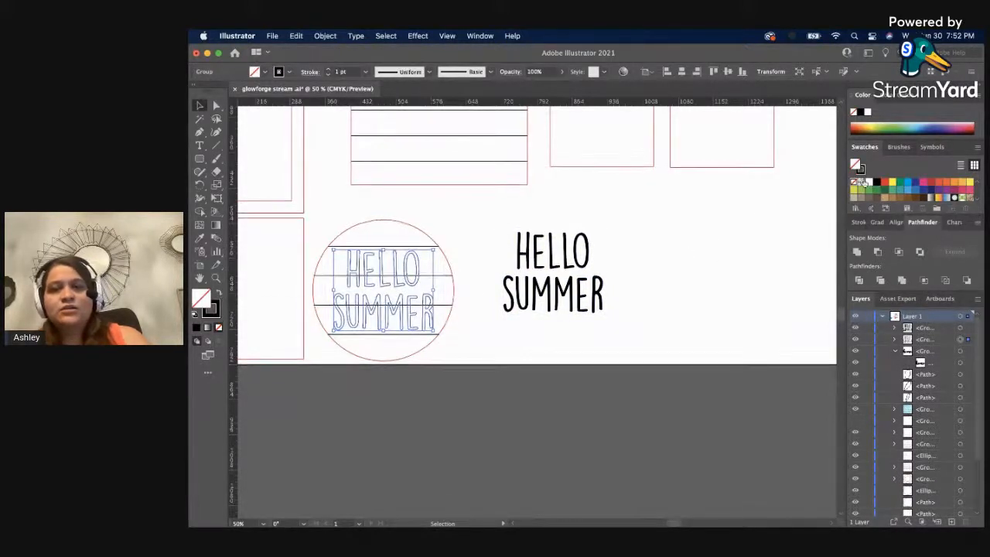
{"action": "left_click", "coordinate": [909, 184]}
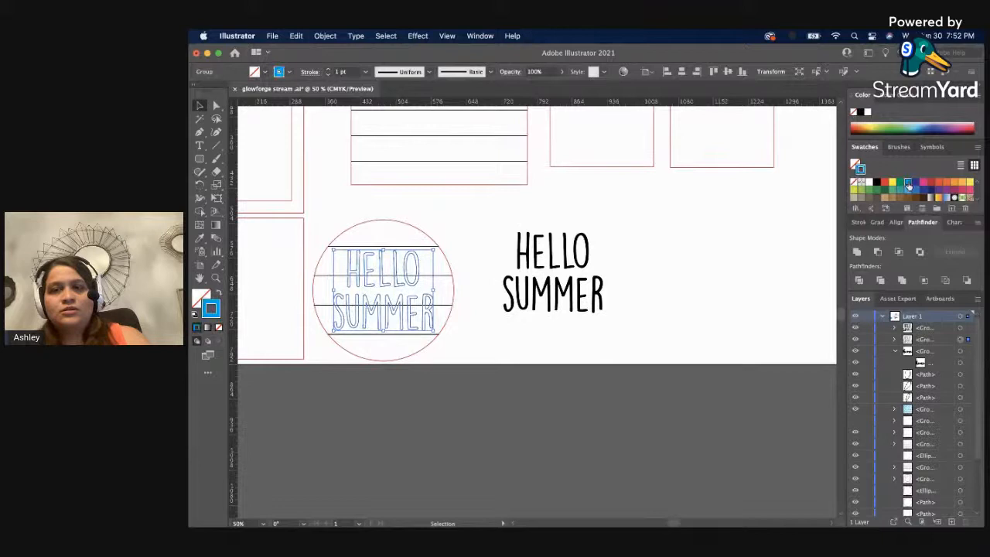
{"action": "left_click", "coordinate": [737, 258]}
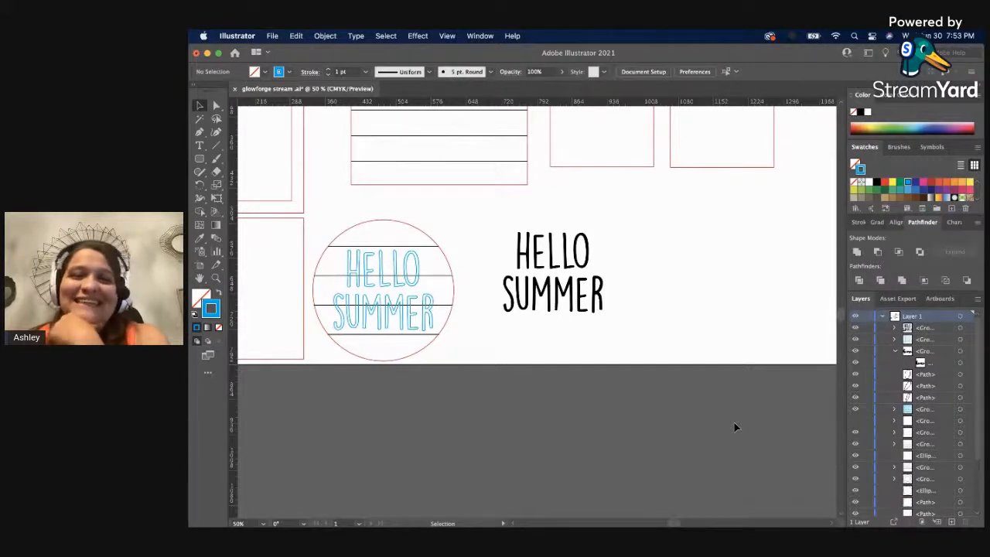
Swap fill and stroke on the duplicate HELLO SUMMER lettering to give it a black 1 pt outline with no fill.
{"action": "scroll", "coordinate": [650, 407], "scroll_direction": "up", "scroll_amount": 1}
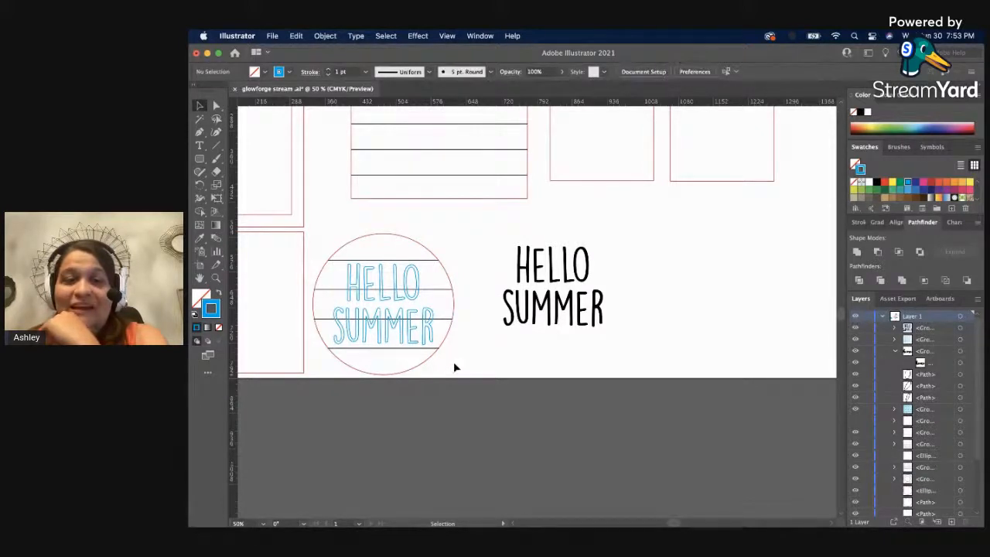
{"action": "left_click_drag", "start_coordinate": [438, 350], "coordinate": [432, 345]}
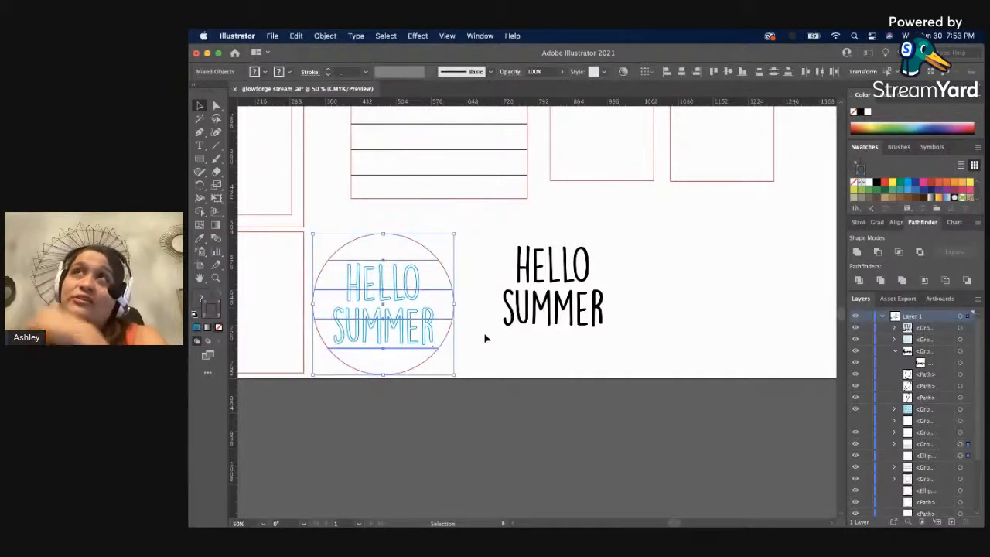
{"action": "left_click", "coordinate": [508, 300]}
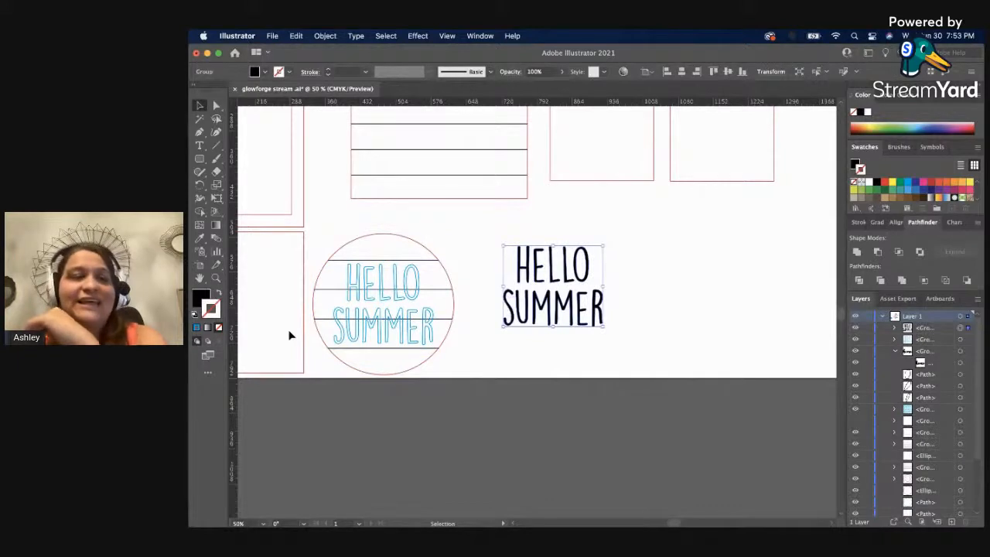
{"action": "left_click", "coordinate": [219, 291]}
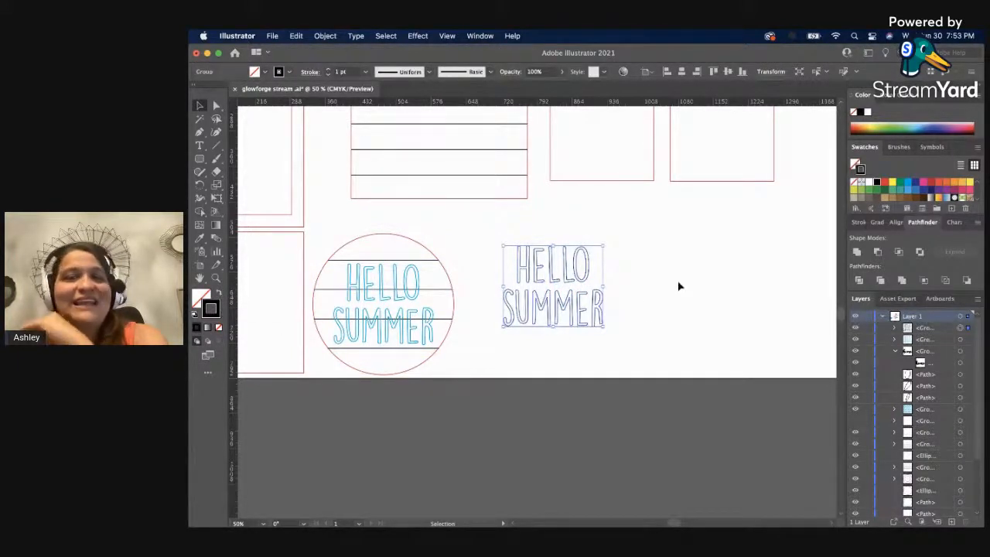
{"action": "left_click", "coordinate": [859, 222]}
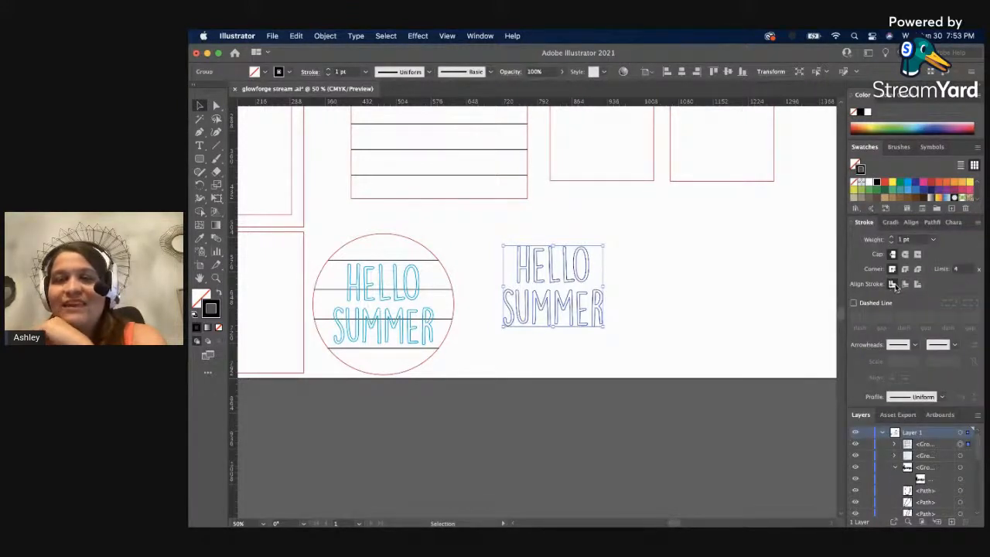
{"action": "left_click", "coordinate": [755, 309]}
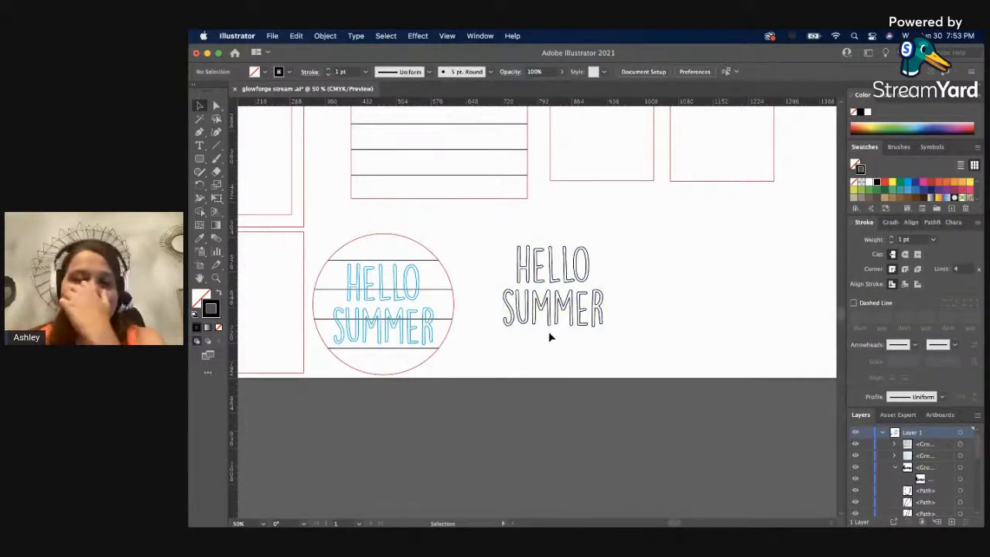
Try to copy the tag's red outline onto the duplicate HELLO SUMMER lettering with the Eyedropper.
{"action": "left_click", "coordinate": [546, 306]}
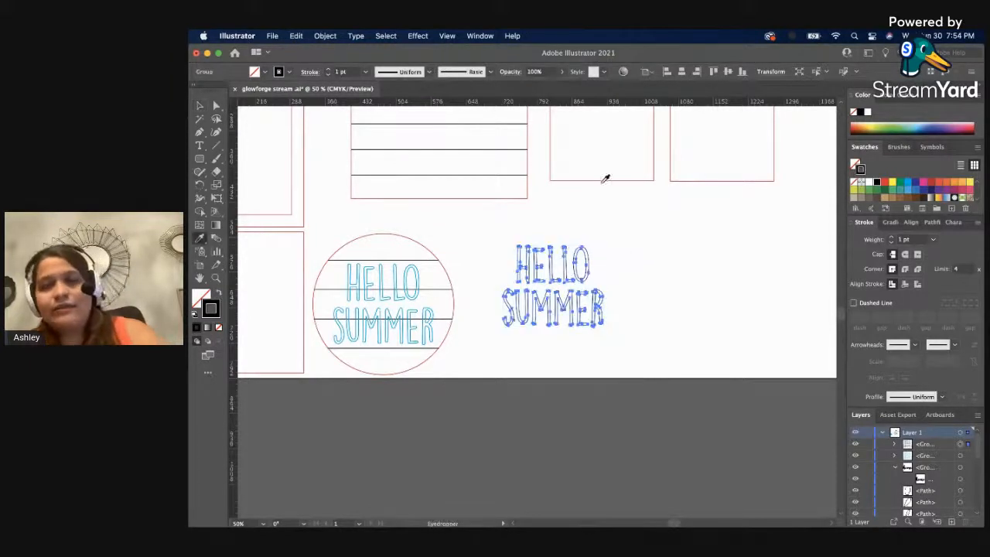
{"action": "key", "text": "i"}
{"action": "left_click", "coordinate": [604, 180]}
{"action": "key", "text": "v"}
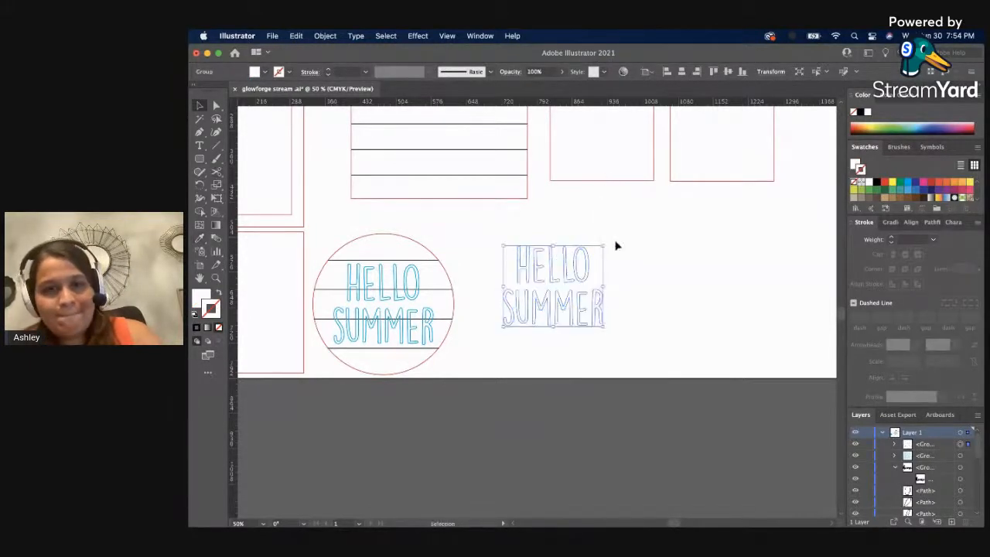
{"action": "key", "text": "Delete"}
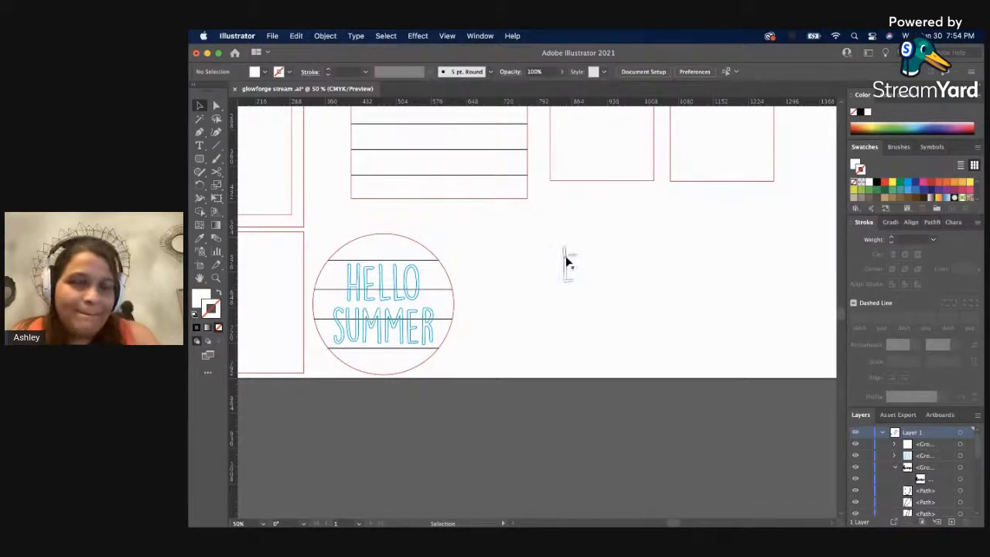
{"action": "key", "text": "super+z"}
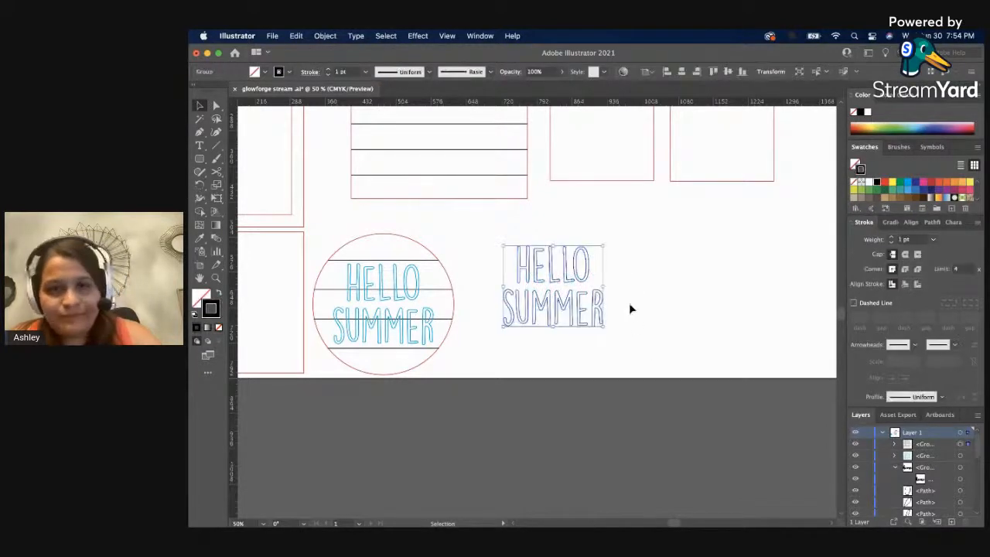
Copy the tag's red 0.8451 pt outline onto the duplicate HELLO SUMMER lettering and move it closer to the striped circle.
{"action": "key", "text": "i"}
{"action": "left_click", "coordinate": [607, 181]}
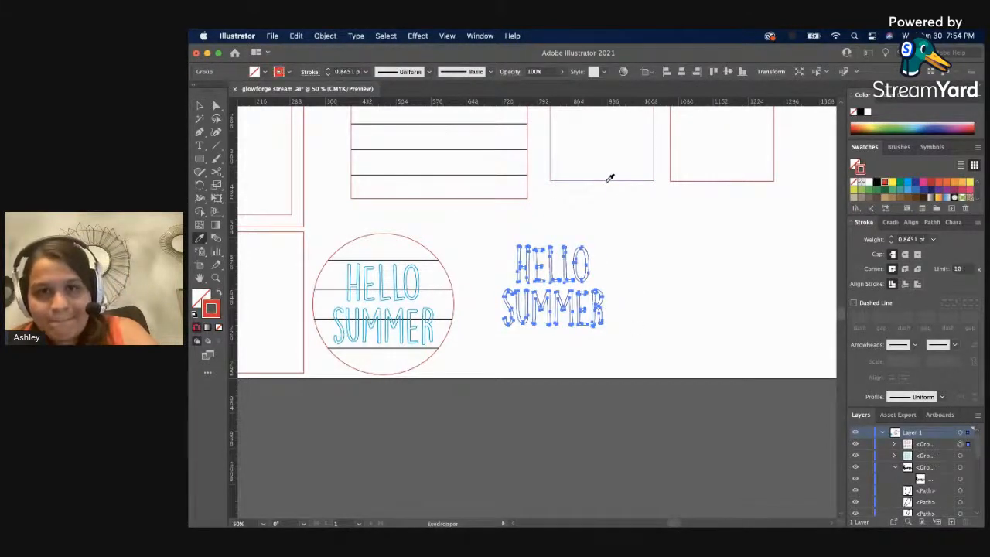
{"action": "key", "text": "v"}
{"action": "left_click_drag", "start_coordinate": [567, 287], "coordinate": [532, 248]}
{"action": "left_click", "coordinate": [457, 254]}
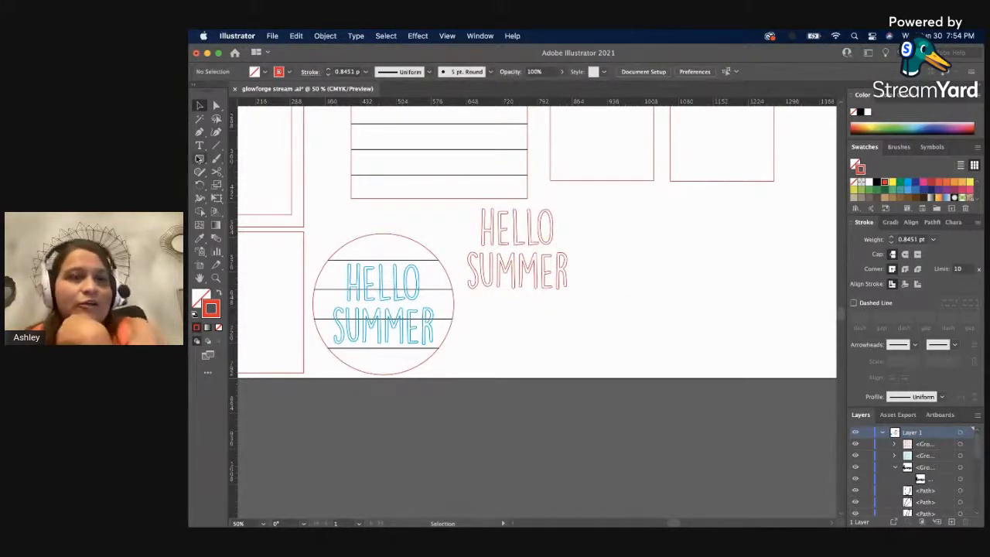
Draw a tall, narrow rounded rectangle about 68 pt wide and 233 pt high beside the red lettering.
{"action": "left_click", "coordinate": [205, 159]}
{"action": "left_click", "coordinate": [205, 159]}
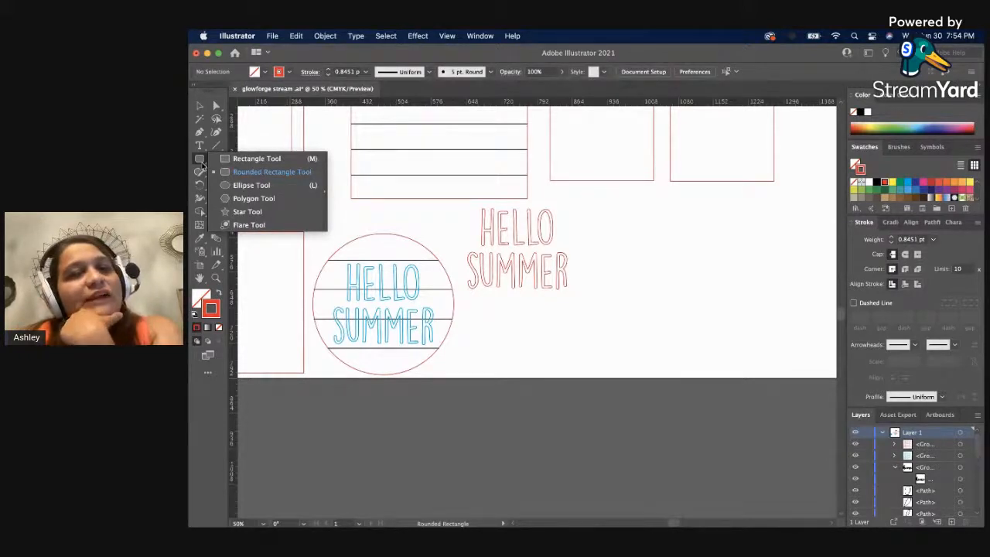
{"action": "left_click_drag", "start_coordinate": [610, 229], "coordinate": [644, 341]}
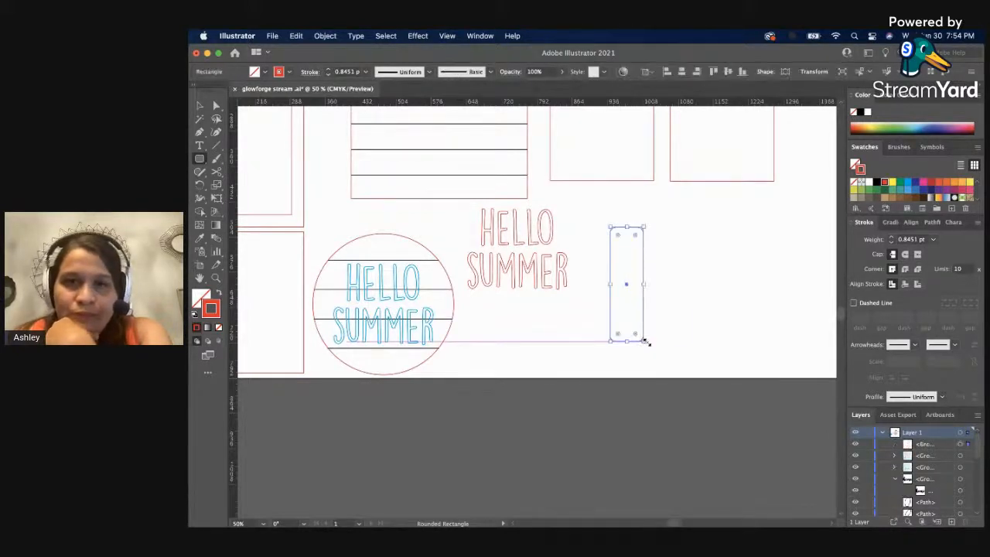
Set all four corner radii of the narrow rectangle to 33 pt for fully rounded ends.
{"action": "left_click", "coordinate": [768, 71]}
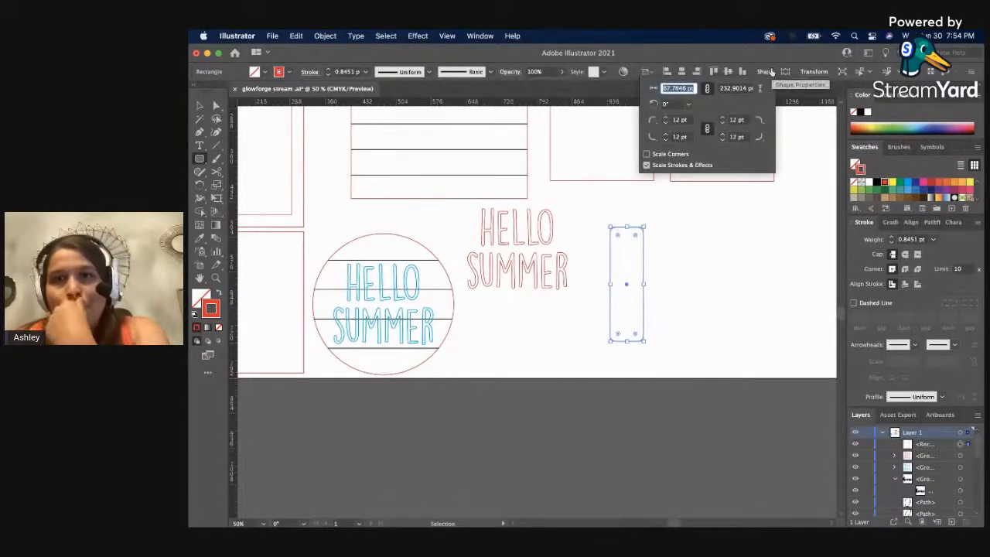
{"action": "left_click", "coordinate": [664, 141]}
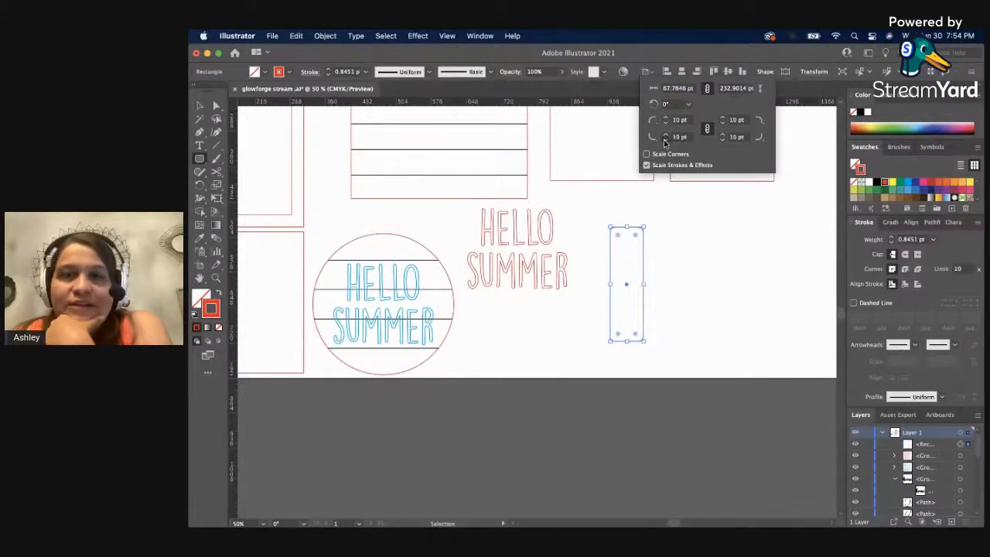
{"action": "left_click", "coordinate": [664, 142]}
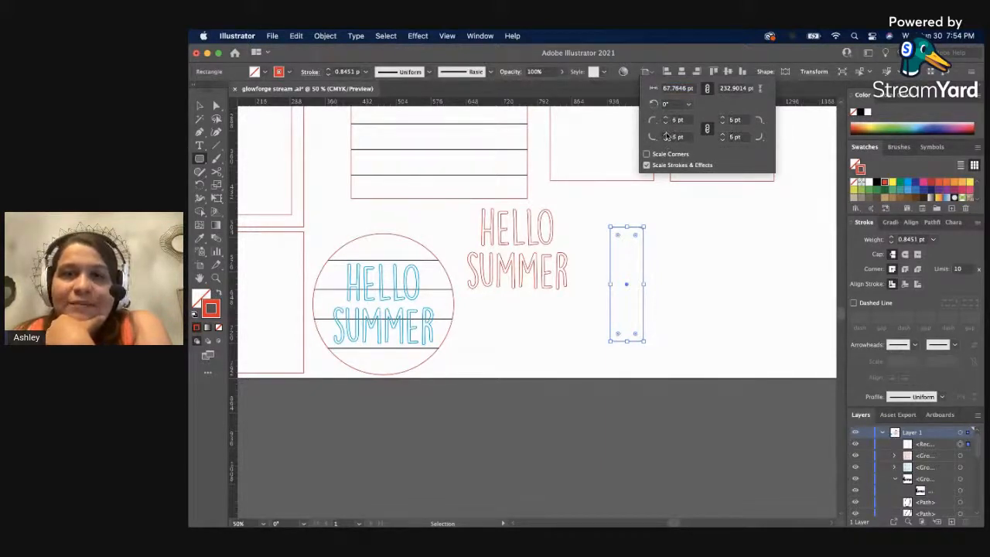
{"action": "left_click", "coordinate": [666, 135]}
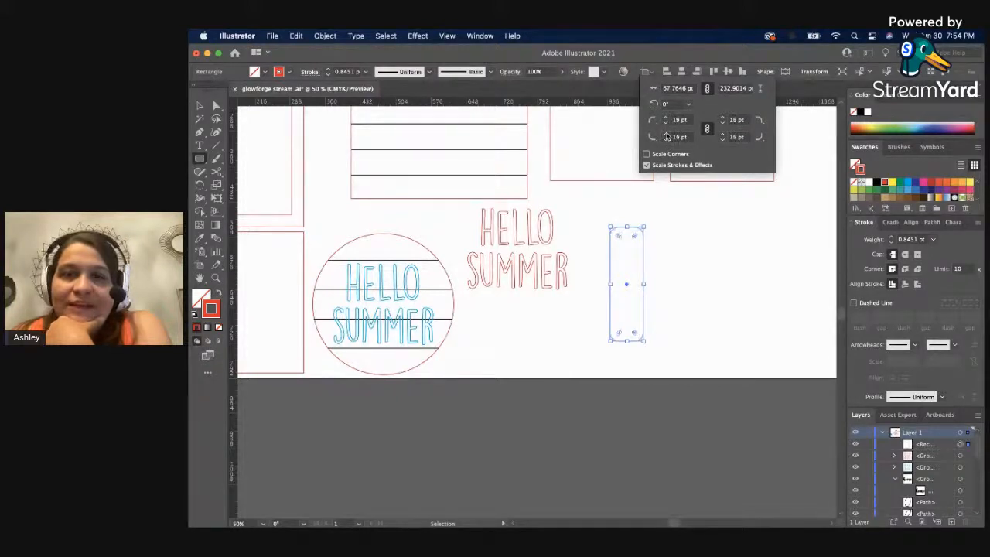
{"action": "left_click", "coordinate": [665, 135]}
{"action": "left_click", "coordinate": [665, 134]}
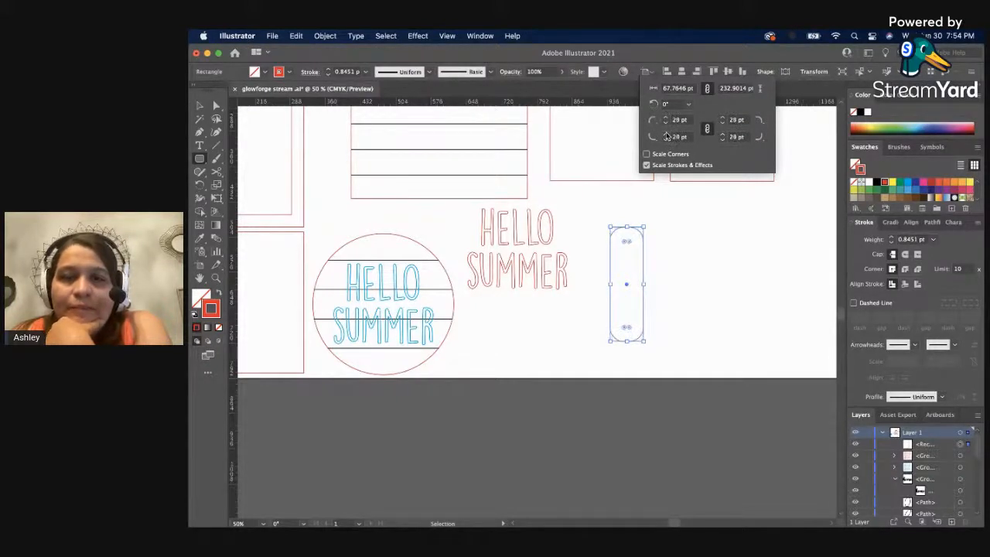
{"action": "left_click", "coordinate": [665, 135]}
{"action": "left_click", "coordinate": [665, 135]}
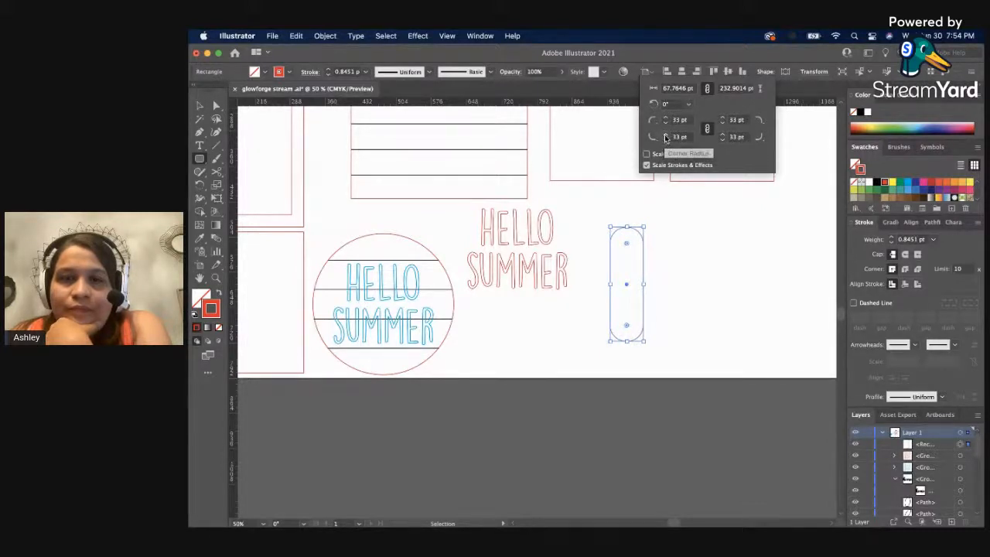
{"action": "key", "text": "Escape"}
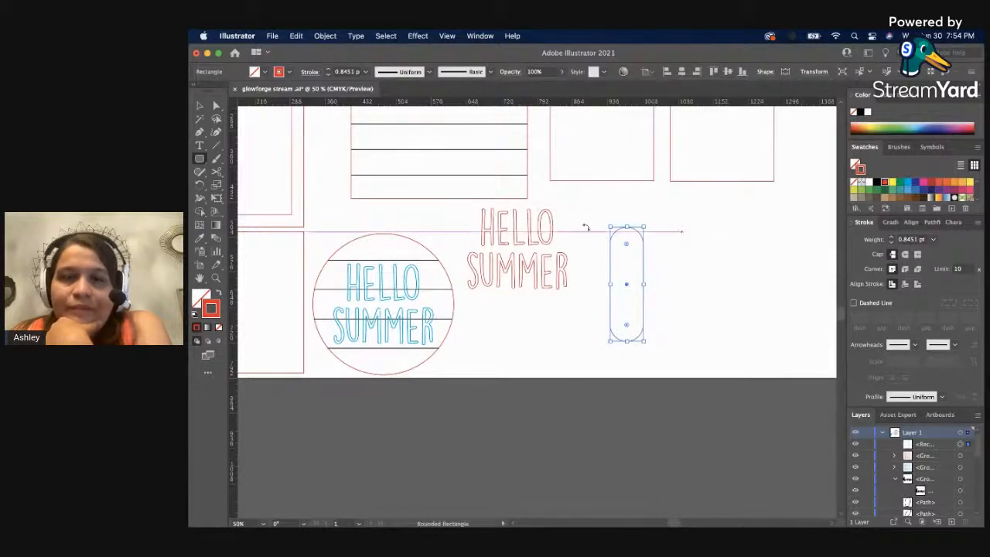
Move the narrow rounded shape down and farther from the red lettering, near the artboard's lower edge.
{"action": "left_click", "coordinate": [198, 106]}
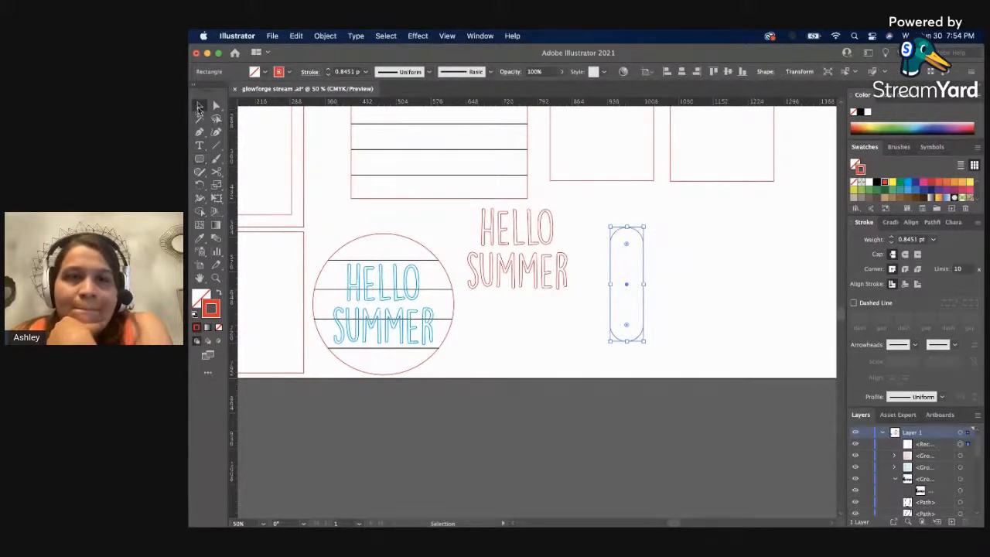
{"action": "left_click", "coordinate": [662, 379]}
{"action": "left_click", "coordinate": [643, 292]}
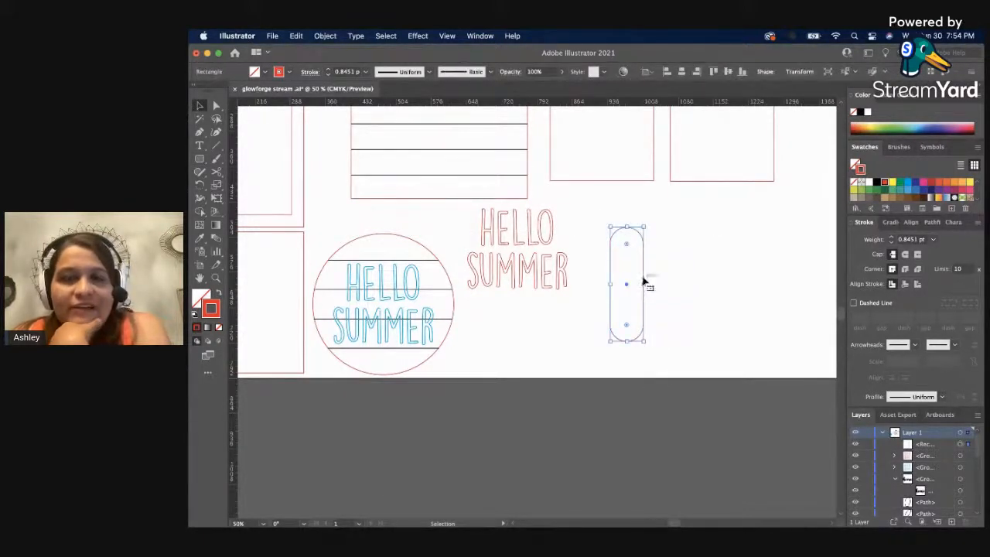
{"action": "left_click_drag", "start_coordinate": [643, 268], "coordinate": [701, 441]}
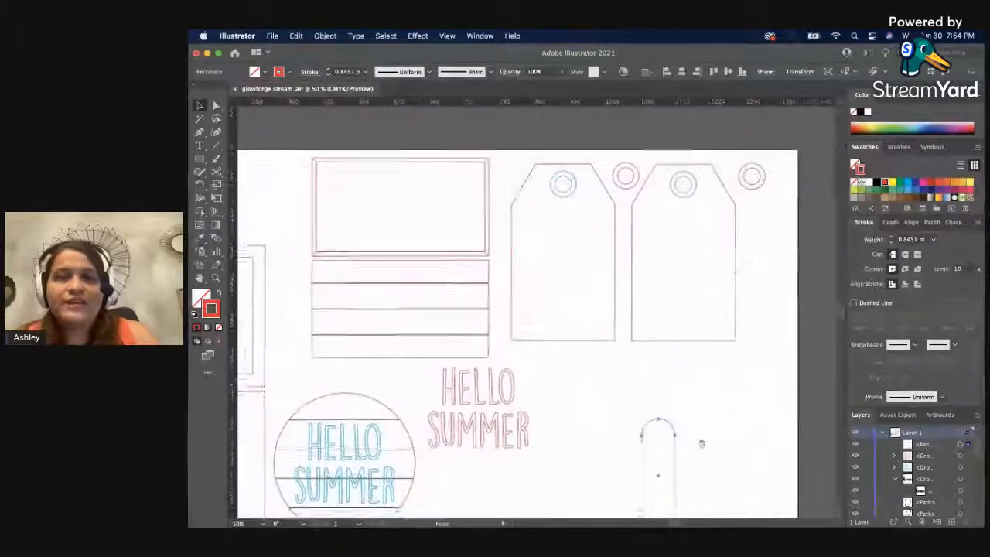
Move the two tags with their rings off the artboard and shift the narrow rounded shape slightly up.
{"action": "key", "text": "z"}
{"action": "left_click", "coordinate": [561, 381], "text": "alt"}
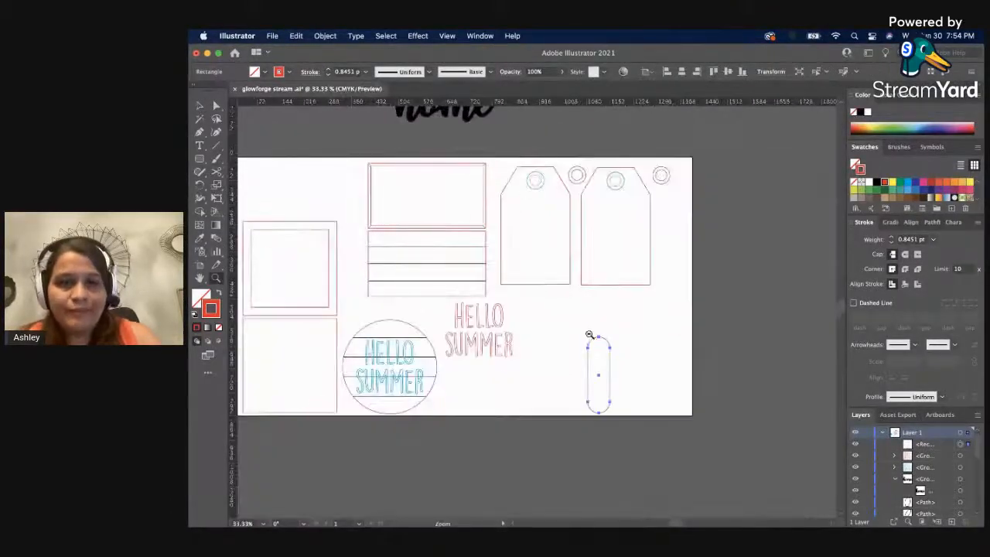
{"action": "scroll", "coordinate": [507, 306], "scroll_direction": "up", "scroll_amount": 1}
{"action": "key", "text": "v"}
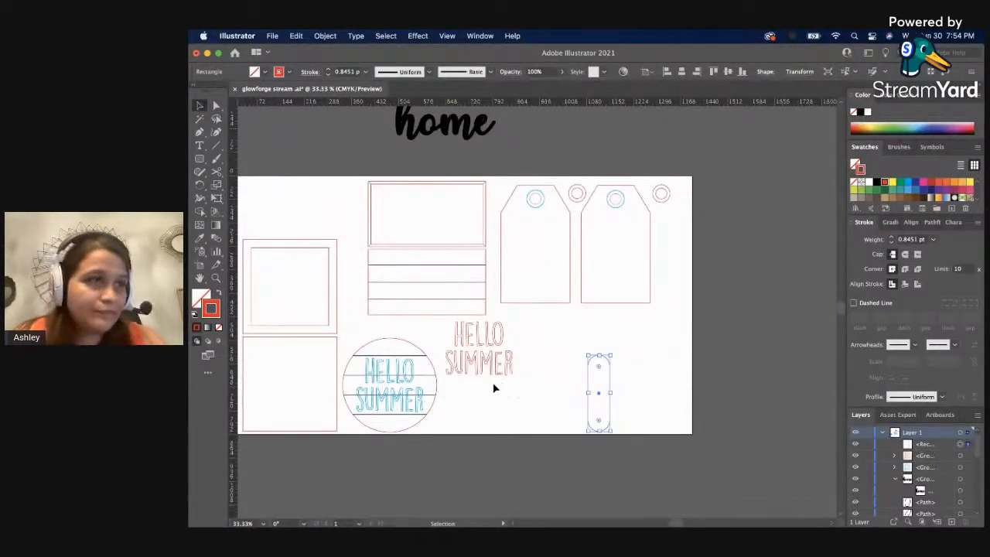
{"action": "left_click", "coordinate": [495, 388]}
{"action": "left_click_drag", "start_coordinate": [619, 237], "coordinate": [533, 168]}
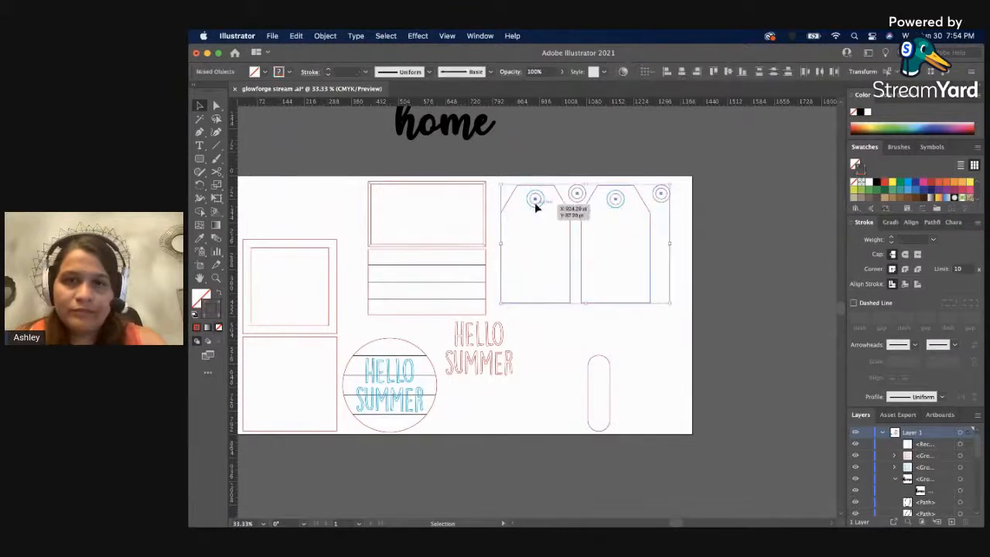
{"action": "left_click_drag", "start_coordinate": [534, 201], "coordinate": [754, 211]}
{"action": "left_click", "coordinate": [641, 360]}
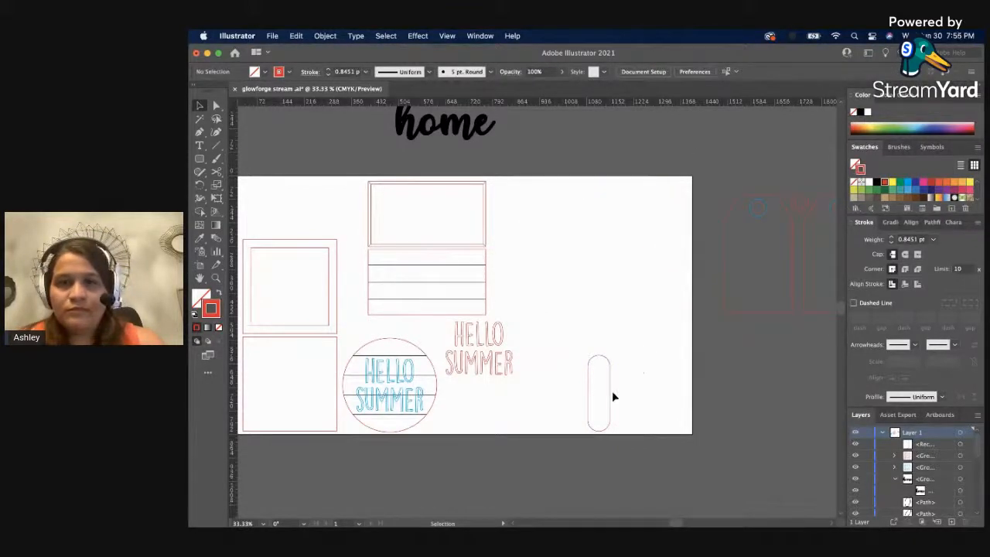
{"action": "left_click_drag", "start_coordinate": [610, 393], "coordinate": [610, 363]}
{"action": "left_click", "coordinate": [599, 305]}
Draw a larger rounded rectangle over the upper part of the narrow shape and give it a solid red fill with no stroke.
{"action": "key", "text": "z"}
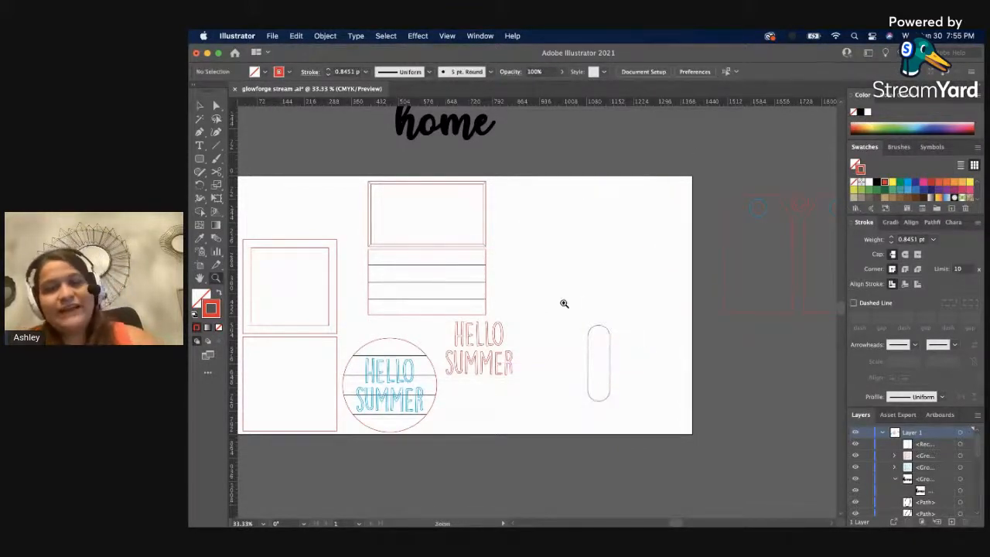
{"action": "left_click", "coordinate": [565, 304]}
{"action": "key", "text": "v"}
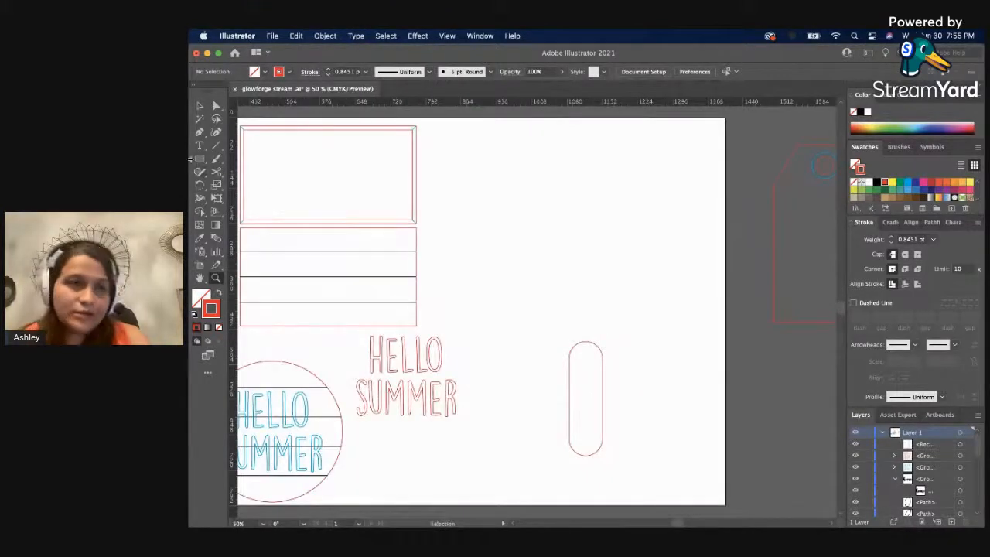
{"action": "left_click", "coordinate": [199, 160]}
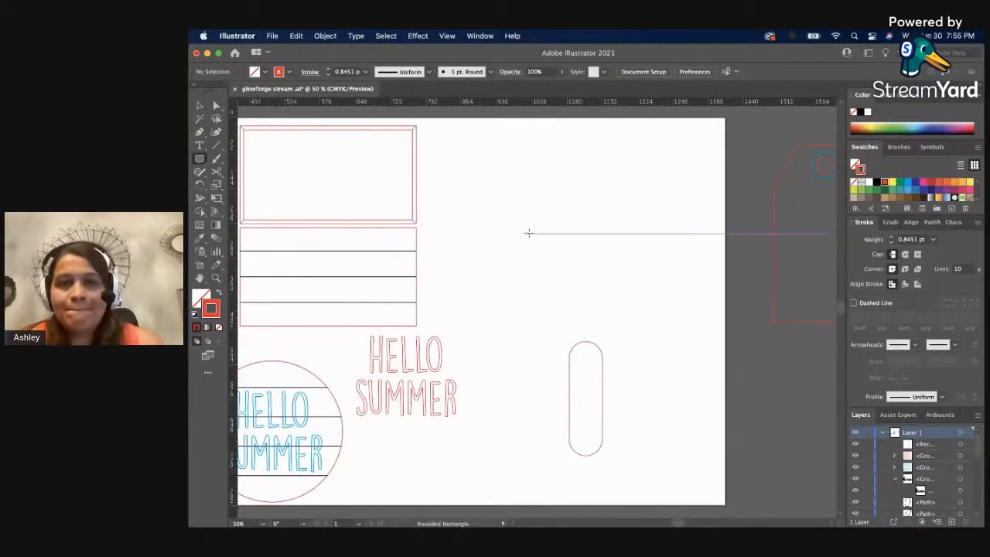
{"action": "mouse_move", "coordinate": [528, 233]}
{"action": "left_mouse_down"}
{"action": "mouse_move", "coordinate": [597, 368]}
{"action": "mouse_move", "coordinate": [640, 385]}
{"action": "left_mouse_up"}
{"action": "key", "text": "v"}
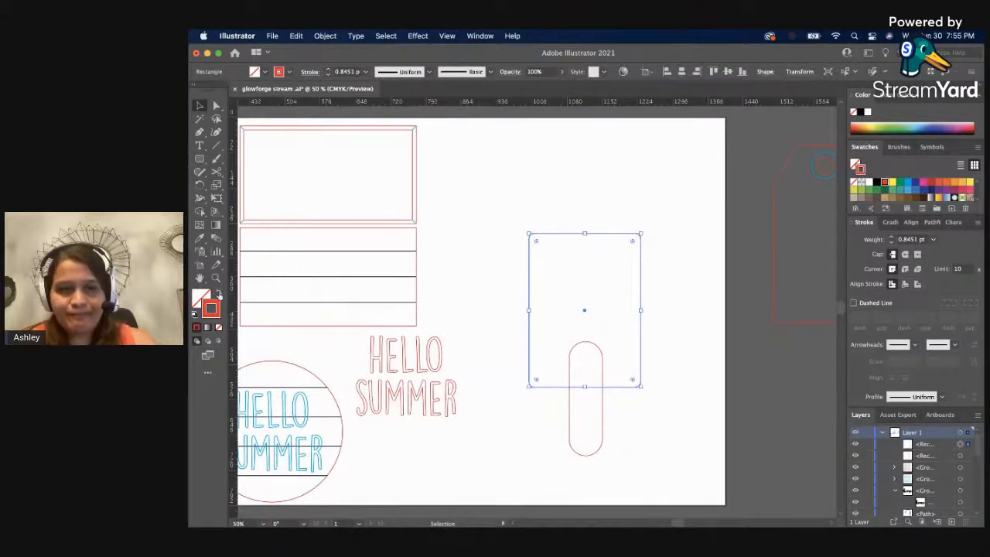
{"action": "left_click", "coordinate": [218, 293]}
{"action": "left_click", "coordinate": [507, 292]}
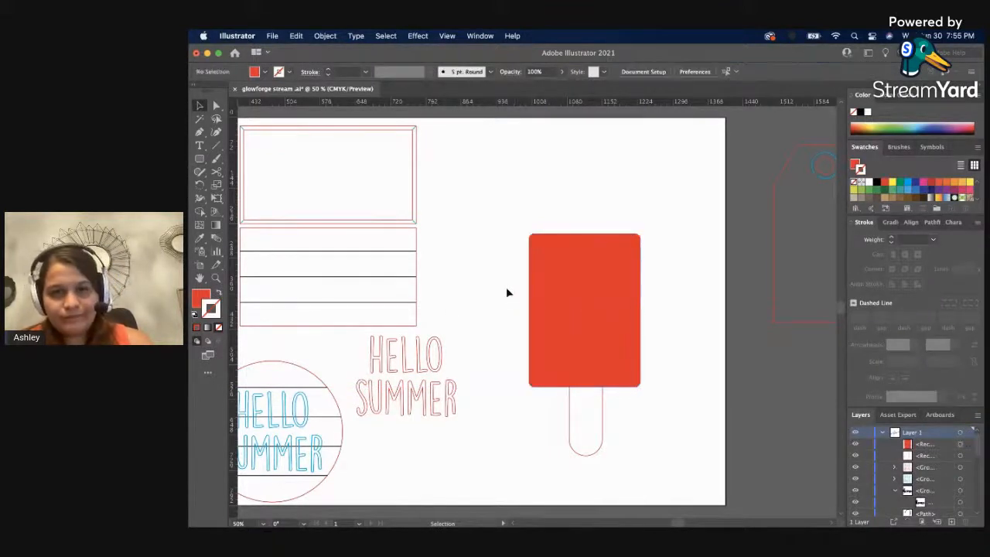
Align the red rectangle and the narrow rounded shape on their horizontal centers.
{"action": "left_click_drag", "start_coordinate": [620, 379], "coordinate": [650, 418]}
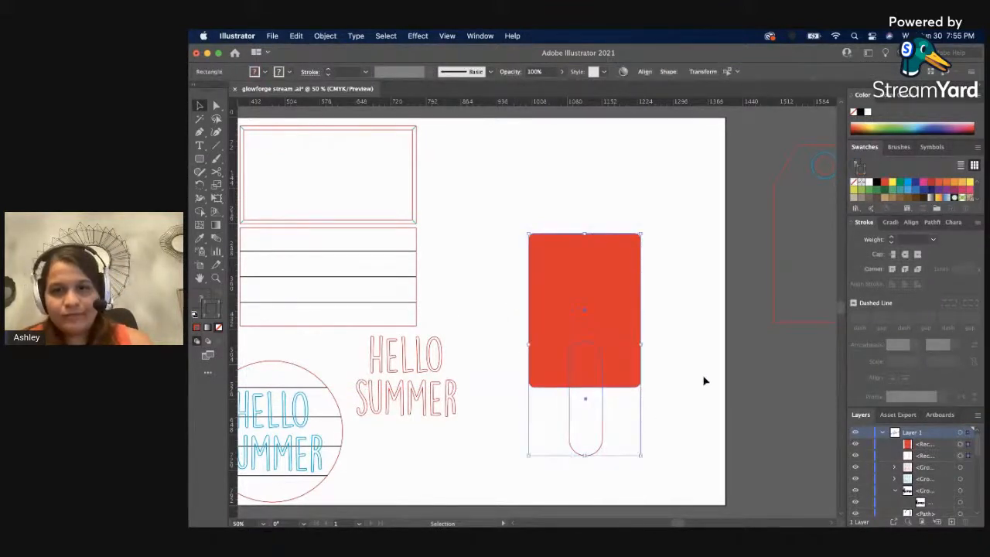
{"action": "left_click", "coordinate": [646, 72]}
{"action": "left_click", "coordinate": [548, 102]}
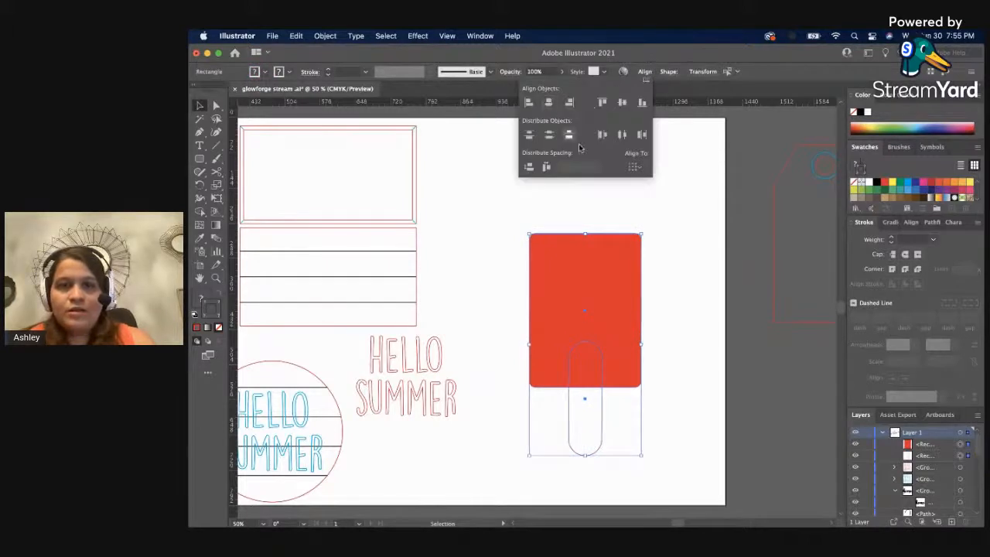
Narrow the red rectangle slightly and align it with the stick shape on their horizontal centers.
{"action": "left_click", "coordinate": [702, 267]}
{"action": "left_click", "coordinate": [617, 281]}
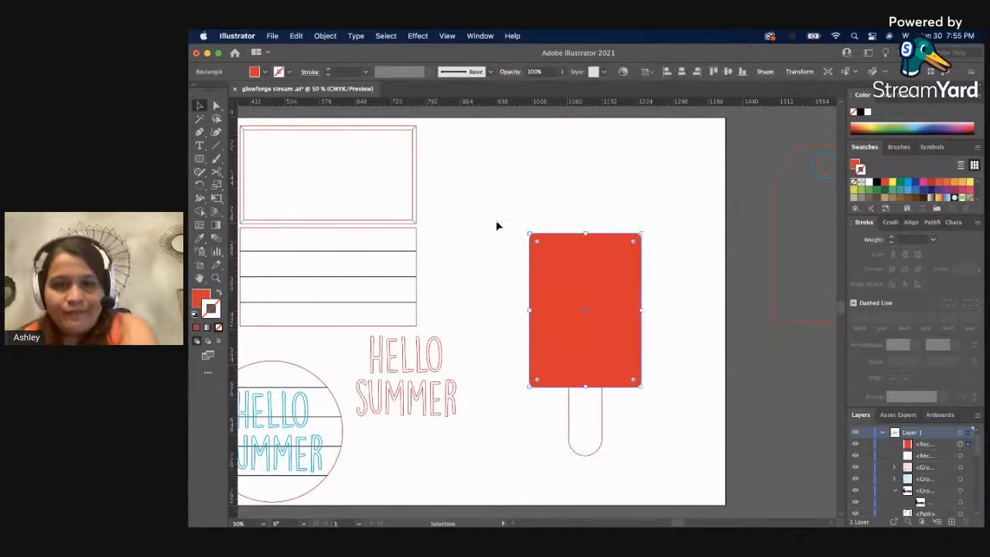
{"action": "left_click_drag", "start_coordinate": [643, 309], "coordinate": [633, 309]}
{"action": "left_click", "coordinate": [673, 378]}
{"action": "left_click_drag", "start_coordinate": [684, 383], "coordinate": [534, 381]}
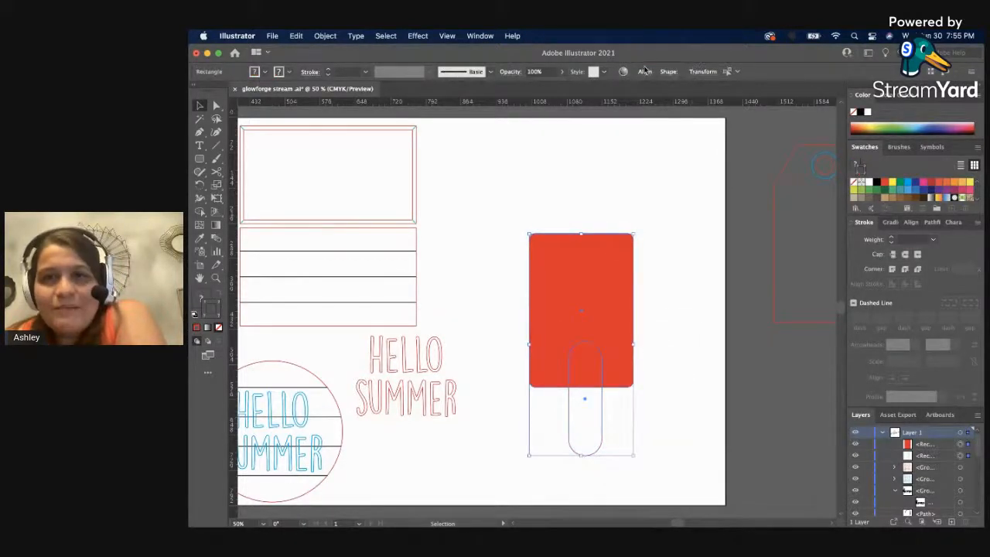
{"action": "left_click", "coordinate": [644, 71]}
{"action": "left_click", "coordinate": [548, 101]}
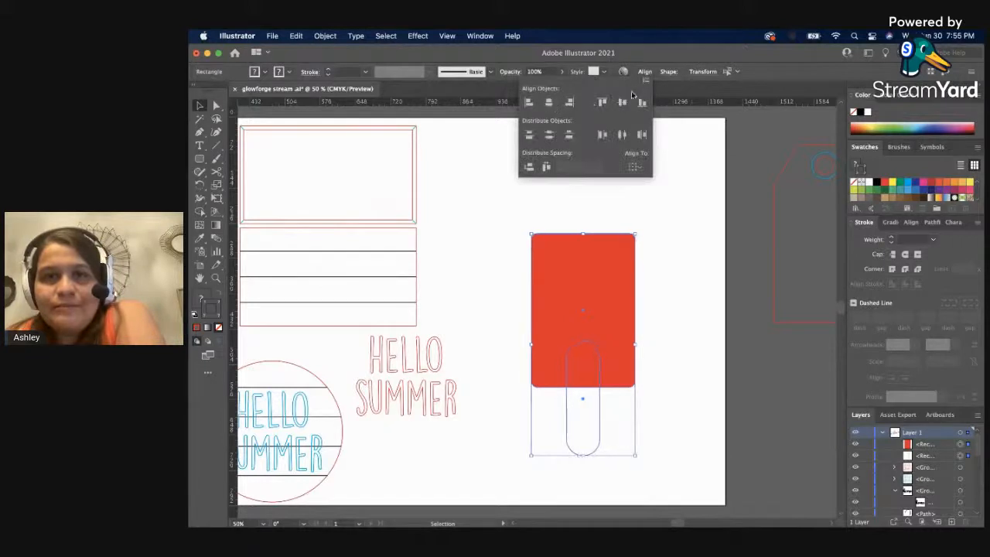
{"action": "left_click", "coordinate": [637, 301]}
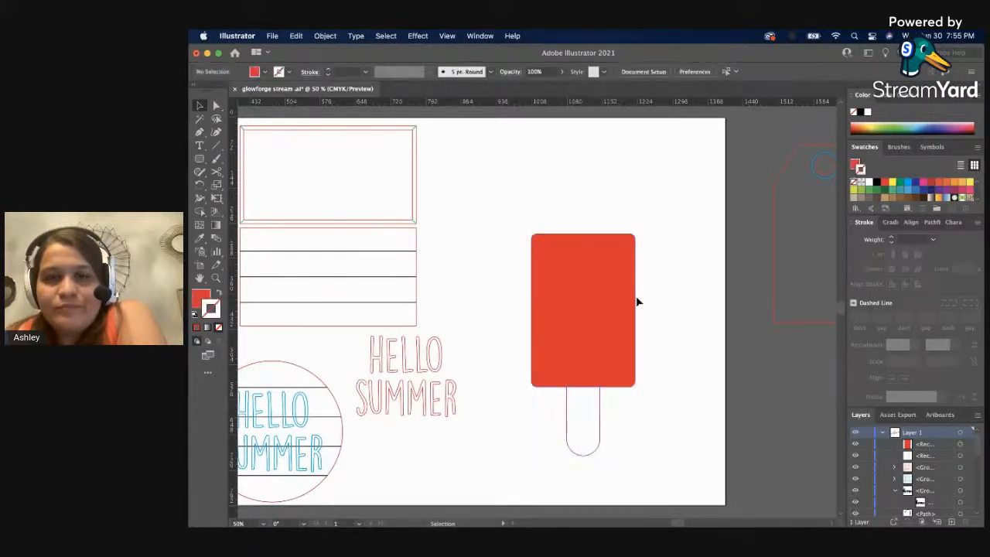
Set all four corner radii of the red rectangle to 28 pt.
{"action": "left_click", "coordinate": [635, 297]}
{"action": "left_click", "coordinate": [769, 71]}
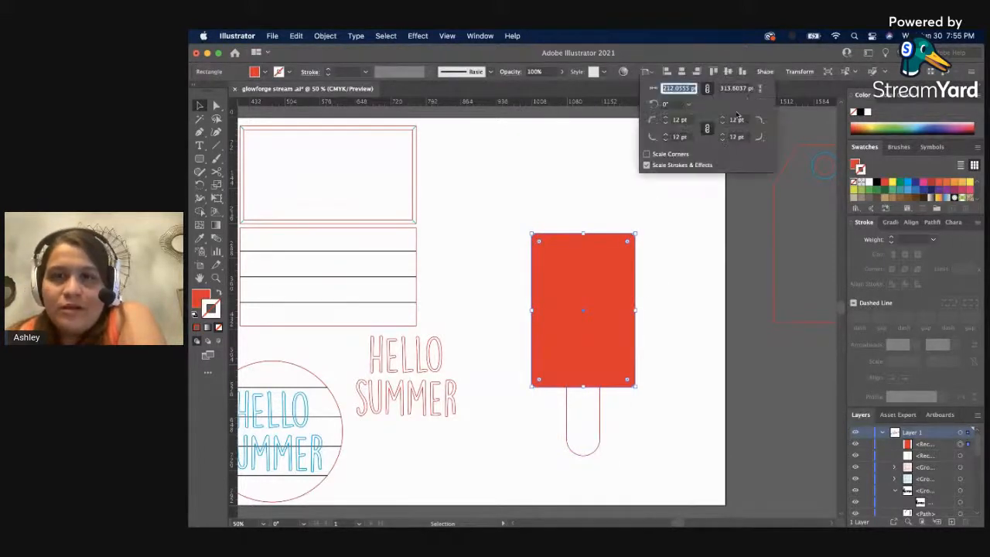
{"action": "left_click", "coordinate": [667, 136]}
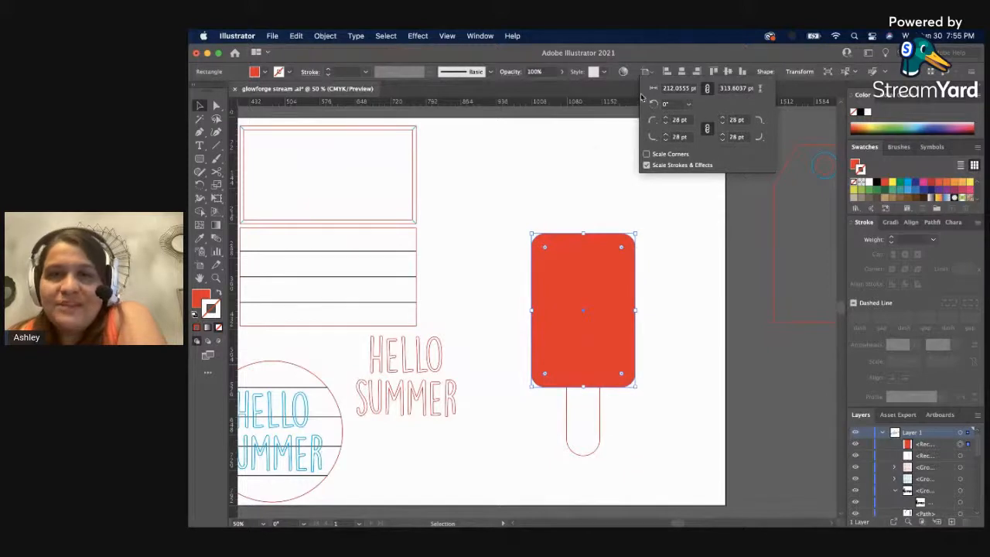
{"action": "left_click", "coordinate": [595, 151]}
{"action": "left_click", "coordinate": [594, 151]}
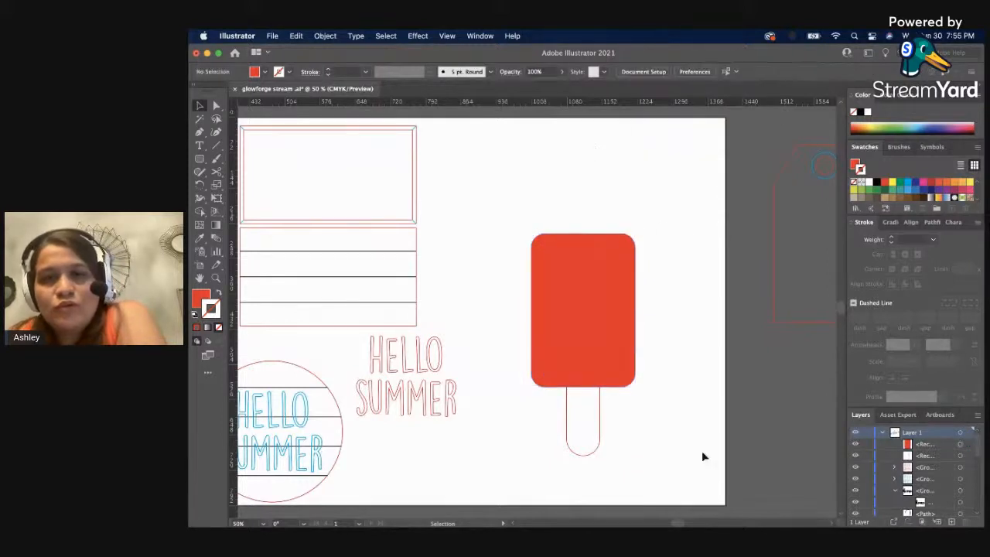
Shorten the stick shape below the red rectangle, keeping its width, and move it slightly up.
{"action": "left_click", "coordinate": [602, 423]}
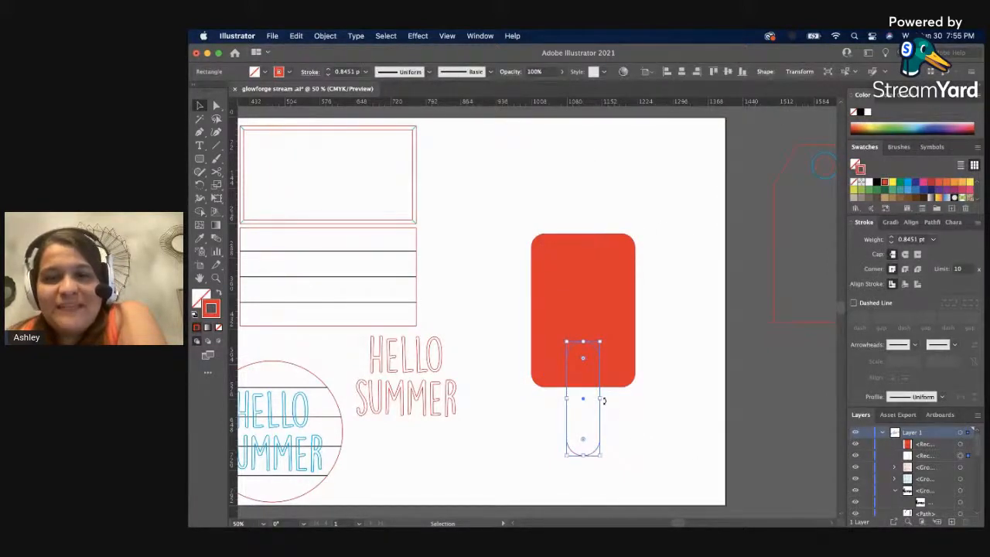
{"action": "left_click_drag", "start_coordinate": [600, 400], "coordinate": [583, 402]}
{"action": "left_click", "coordinate": [616, 413]}
{"action": "key", "text": "z"}
{"action": "left_click", "coordinate": [580, 424]}
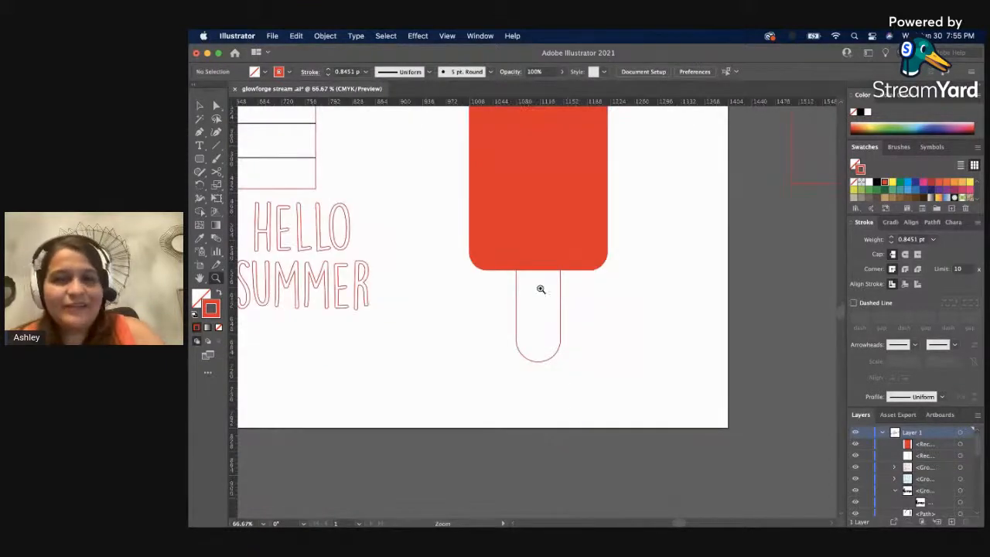
{"action": "left_click", "coordinate": [539, 287]}
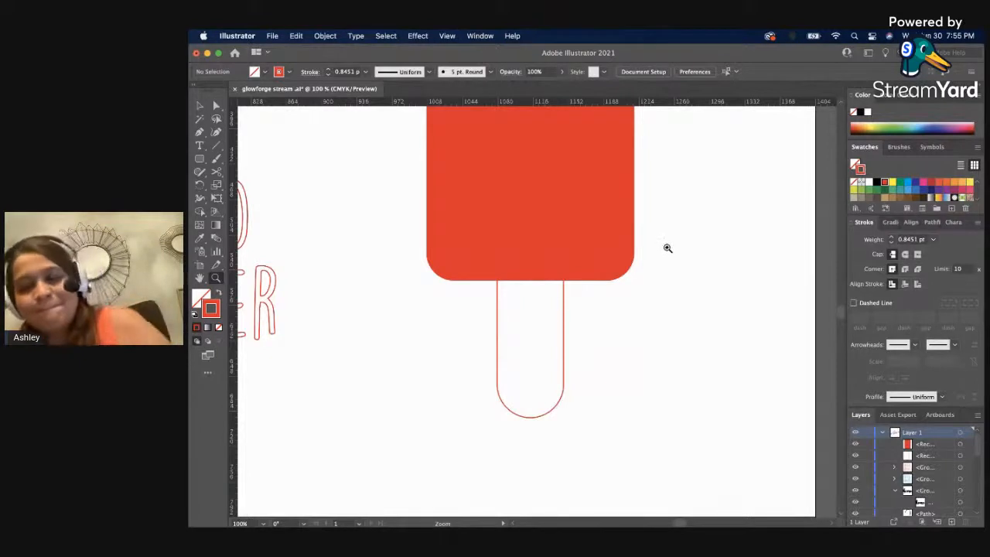
{"action": "key", "text": "v"}
{"action": "left_click", "coordinate": [564, 318]}
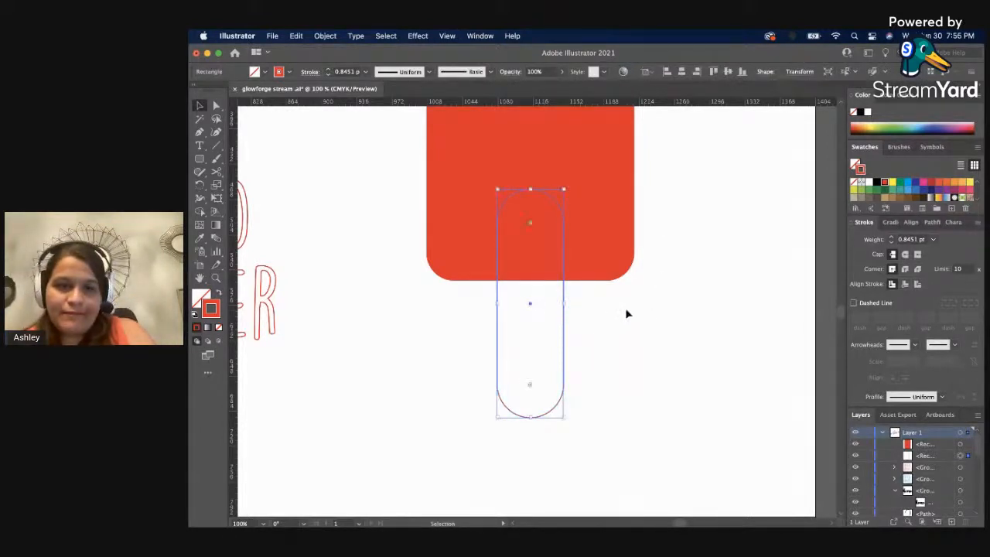
{"action": "key", "text": "z"}
{"action": "left_click", "coordinate": [618, 340]}
{"action": "key", "text": "v"}
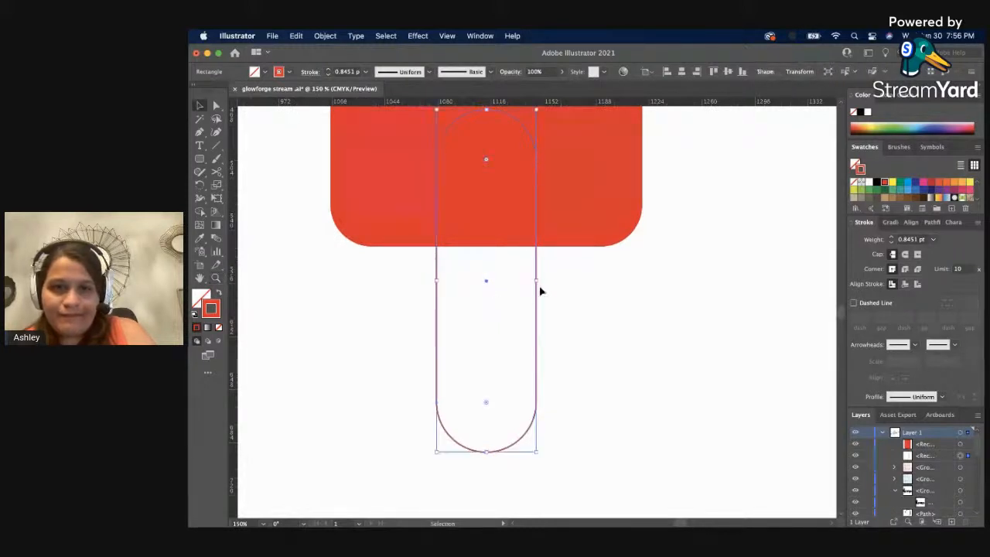
{"action": "left_click_drag", "start_coordinate": [558, 288], "coordinate": [483, 291]}
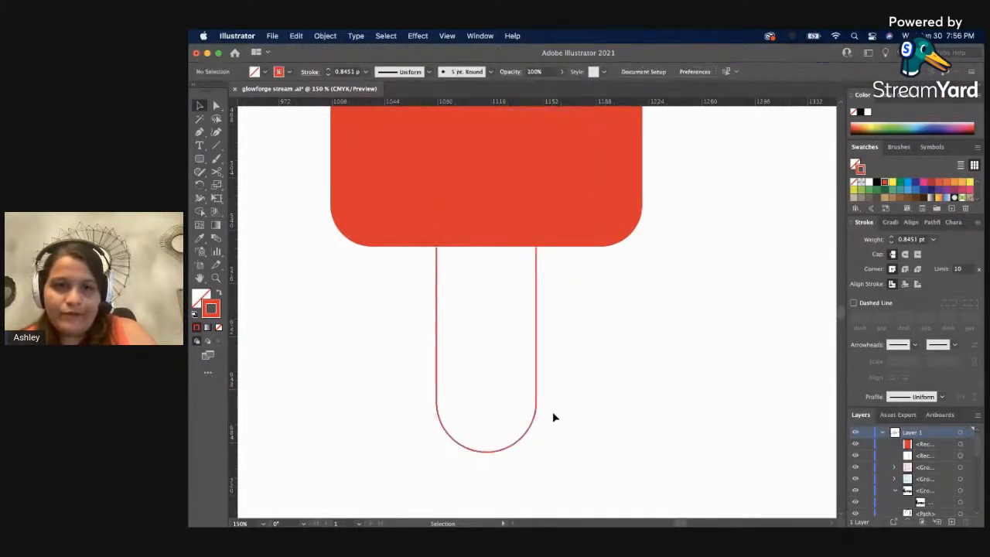
{"action": "left_click_drag", "start_coordinate": [538, 452], "coordinate": [526, 423]}
{"action": "left_click", "coordinate": [672, 381]}
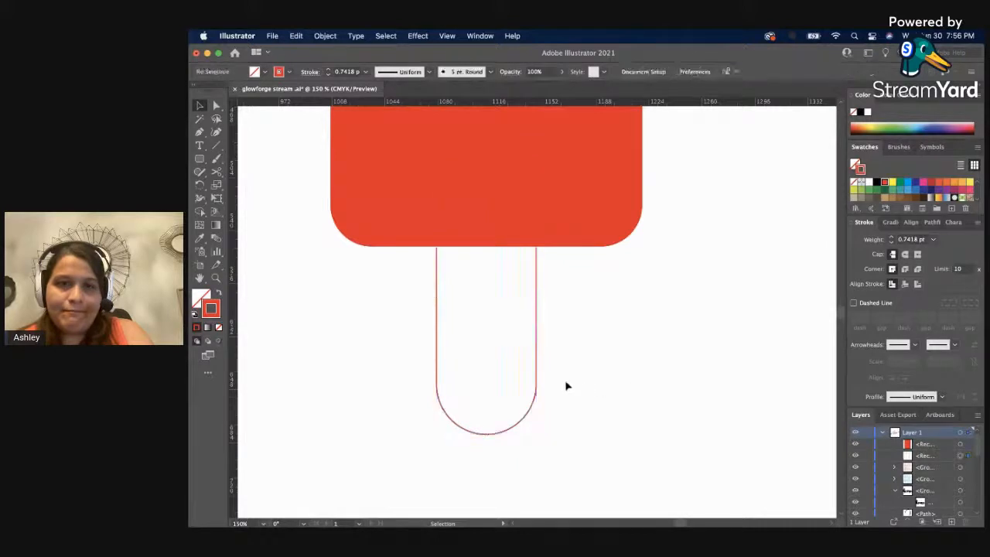
{"action": "left_click_drag", "start_coordinate": [538, 378], "coordinate": [538, 365]}
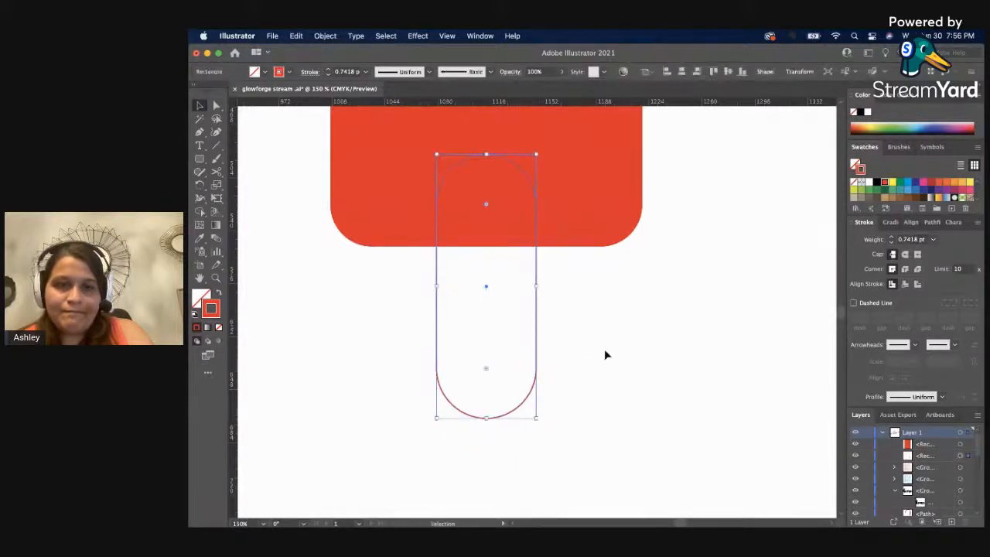
{"action": "left_click", "coordinate": [605, 352]}
Draw a tall, thin rounded rectangle beside the popsicle and give it a solid blue fill with no stroke.
{"action": "key", "text": "z"}
{"action": "left_click", "coordinate": [479, 277], "text": "alt"}
{"action": "left_click", "coordinate": [497, 216], "text": "alt"}
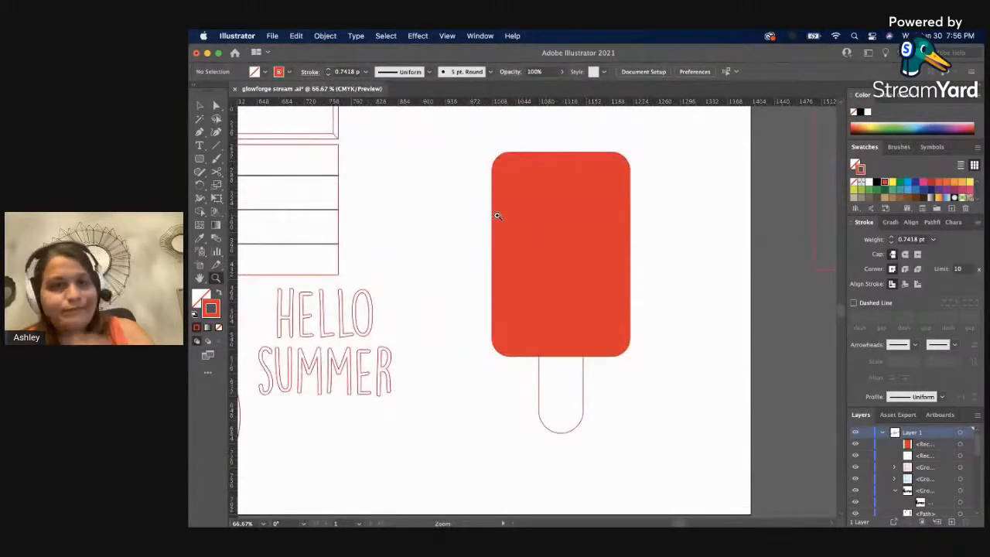
{"action": "key", "text": "v"}
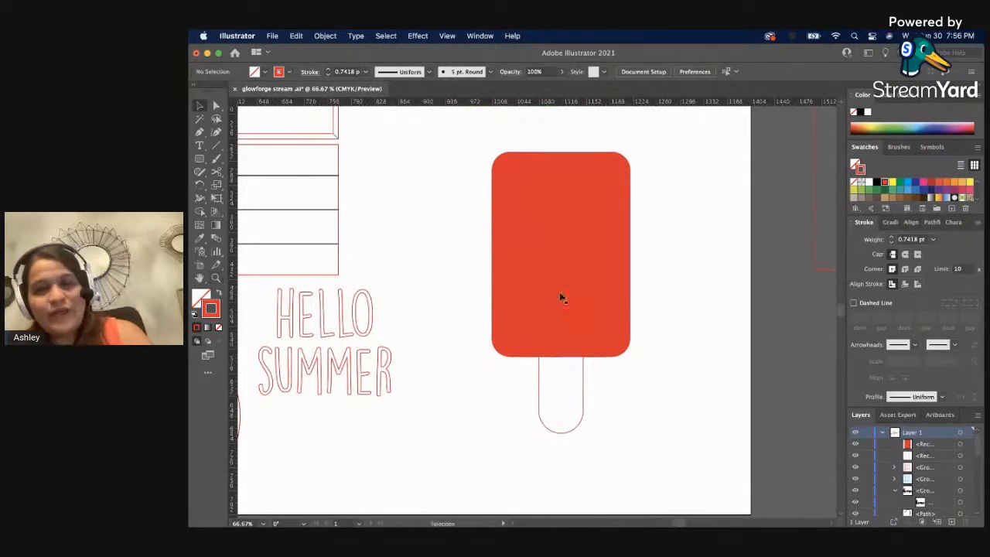
{"action": "left_click", "coordinate": [571, 315]}
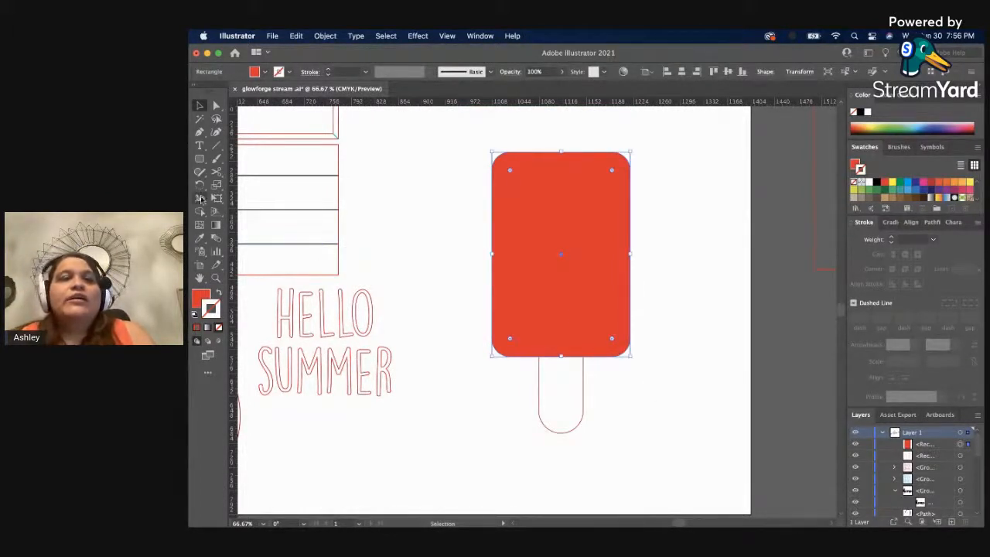
{"action": "left_click", "coordinate": [200, 160]}
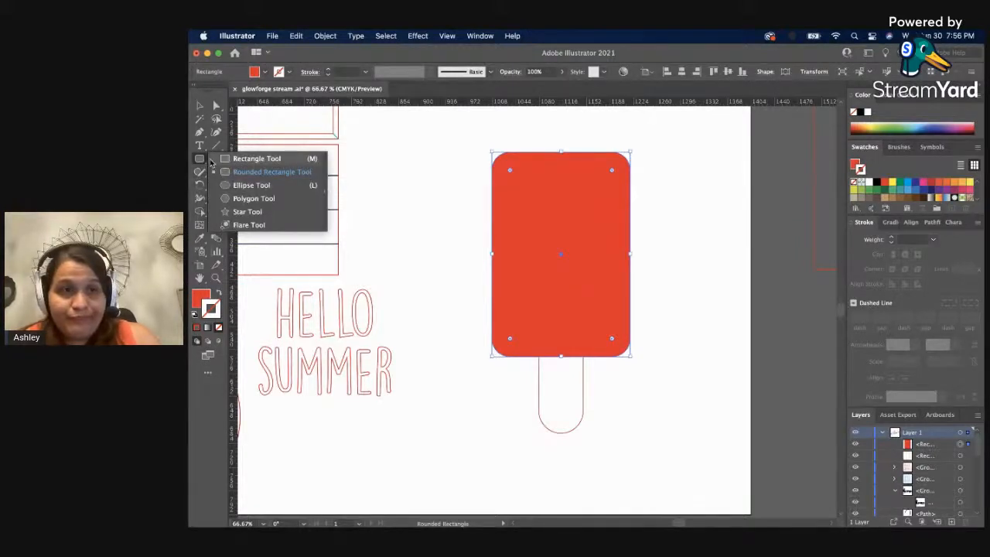
{"action": "left_click_drag", "start_coordinate": [459, 203], "coordinate": [452, 317]}
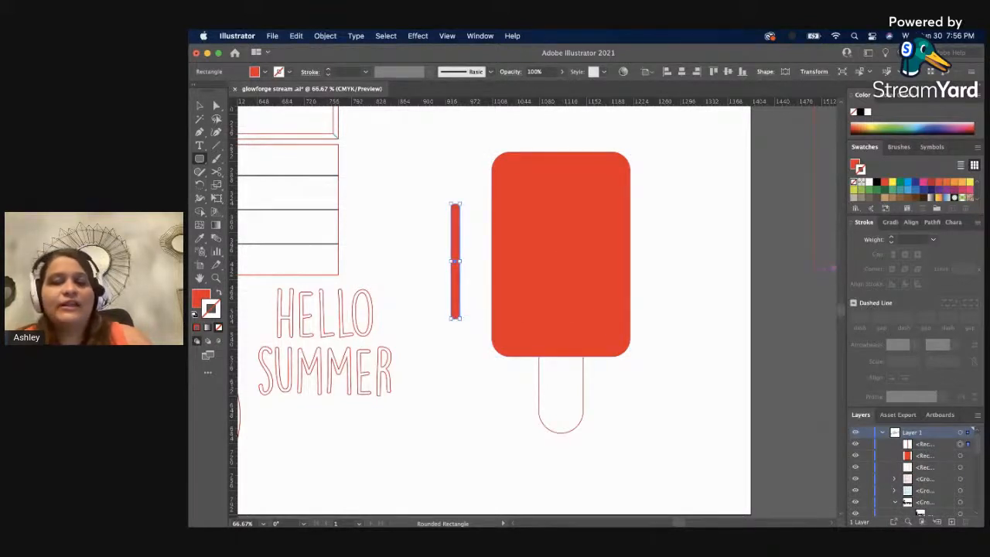
{"action": "key", "text": "x"}
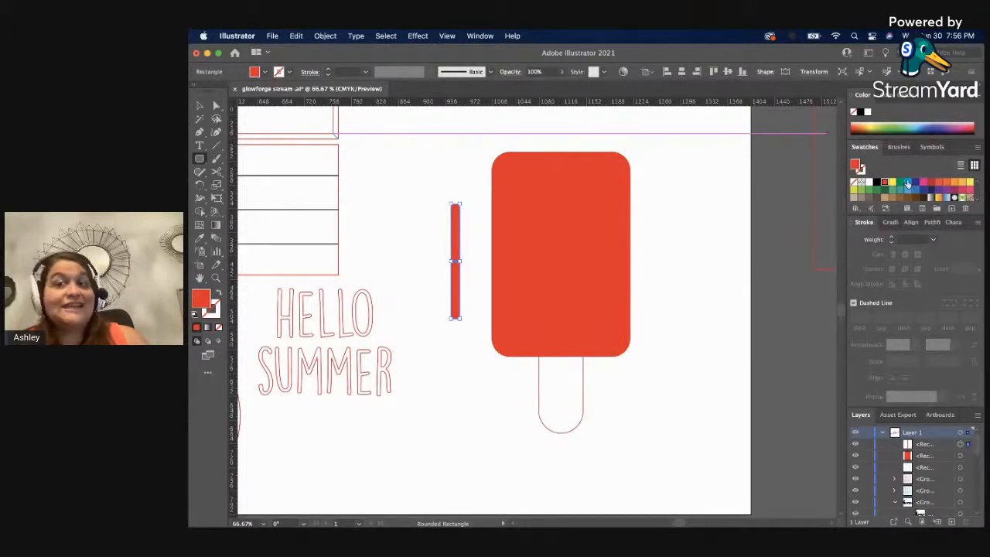
{"action": "left_click", "coordinate": [908, 183]}
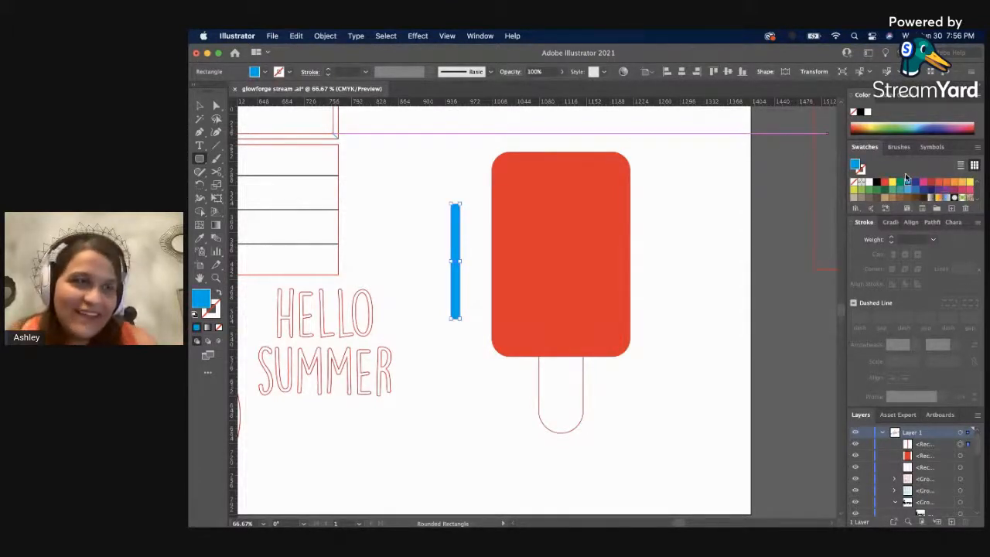
{"action": "key", "text": "v"}
{"action": "left_click", "coordinate": [430, 257]}
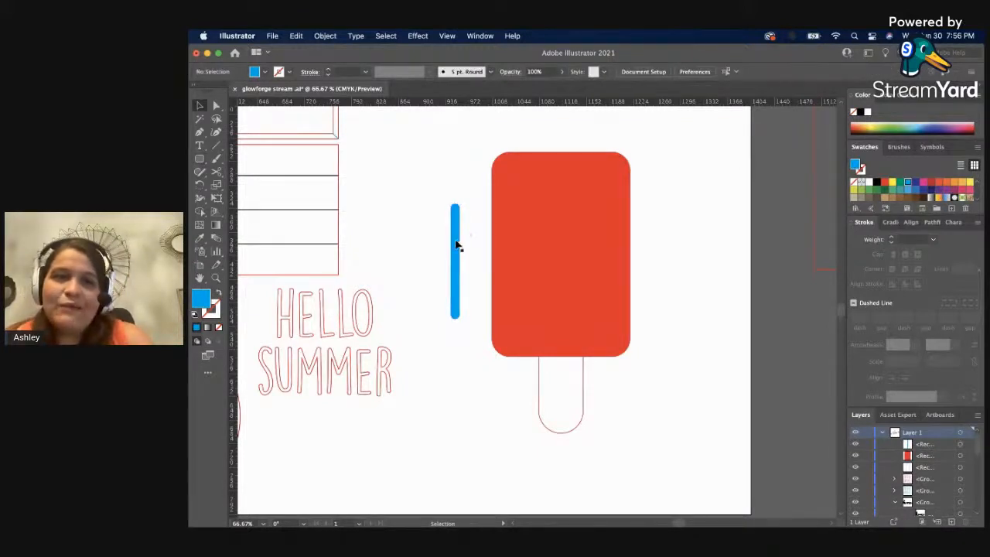
Place the blue bar on the red rectangle with a copy beside it, and align the two bars level with each other.
{"action": "left_click_drag", "start_coordinate": [457, 243], "coordinate": [587, 245]}
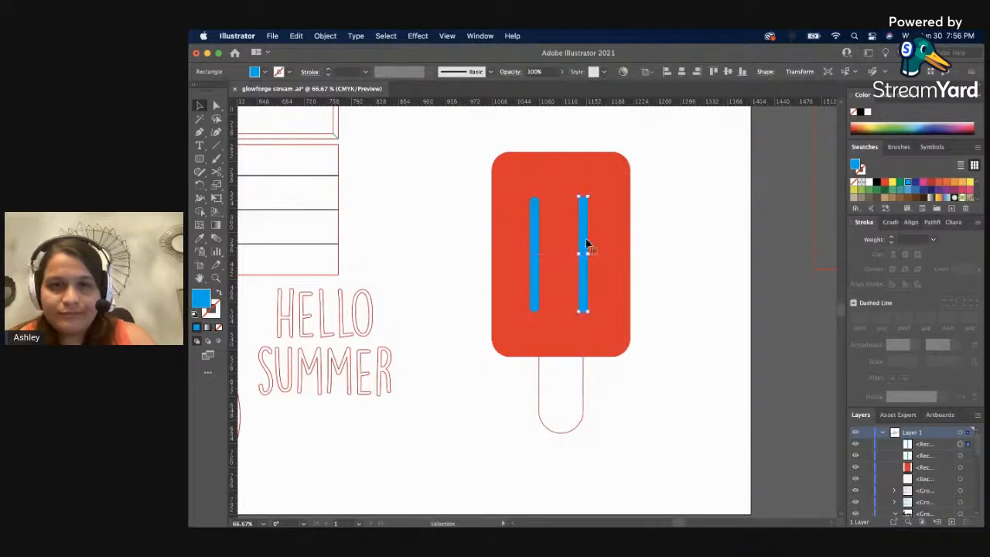
{"action": "left_click", "coordinate": [535, 260], "text": "shift"}
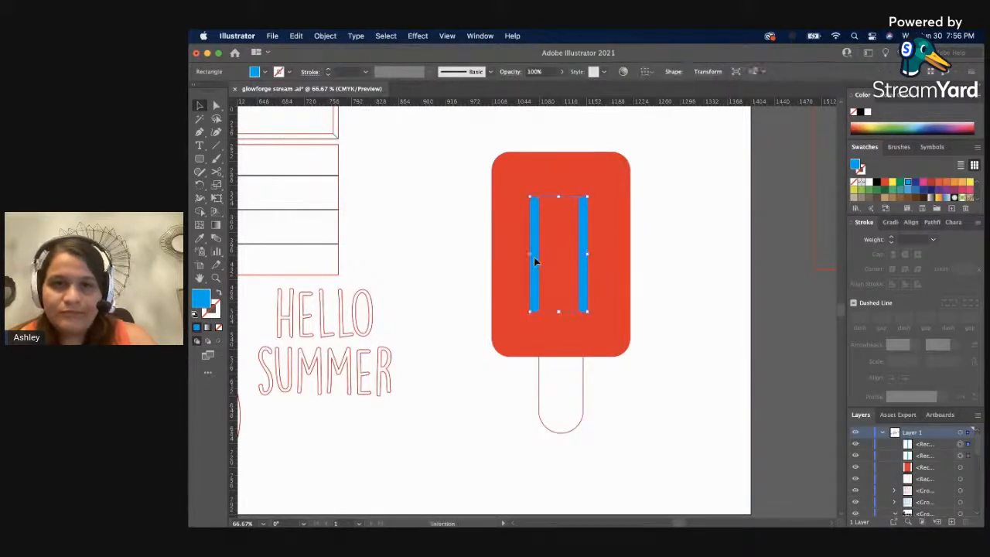
{"action": "left_click", "coordinate": [644, 72]}
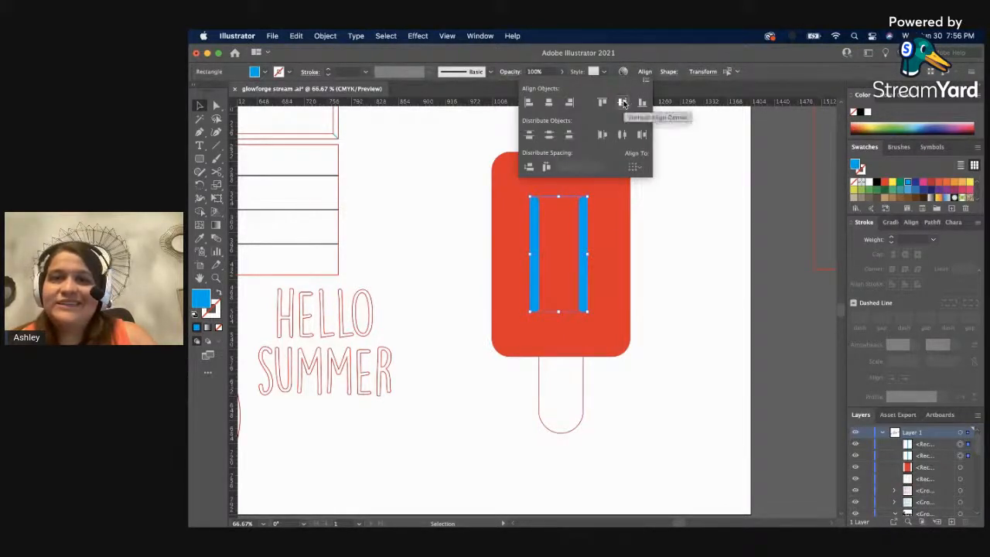
Group the two blue bars and center the group horizontally on the red rectangle.
{"action": "key", "text": "super+g"}
{"action": "left_click", "coordinate": [700, 170]}
{"action": "left_click_drag", "start_coordinate": [480, 203], "coordinate": [622, 275]}
{"action": "left_click", "coordinate": [683, 75]}
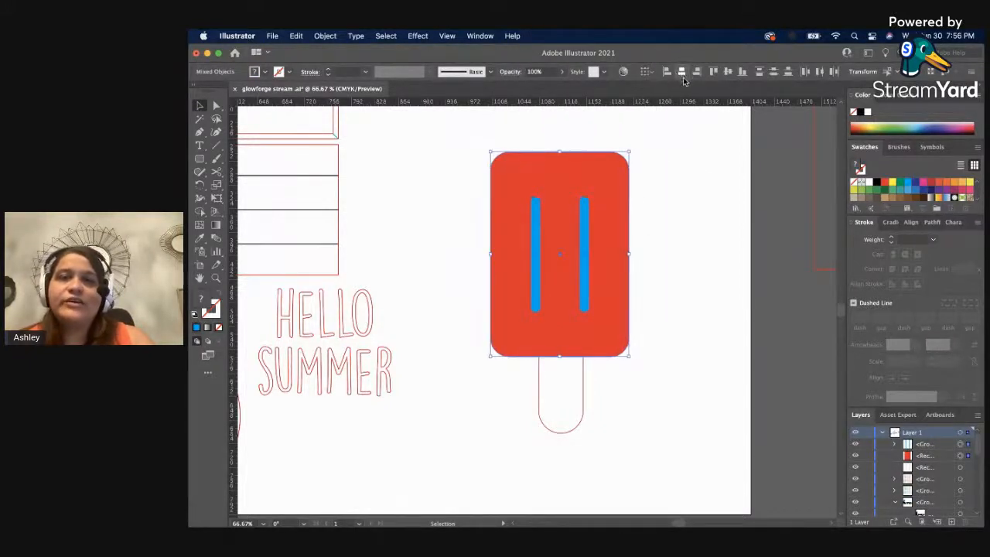
{"action": "left_click", "coordinate": [702, 177]}
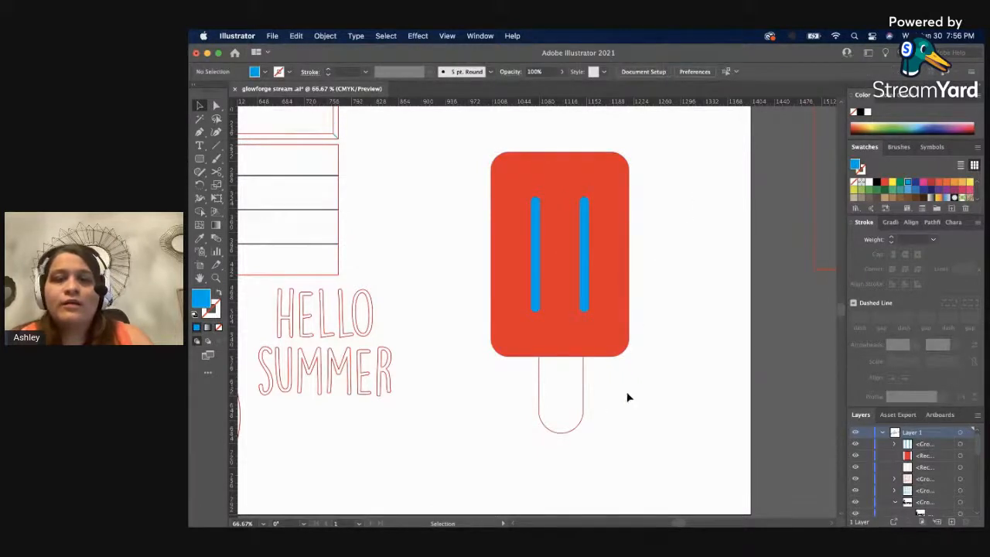
Align the blue bars, red rectangle and stick on their horizontal centers.
{"action": "left_click_drag", "start_coordinate": [551, 276], "coordinate": [549, 274]}
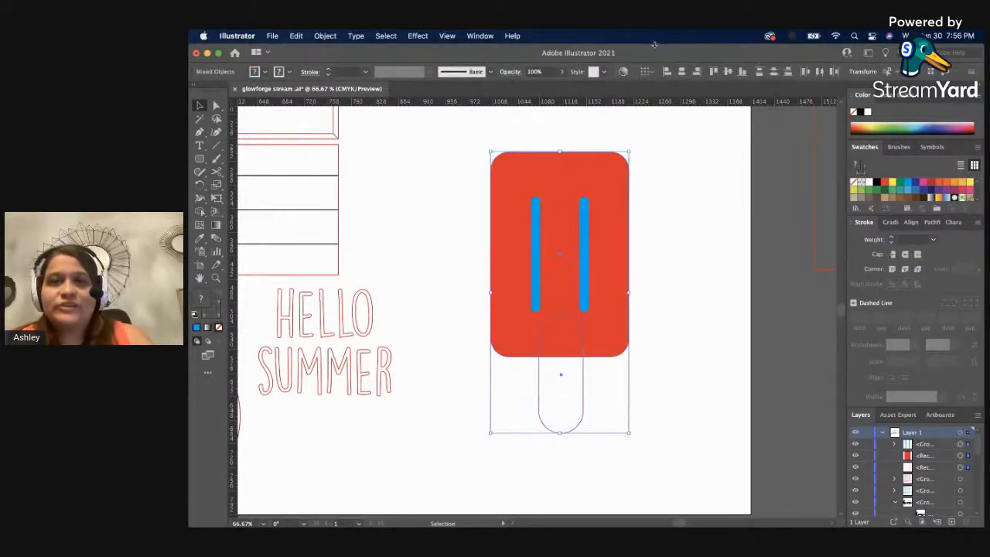
{"action": "left_click", "coordinate": [683, 74]}
{"action": "left_click", "coordinate": [741, 263]}
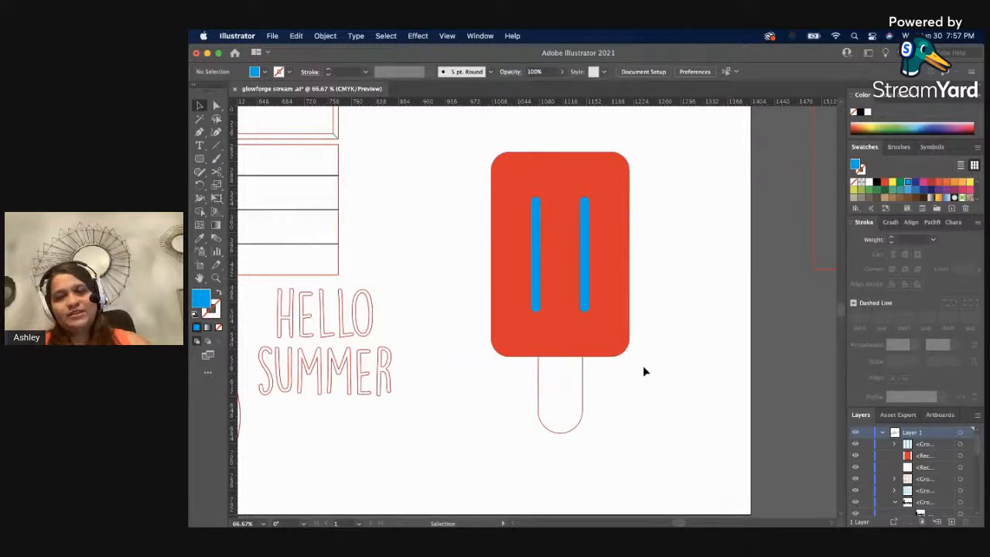
Duplicate the whole popsicle, including its bars and stick, and place the copy beside the original across the artboard's edge.
{"action": "left_click", "coordinate": [559, 379]}
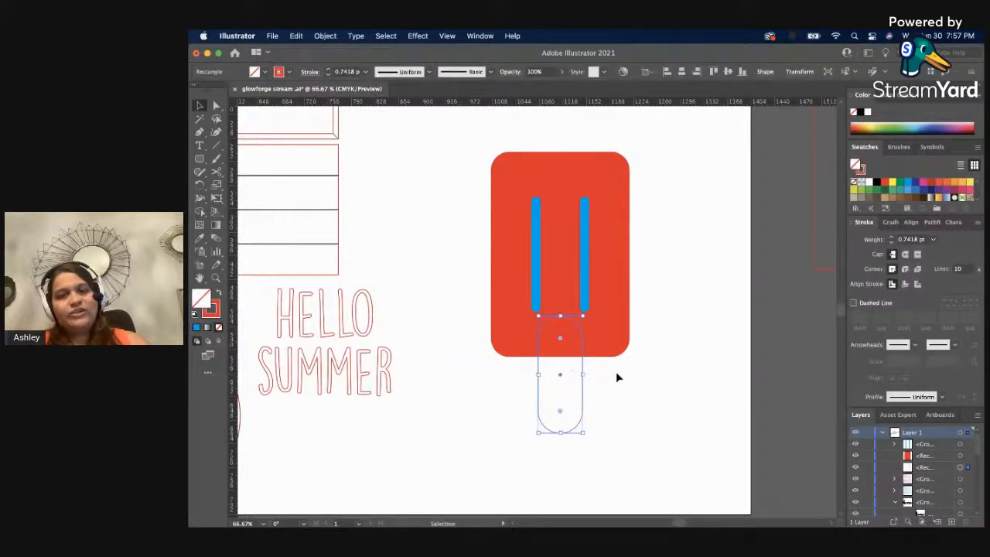
{"action": "key", "text": "space"}
{"action": "left_click_drag", "start_coordinate": [621, 368], "coordinate": [537, 376]}
{"action": "left_click", "coordinate": [564, 412]}
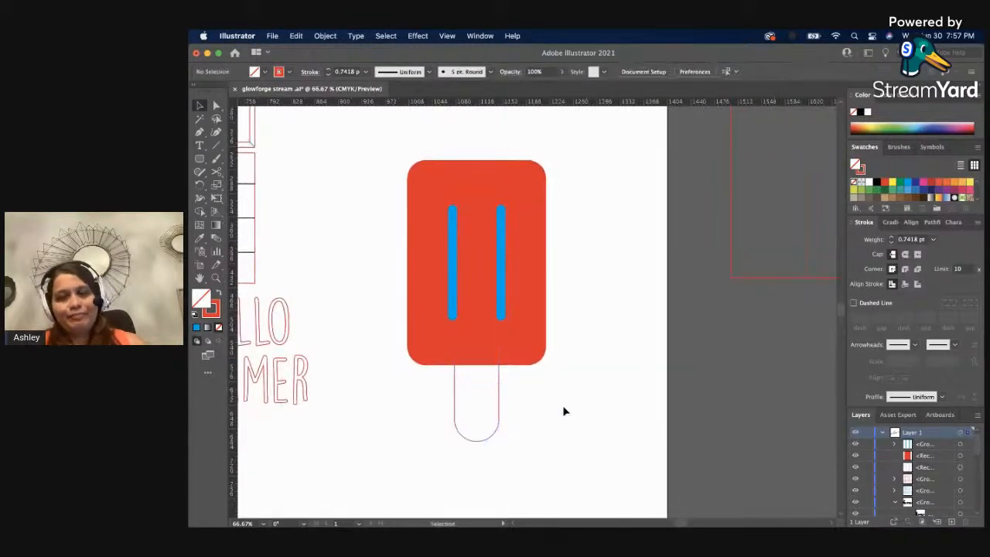
{"action": "left_click_drag", "start_coordinate": [441, 268], "coordinate": [600, 272]}
{"action": "left_click", "coordinate": [525, 440]}
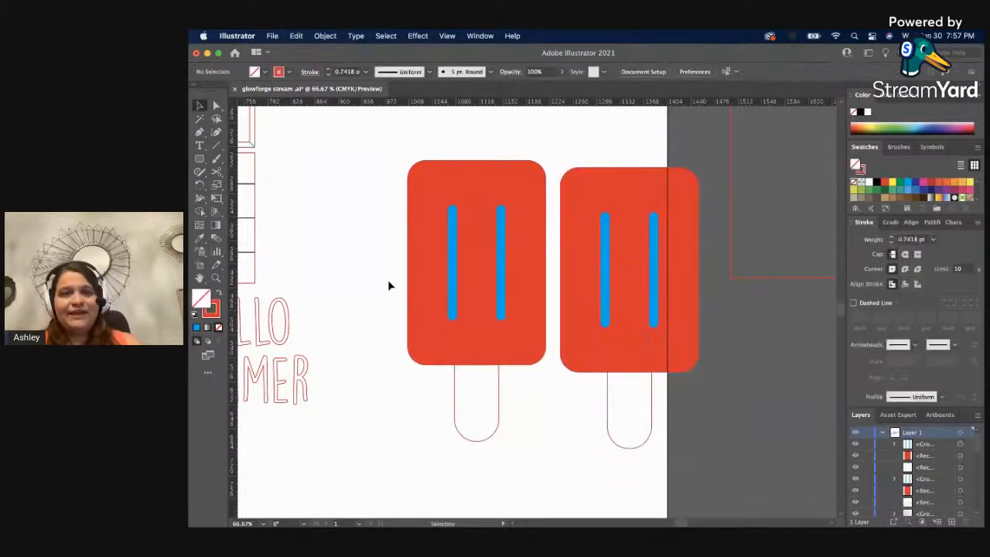
Unite all parts of the original popsicle into a single silhouette with the Pathfinder.
{"action": "left_click_drag", "start_coordinate": [517, 424], "coordinate": [523, 424]}
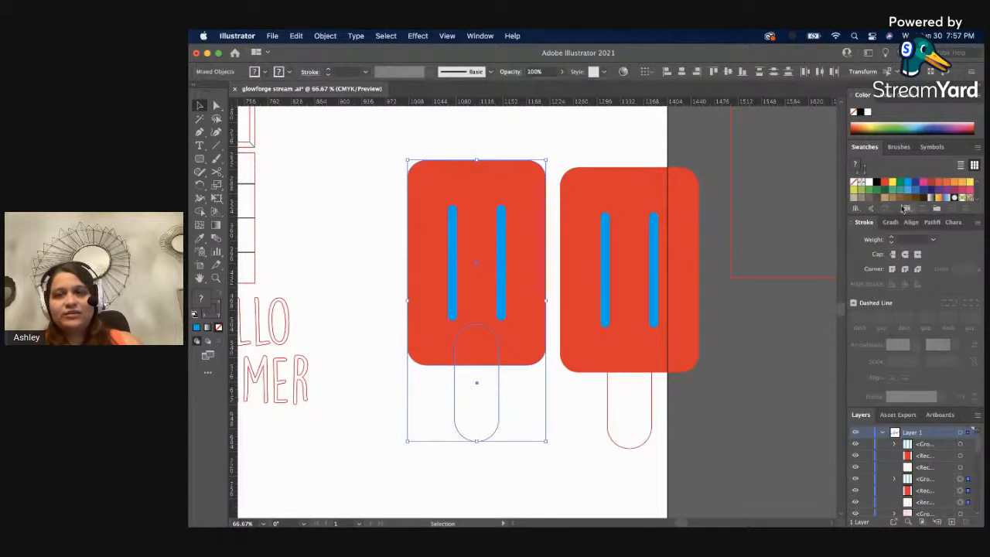
{"action": "left_click", "coordinate": [931, 222]}
{"action": "left_click", "coordinate": [857, 251]}
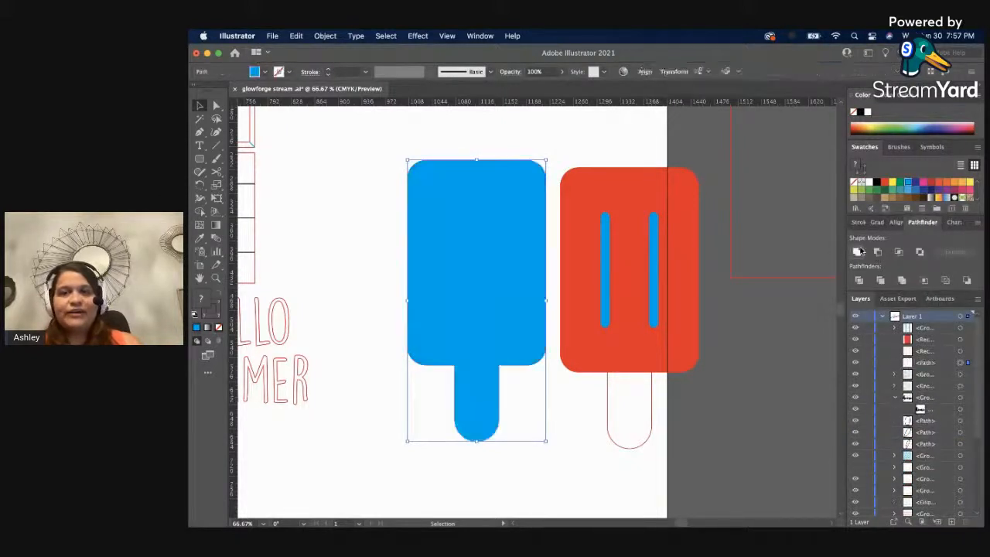
Delete the outlined stick from the popsicle copy.
{"action": "left_click", "coordinate": [756, 309]}
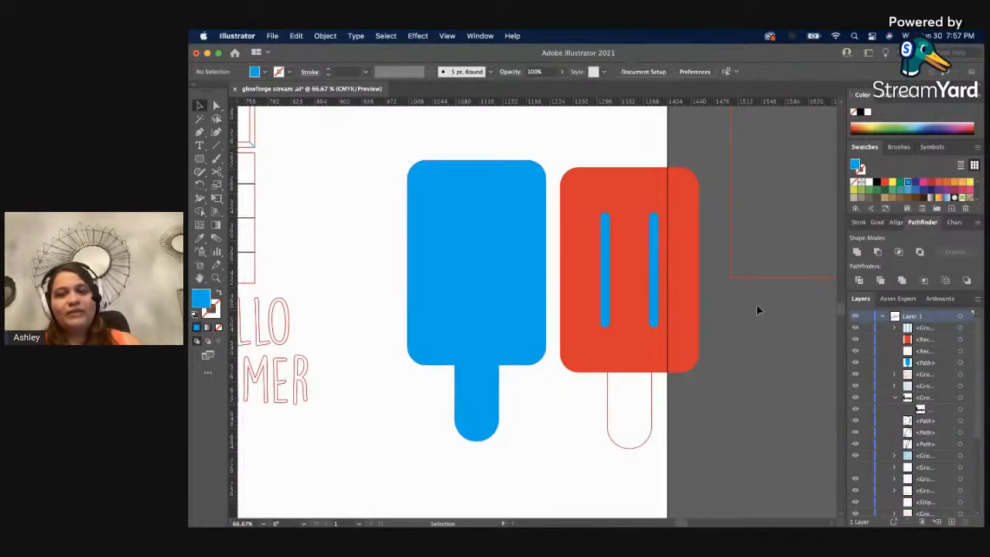
{"action": "left_click", "coordinate": [607, 390]}
{"action": "key", "text": "Delete"}
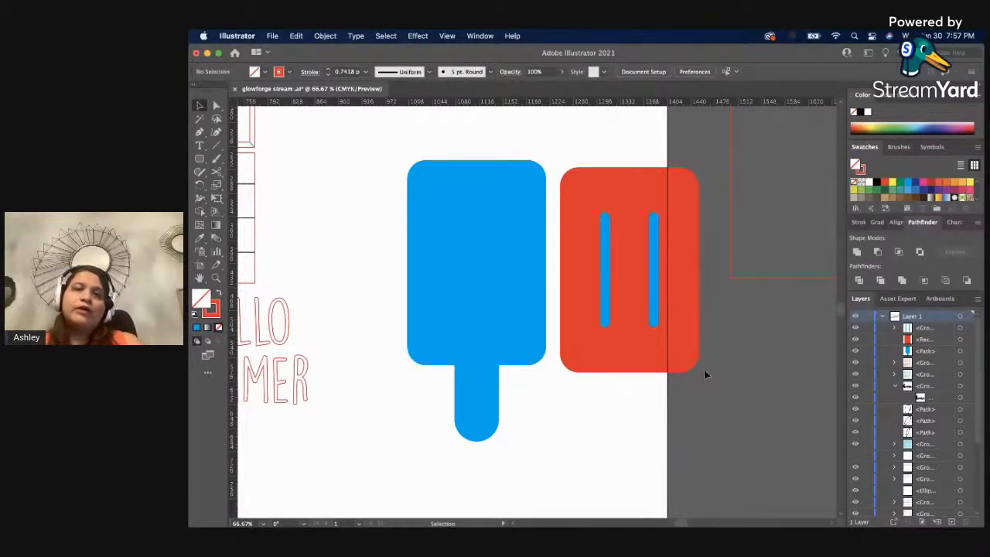
Apply the off-artboard tag's thin red outline style to the copy's body and bars with the Eyedropper.
{"action": "left_click", "coordinate": [607, 299]}
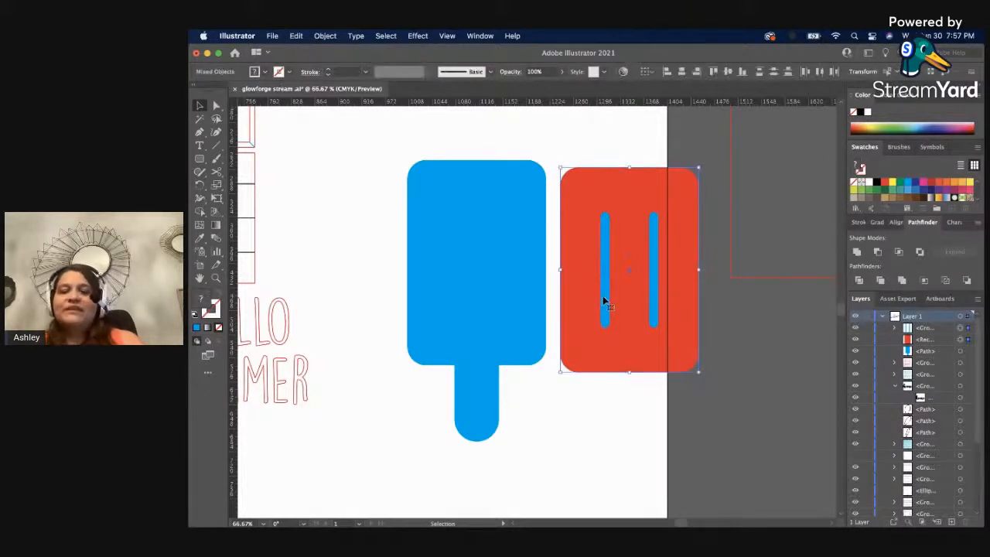
{"action": "key", "text": "i"}
{"action": "left_click", "coordinate": [727, 239]}
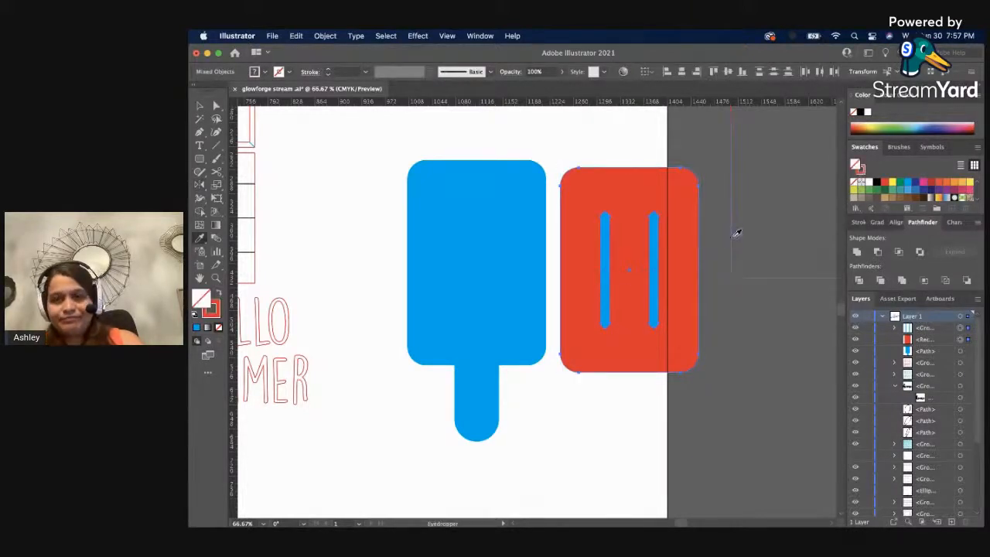
{"action": "key", "text": "v"}
Give the united blue silhouette the tag's red outline style with the Eyedropper.
{"action": "left_click", "coordinate": [466, 358]}
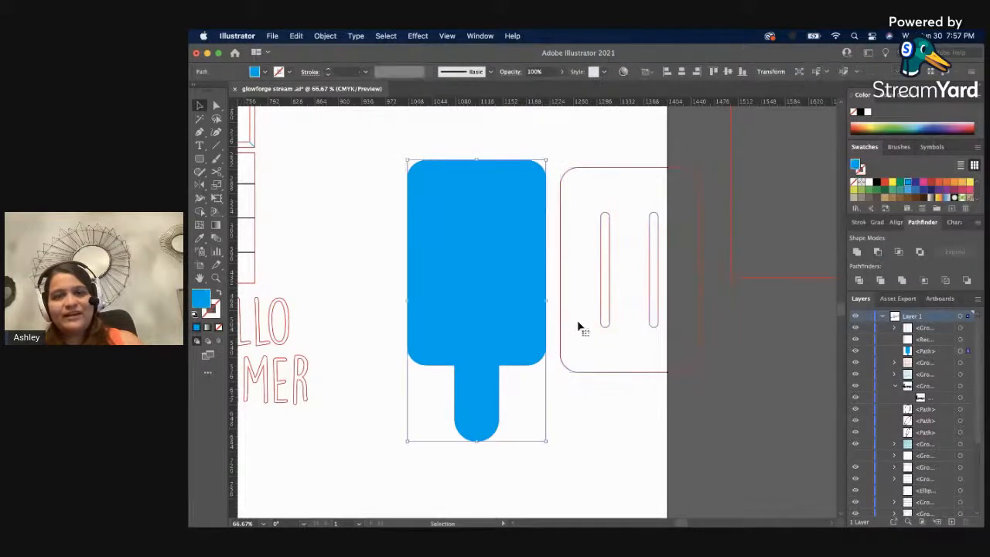
{"action": "key", "text": "i"}
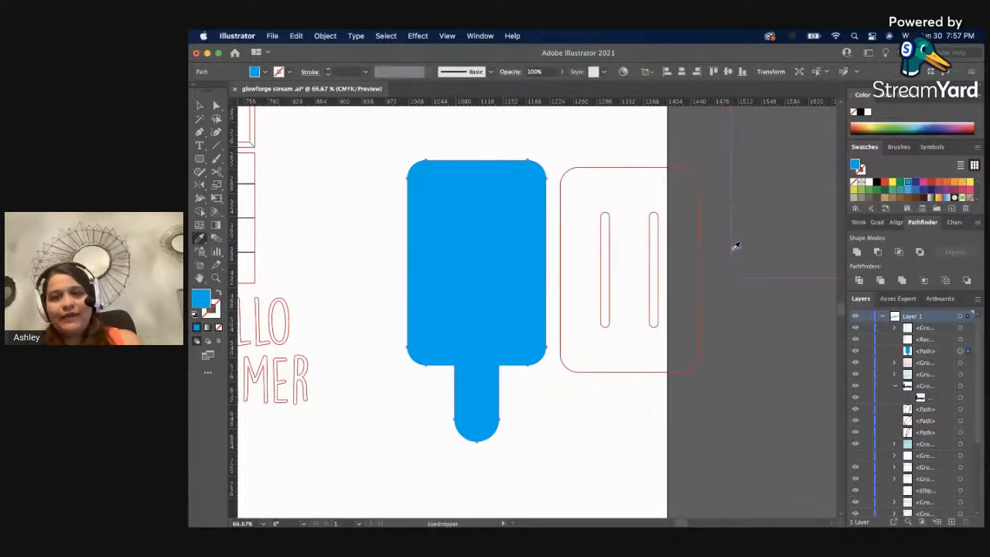
{"action": "left_click", "coordinate": [734, 246]}
{"action": "key", "text": "v"}
{"action": "left_click", "coordinate": [708, 371]}
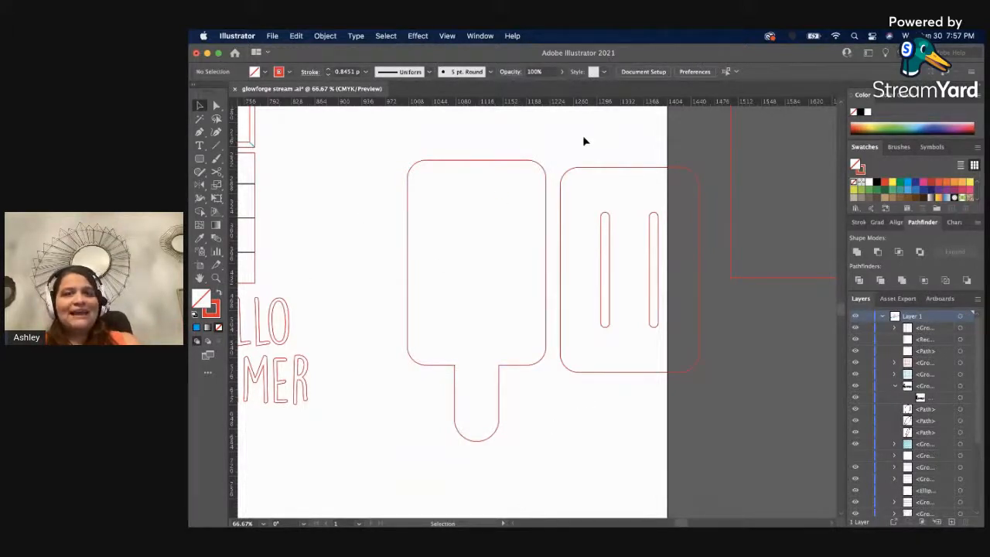
Lay the outlined body and bars over the popsicle silhouette.
{"action": "left_click_drag", "start_coordinate": [583, 137], "coordinate": [596, 204]}
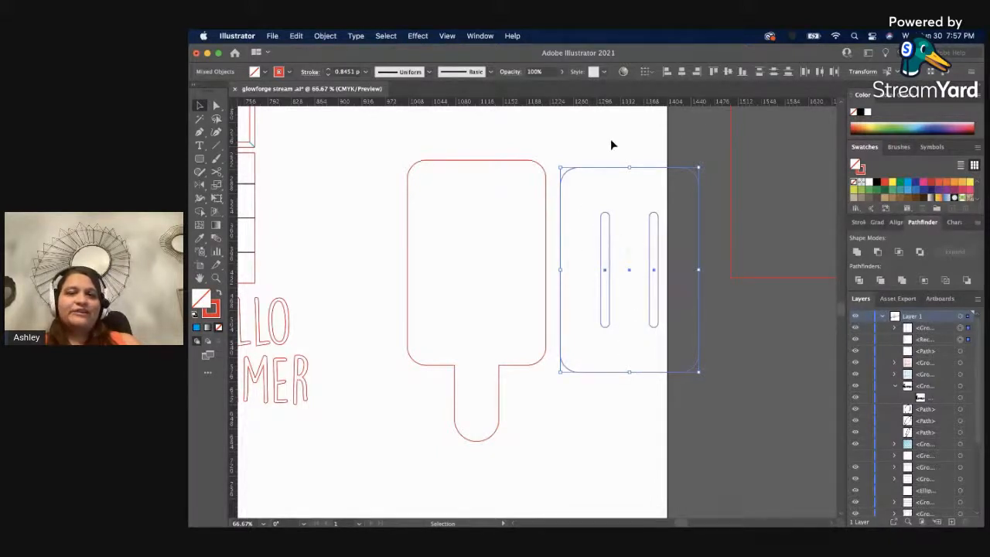
{"action": "left_click_drag", "start_coordinate": [592, 138], "coordinate": [506, 266]}
{"action": "left_click", "coordinate": [595, 257]}
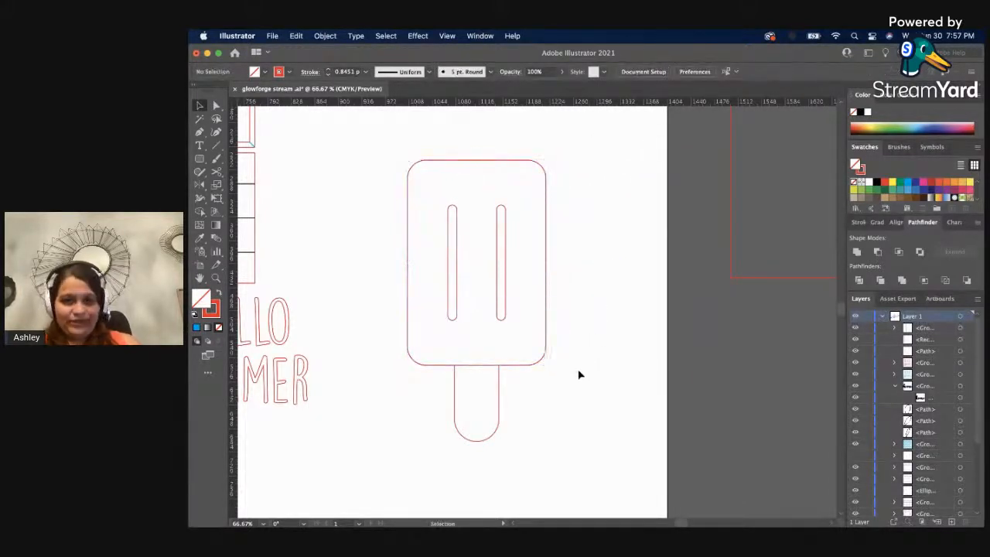
Move the outlined body and bars back beside the popsicle silhouette.
{"action": "left_click", "coordinate": [491, 365]}
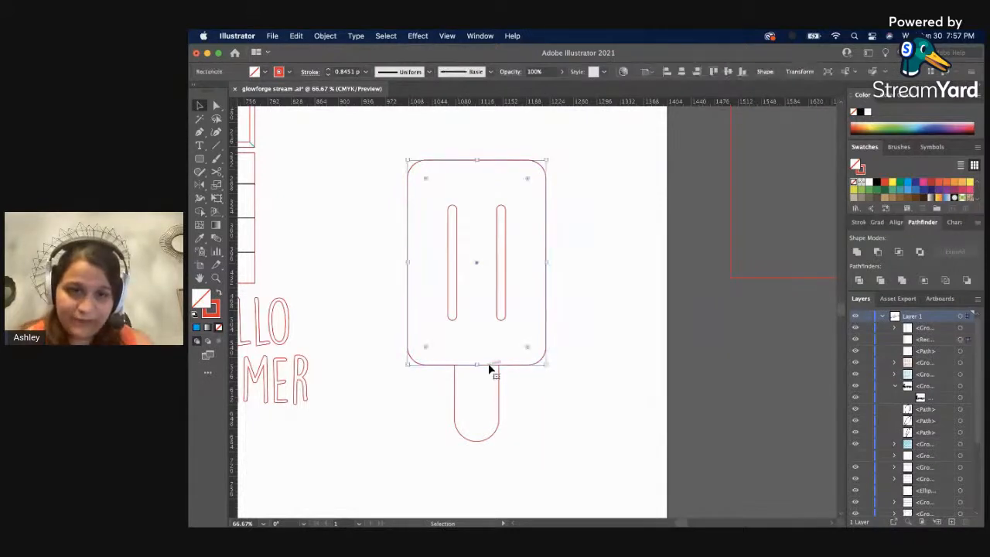
{"action": "left_click", "coordinate": [455, 318], "text": "shift"}
{"action": "left_click_drag", "start_coordinate": [454, 319], "coordinate": [603, 320]}
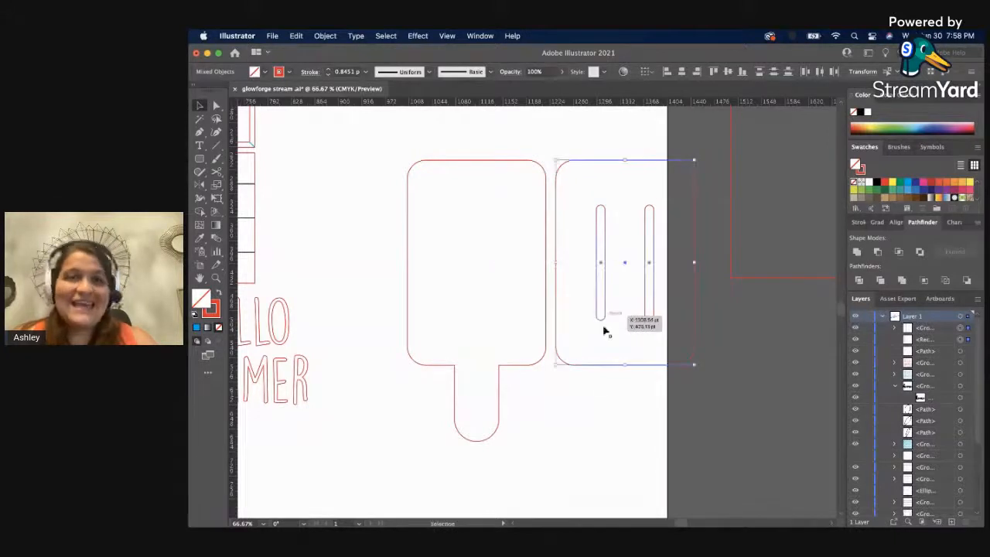
{"action": "left_click", "coordinate": [596, 391]}
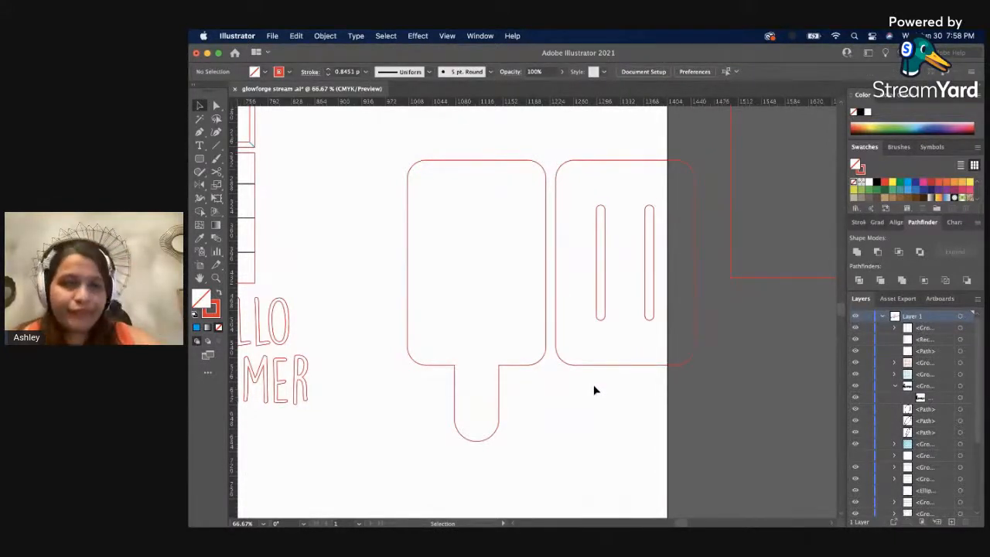
Undo the overlay moves, the outline styling and the stick deletion on the two popsicles.
{"action": "key", "text": "space"}
{"action": "left_click_drag", "start_coordinate": [591, 391], "coordinate": [590, 353]}
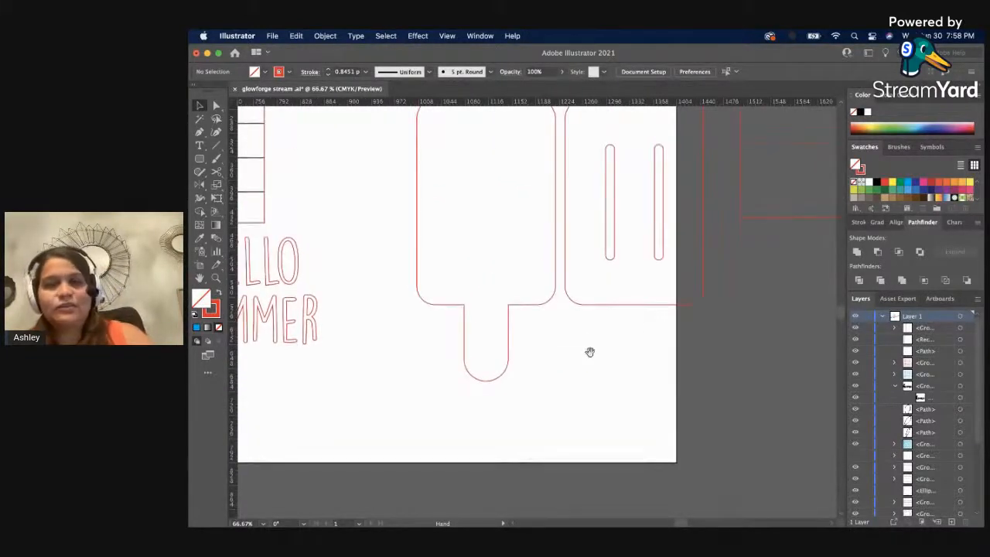
{"action": "key", "text": "z"}
{"action": "left_click", "coordinate": [566, 303], "text": "alt"}
{"action": "left_click", "coordinate": [491, 300], "text": "alt"}
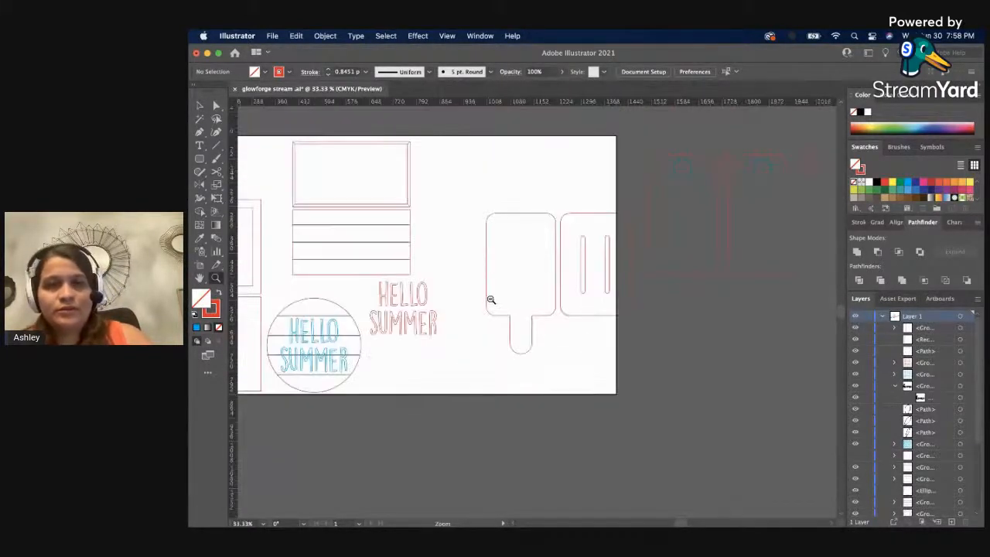
{"action": "key", "text": "v"}
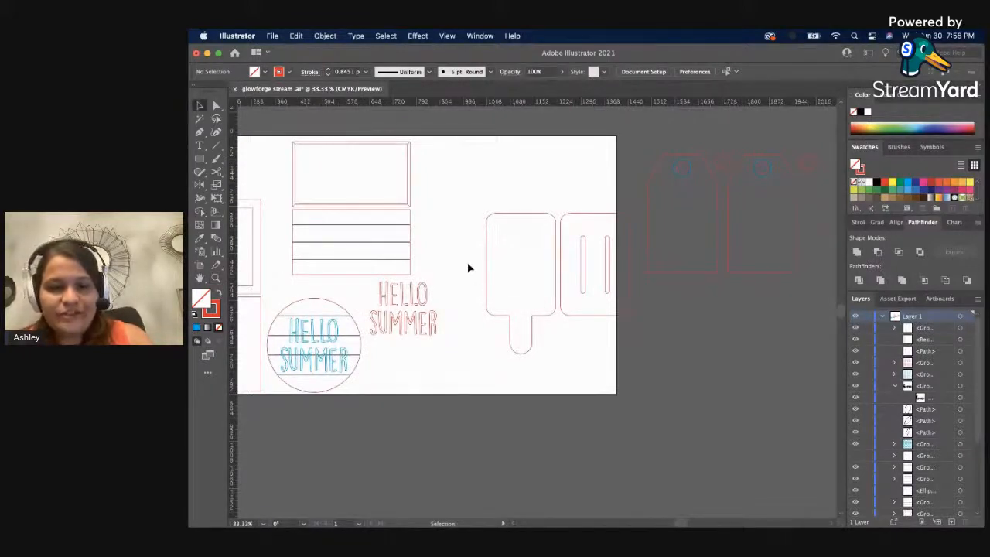
{"action": "key", "text": "super+z"}
{"action": "key", "text": "super+z"}
{"action": "key", "text": "super+z"}
{"action": "key", "text": "super+z"}
{"action": "key", "text": "super+z"}
{"action": "key", "text": "super+z"}
{"action": "key", "text": "super+z"}
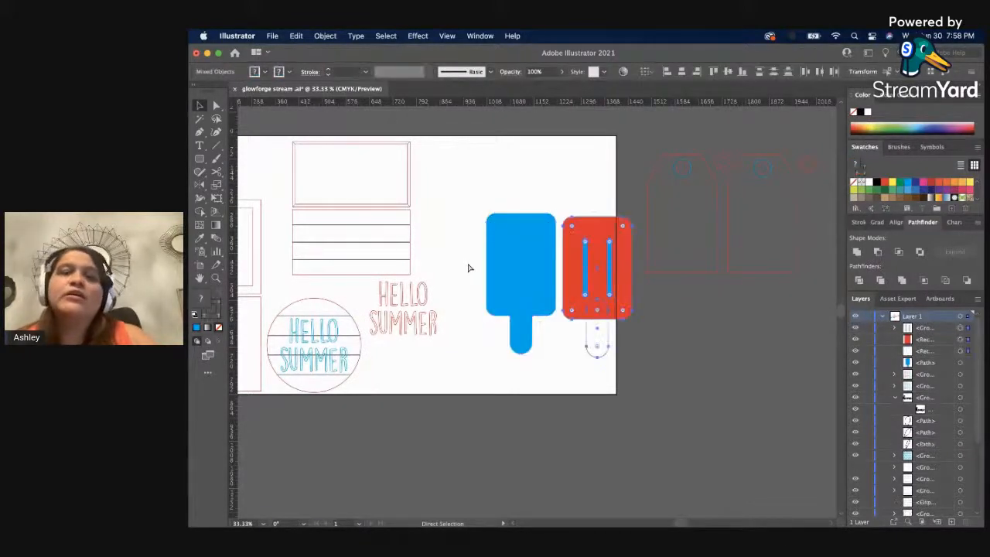
{"action": "key", "text": "super+z"}
Move both popsicles up over the artboard's upper edge and pull the copy's stick away beneath the silhouette.
{"action": "left_click_drag", "start_coordinate": [464, 206], "coordinate": [583, 187]}
{"action": "left_click", "coordinate": [572, 333]}
{"action": "left_click_drag", "start_coordinate": [592, 347], "coordinate": [479, 377]}
{"action": "left_click", "coordinate": [583, 223]}
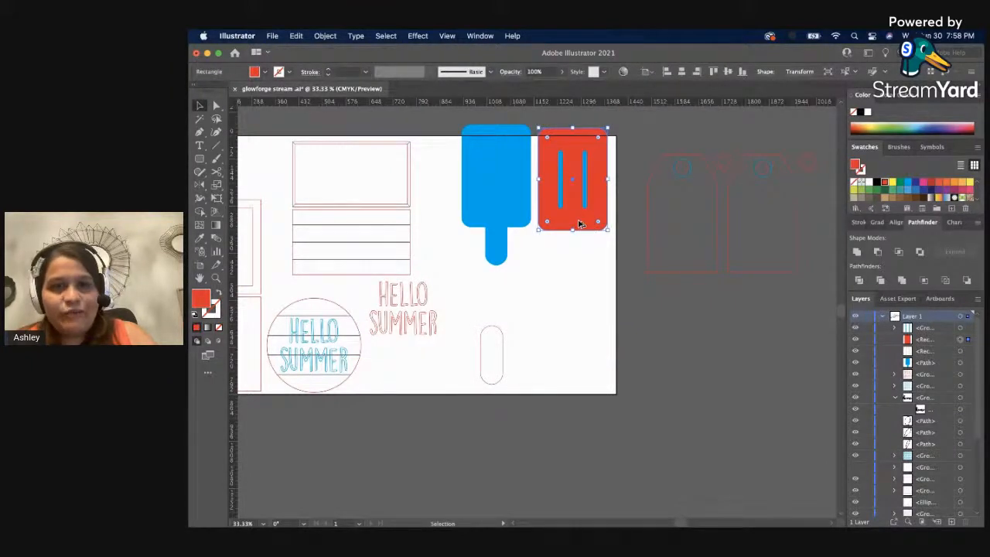
Undo the moves of the two popsicles and the separated stick.
{"action": "key", "text": "super+z"}
{"action": "key", "text": "super+z"}
{"action": "key", "text": "super+z"}
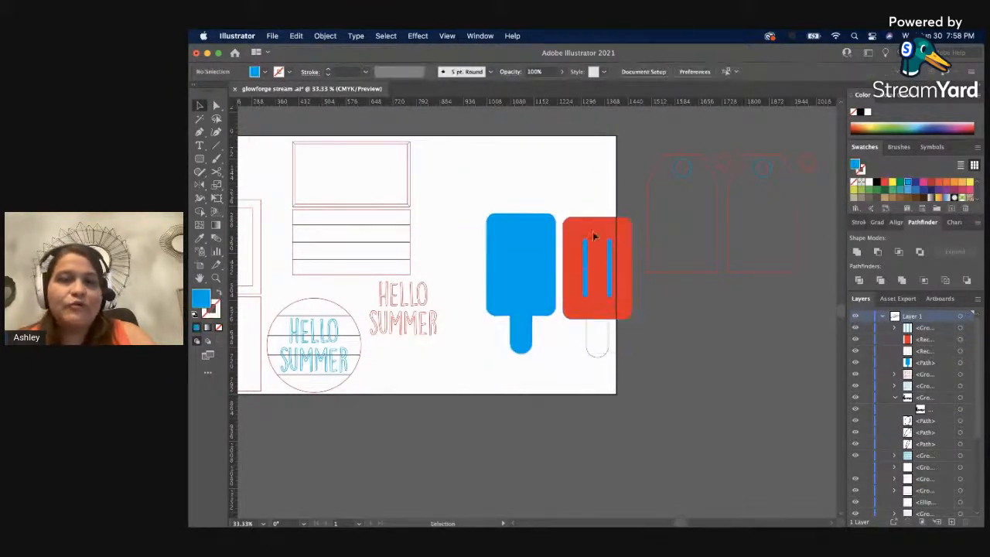
Duplicate the copy's red body and outlined stick without the bars, placing them across the artboard's lower edge.
{"action": "left_click", "coordinate": [587, 340]}
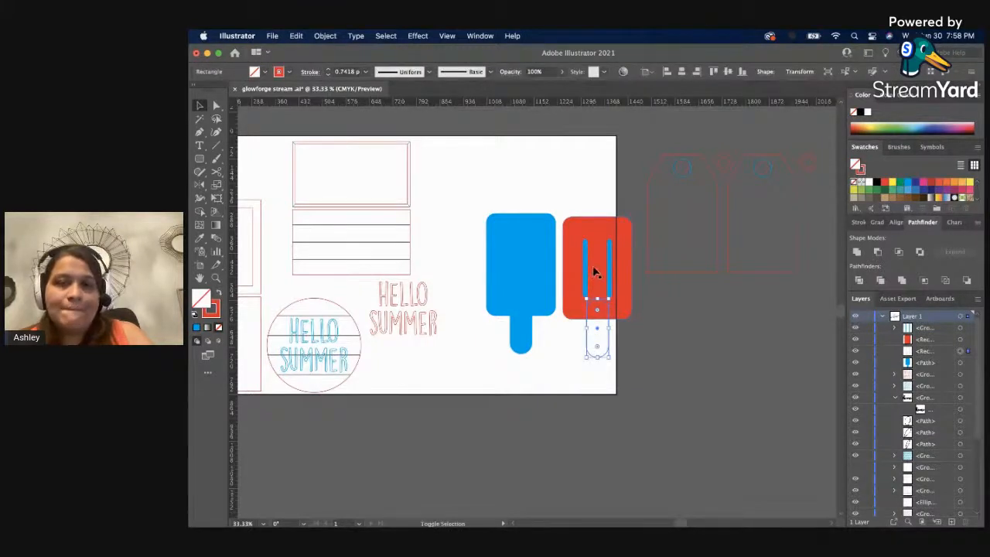
{"action": "left_click", "coordinate": [595, 270]}
{"action": "left_click_drag", "start_coordinate": [596, 270], "coordinate": [543, 426]}
{"action": "left_click", "coordinate": [705, 438]}
Draw an ellipse as wide as the new red body across its upper end, rising above it as a dome.
{"action": "key", "text": "z"}
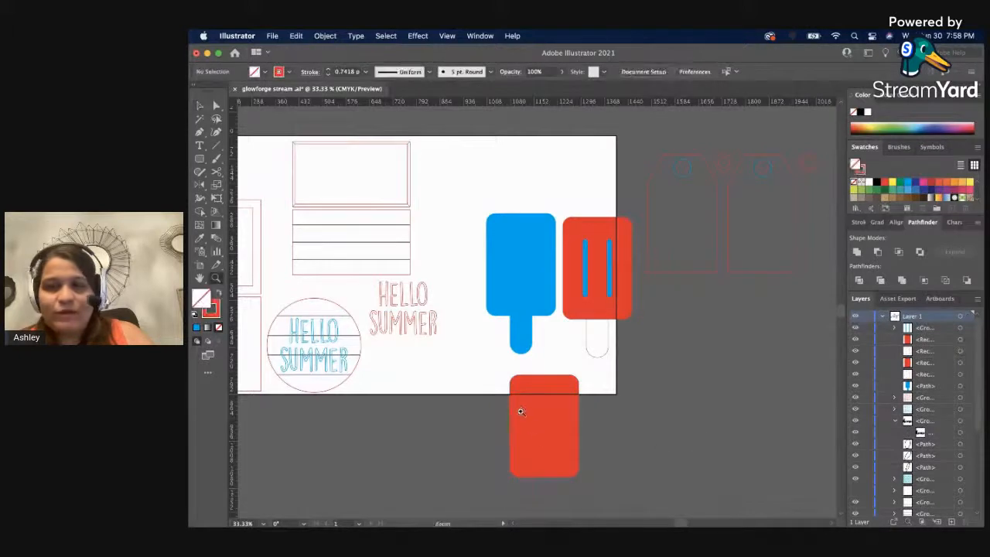
{"action": "left_click", "coordinate": [521, 411]}
{"action": "left_click", "coordinate": [600, 325]}
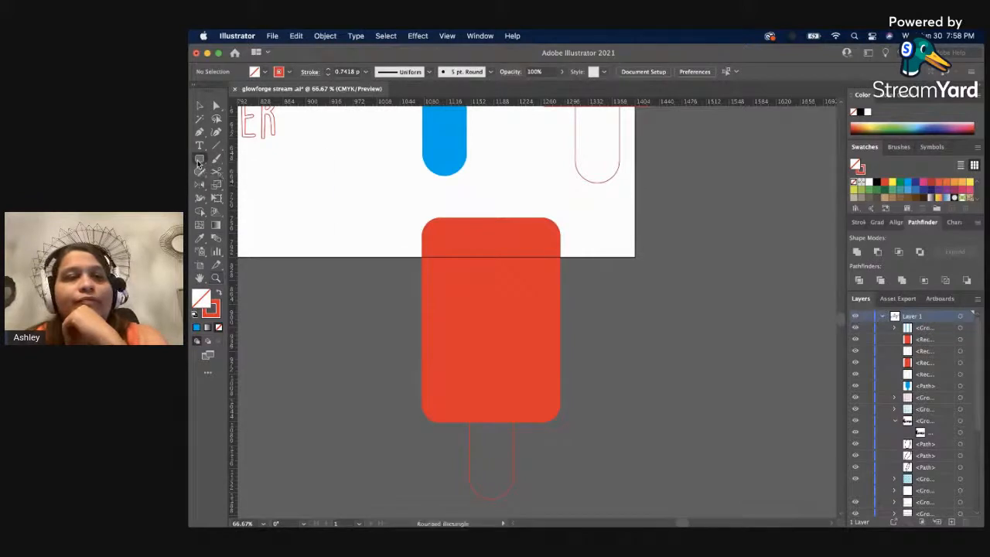
{"action": "left_click", "coordinate": [204, 162]}
{"action": "left_click", "coordinate": [240, 184]}
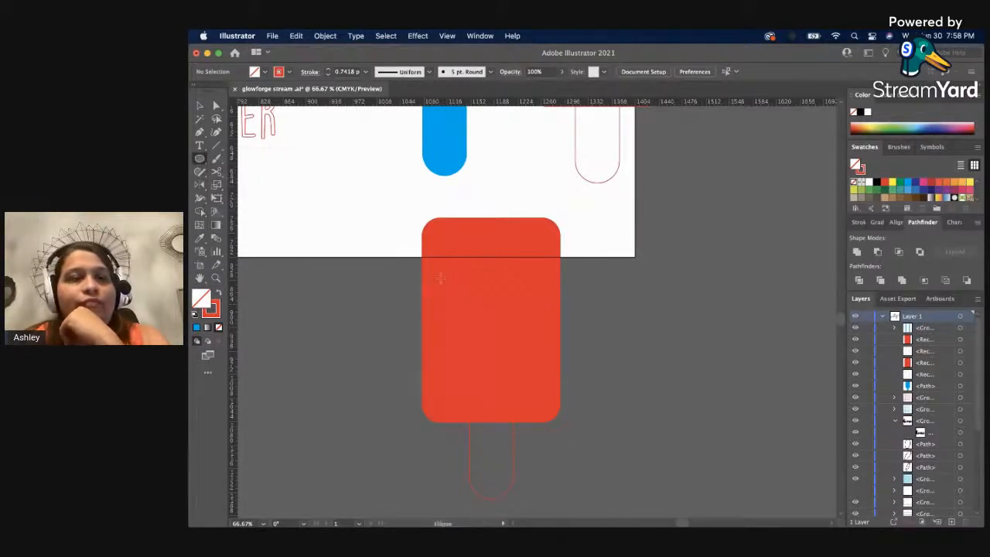
{"action": "left_click_drag", "start_coordinate": [423, 276], "coordinate": [559, 186]}
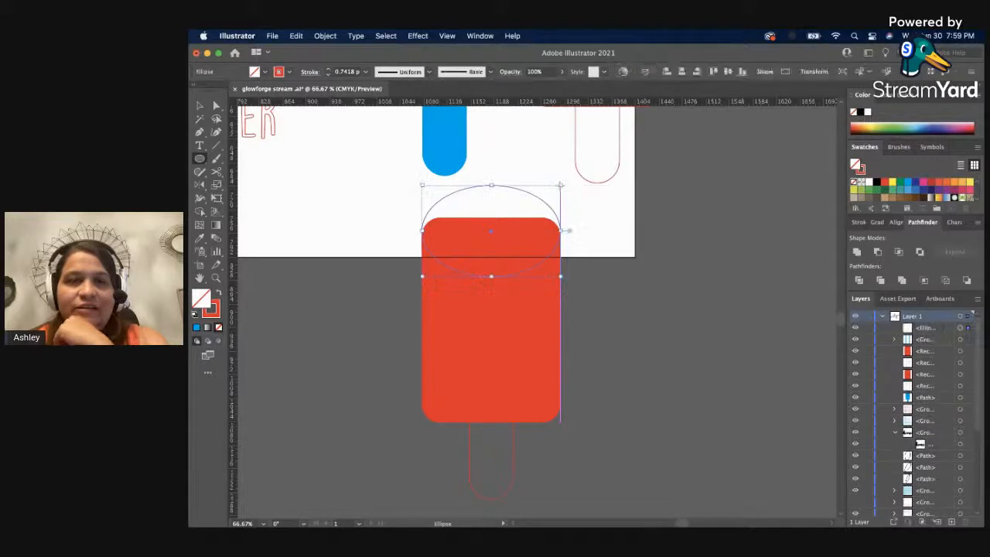
Swap the ellipse's fill and stroke so it is solid red without an outline.
{"action": "left_click", "coordinate": [218, 294]}
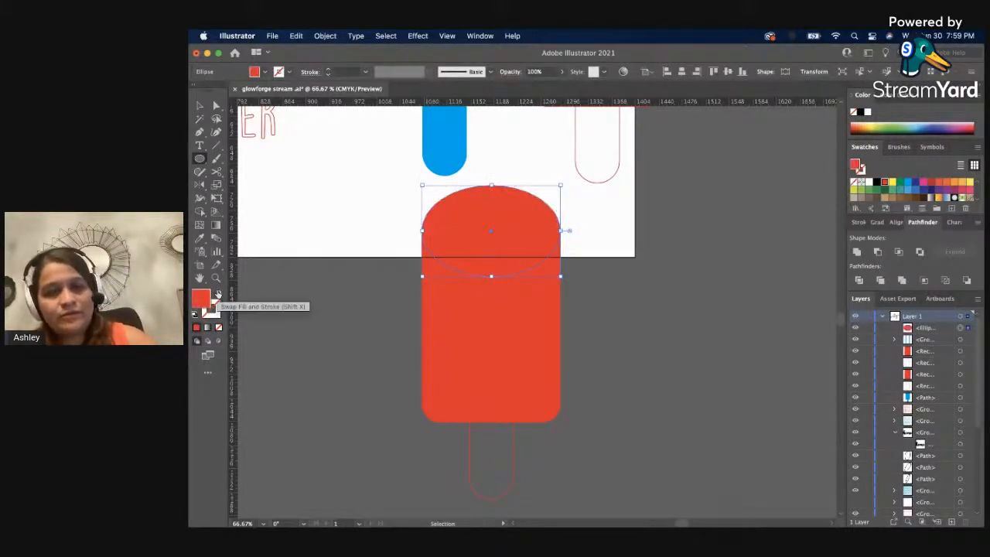
{"action": "key", "text": "v"}
{"action": "left_click", "coordinate": [263, 332]}
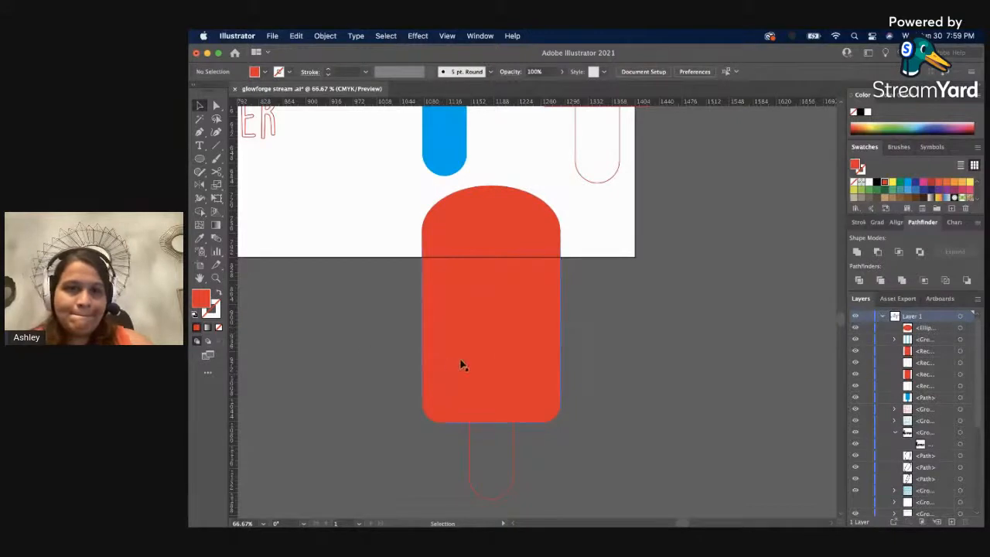
Shorten the new red body by raising its lower edge.
{"action": "left_click", "coordinate": [493, 387]}
{"action": "left_click_drag", "start_coordinate": [492, 424], "coordinate": [490, 382]}
{"action": "left_click", "coordinate": [637, 342]}
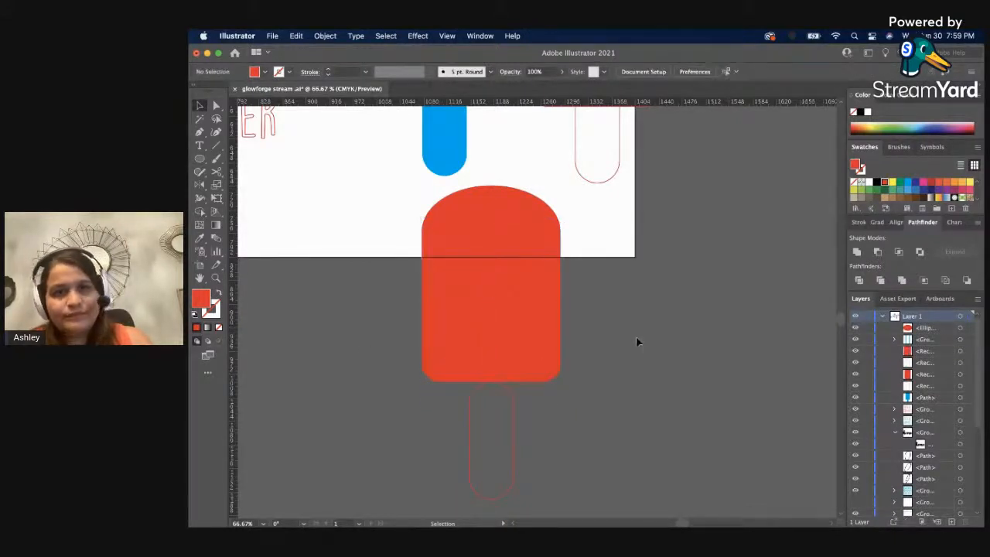
Narrow the red body and ellipse together from their left side, and shorten the body a little further.
{"action": "left_click", "coordinate": [438, 250]}
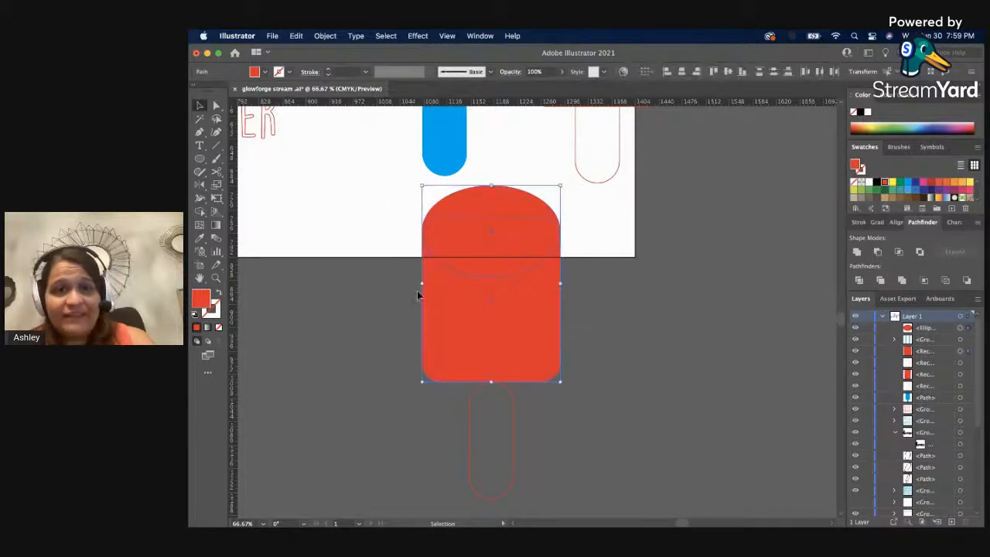
{"action": "left_click_drag", "start_coordinate": [424, 284], "coordinate": [443, 290]}
{"action": "left_click", "coordinate": [414, 301]}
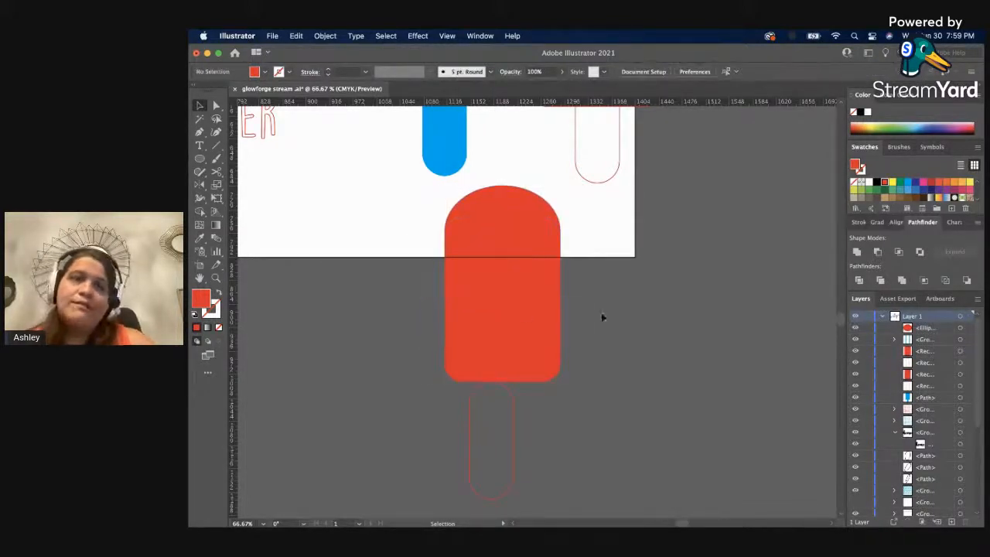
{"action": "left_click", "coordinate": [539, 338]}
{"action": "left_click_drag", "start_coordinate": [503, 382], "coordinate": [503, 352]}
{"action": "left_click", "coordinate": [599, 348]}
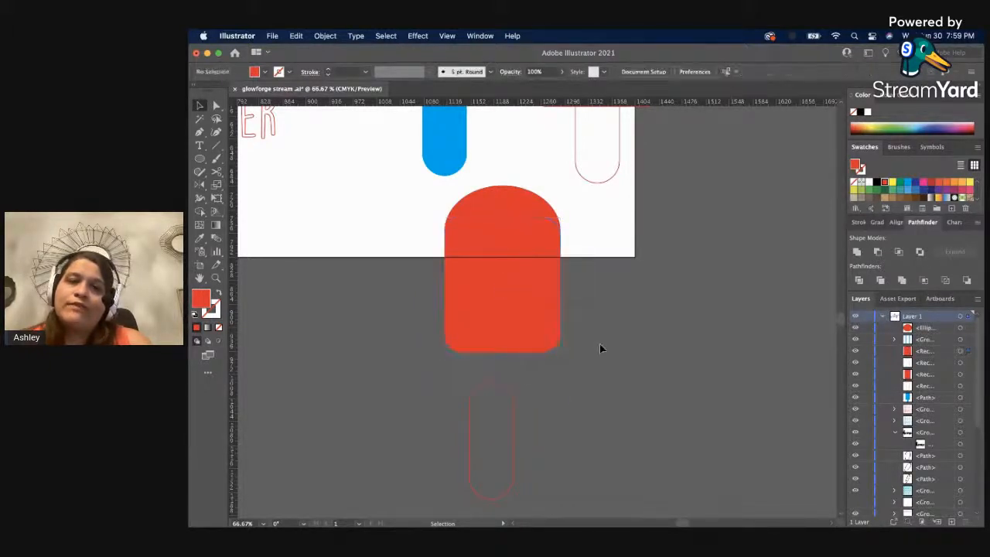
Unite the ellipse and the red body into one dome-topped shape with the Pathfinder.
{"action": "left_click", "coordinate": [499, 224]}
{"action": "left_click", "coordinate": [855, 251]}
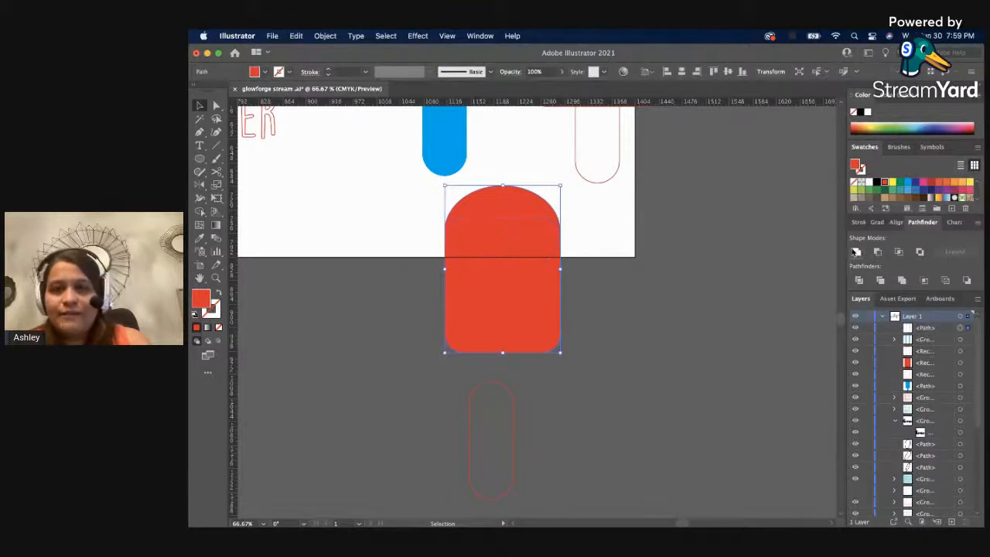
{"action": "left_click", "coordinate": [693, 318]}
Align the dome-topped body and its outlined stick on their horizontal and vertical centers.
{"action": "left_click_drag", "start_coordinate": [563, 437], "coordinate": [468, 302]}
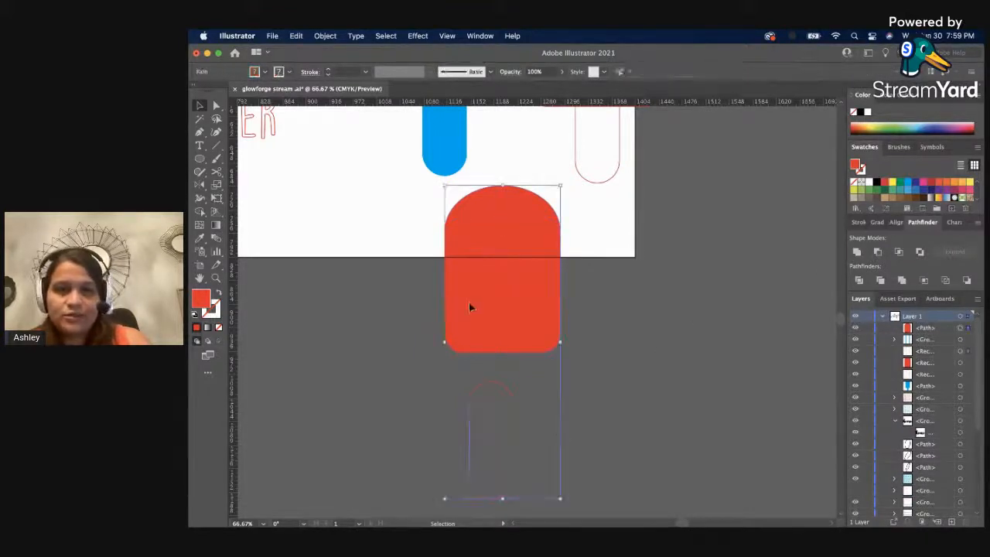
{"action": "left_click", "coordinate": [681, 71]}
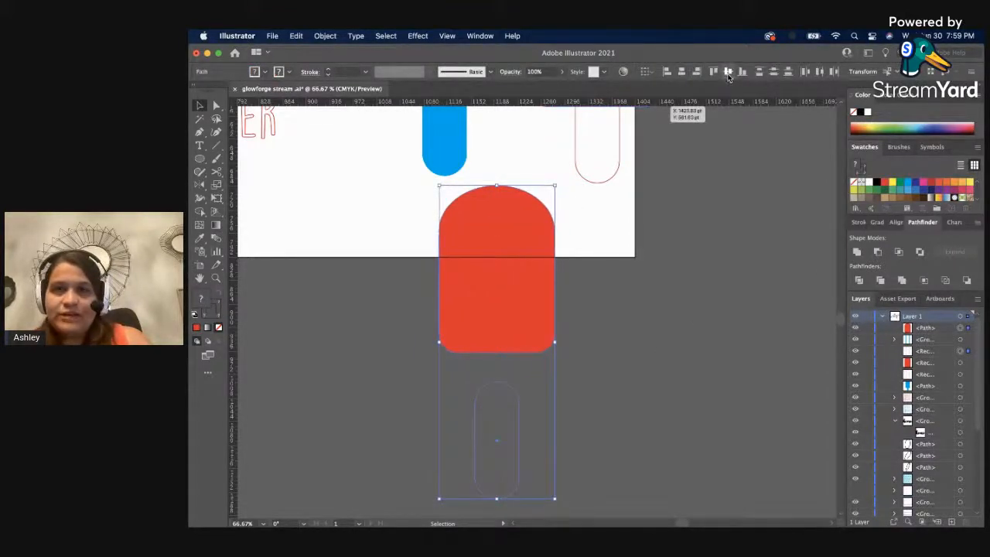
{"action": "left_click", "coordinate": [728, 72]}
{"action": "left_click", "coordinate": [749, 357]}
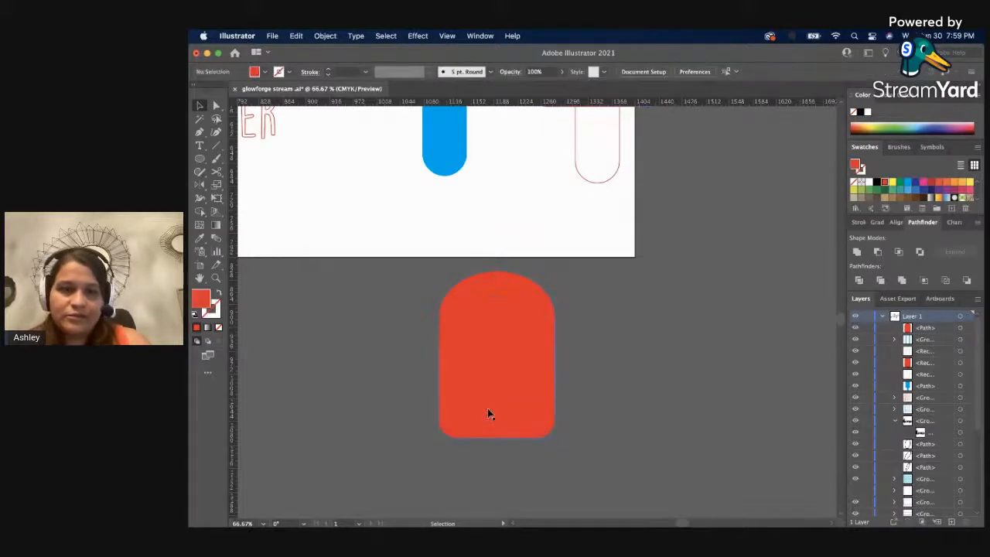
Move the dome-topped body straight up so the stick protrudes beneath it, and select both parts.
{"action": "left_click", "coordinate": [489, 413]}
{"action": "left_click_drag", "start_coordinate": [517, 385], "coordinate": [523, 292]}
{"action": "left_click", "coordinate": [597, 388]}
{"action": "scroll", "coordinate": [597, 387], "scroll_direction": "up", "scroll_amount": 4}
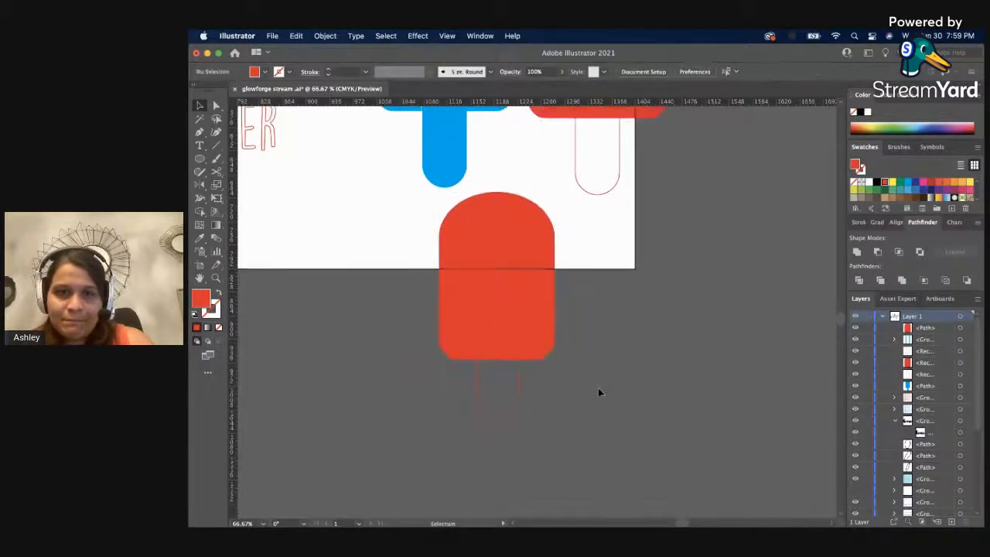
{"action": "left_click", "coordinate": [513, 431]}
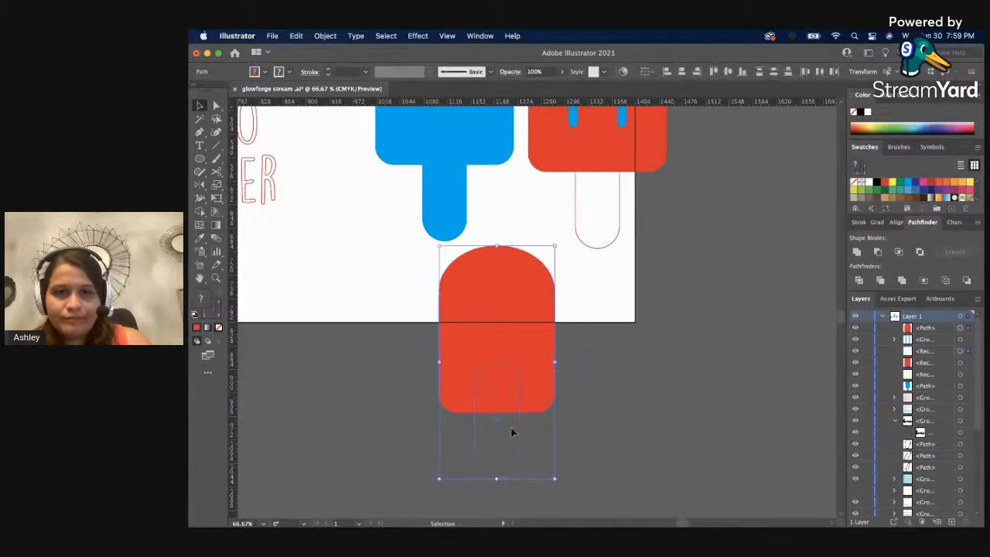
Move the dome-topped body and its outlined stick together onto the blue popsicle silhouette.
{"action": "left_click_drag", "start_coordinate": [519, 425], "coordinate": [465, 194]}
{"action": "scroll", "coordinate": [455, 225], "scroll_direction": "up", "scroll_amount": 2}
{"action": "left_click", "coordinate": [511, 220]}
Nudge only the red dome-topped body upward until its lower edge lines up with the blue silhouette's body.
{"action": "left_click", "coordinate": [483, 133]}
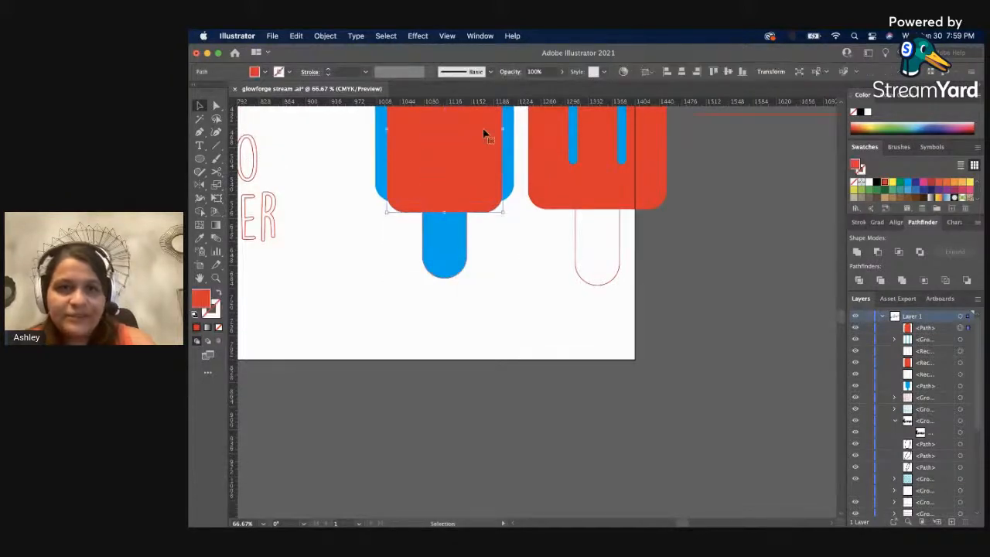
{"action": "key", "text": "Up"}
{"action": "key", "text": "Up"}
{"action": "key", "text": "Up"}
{"action": "key", "text": "Up"}
{"action": "key", "text": "Up"}
{"action": "key", "text": "Up"}
{"action": "key", "text": "Up"}
{"action": "key", "text": "Up"}
{"action": "key", "text": "Up"}
{"action": "key", "text": "Up"}
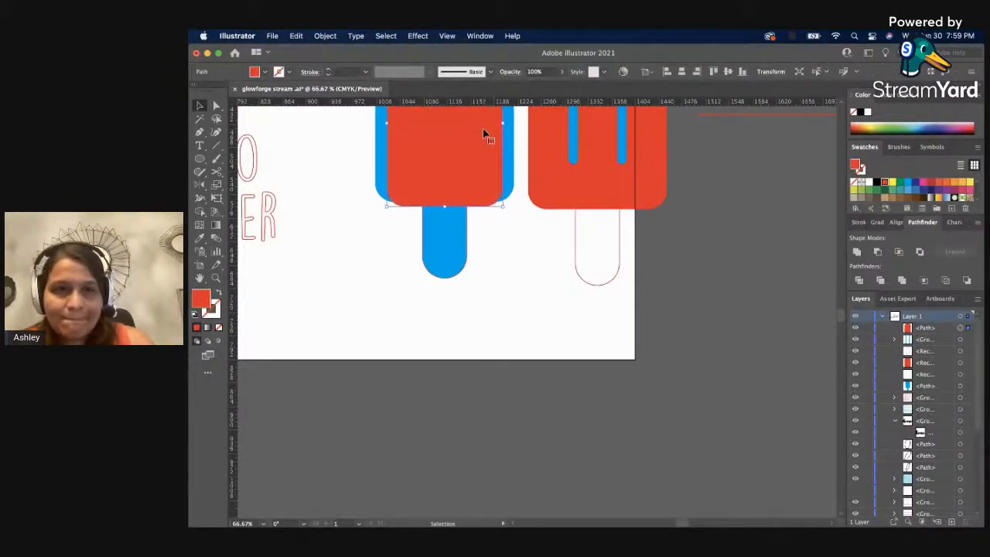
{"action": "key", "text": "Up"}
{"action": "key", "text": "Up"}
{"action": "key", "text": "Up"}
{"action": "key", "text": "Up"}
{"action": "key", "text": "Up"}
{"action": "key", "text": "Up"}
{"action": "key", "text": "Up"}
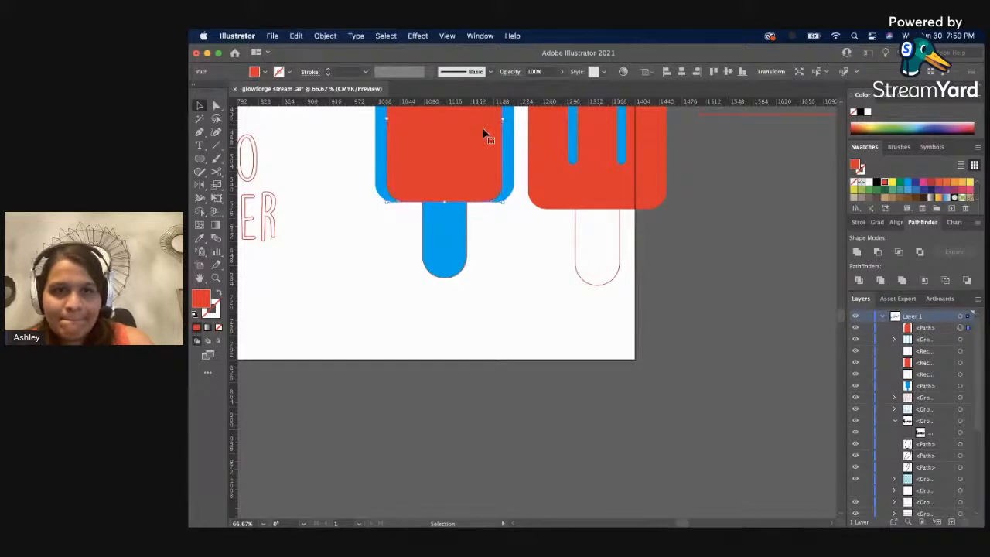
{"action": "scroll", "coordinate": [457, 340], "scroll_direction": "up", "scroll_amount": 10}
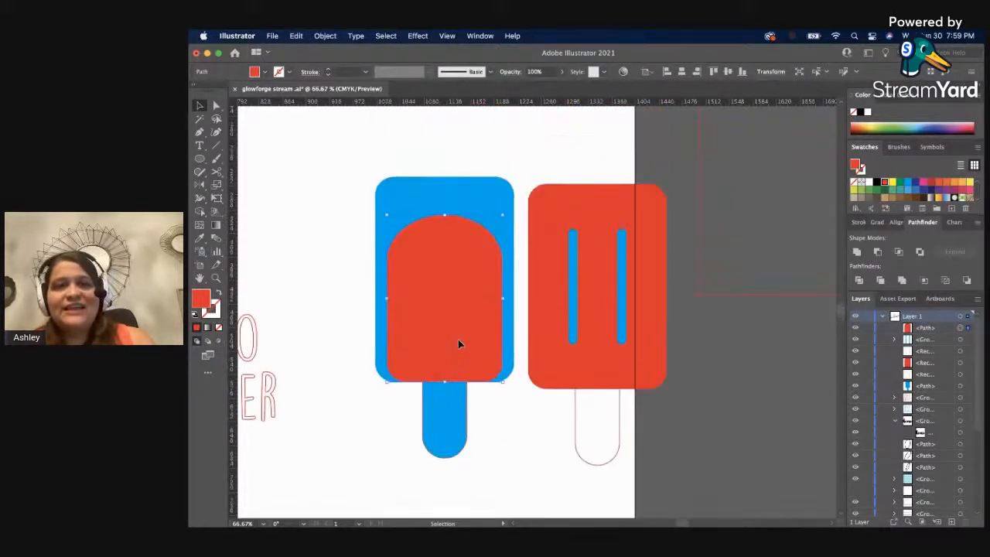
Scale the dome-topped body and its stick together until they nearly match the blue silhouette's overall size.
{"action": "scroll", "coordinate": [457, 339], "scroll_direction": "up", "scroll_amount": 1}
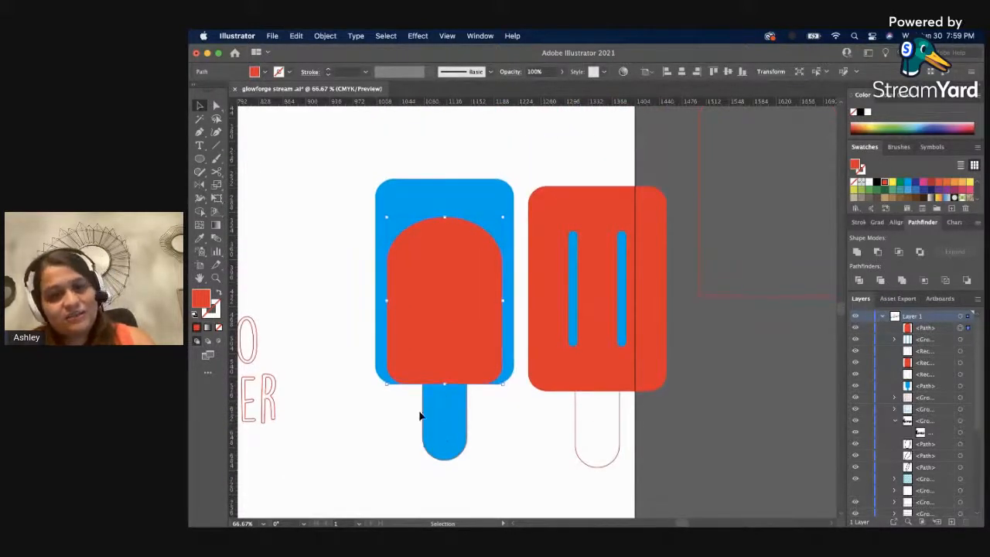
{"action": "left_click", "coordinate": [421, 412]}
{"action": "left_click", "coordinate": [402, 344], "text": "shift"}
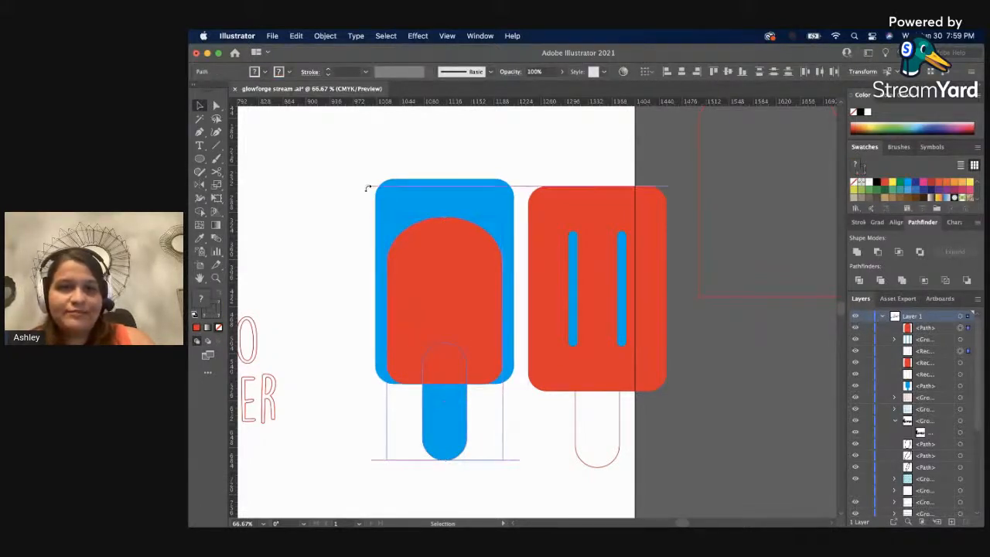
{"action": "key", "text": "a"}
{"action": "key", "text": "v"}
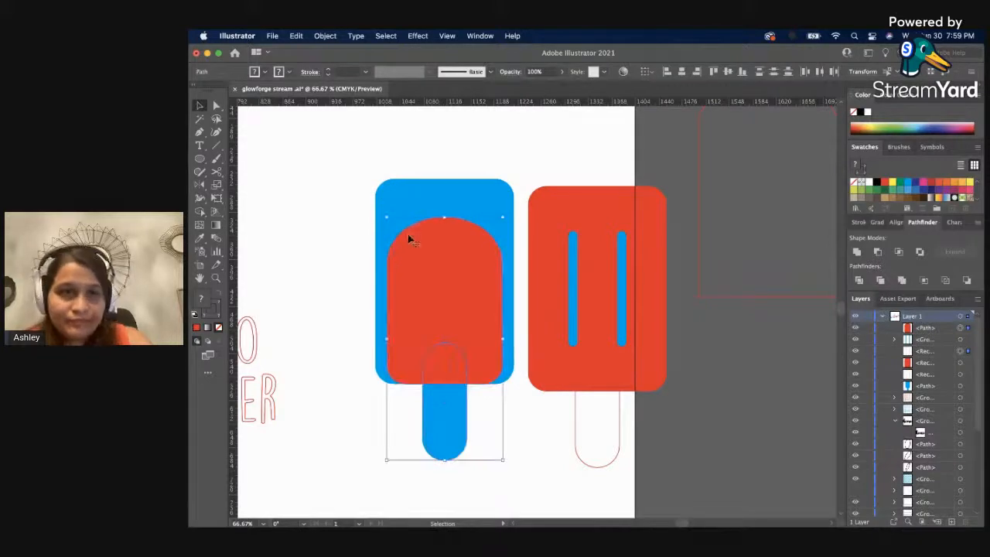
{"action": "left_click_drag", "start_coordinate": [386, 217], "coordinate": [367, 179]}
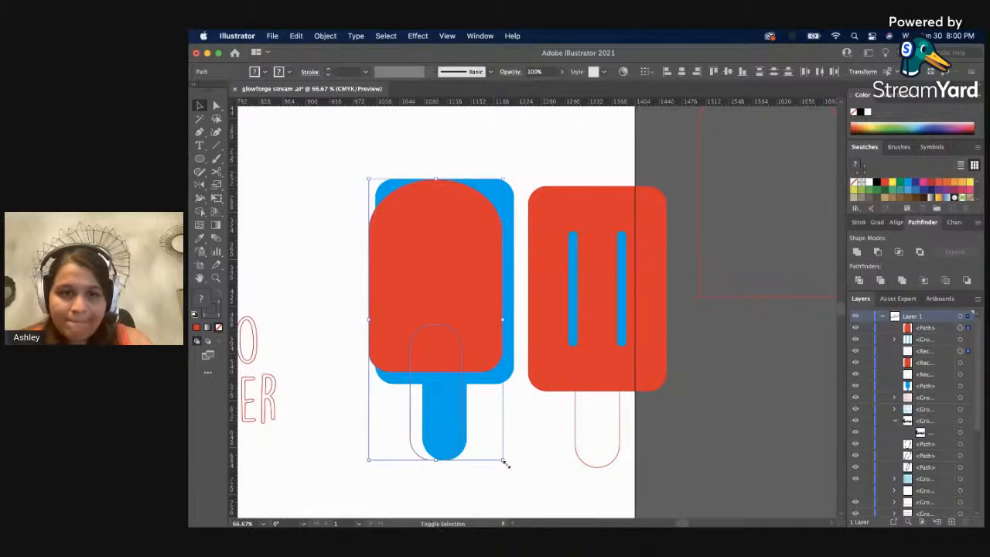
{"action": "mouse_move", "coordinate": [504, 461]}
{"action": "left_mouse_down"}
{"action": "mouse_move", "coordinate": [521, 482]}
{"action": "mouse_move", "coordinate": [509, 453]}
{"action": "left_mouse_up"}
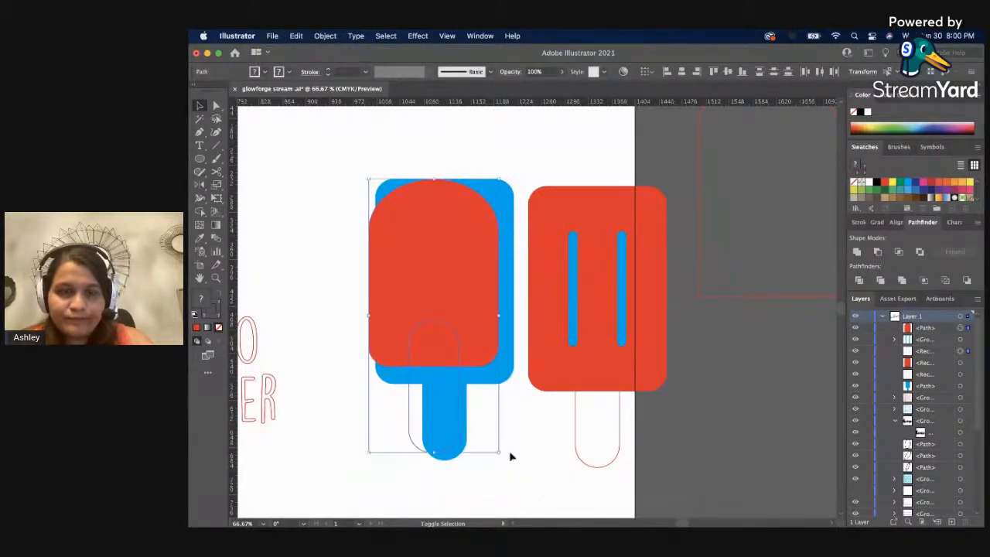
Align the dome-topped body, its outlined stick and the blue silhouette on their horizontal centers.
{"action": "left_click", "coordinate": [347, 294]}
{"action": "left_click", "coordinate": [436, 376]}
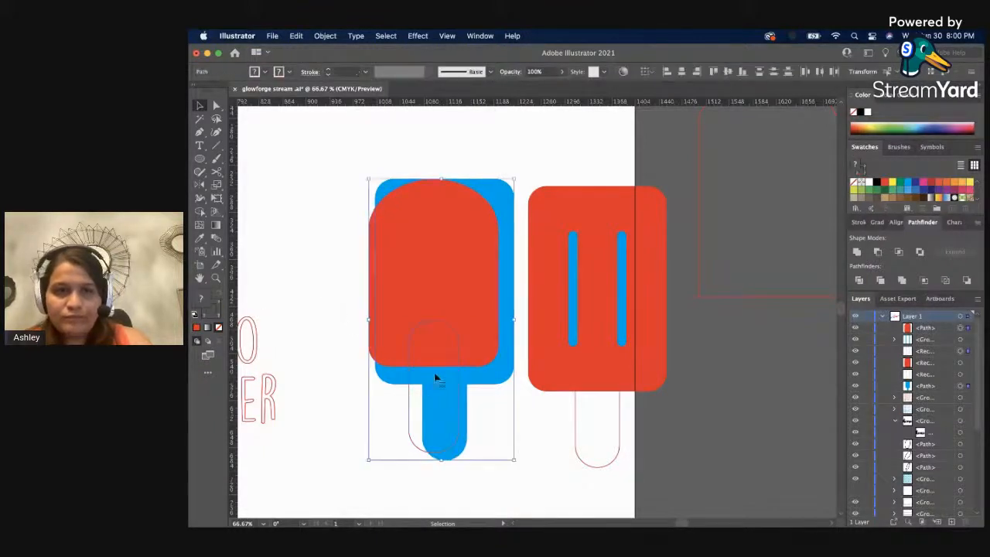
{"action": "left_click", "coordinate": [681, 71]}
{"action": "left_click", "coordinate": [518, 141]}
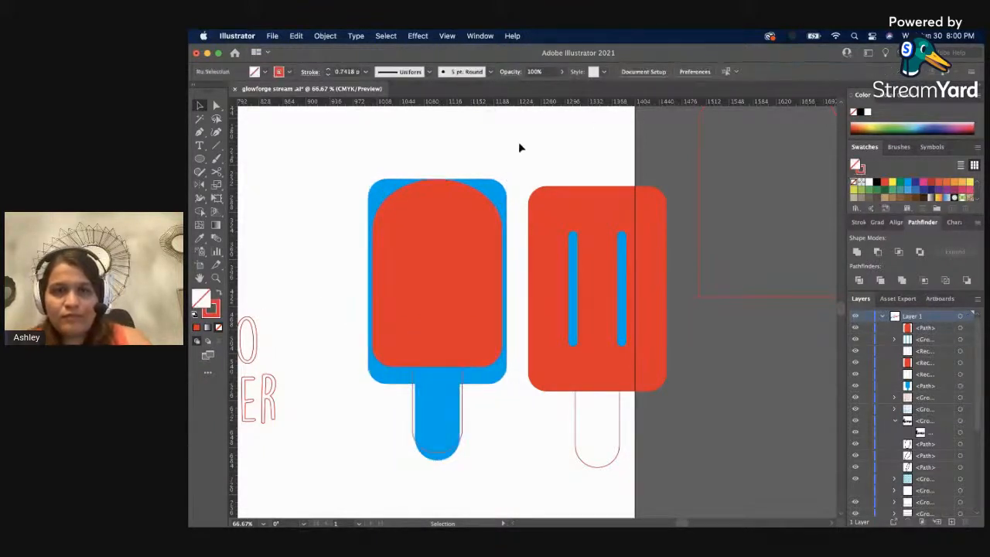
Move the dome-topped body together with its stick off the artboard, beside the red popsicle with blue stripes.
{"action": "scroll", "coordinate": [479, 309], "scroll_direction": "down", "scroll_amount": 1}
{"action": "left_click_drag", "start_coordinate": [461, 325], "coordinate": [718, 423]}
{"action": "key", "text": "super+z"}
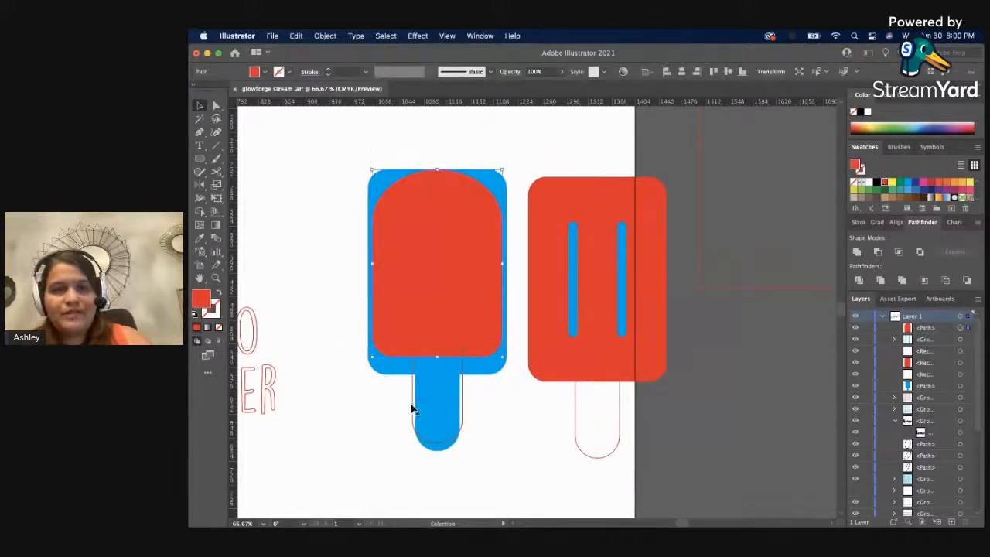
{"action": "left_click", "coordinate": [412, 408], "text": "shift"}
{"action": "left_click_drag", "start_coordinate": [413, 303], "coordinate": [753, 426]}
{"action": "left_click", "coordinate": [670, 453]}
Check the popsicle variants side by side with nothing left selected, and save the document.
{"action": "key", "text": "z"}
{"action": "left_click", "coordinate": [683, 390], "text": "alt"}
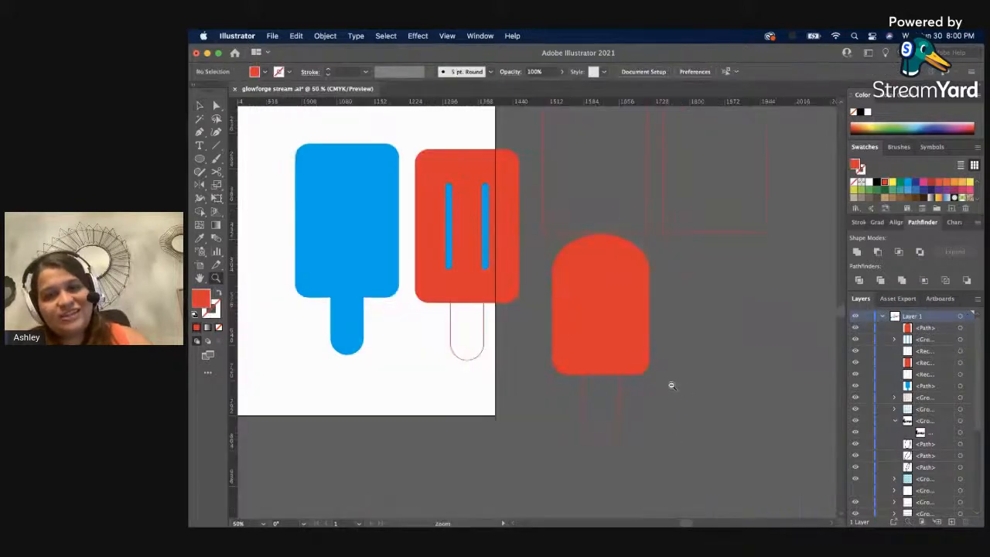
{"action": "scroll", "coordinate": [437, 328], "scroll_direction": "up", "scroll_amount": 1}
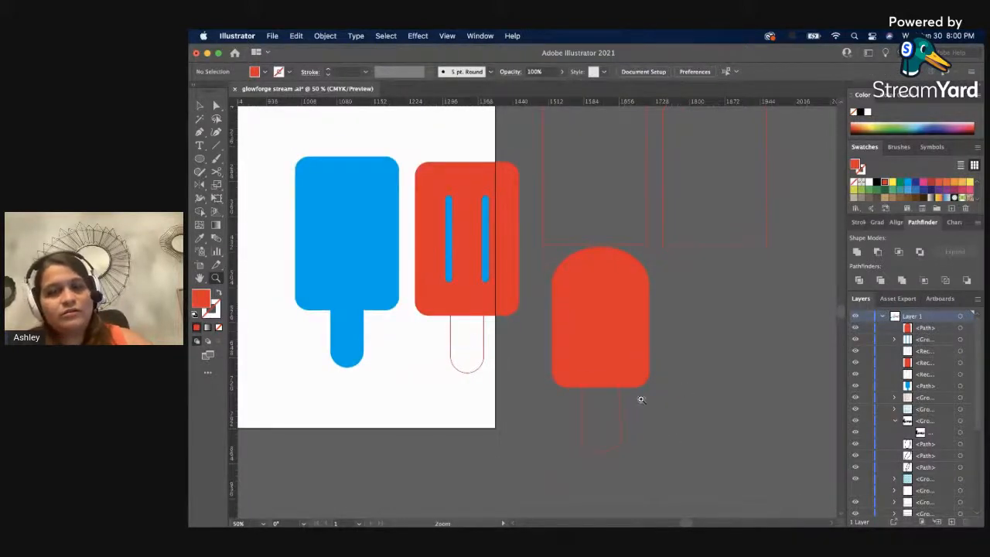
{"action": "scroll", "coordinate": [639, 398], "scroll_direction": "up", "scroll_amount": 3}
{"action": "key", "text": "v"}
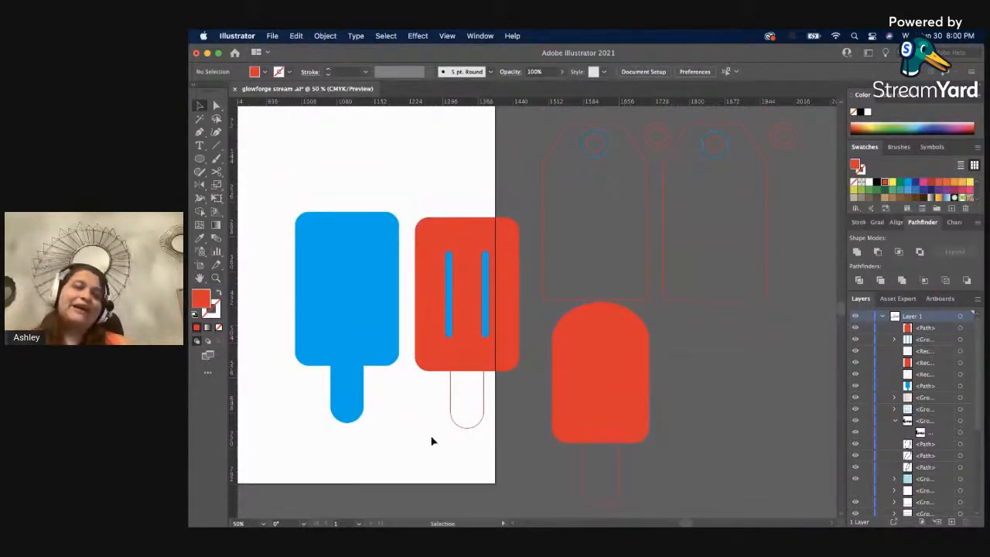
{"action": "left_click", "coordinate": [449, 402]}
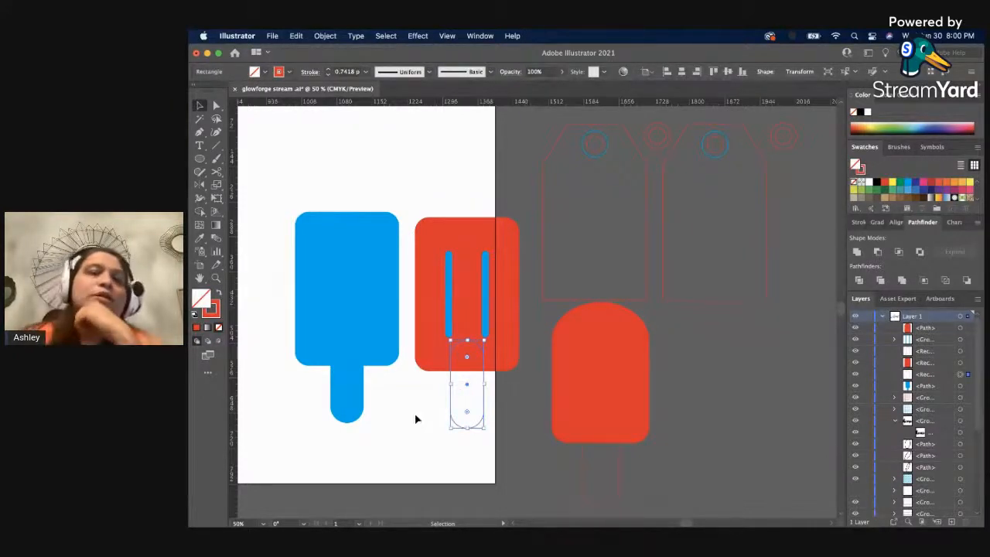
{"action": "left_click", "coordinate": [416, 418]}
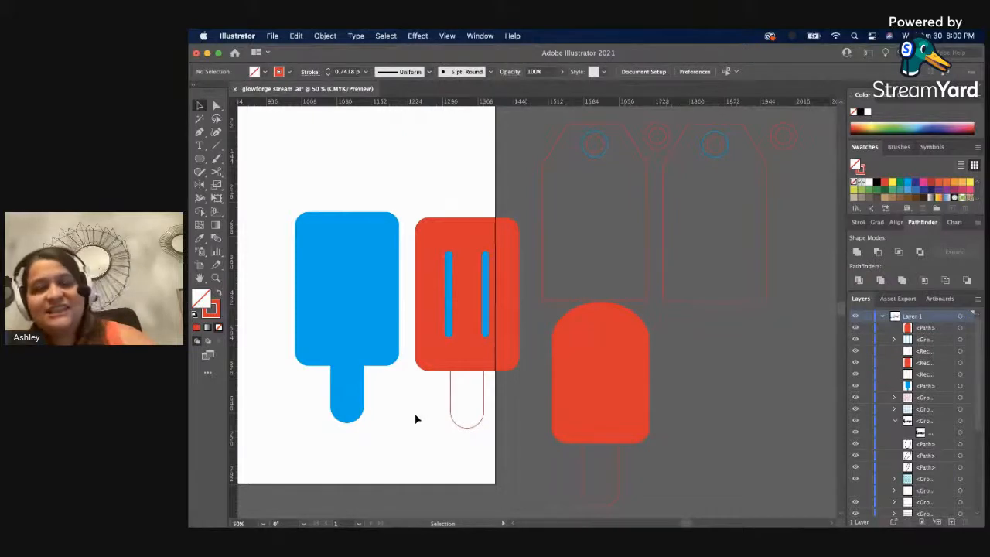
{"action": "key", "text": "super+s"}
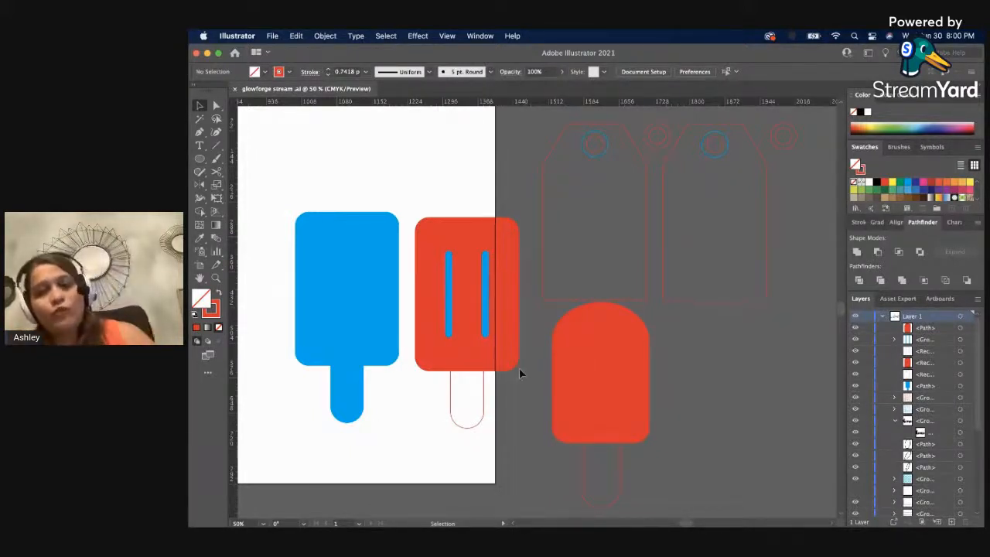
Look over the whole artboard and the shapes placed around it.
{"action": "key", "text": "z"}
{"action": "left_click", "coordinate": [541, 392], "text": "alt"}
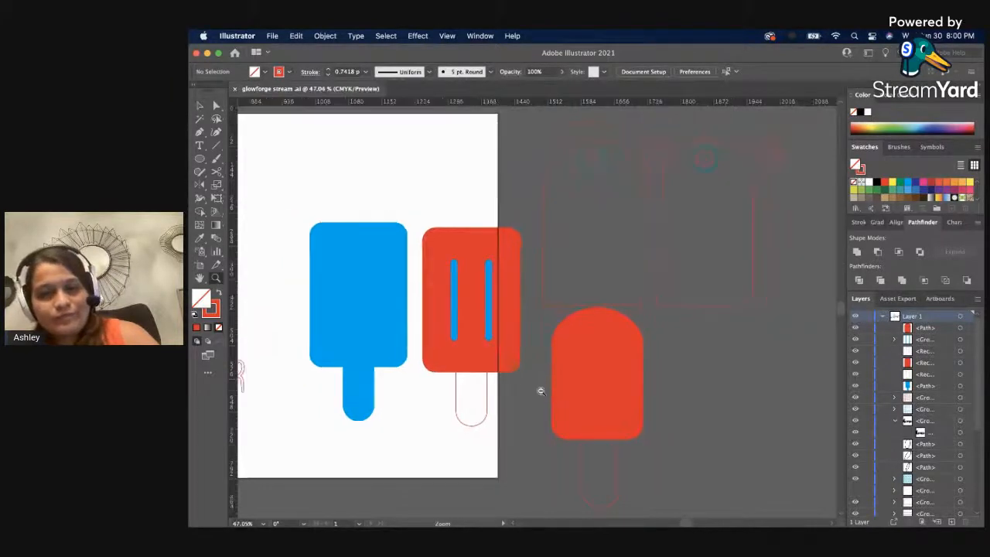
{"action": "left_click", "coordinate": [486, 389], "text": "alt"}
{"action": "left_click", "coordinate": [478, 385], "text": "alt"}
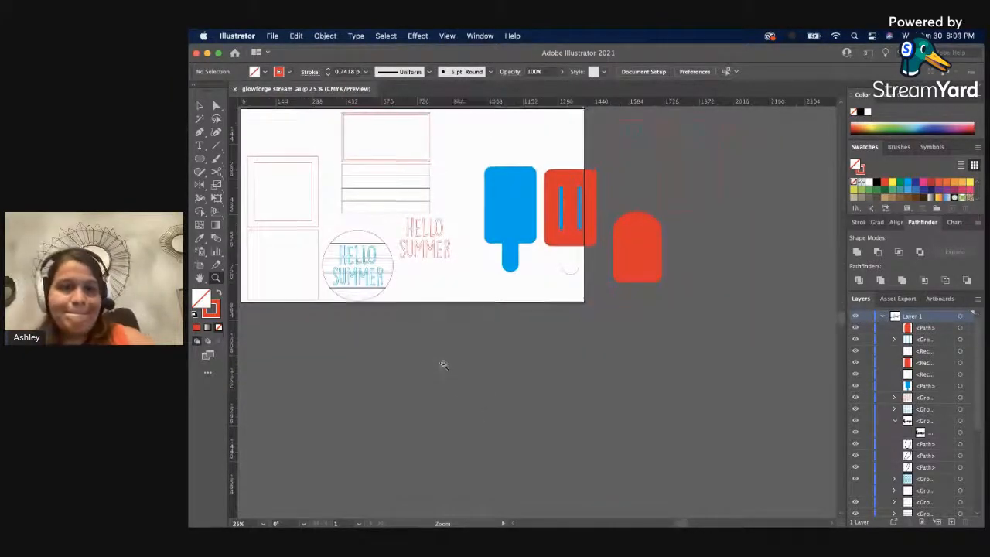
{"action": "scroll", "coordinate": [437, 365], "scroll_direction": "up", "scroll_amount": 5}
{"action": "left_click_drag", "start_coordinate": [393, 361], "coordinate": [478, 354]}
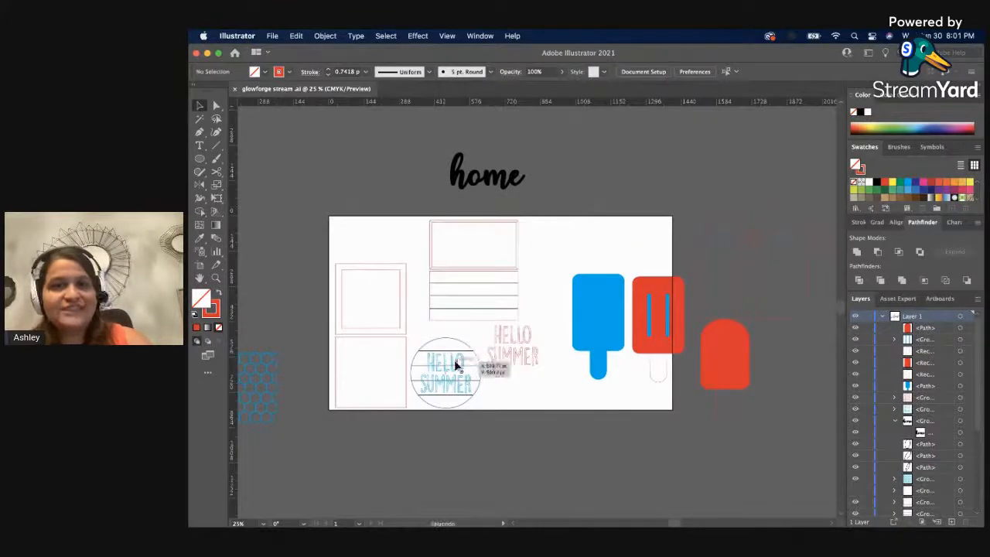